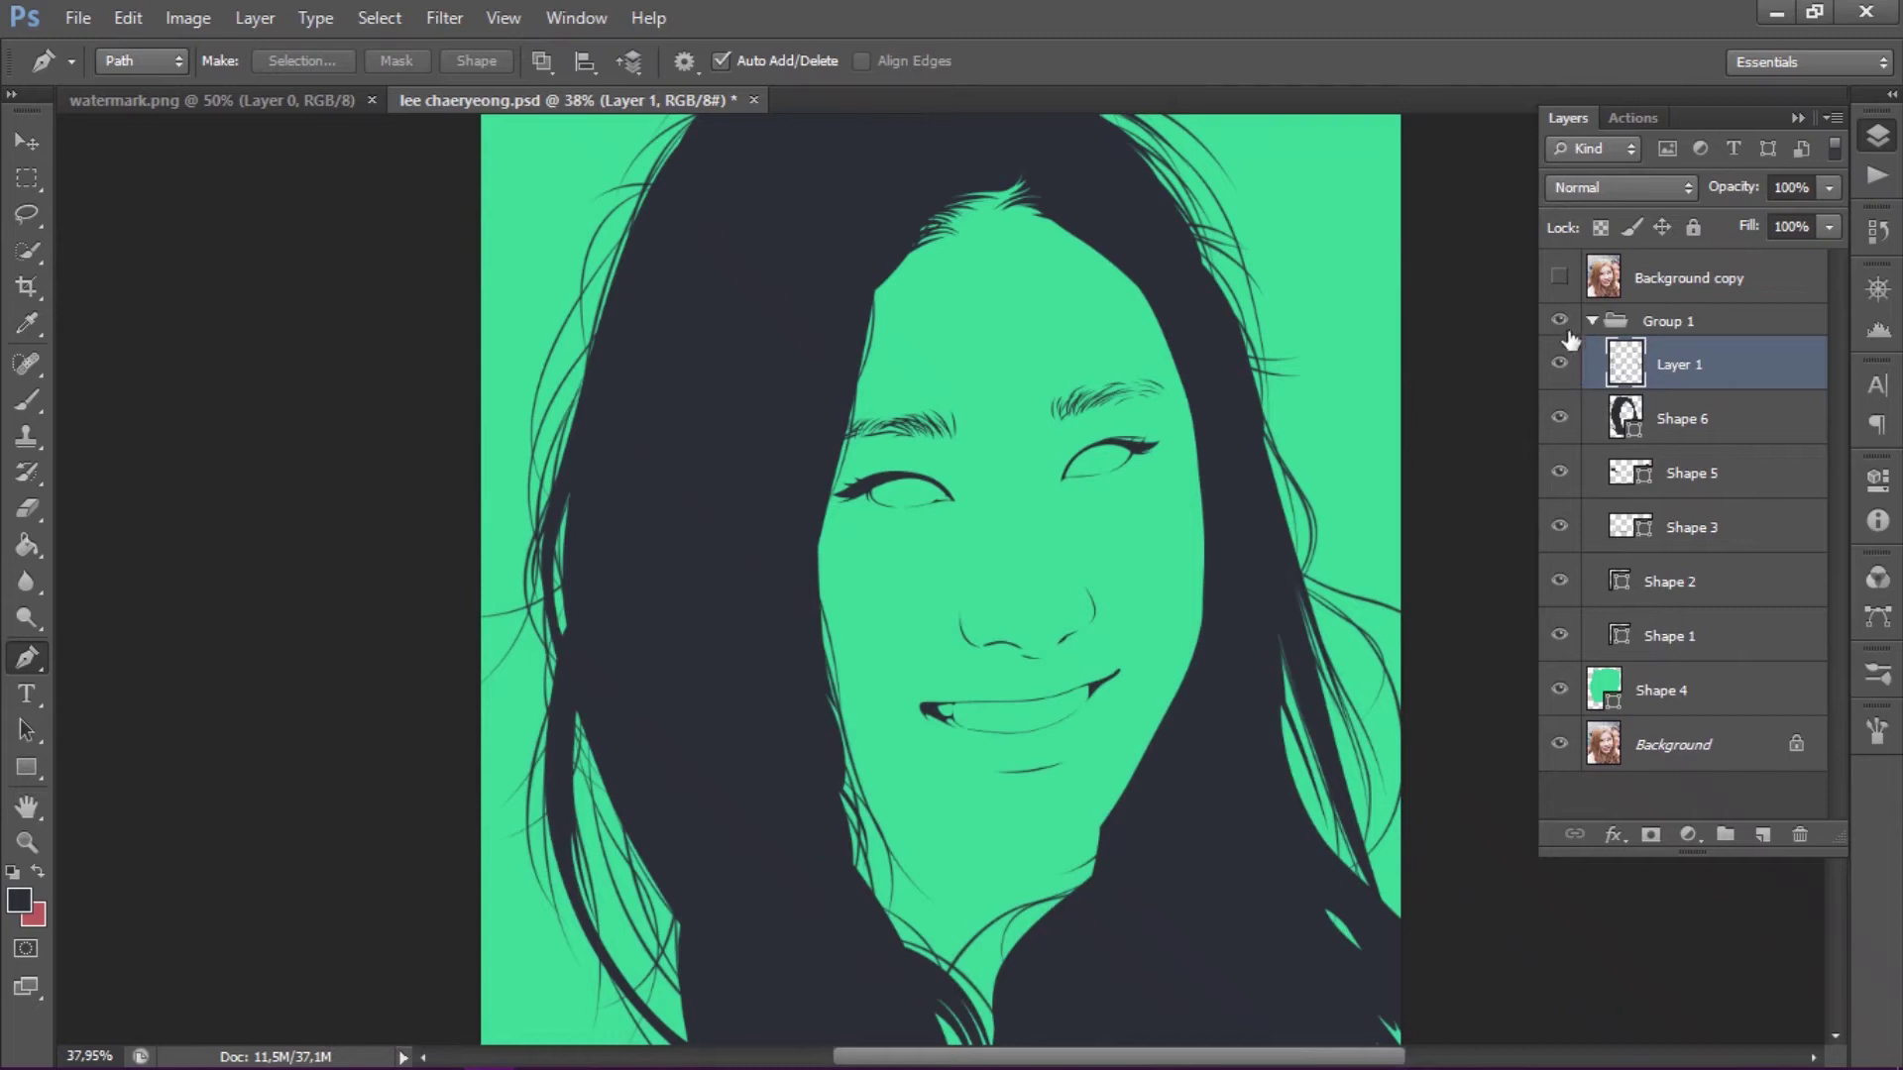
- Hide the mint-green Shape 4 backdrop in Group 1 to reveal the photo underneath
click(1637, 327)
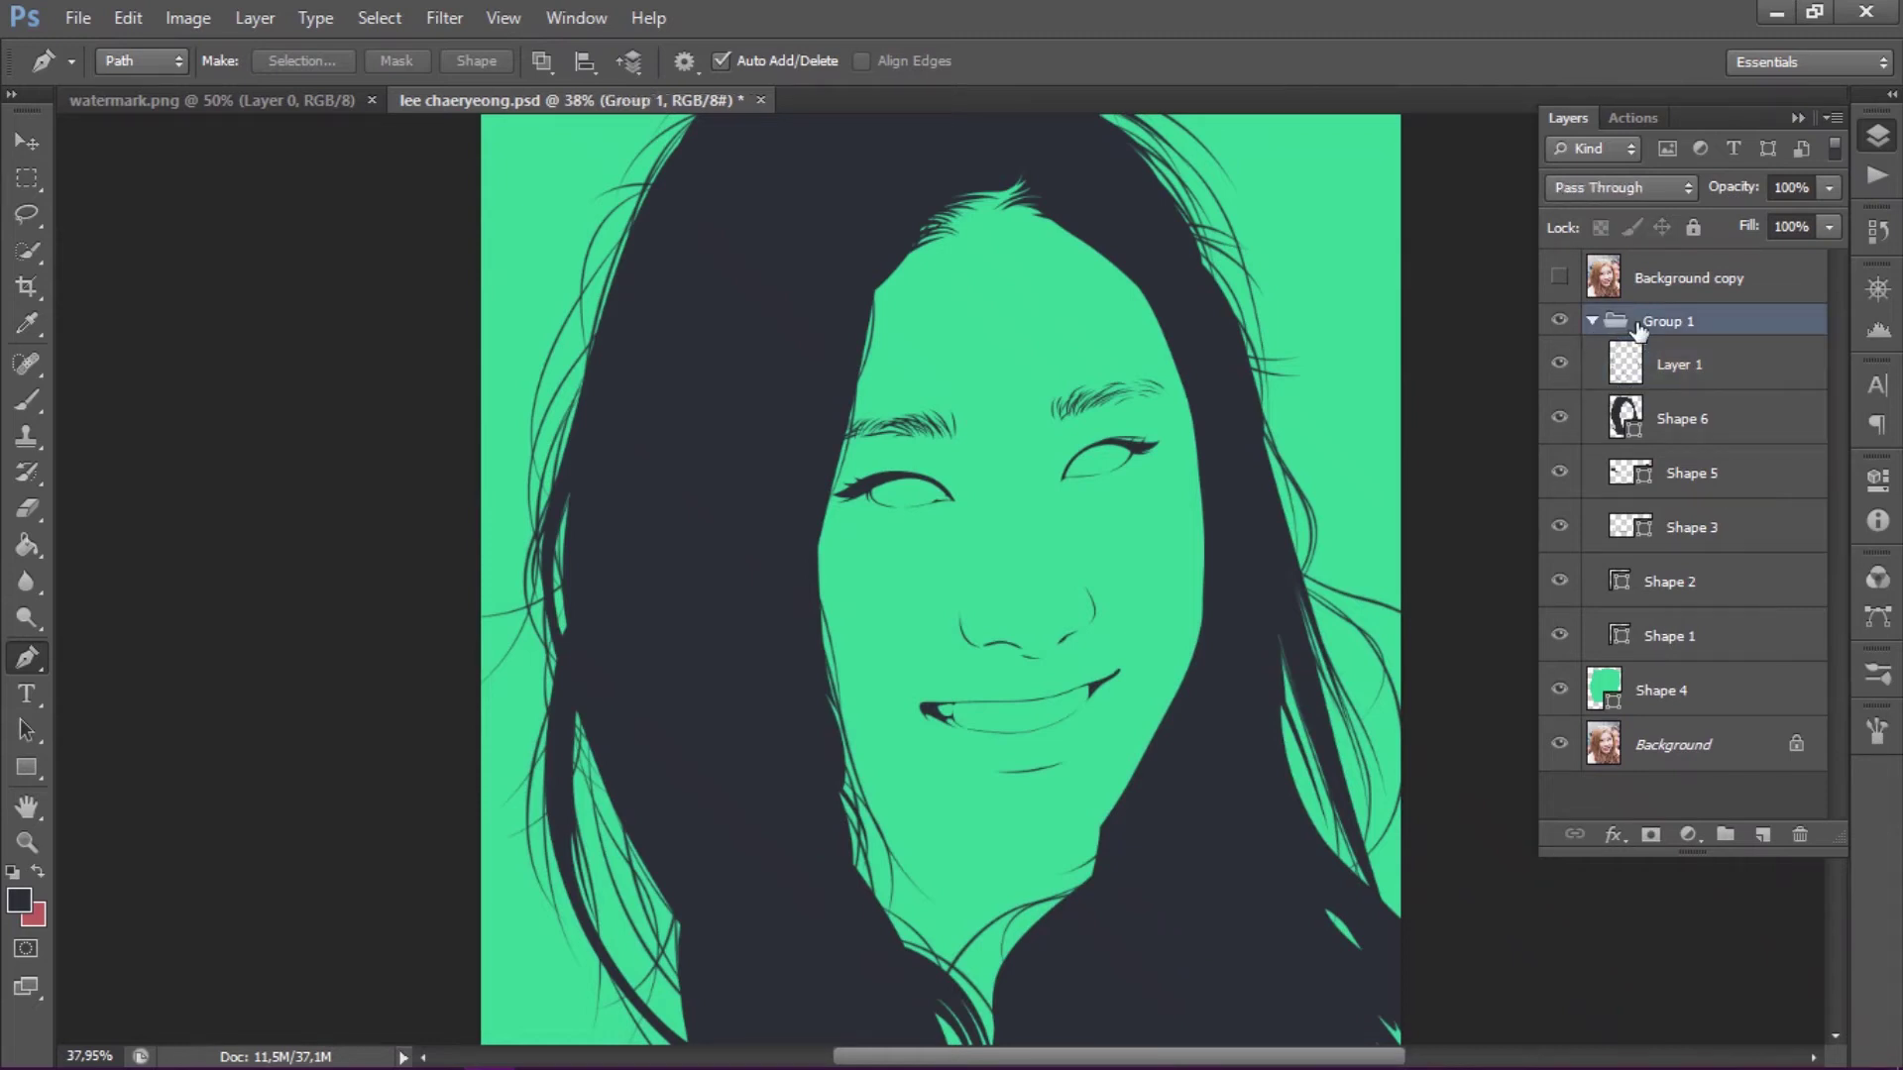
click(1559, 694)
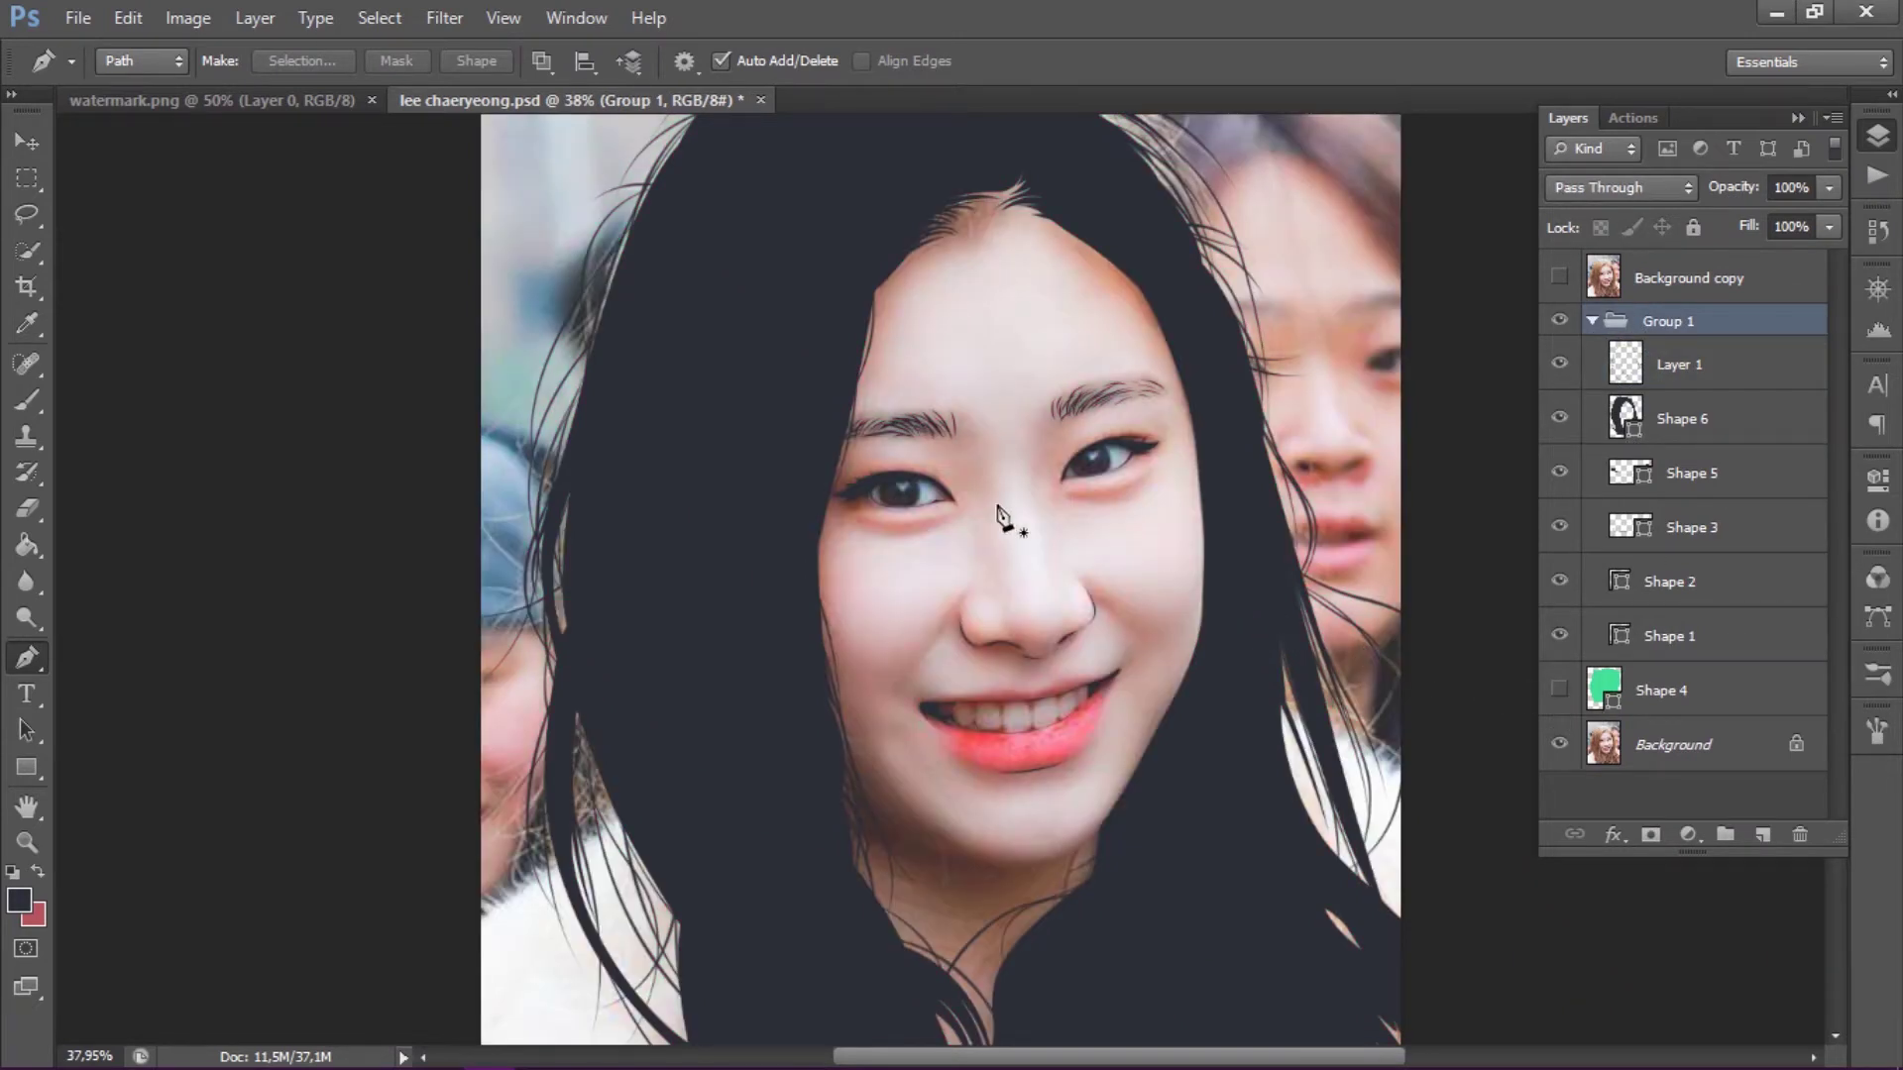
scroll(998, 510, up, 2)
scroll(1090, 535, up, 3)
scroll(1257, 565, up, 3)
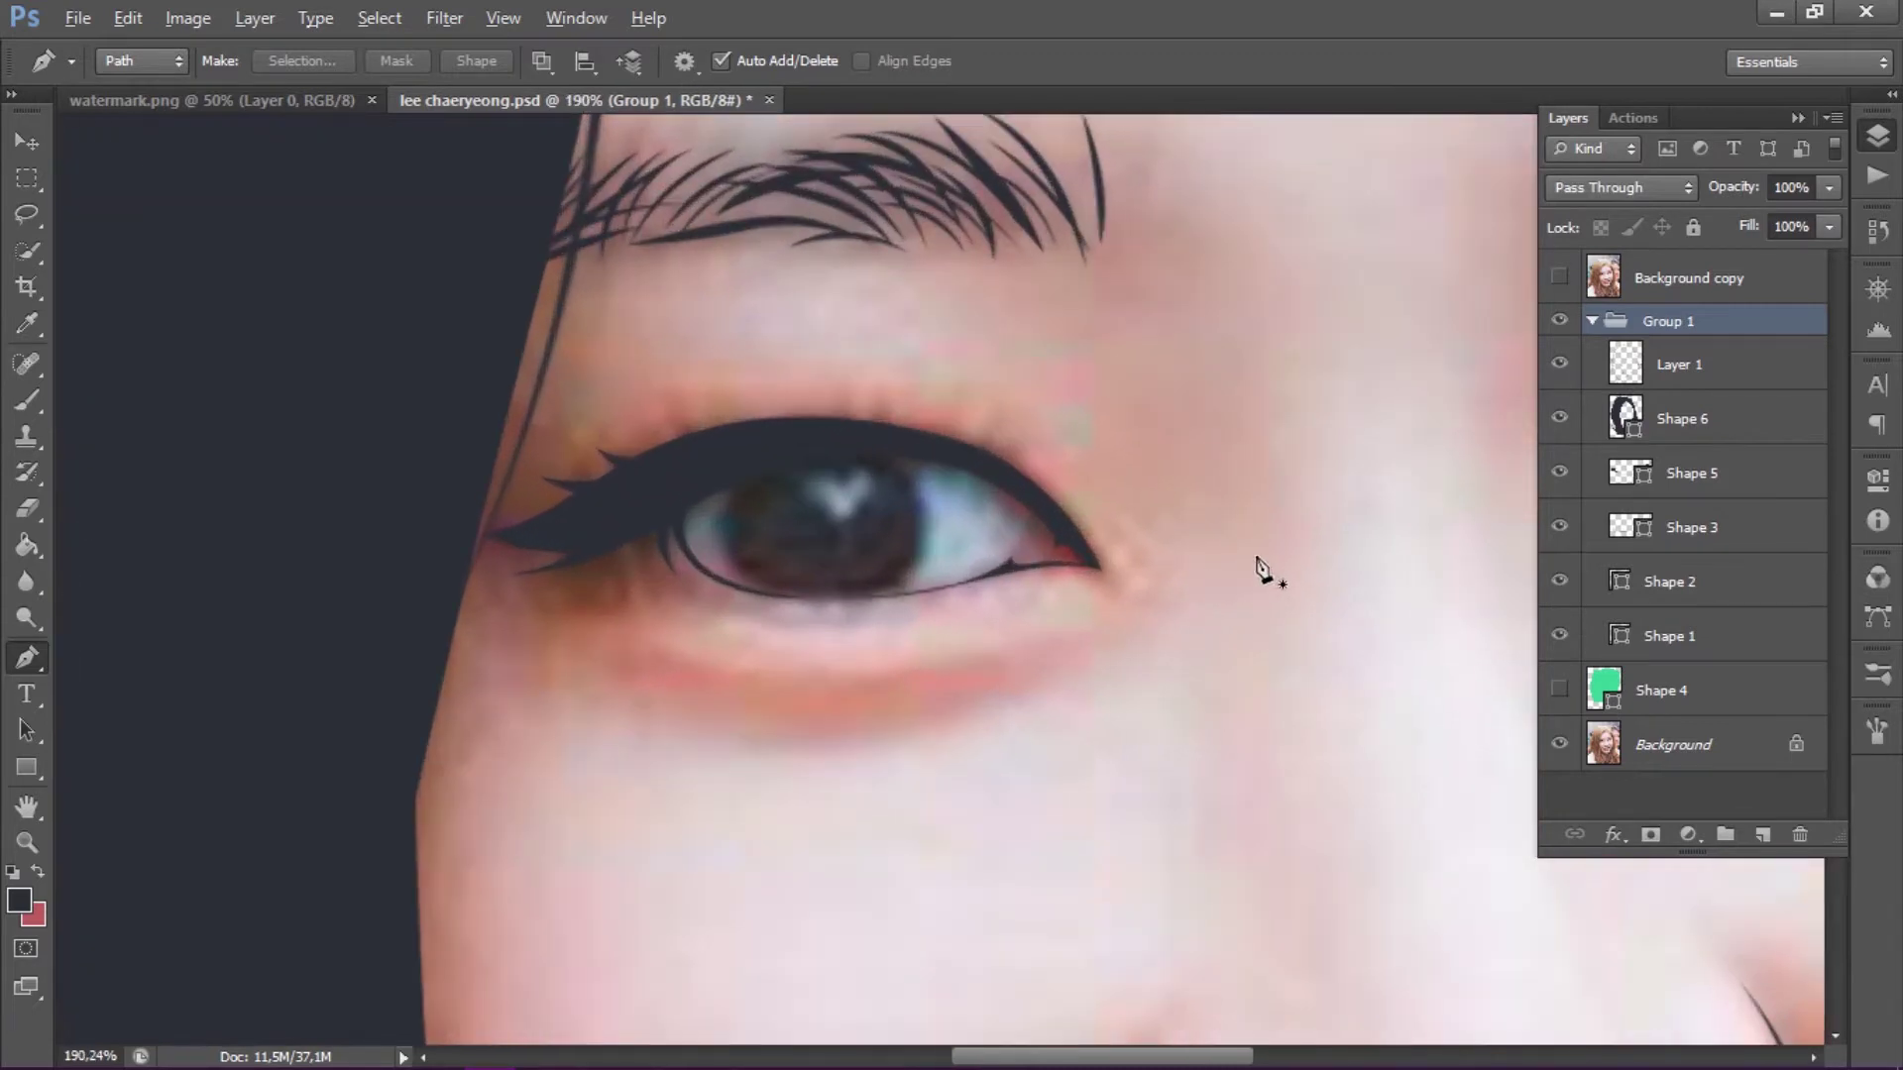
- Collapse Group 1, add an empty Group 2 above Shape 4, and set the Pen to Shape mode
click(1593, 321)
click(1657, 377)
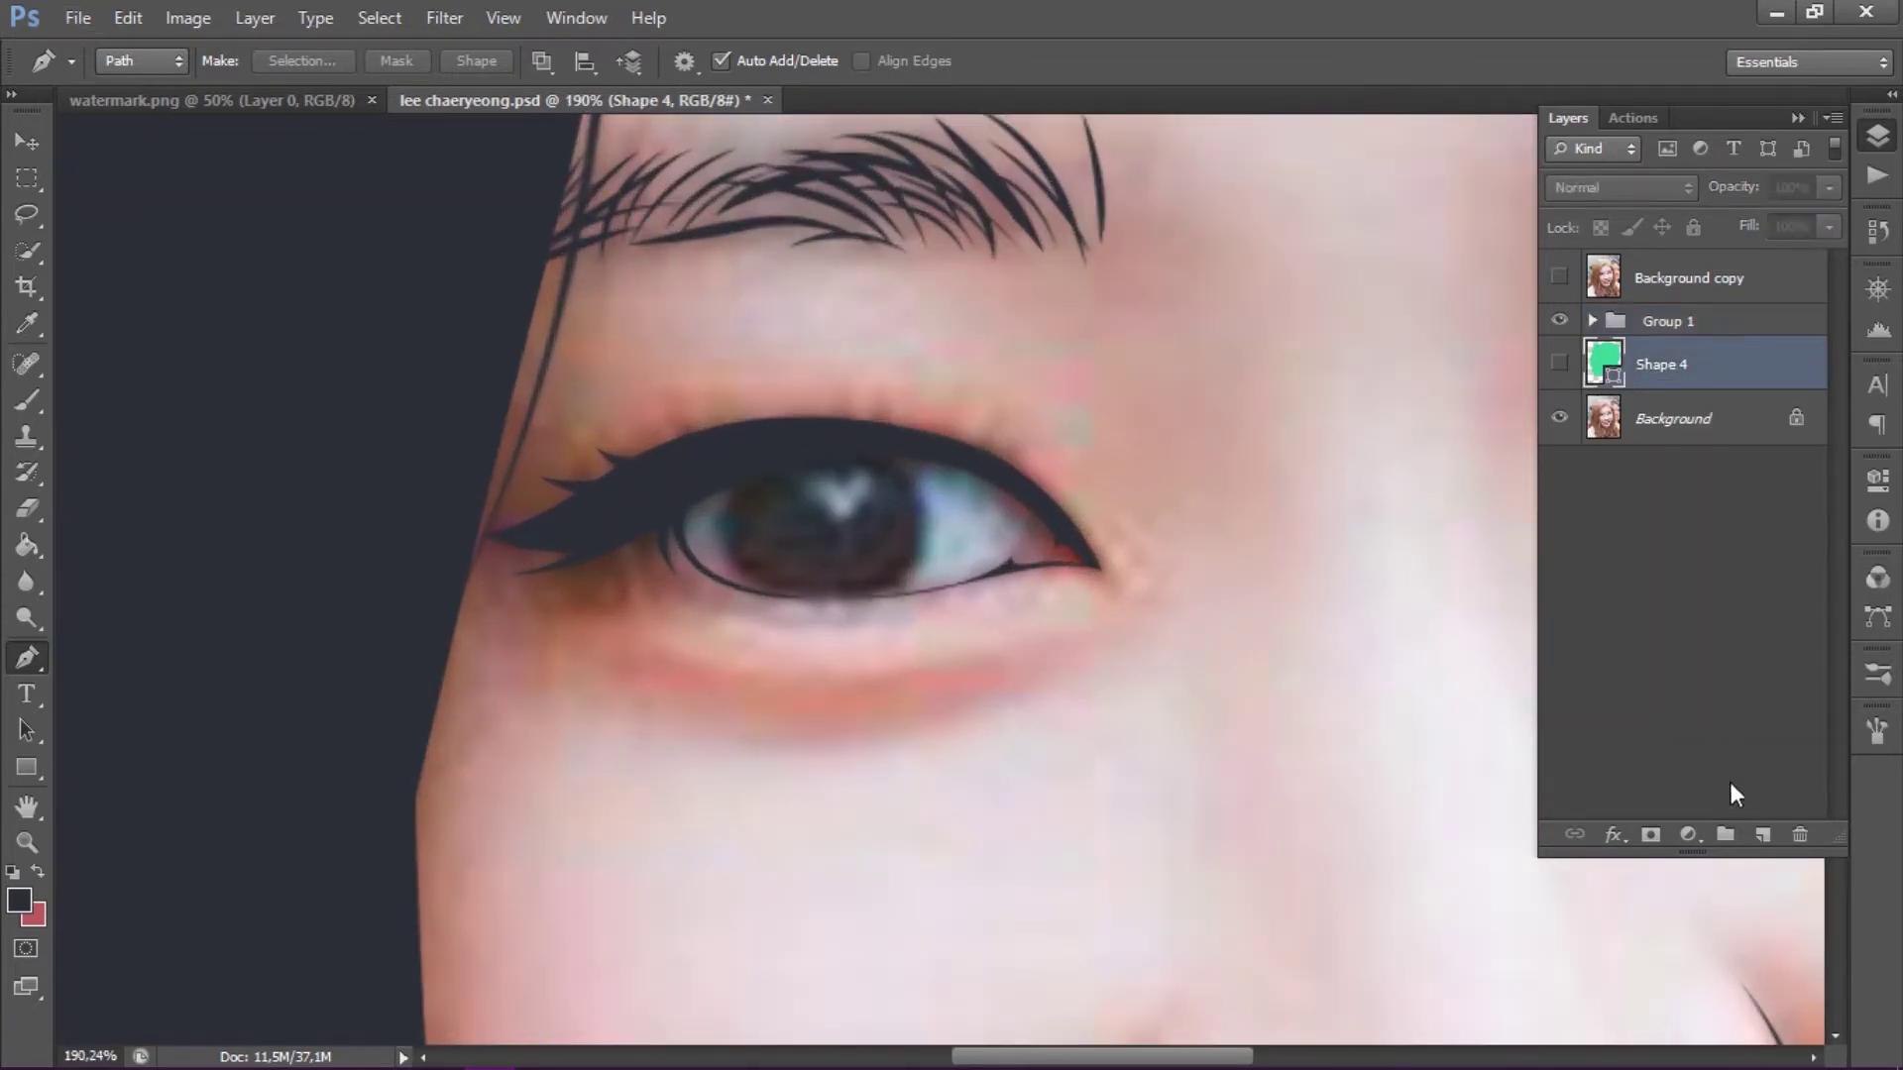
click(1724, 835)
scroll(693, 500, up, 2)
scroll(677, 485, up, 1)
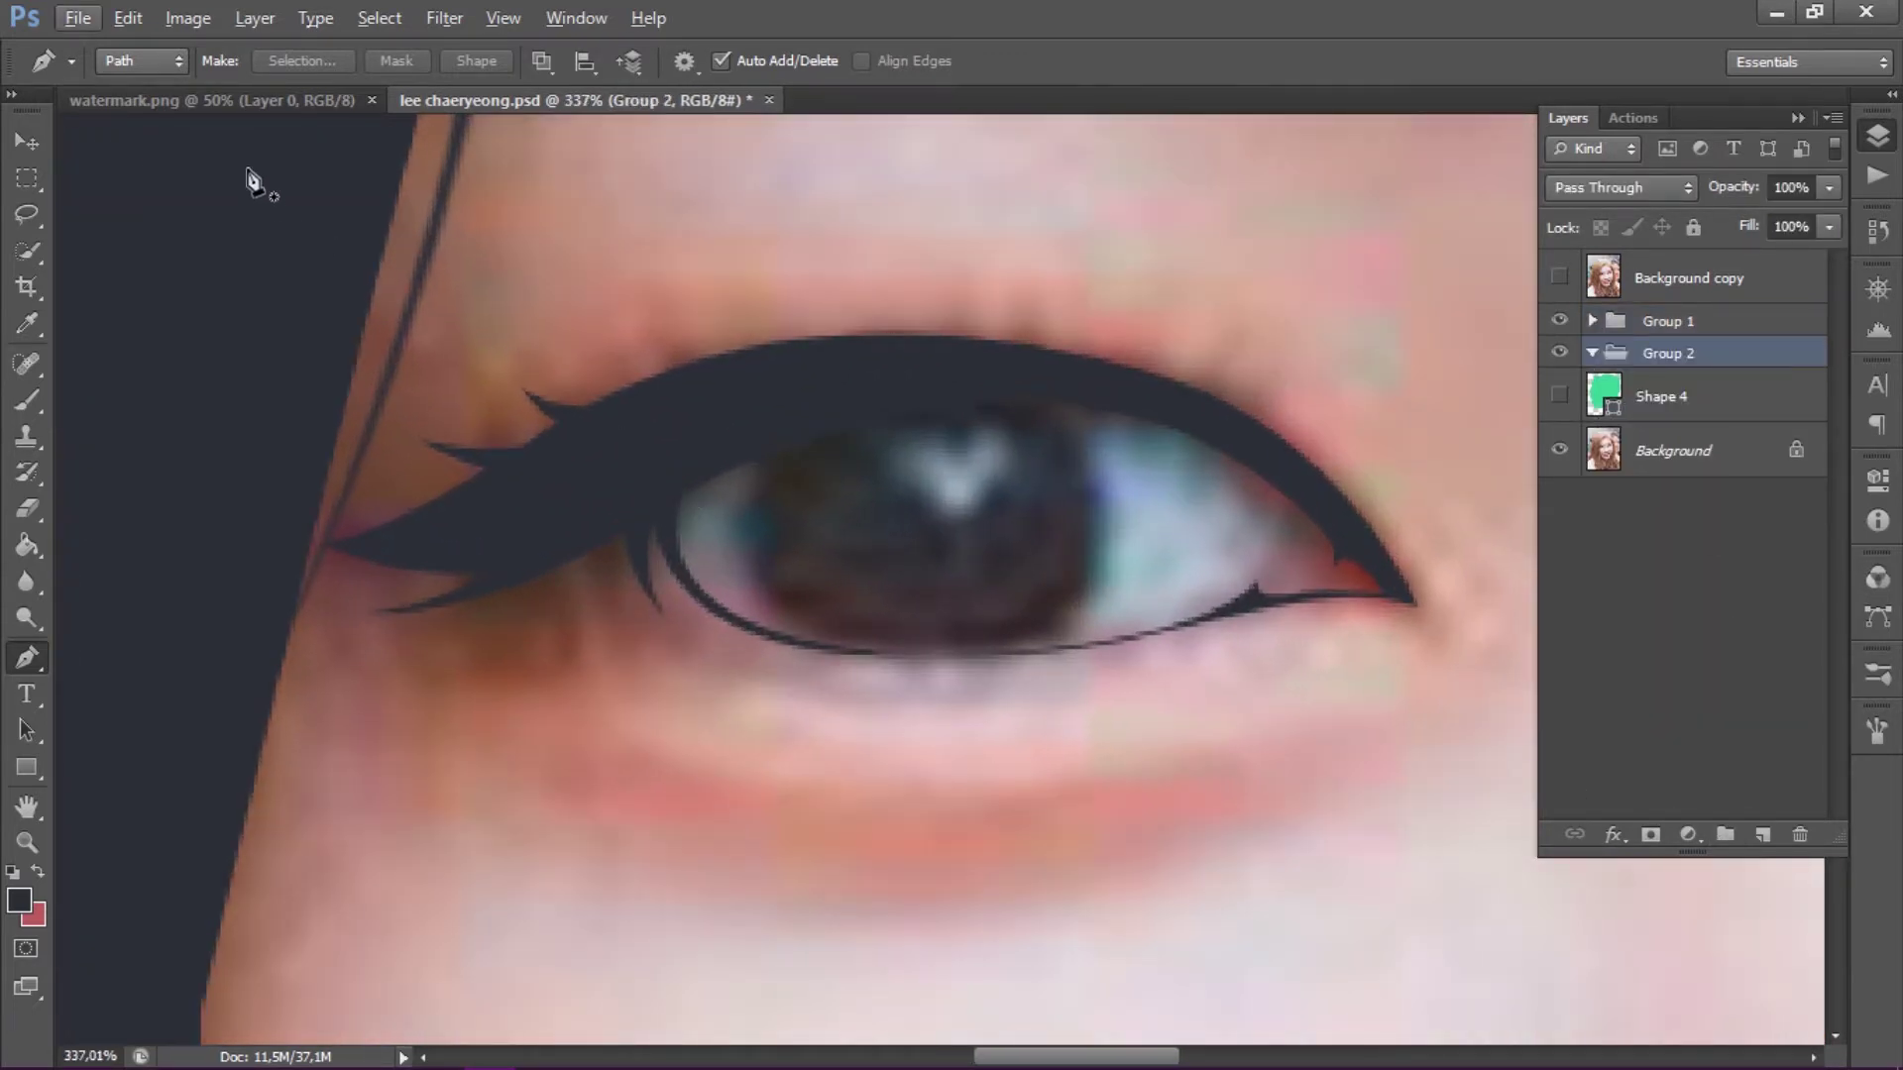
click(137, 90)
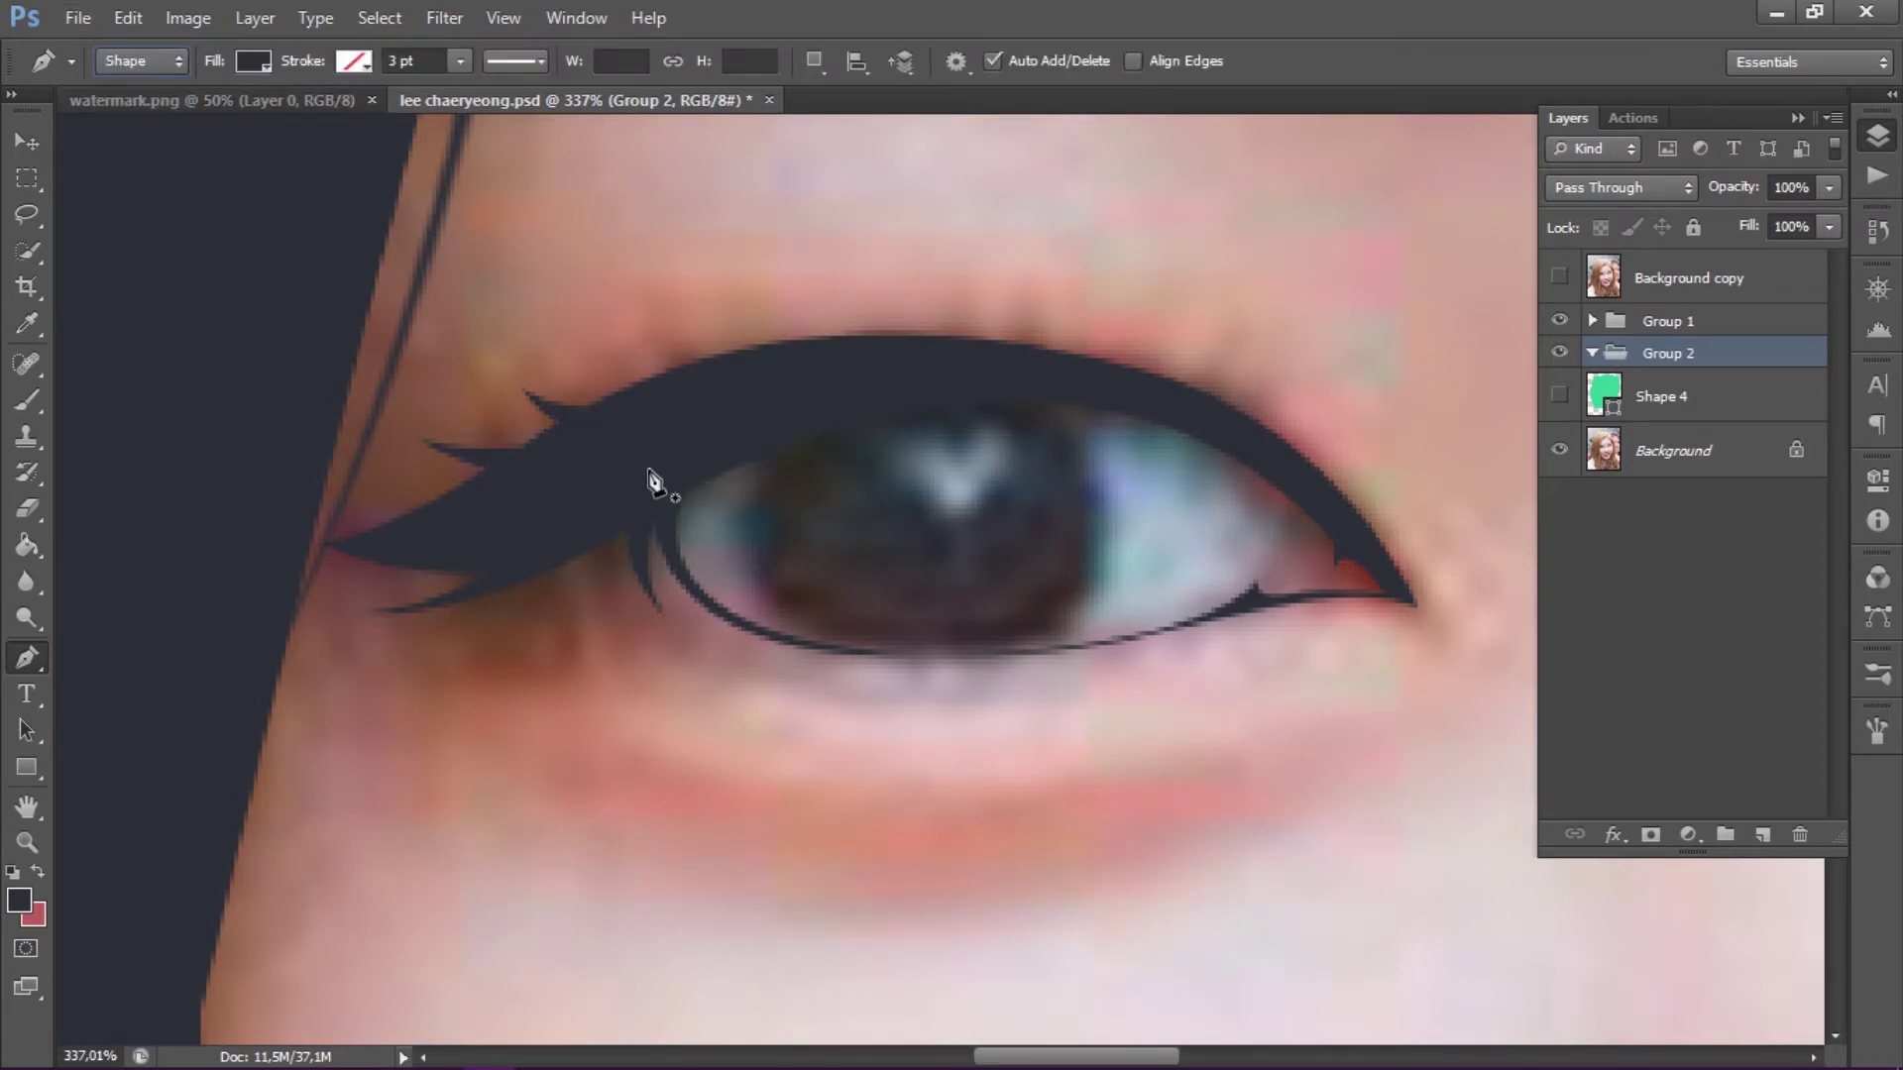
- Trace the left eye opening as a closed shape along both eyelids
click(652, 467)
drag(1042, 386, 1205, 401)
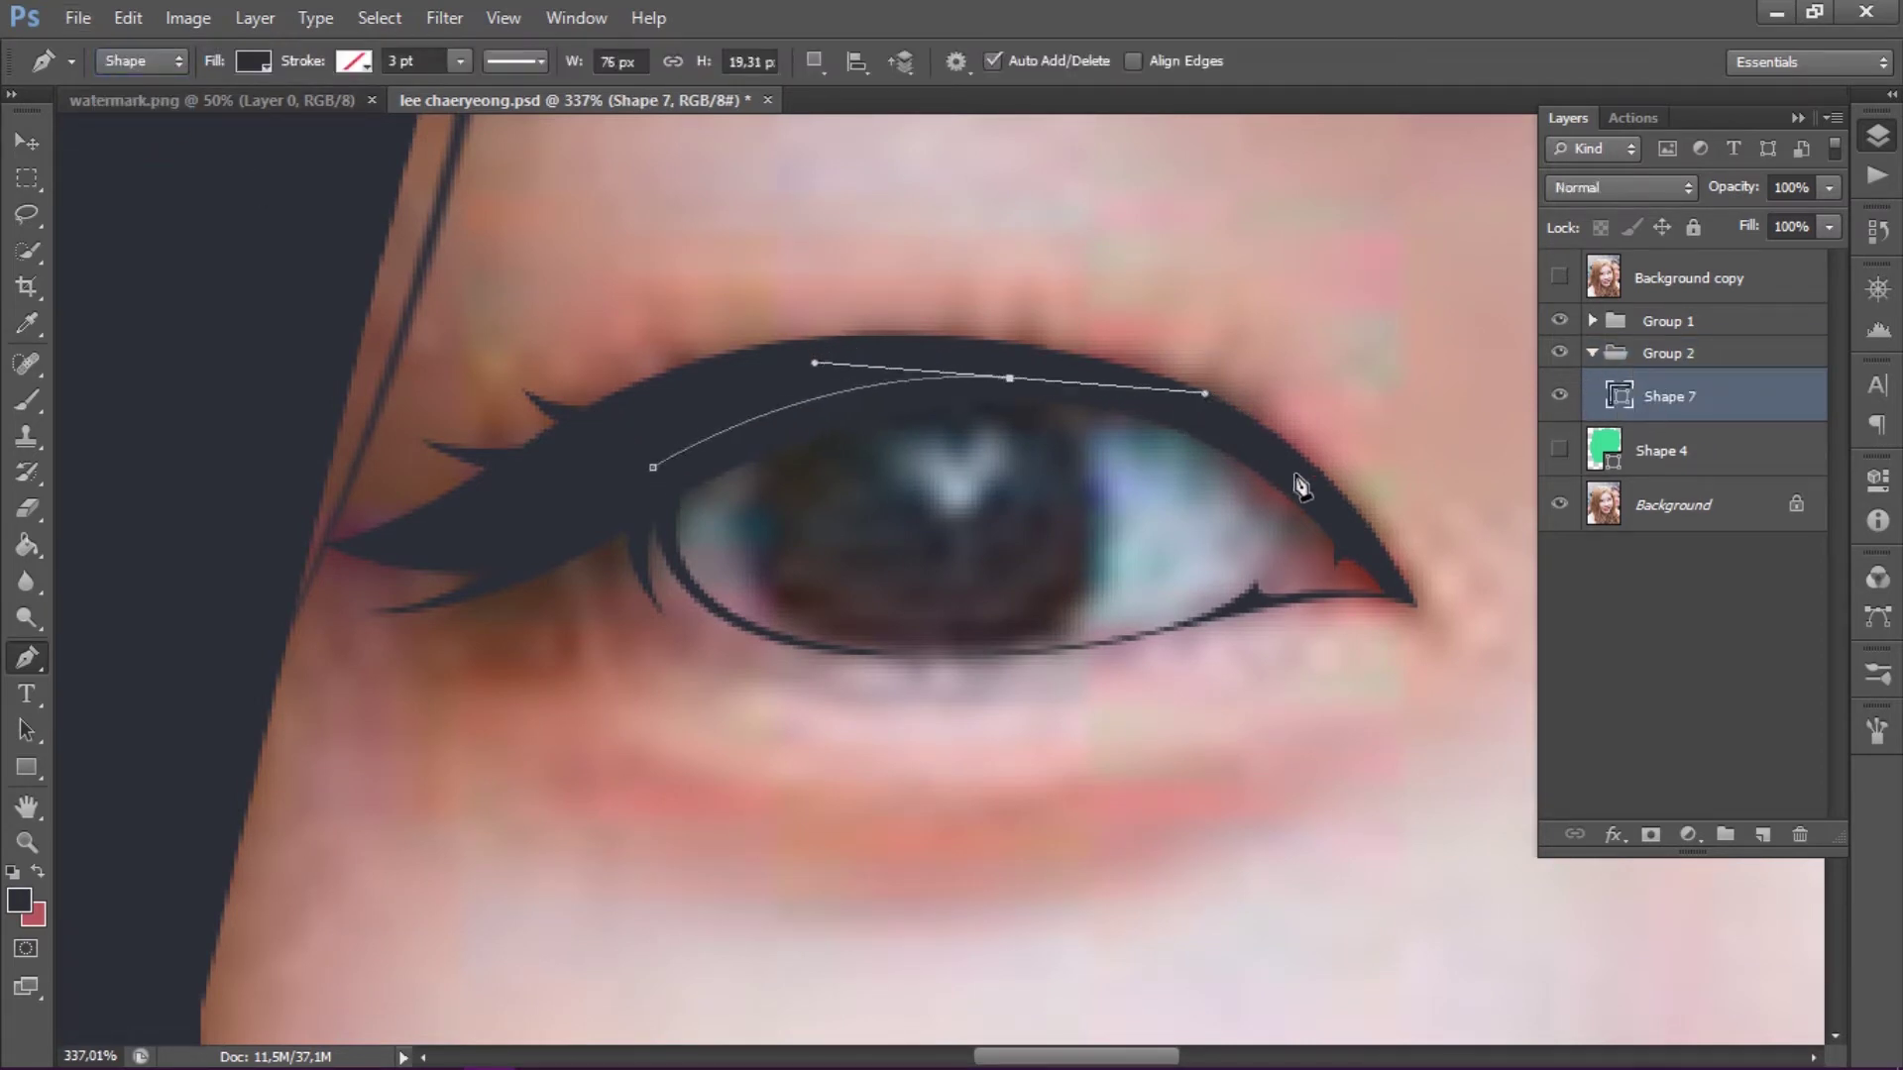
drag(1453, 692, 1457, 708)
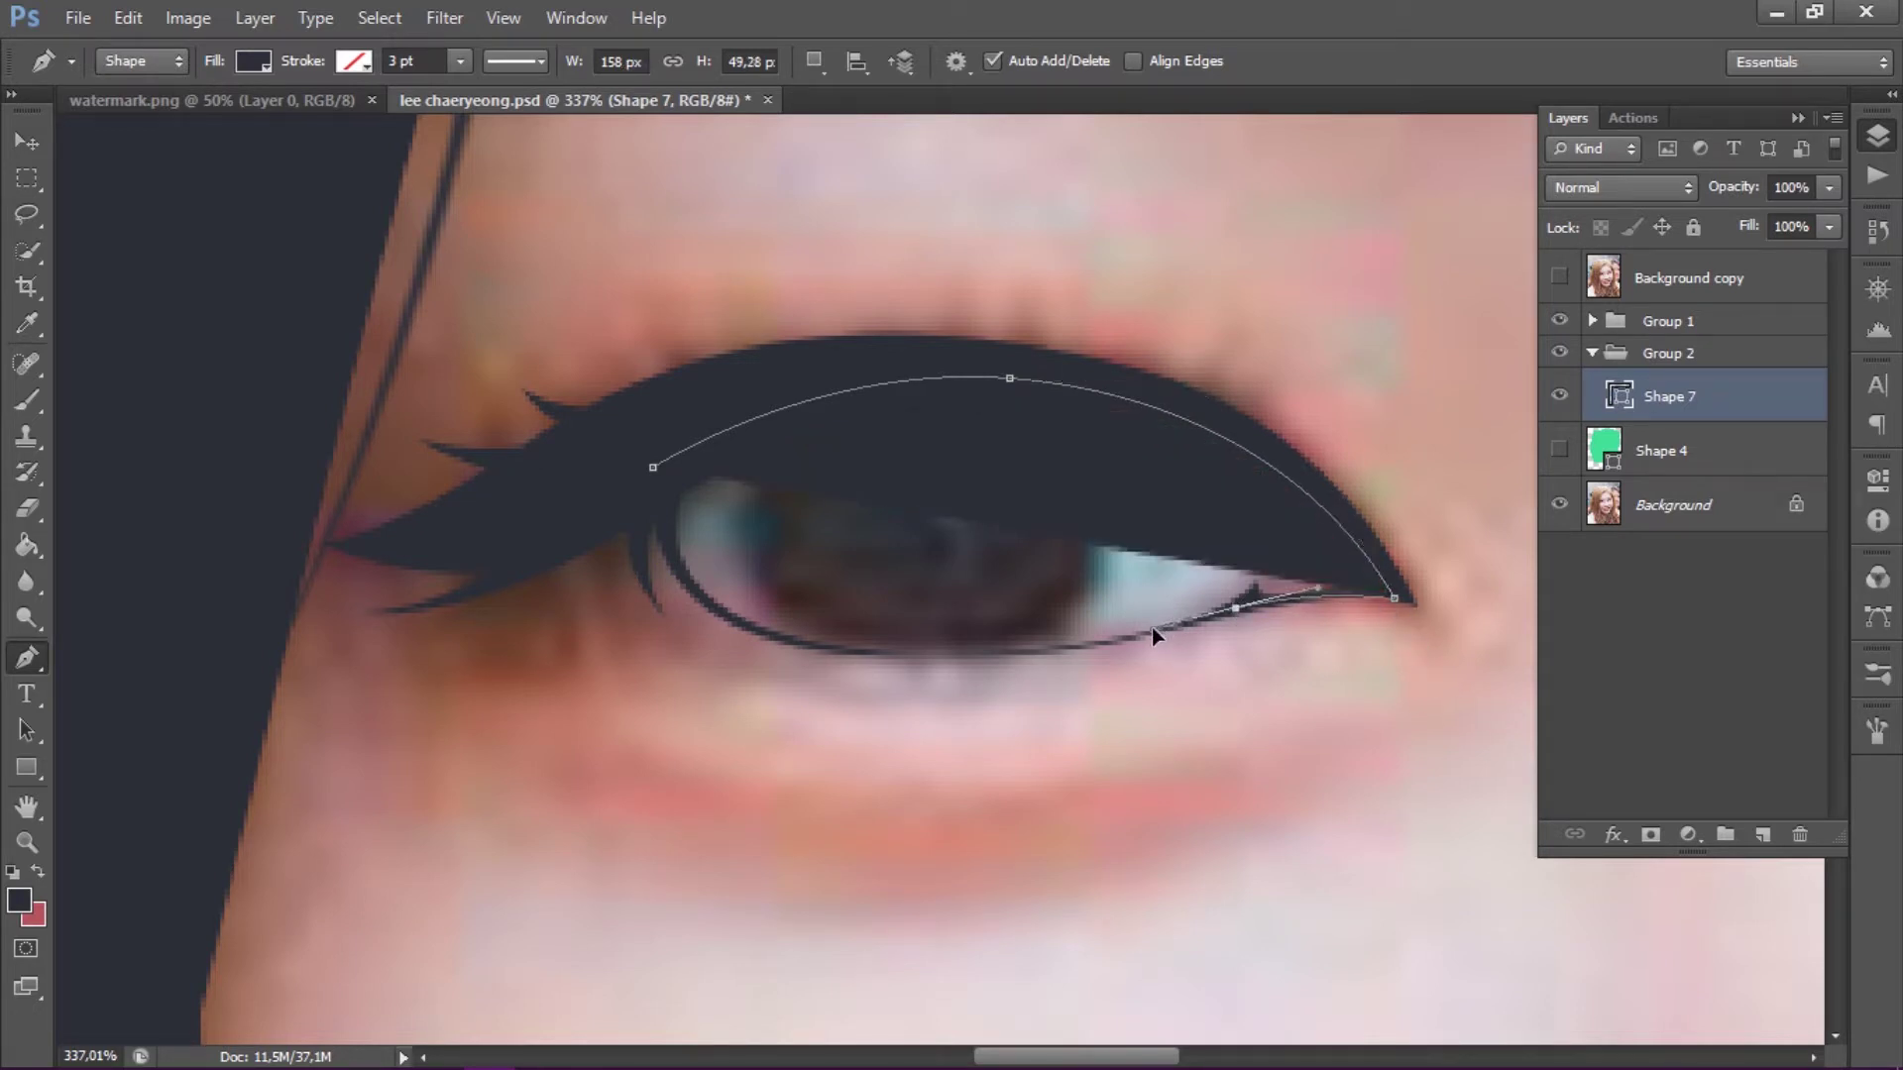
drag(1151, 628, 1154, 629)
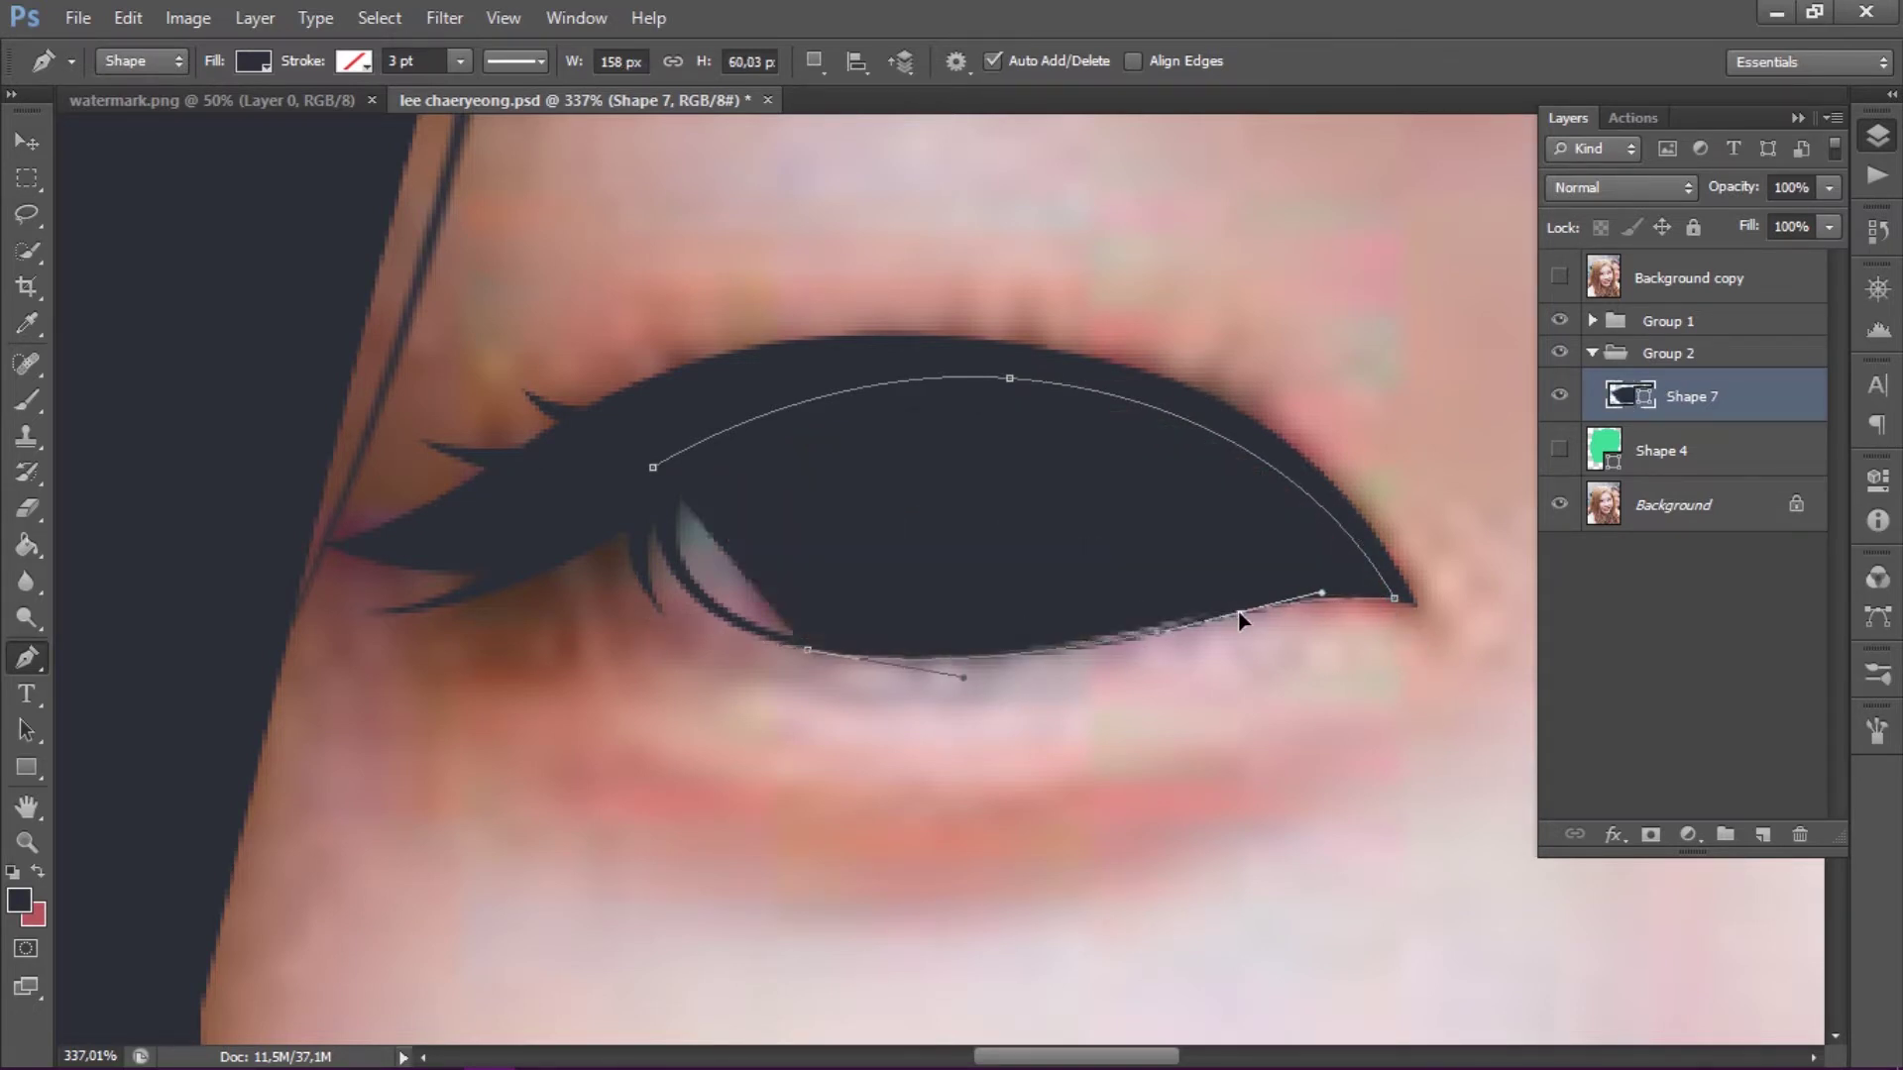
click(649, 486)
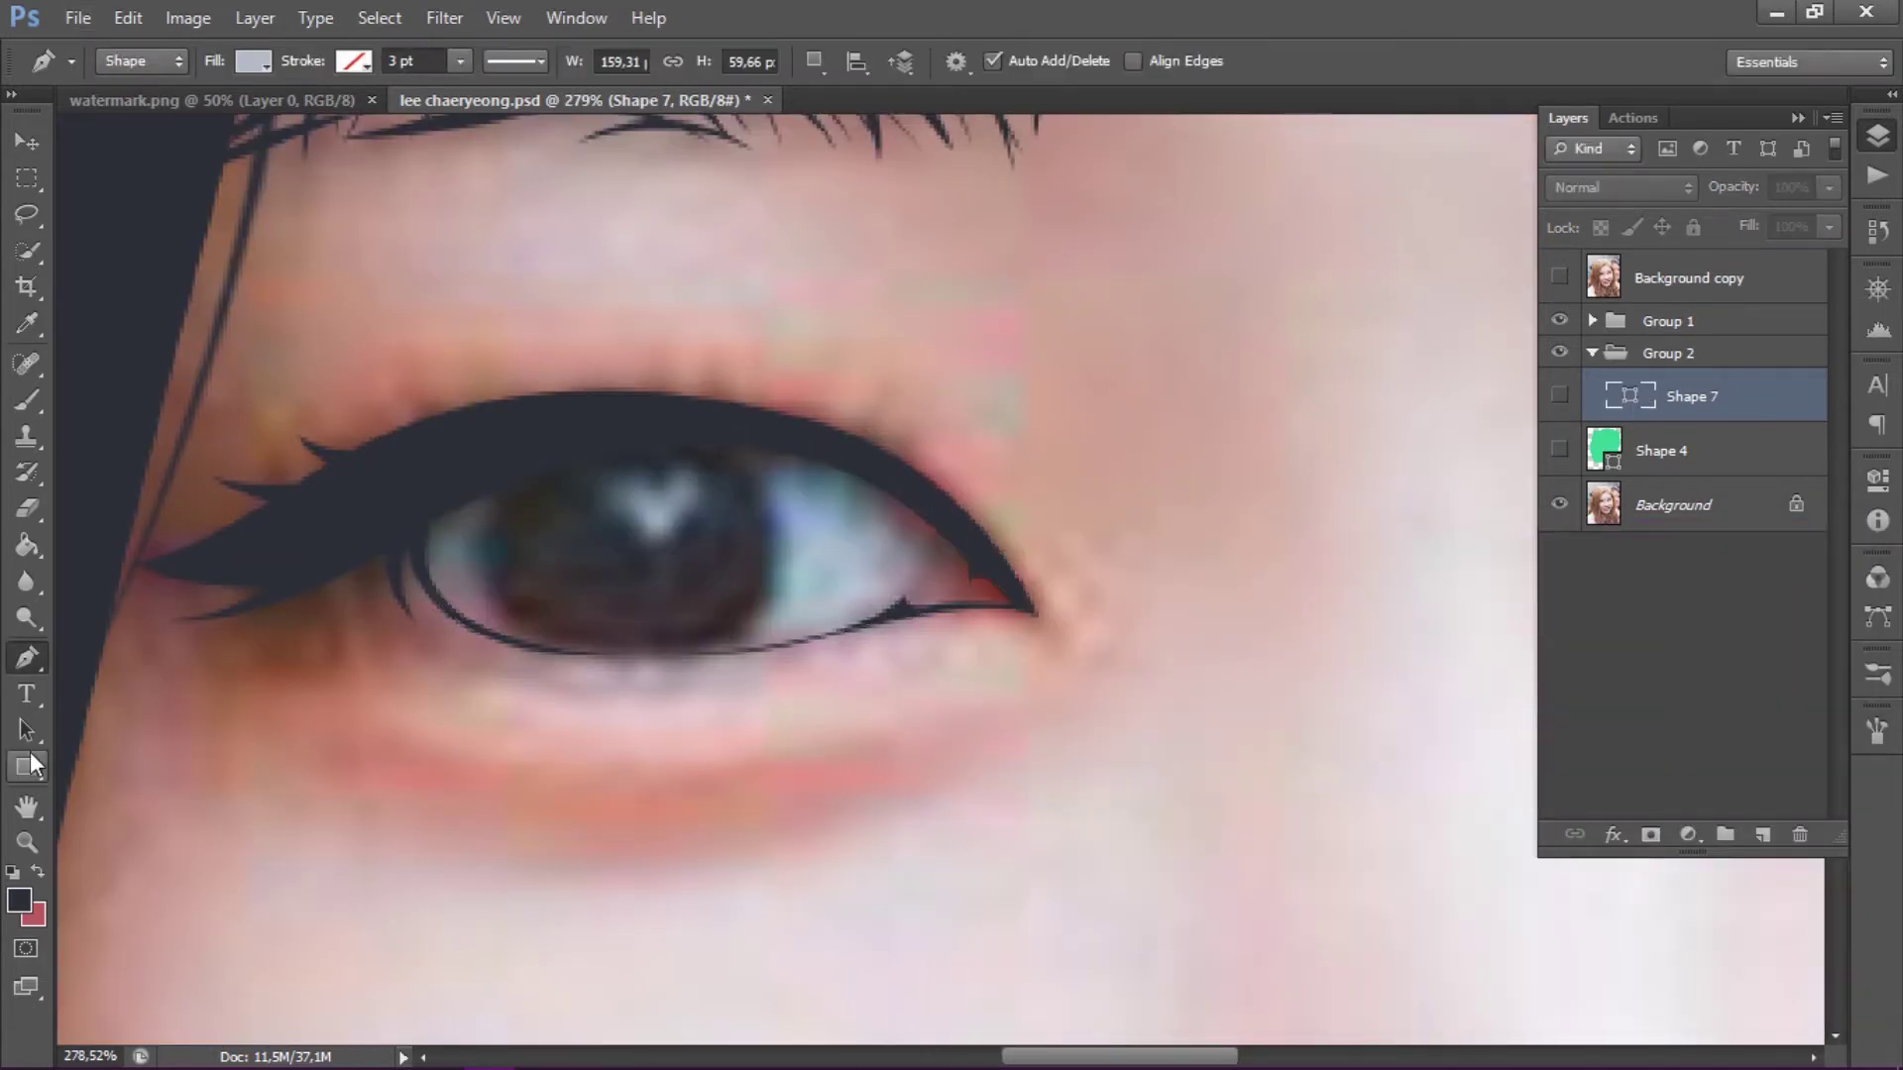
- Draw a round ellipse over the iris and begin resizing it
right_click(27, 767)
click(149, 819)
key(v)
mouse_move(545, 442)
mouse_down()
mouse_move(657, 553)
mouse_move(664, 637)
mouse_move(786, 680)
mouse_move(783, 706)
mouse_up()
key(ctrl+t)
- Apply the circle's new size after checking it against the reference photo
click(1559, 395)
click(1559, 277)
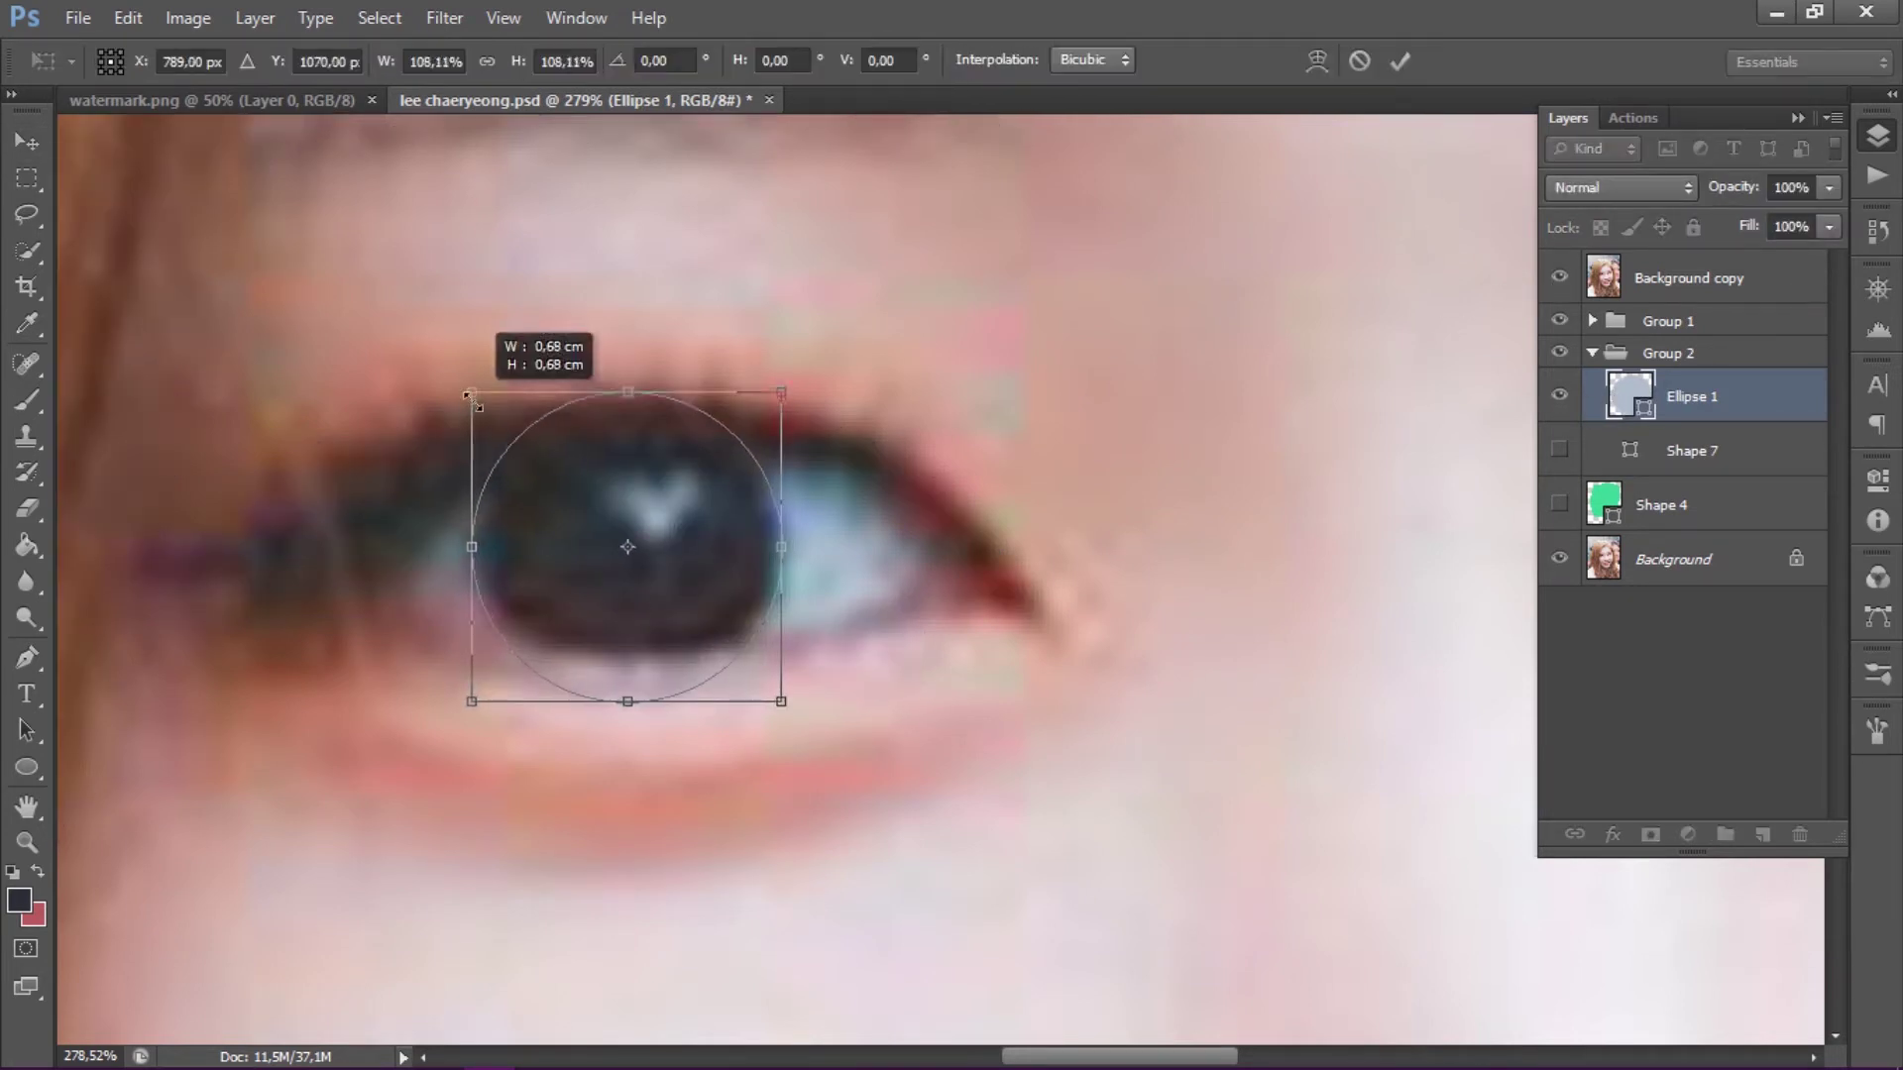
key(Return)
click(1559, 276)
key(Delete)
click(1006, 433)
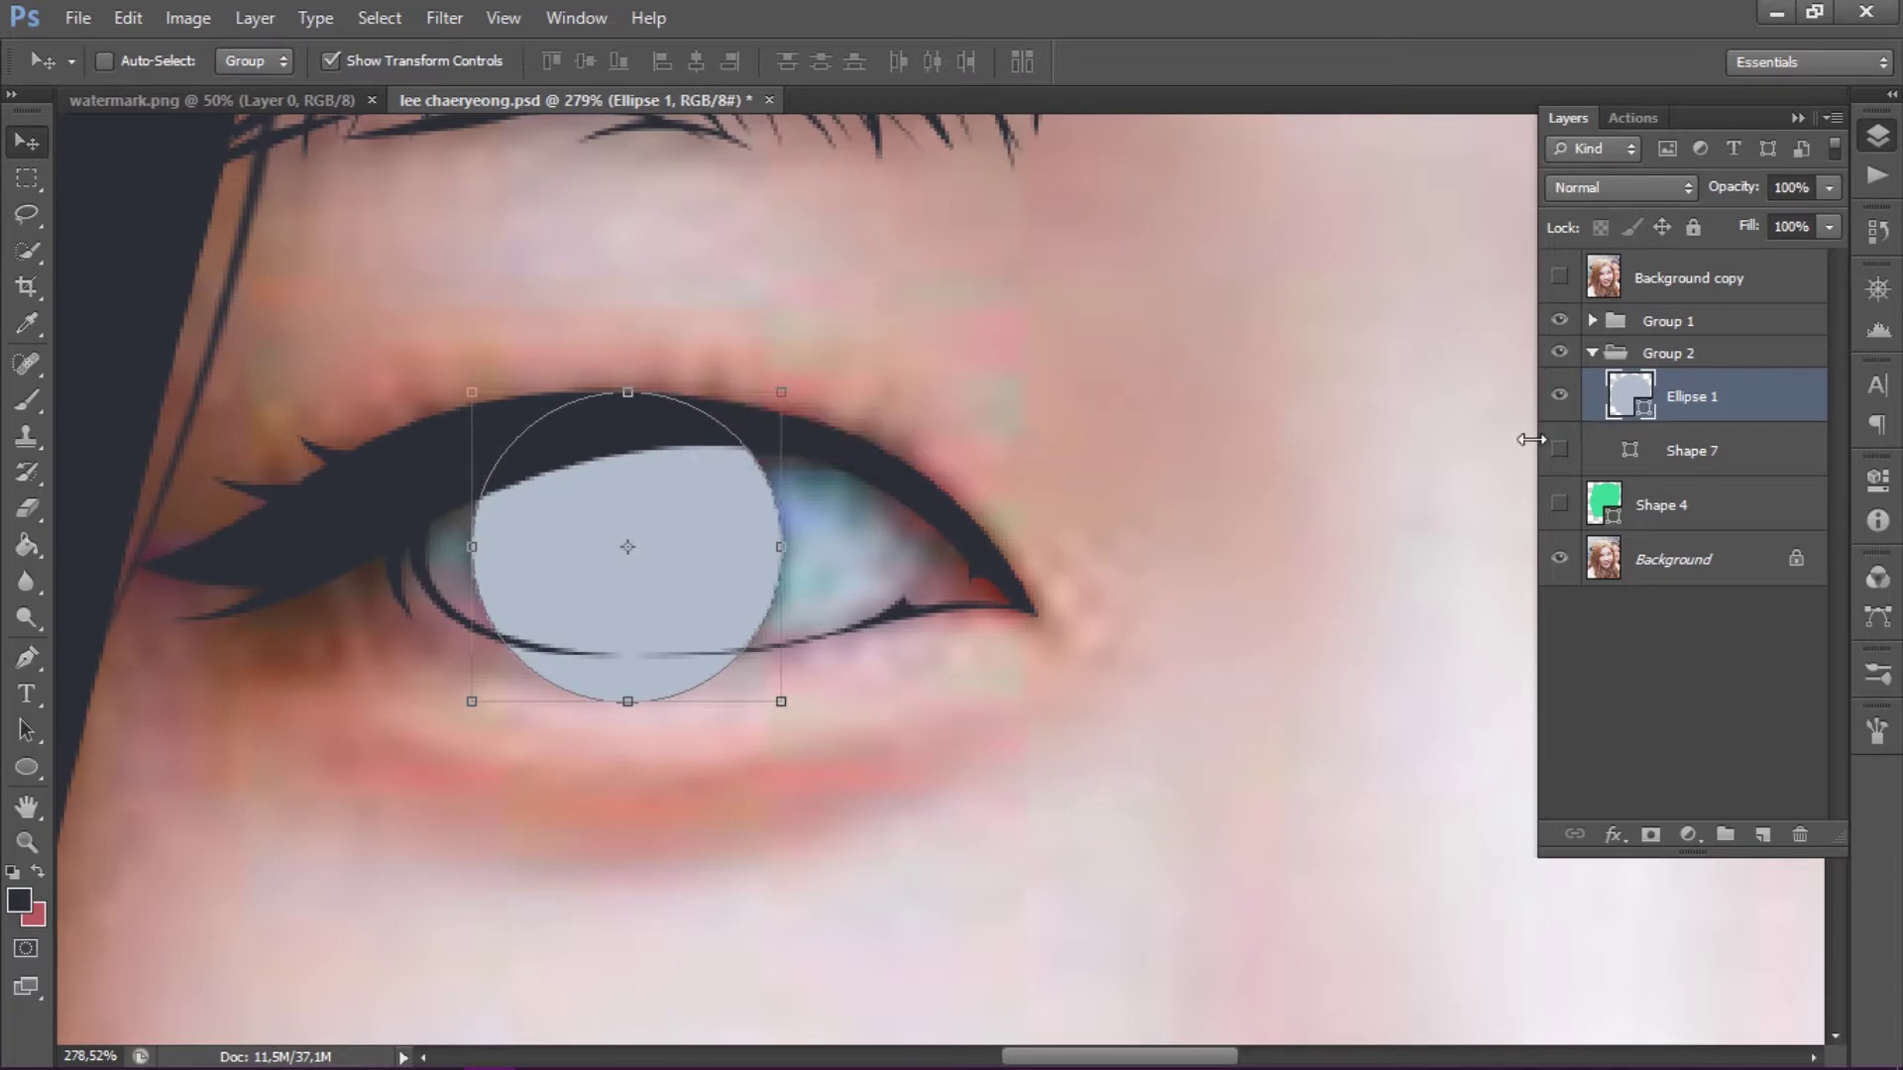
- Show the Shape 7 eye outline, clip Ellipse 1 inside it, and fill it dark
click(1559, 449)
alt+click(1590, 424)
double_click(1630, 394)
key(Return)
click(1645, 558)
click(1647, 464)
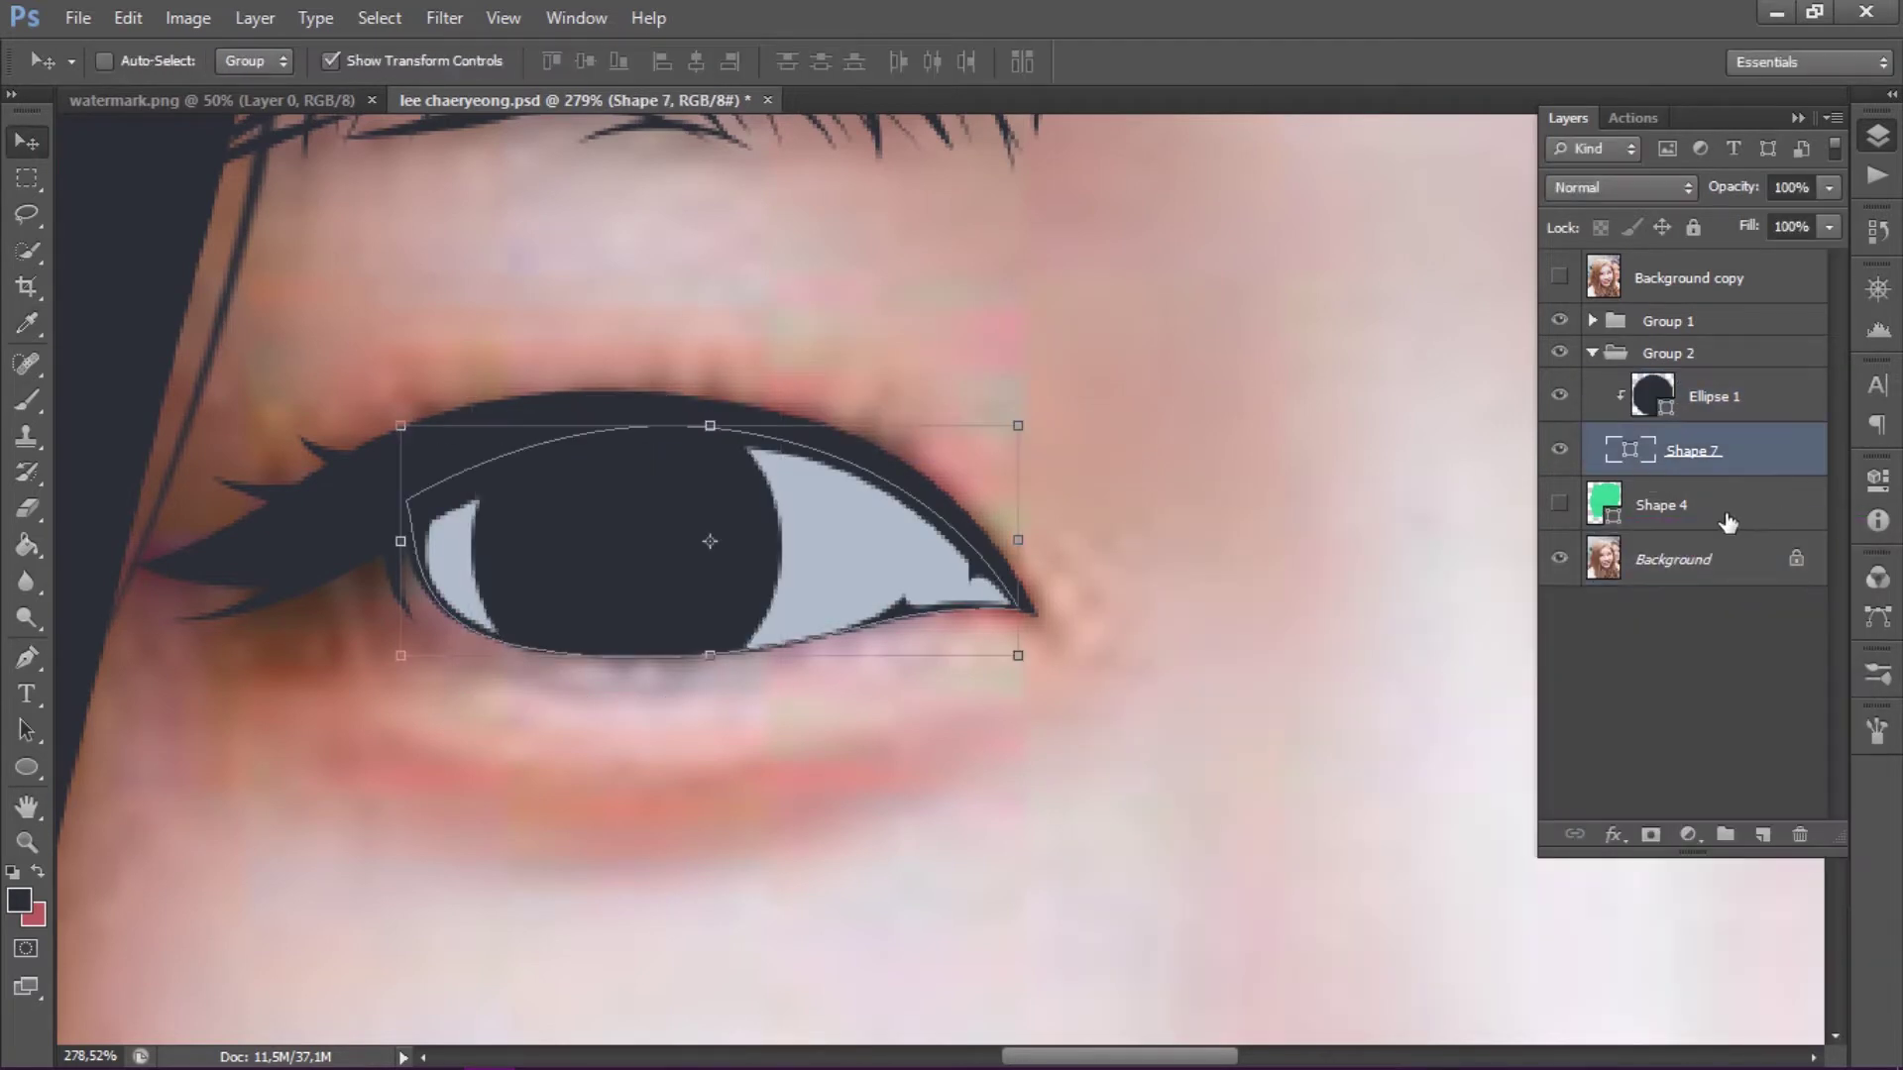
click(1714, 396)
- Duplicate the iris circle and shrink the copy slightly
key(ctrl+j)
key(ctrl+t)
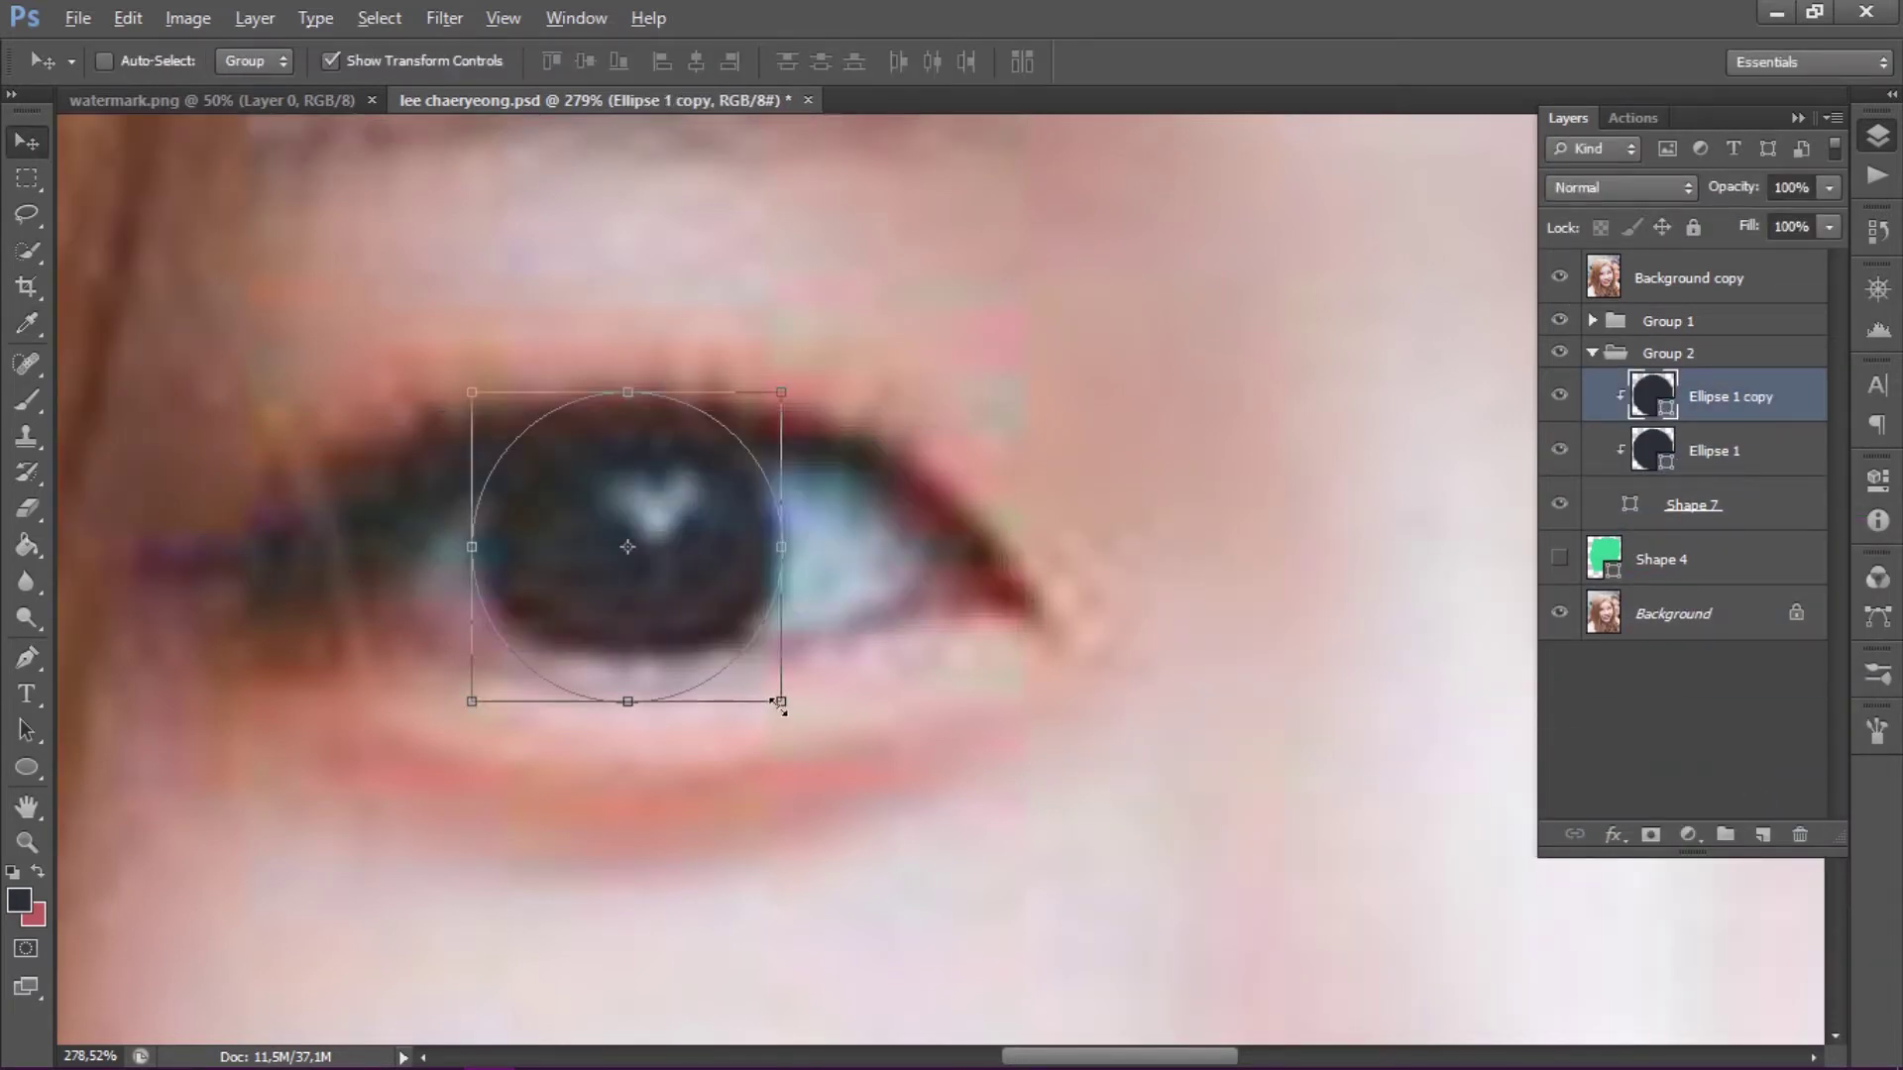
drag(777, 701, 749, 680)
key(Return)
- Start a pen shading path across the top of the iris
scroll(531, 616, up, 2)
key(p)
scroll(679, 391, up, 2)
click(858, 475)
drag(807, 453, 783, 443)
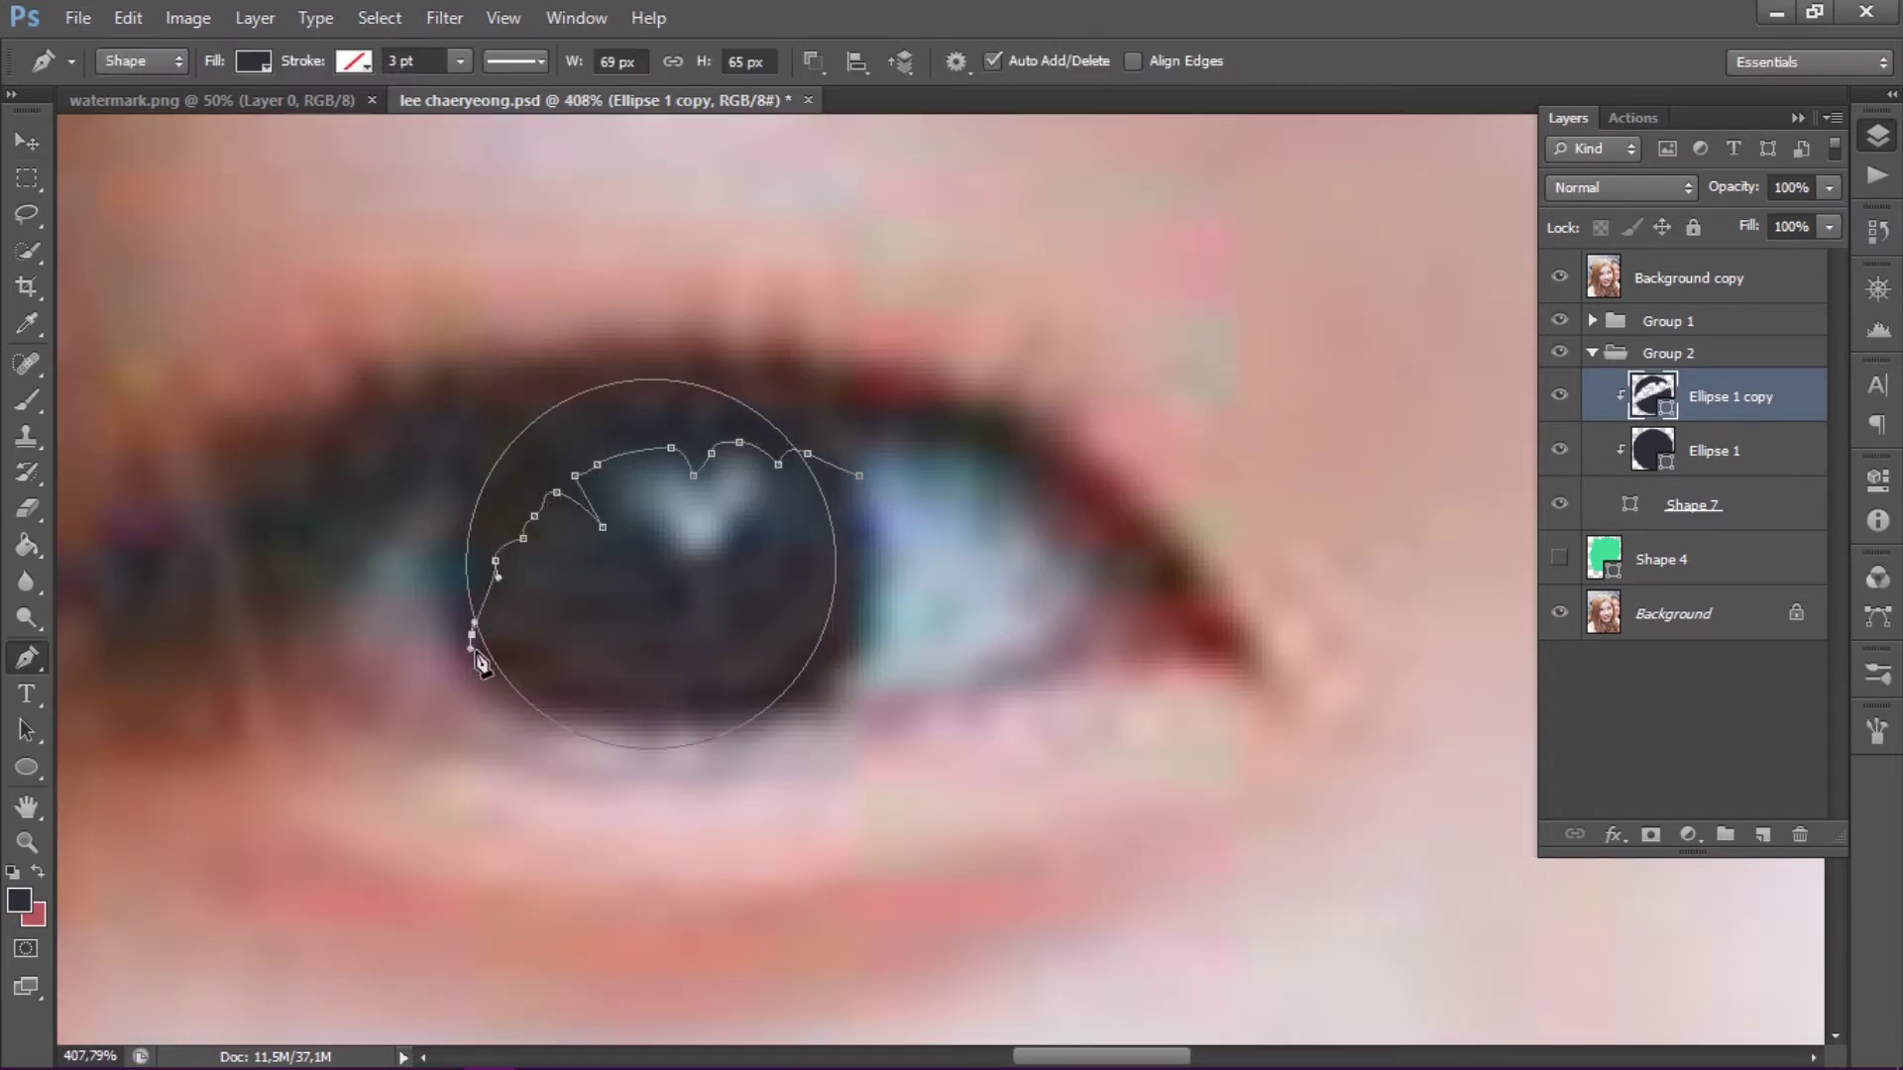
- Close the iris shading shape and give it a dark fill
drag(211, 663, 212, 467)
drag(512, 289, 674, 302)
drag(932, 431, 975, 563)
drag(841, 686, 783, 713)
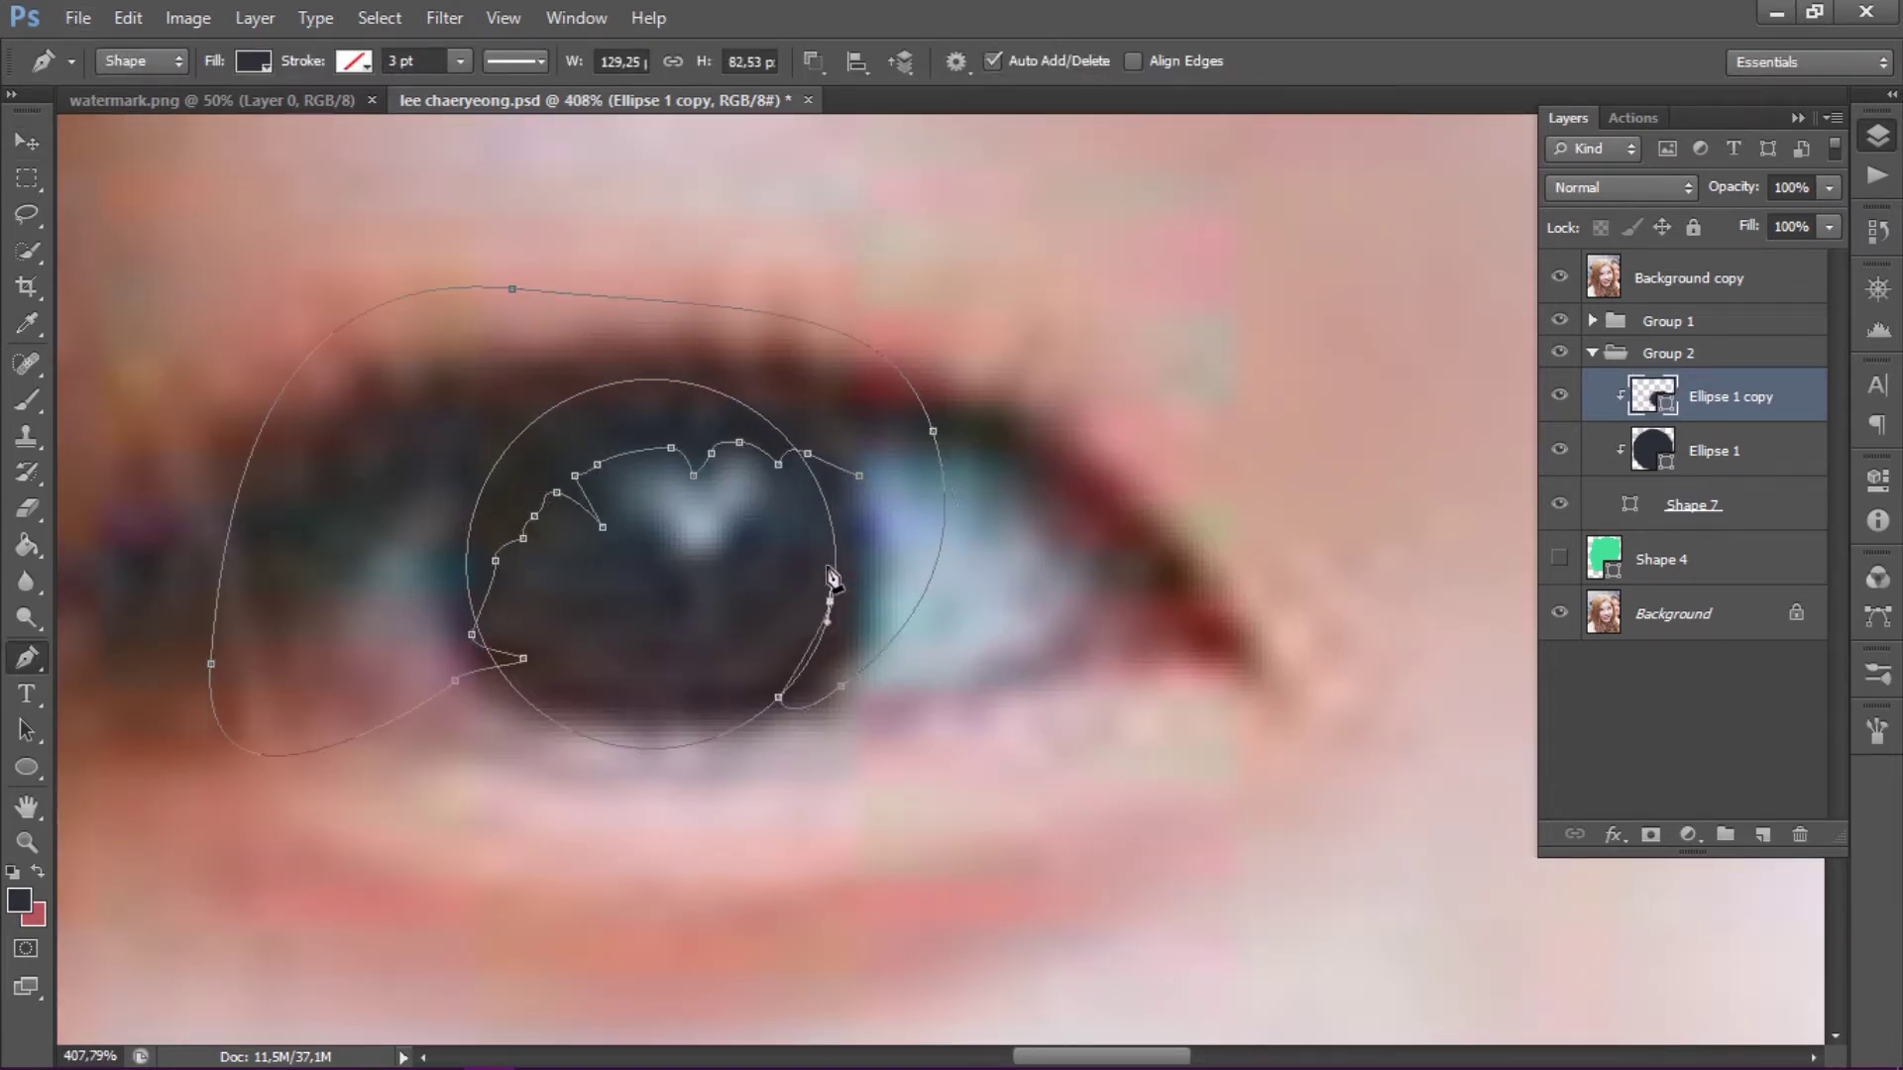
click(858, 476)
scroll(858, 476, down, 1)
double_click(1652, 395)
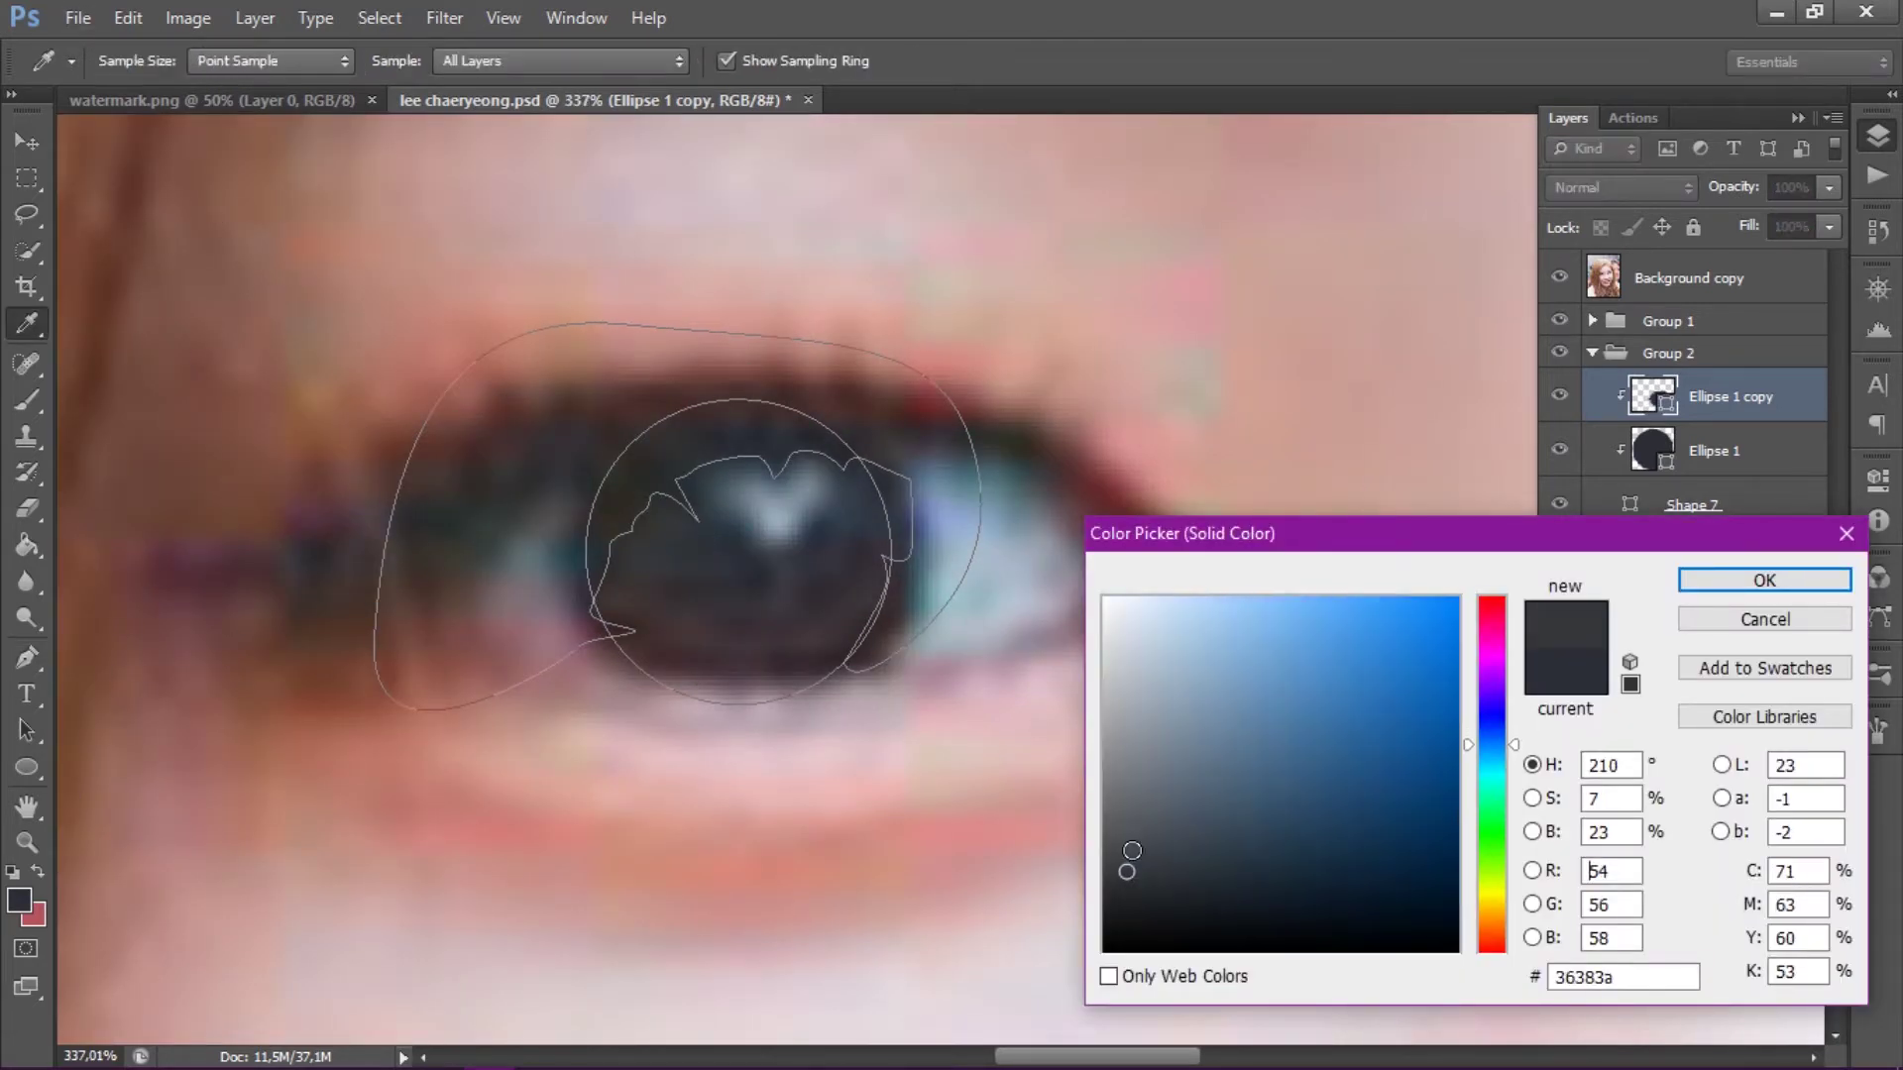
key(Return)
- Trace the first highlight shape along the upper iris
key(v)
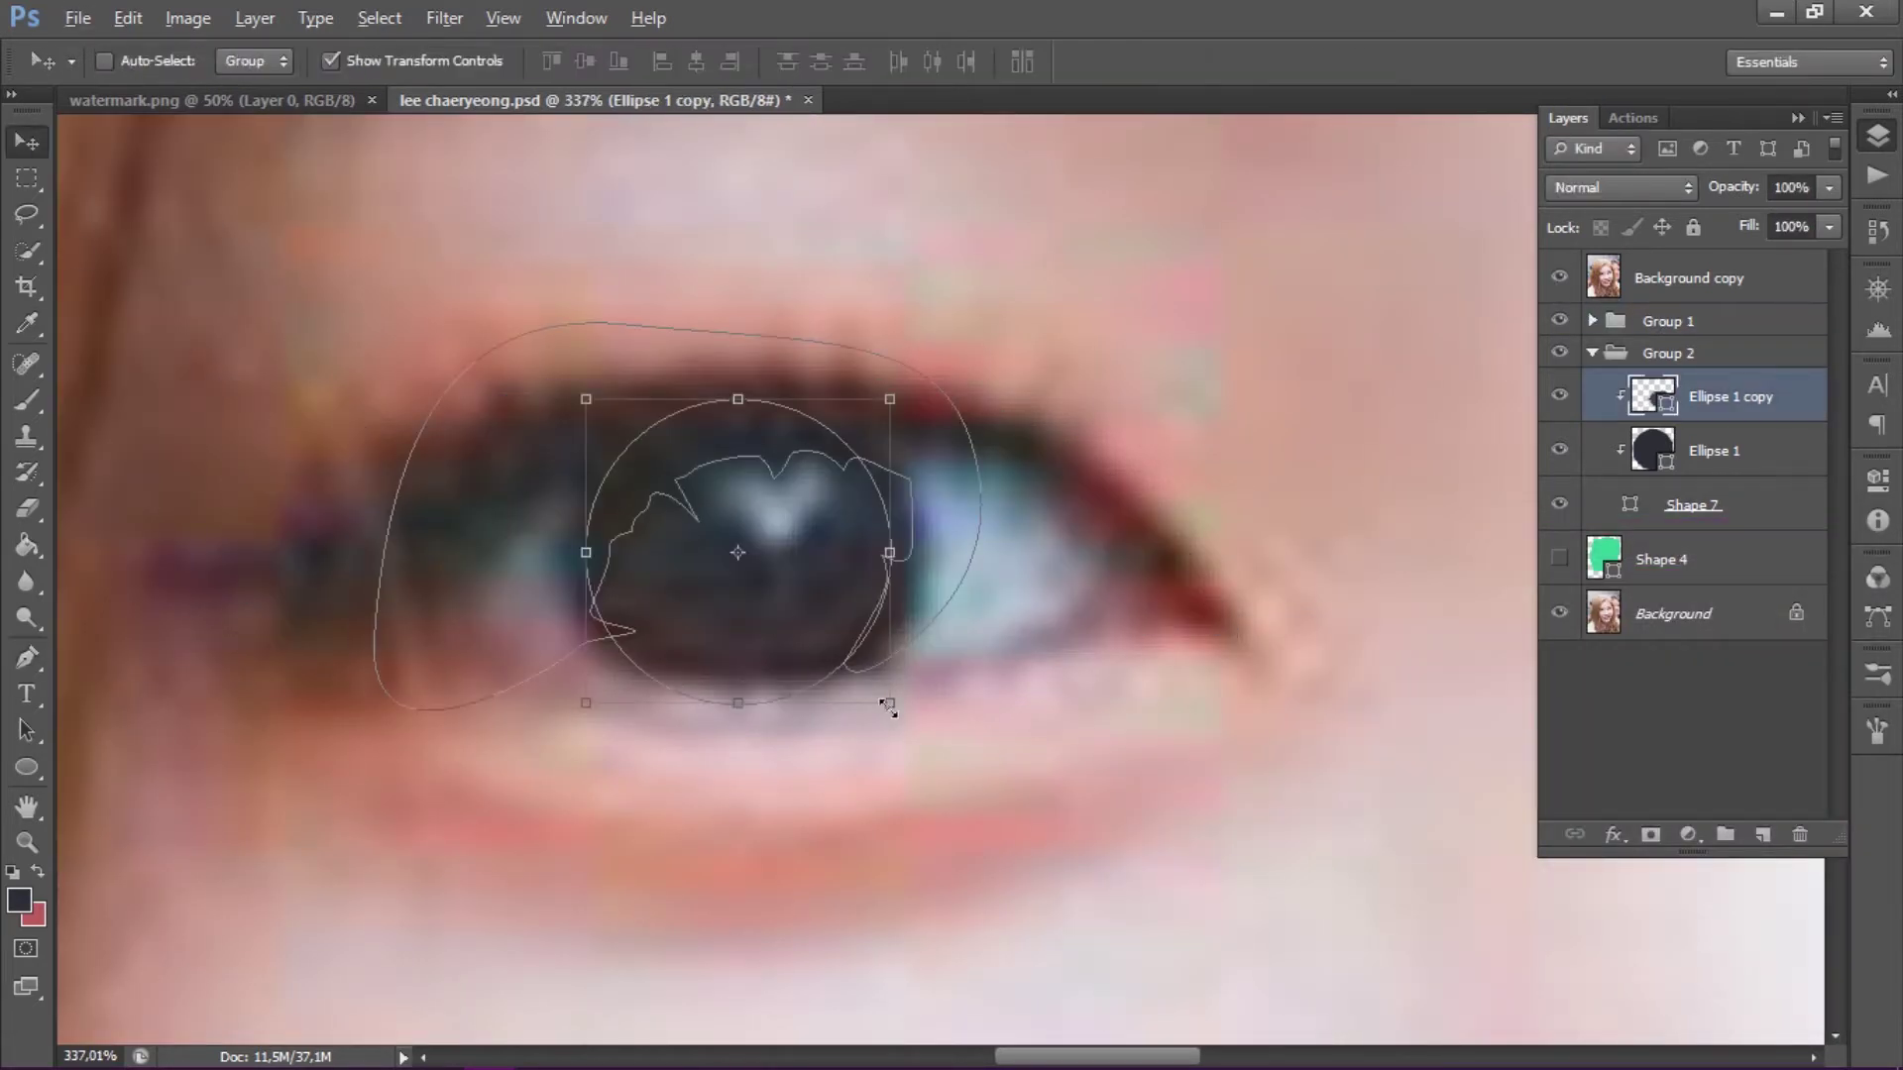
key(p)
scroll(771, 486, up, 1)
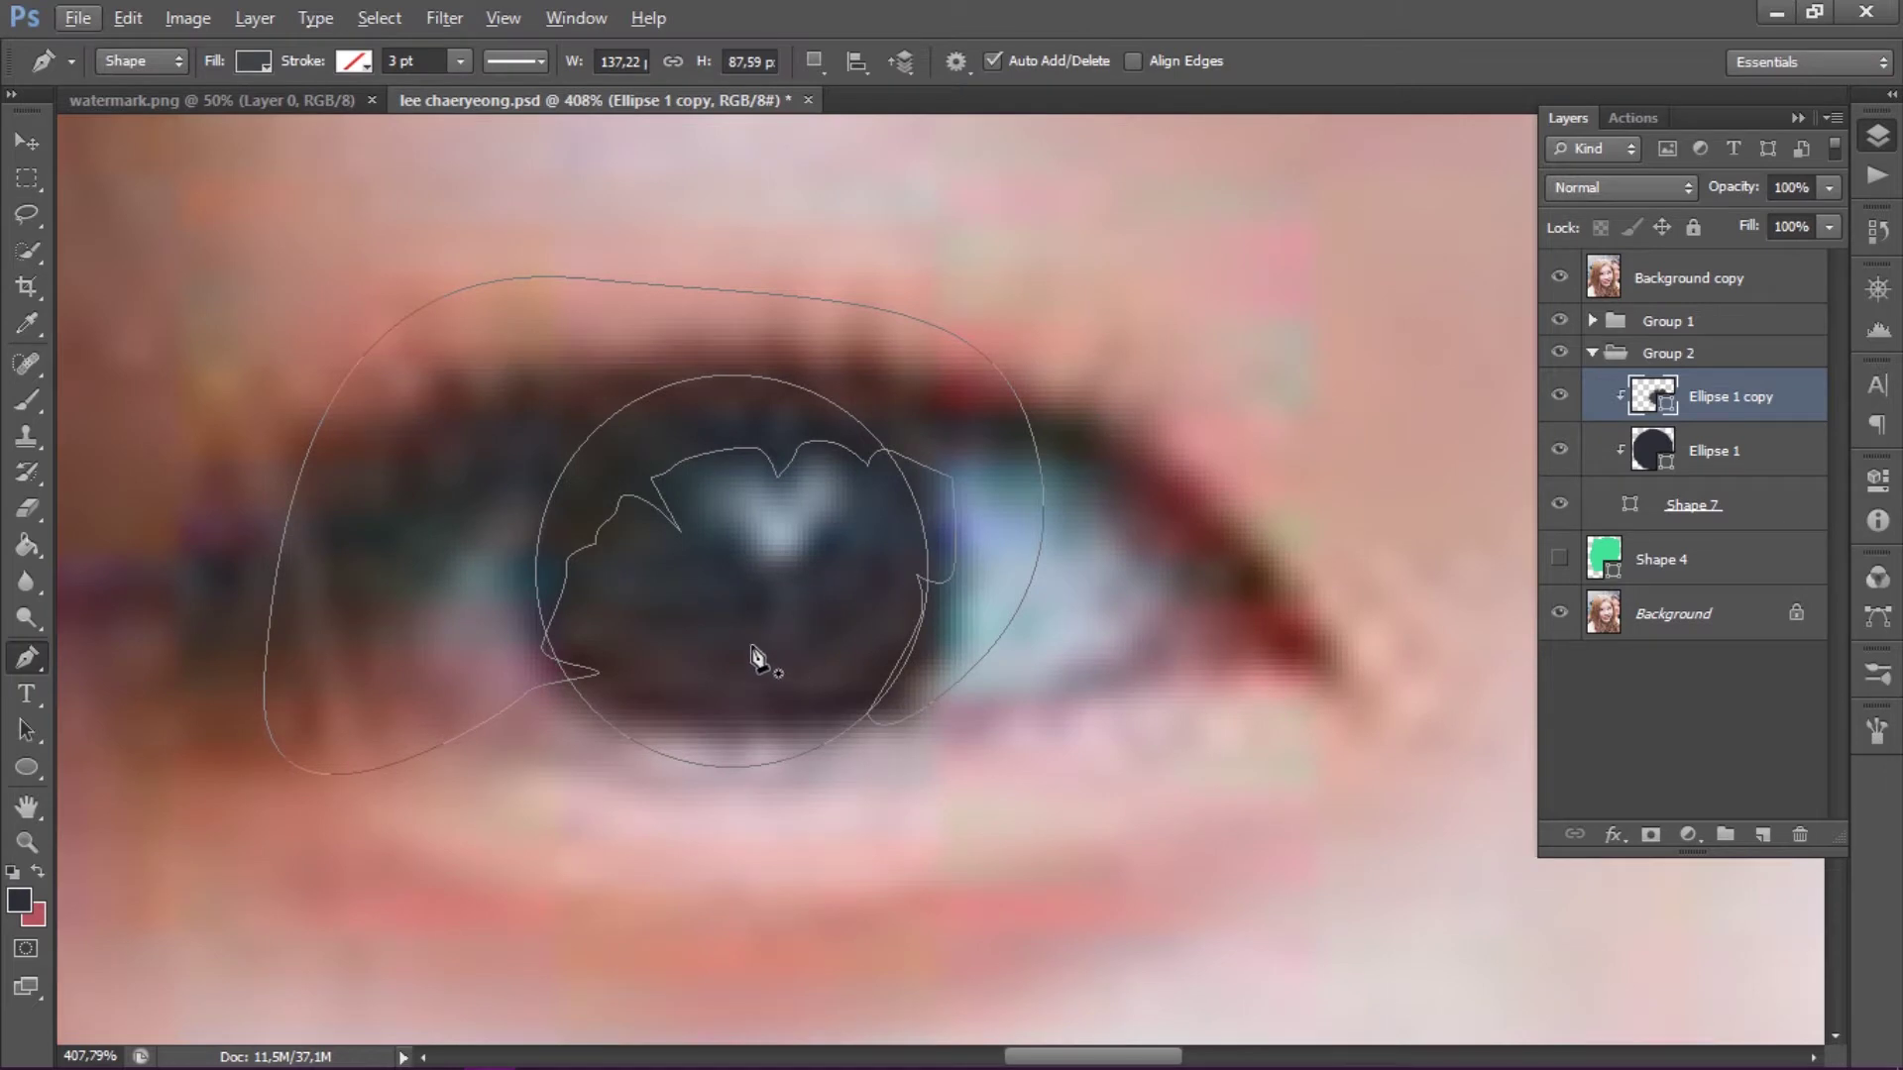
click(631, 523)
drag(680, 544, 691, 565)
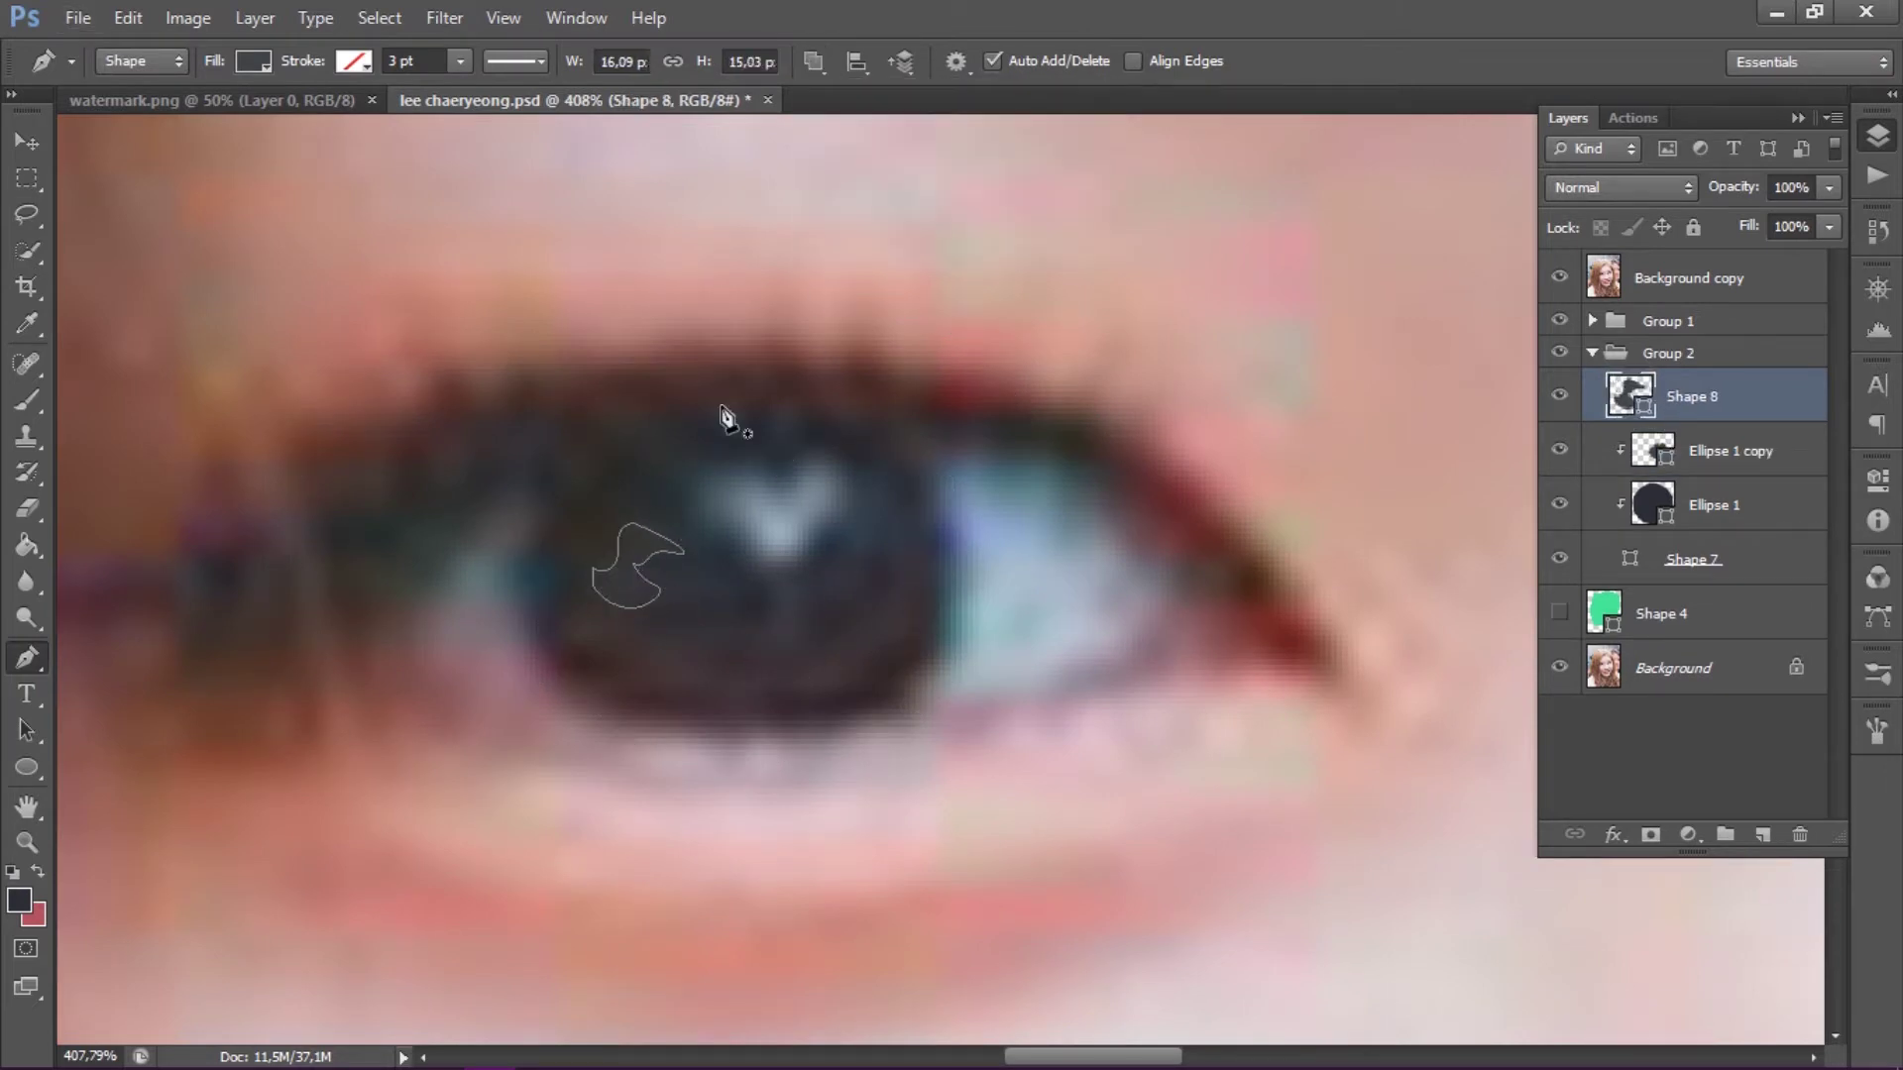
click(678, 472)
click(712, 466)
click(763, 466)
click(775, 482)
drag(799, 464, 804, 451)
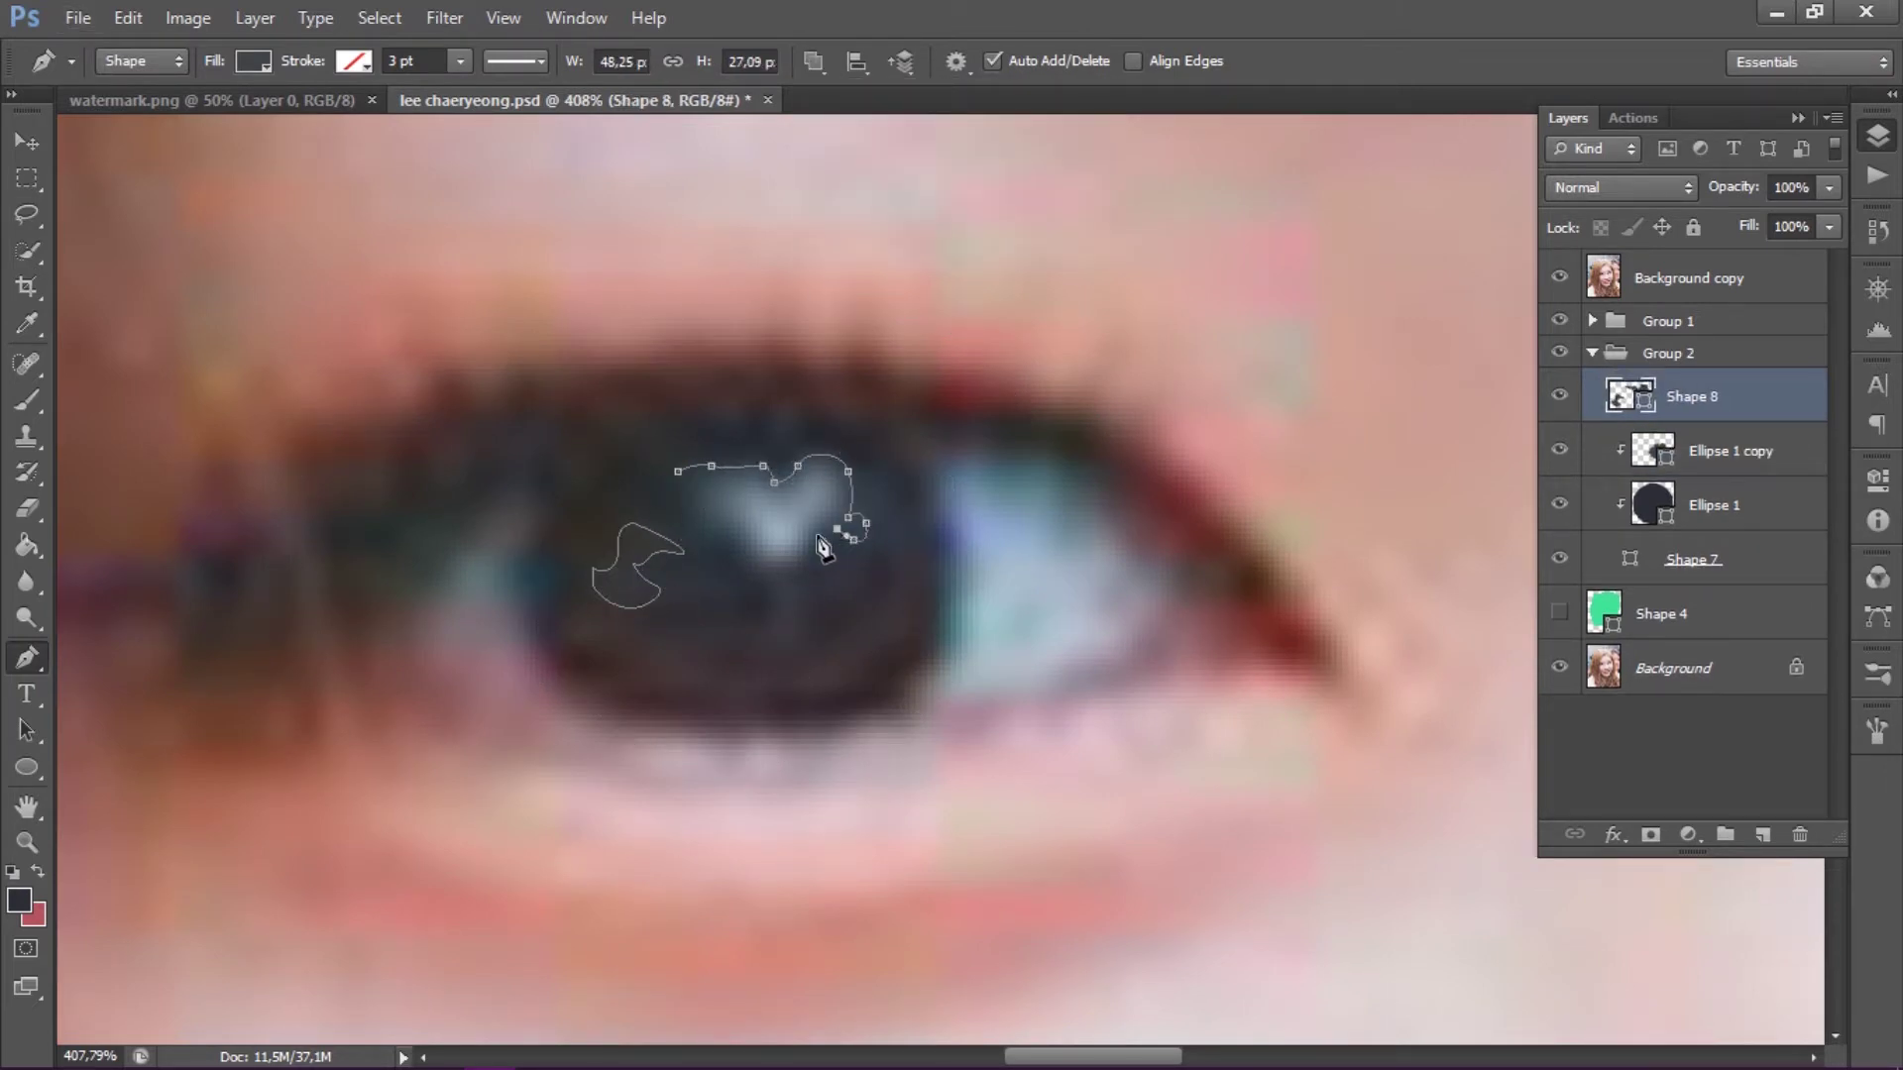
- Clip the highlight to the iris and fill it with grey sampled from the photo
scroll(1006, 551, up, 1)
key(ctrl+alt+g)
double_click(1645, 395)
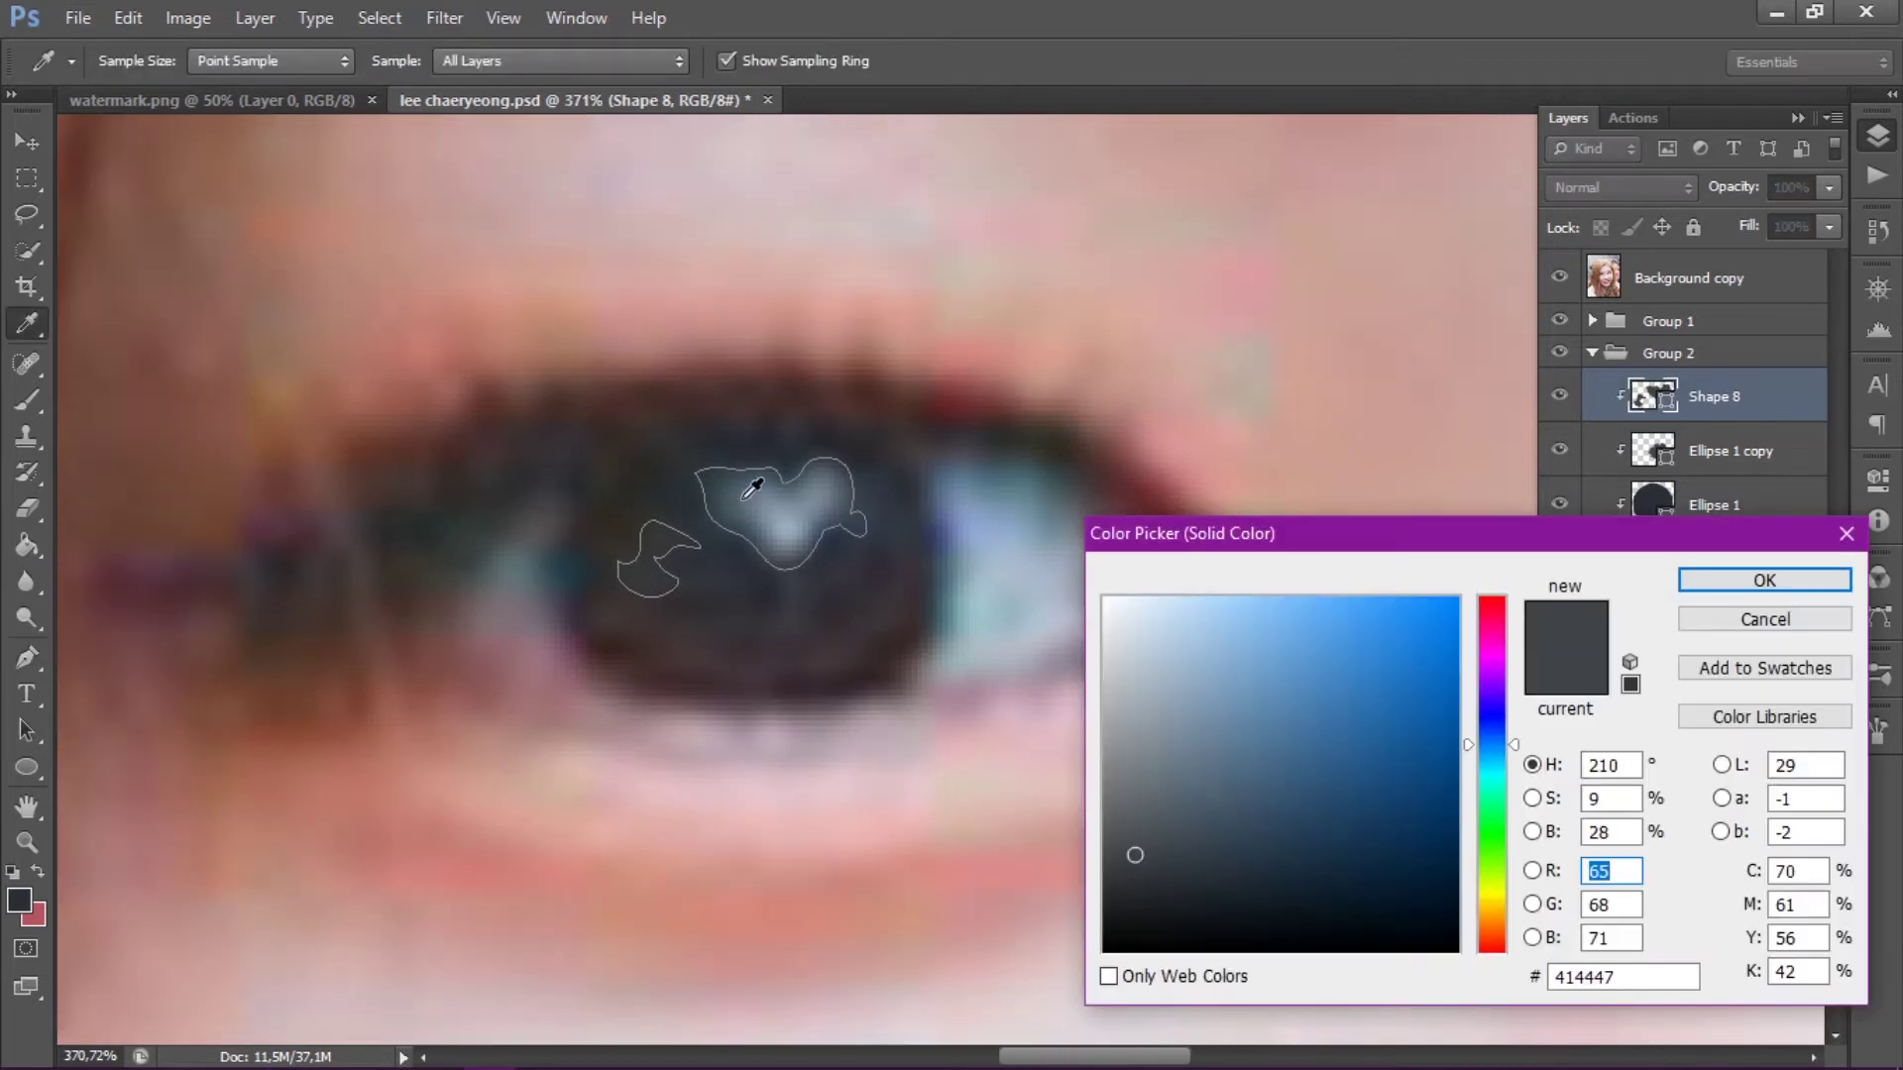
click(807, 501)
key(Return)
key(Return)
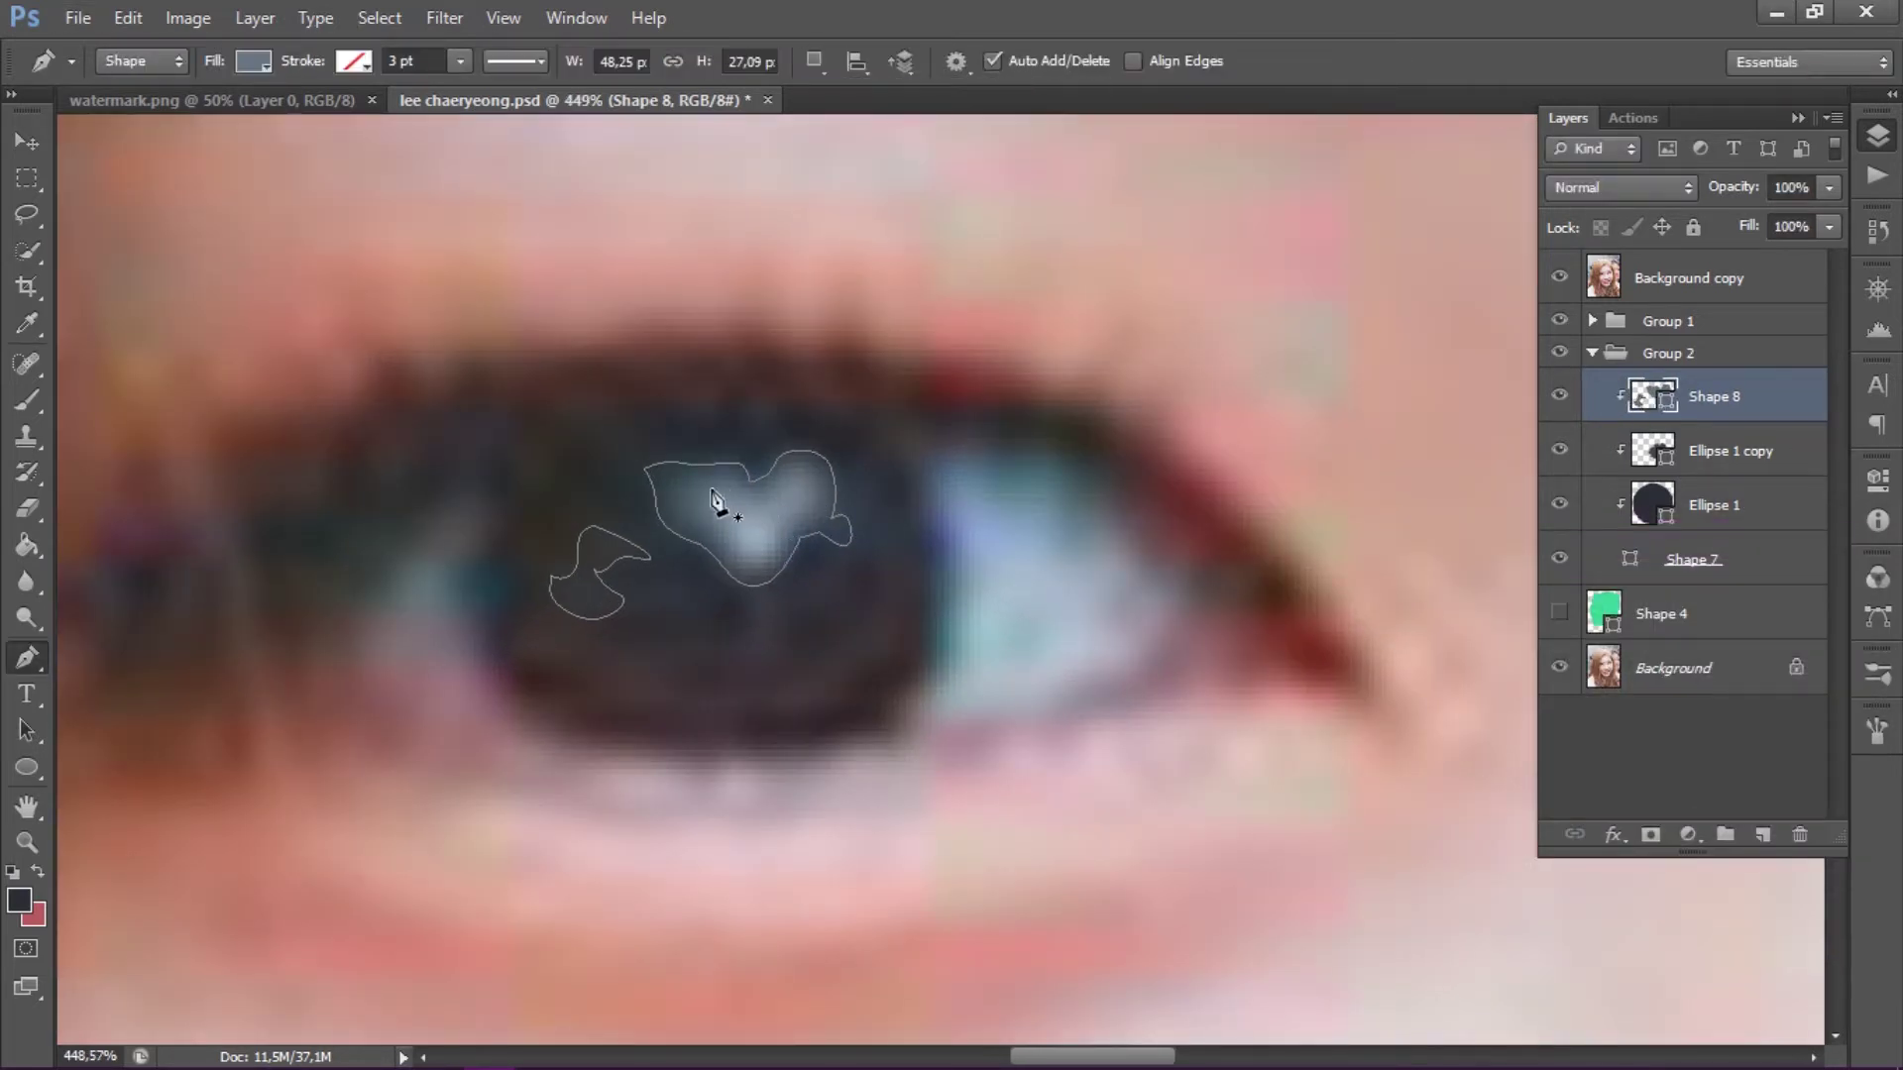
- Add a brighter pale blue highlight shape clipped to the iris
click(713, 488)
click(743, 503)
click(769, 518)
key(ctrl+alt+g)
scroll(708, 523, down, 2)
double_click(1652, 396)
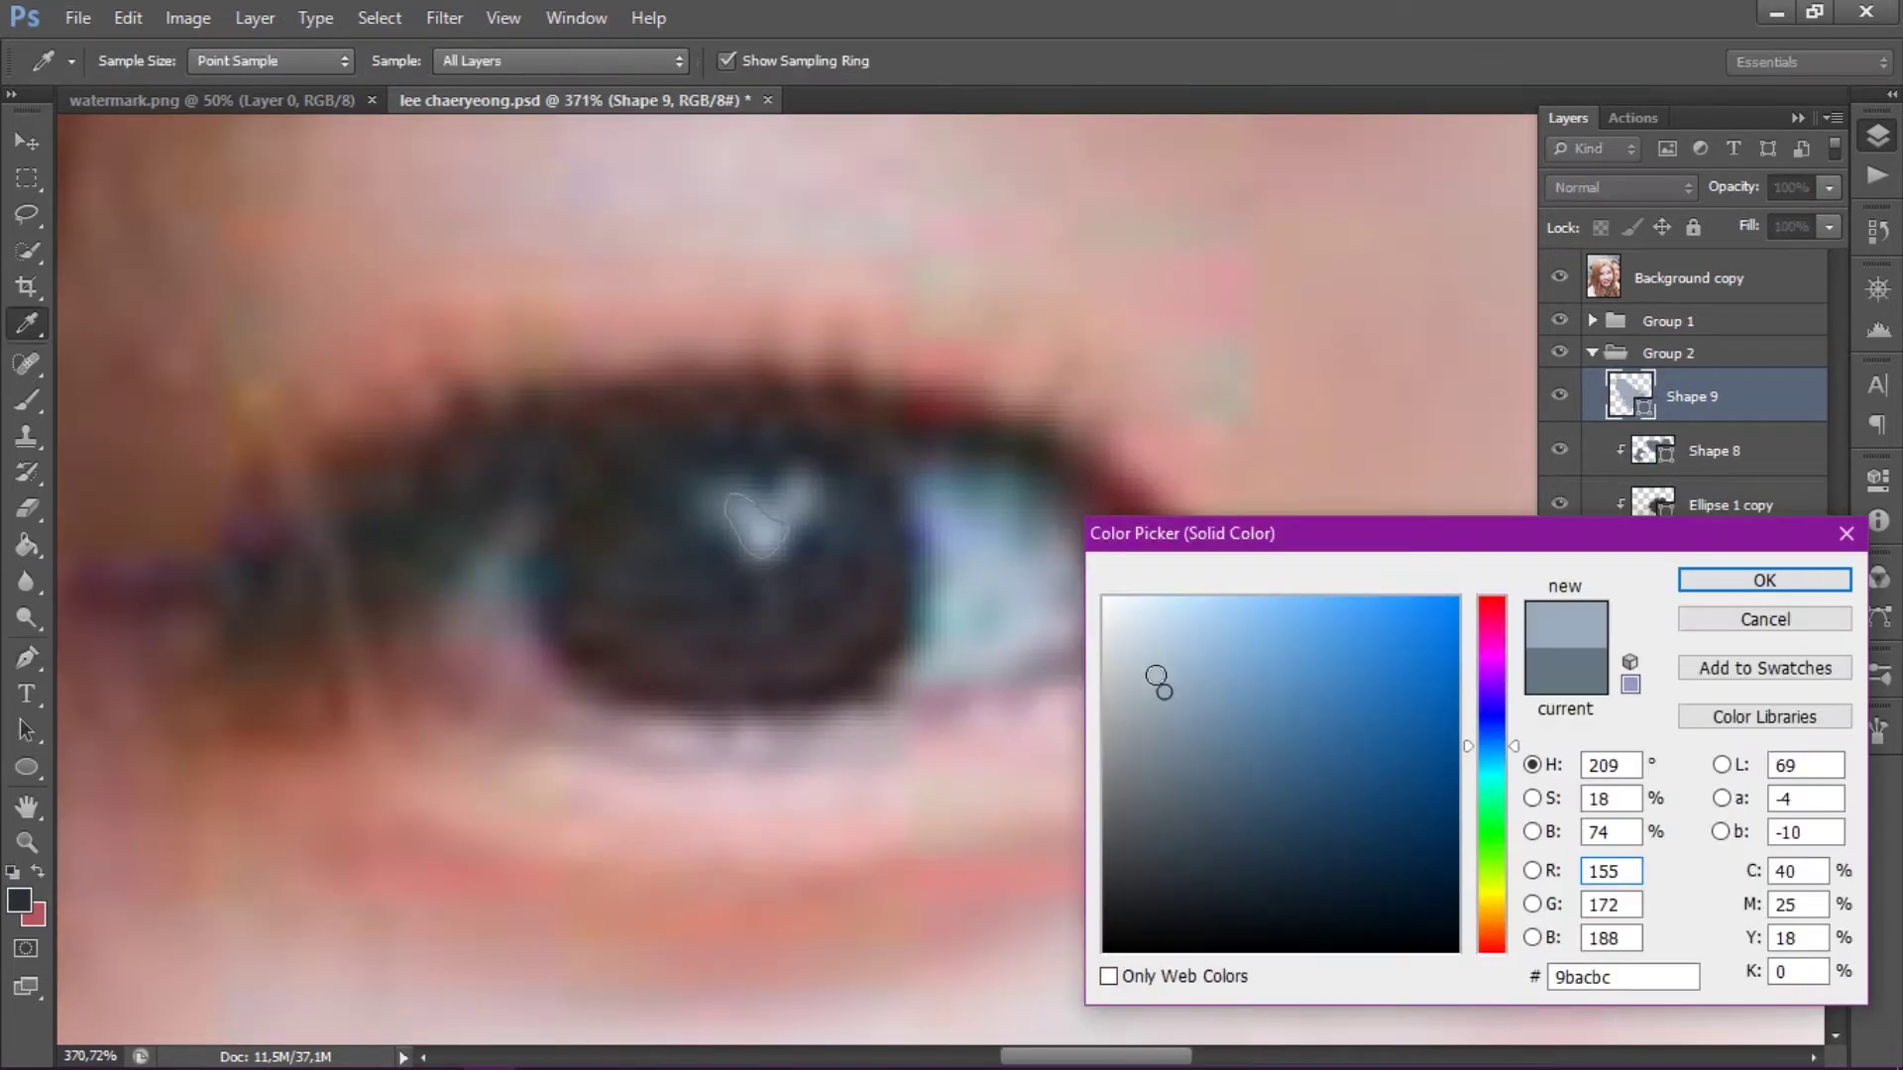
key(Return)
- Hide the reference photo to check the eye and select the iris shading layer
click(1559, 277)
scroll(1086, 543, down, 1)
click(1714, 505)
scroll(991, 545, up, 2)
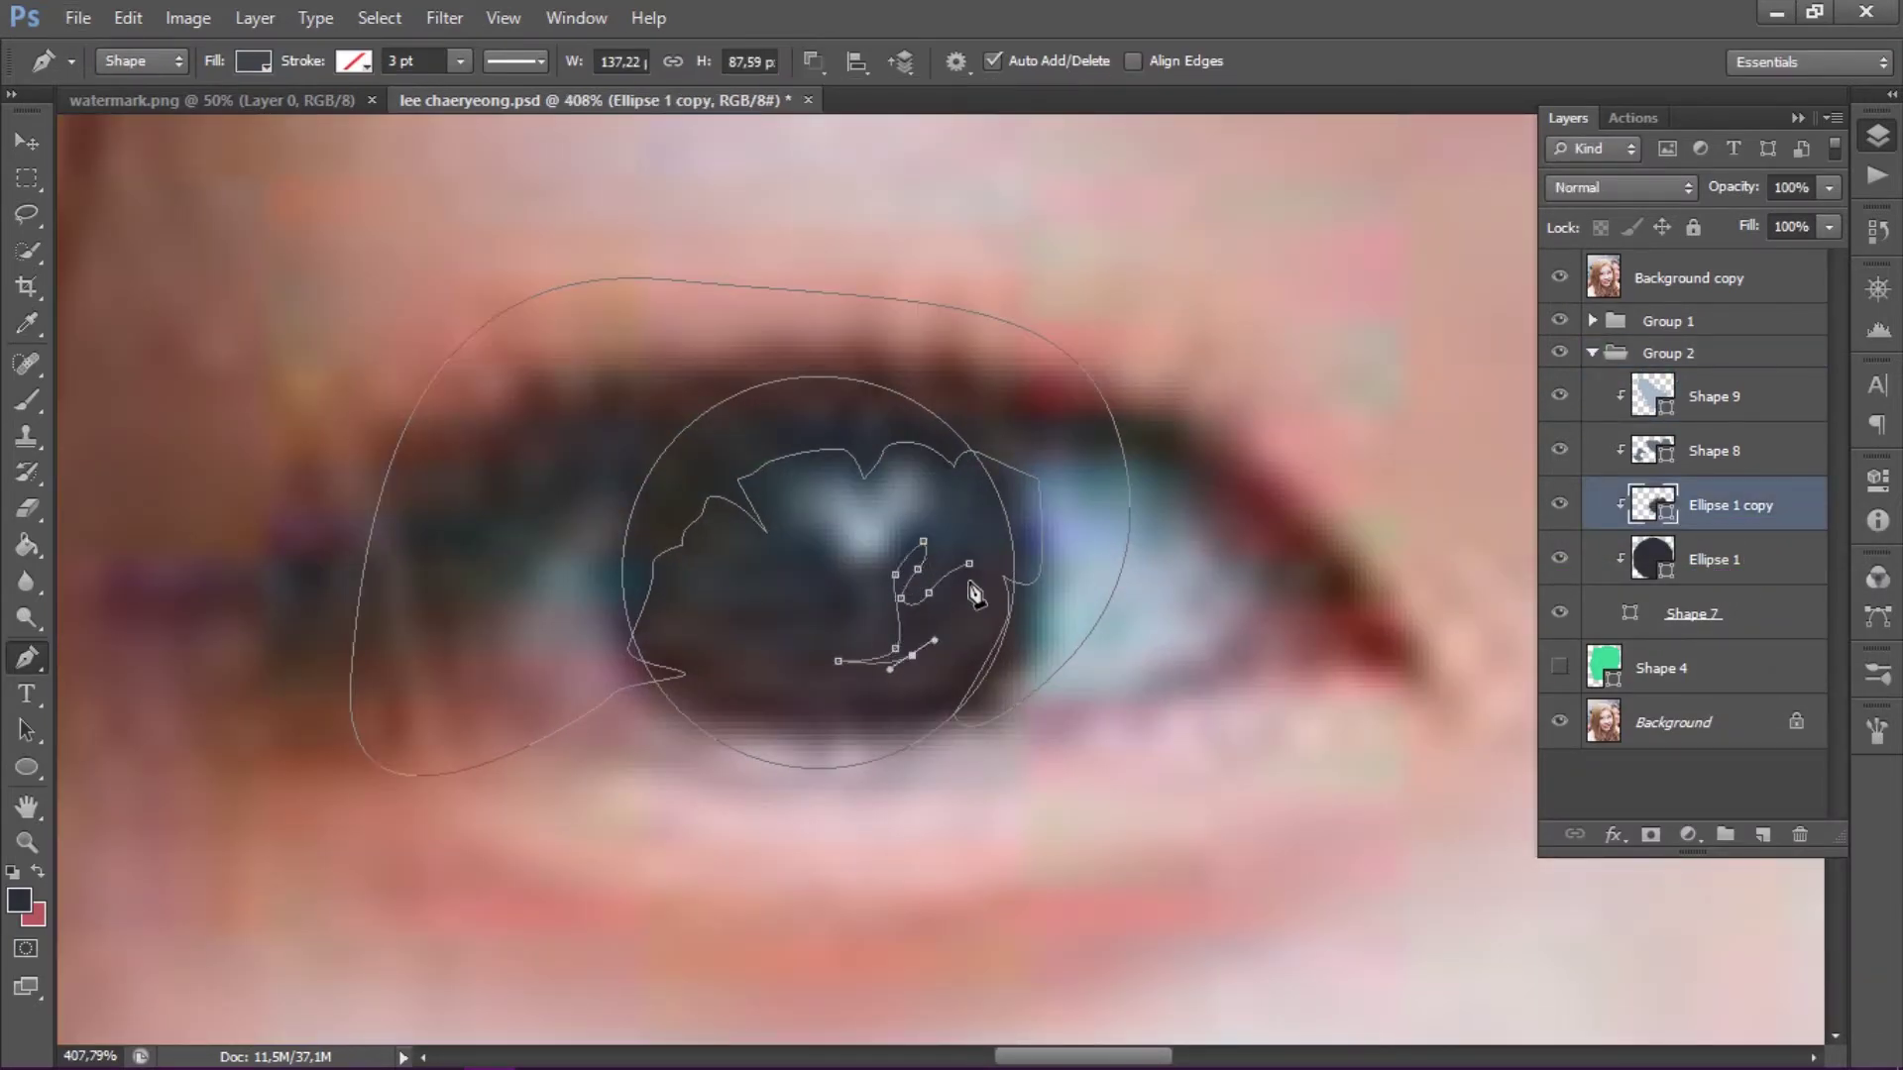
- Hide the reference photo and the Shape 7 eye outline
scroll(813, 588, down, 3)
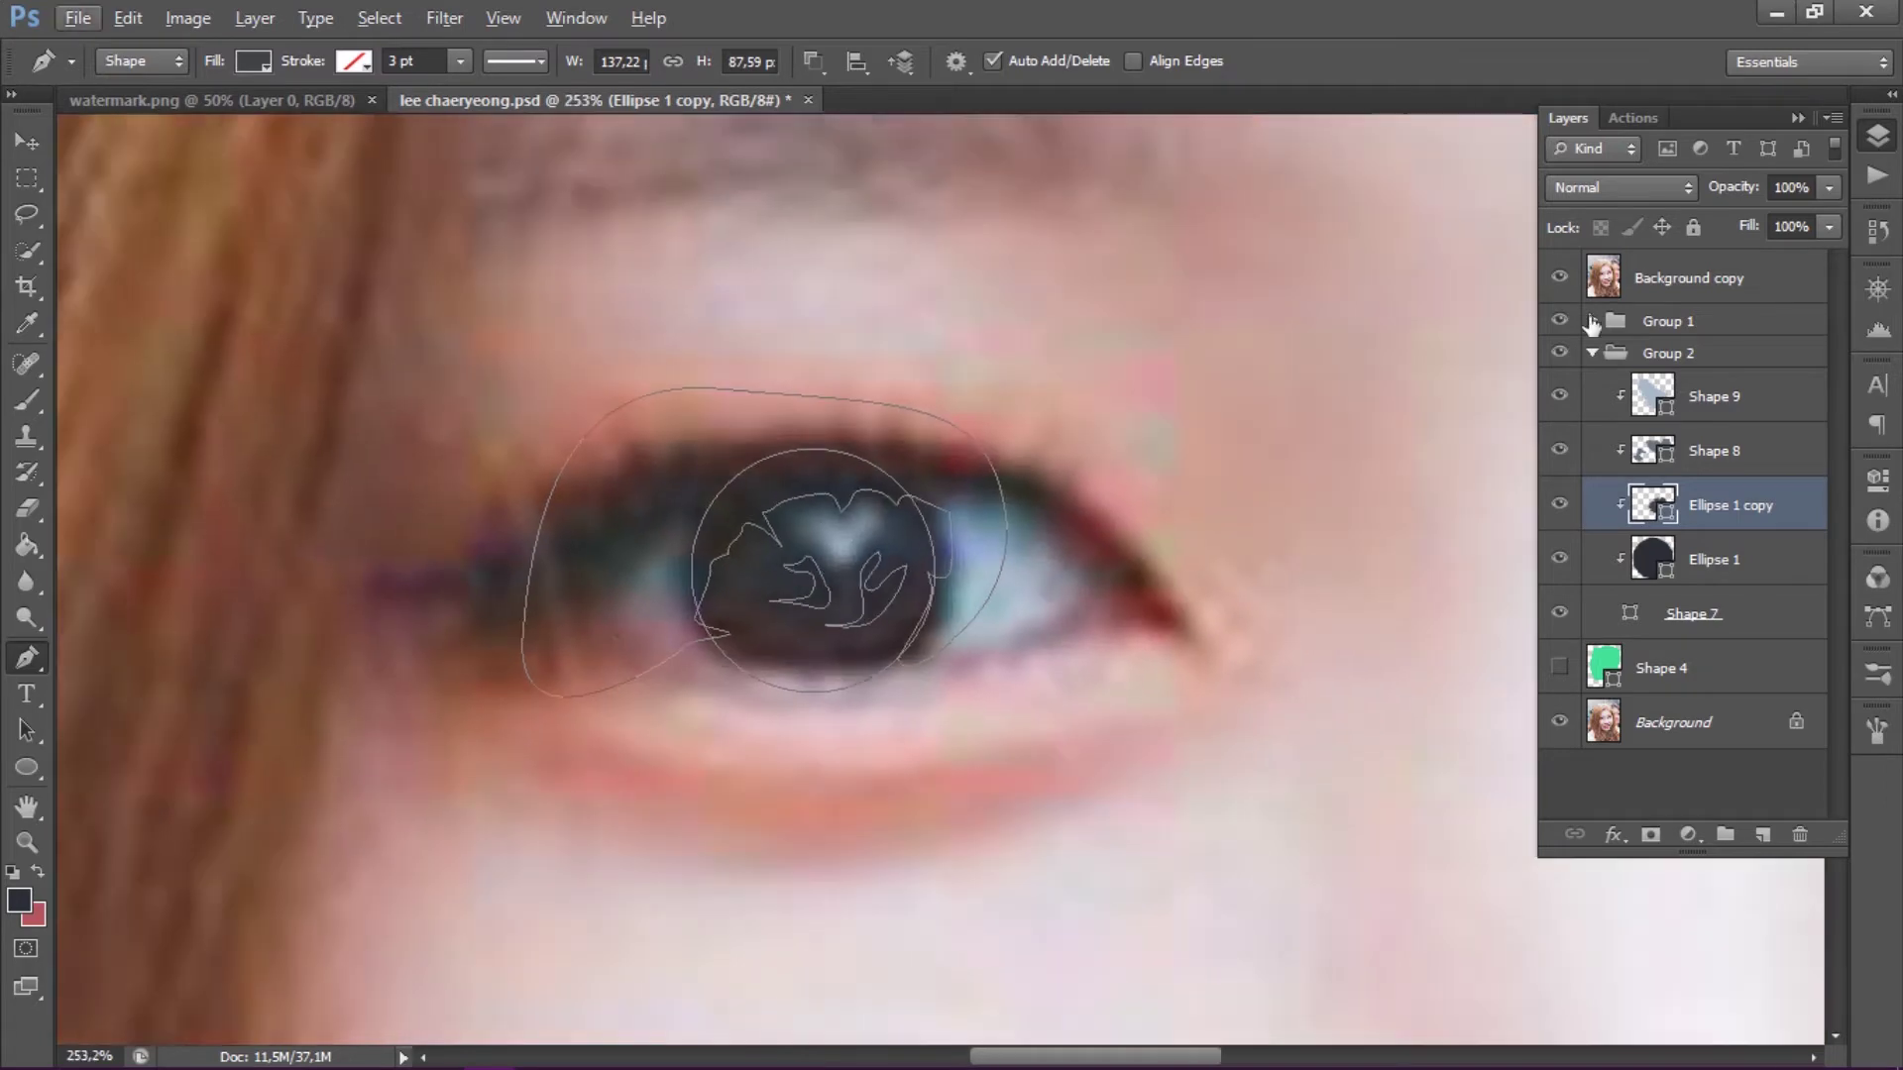
click(1559, 277)
scroll(892, 574, up, 2)
click(1571, 614)
scroll(892, 595, up, 1)
click(711, 586)
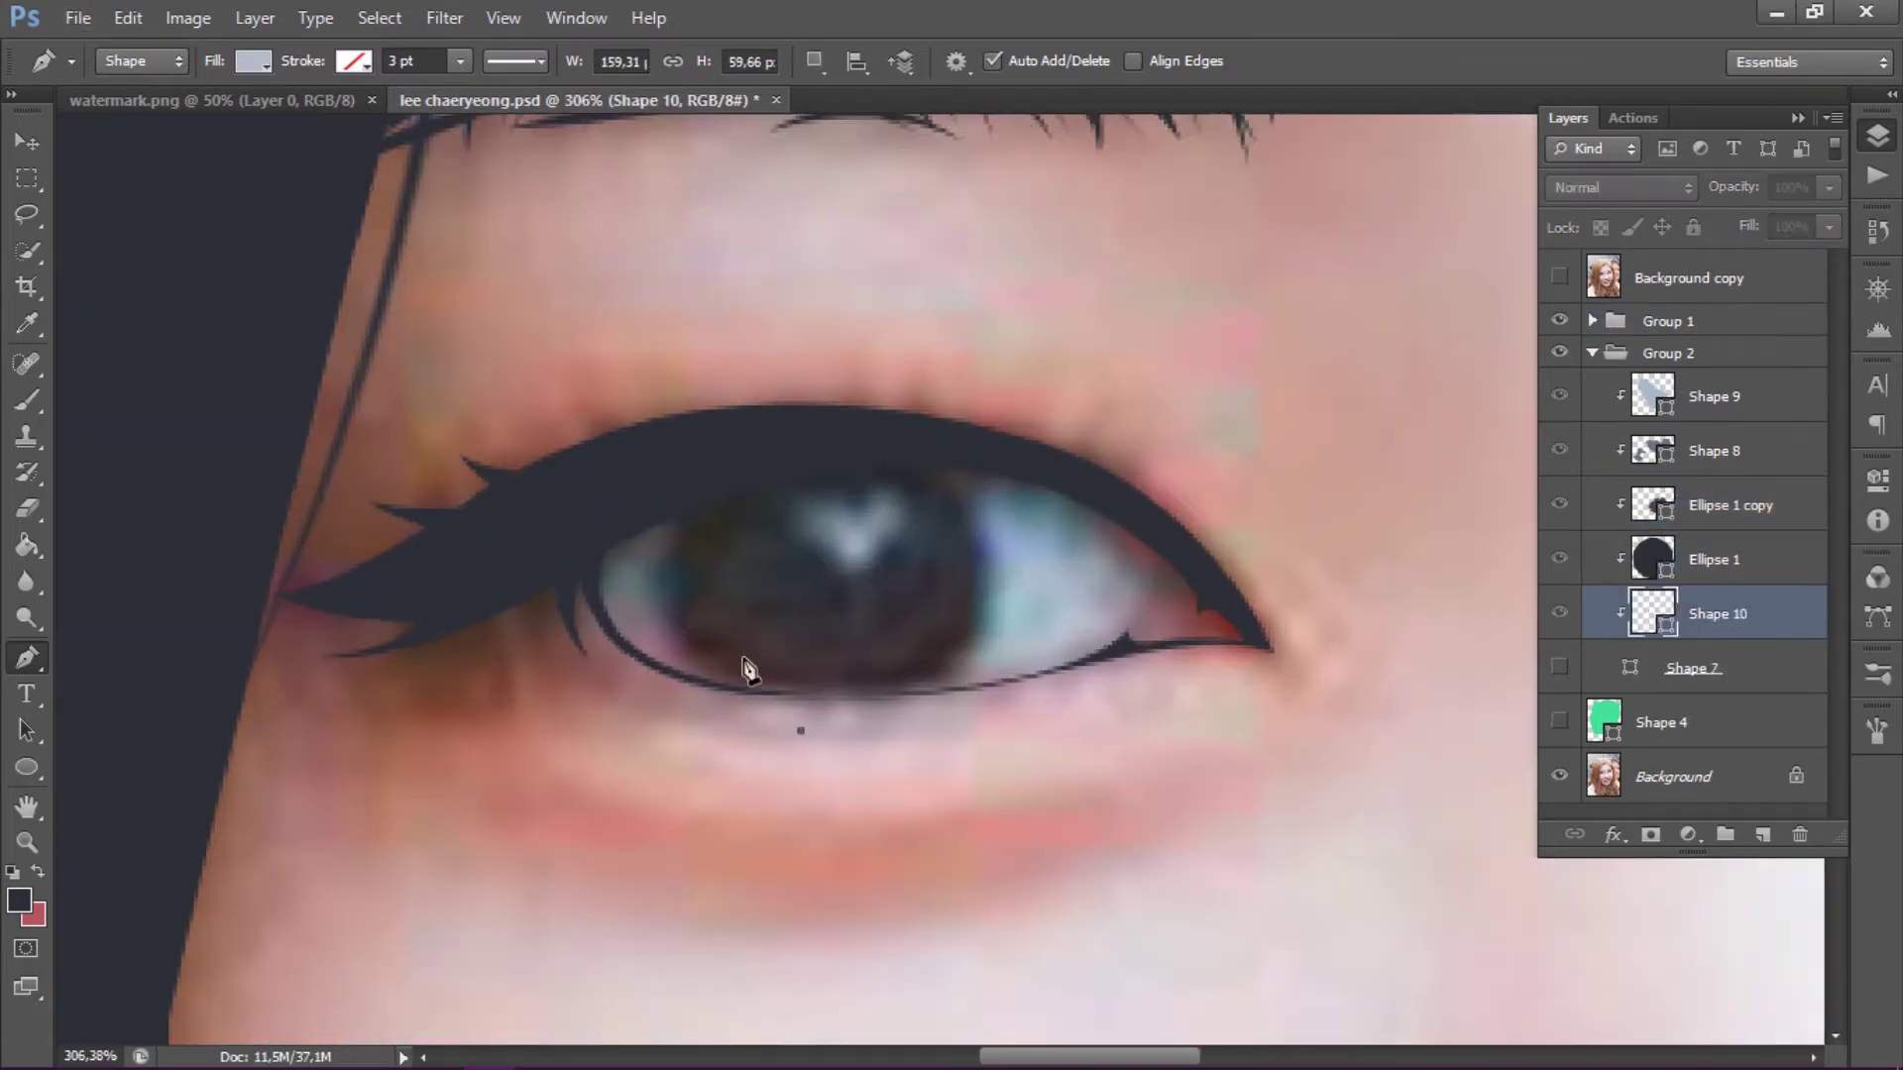
- Draw a shading shape inside the eye, filled with a colour sampled from the eye
click(1032, 535)
click(1096, 605)
drag(1333, 691, 1368, 452)
click(800, 731)
scroll(991, 595, right, 3)
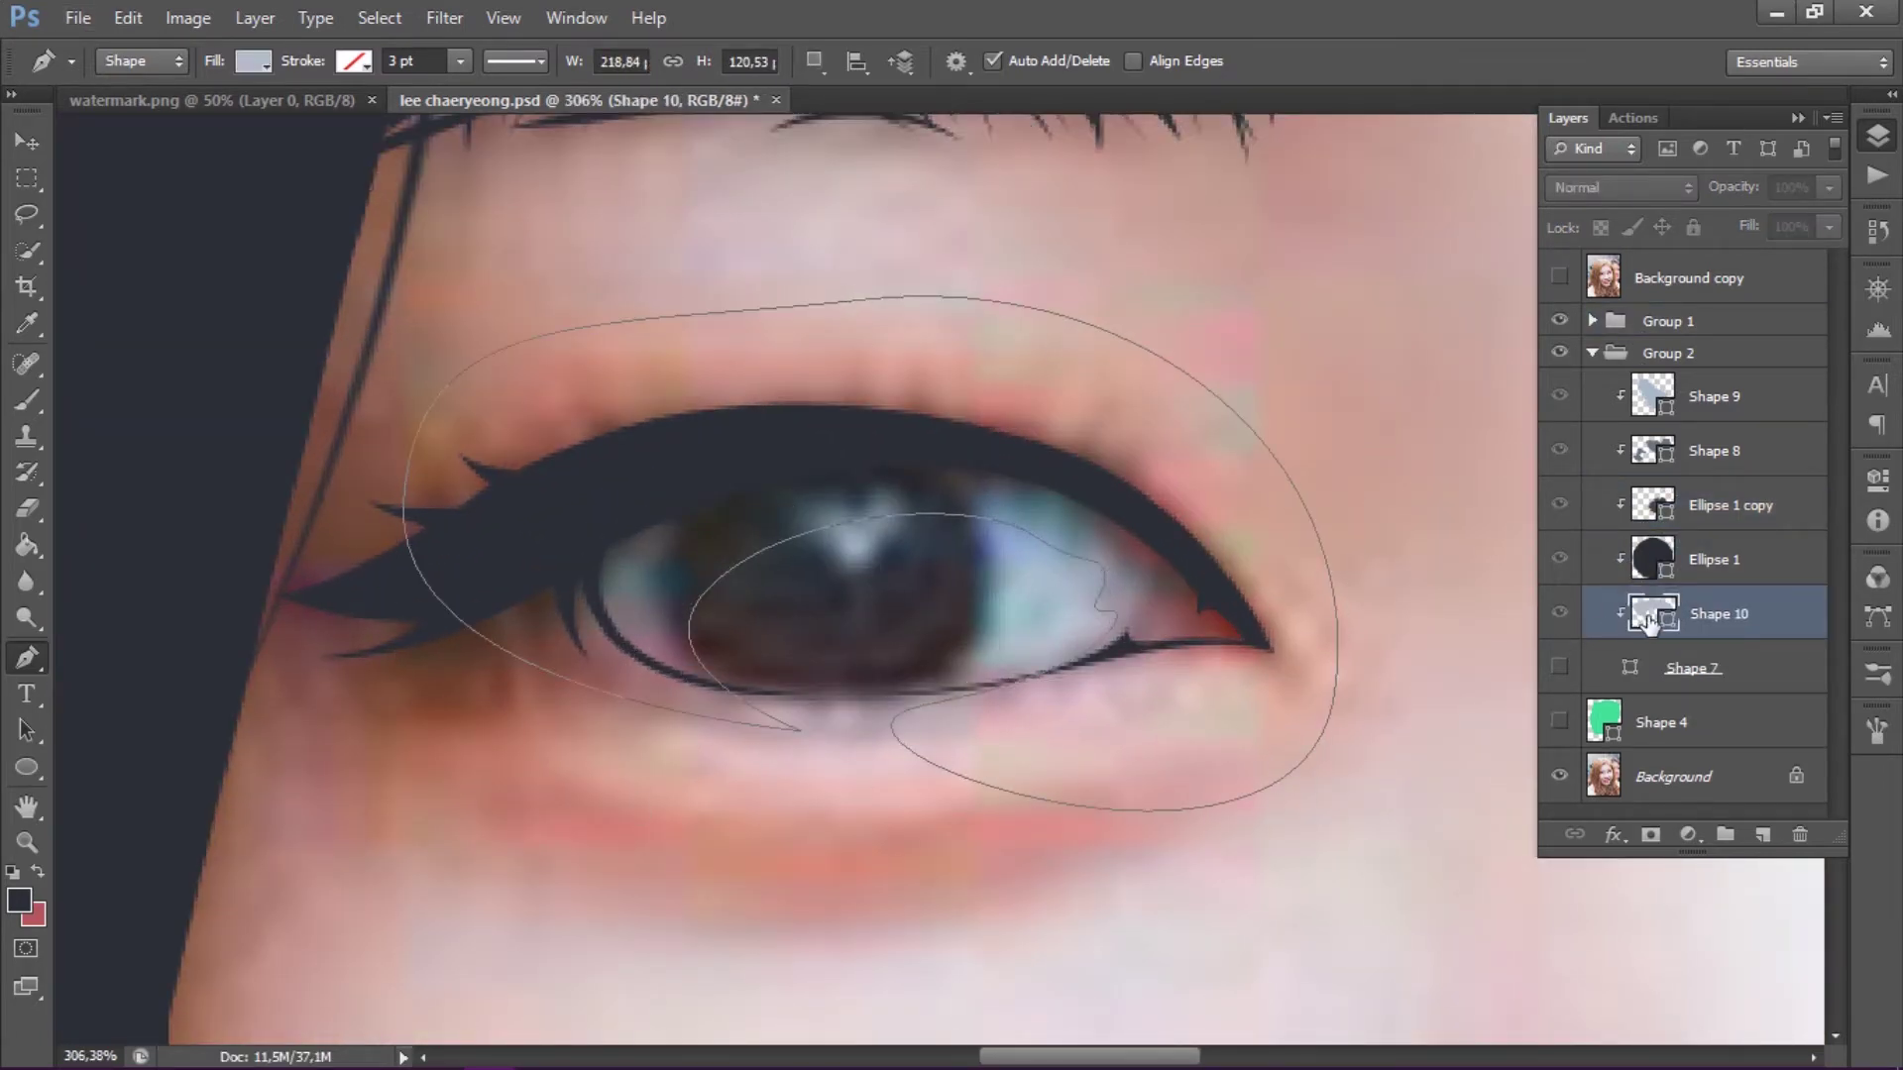
double_click(1653, 614)
click(1065, 543)
click(1835, 573)
ctrl+click(950, 570)
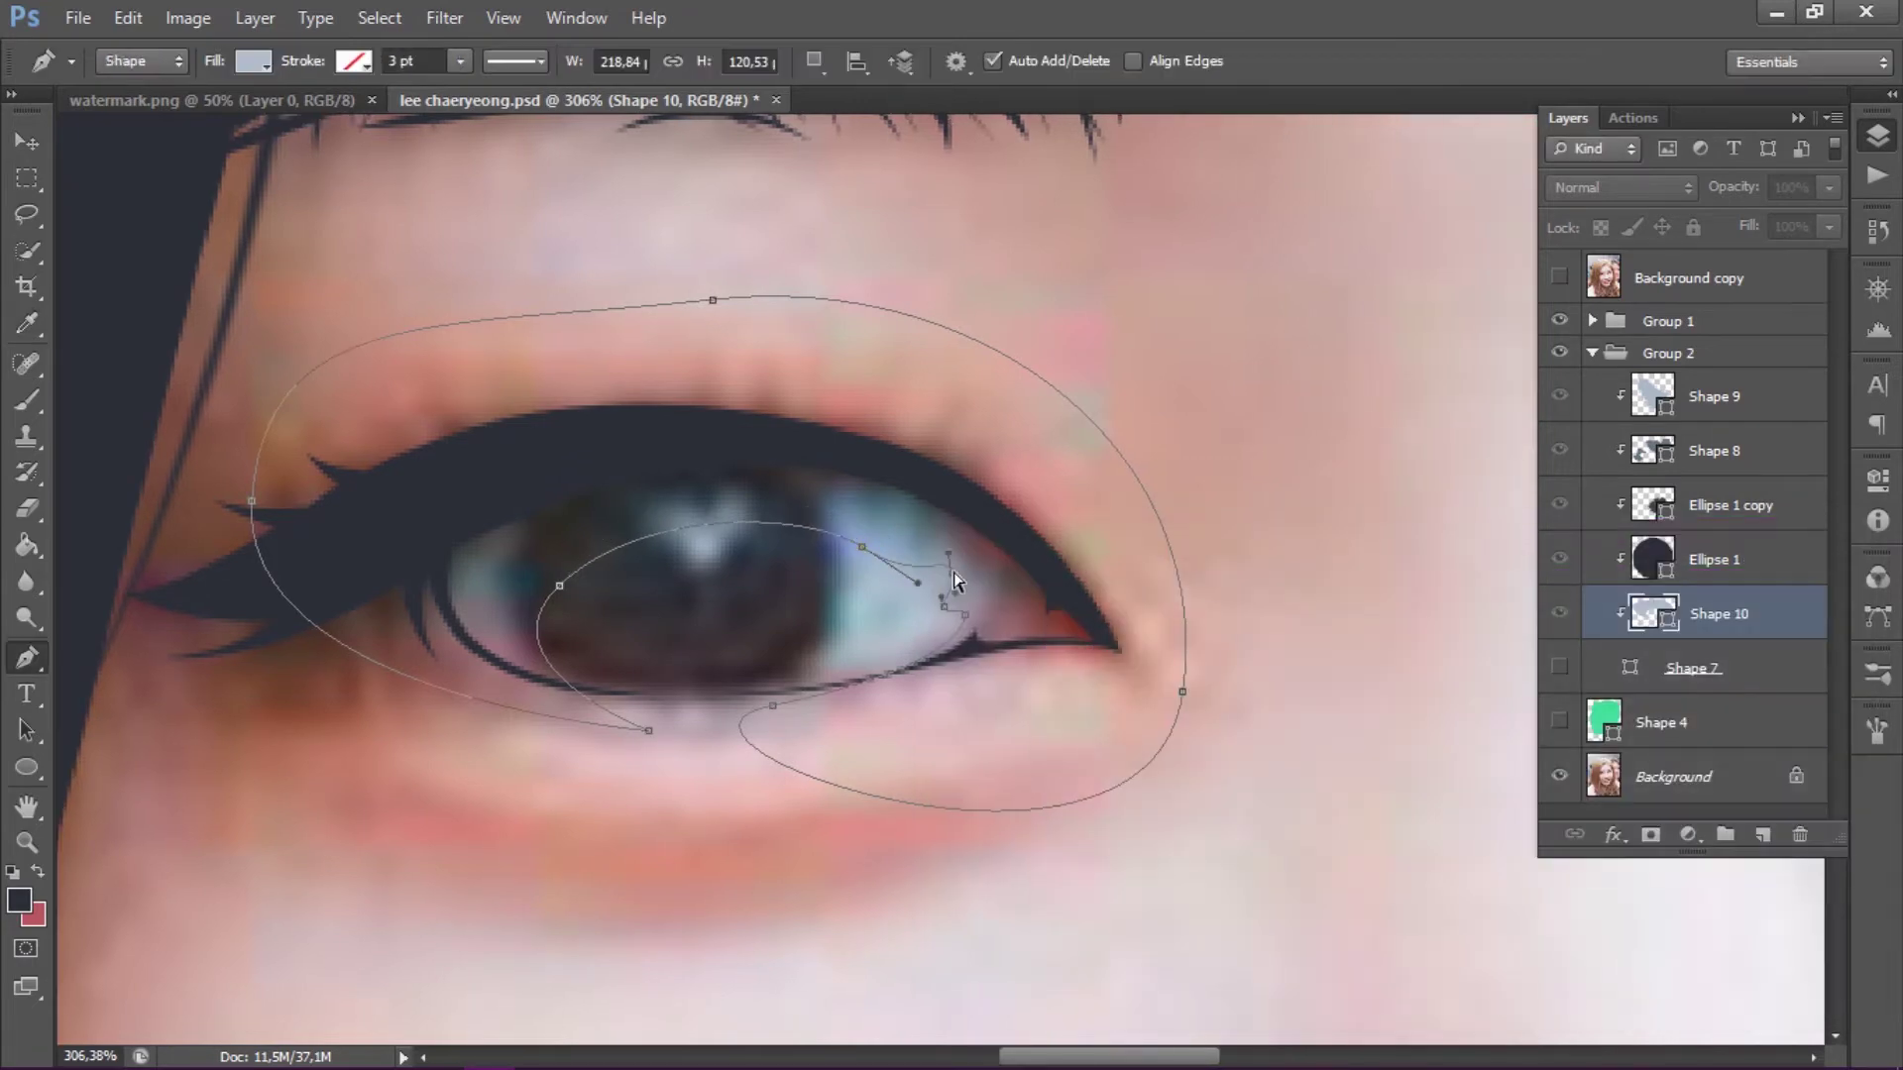
double_click(1653, 613)
click(953, 565)
click(1826, 573)
- Outline a pale highlight shape over the eye white and set its fill
click(555, 742)
drag(585, 610, 585, 506)
click(781, 505)
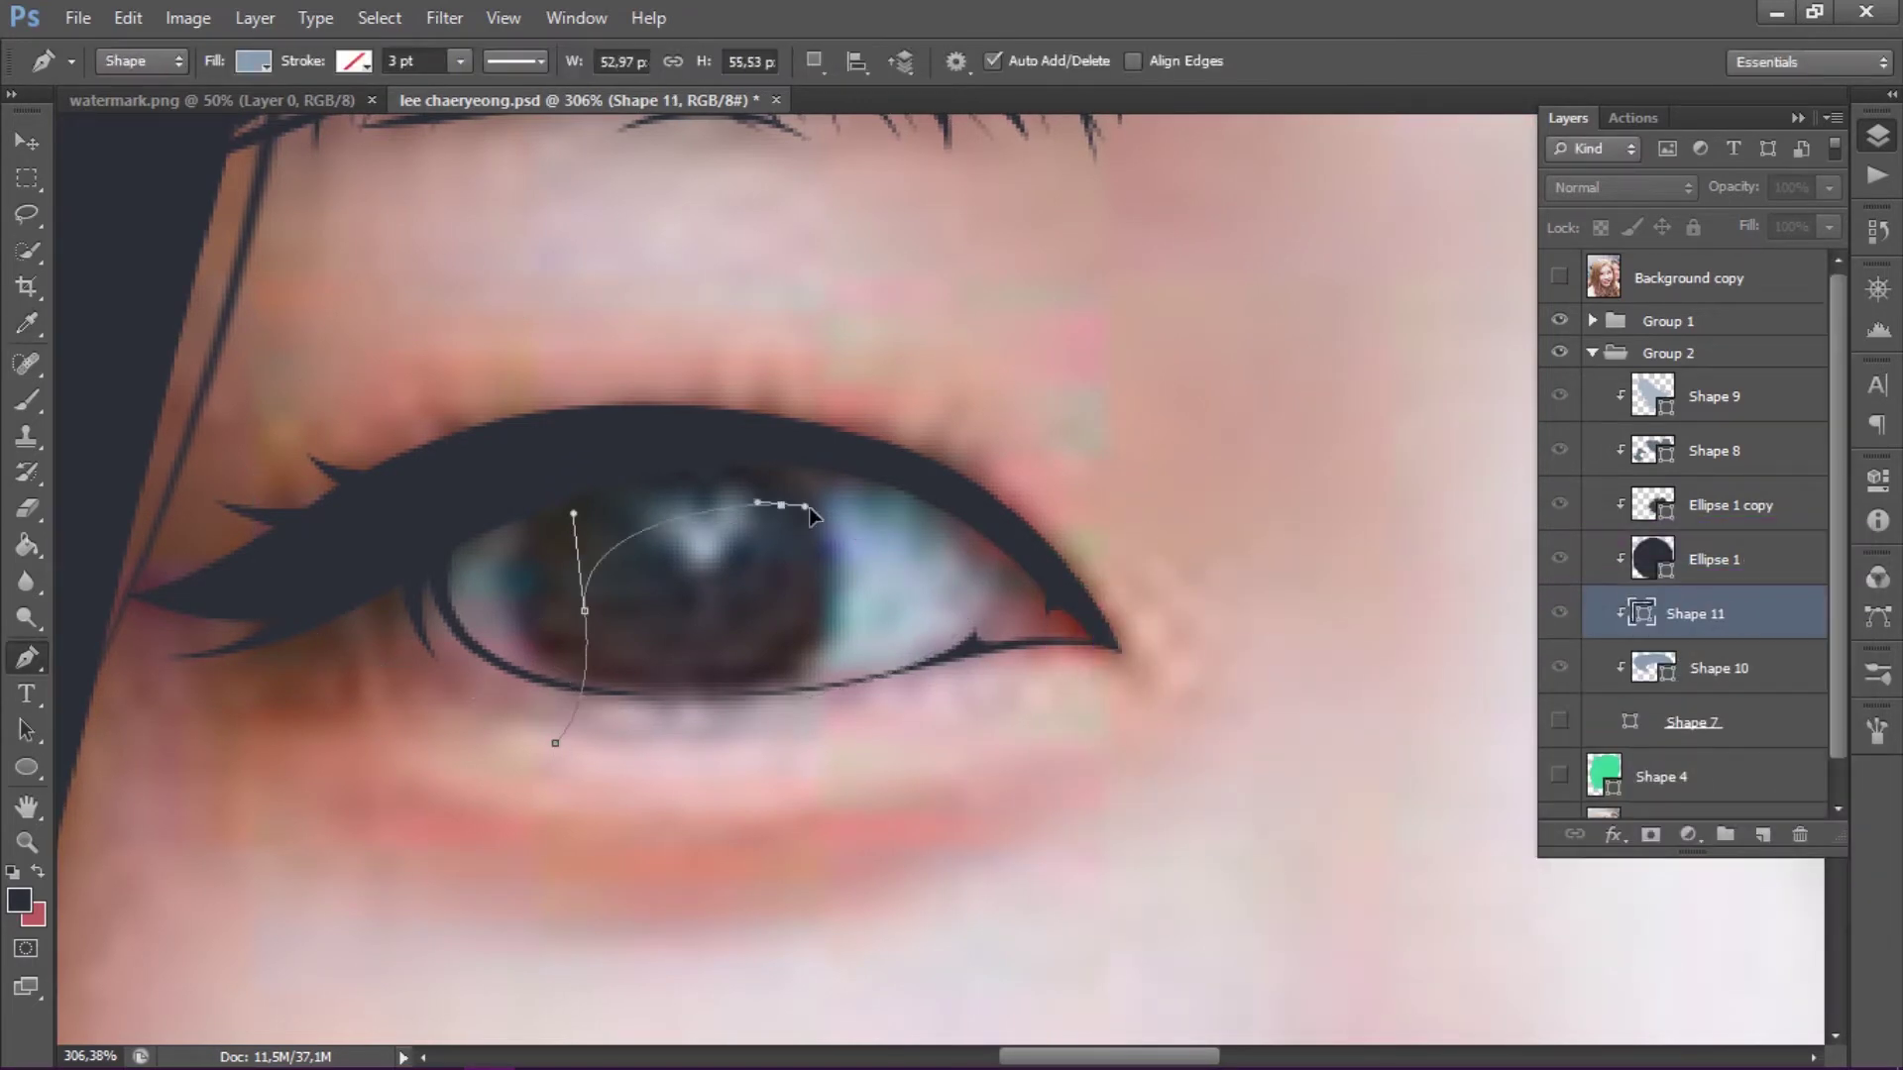
click(880, 526)
click(925, 551)
click(946, 545)
click(1080, 706)
click(555, 743)
double_click(1653, 613)
click(892, 509)
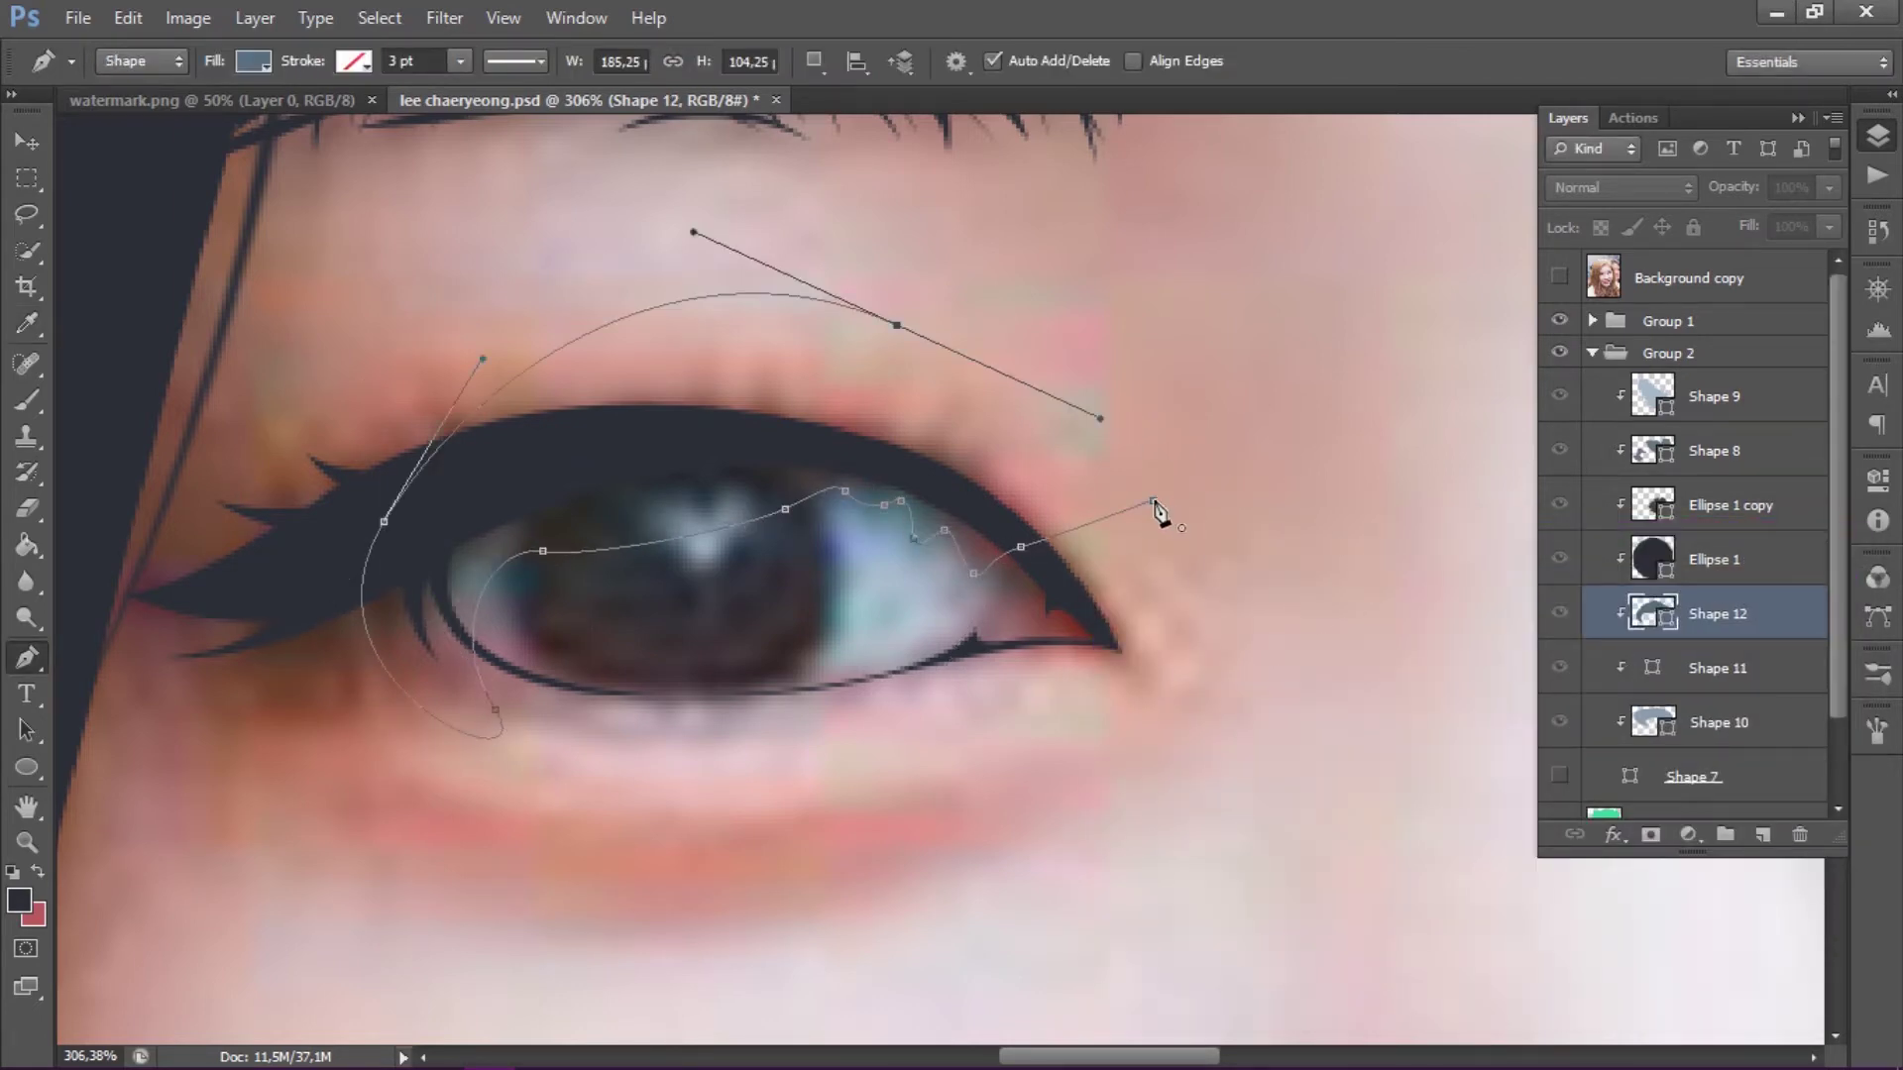
double_click(1653, 614)
- Add another shape across the eye with a muted pink fill
click(885, 488)
click(1833, 577)
click(1085, 445)
click(832, 479)
click(566, 525)
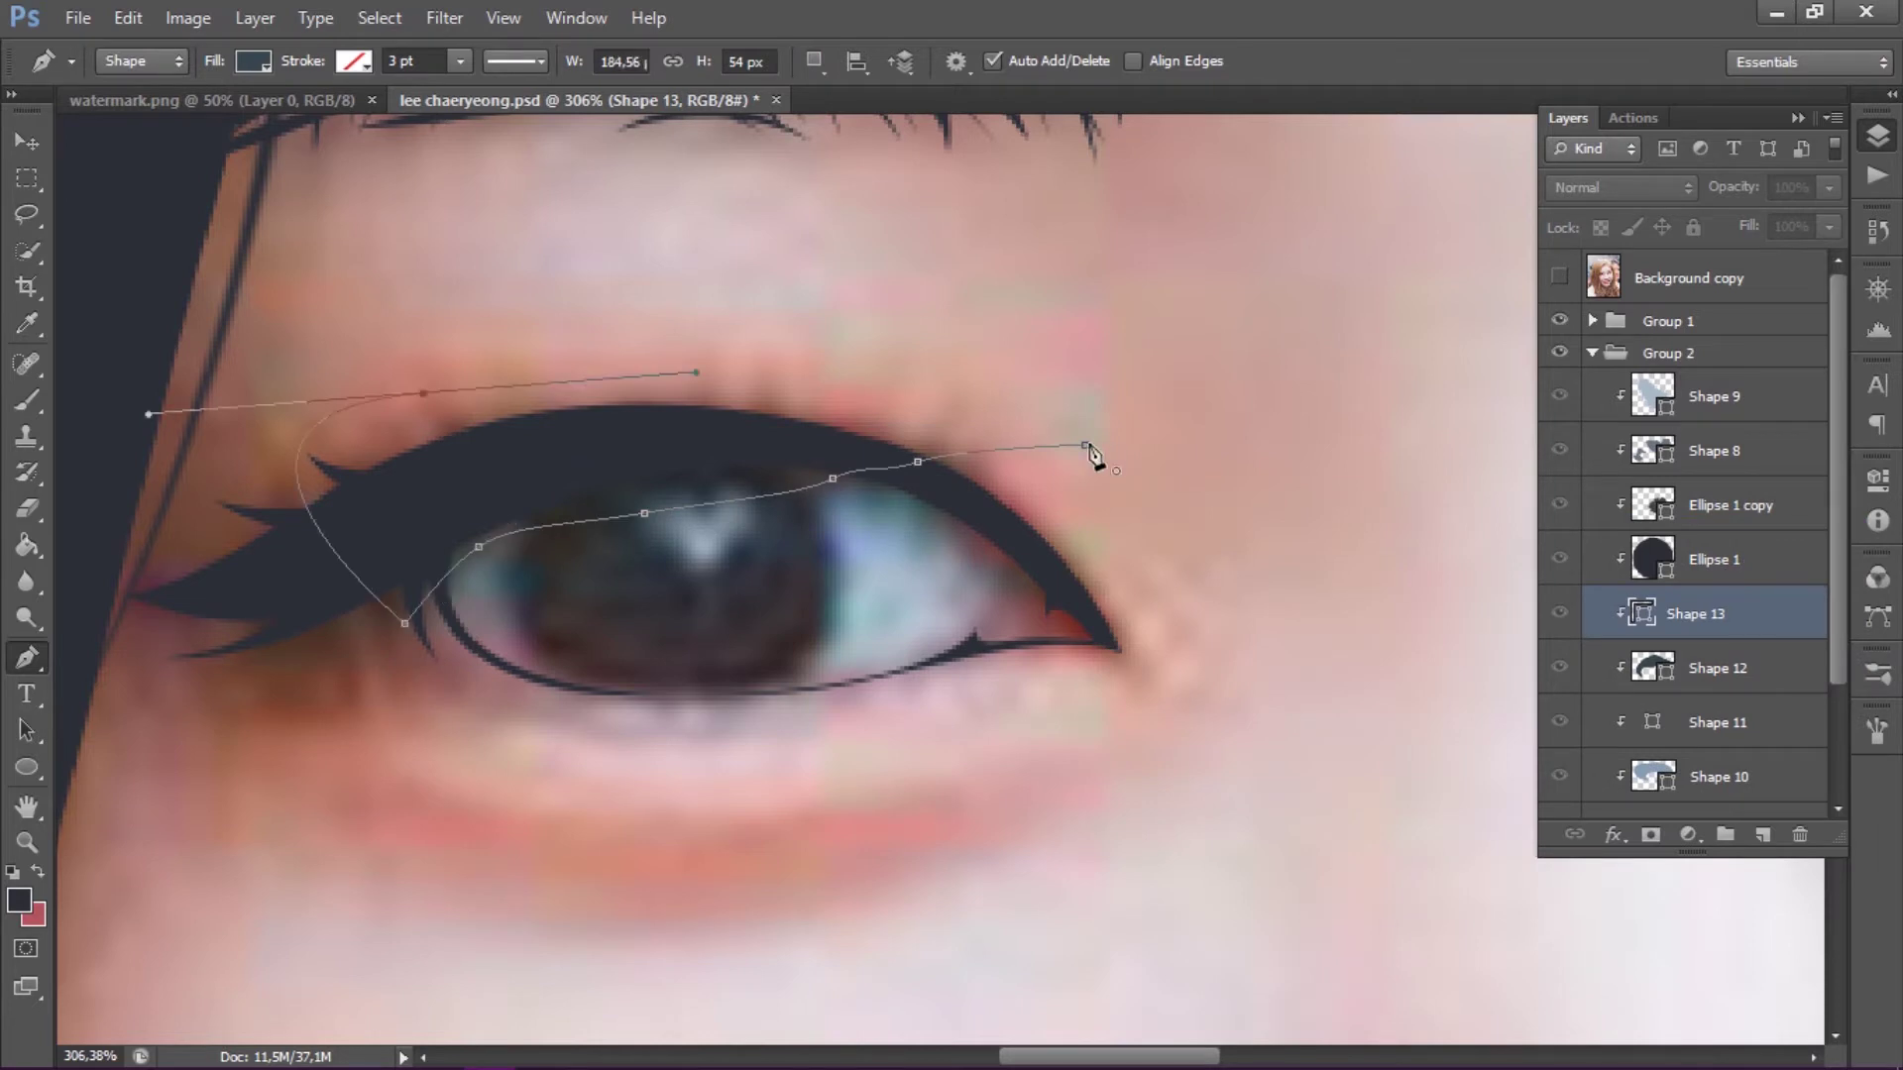
scroll(1685, 645, down, 2)
click(1559, 722)
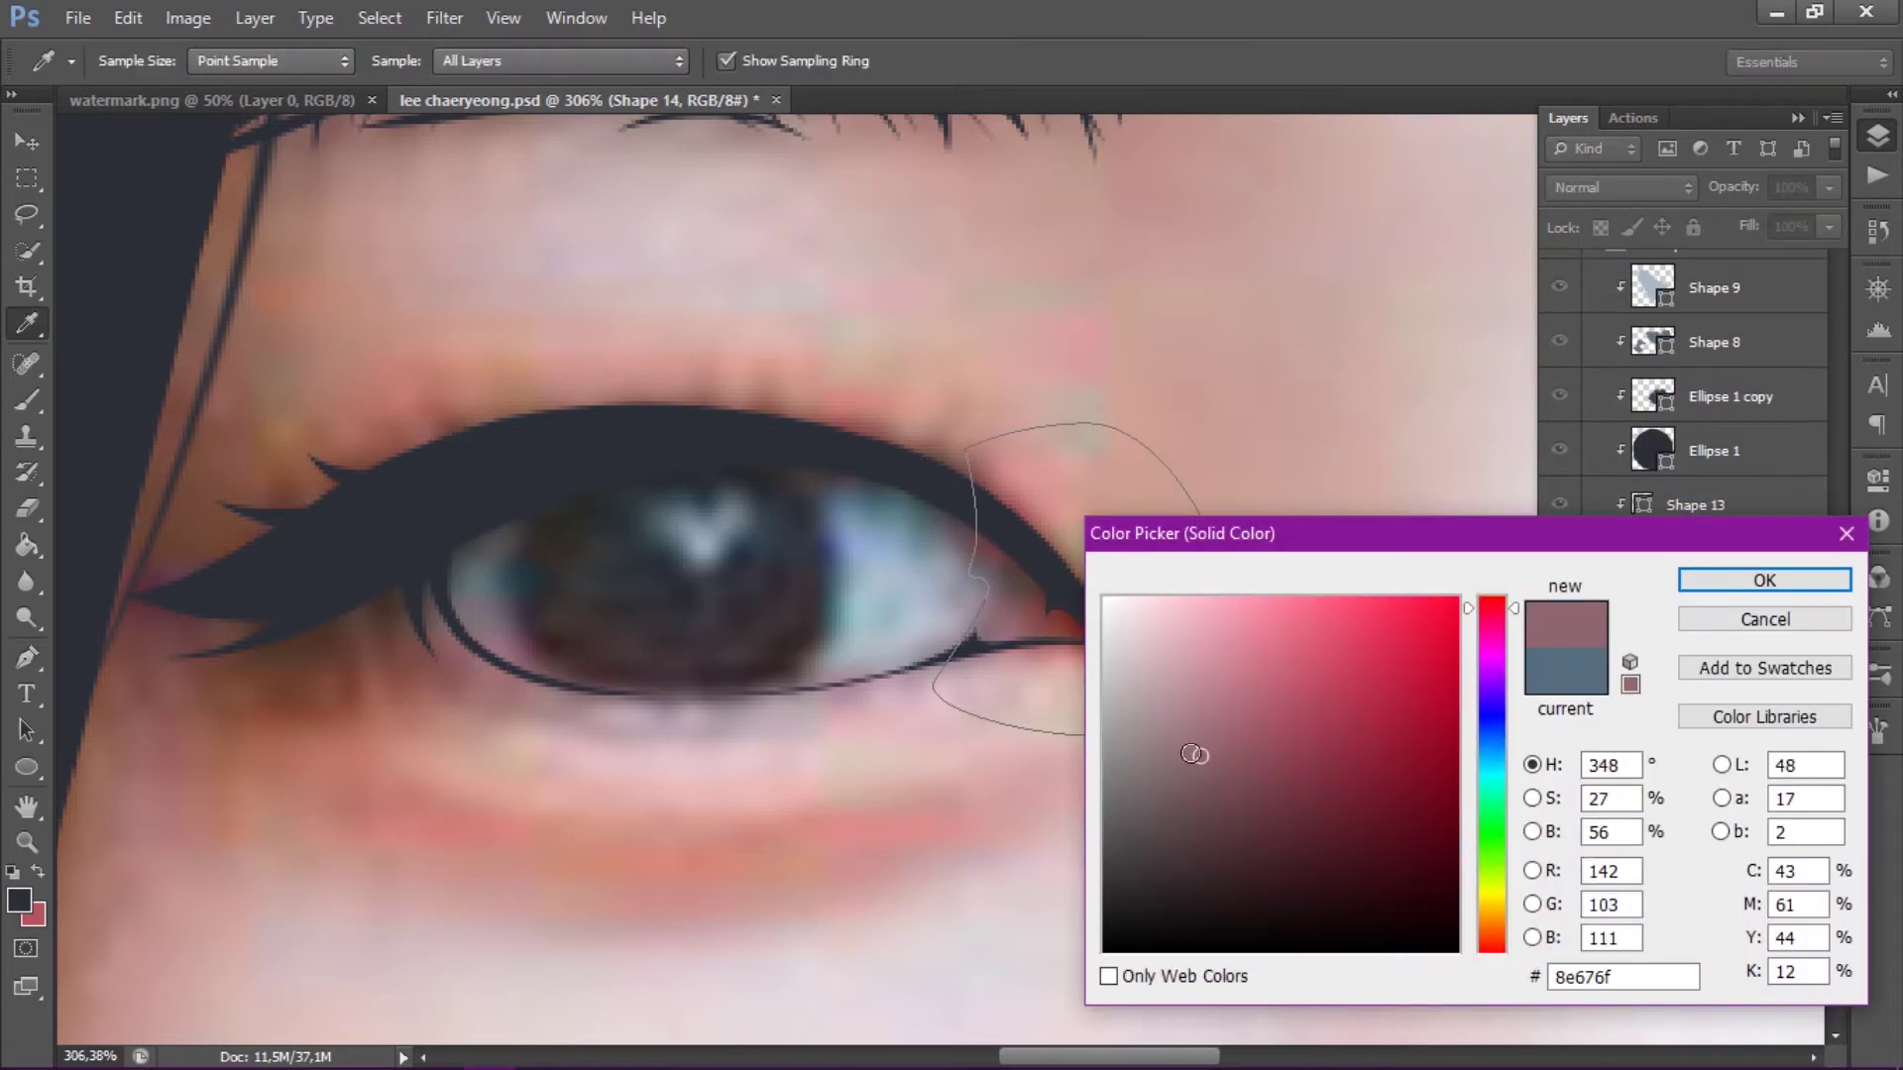
click(1764, 580)
- Draw the eye-corner shapes with a dark red fill
click(998, 475)
click(1007, 540)
click(1003, 600)
click(998, 474)
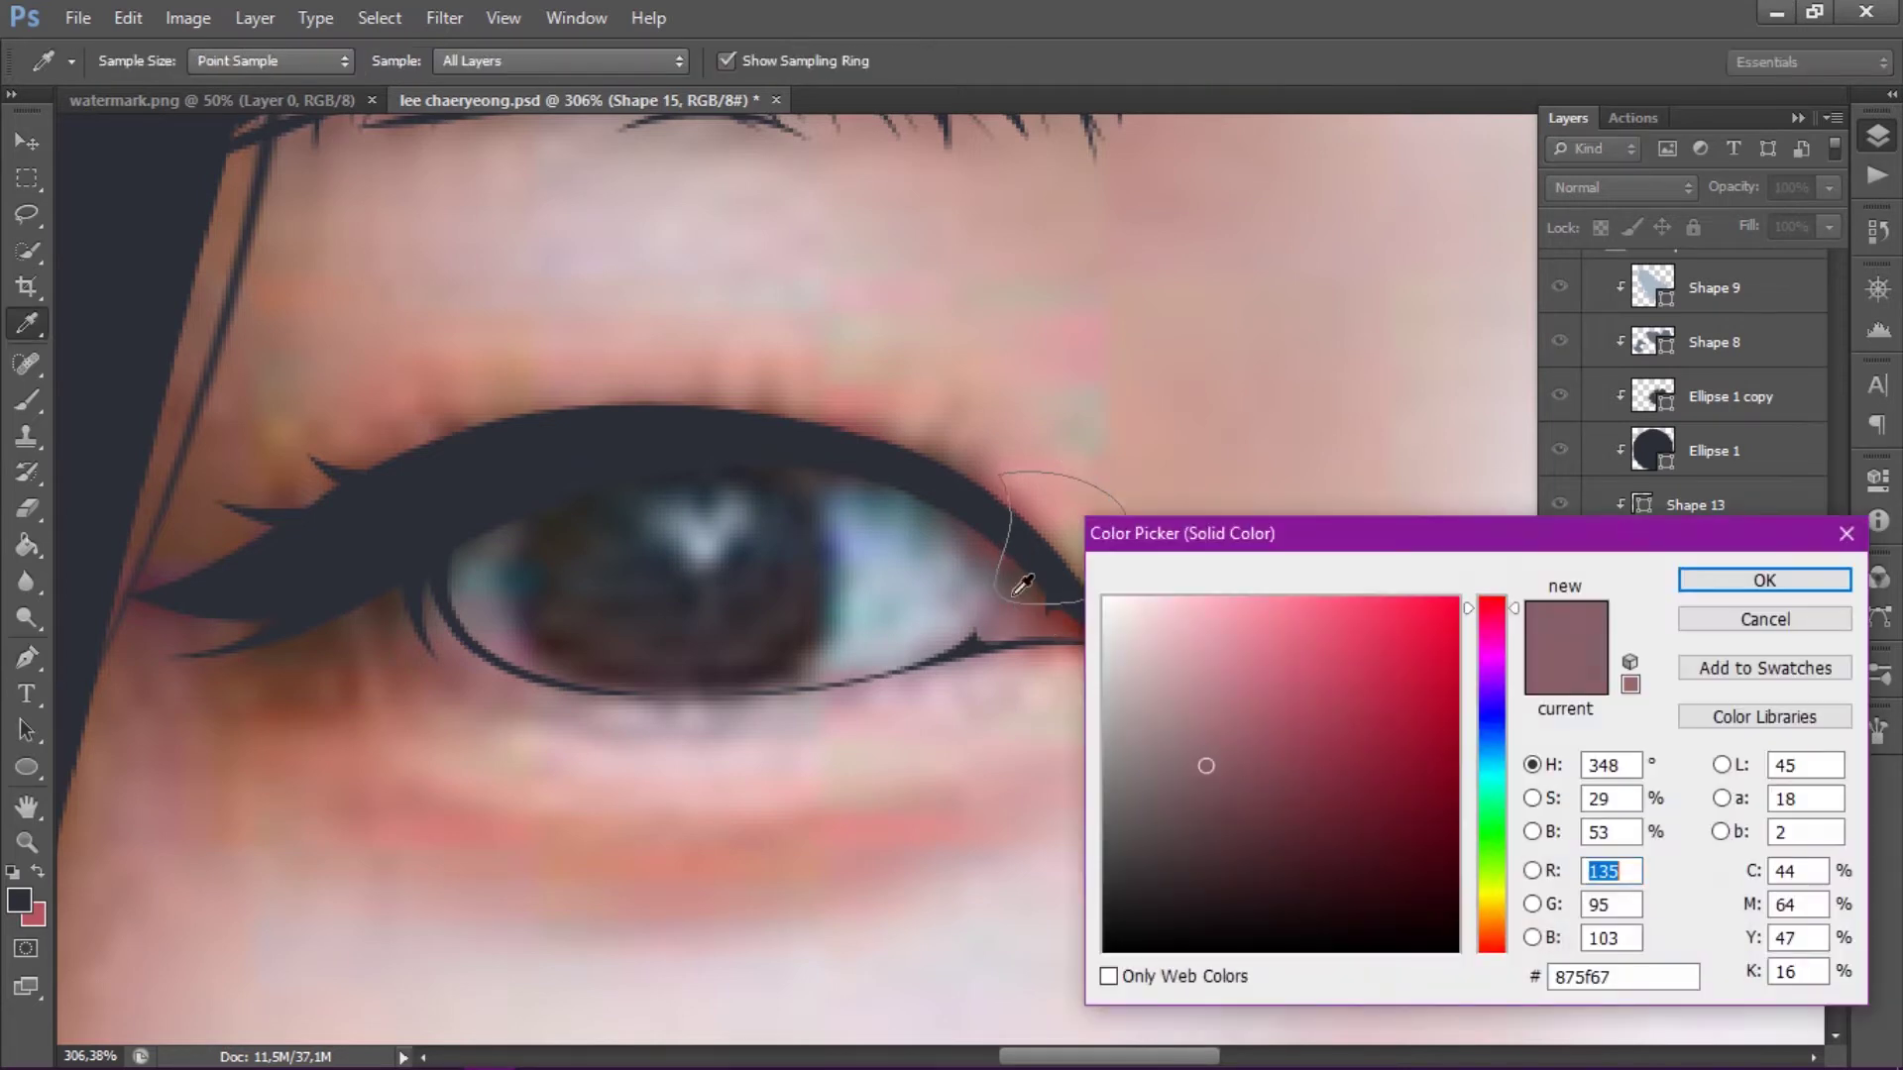
click(1193, 845)
click(1826, 578)
double_click(1630, 614)
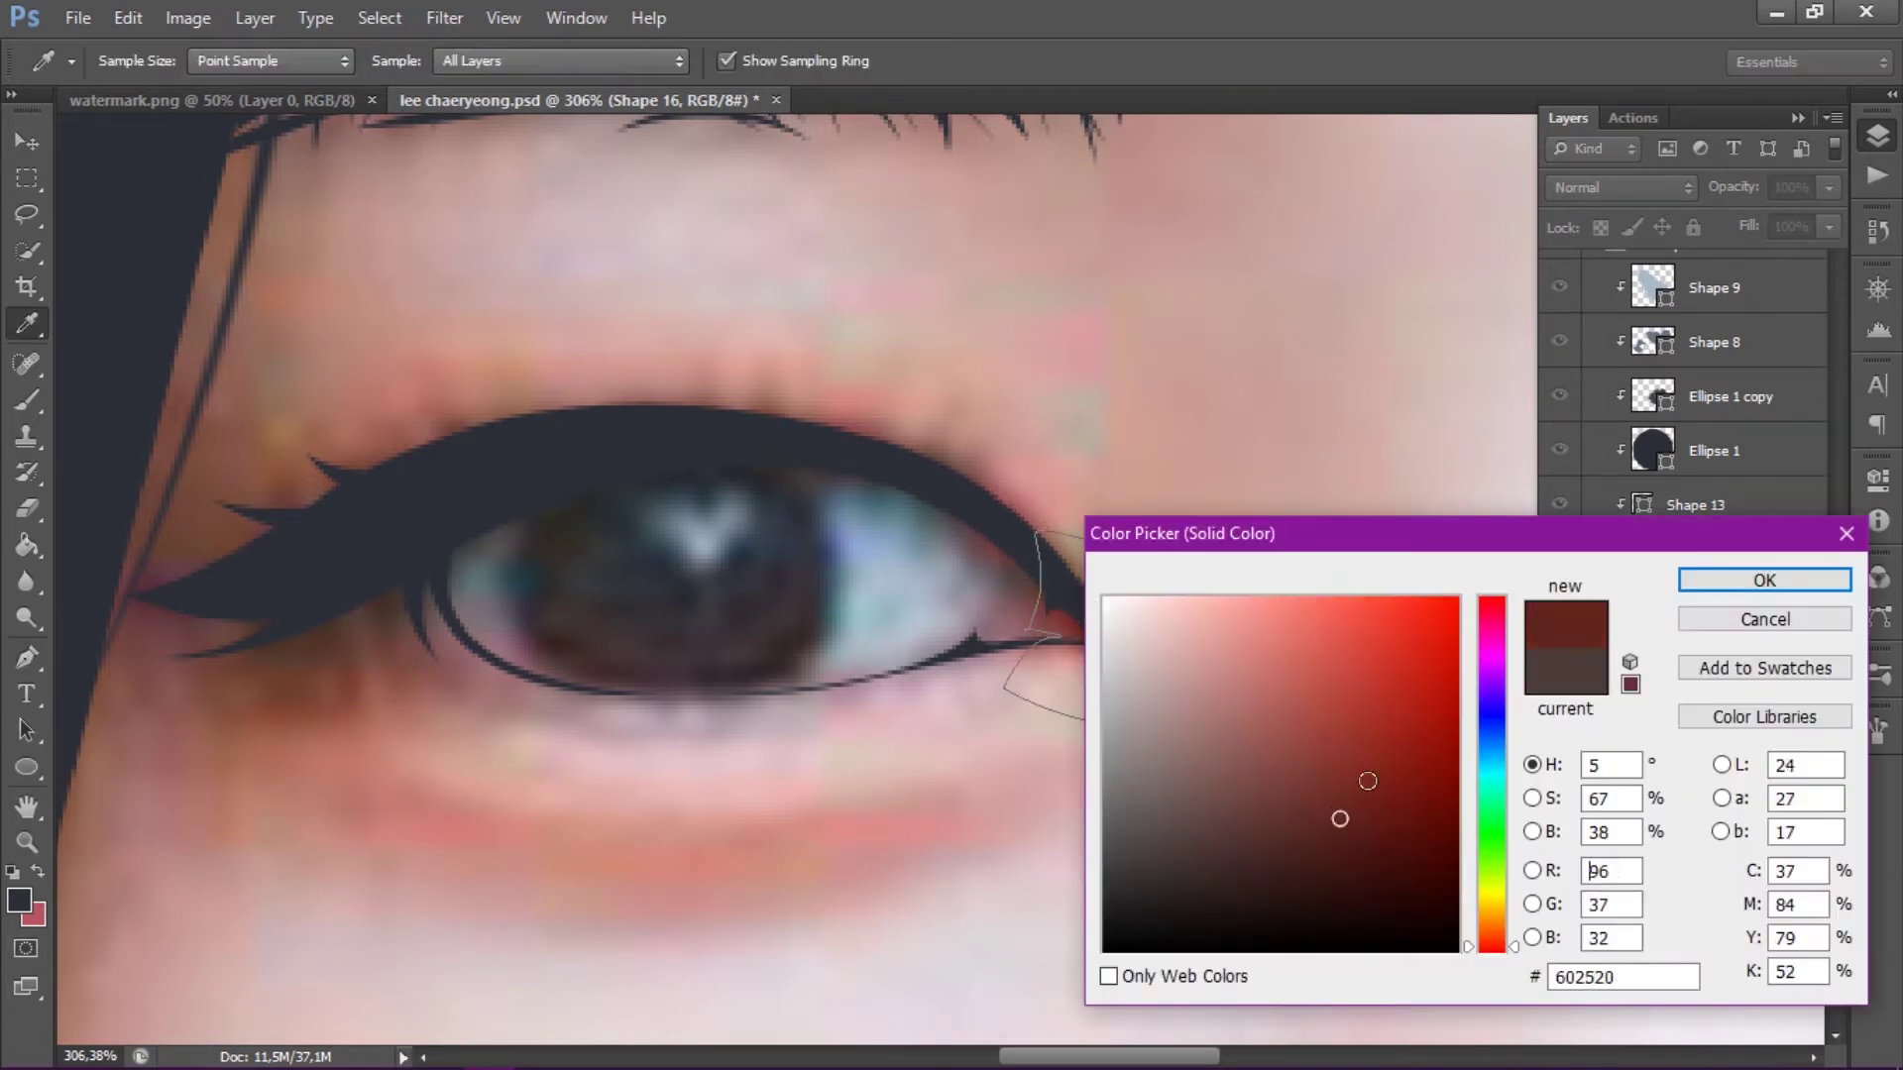
click(1819, 578)
- Add pale blue iris highlights, then give Shape 18 and Shape 19 layer masks
click(1715, 777)
click(1021, 654)
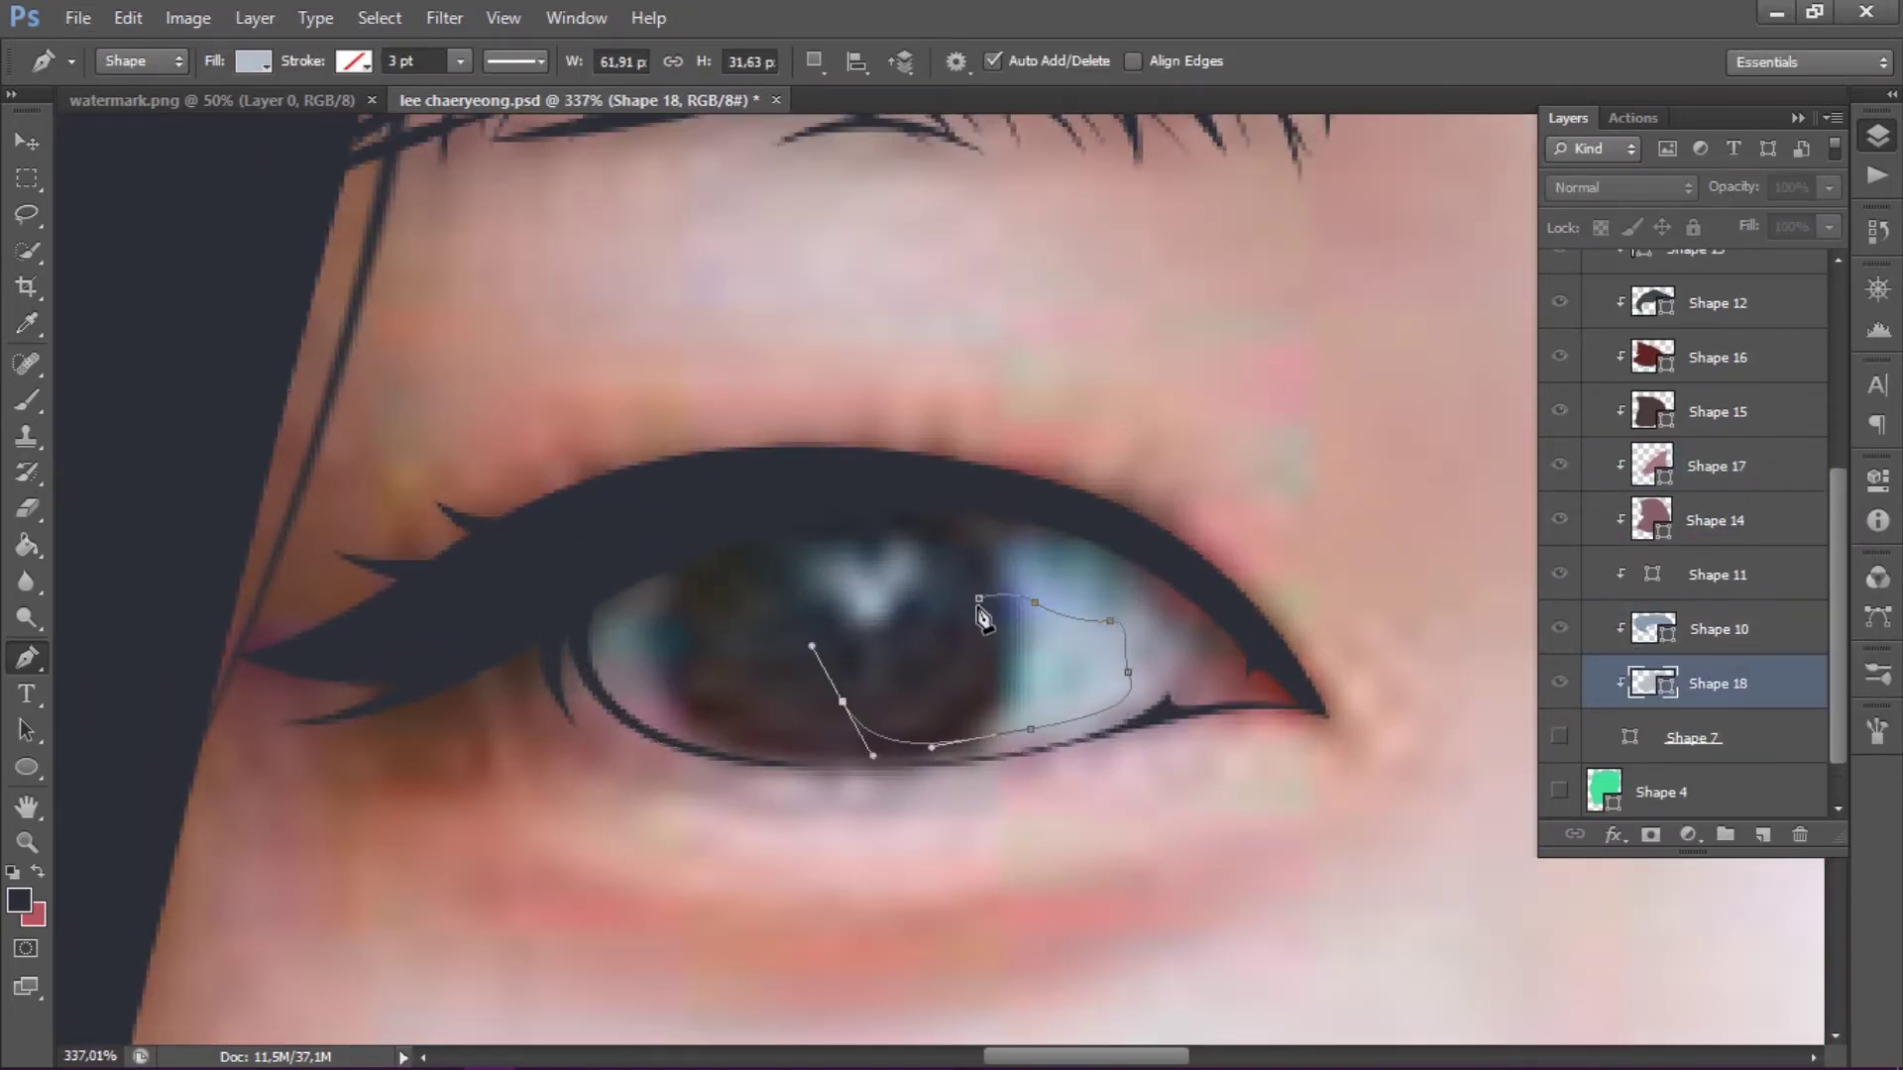
click(979, 599)
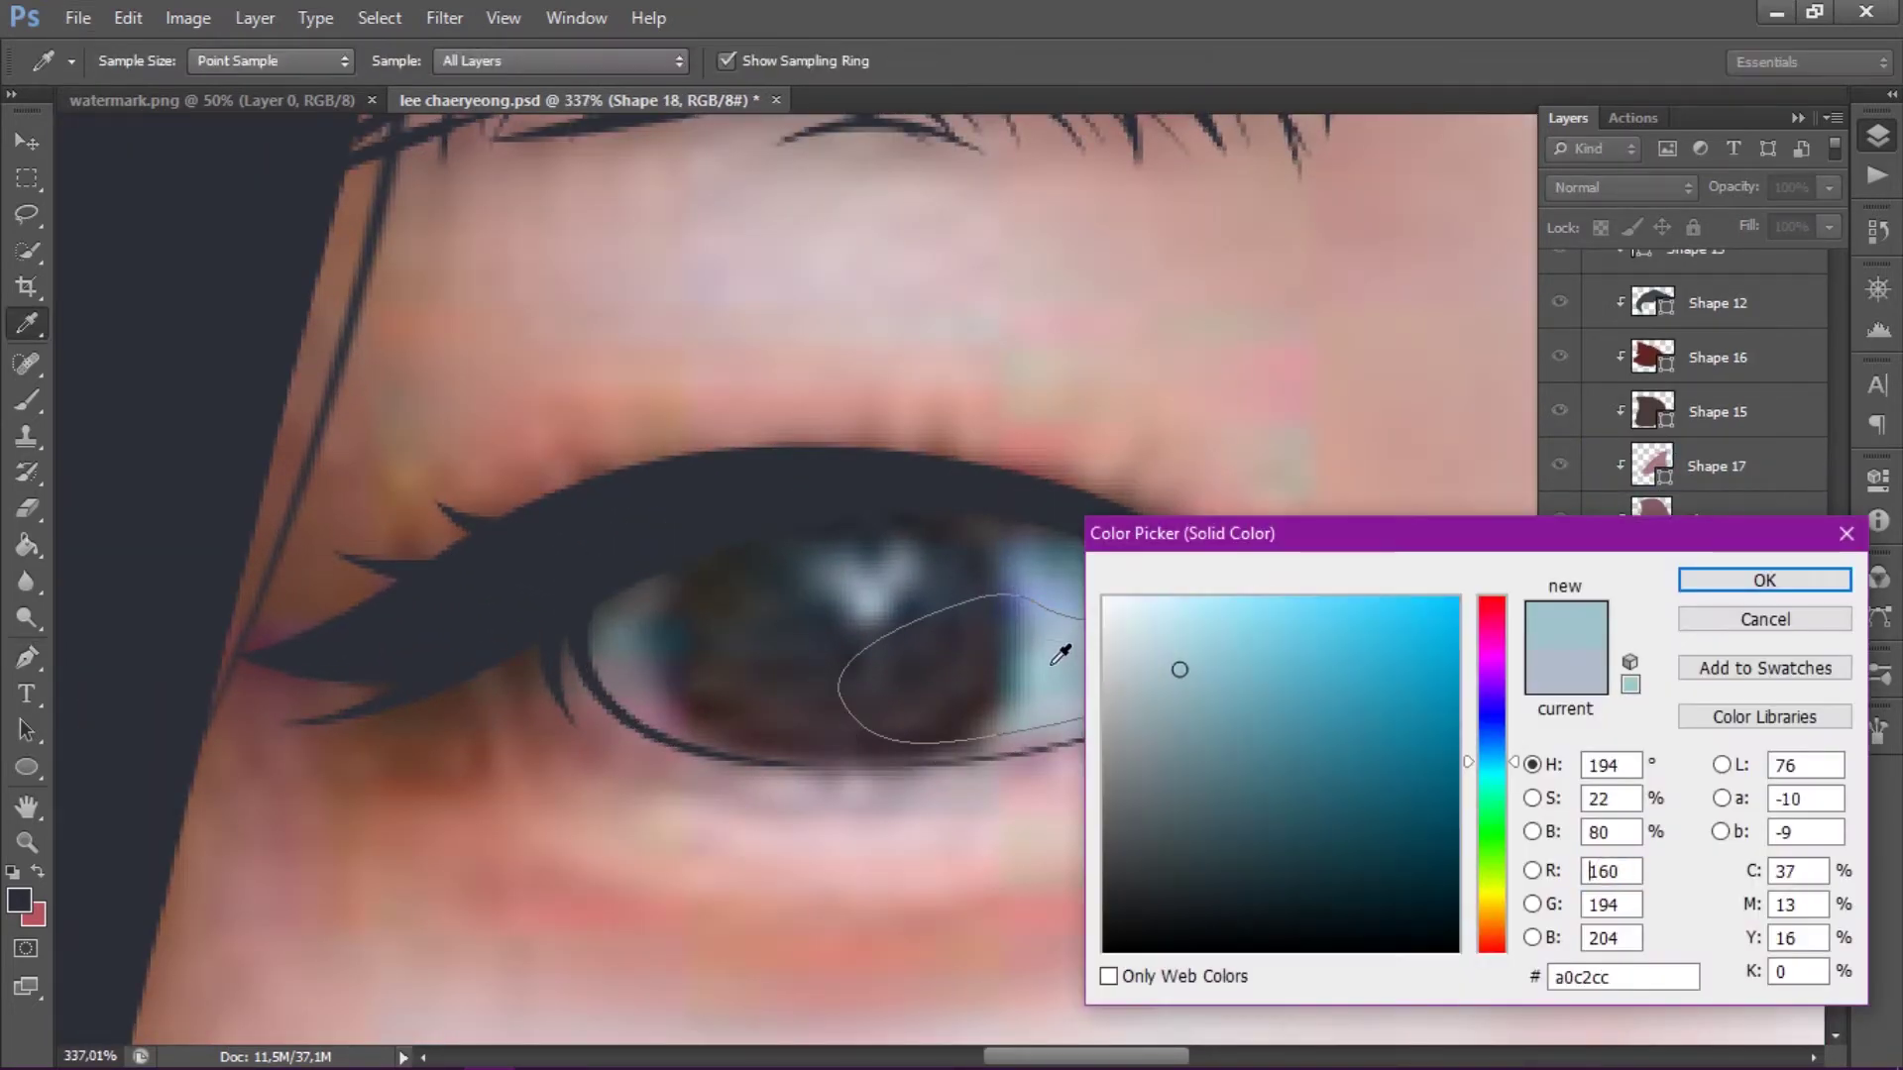
key(Return)
click(826, 613)
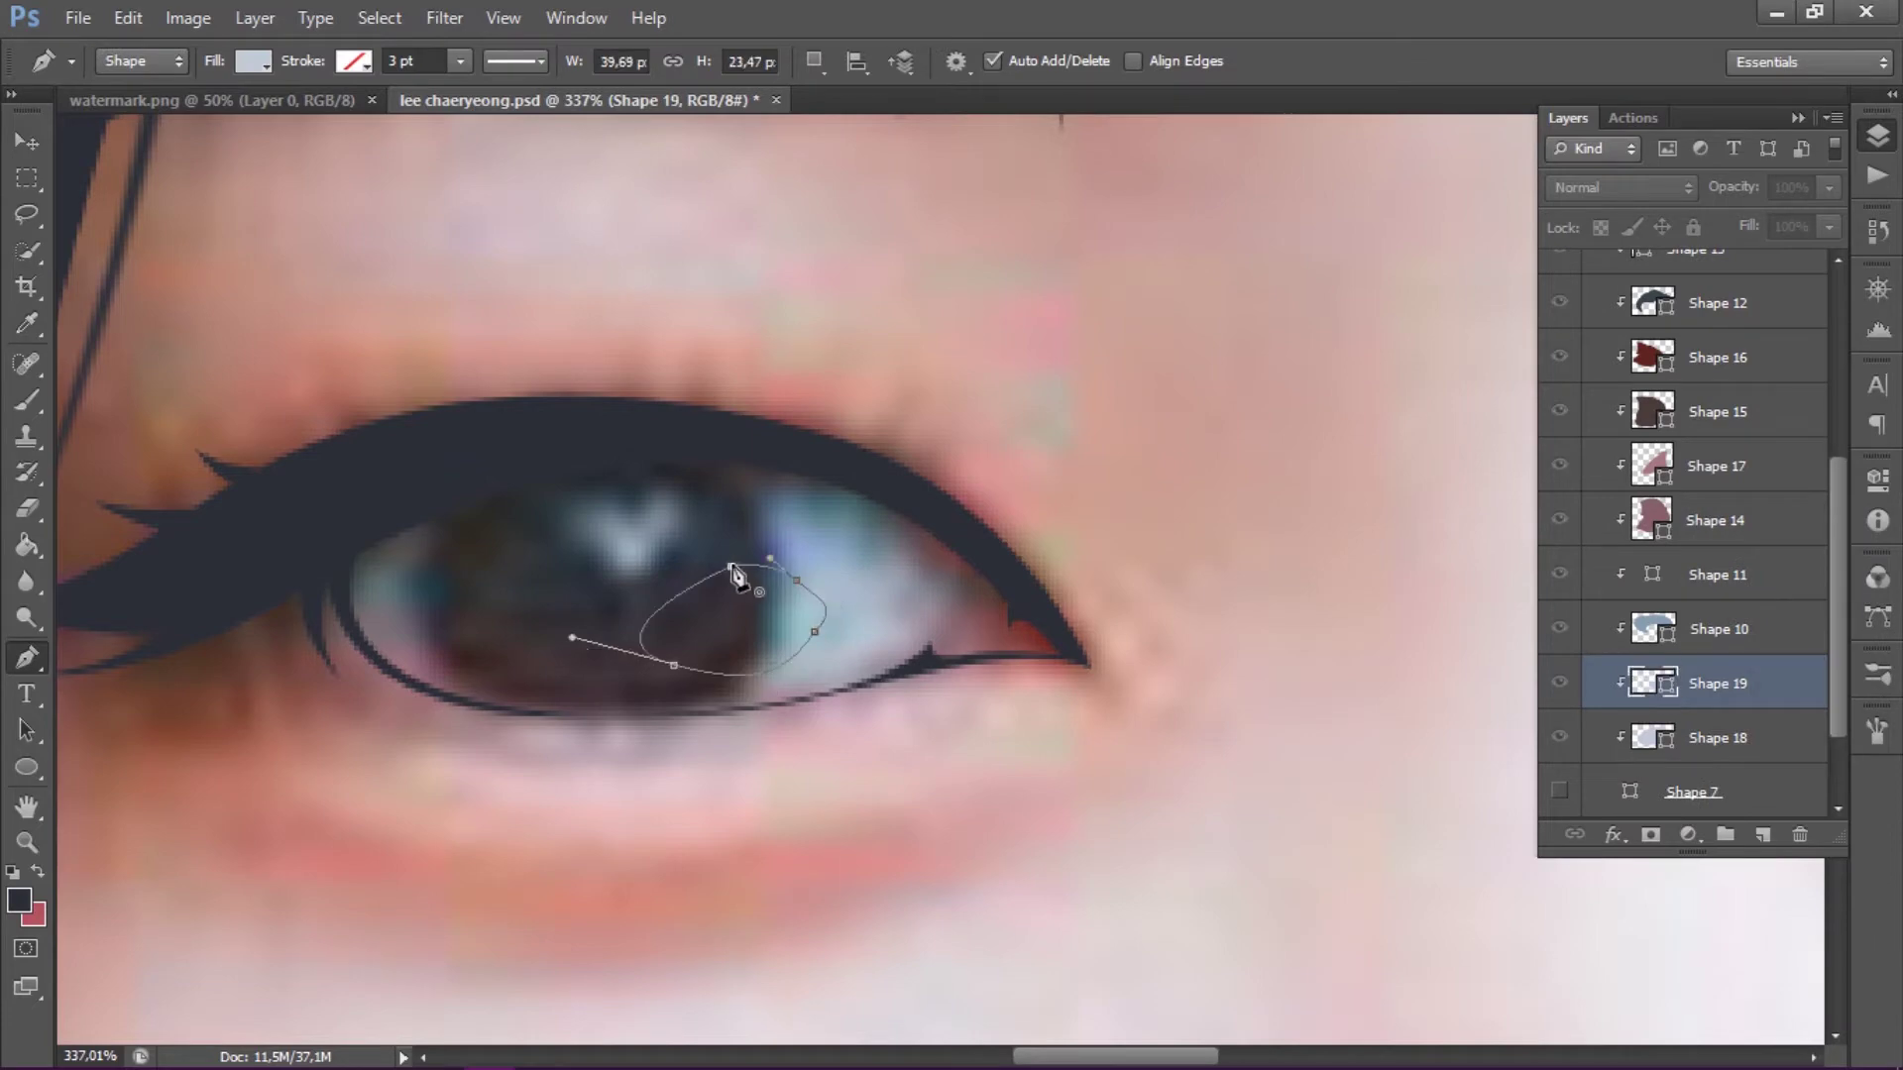
click(743, 565)
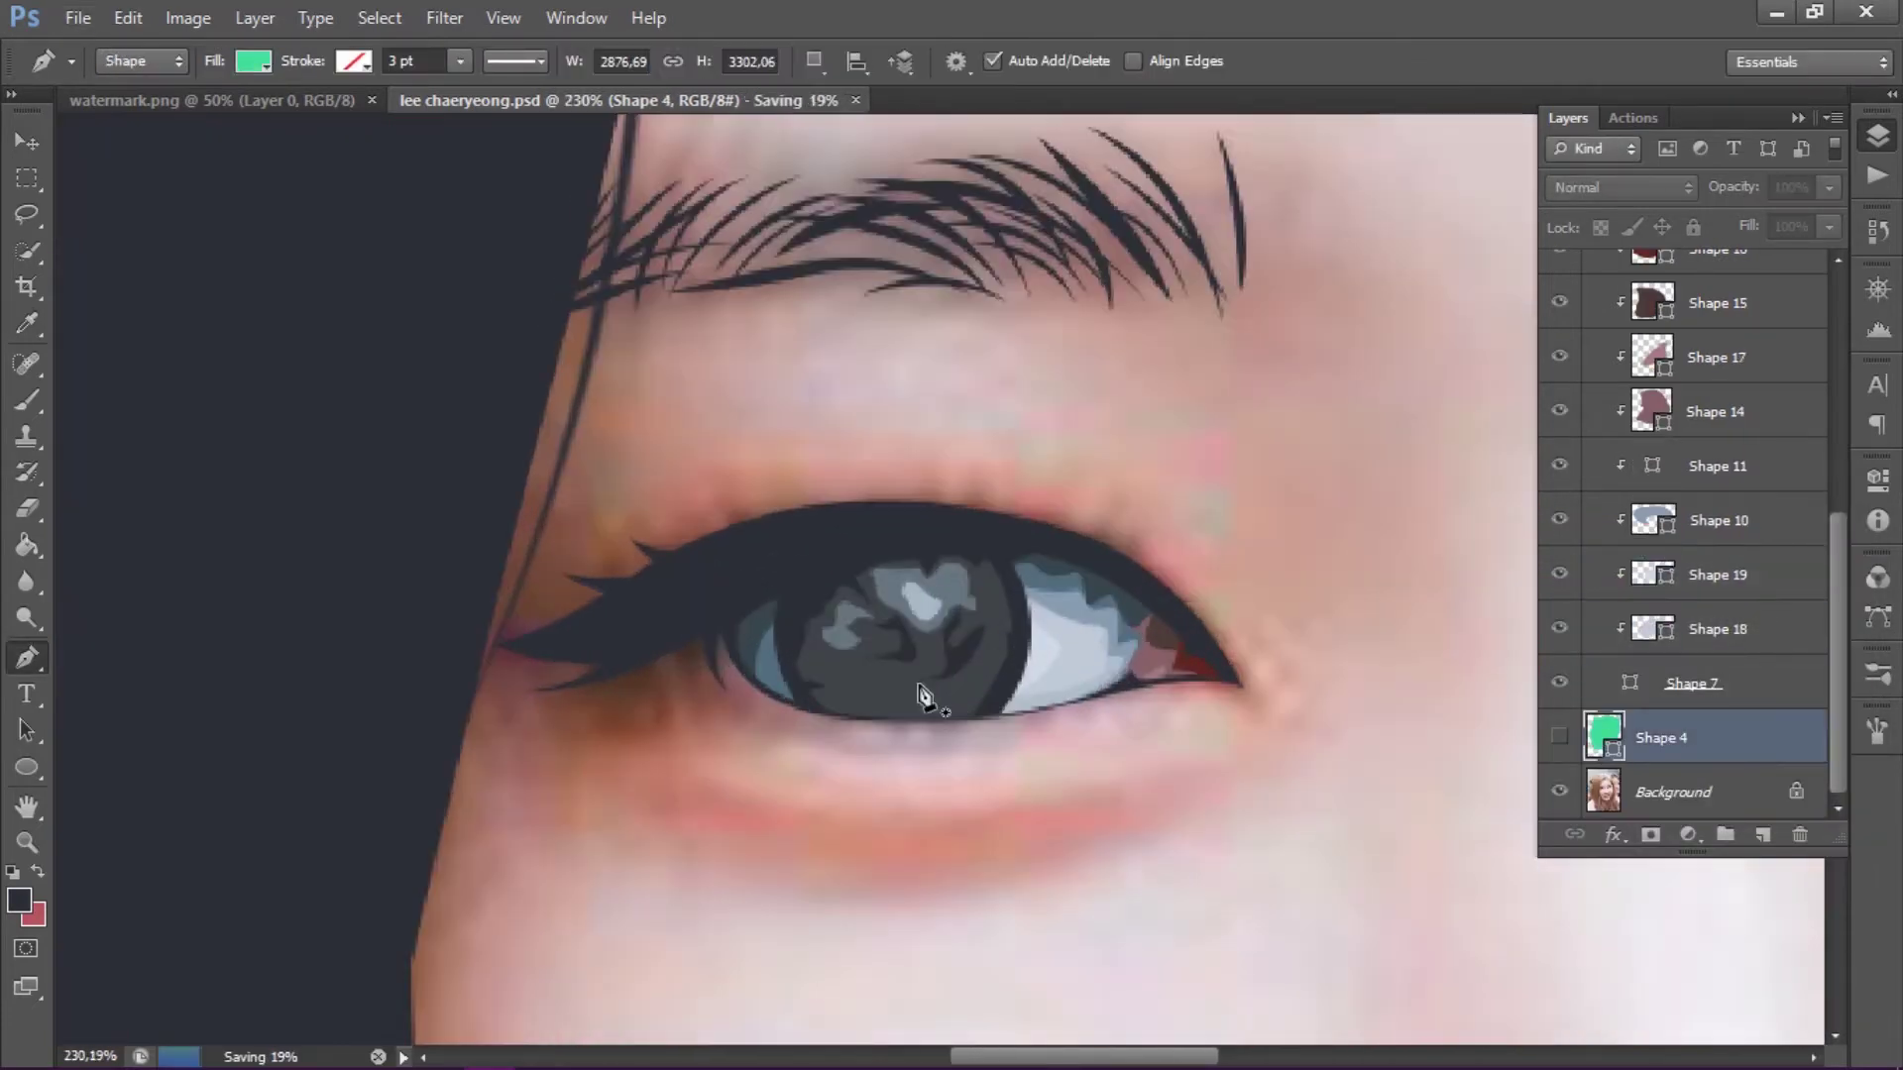
click(1657, 634)
click(1650, 834)
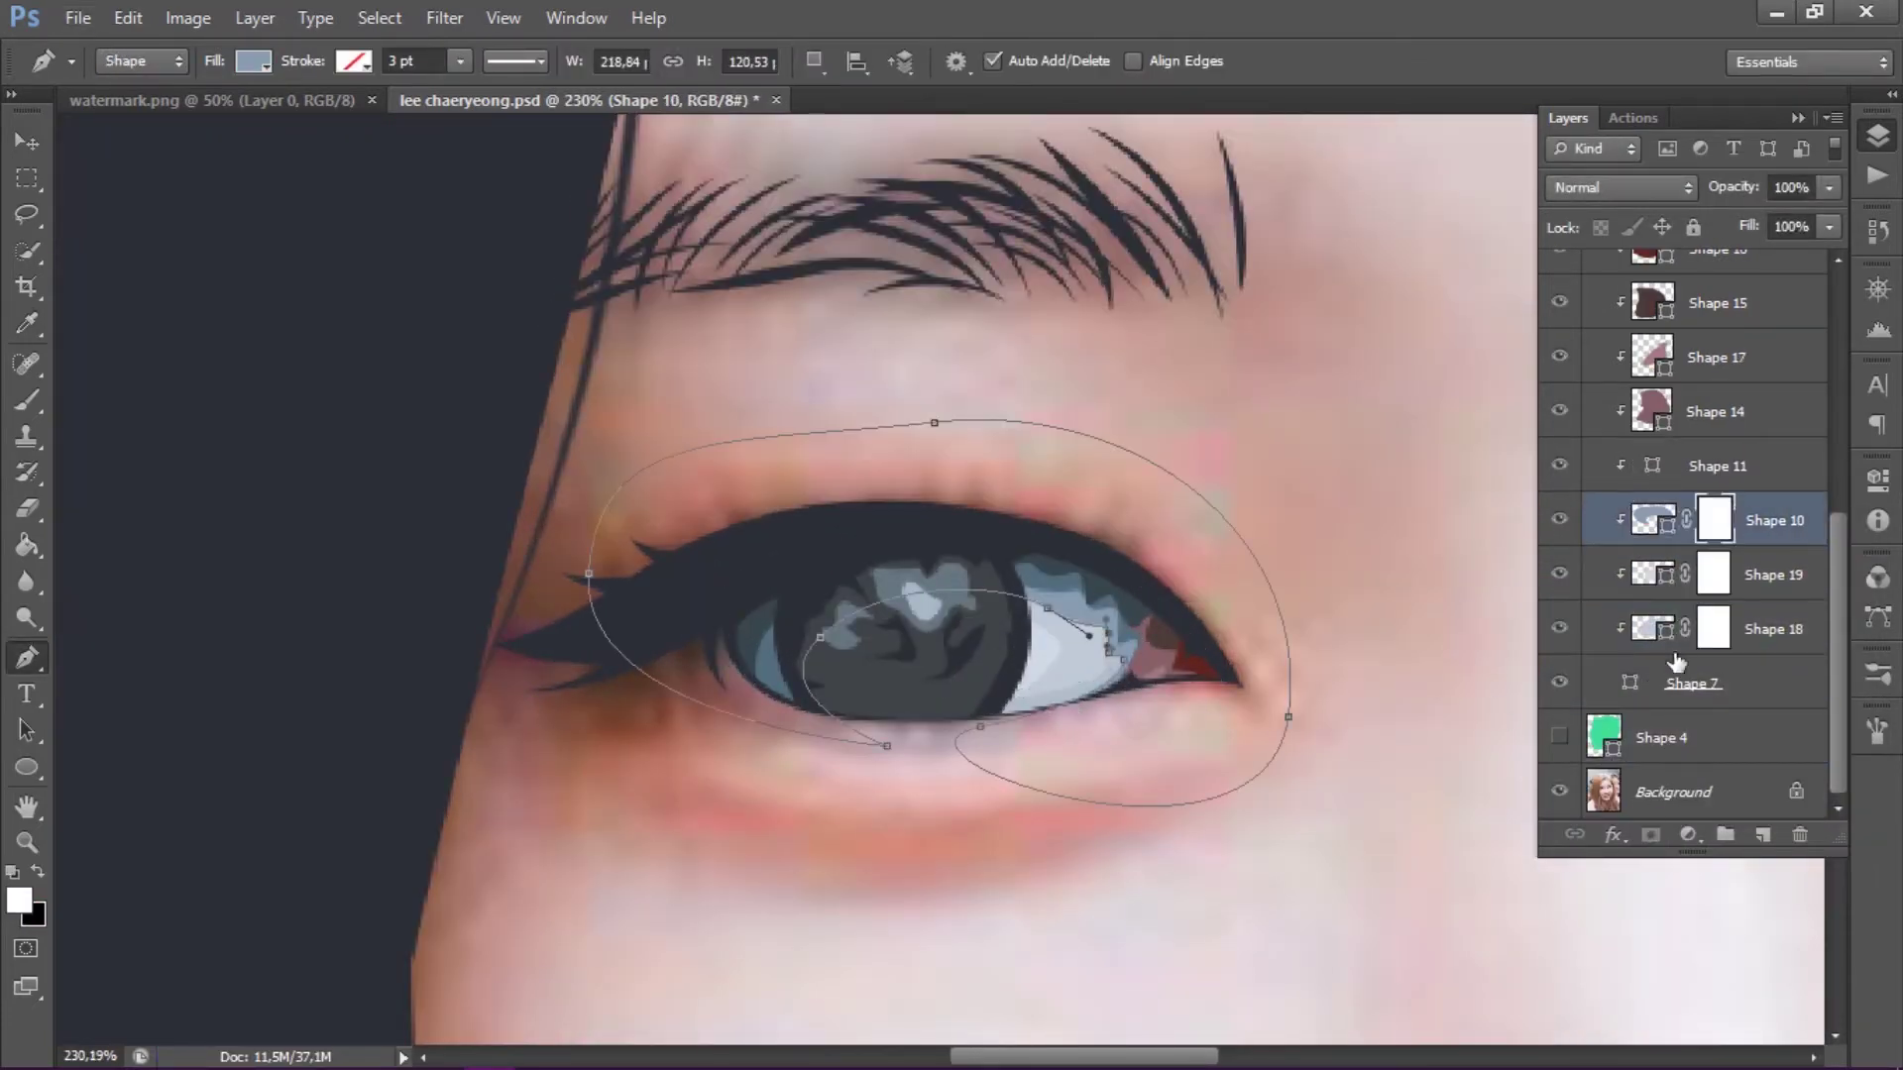
- Add layer masks to the eye shape layers Shape 10, 12, 15, 16 and 17
click(1650, 835)
click(1650, 834)
key(alt+bracketright)
click(1650, 835)
key(alt+bracketright)
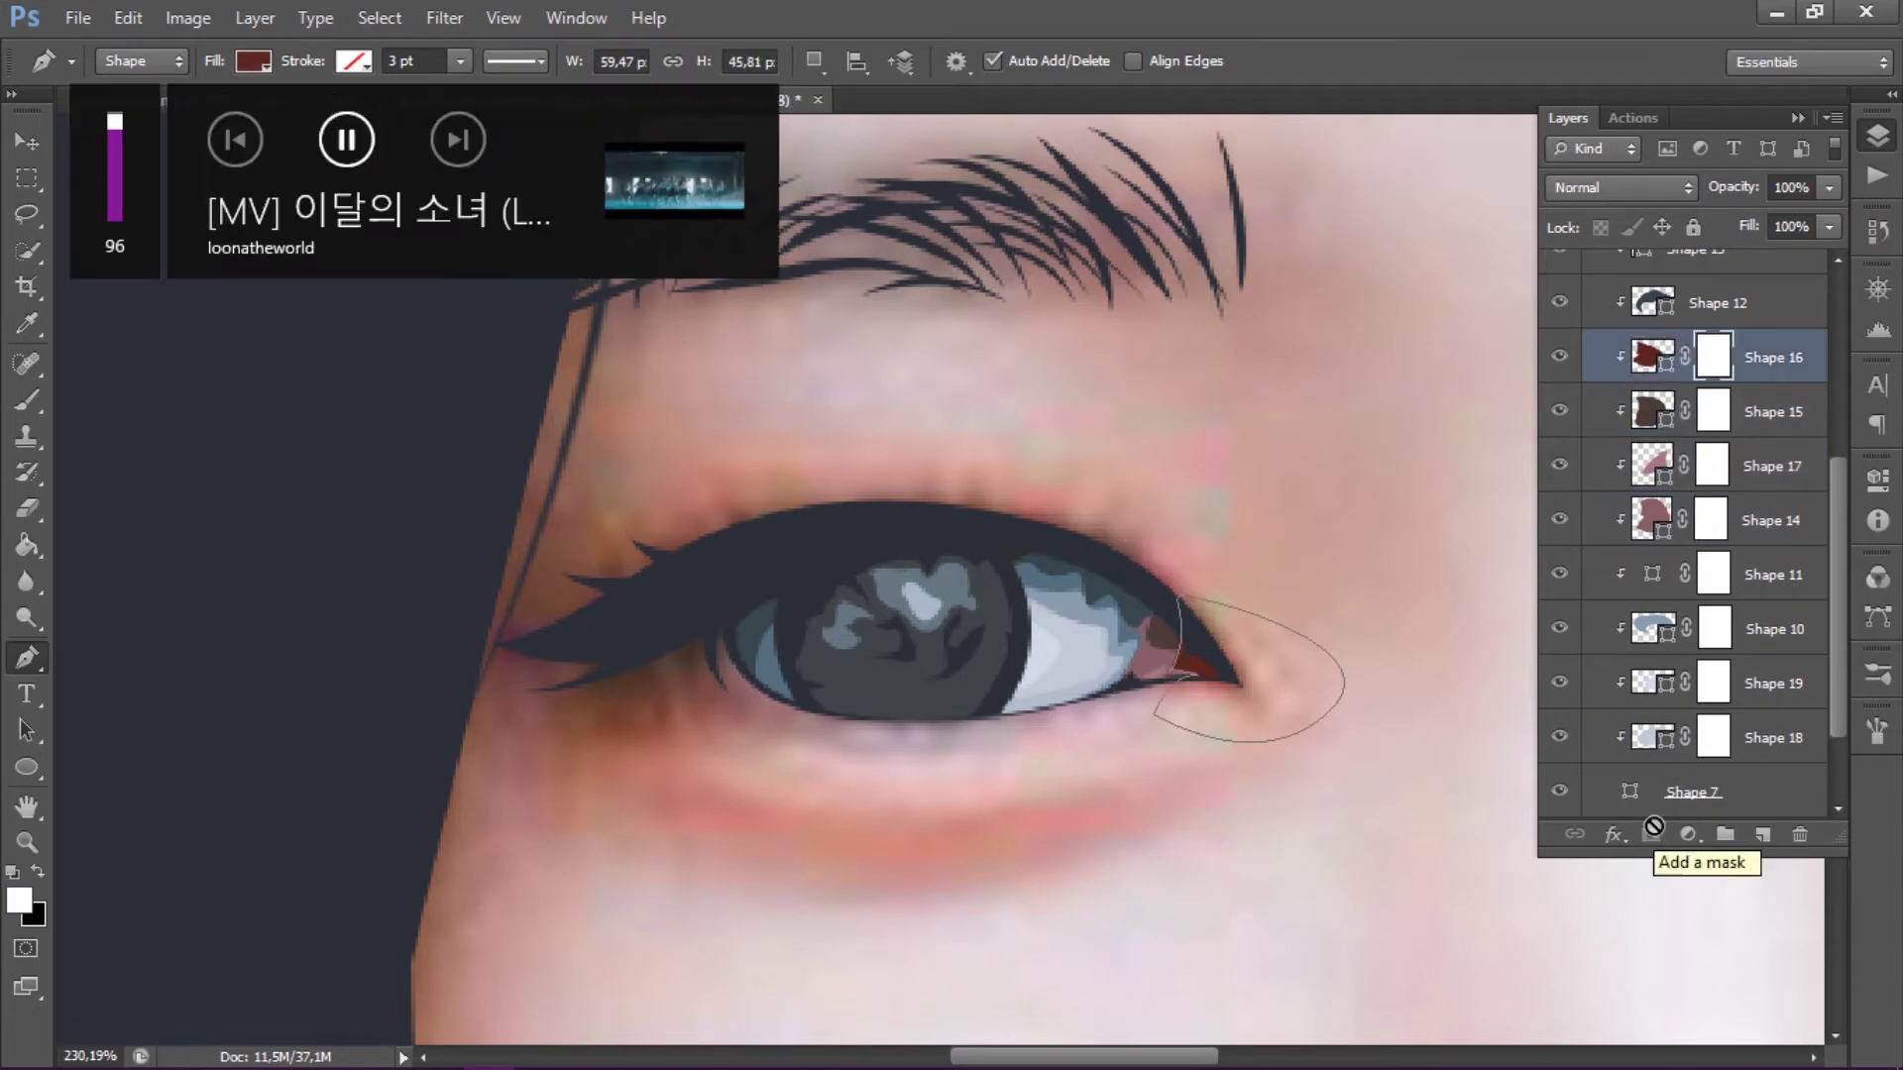
key(alt+bracketright)
click(1650, 834)
key(alt+bracketright)
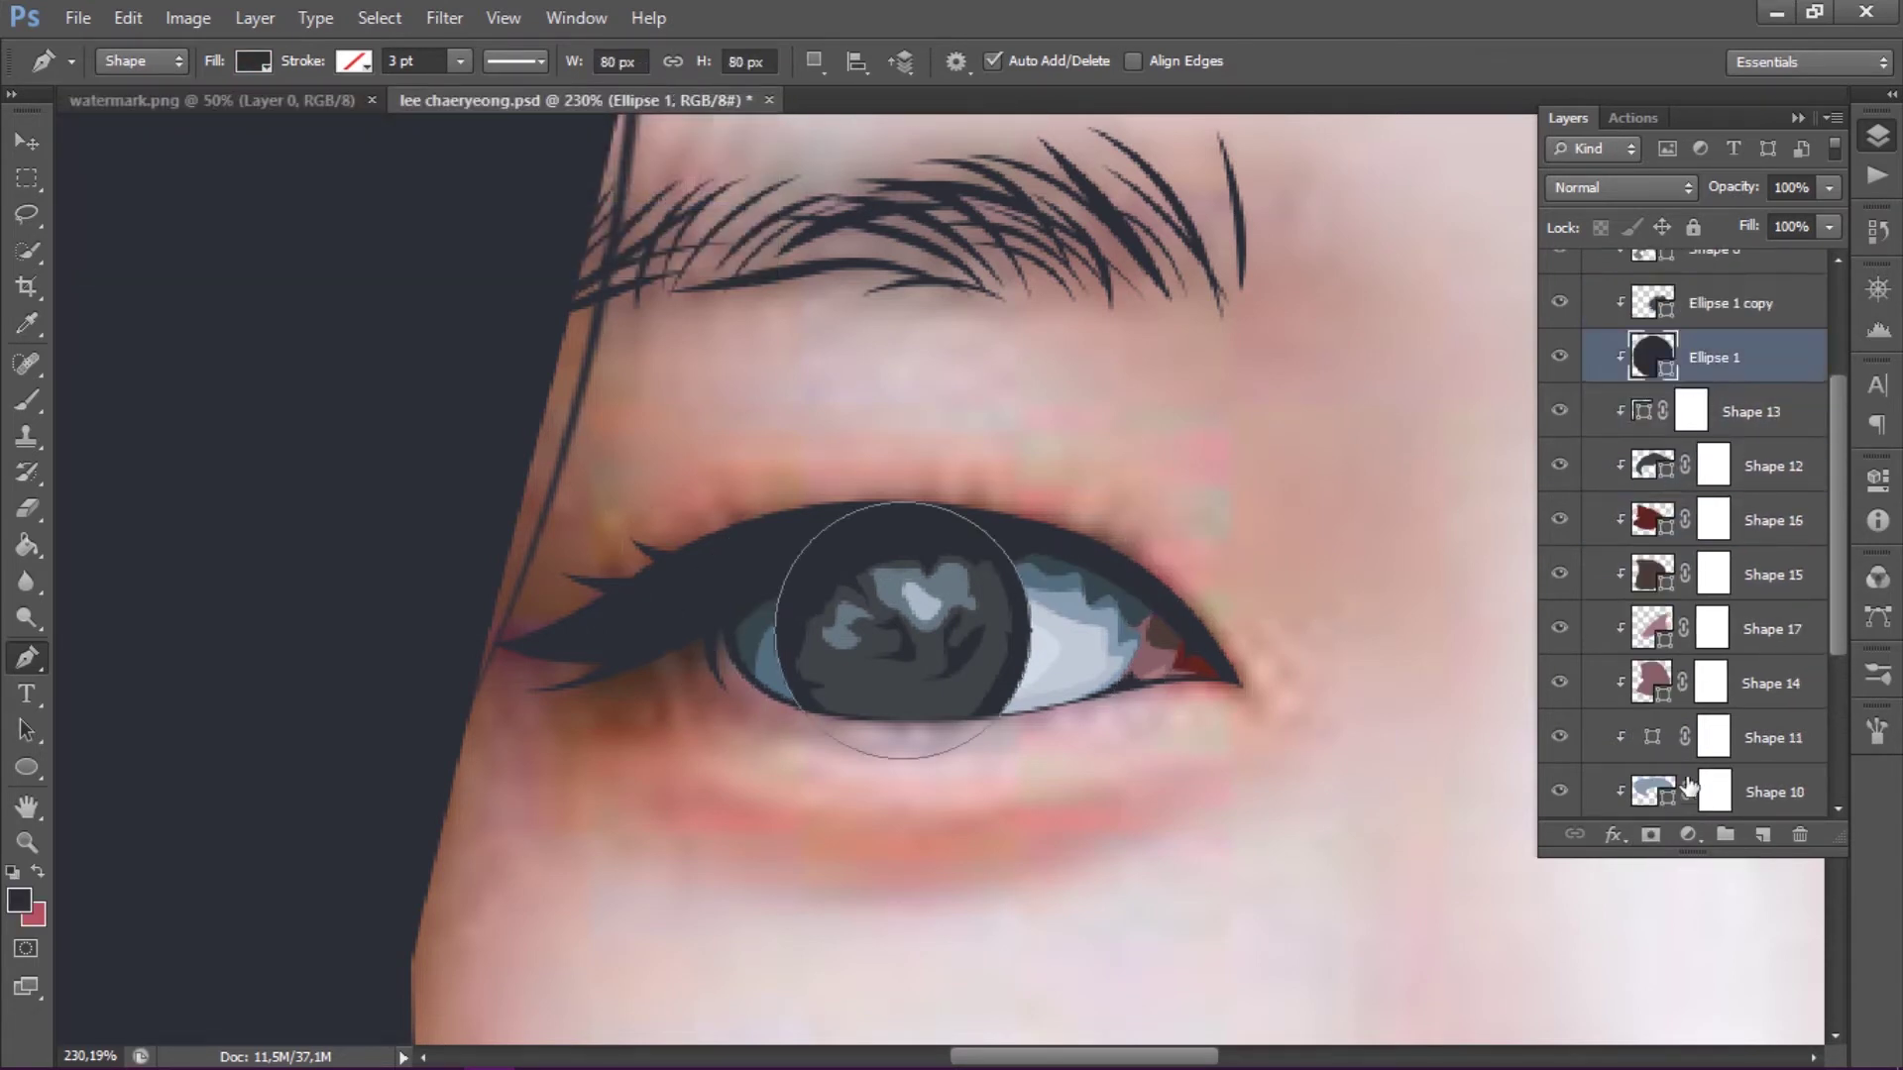
key(alt+bracketright)
click(1650, 834)
- Select the Shape 10 mask, zoom in on the eye and set a small Eraser
scroll(1684, 594, down, 5)
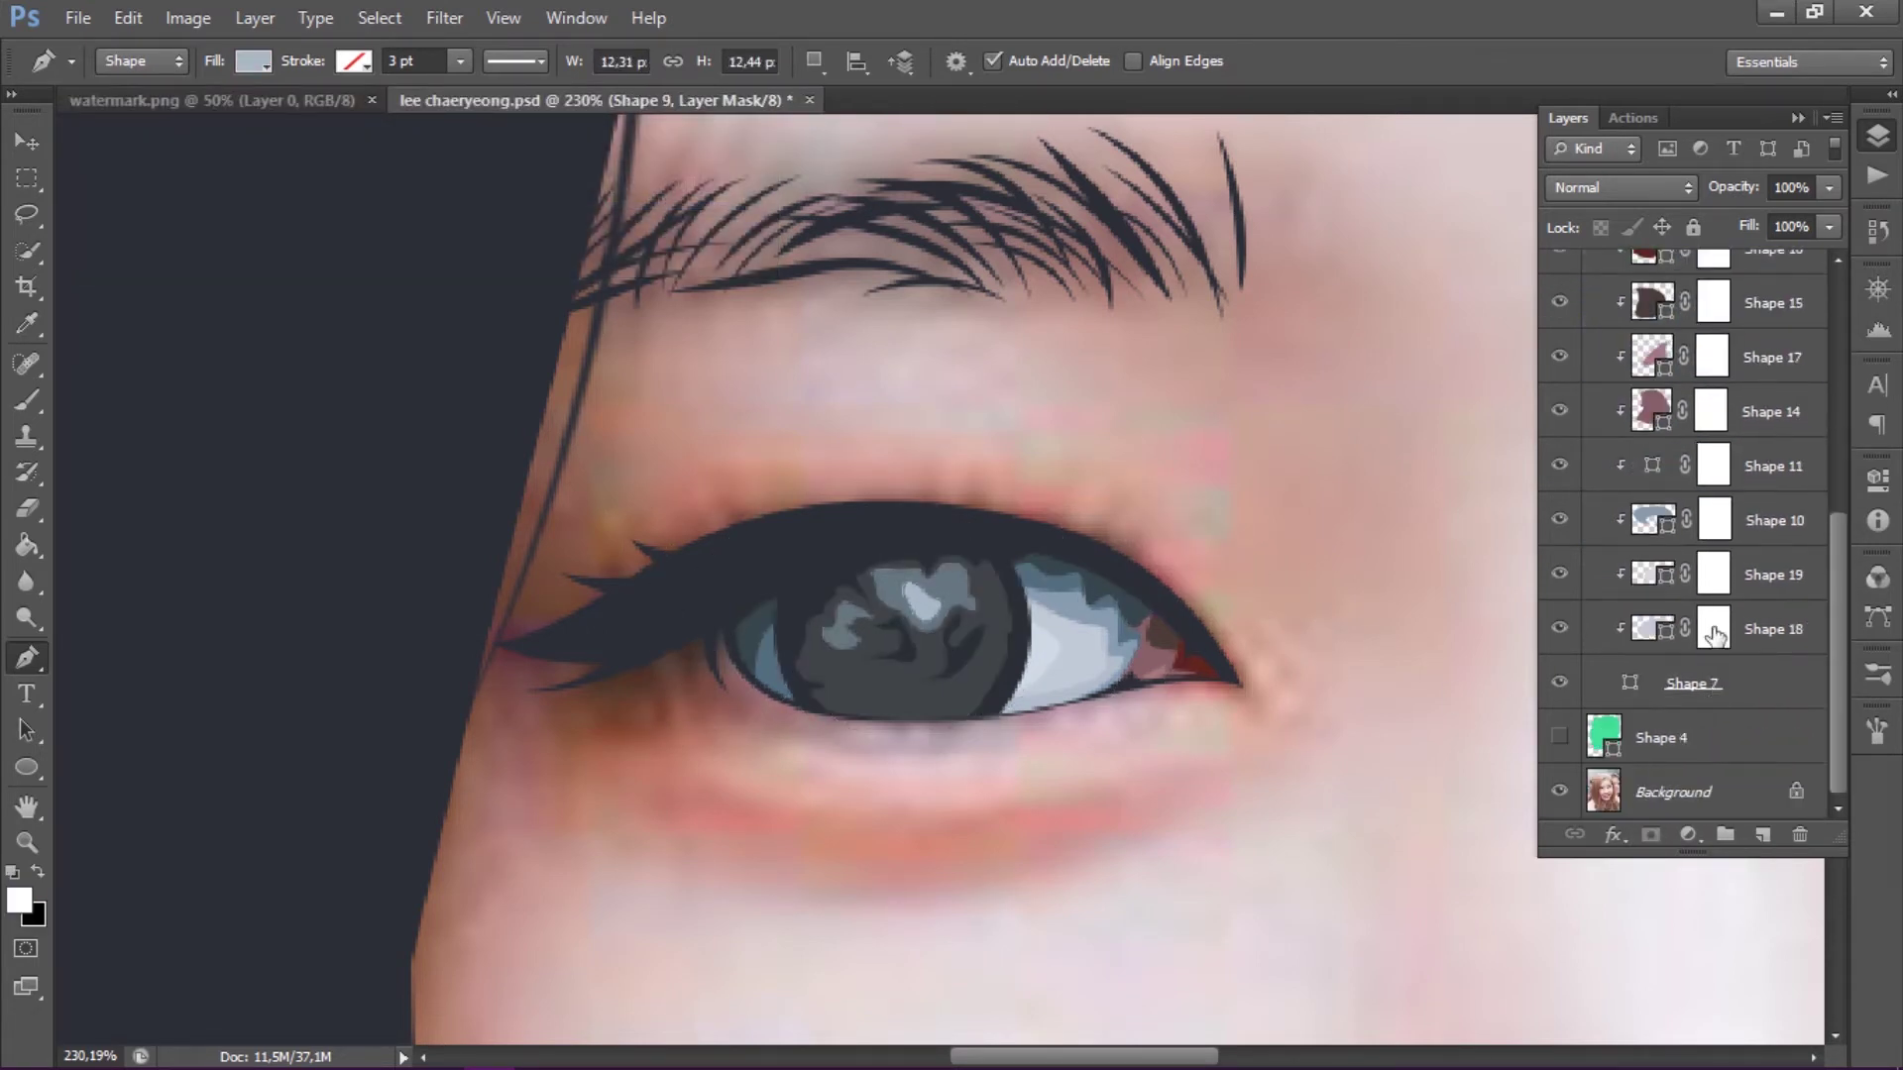
click(1714, 516)
key(e)
scroll(1112, 745, up, 3)
key(alt+e)
key(Escape)
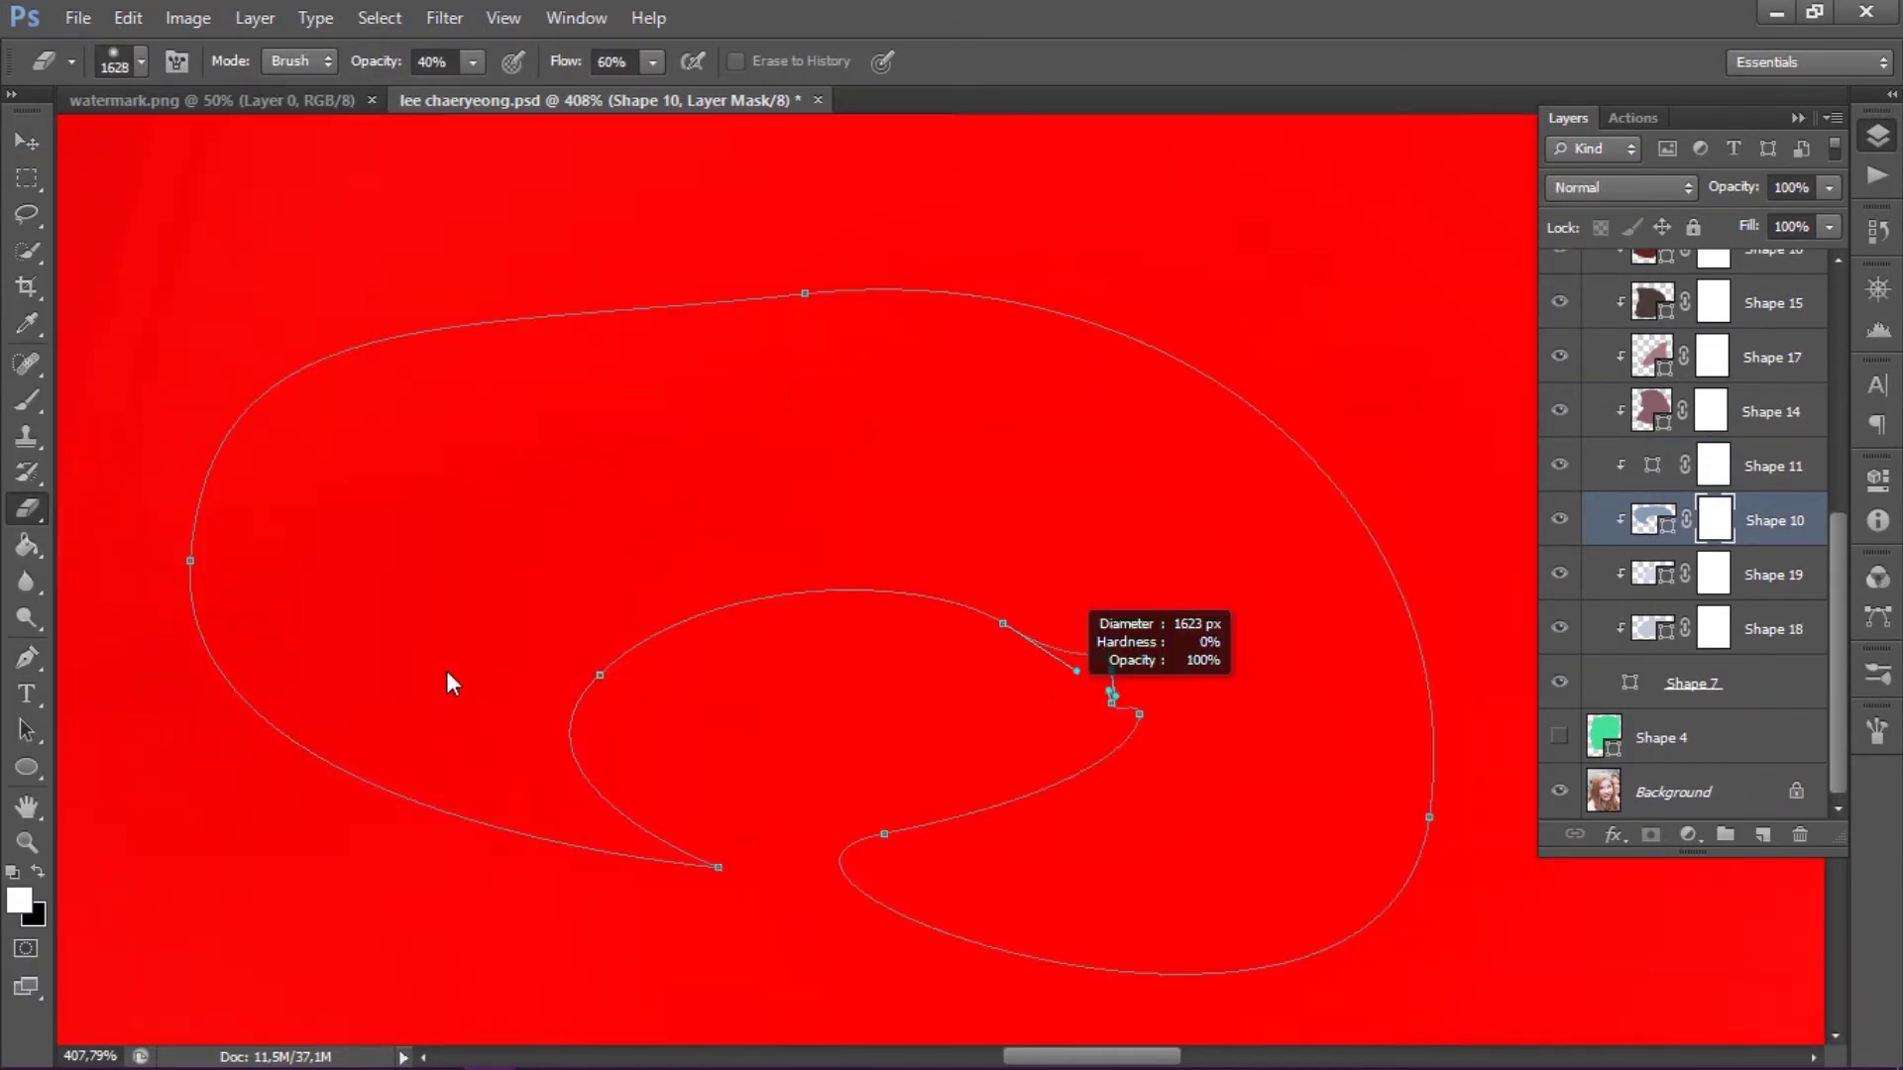
right_click(1094, 747)
key(Escape)
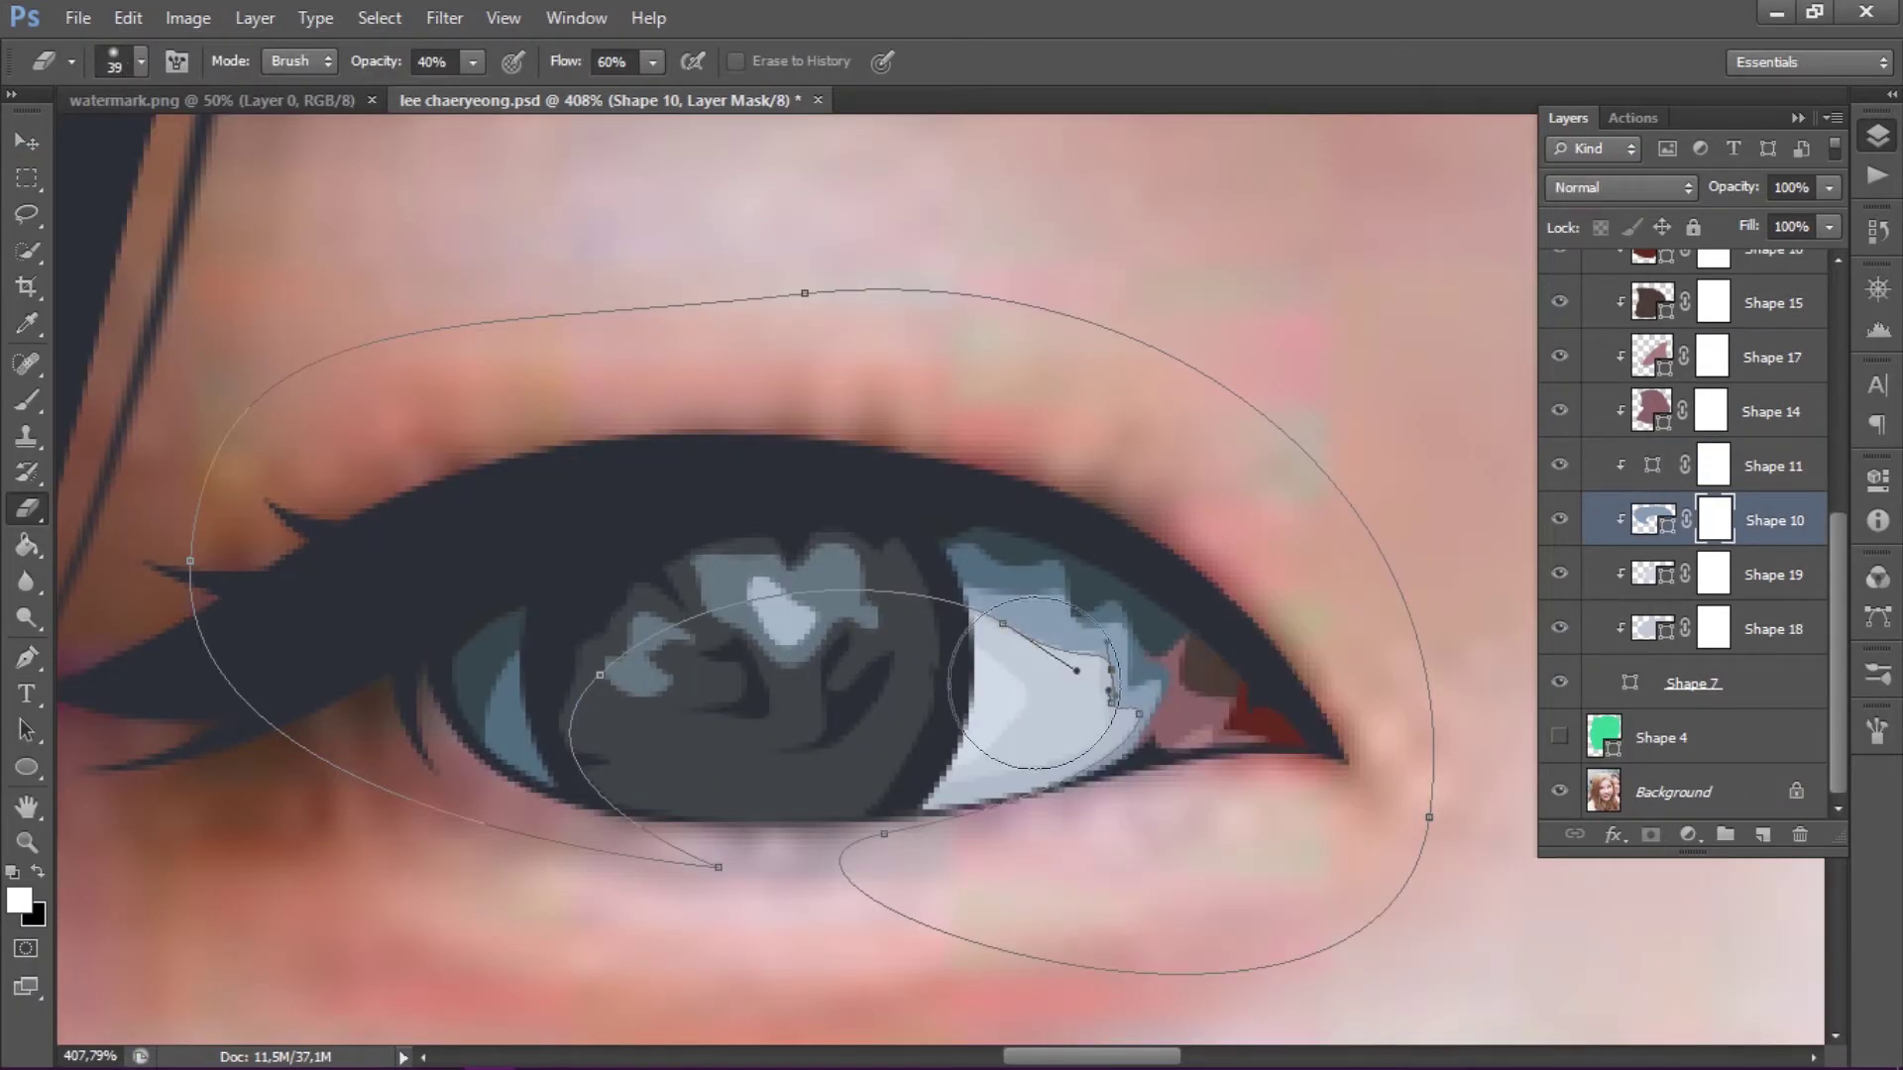
mouse_move(1024, 658)
mouse_down()
mouse_move(1025, 610)
mouse_move(989, 624)
mouse_up()
- Erase soft edges on the Shape 10, 11, 14 and 15 masks, resizing the brush
click(1714, 519)
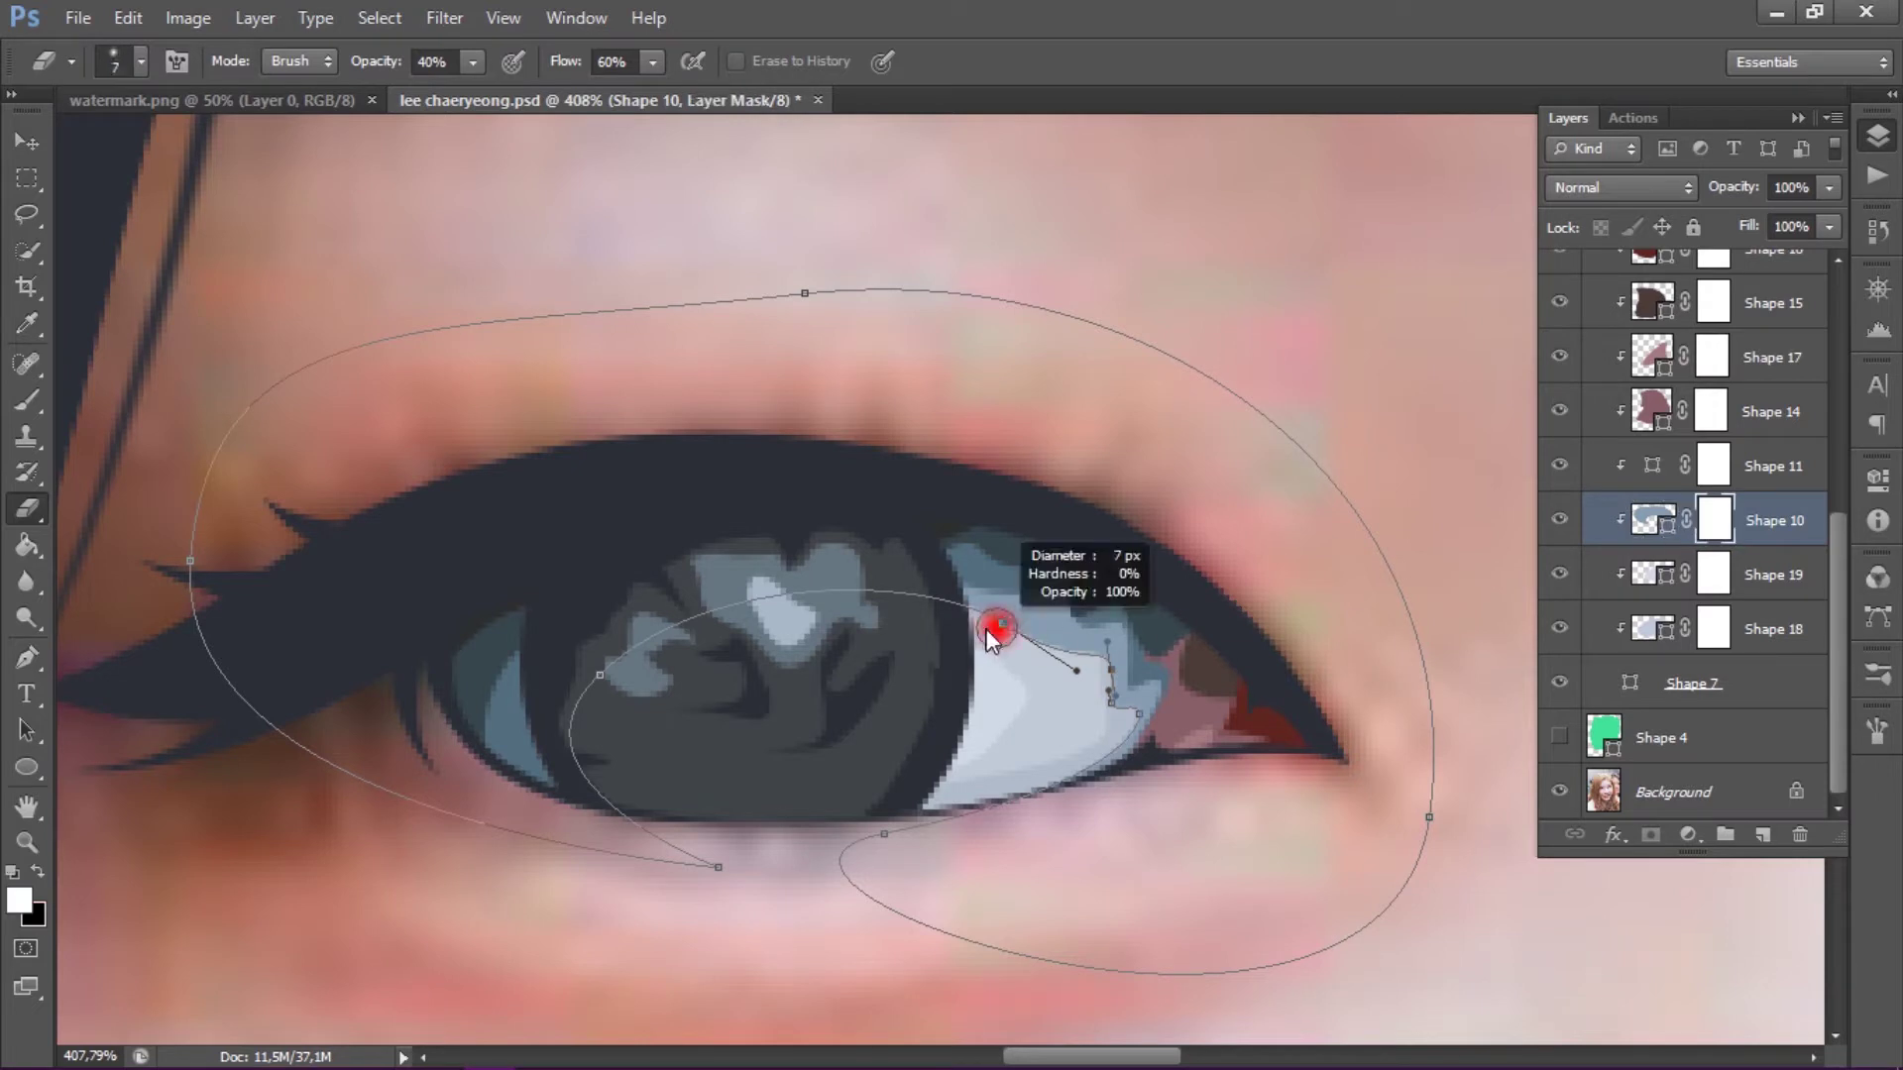
click(1713, 465)
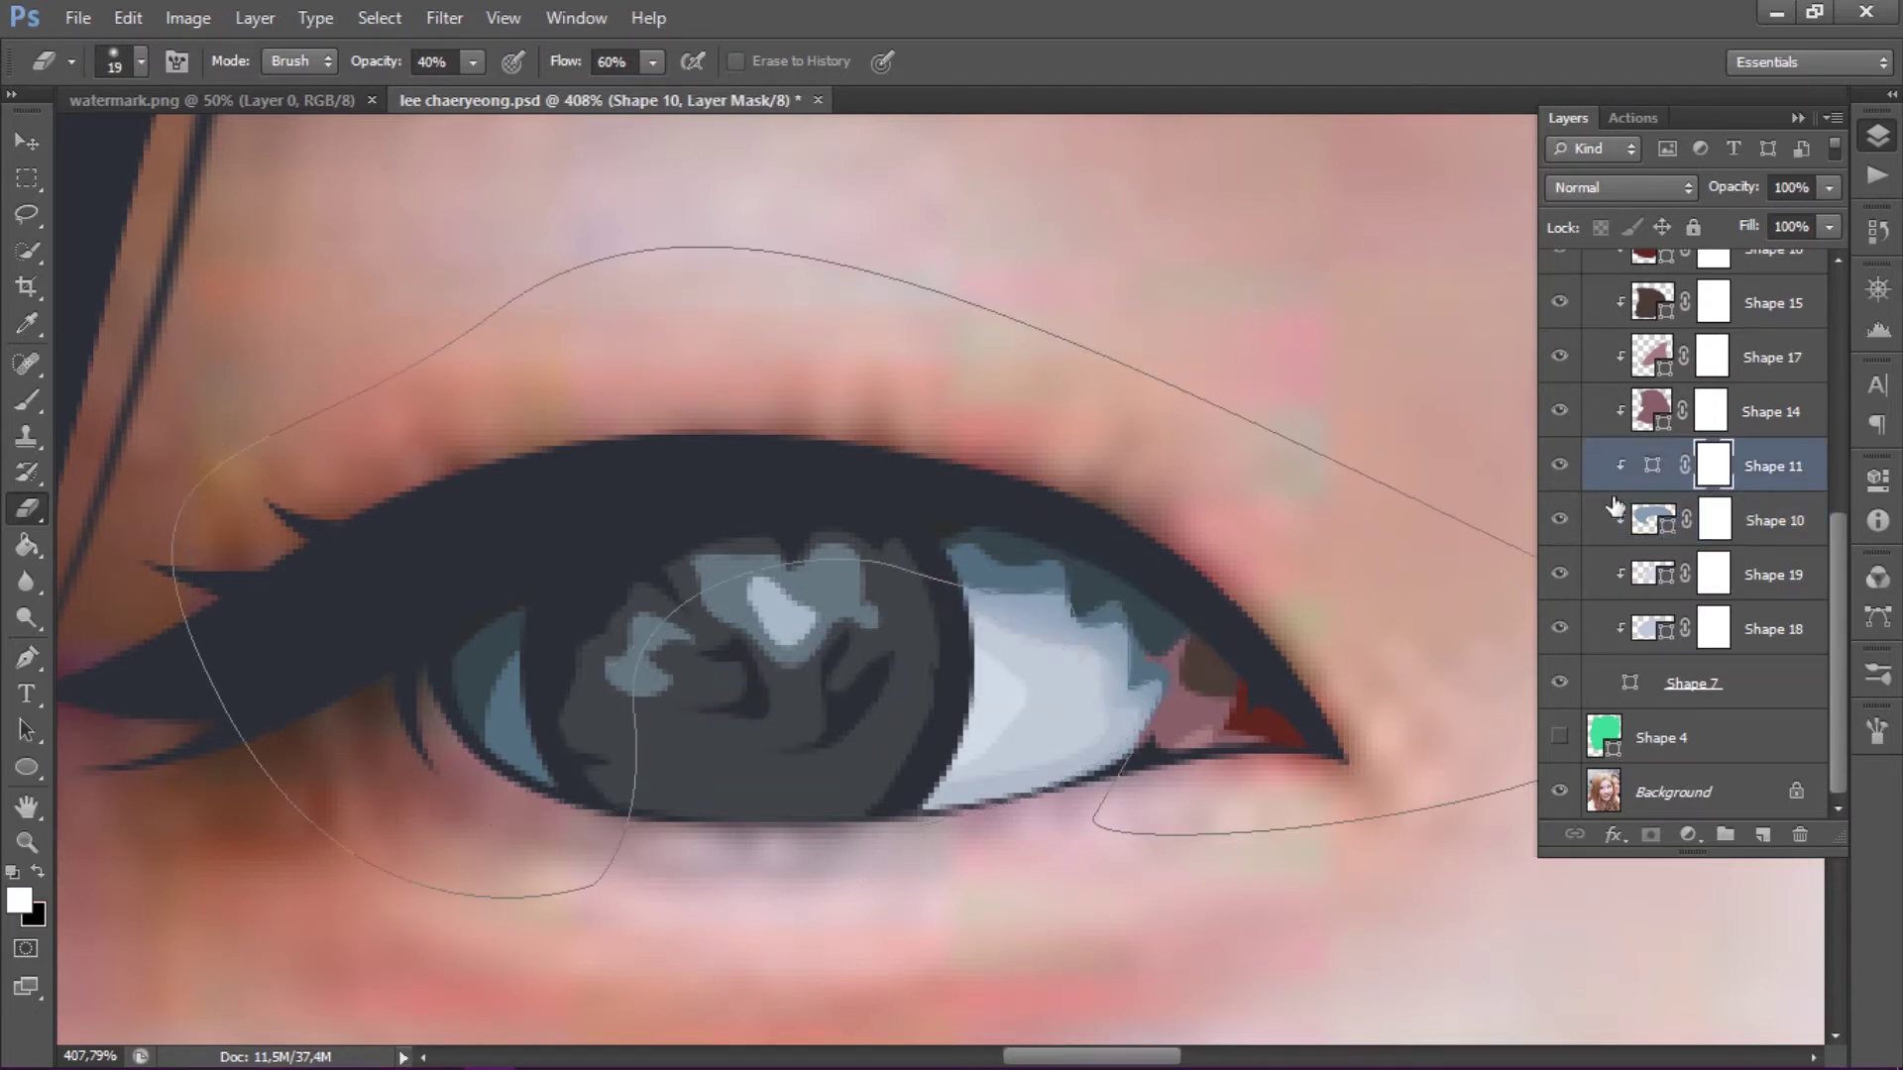
drag(1020, 619, 1027, 607)
drag(1139, 748, 1152, 751)
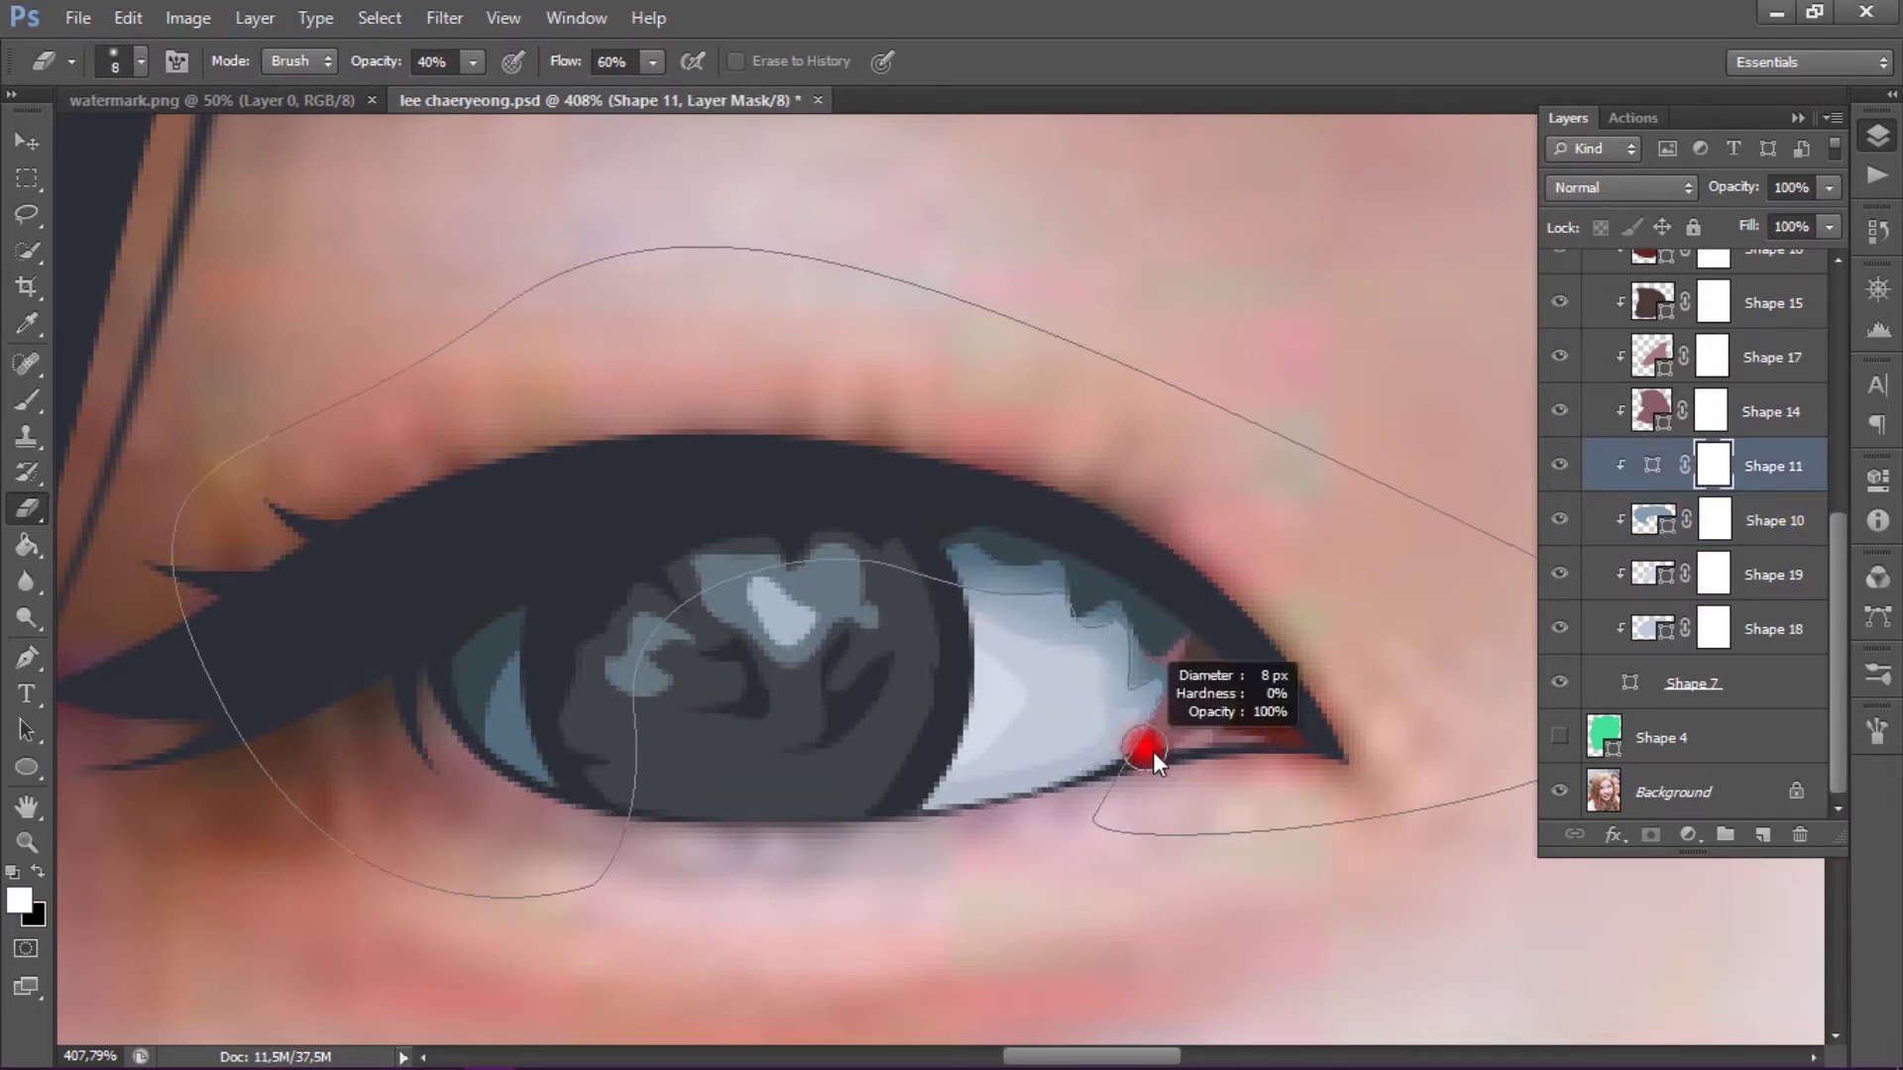
key(alt+bracketright)
drag(1165, 667, 1151, 677)
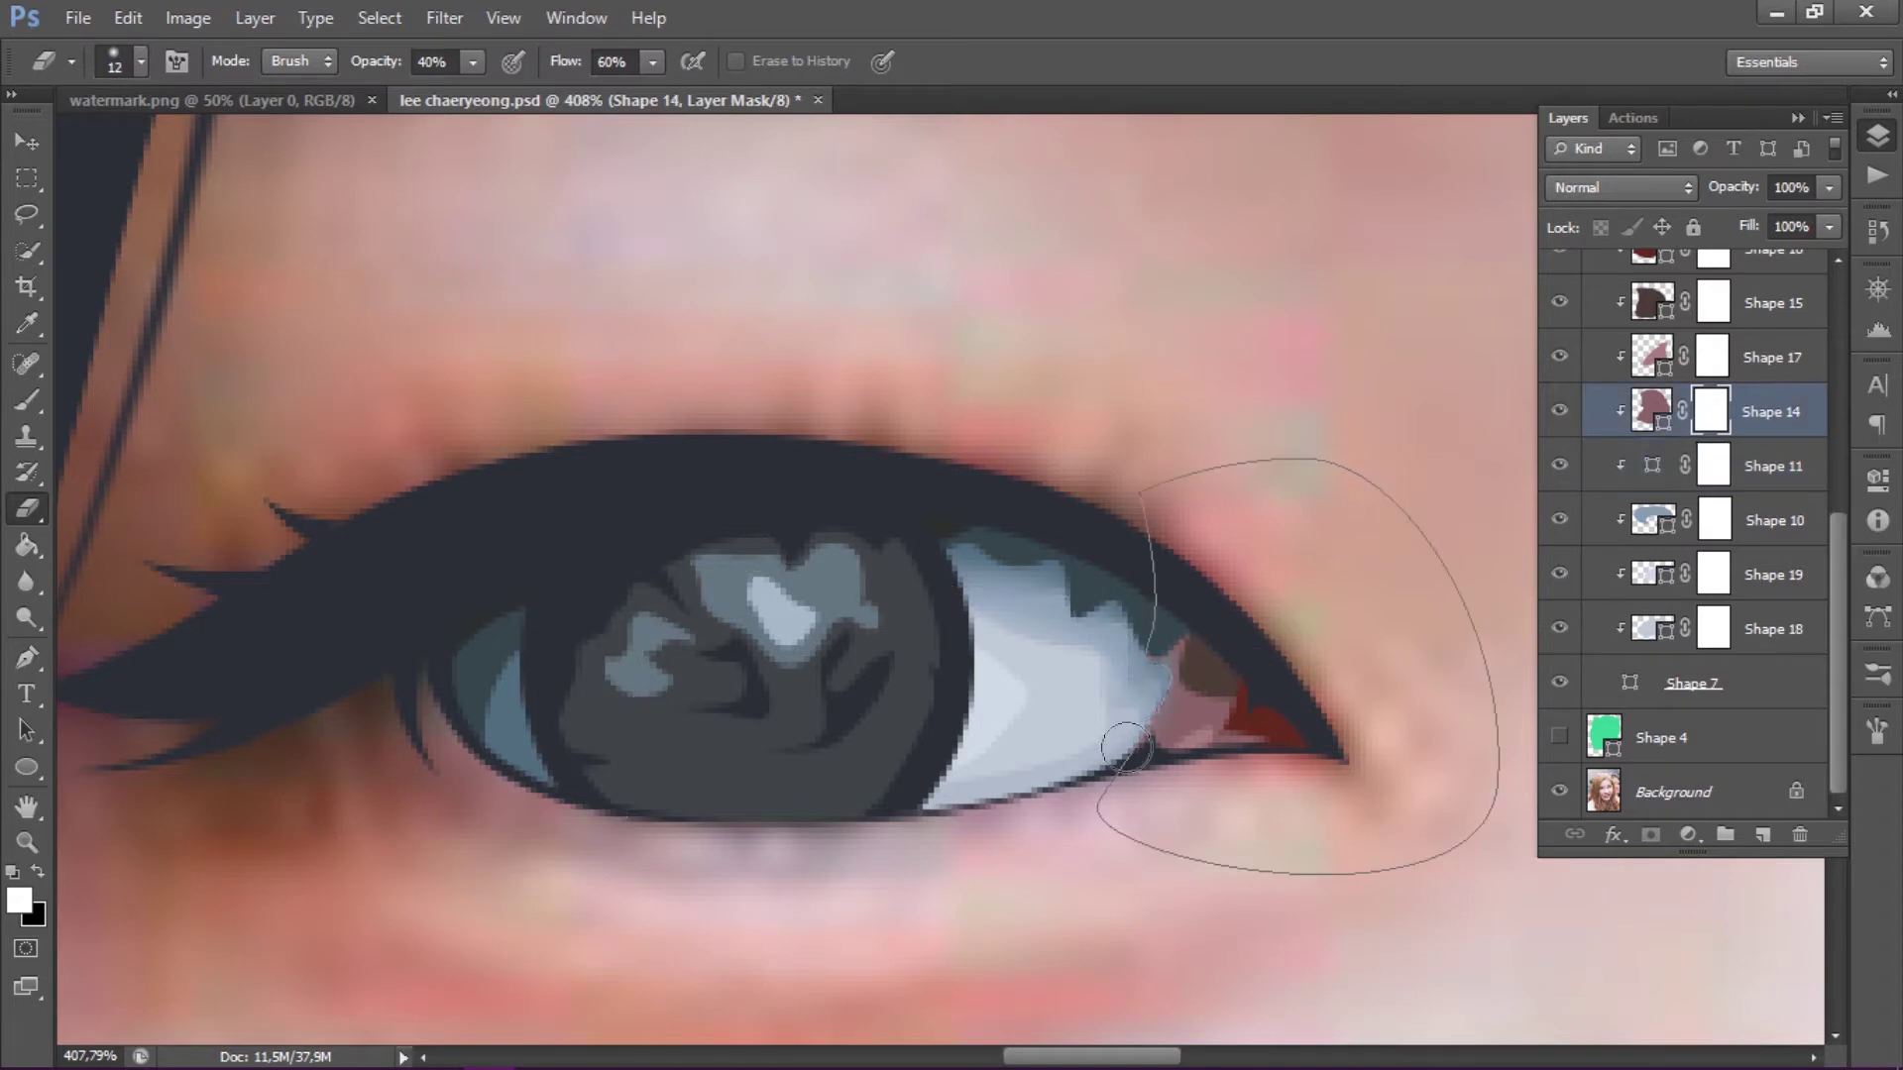
key(alt+bracketright)
key(alt+bracketright)
key(bracketleft)
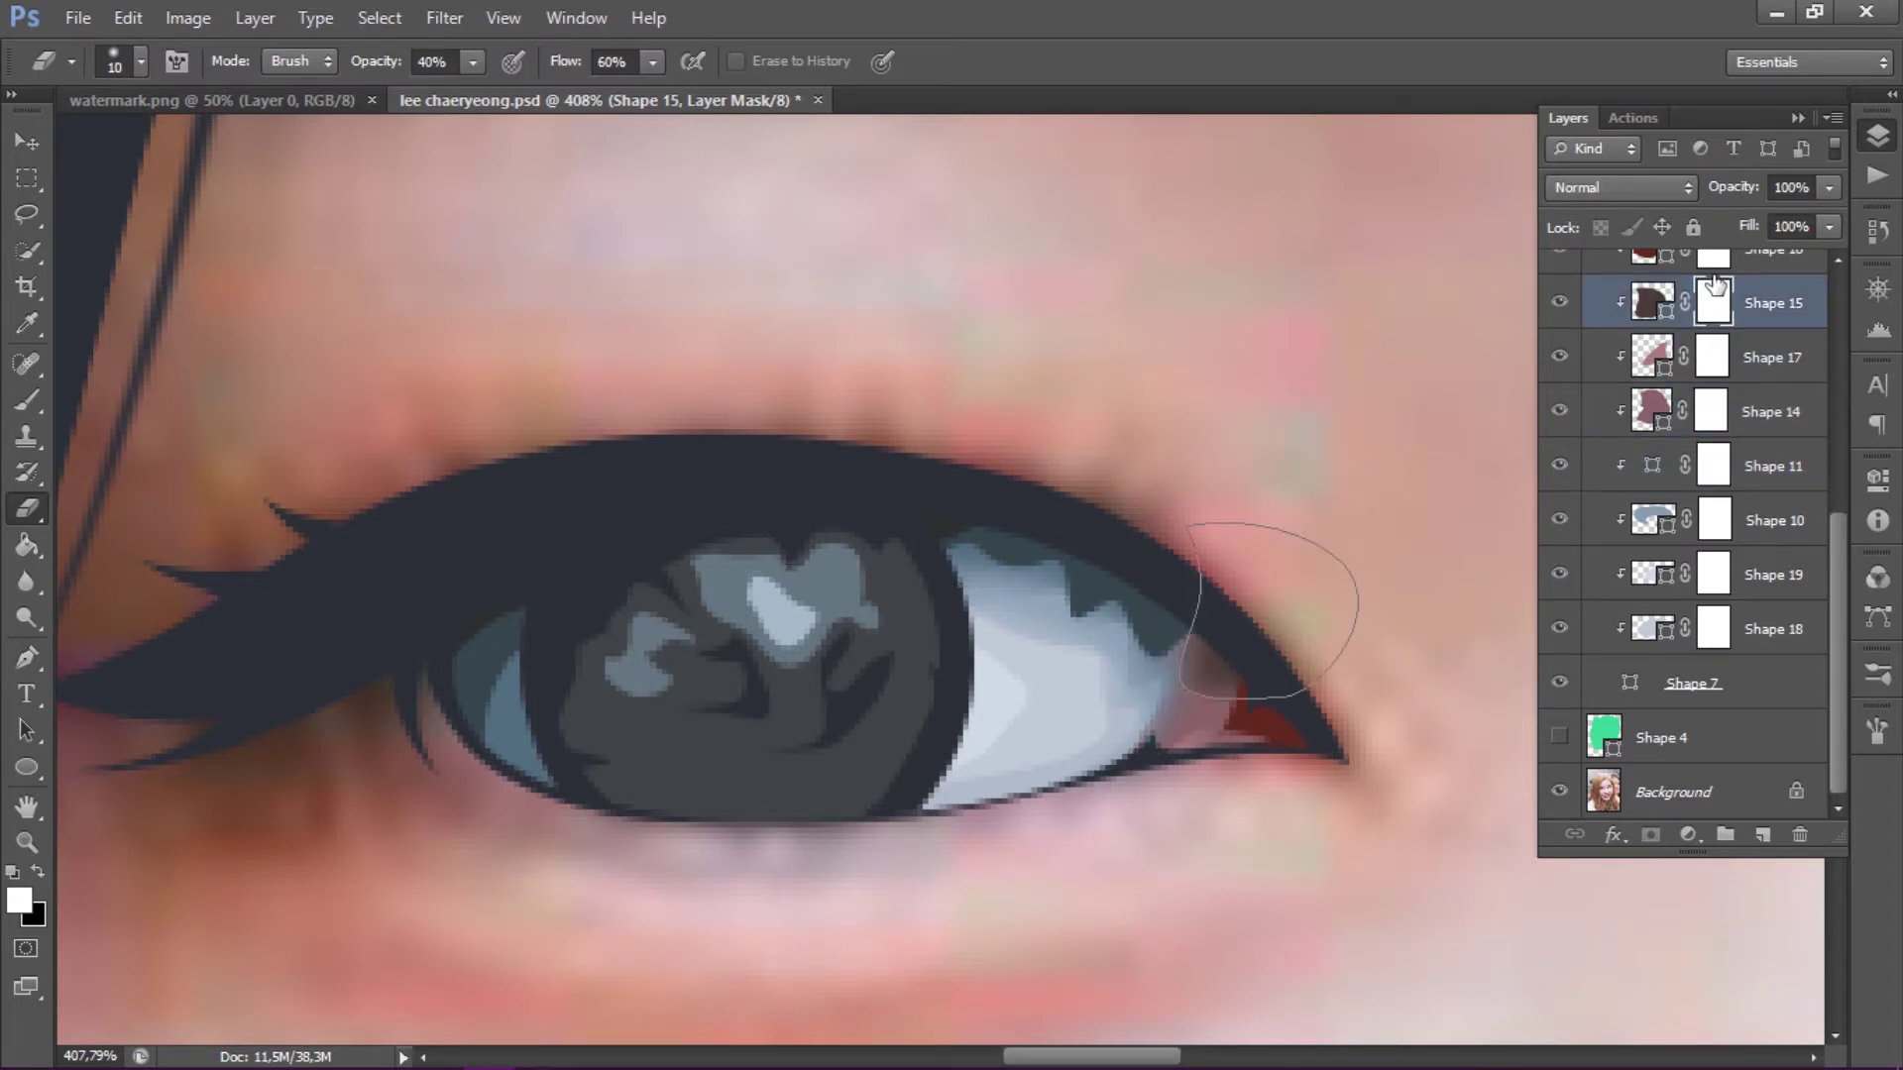
key(alt+bracketright)
key(alt+bracketright)
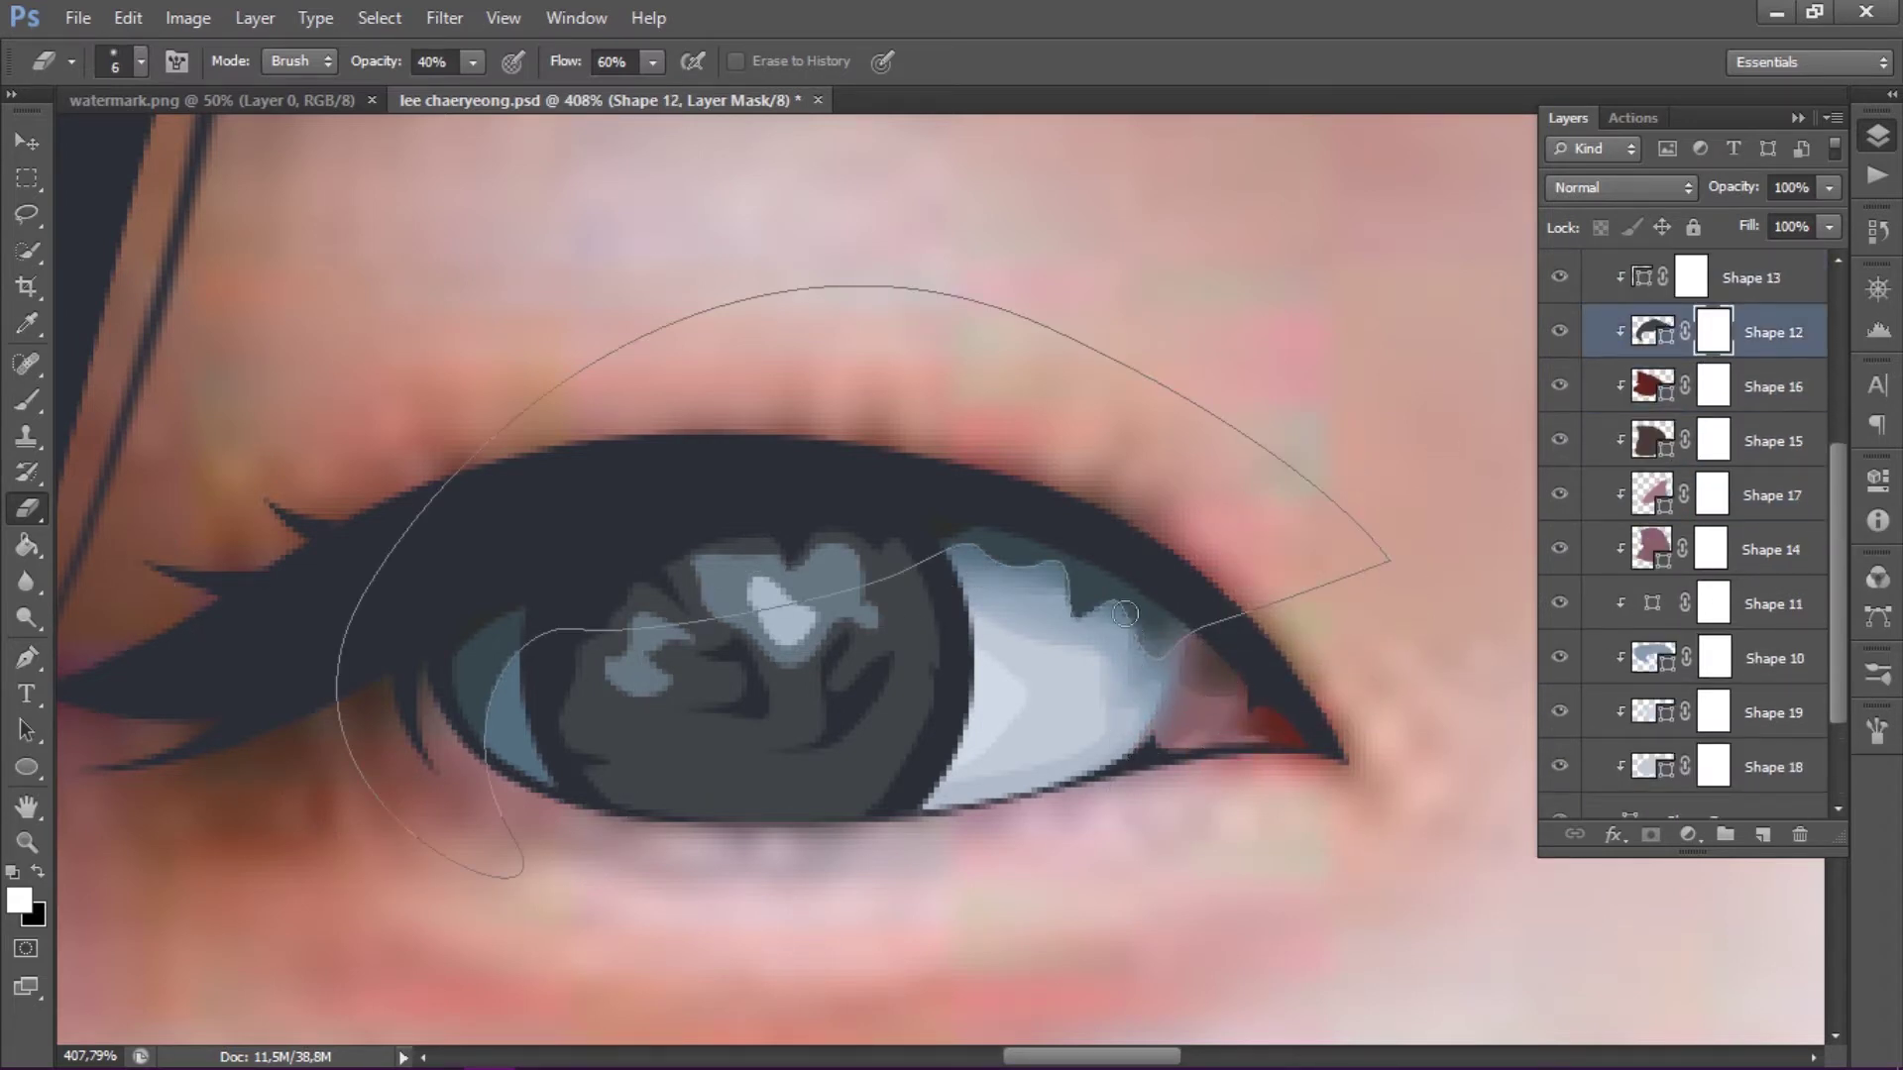
key(bracketright)
key(bracketright)
key(bracketright)
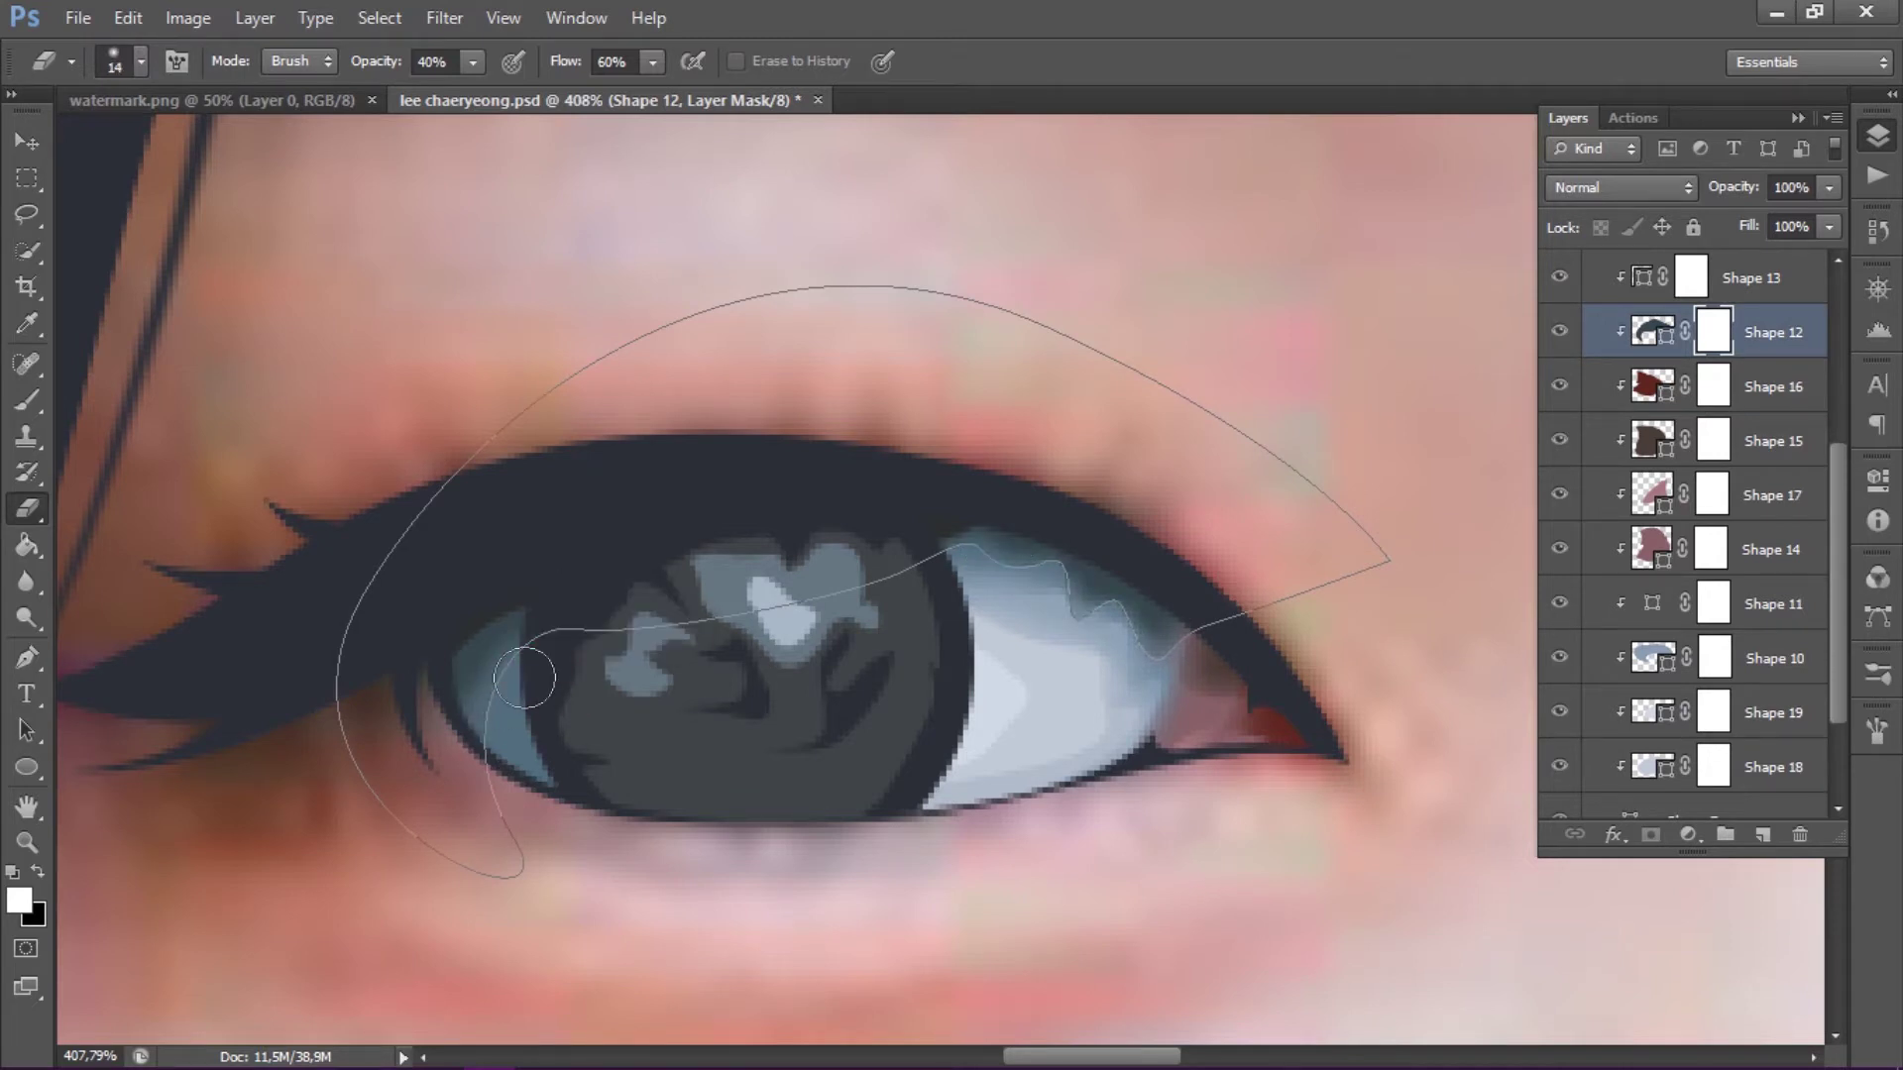
- Continue fading neighbouring iris masks up to the Shape 19 mask
key(alt+bracketleft)
key(alt+bracketleft)
key(alt+bracketleft)
key(alt+bracketleft)
key(alt+bracketright)
key(alt+bracketright)
key(alt+bracketright)
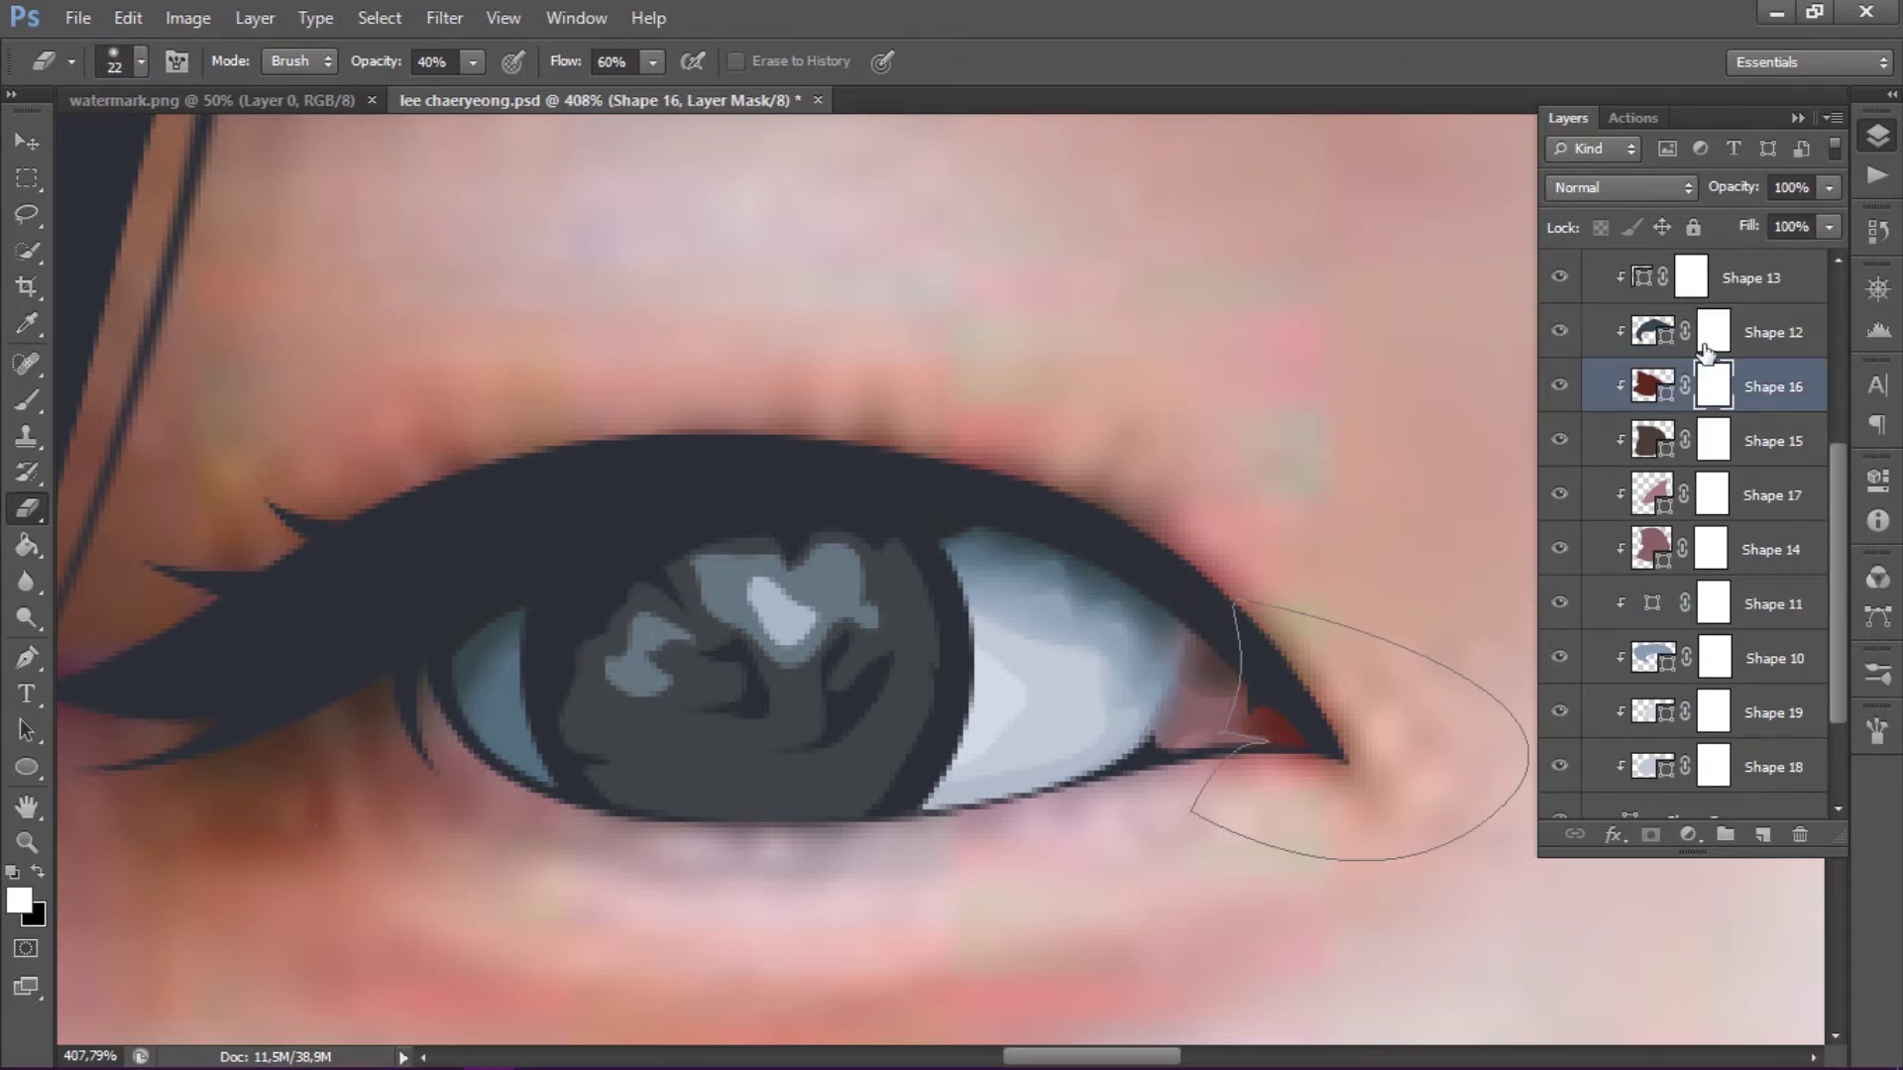
key(alt+bracketright)
key(alt+bracketright)
key(bracketright)
key(bracketright)
alt+scroll(1190, 734, down, 1)
key(alt+bracketleft)
key(alt+bracketleft)
key(alt+bracketleft)
key(alt+bracketleft)
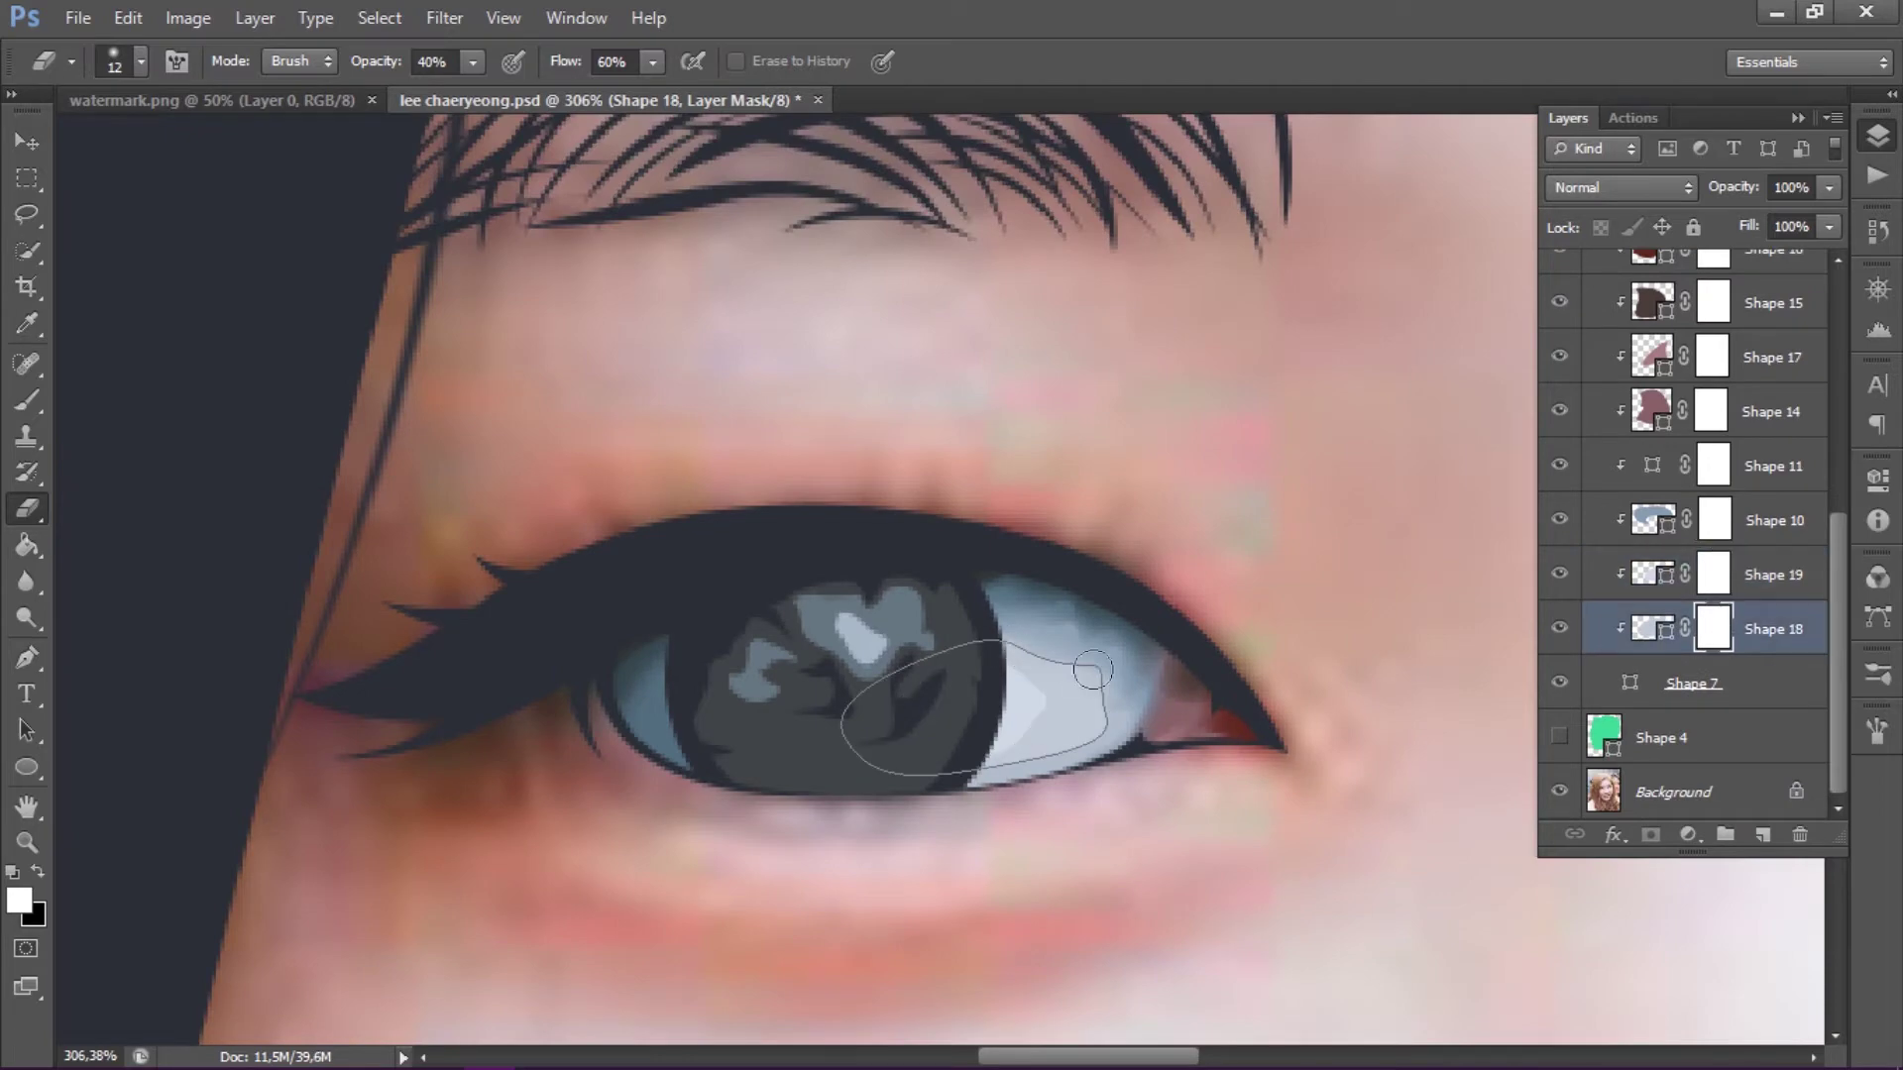
key(alt+bracketright)
alt+scroll(1018, 758, down, 5)
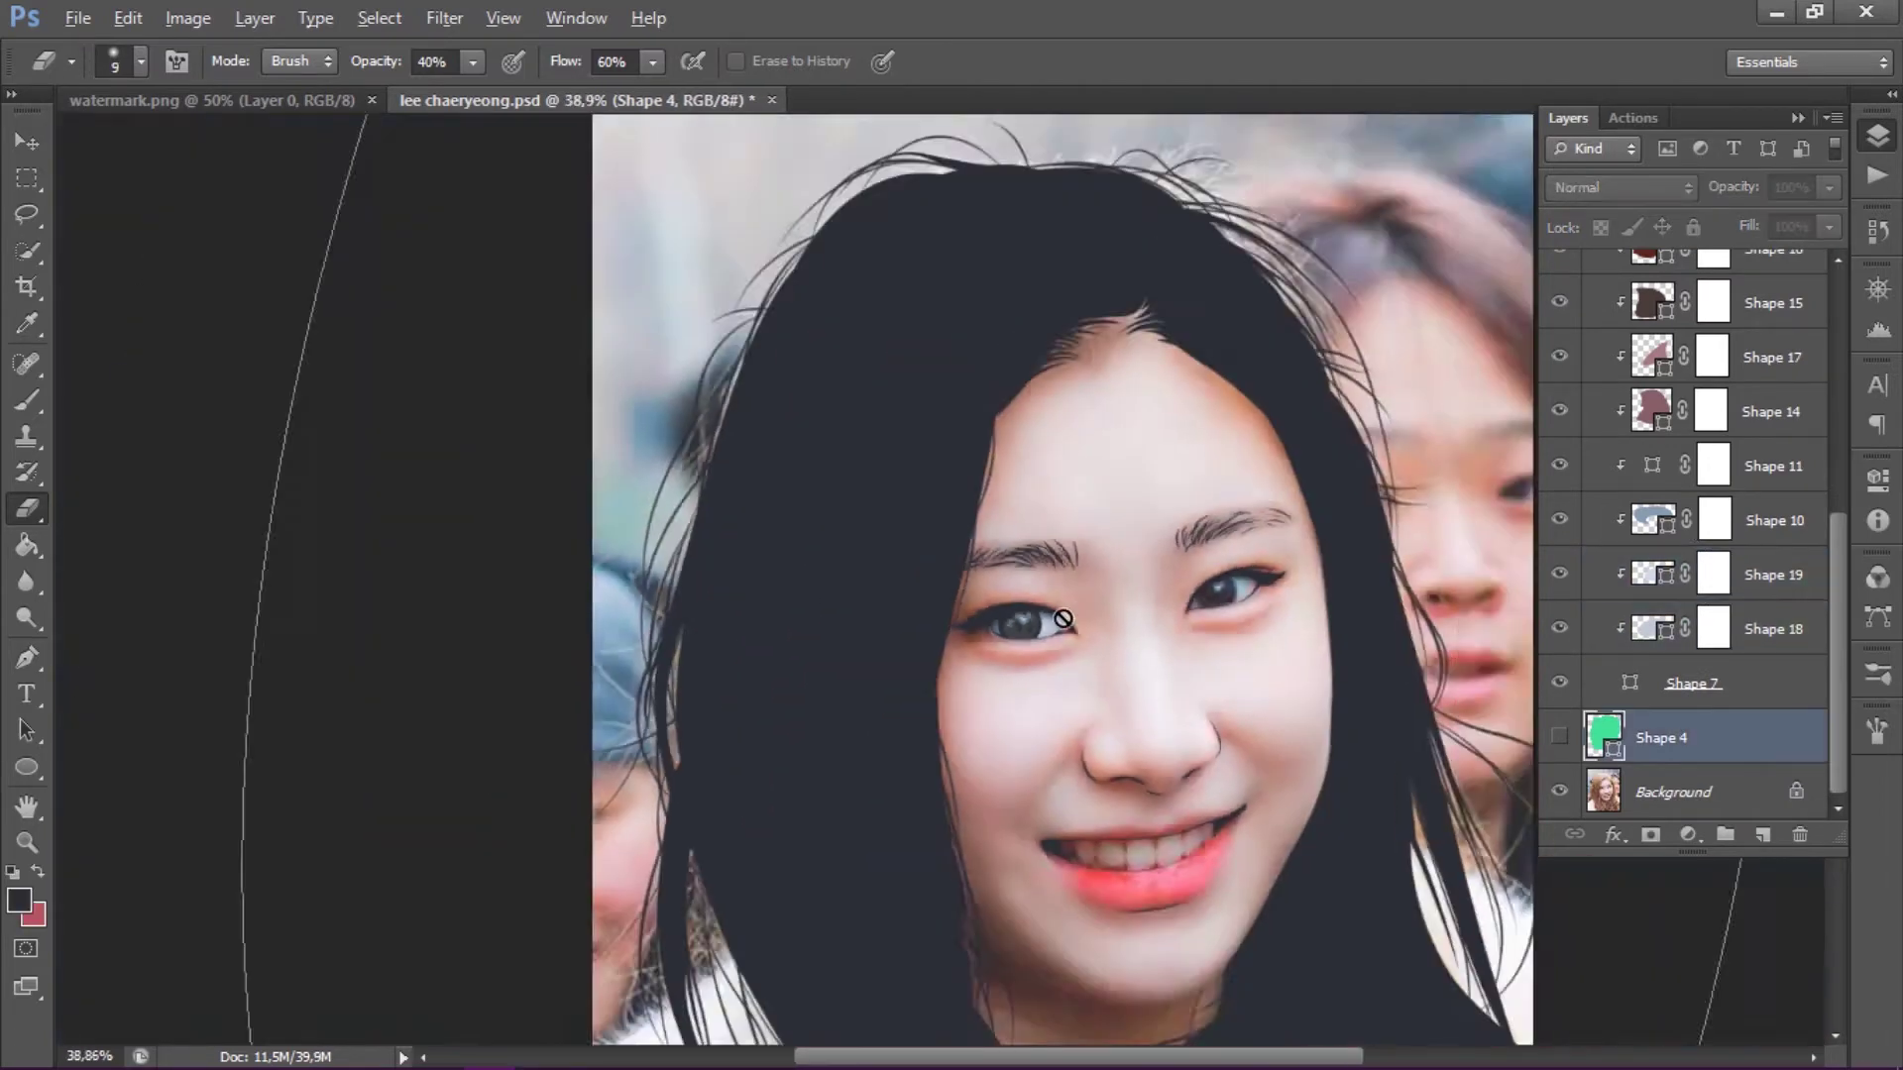
alt+scroll(1030, 693, up, 6)
key(alt+bracketright)
key(alt+bracketright)
key(alt+bracketright)
alt+scroll(832, 674, up, 2)
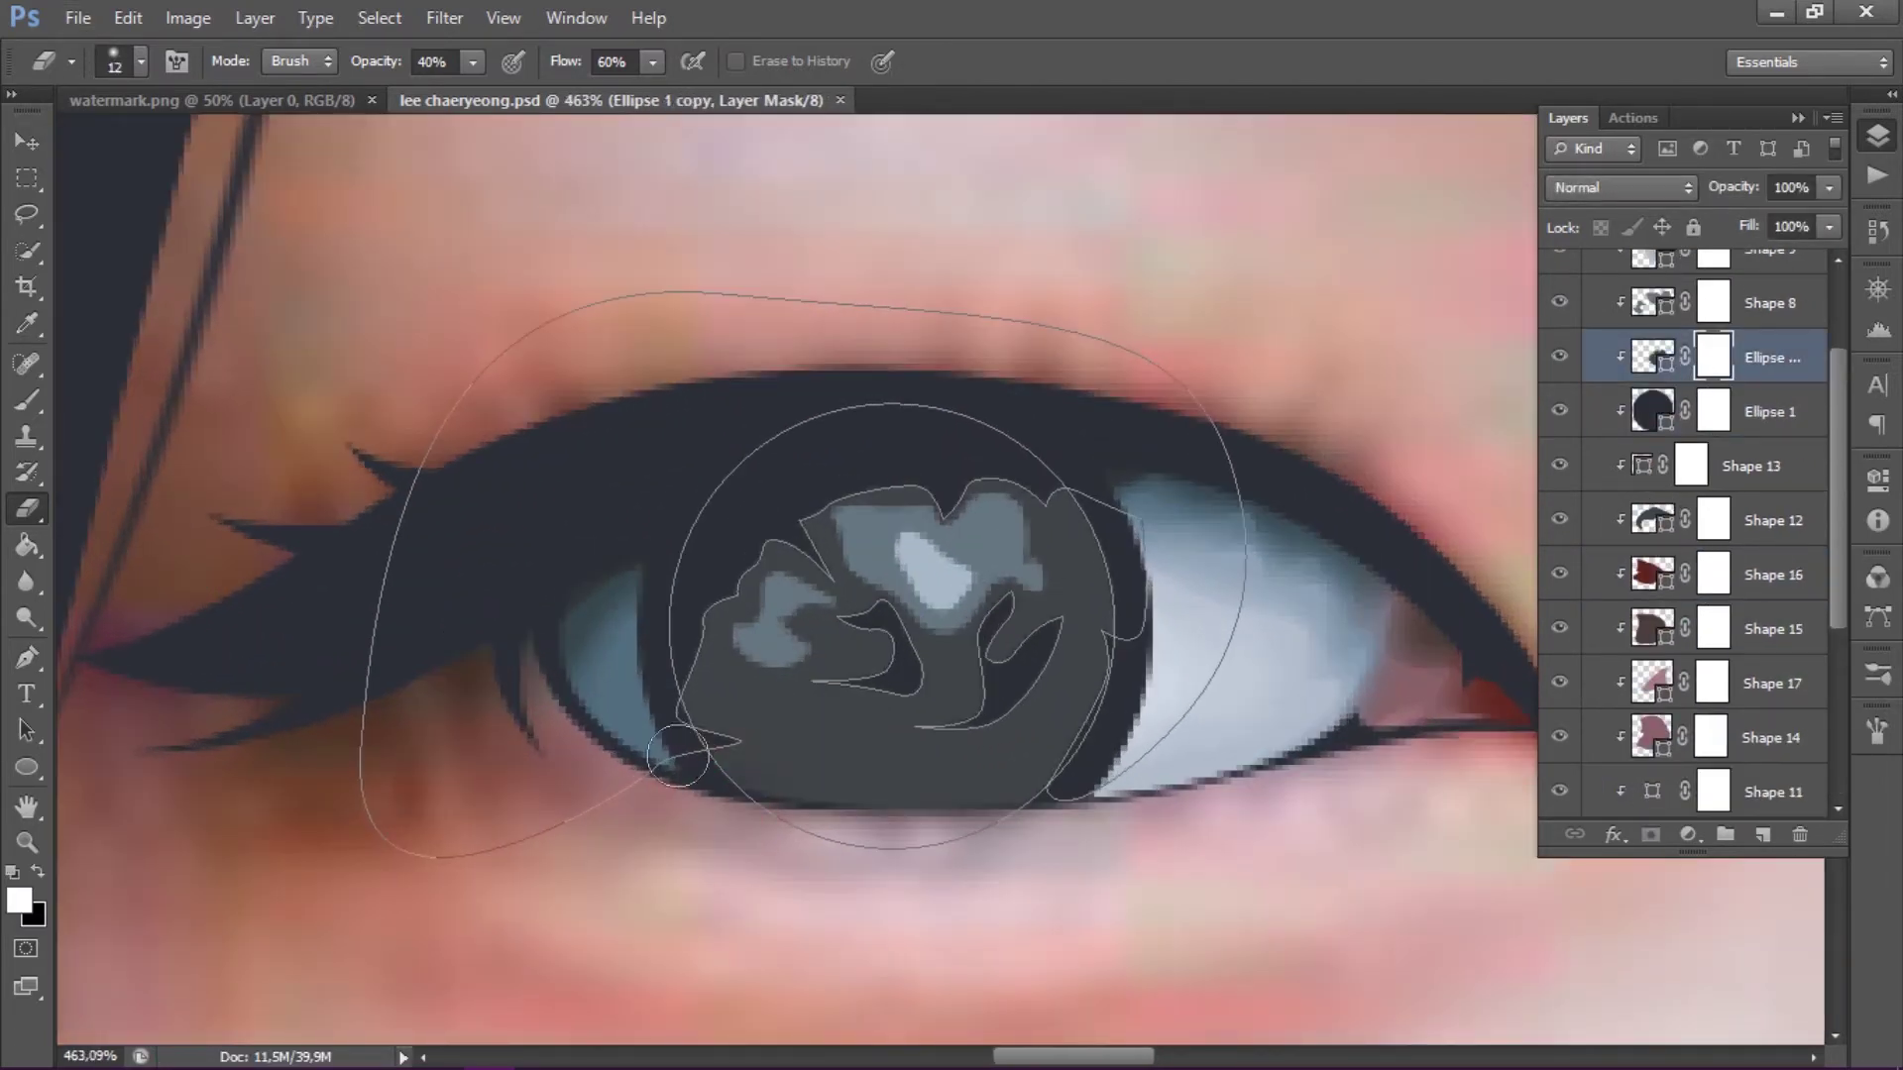
- Finely erase the iris shading edges on the Shape 8 mask with a small eraser
key(bracketleft)
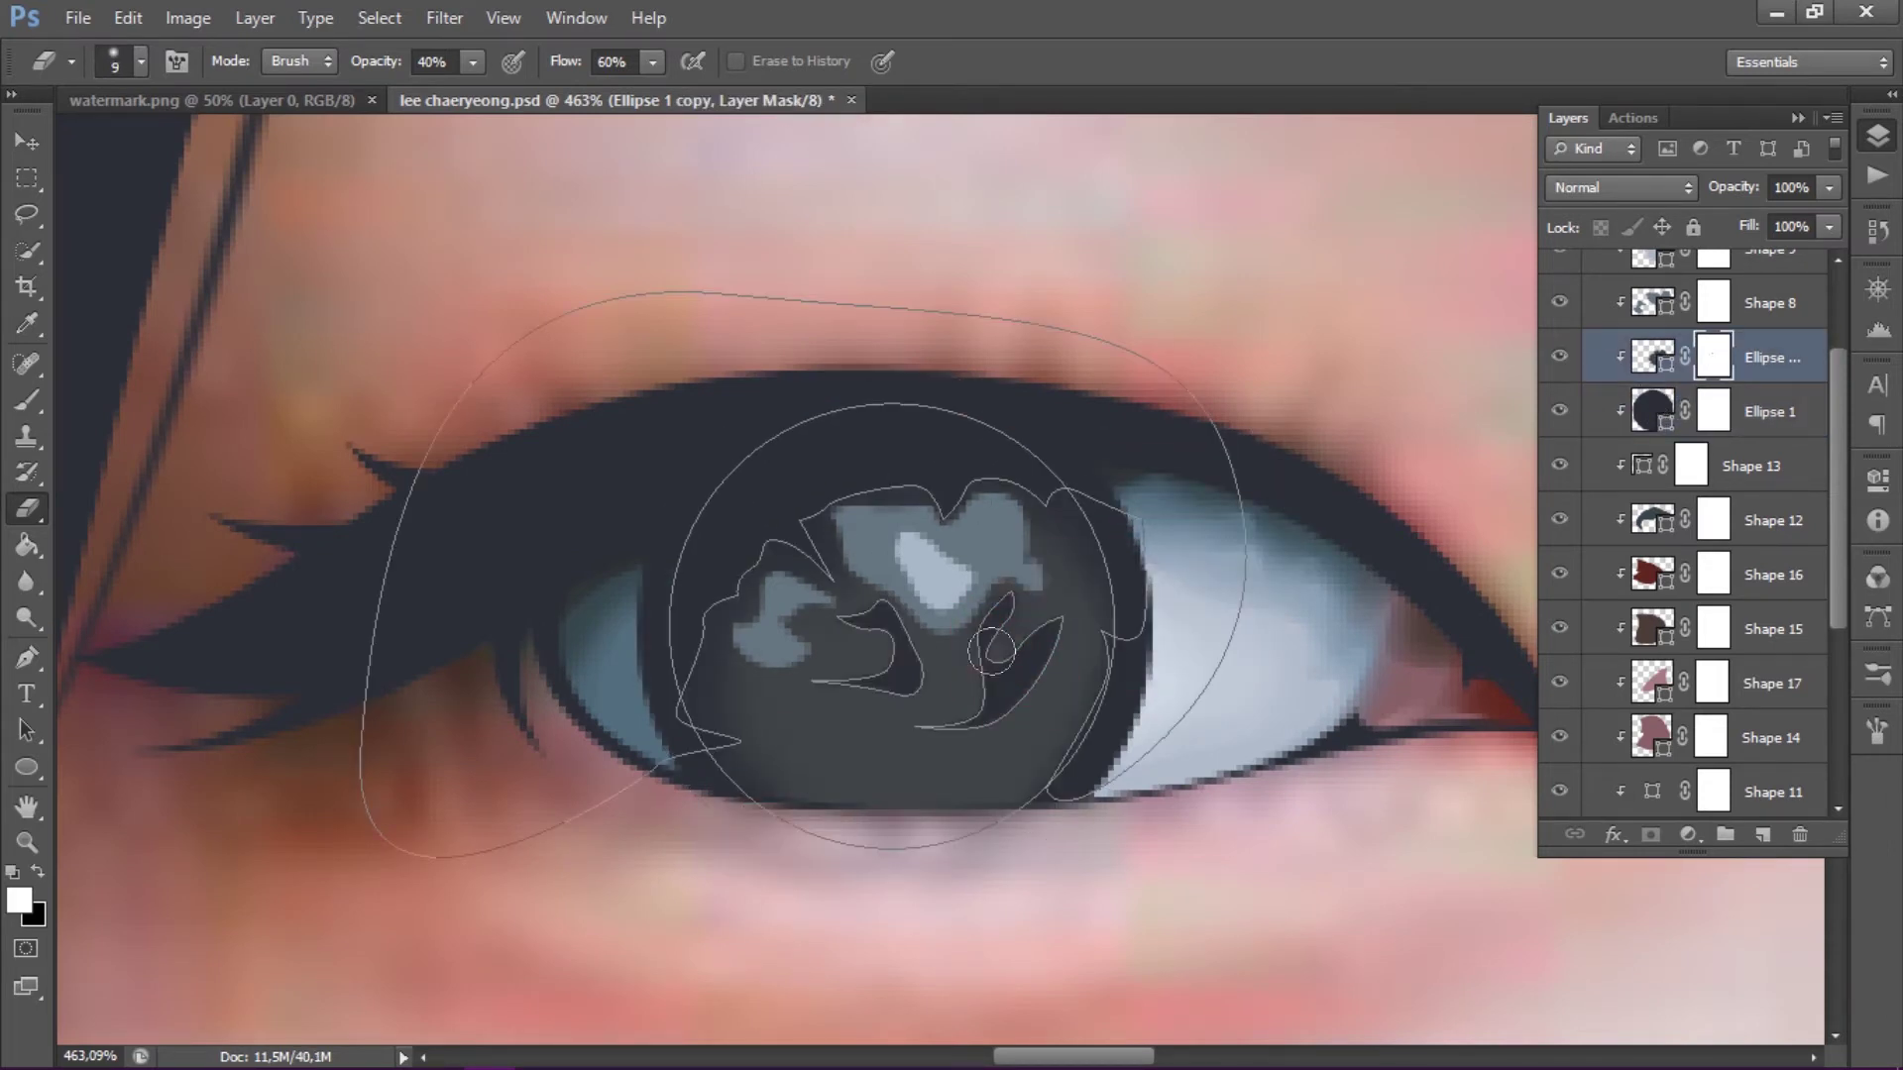
mouse_move(1051, 684)
mouse_down()
mouse_move(850, 683)
mouse_move(880, 705)
mouse_up()
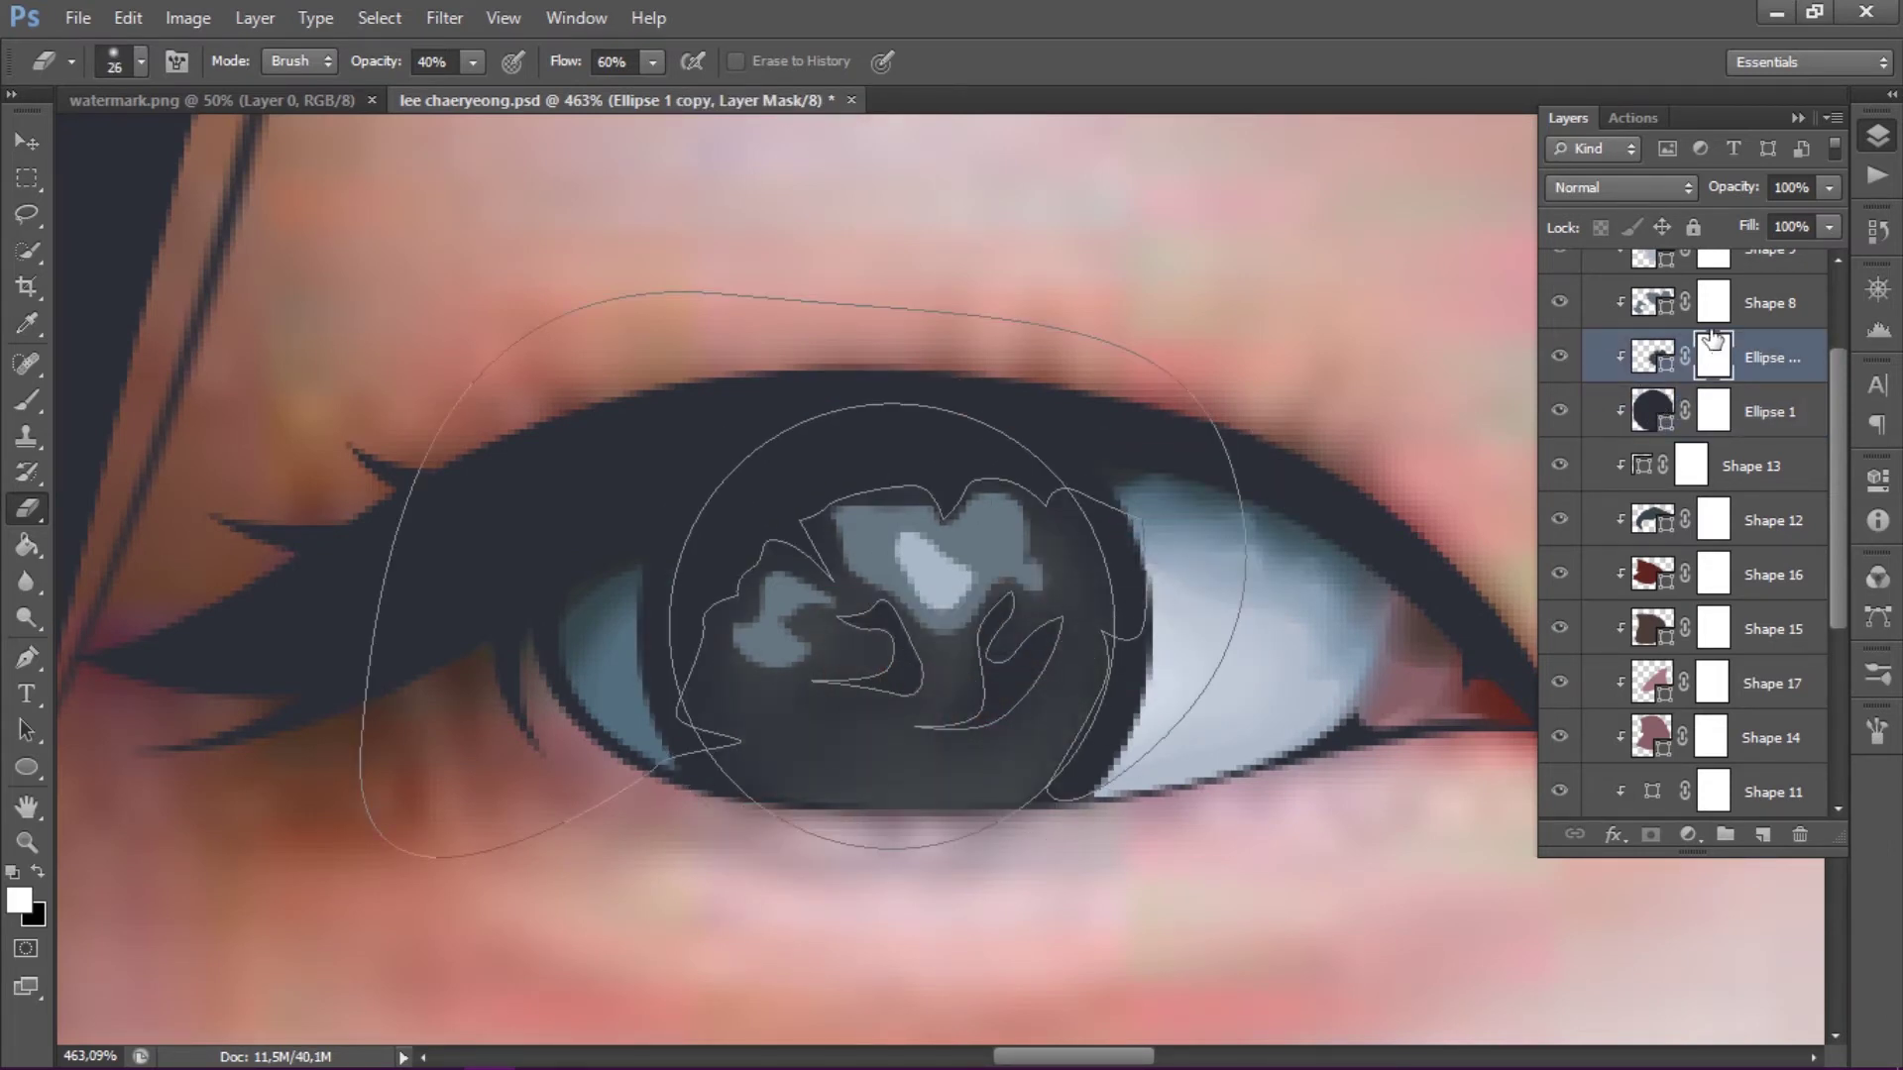
key(alt+bracketright)
drag(807, 624, 830, 614)
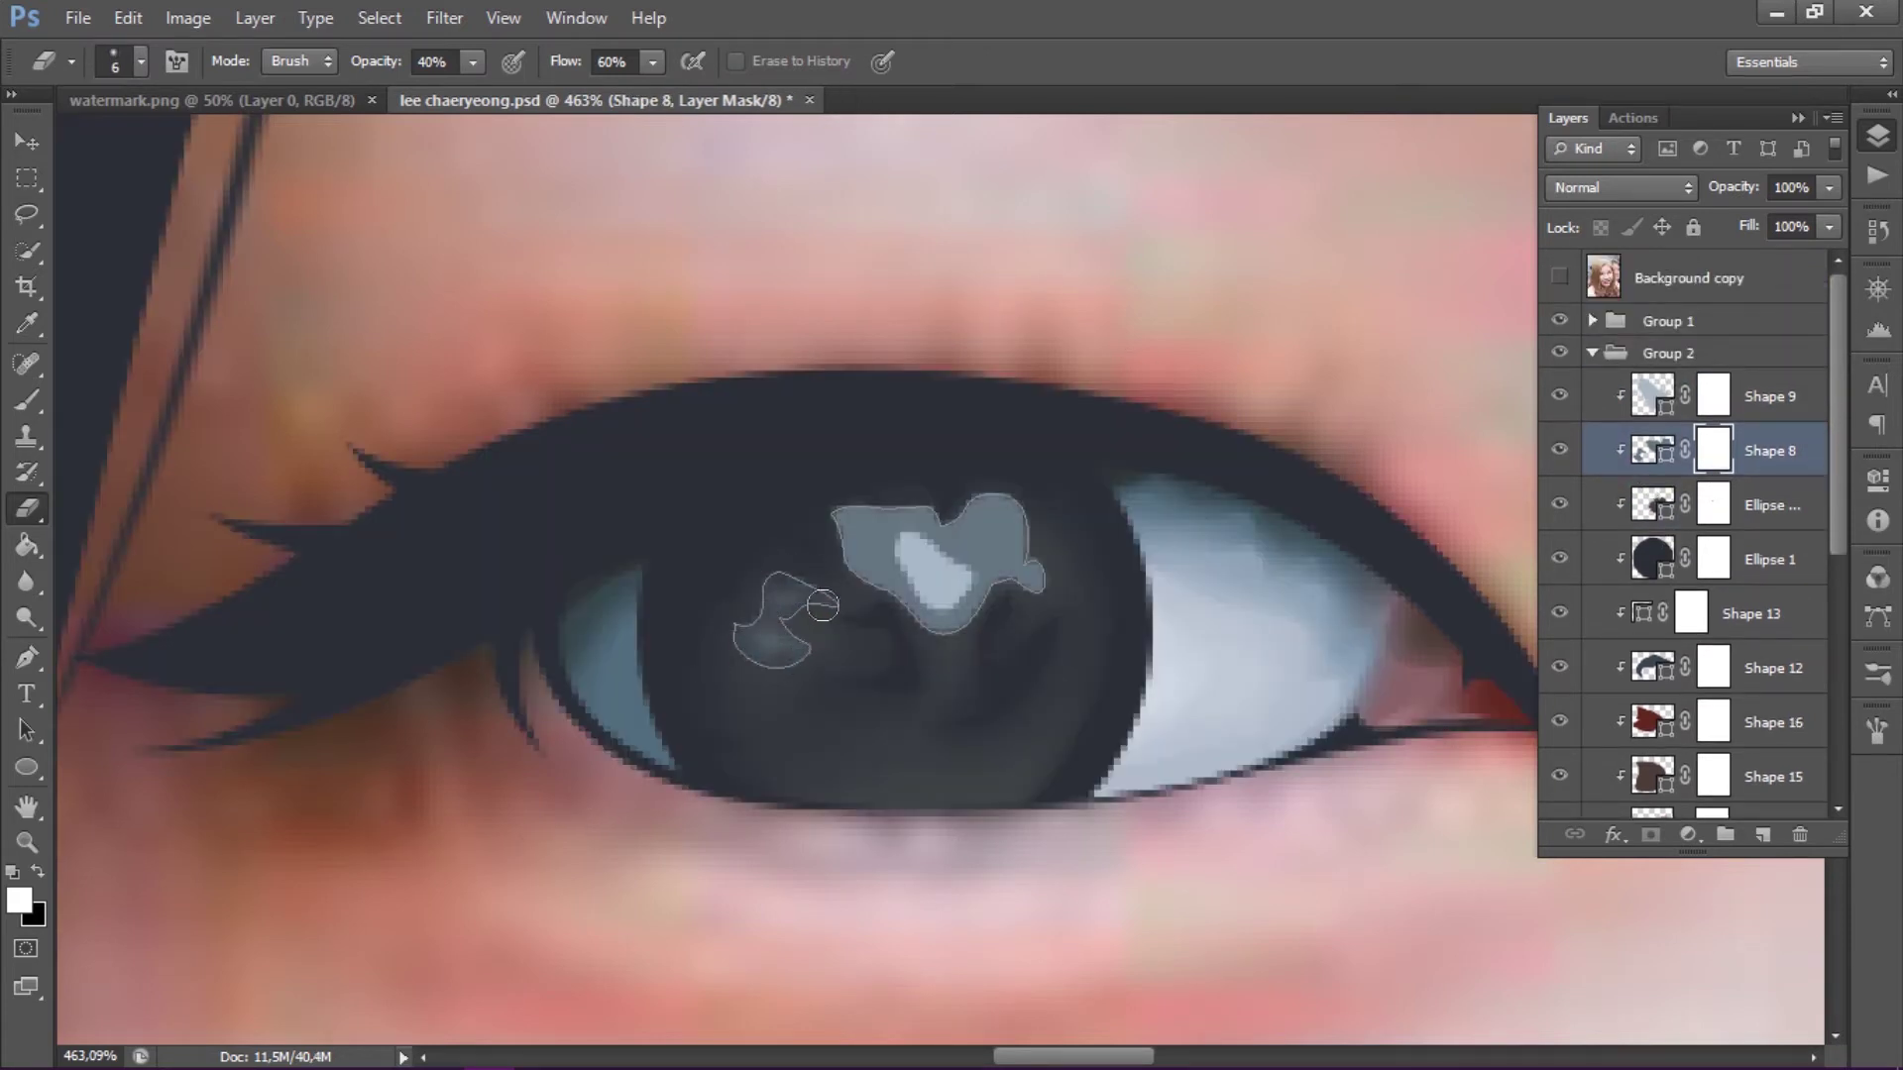
key(alt+bracketright)
key(alt+bracketleft)
key(bracketright)
key(bracketright)
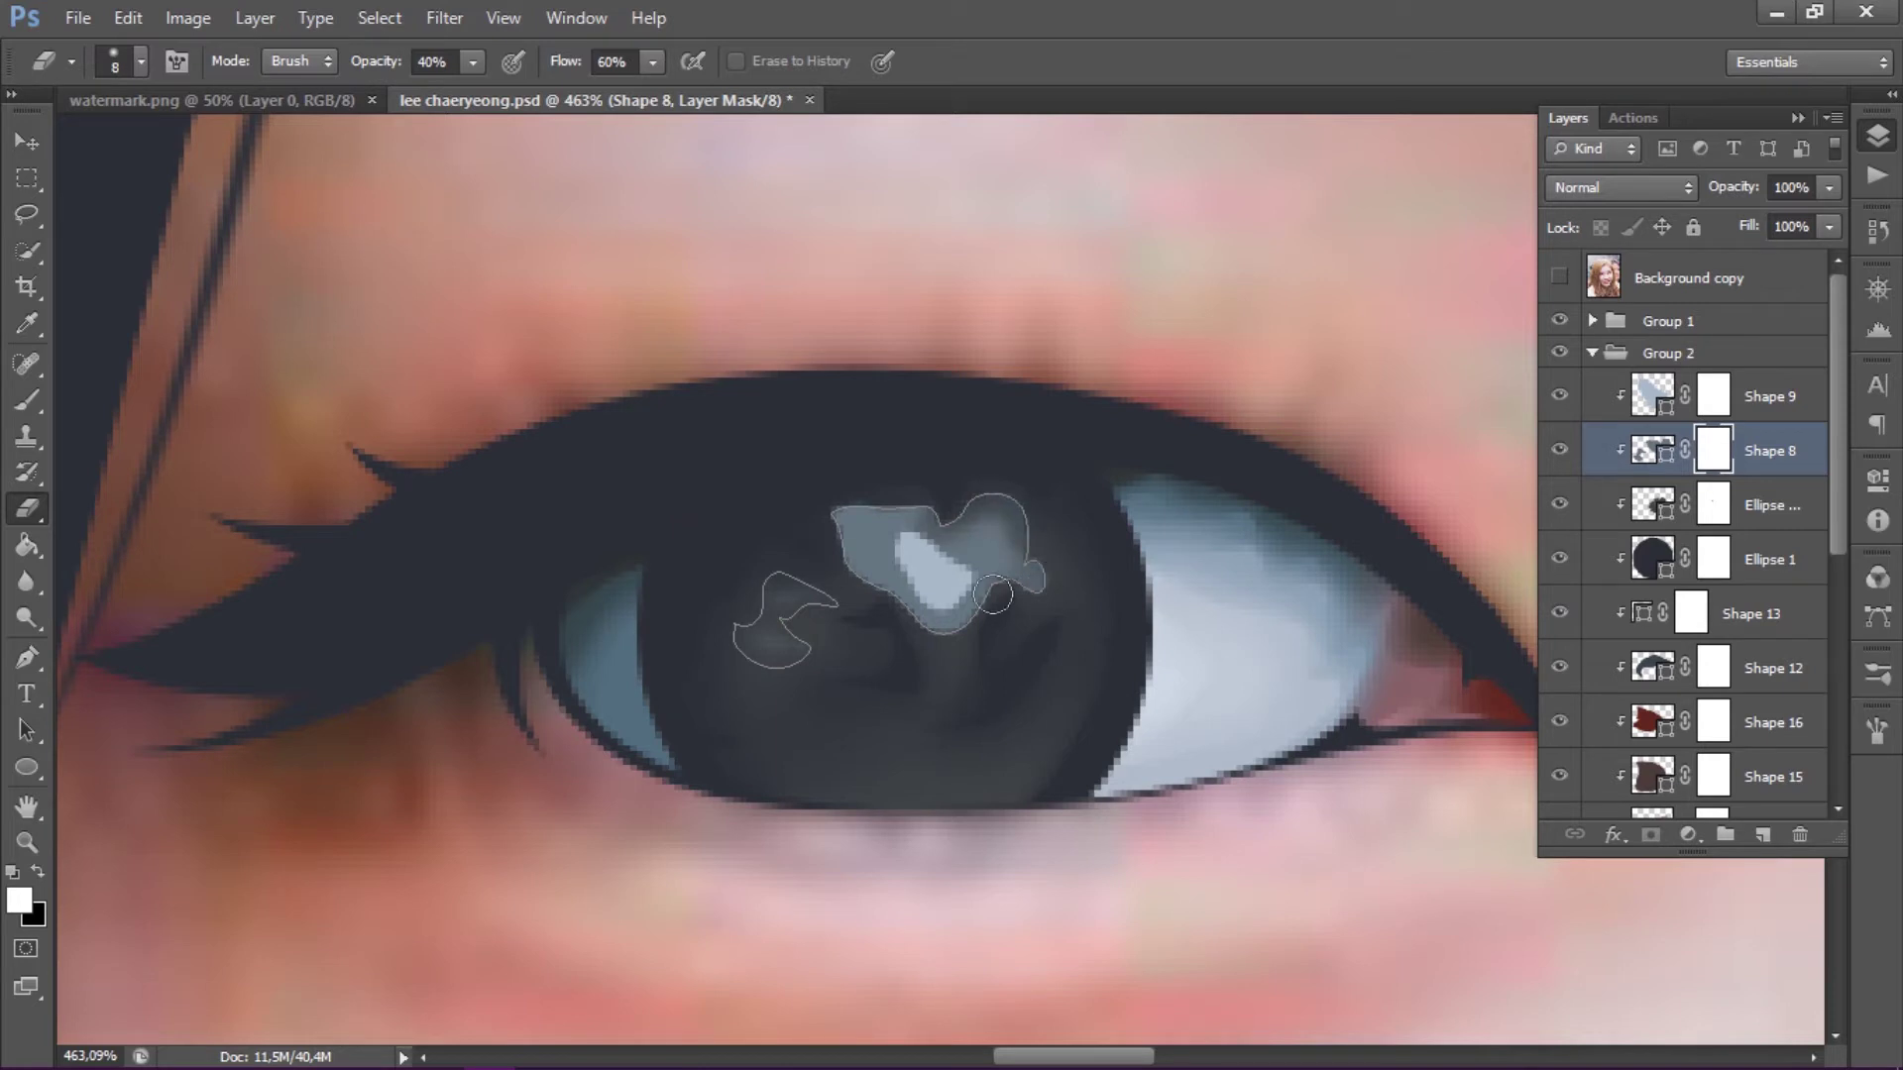
key(bracketleft)
key(bracketleft)
key(bracketleft)
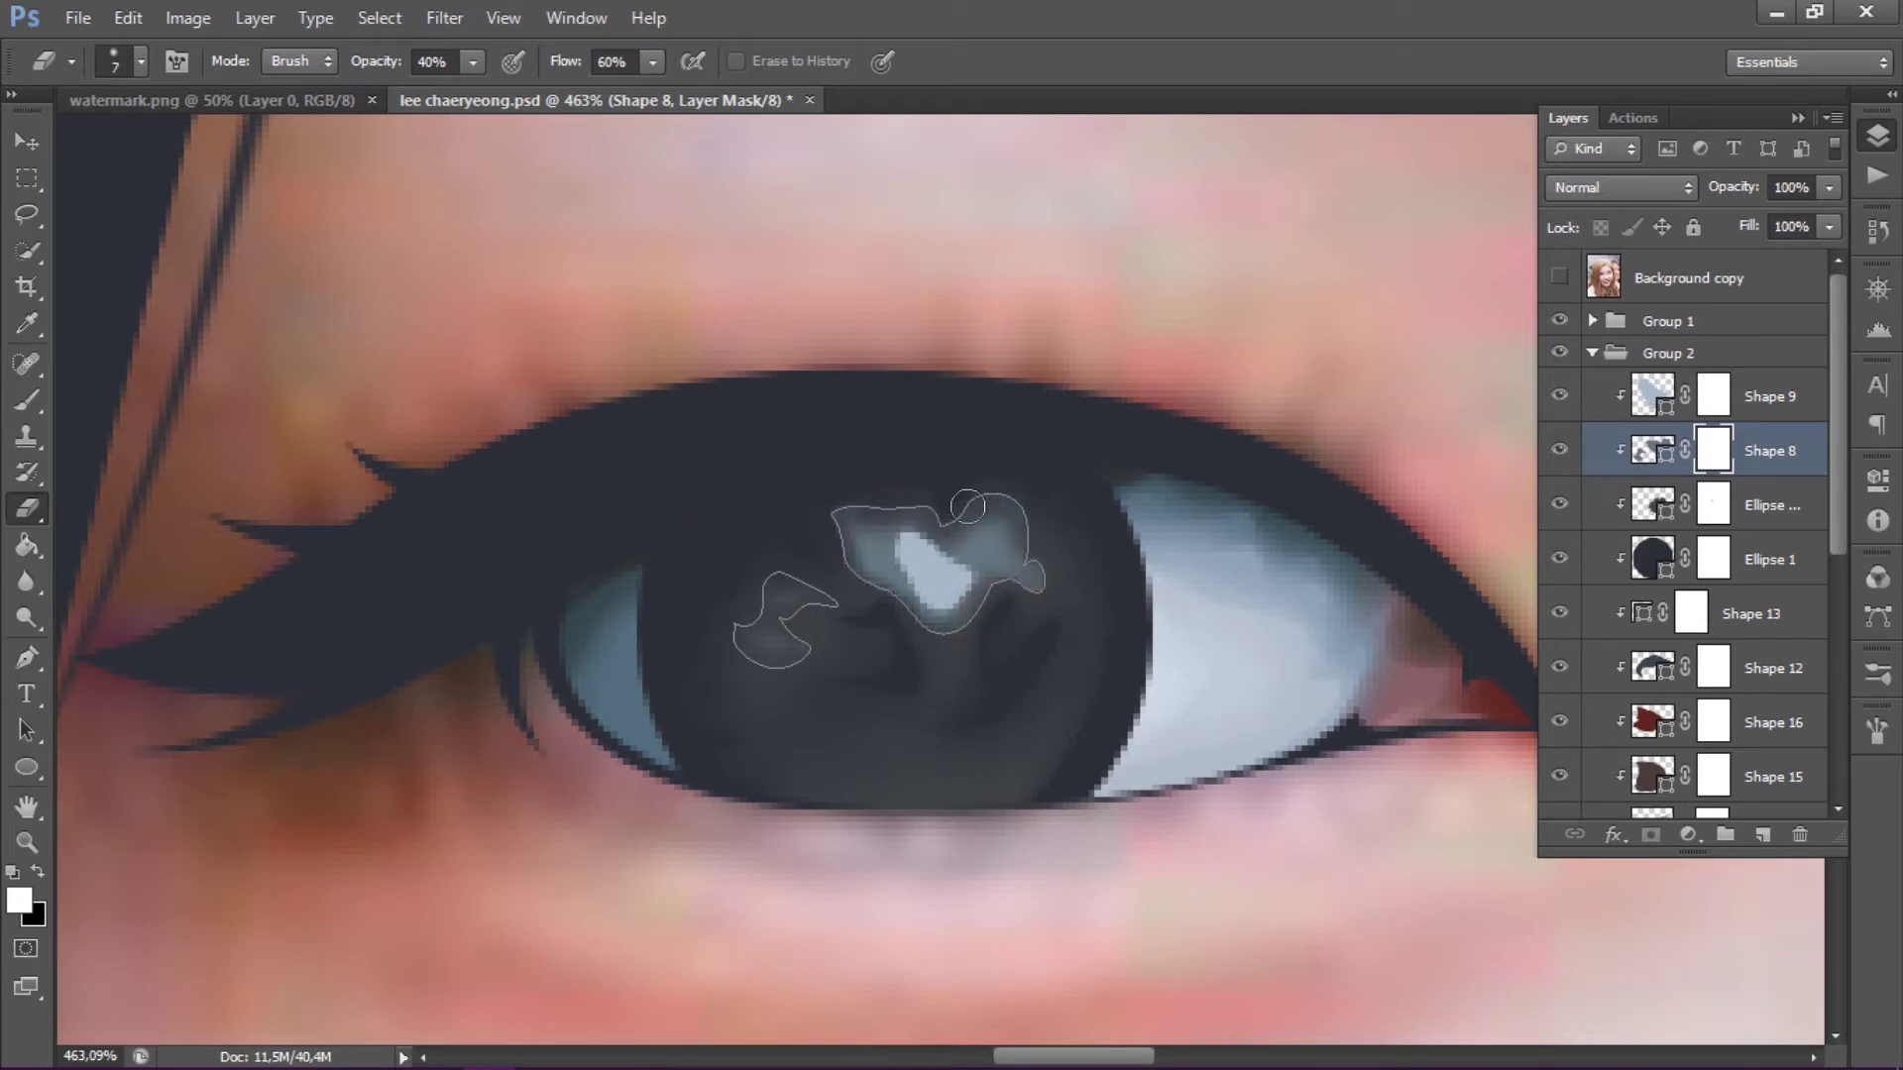
- Soften the Shape 9 shading and the iris's right edge, touching up the mask with the brush
key(alt+bracketright)
drag(905, 581, 892, 585)
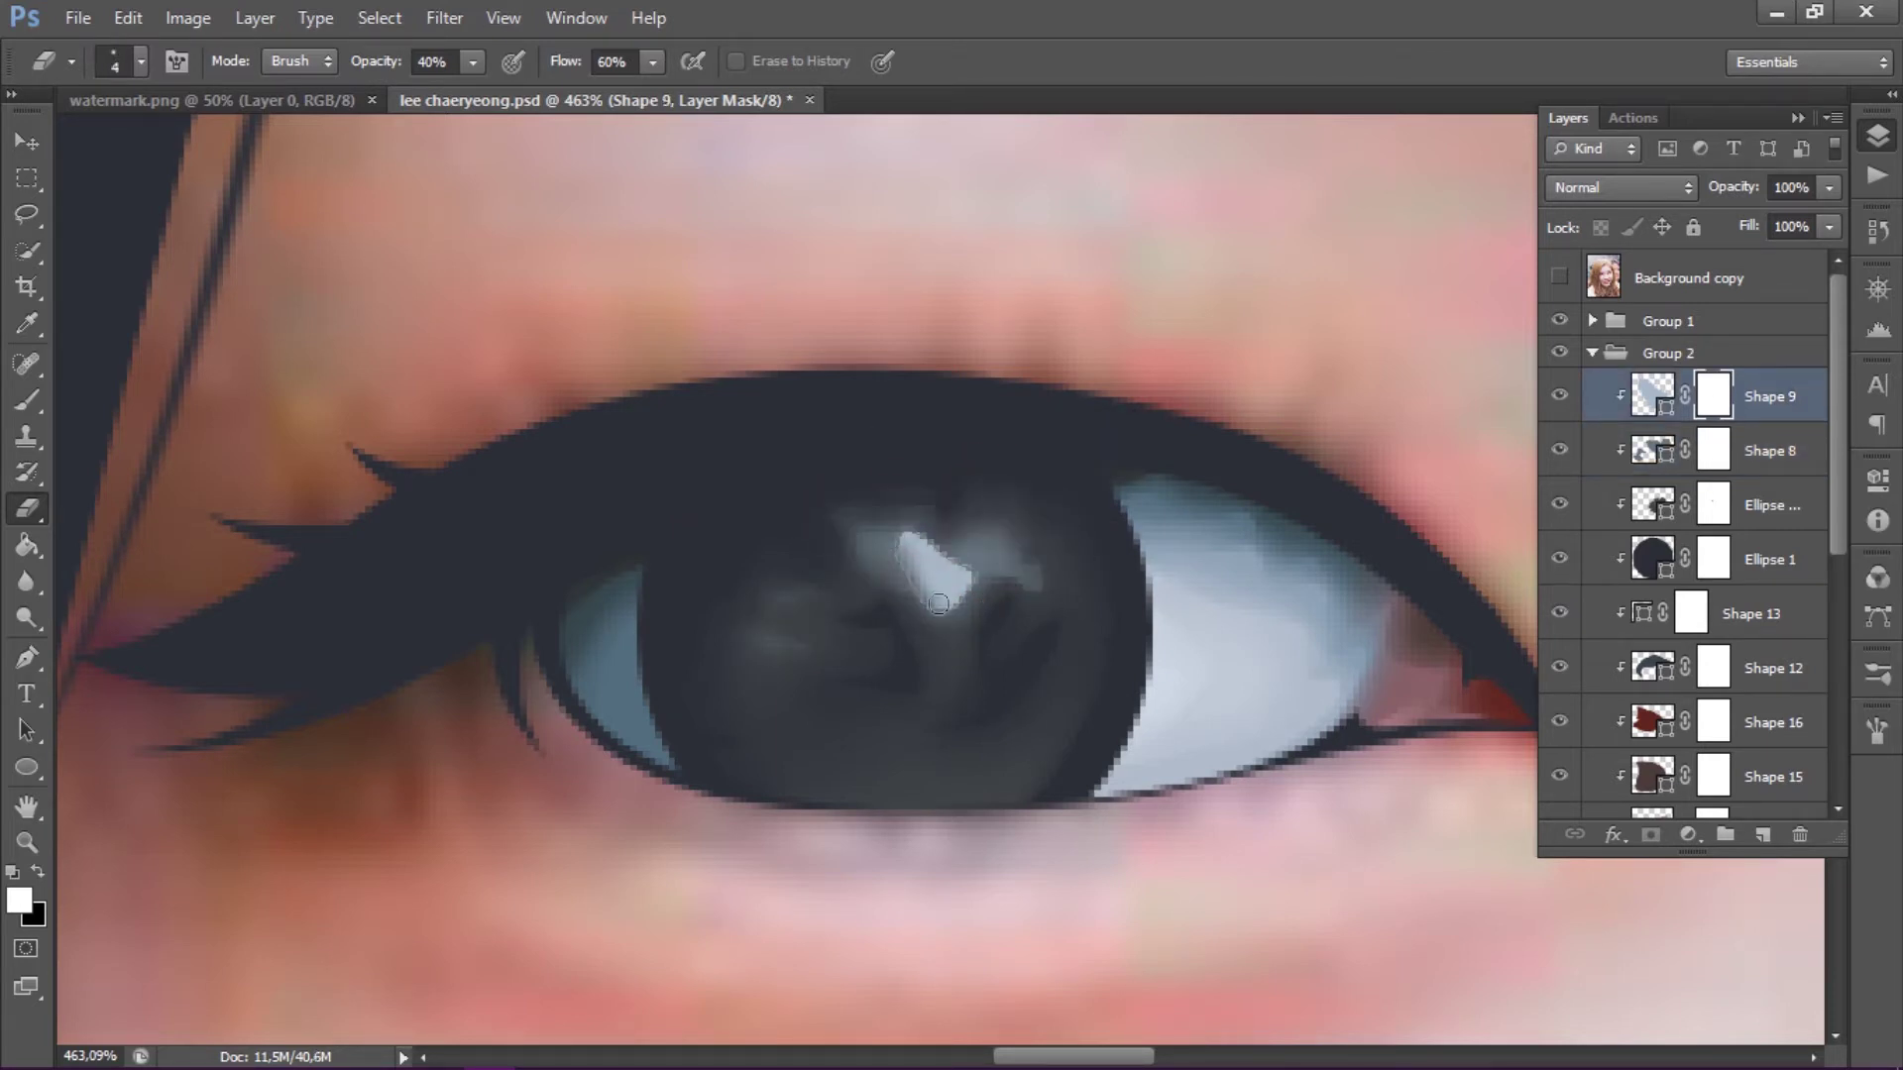
key(alt+bracketleft)
key(alt+bracketleft)
key(alt+bracketleft)
key(alt+bracketleft)
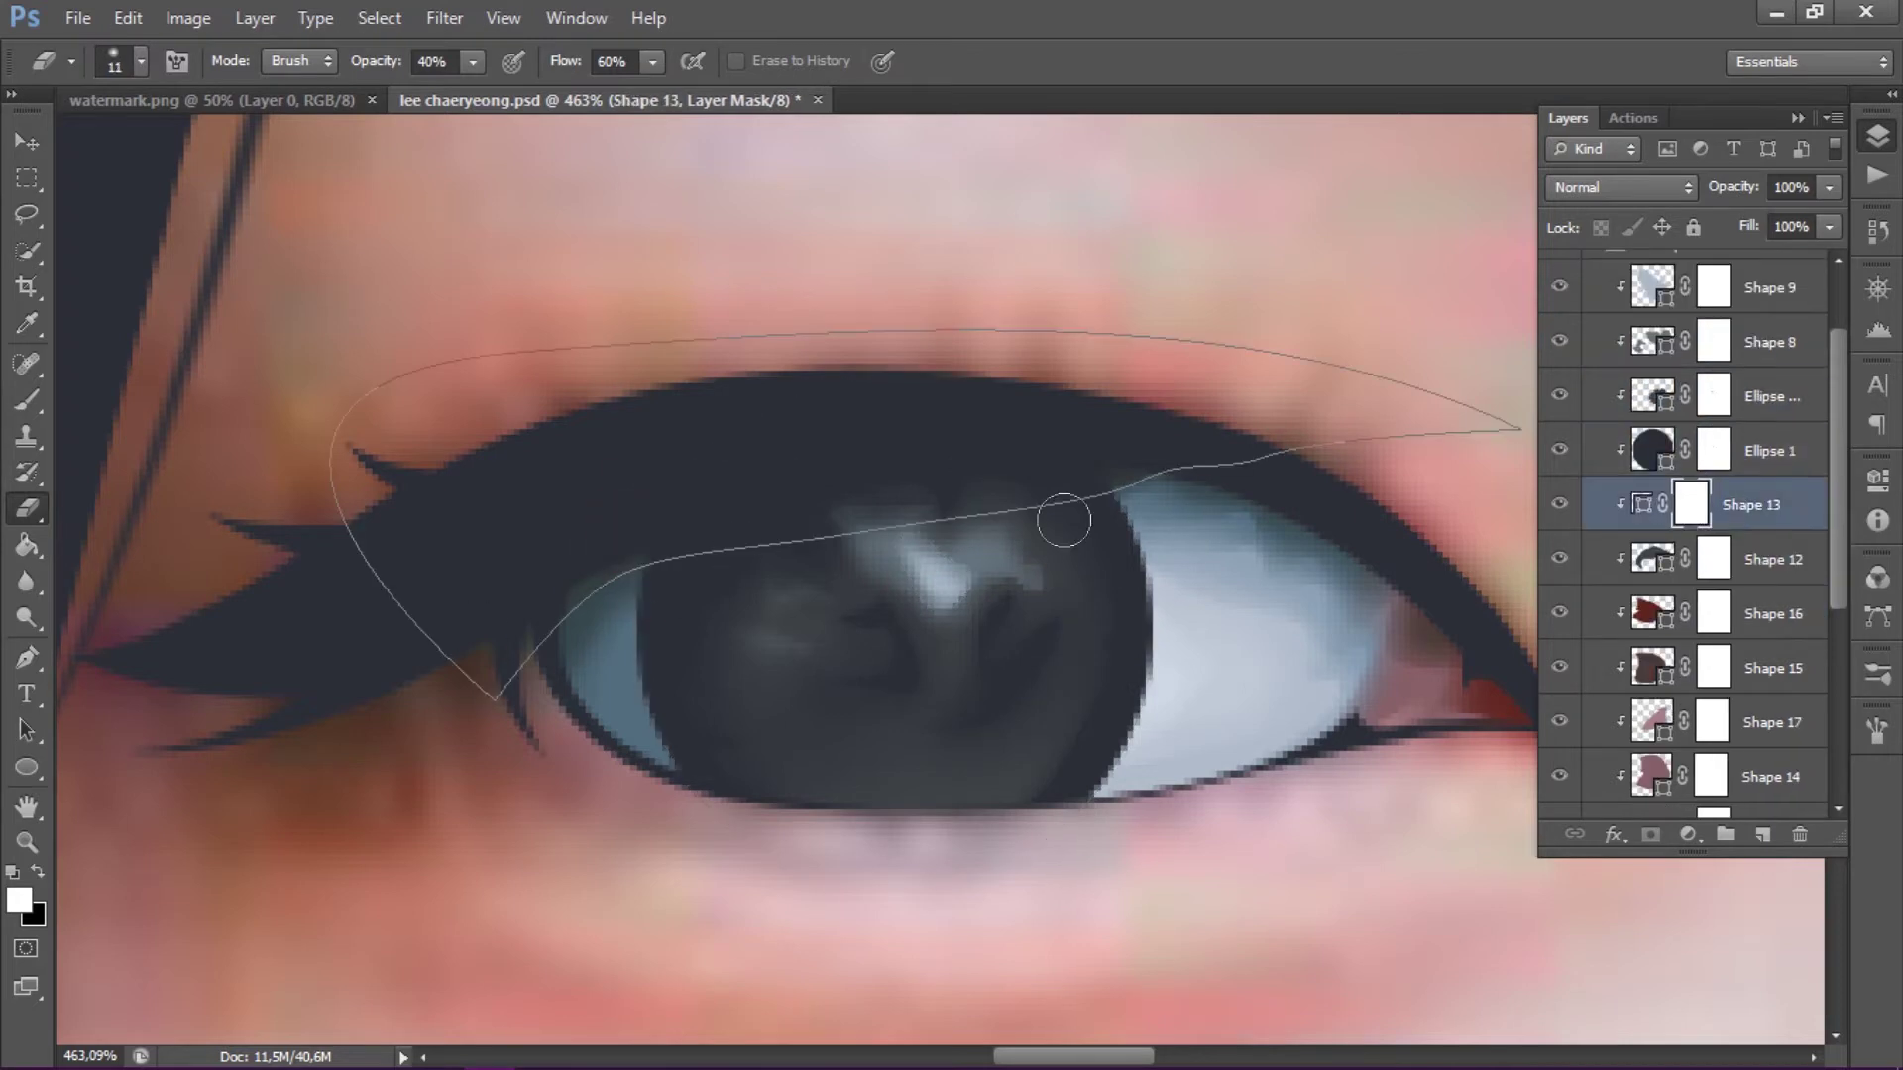
key(alt+bracketright)
key(bracketright)
key(bracketright)
key(bracketright)
mouse_move(1140, 485)
mouse_down()
mouse_move(1124, 764)
mouse_move(1090, 793)
mouse_up()
key(v)
key(b)
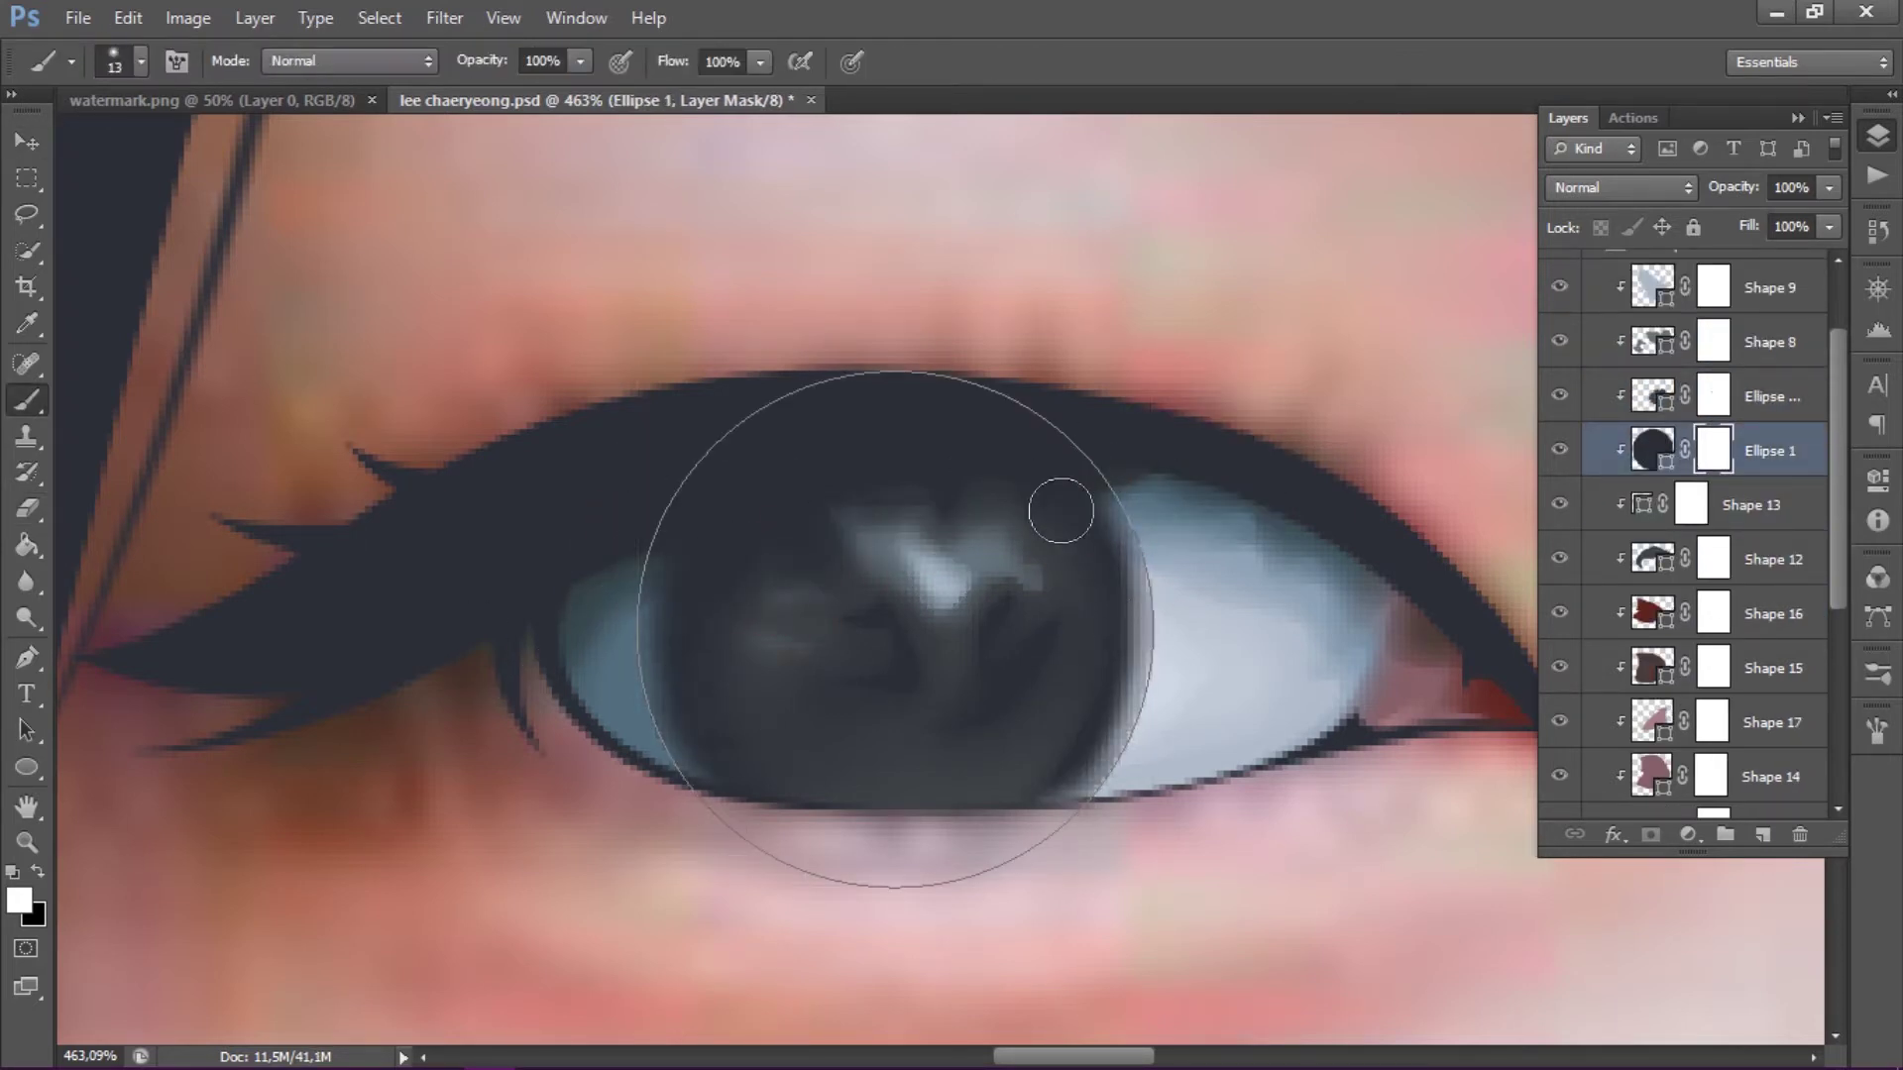
key(alt+bracketleft)
- Pen-draw the second eye white and fill it with a sampled pale blue-grey
key(e)
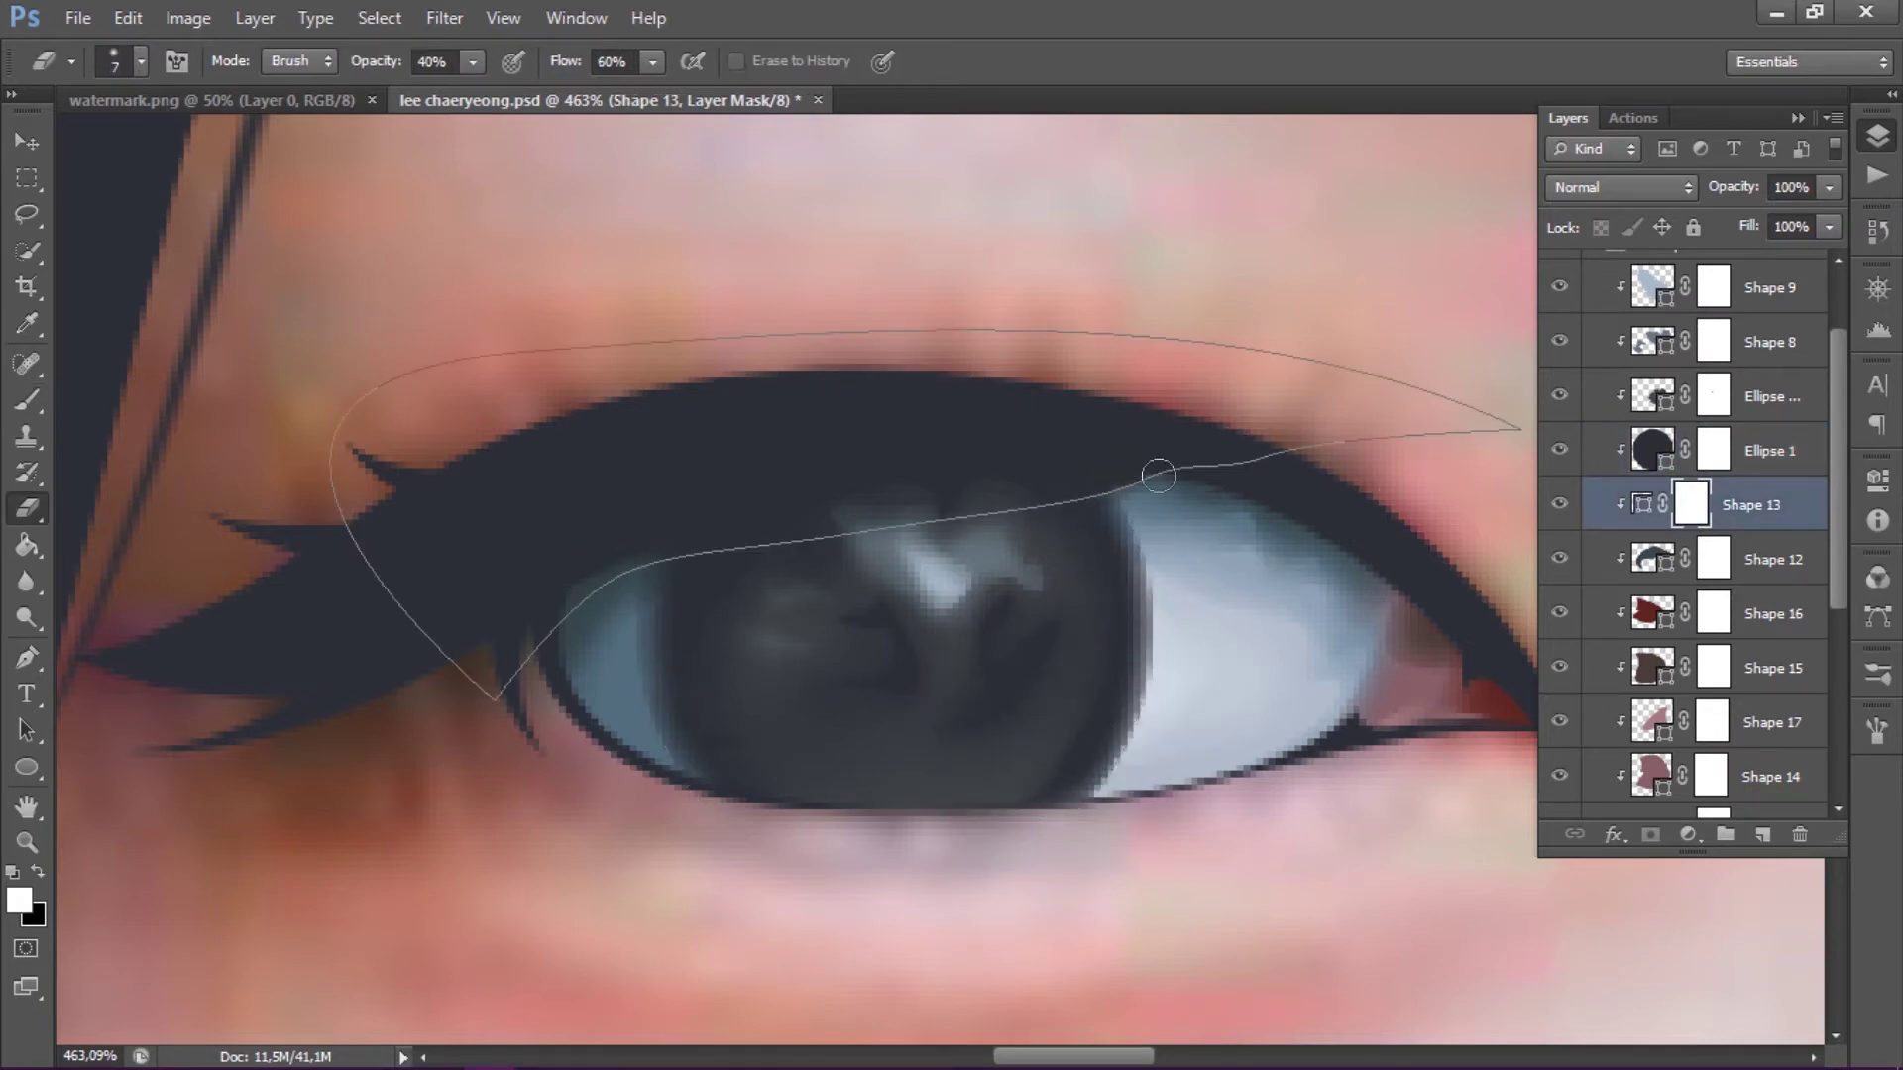
scroll(1385, 637, up, 2)
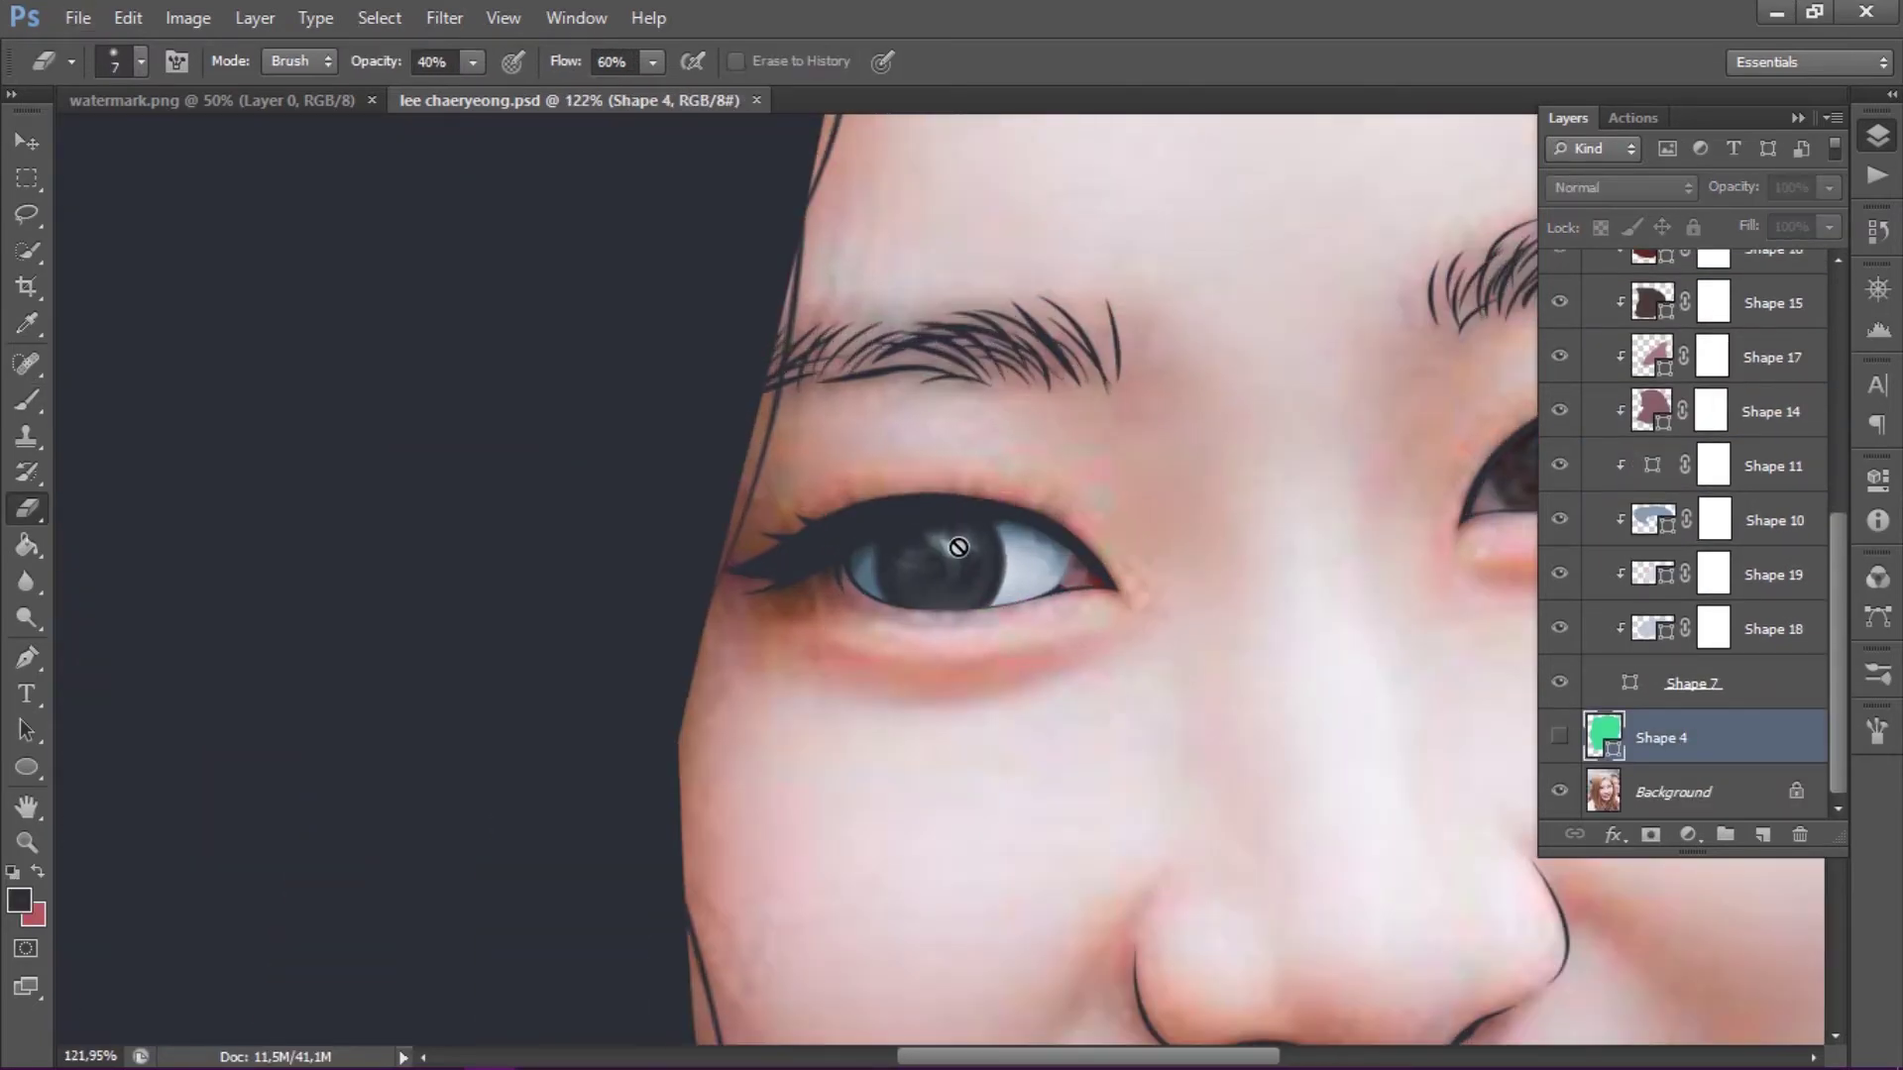
drag(1140, 515, 913, 561)
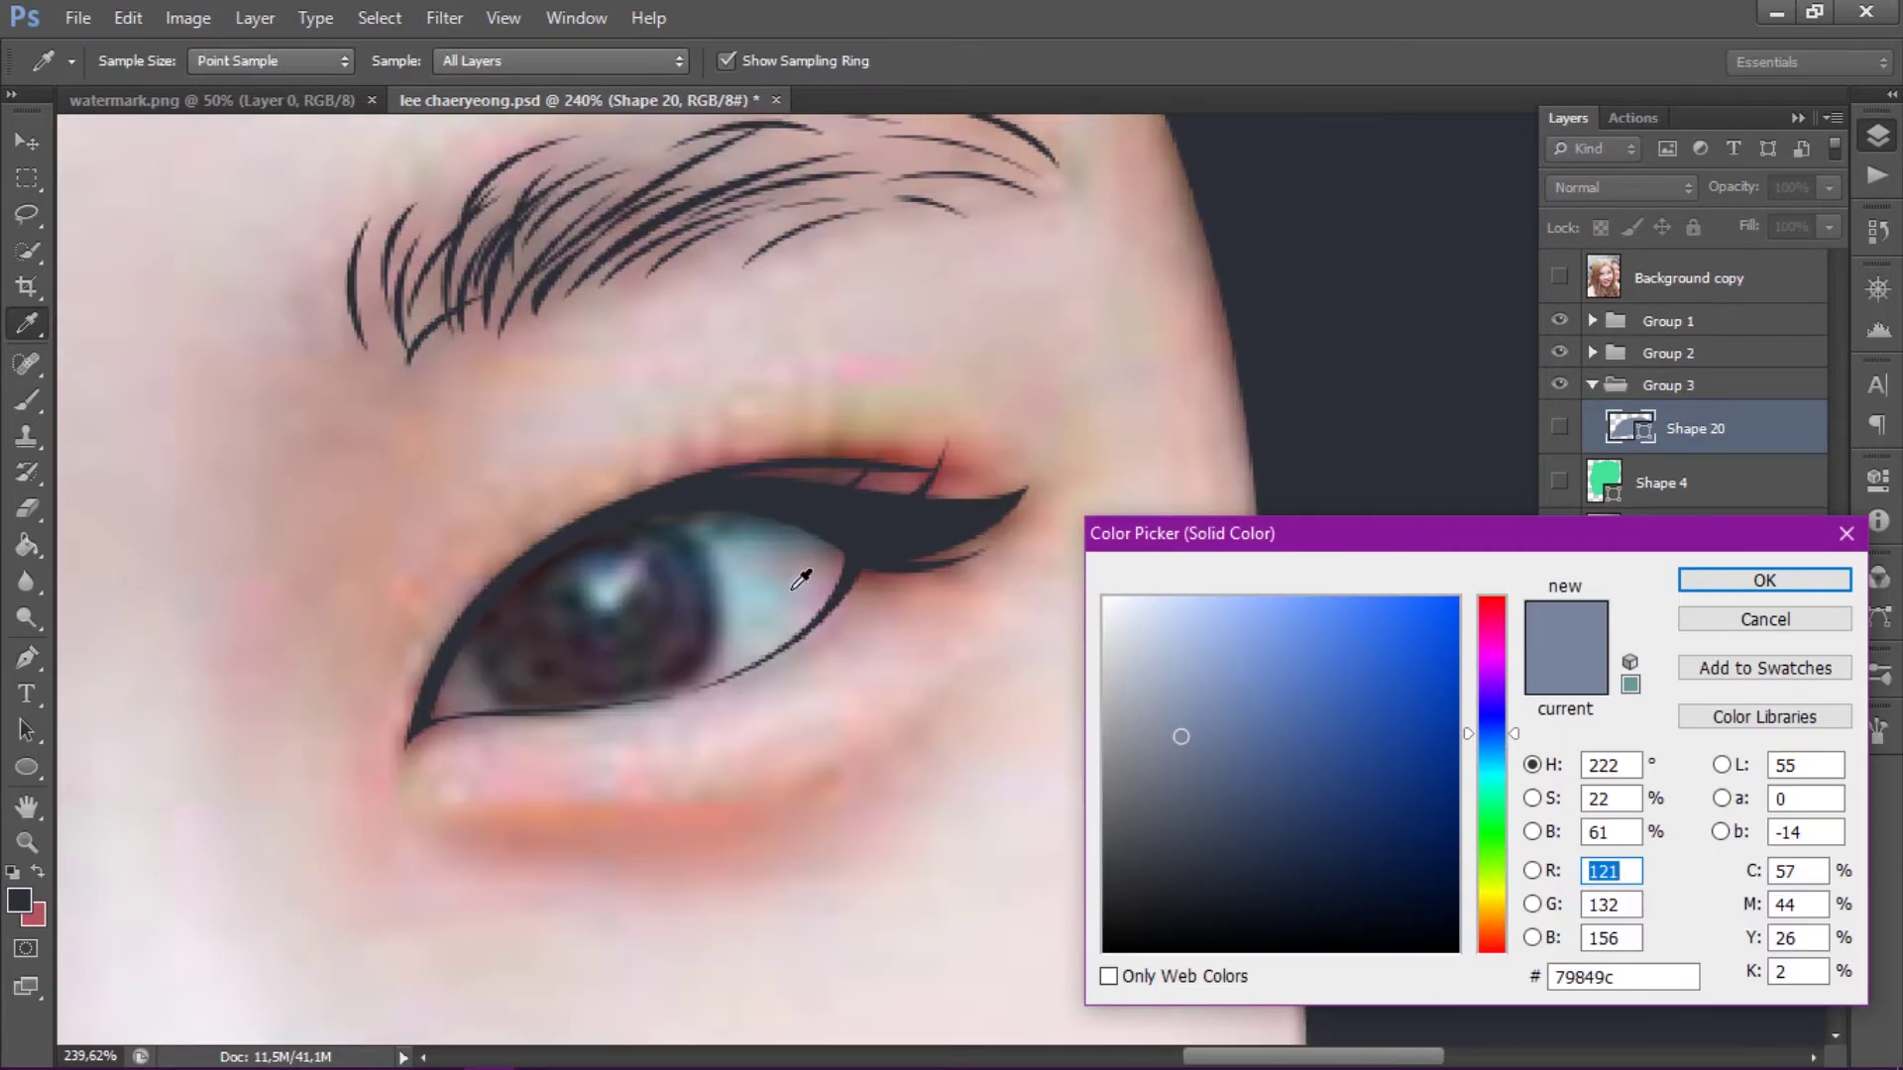
click(800, 578)
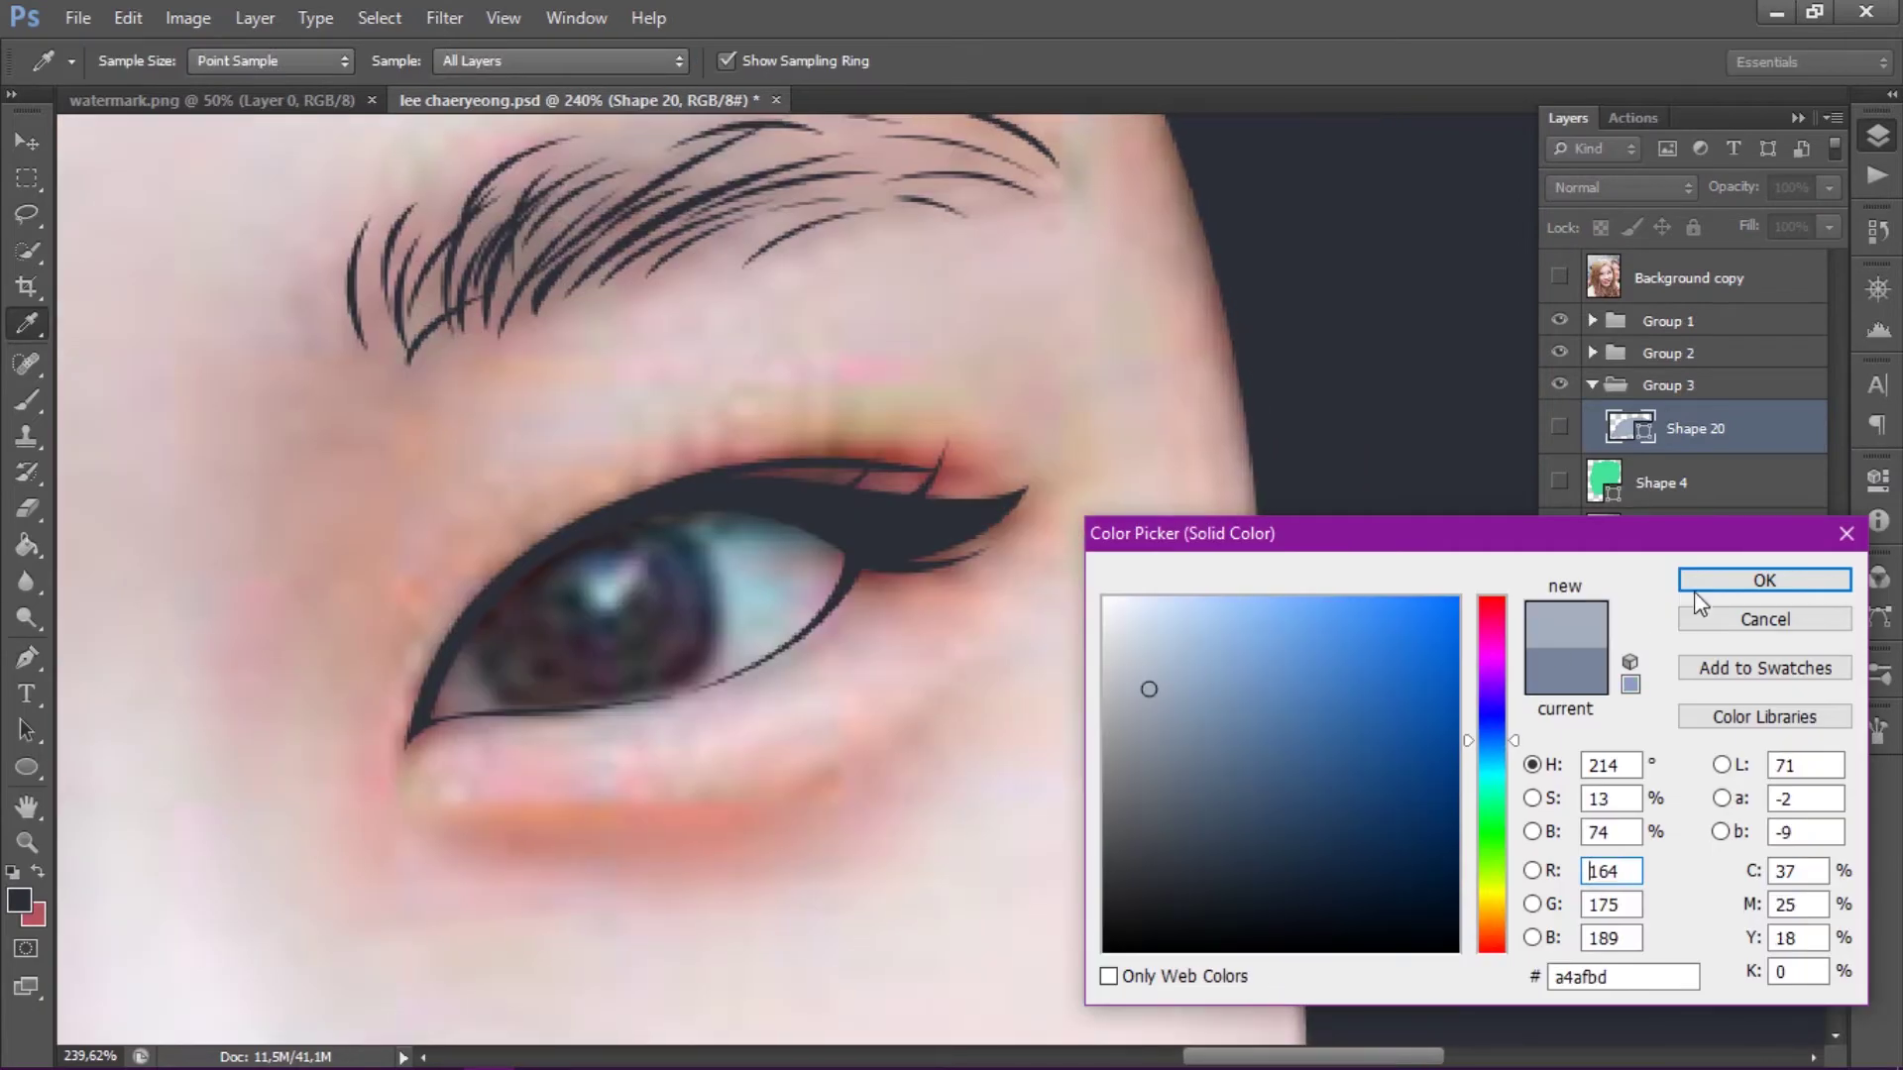
click(1764, 579)
- Draw an ellipse over the iris, then position and scale it to fit
drag(404, 374, 680, 731)
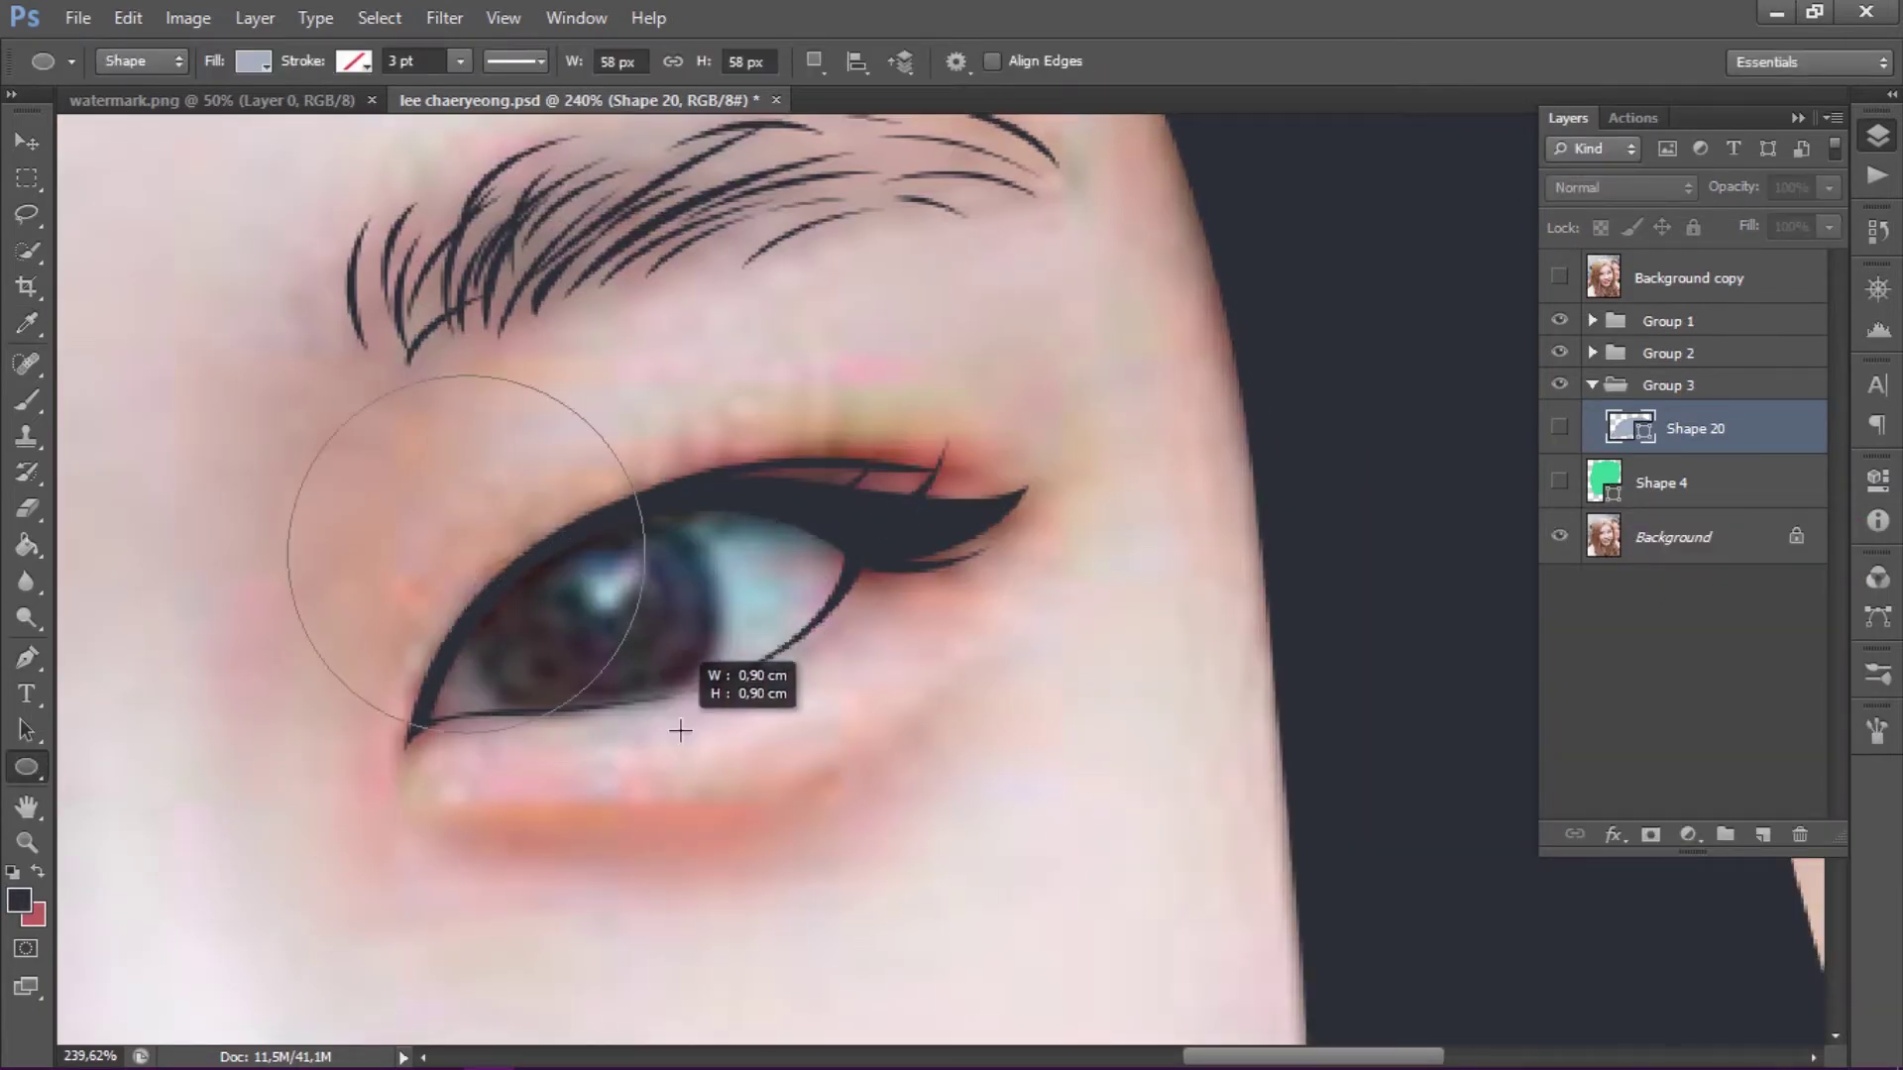
key(v)
drag(578, 509, 644, 571)
scroll(644, 571, up, 1)
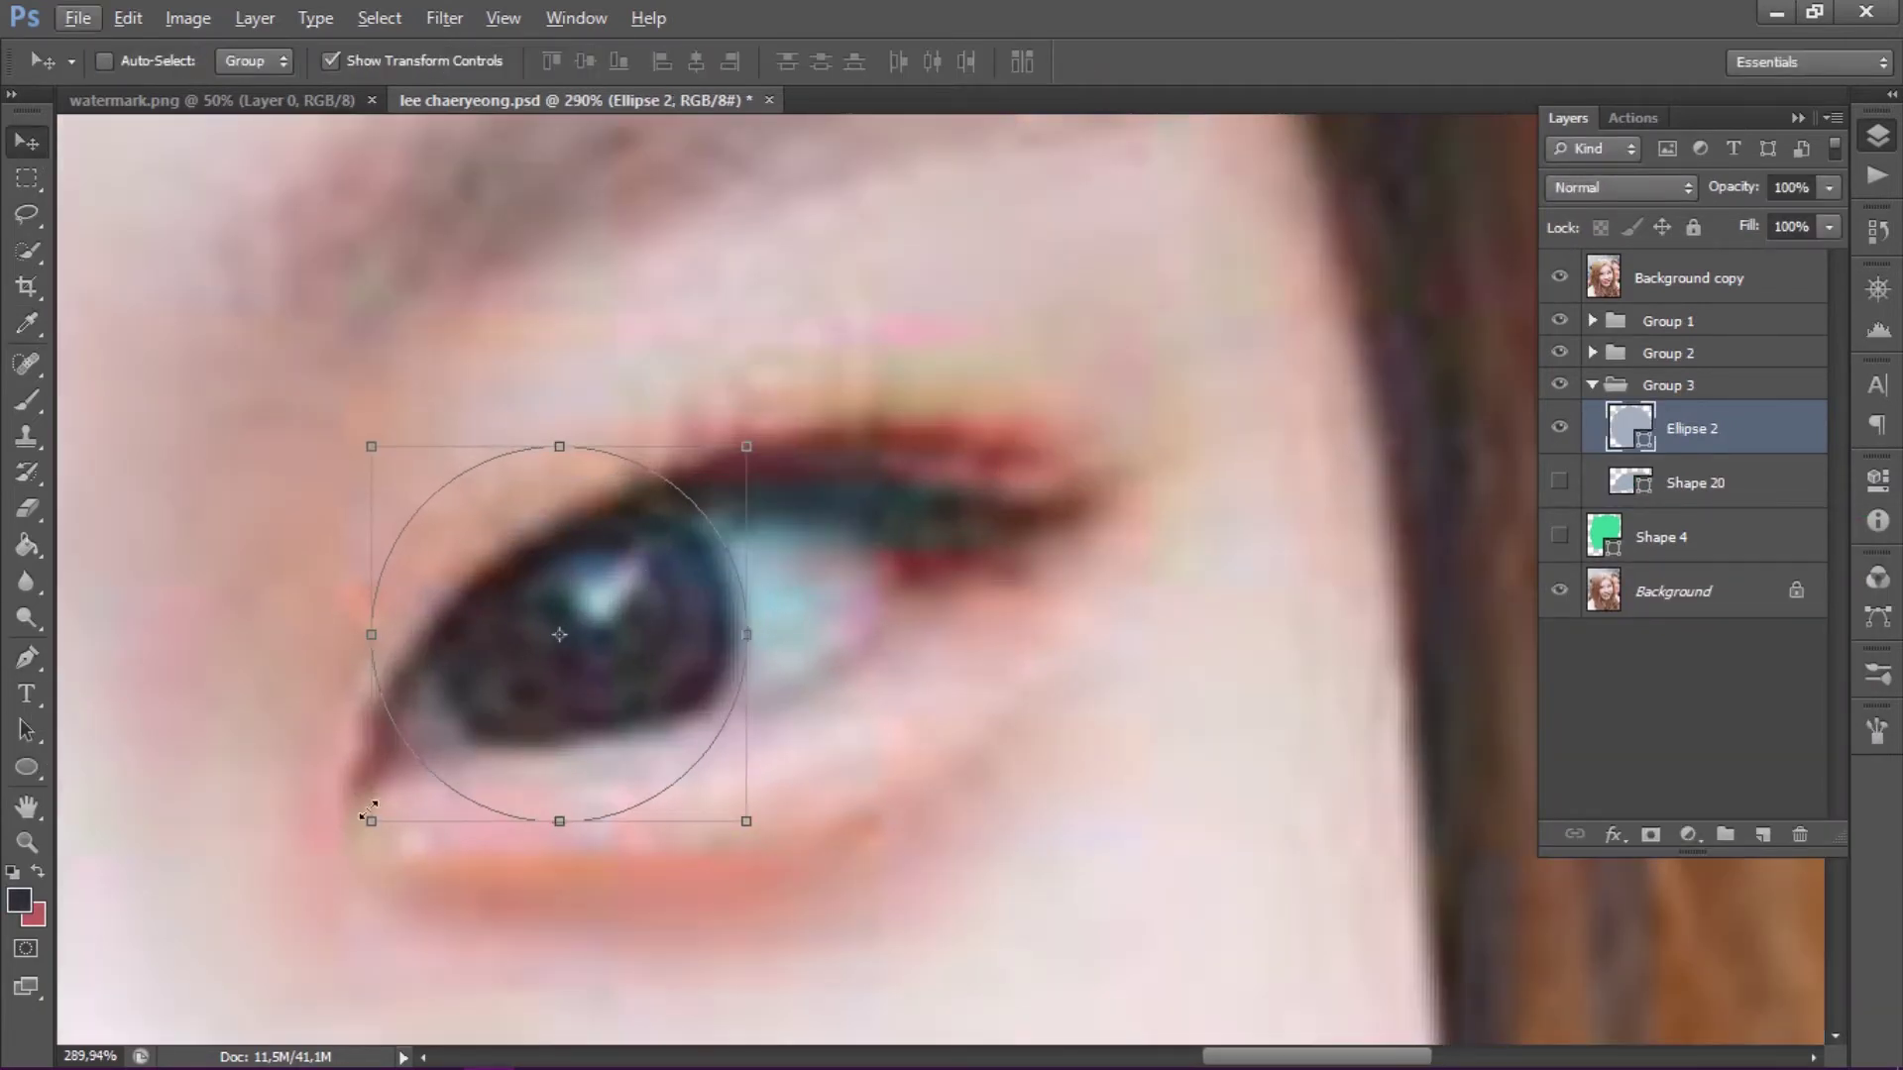
drag(389, 456, 424, 475)
drag(742, 475, 746, 463)
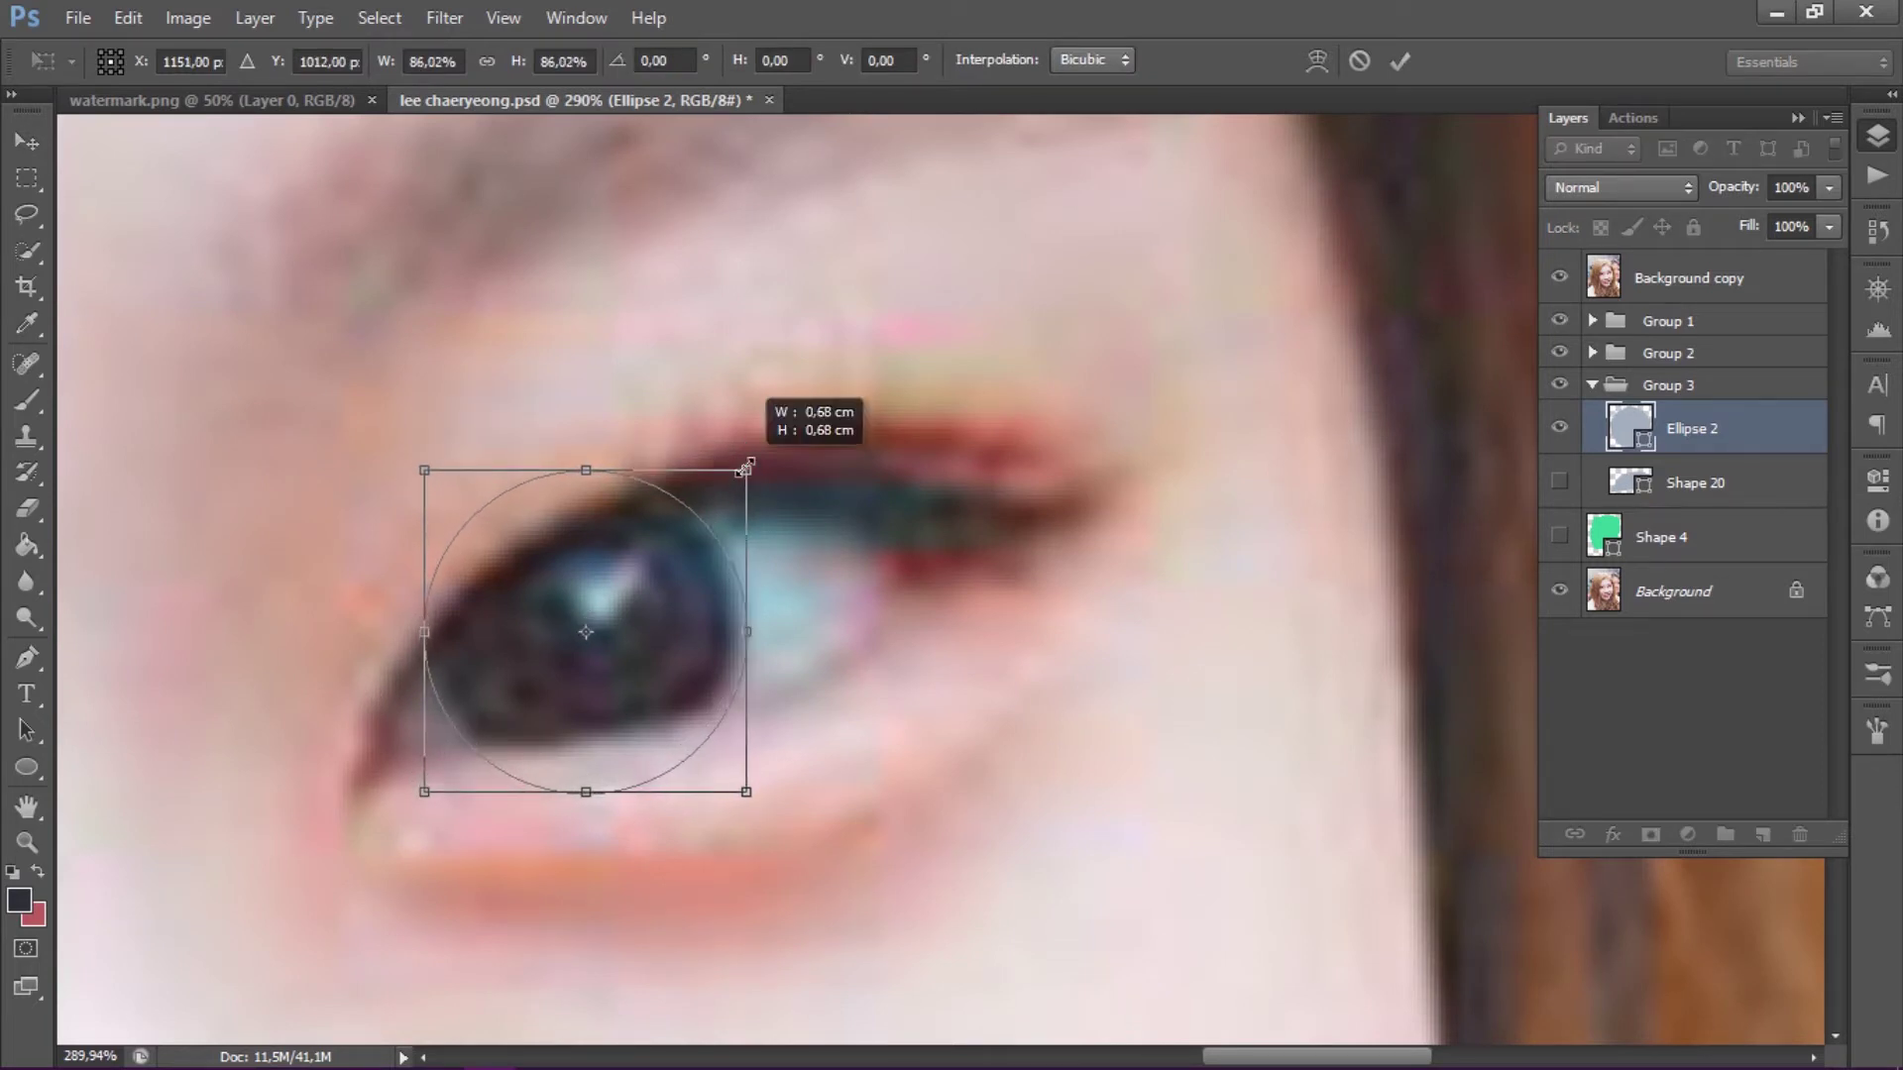
key(Return)
- Clip the iris circle inside the eye white and fill it dark navy
key(ctrl+alt+g)
click(1559, 277)
double_click(1652, 428)
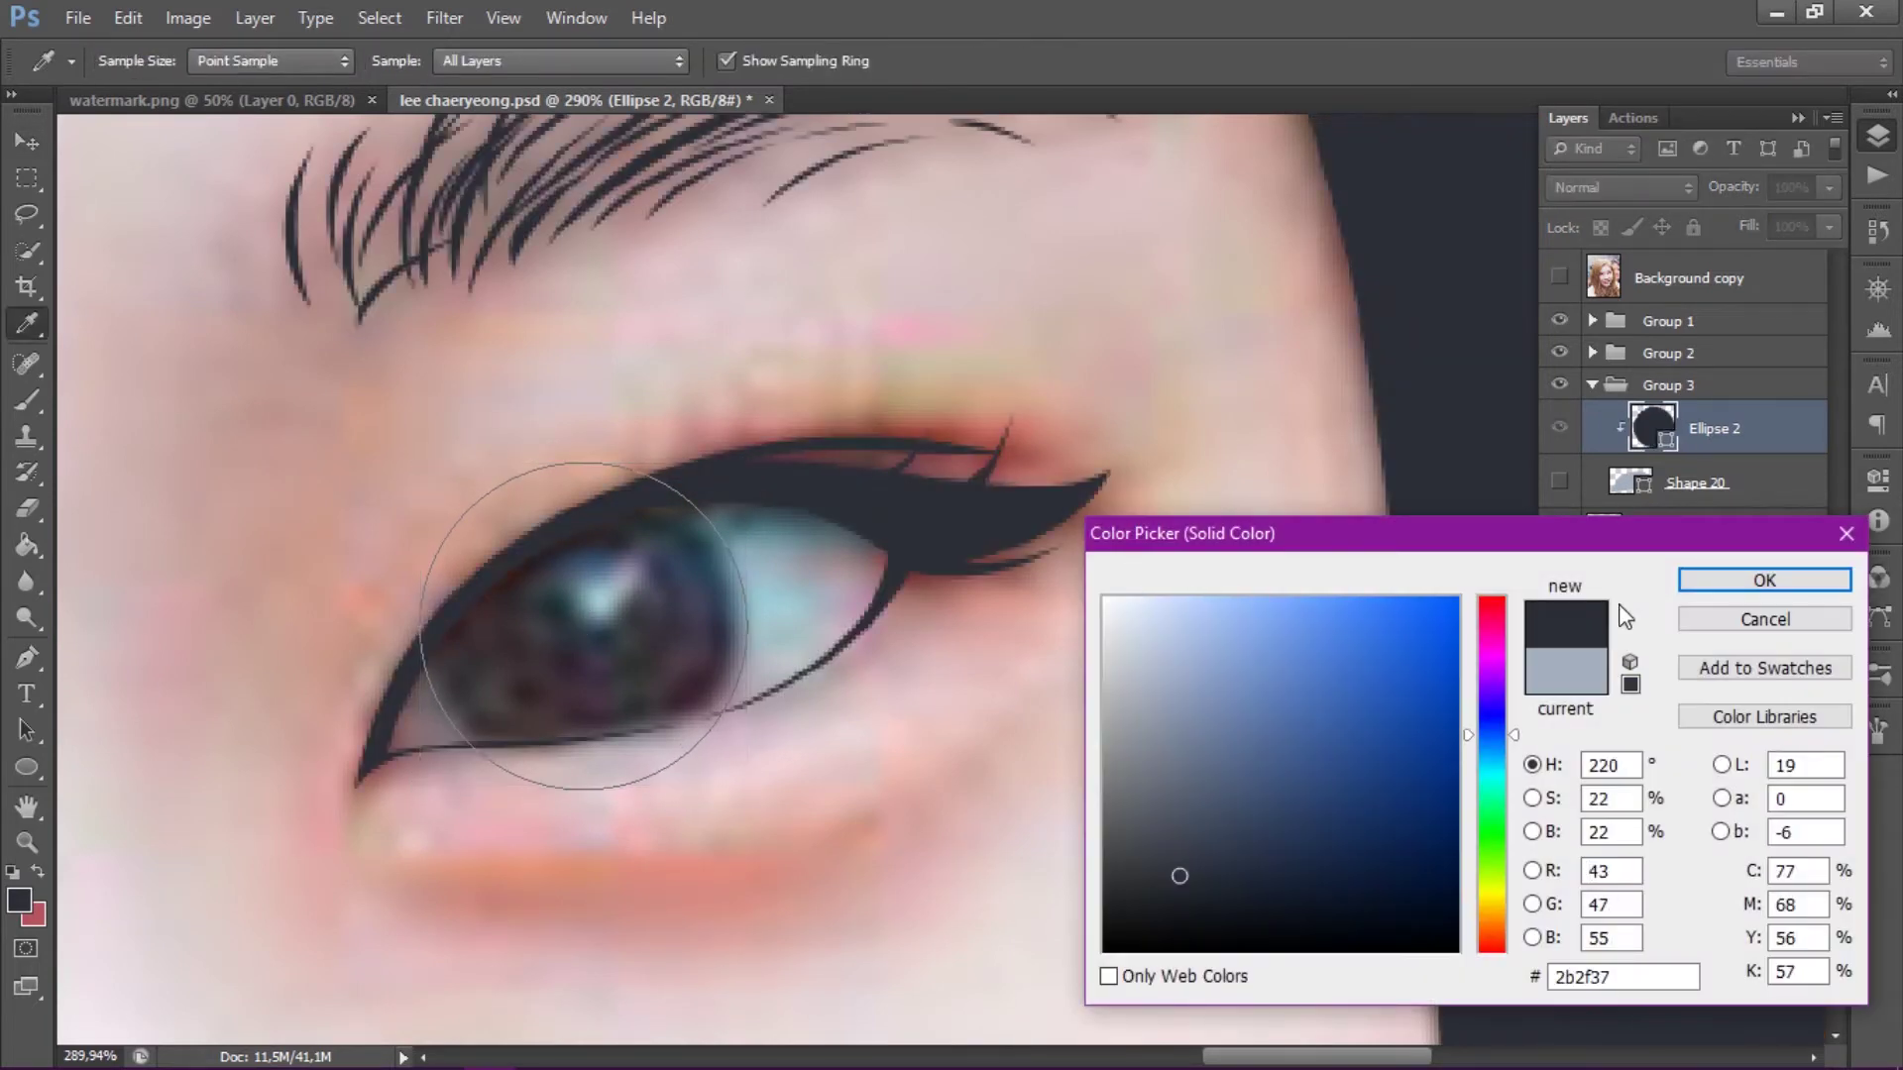
key(Return)
- Duplicate the iris circle, scale the copy slightly and give it a sampled colour
key(ctrl+j)
key(ctrl+t)
drag(746, 463, 738, 470)
key(Return)
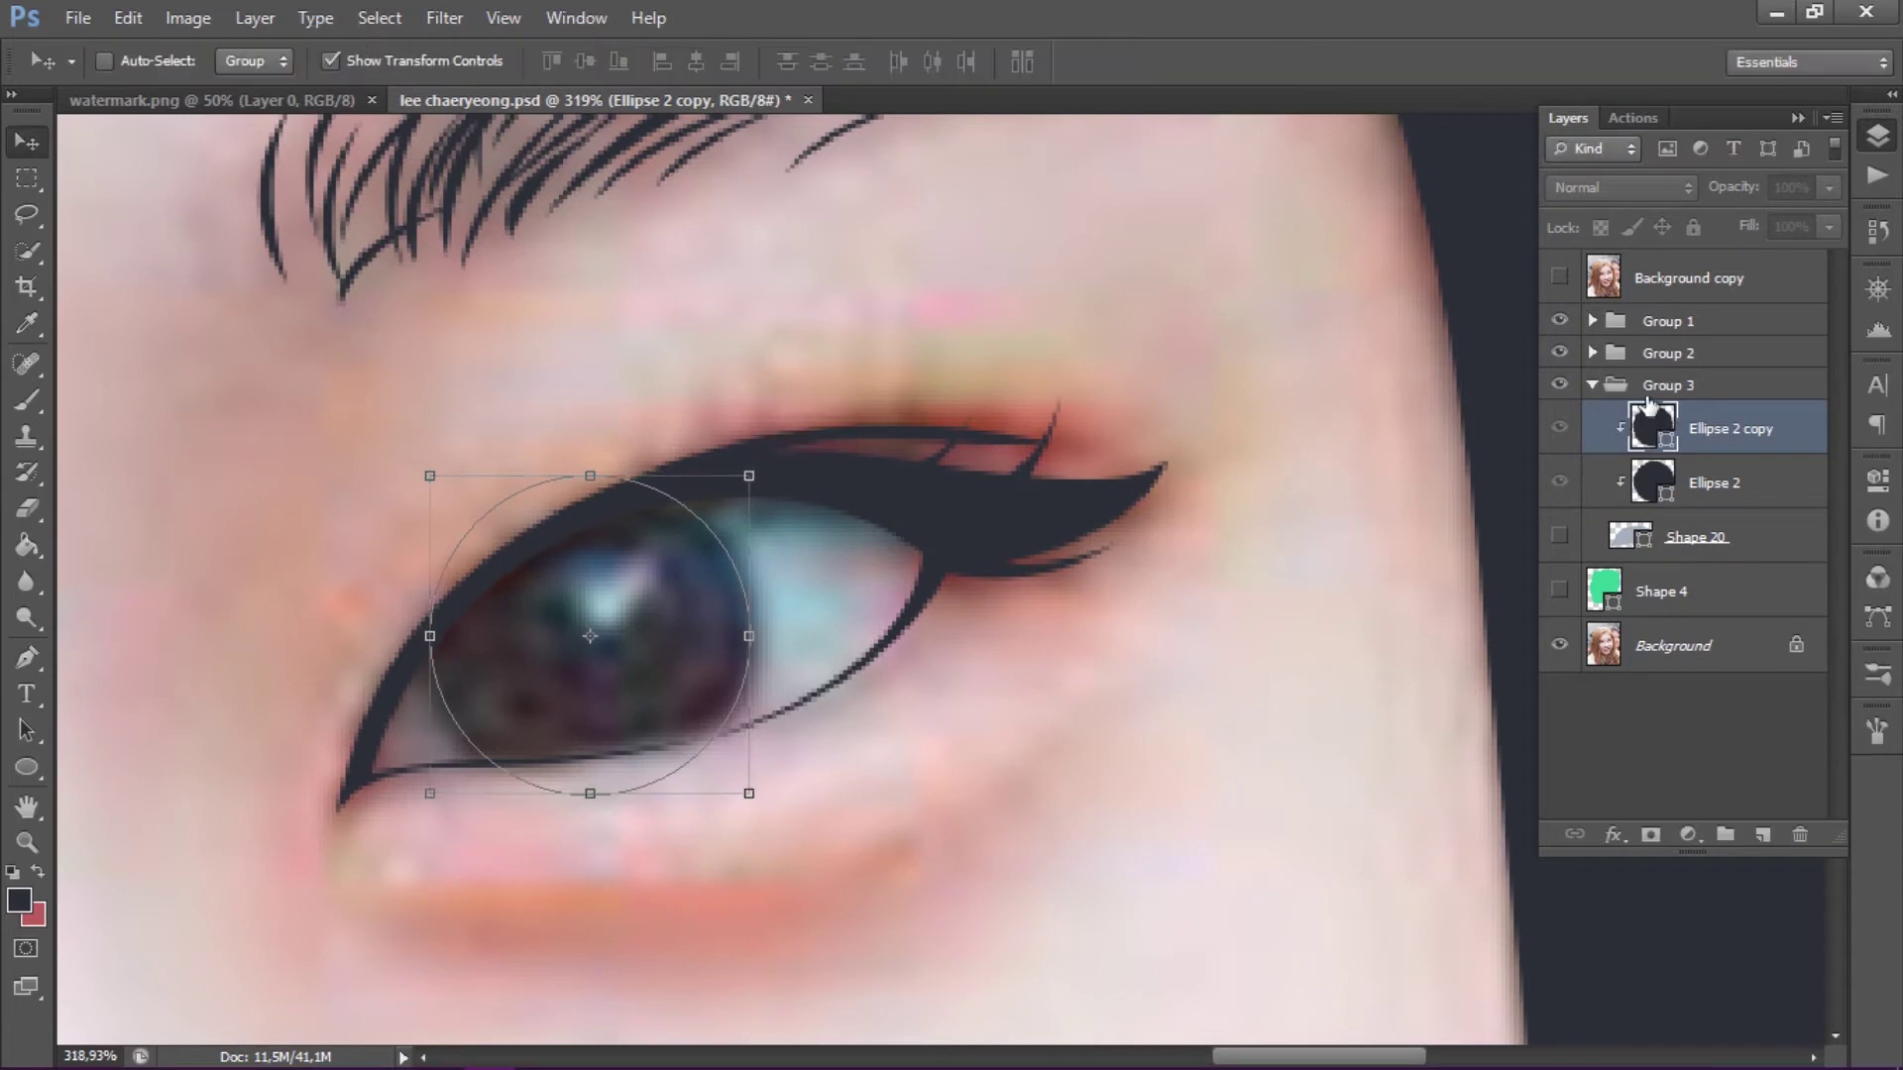
double_click(1652, 428)
click(827, 633)
click(1826, 577)
- Carve the Ellipse 2 copy into swirling shading with pen paths and recolour it
scroll(434, 689, up, 2)
key(p)
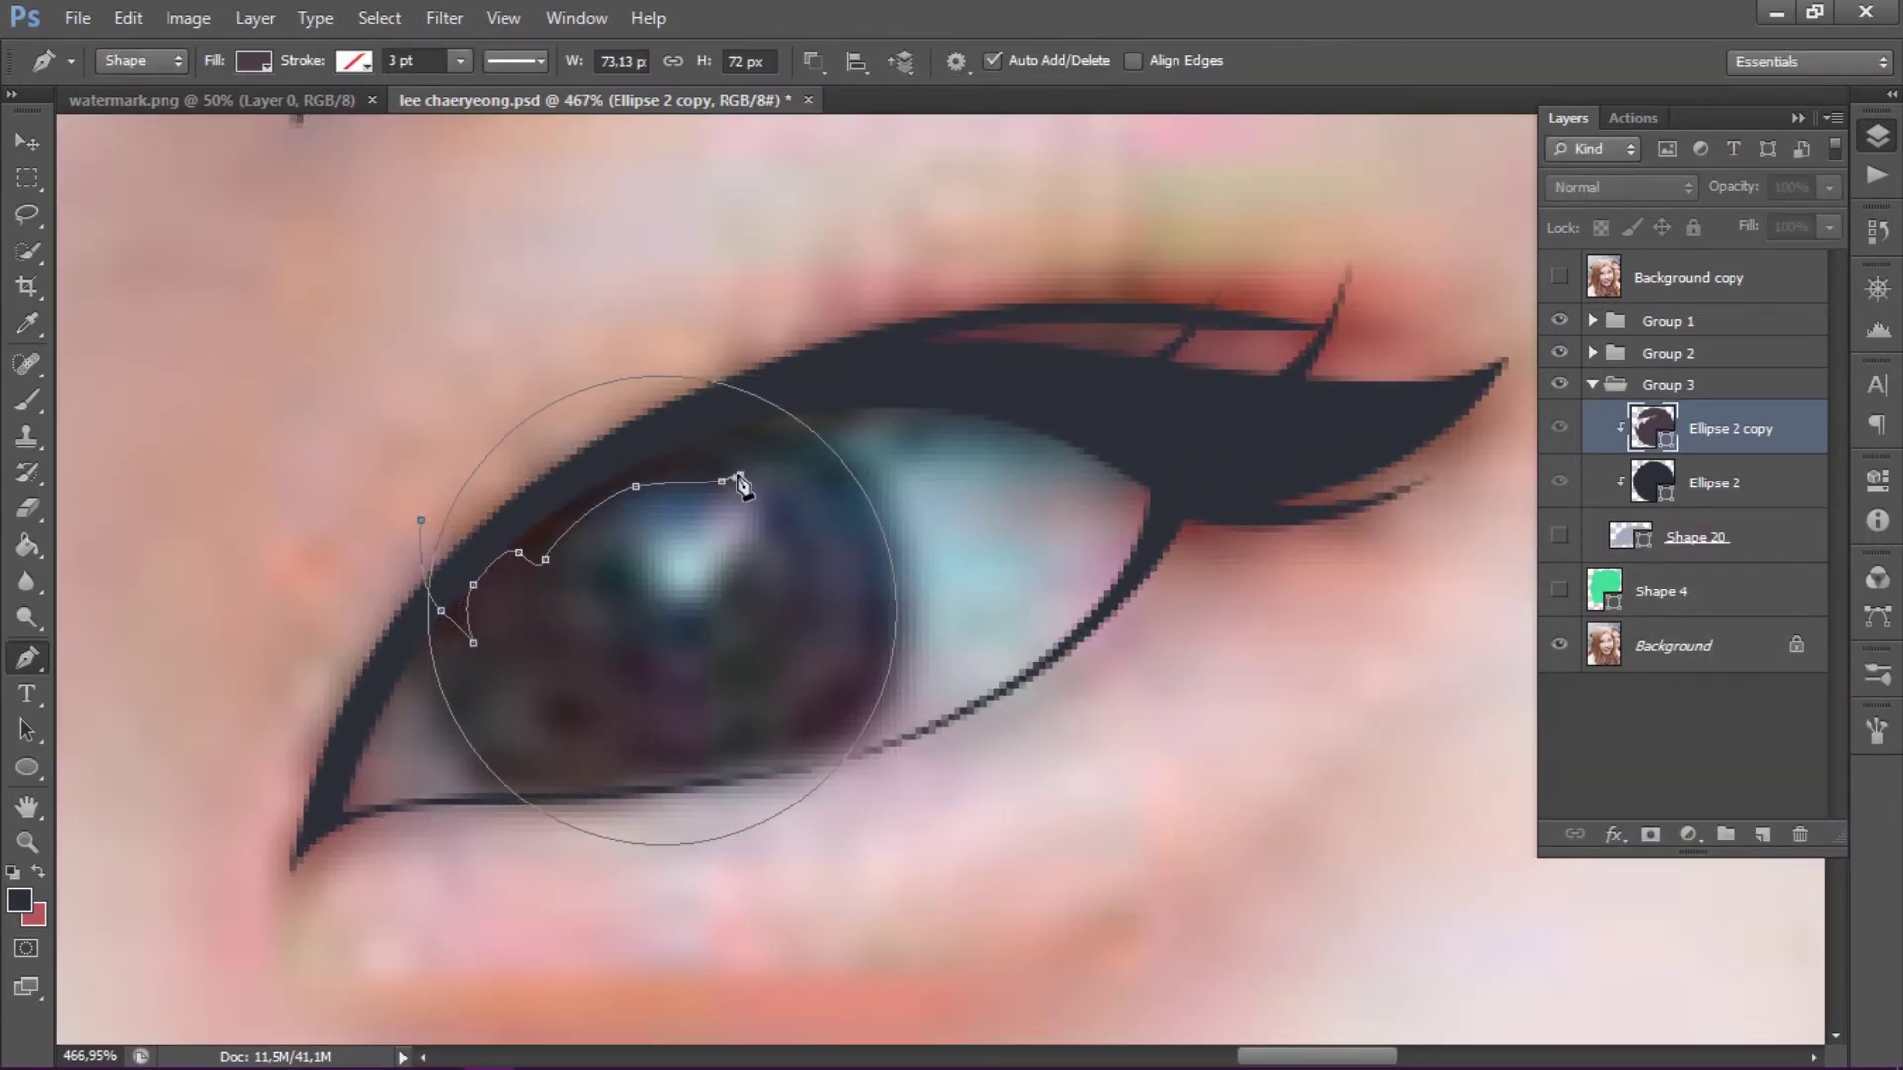
drag(850, 515, 884, 610)
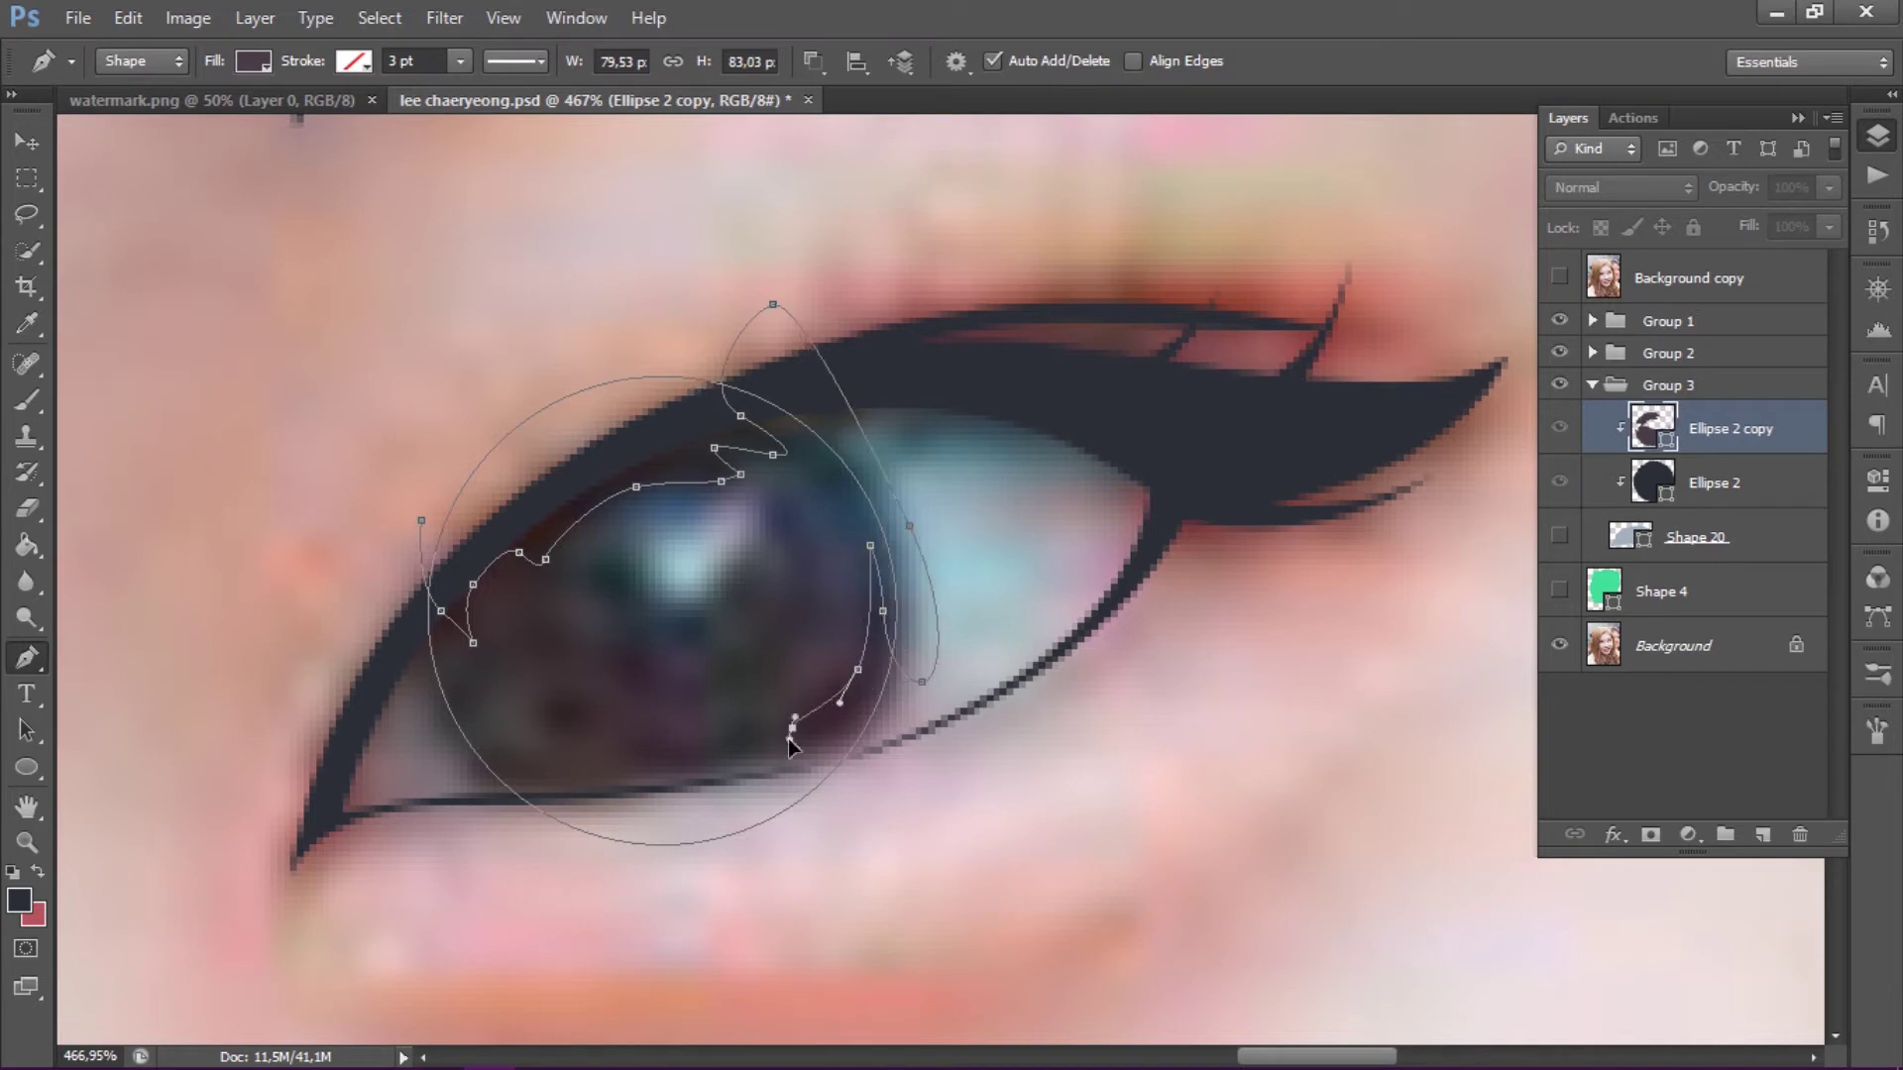
drag(681, 845, 508, 793)
drag(392, 736, 412, 531)
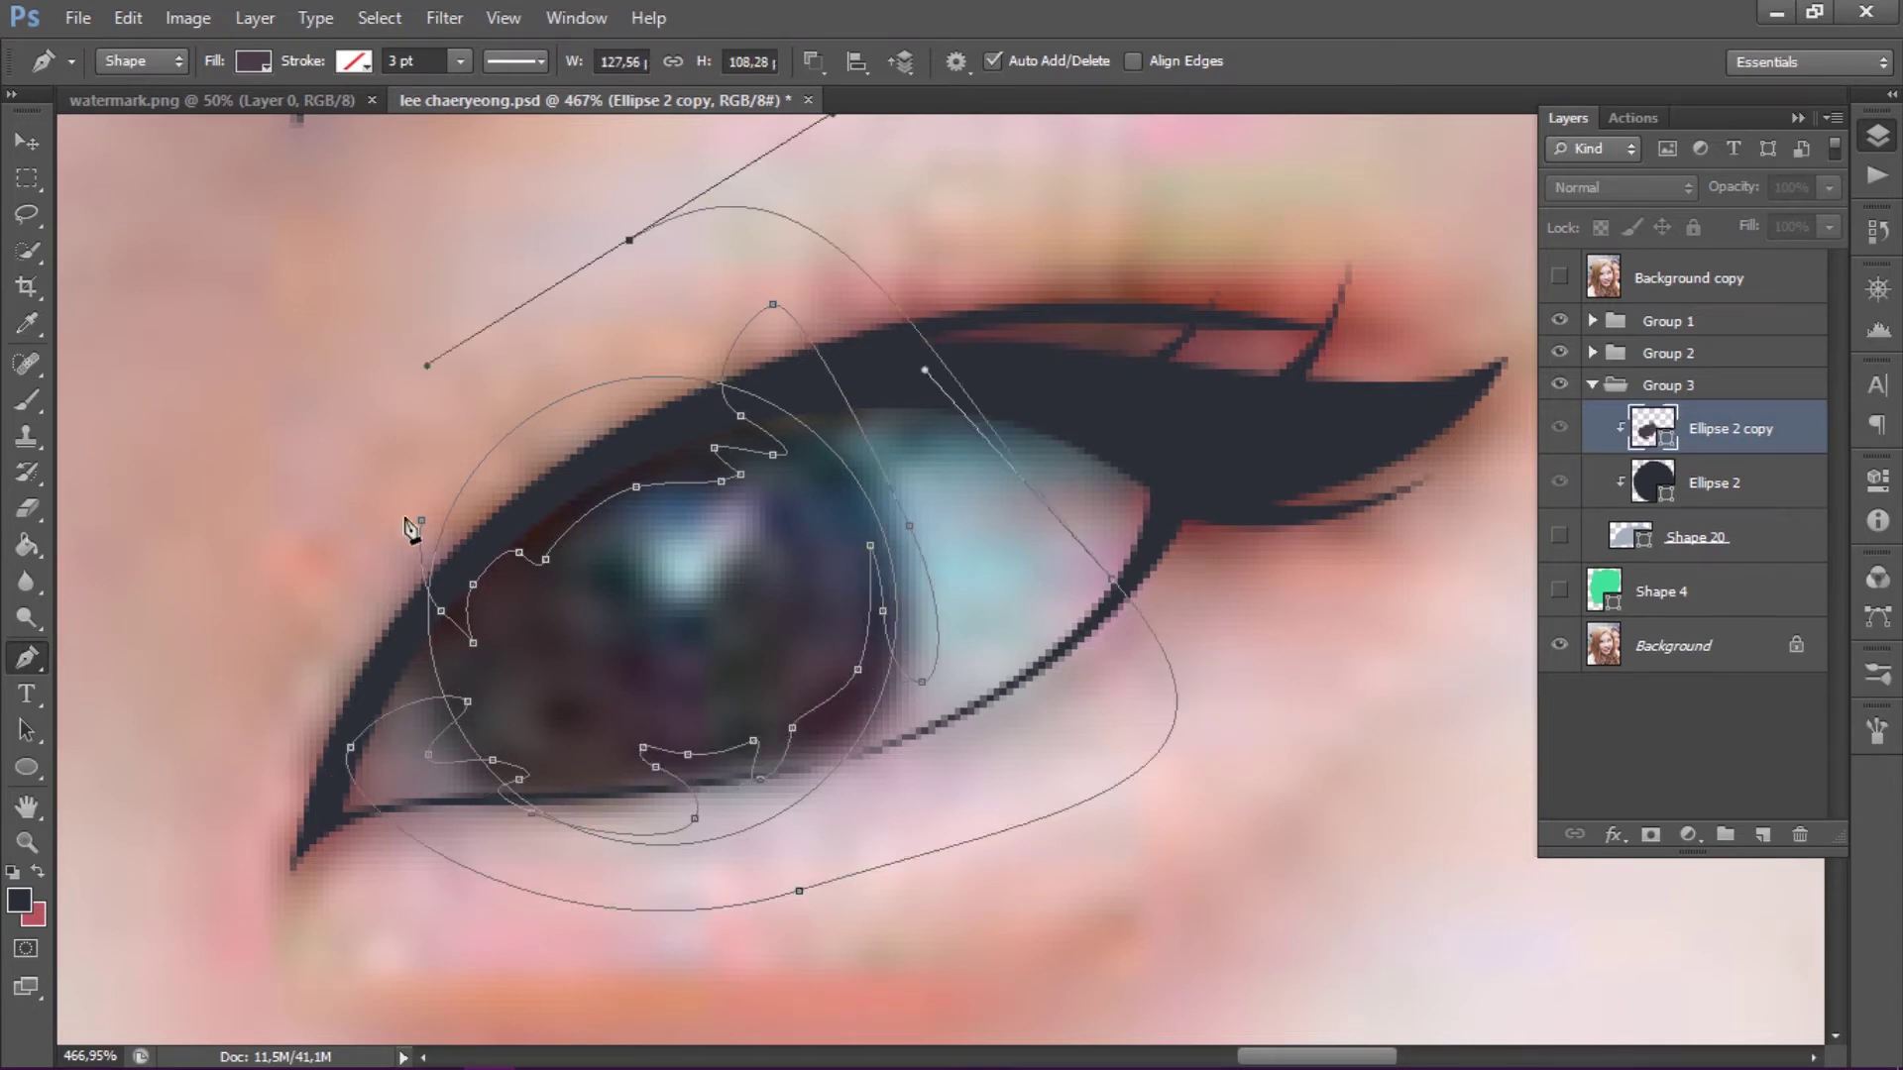
drag(538, 709, 587, 709)
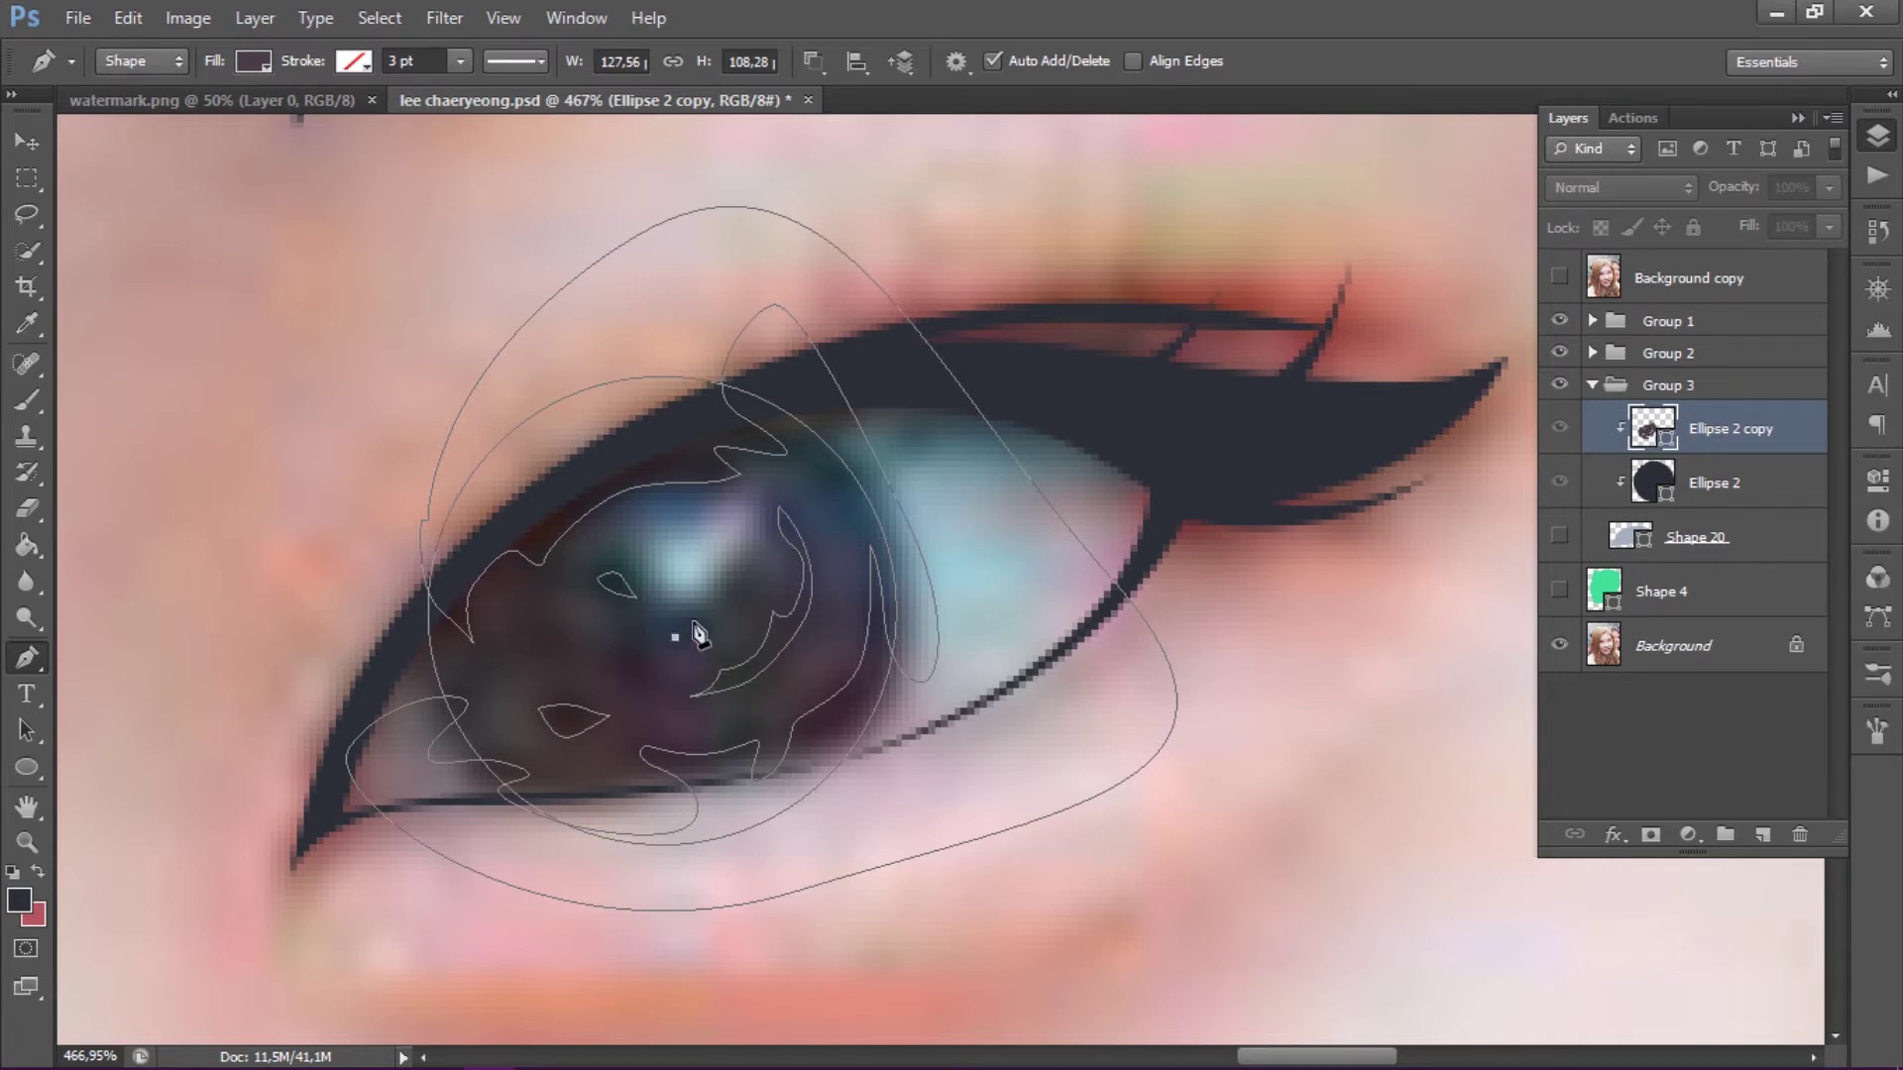
double_click(1652, 428)
click(1245, 807)
key(Return)
- Pen a lighter shading shape, Shape 21, across the second iris
click(838, 611)
click(793, 584)
click(721, 604)
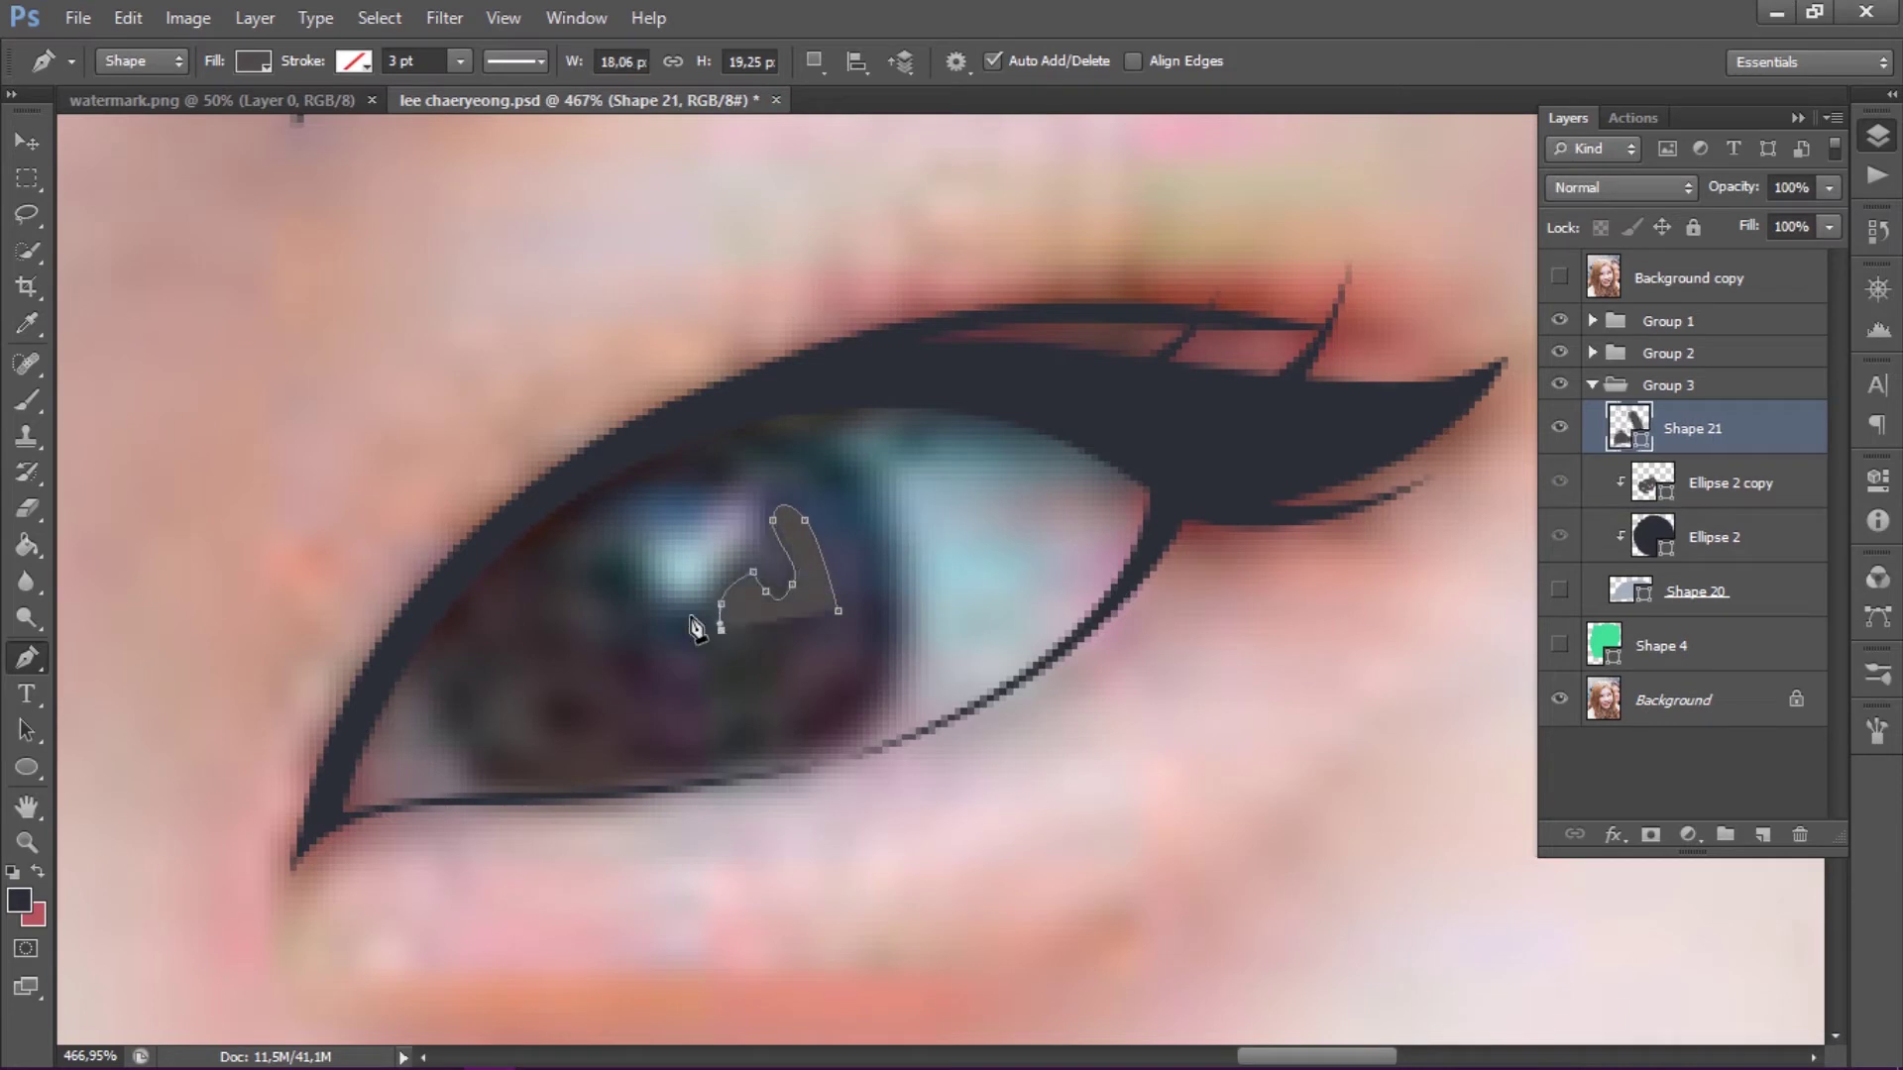
click(565, 552)
click(741, 466)
click(826, 513)
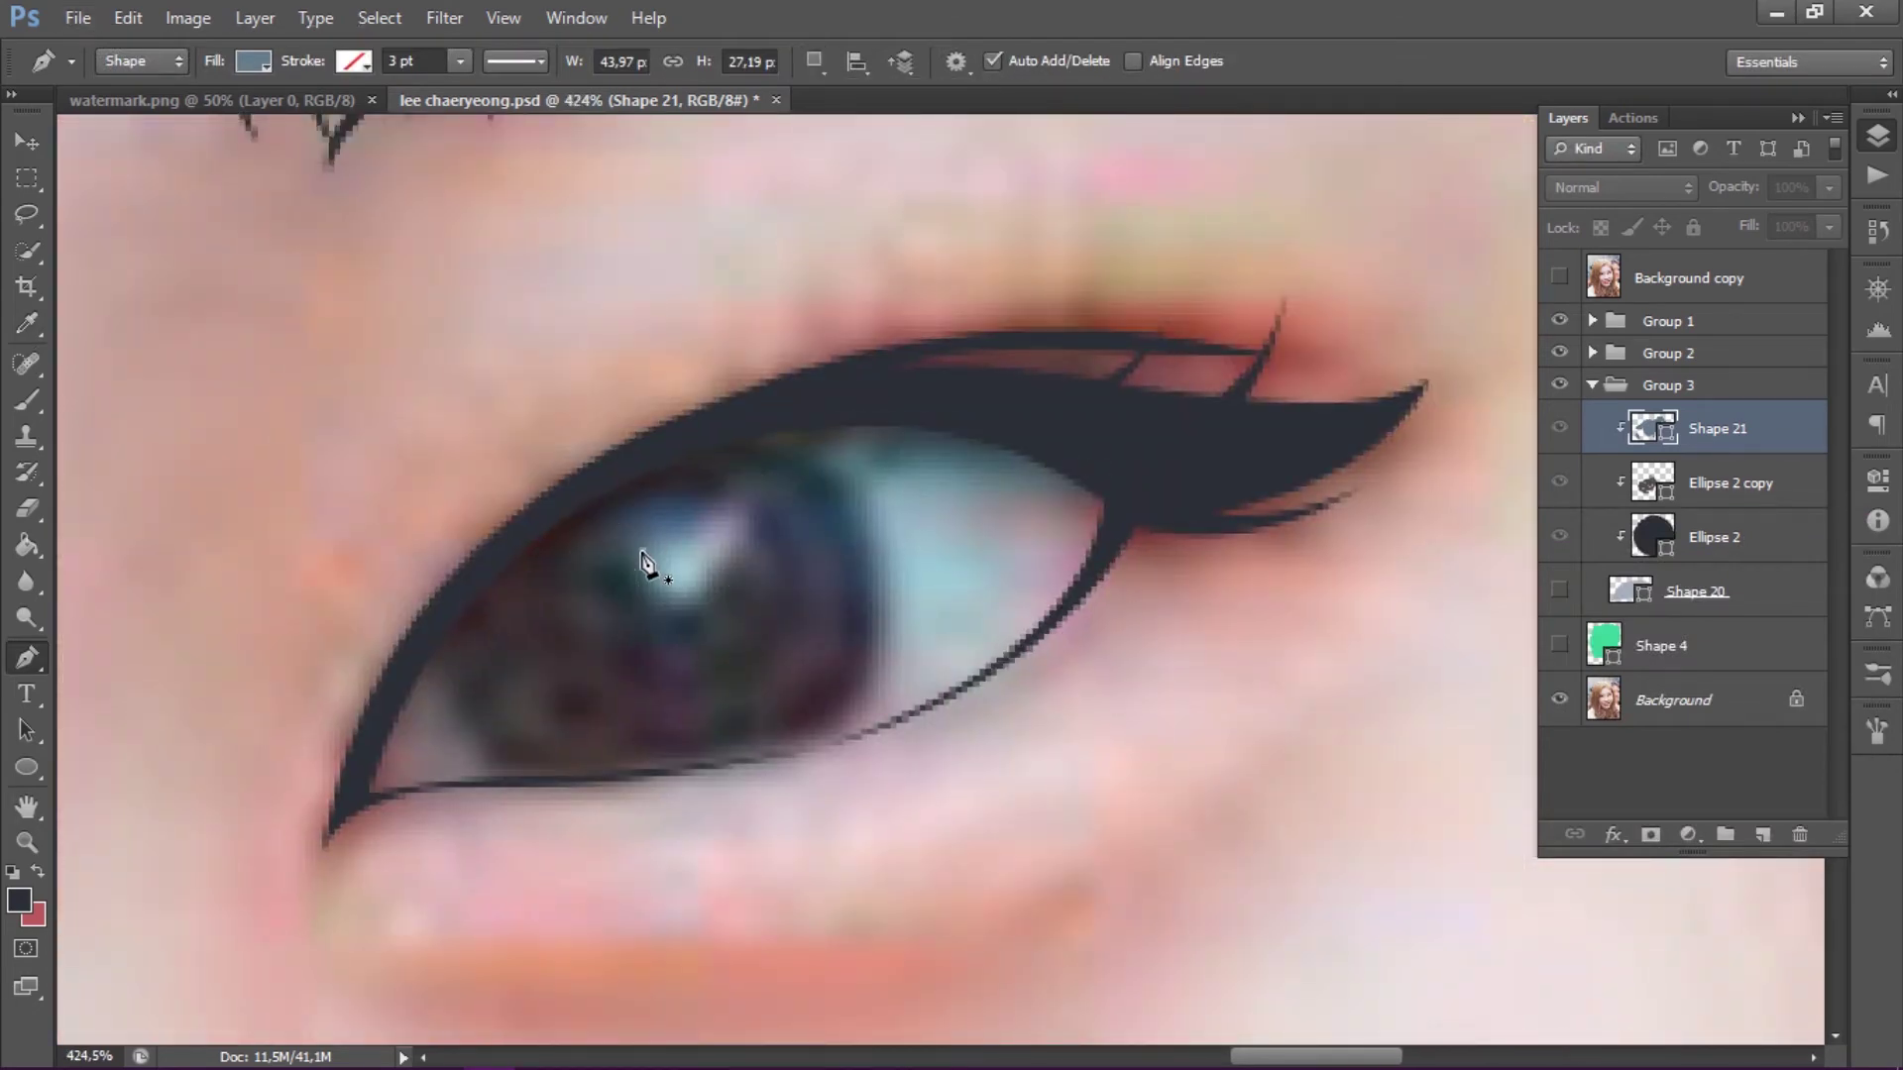
- Draw a highlight shape over the iris, clip it, and fill it with a sampled blue-grey
click(654, 534)
click(697, 520)
click(749, 515)
click(731, 575)
click(697, 609)
click(680, 615)
key(ctrl+alt+g)
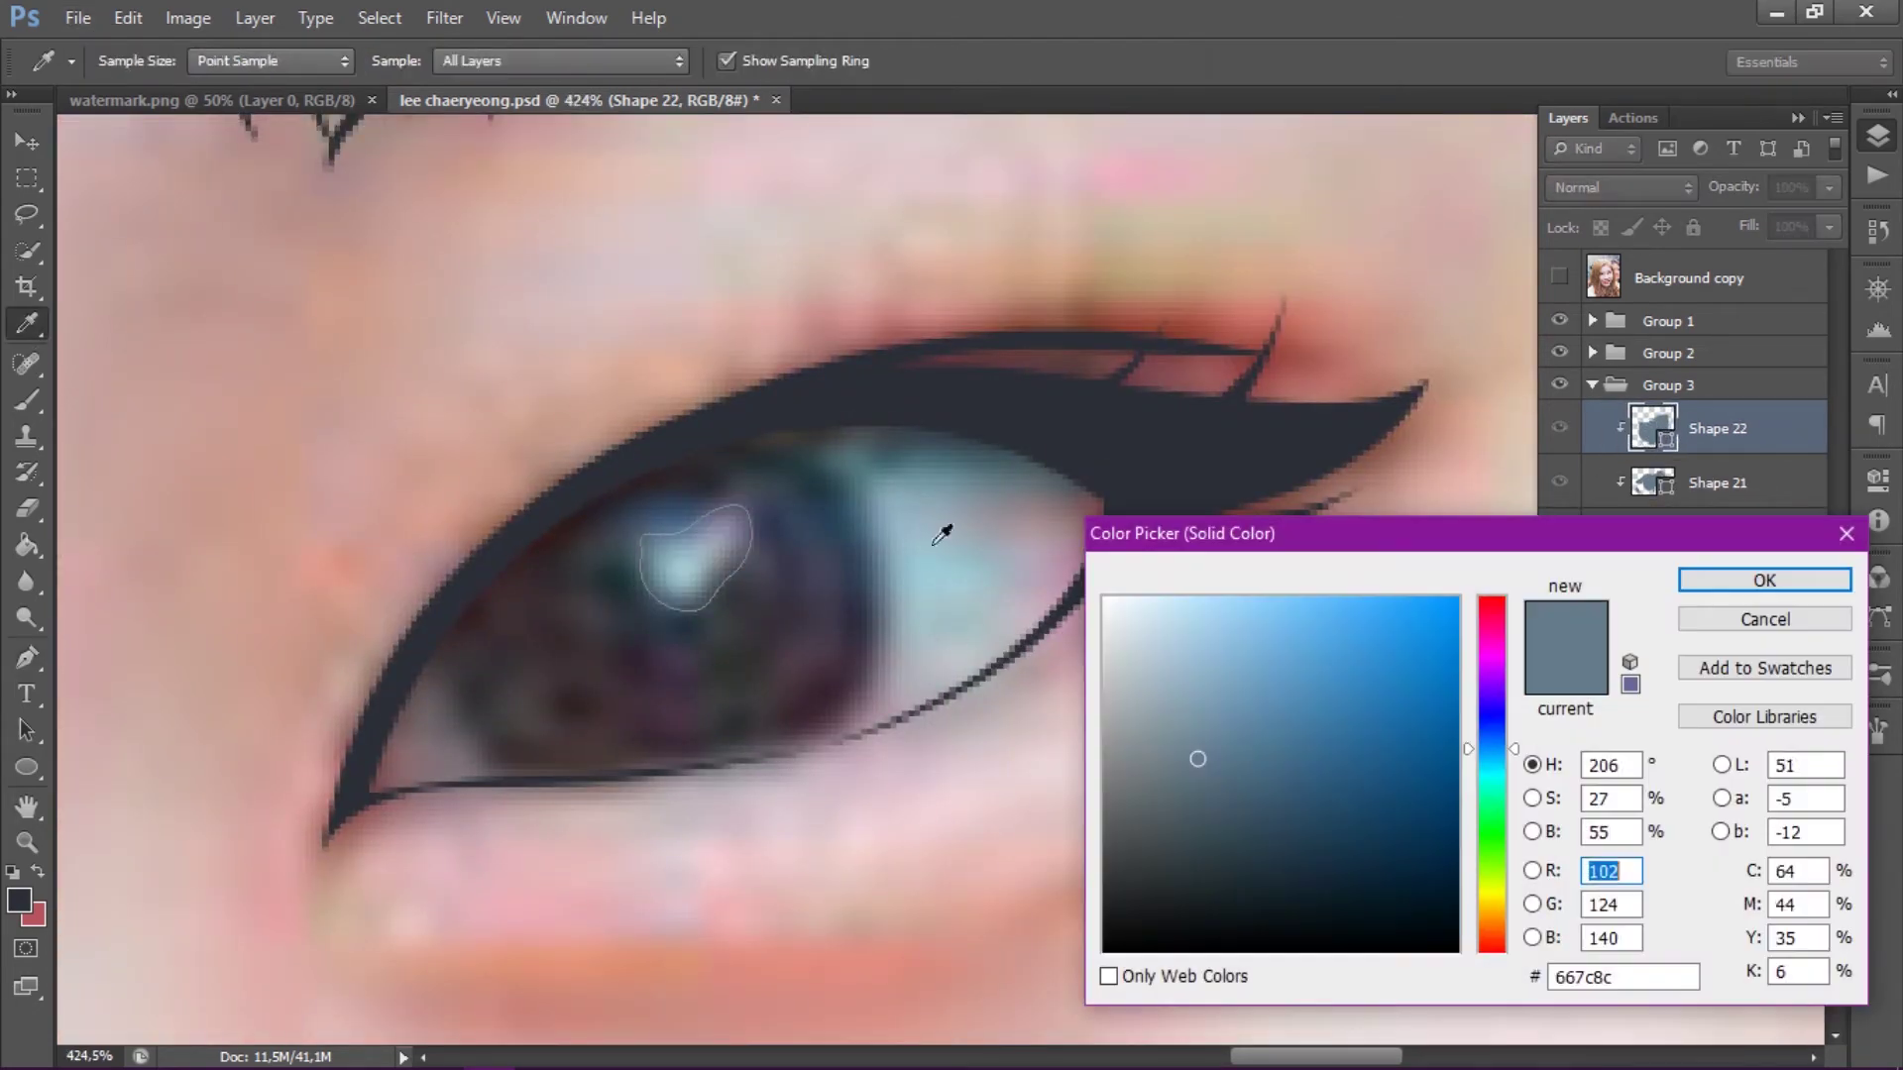
click(942, 535)
click(734, 550)
key(Return)
- Add a small clipped light-cyan highlight on the iris
click(660, 551)
click(693, 551)
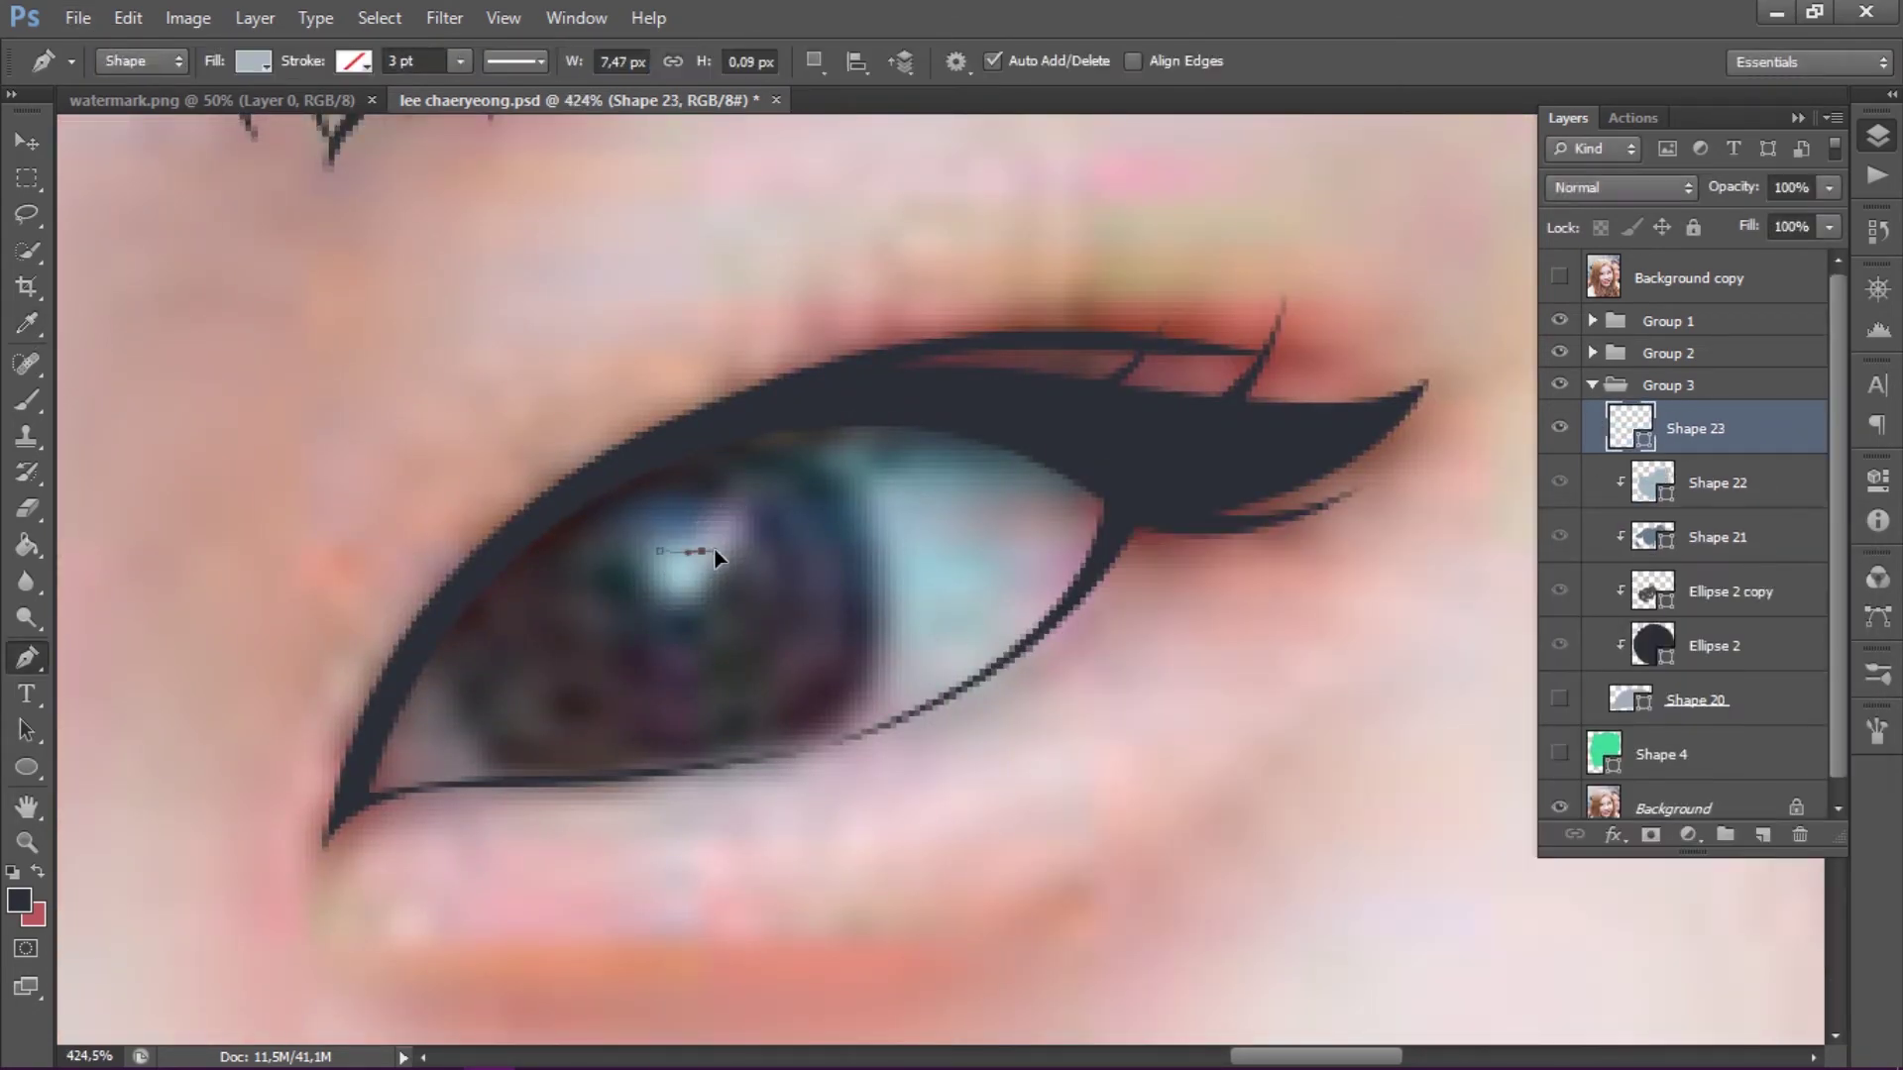
click(661, 553)
key(ctrl+alt+g)
double_click(1652, 428)
key(Return)
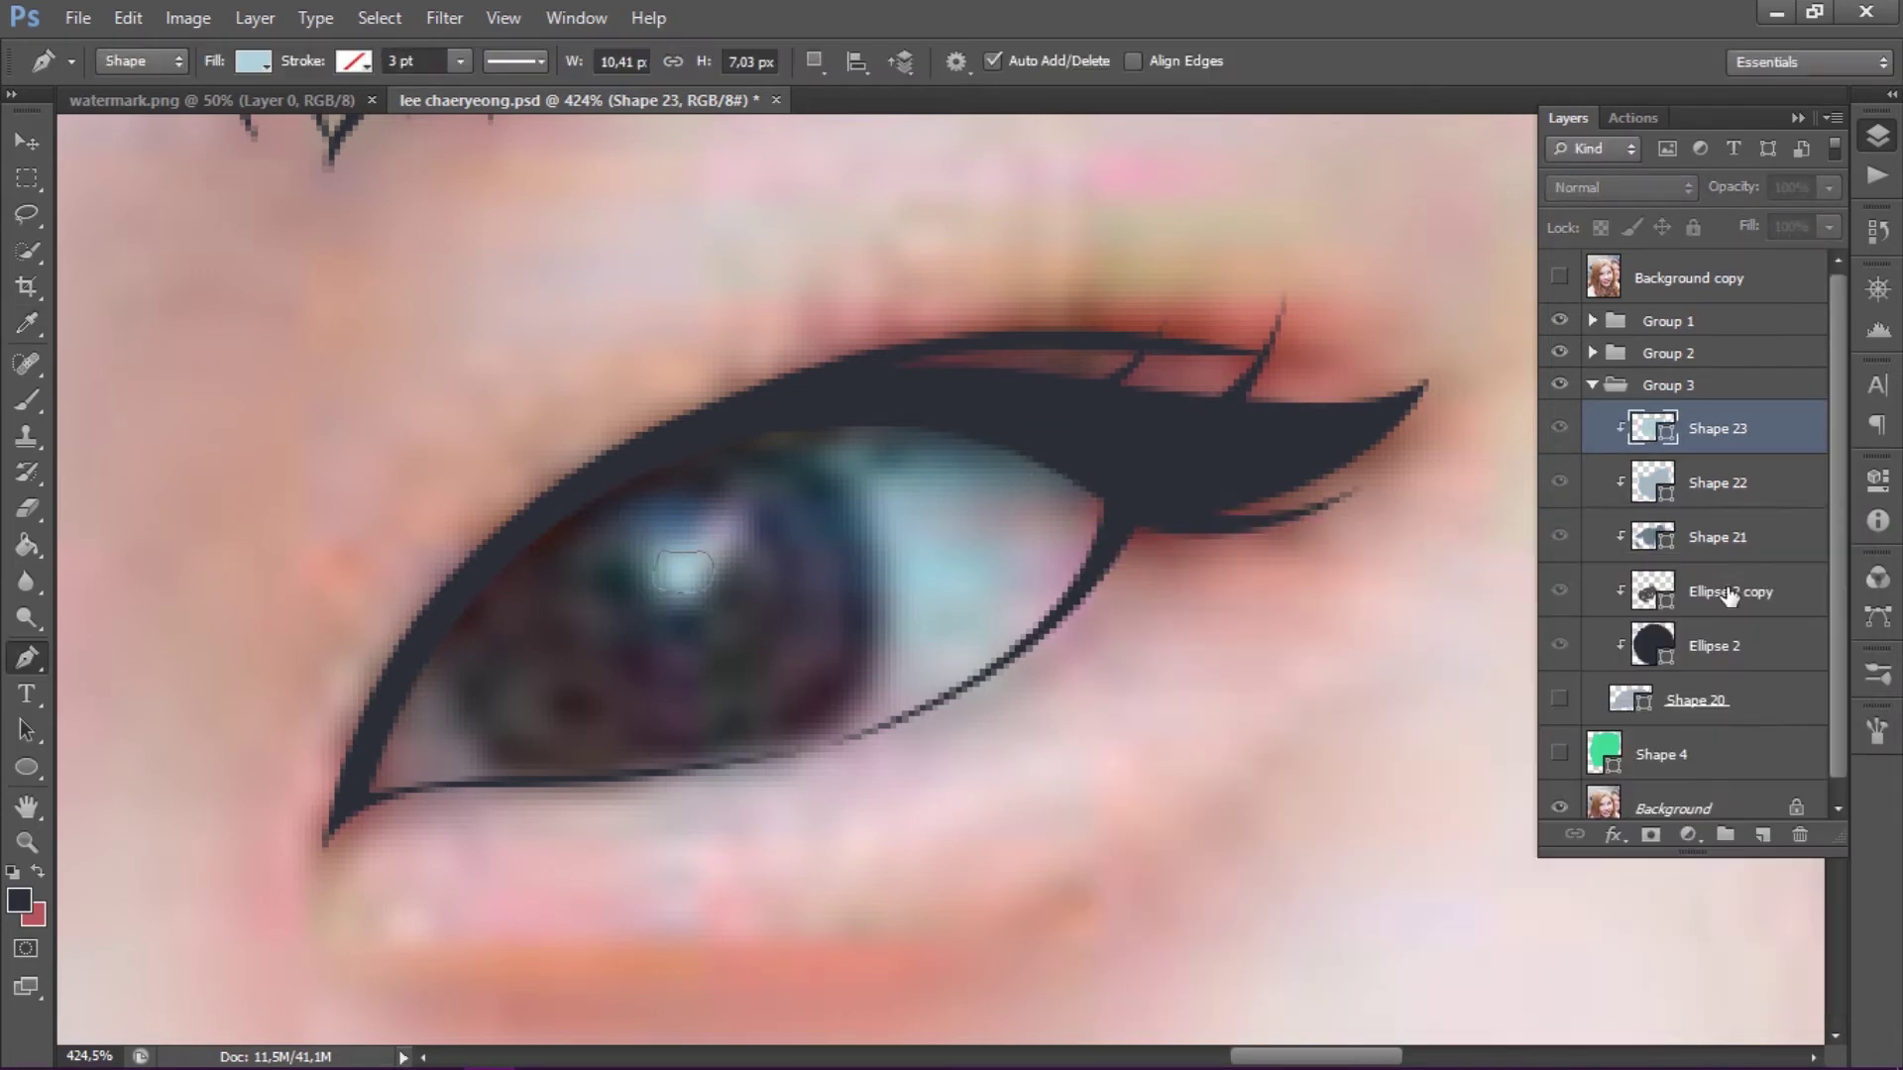
- Draw a shading shape around the eye above the eye-white layer, filled with a sampled colour
click(1625, 703)
click(680, 446)
drag(552, 786, 680, 837)
drag(1126, 544, 1238, 396)
drag(701, 862, 257, 872)
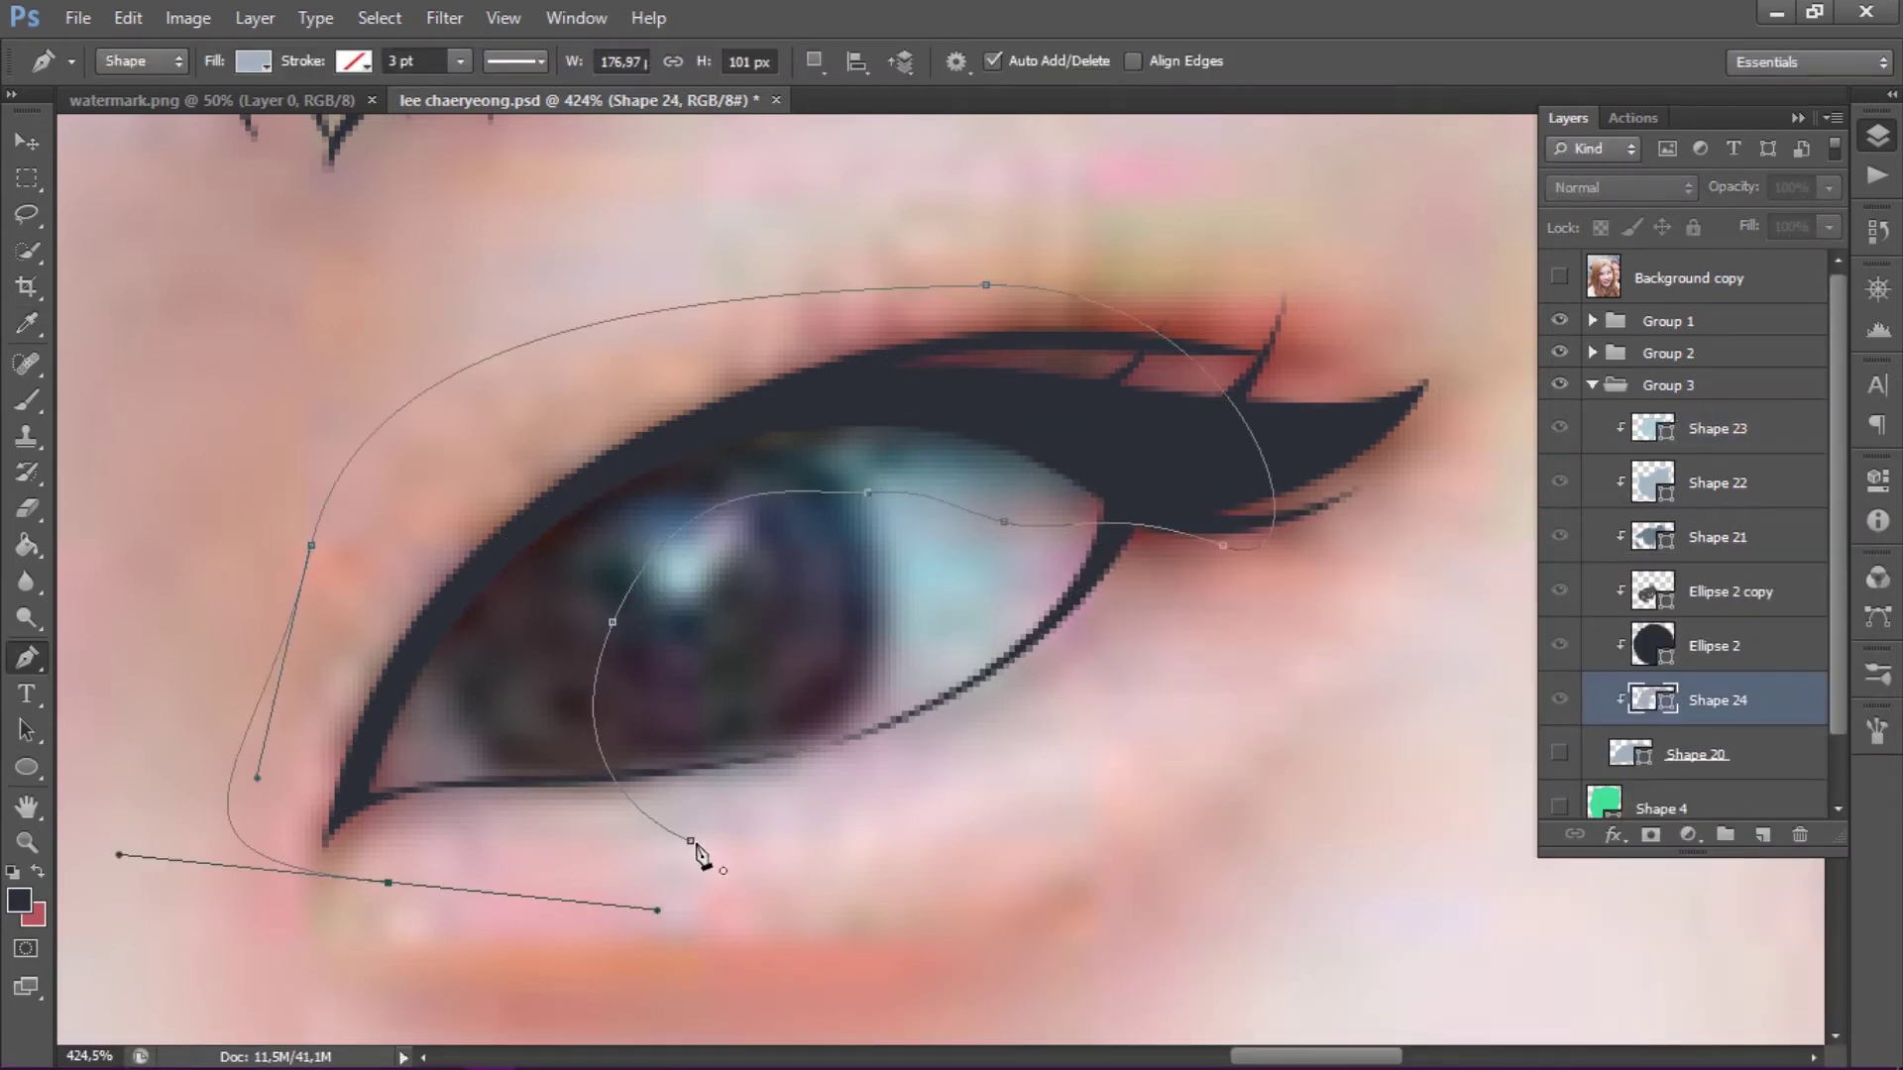
click(680, 446)
click(963, 478)
key(Return)
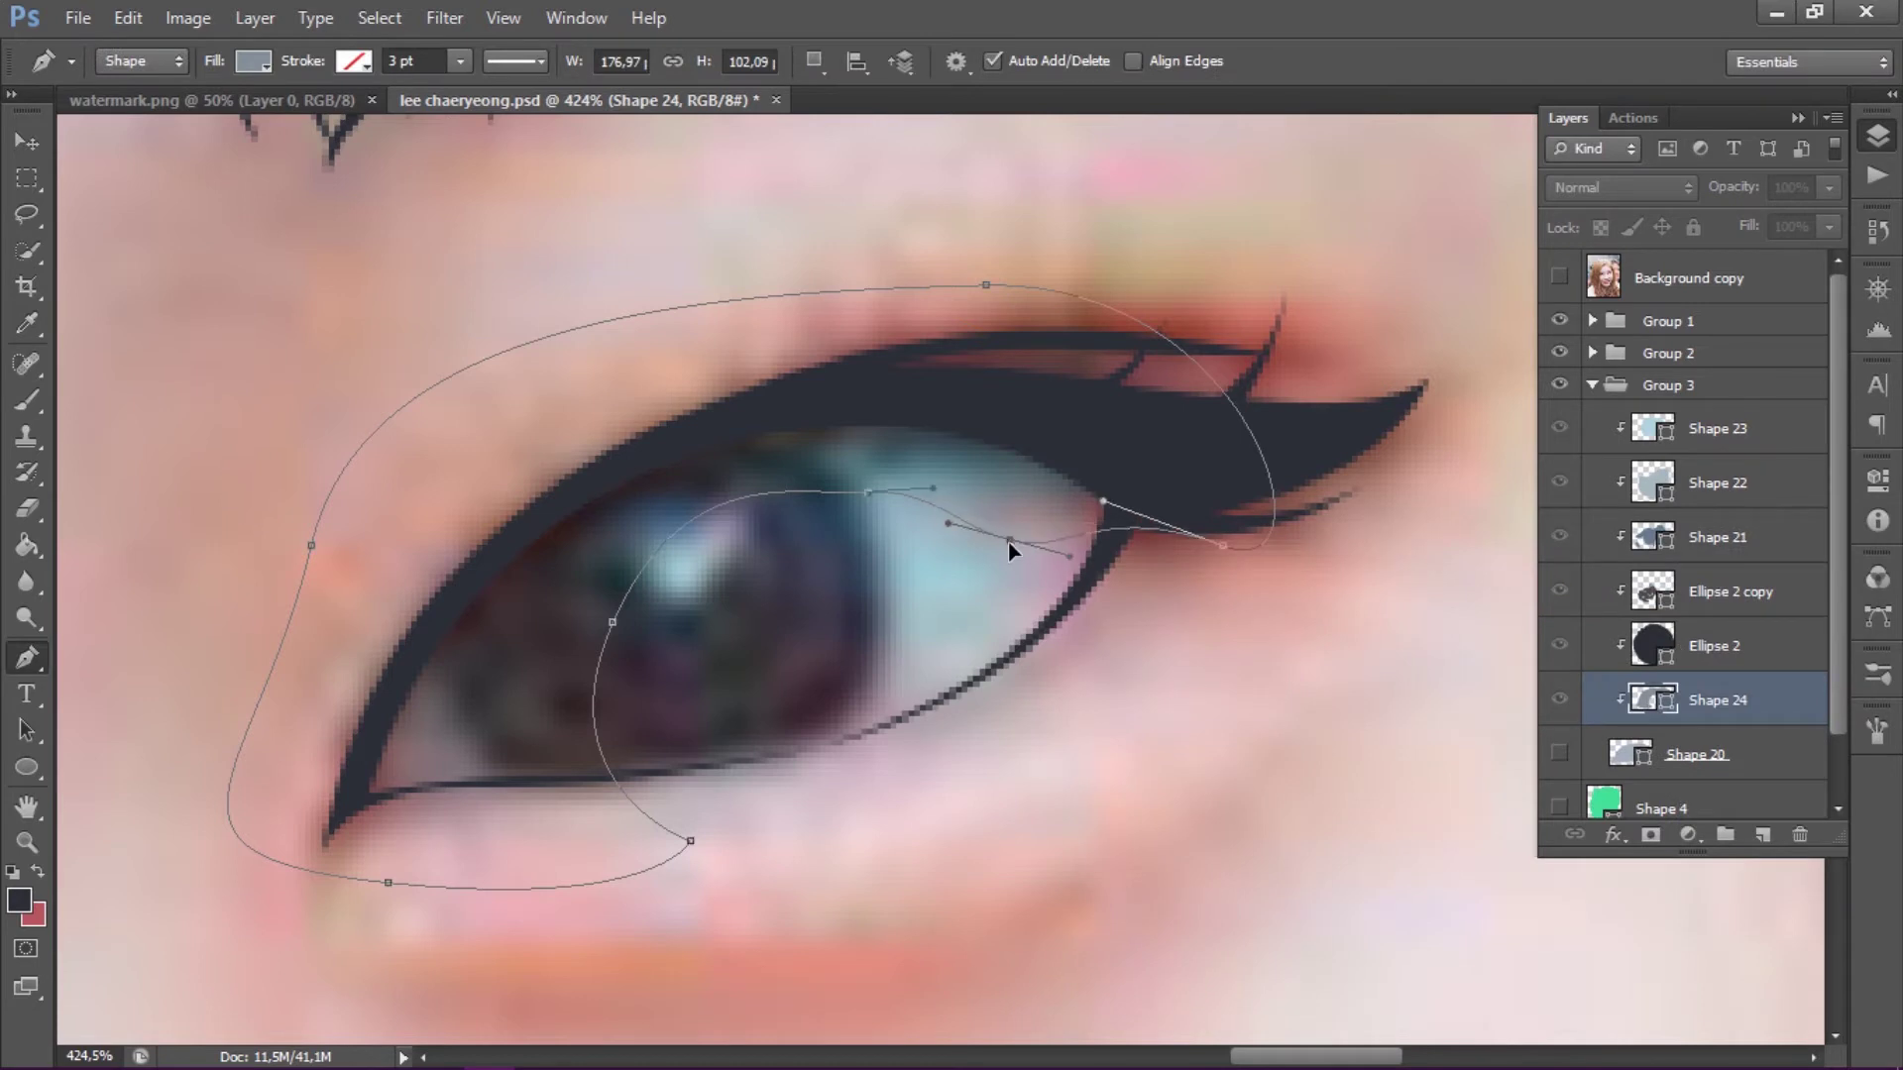
- Add a second shading shape over the eye filled with a sampled grey-blue
click(1247, 497)
click(1127, 521)
drag(997, 514, 1021, 488)
drag(577, 806, 575, 863)
drag(240, 835, 233, 753)
drag(667, 279, 793, 277)
click(1006, 275)
drag(1369, 391, 1366, 536)
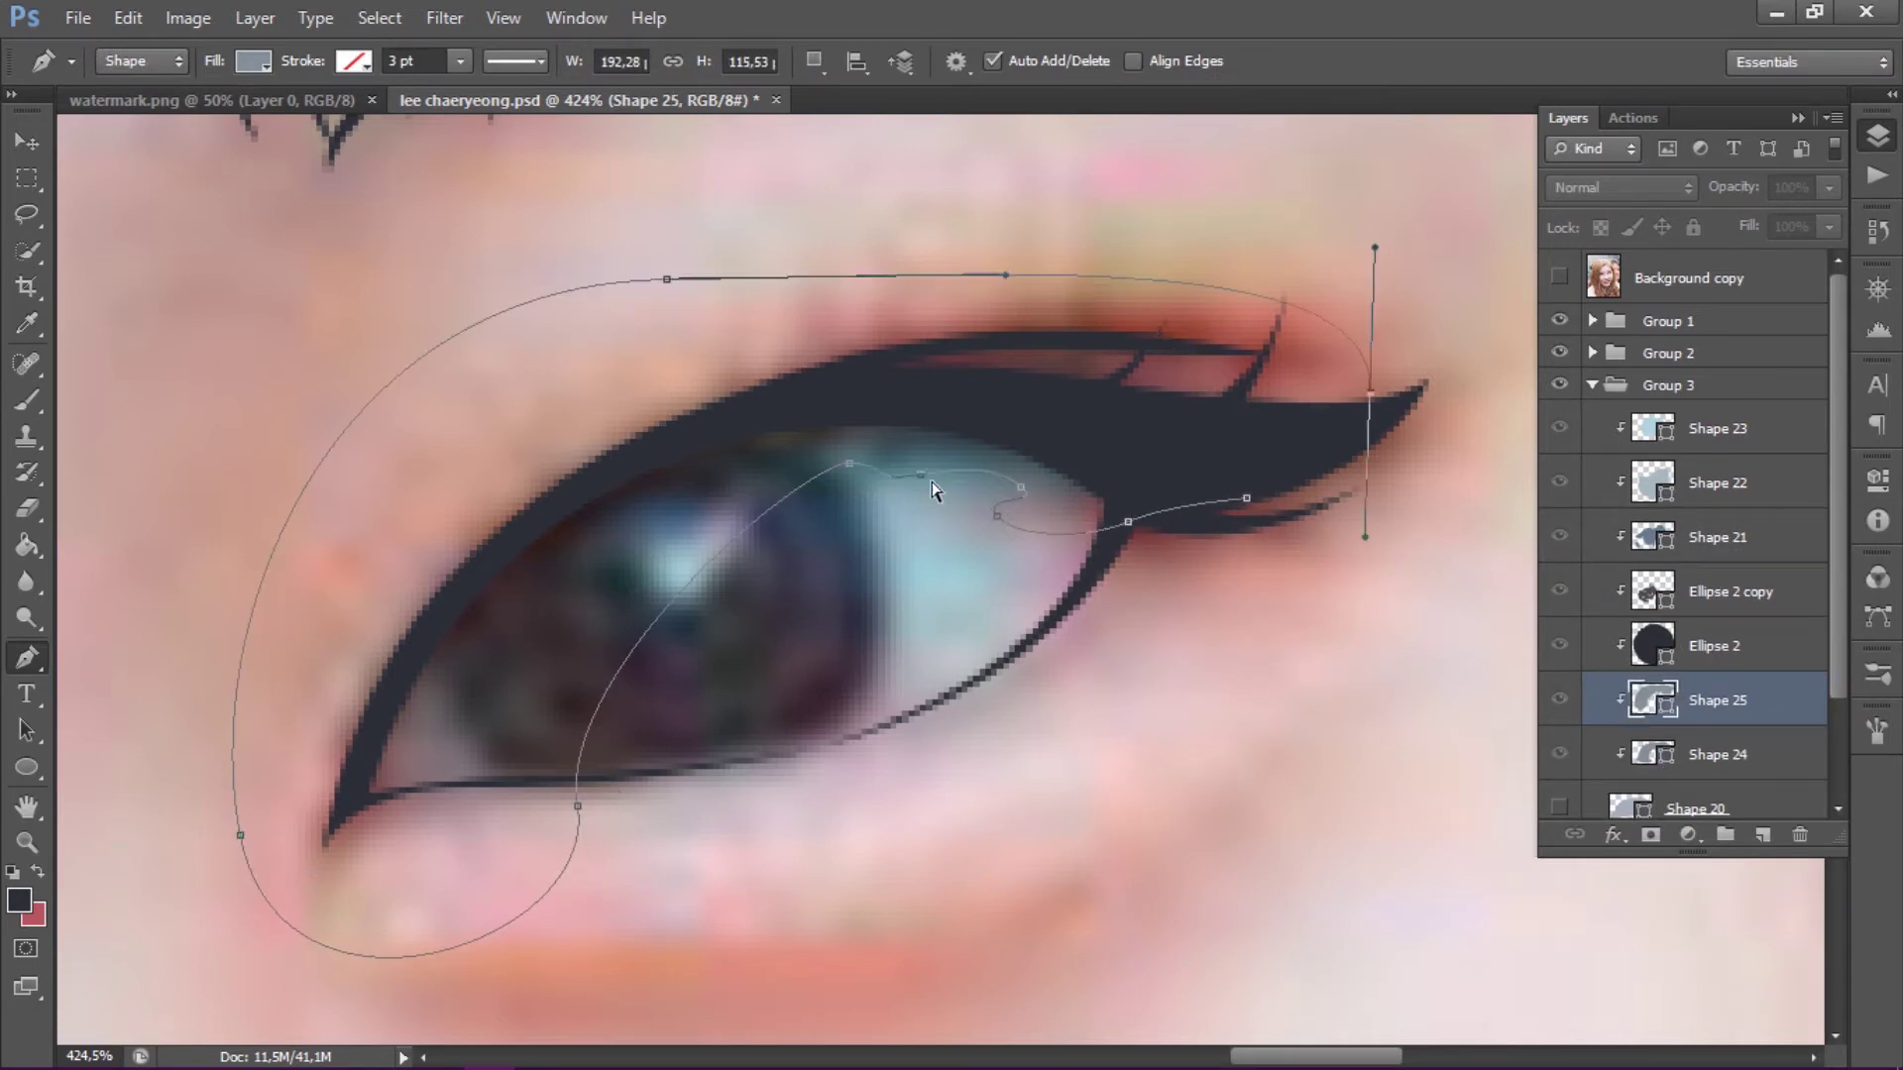
double_click(1633, 704)
click(1020, 476)
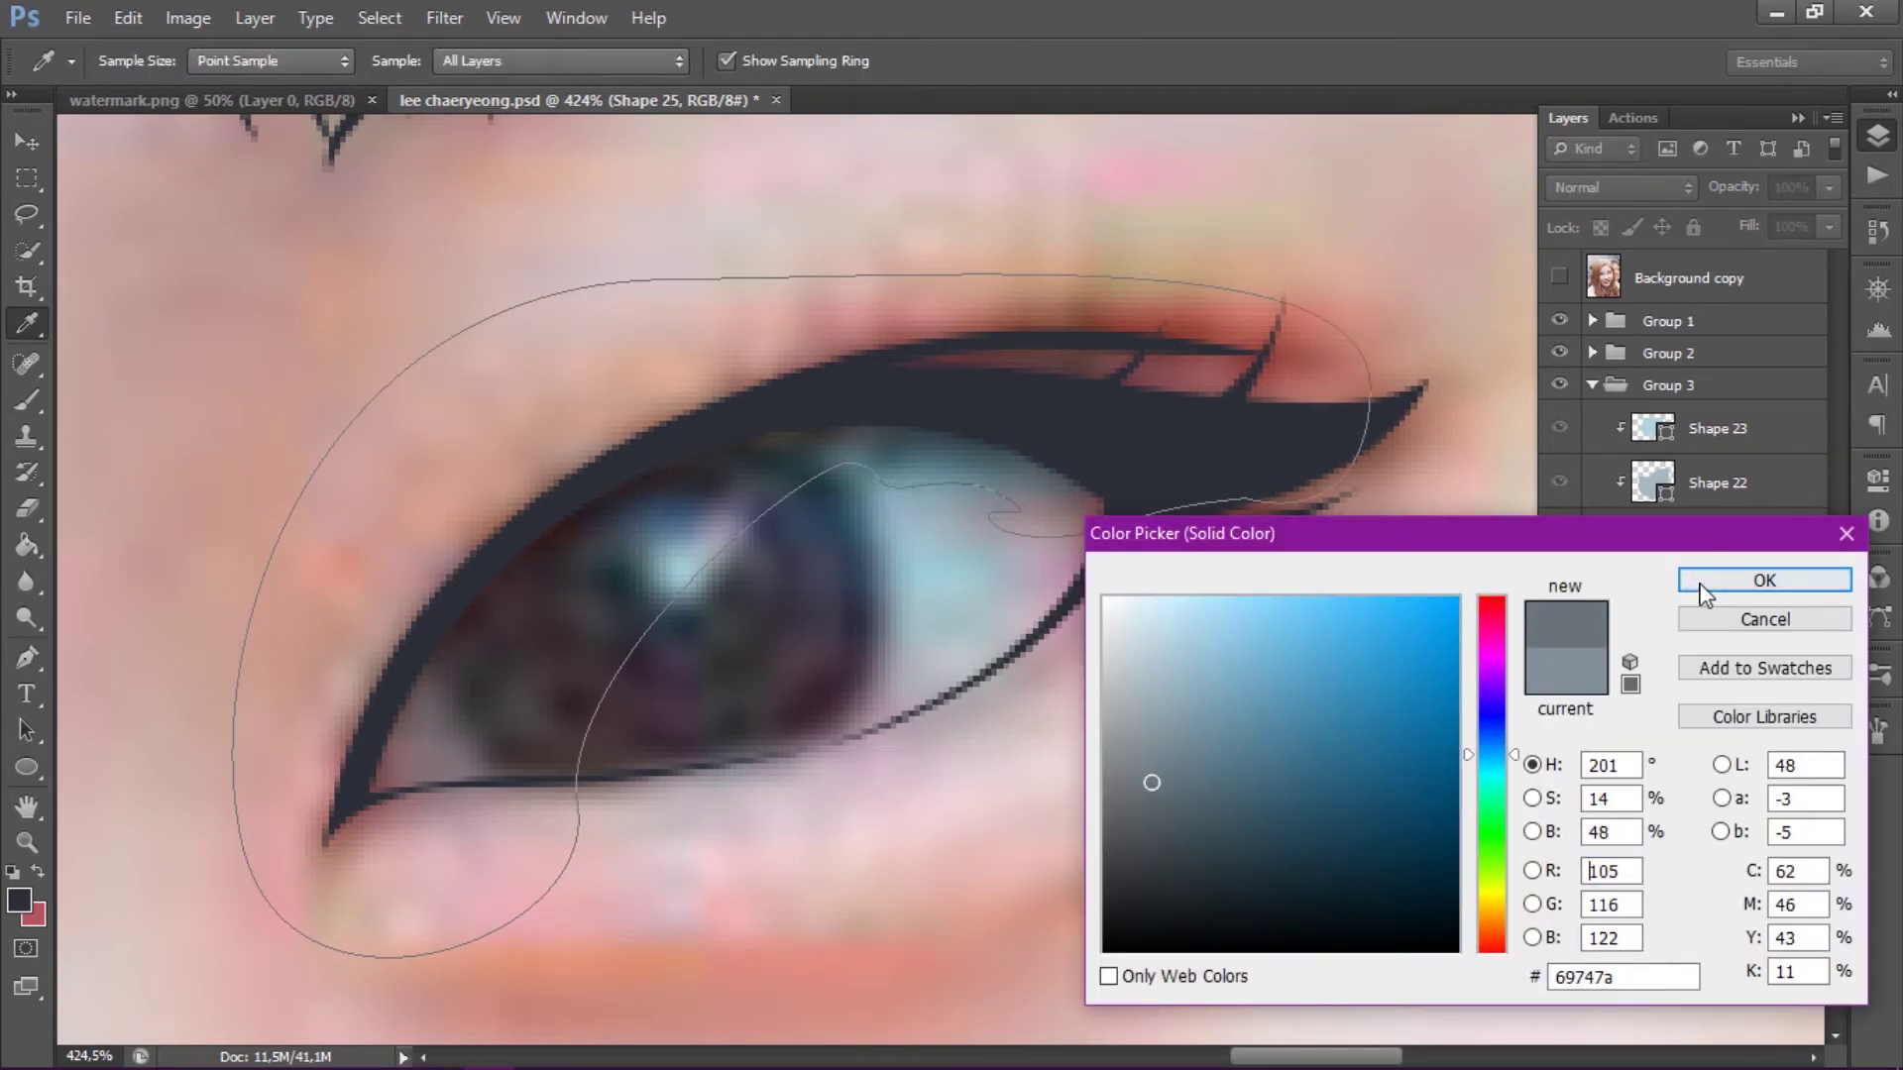
click(1818, 582)
- Add a shading shape from the eye corner over the upper lid in darker teal-grey
click(1222, 439)
drag(1098, 503, 1059, 511)
drag(981, 468, 974, 478)
click(436, 818)
click(282, 806)
drag(464, 373, 690, 334)
drag(986, 333, 1225, 451)
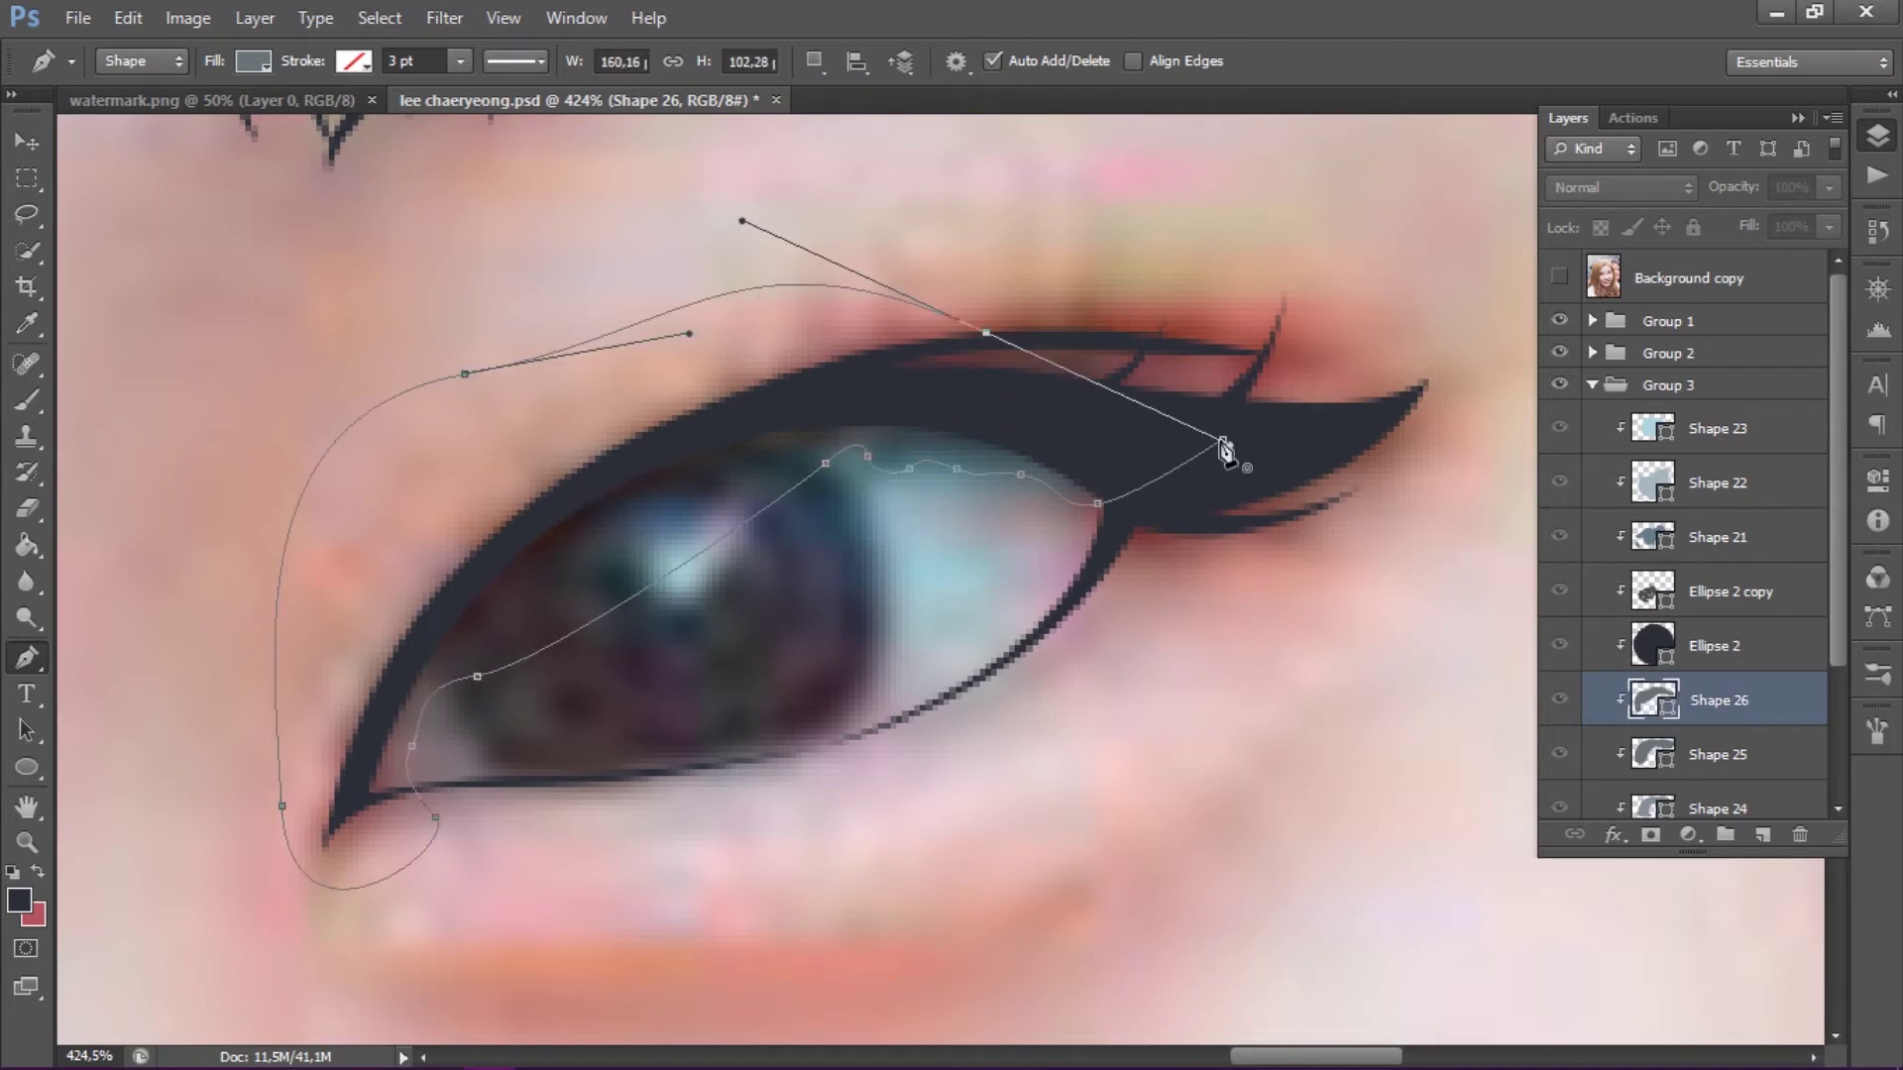
double_click(1652, 700)
click(1172, 806)
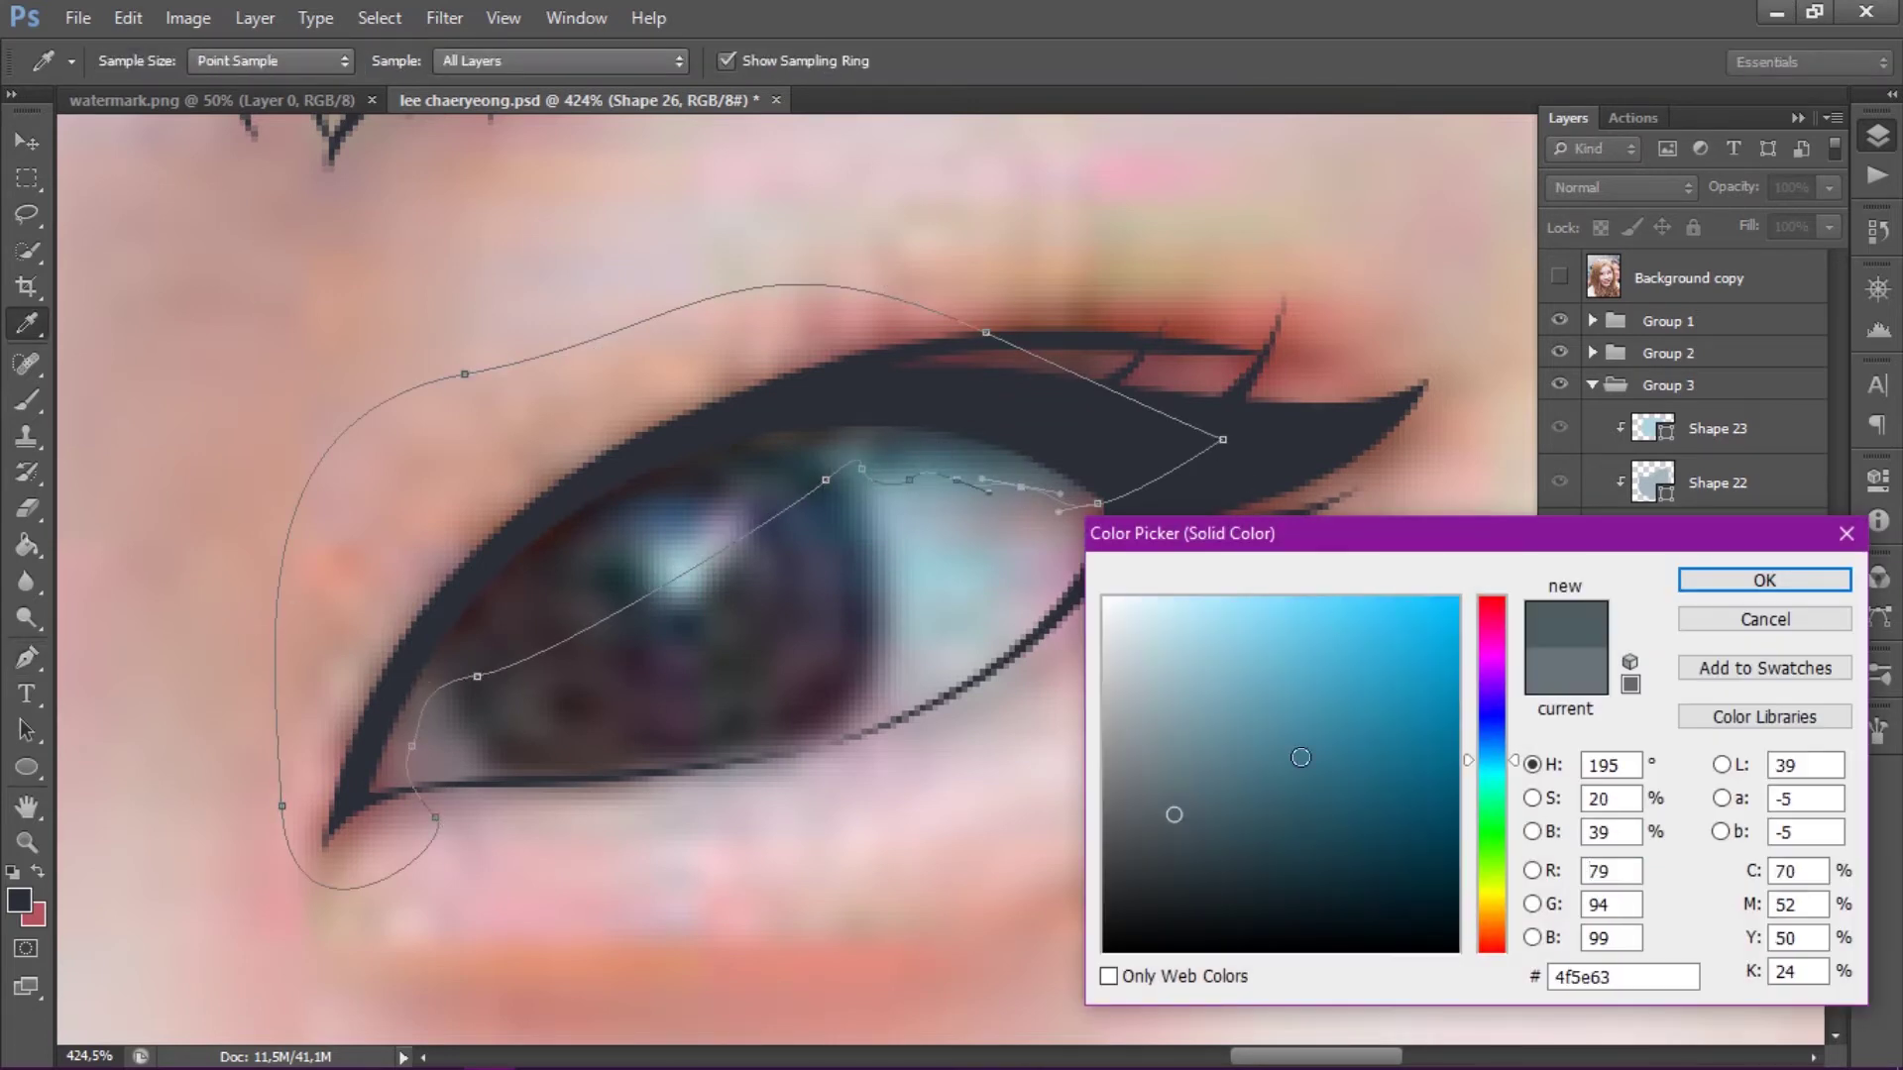
click(1817, 579)
- Add a shading strip along the upper lid and set its fill colour
click(1175, 432)
drag(1026, 463, 981, 476)
drag(944, 445, 914, 452)
click(1176, 432)
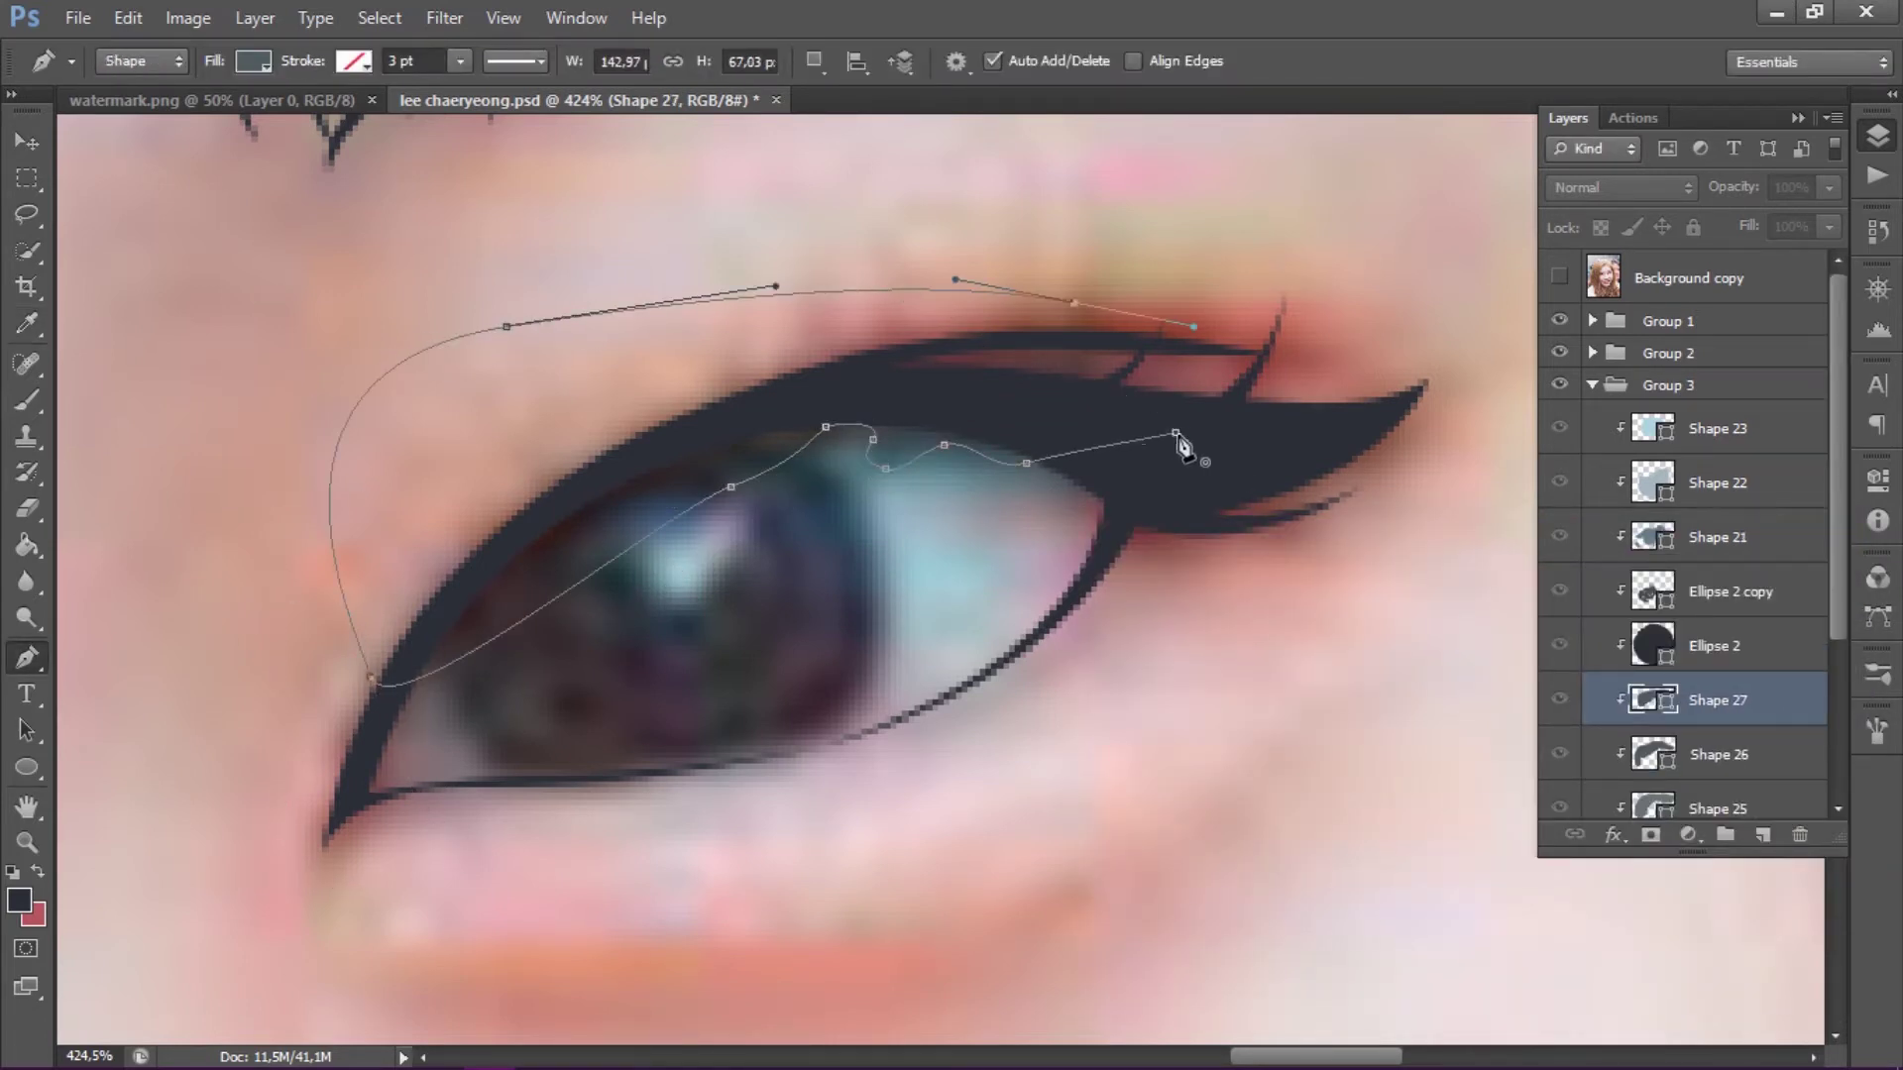
double_click(1642, 700)
click(1817, 580)
- Hide the pale eye-white layer and draw a light-blue highlight shape around the iris
scroll(1414, 671, down, 2)
scroll(1685, 594, down, 3)
click(1559, 683)
click(1685, 683)
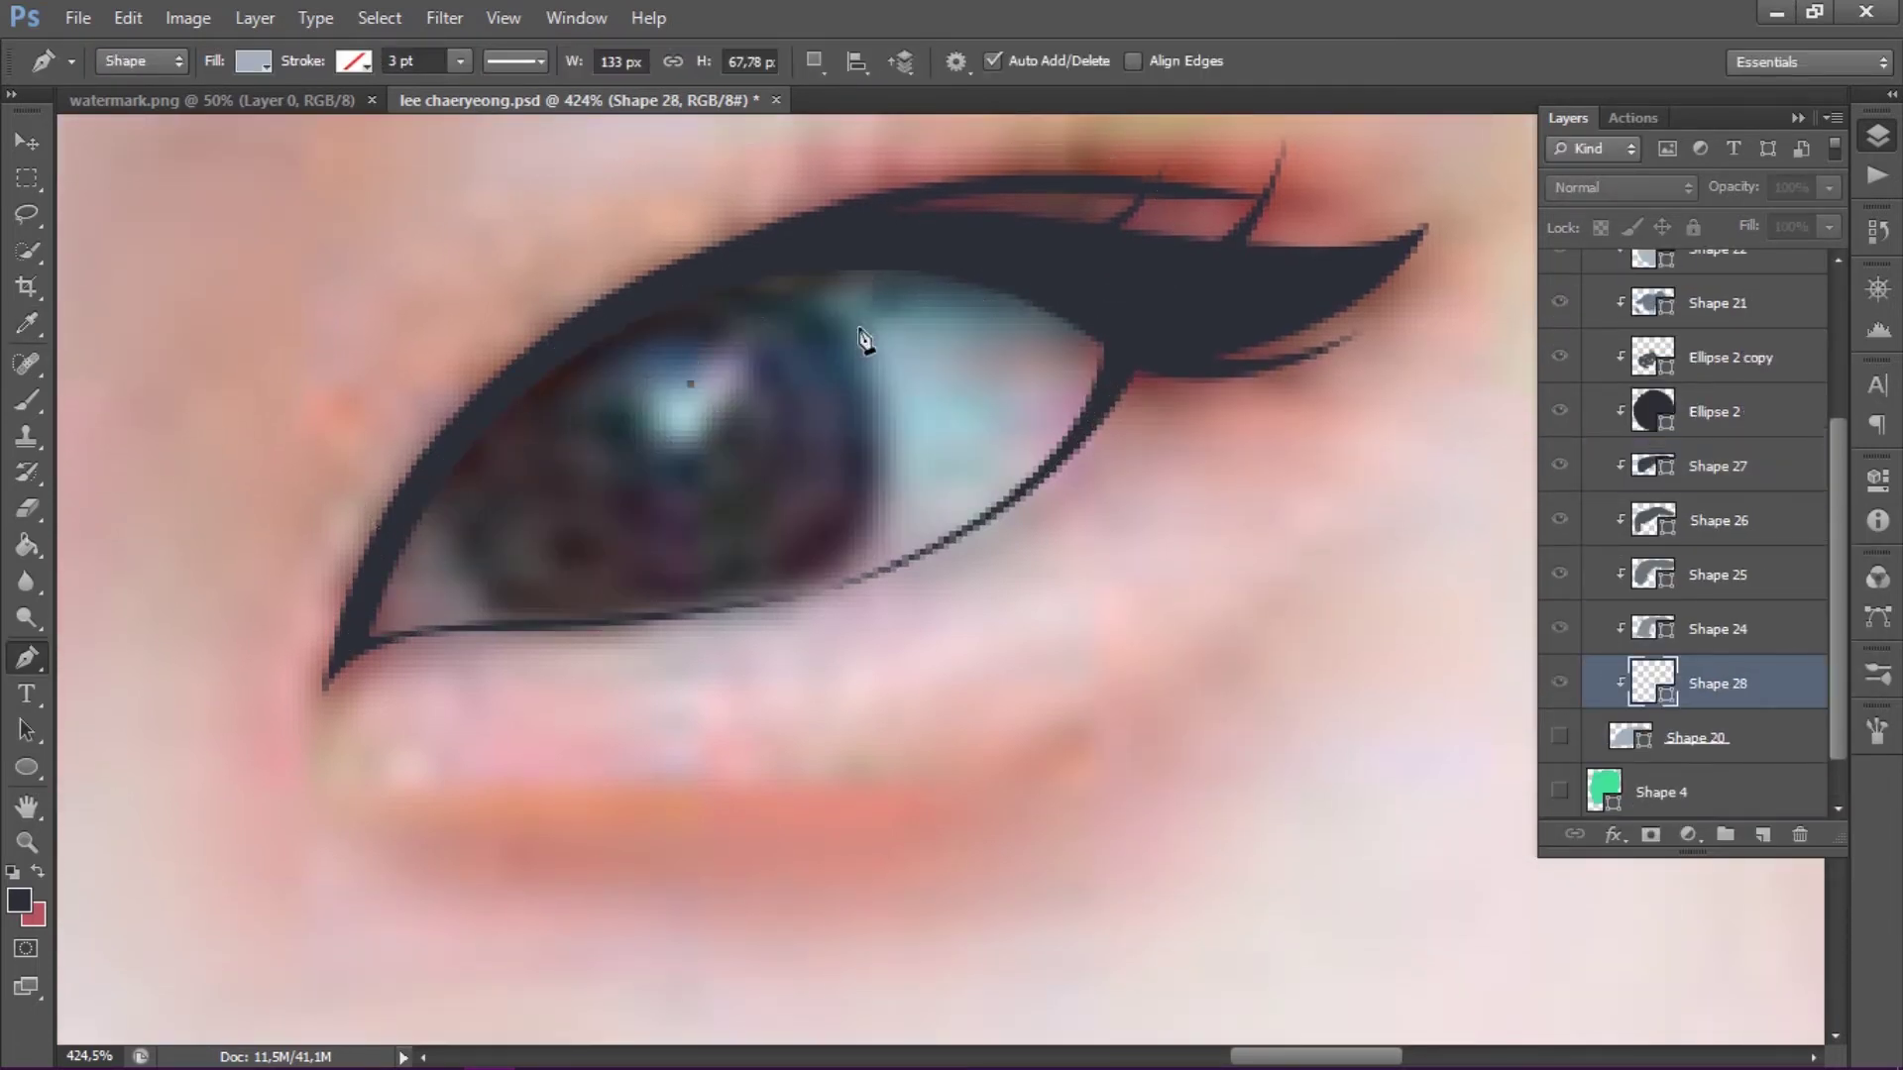
click(862, 340)
drag(1071, 383, 1065, 465)
drag(872, 540, 625, 514)
click(862, 340)
double_click(1649, 680)
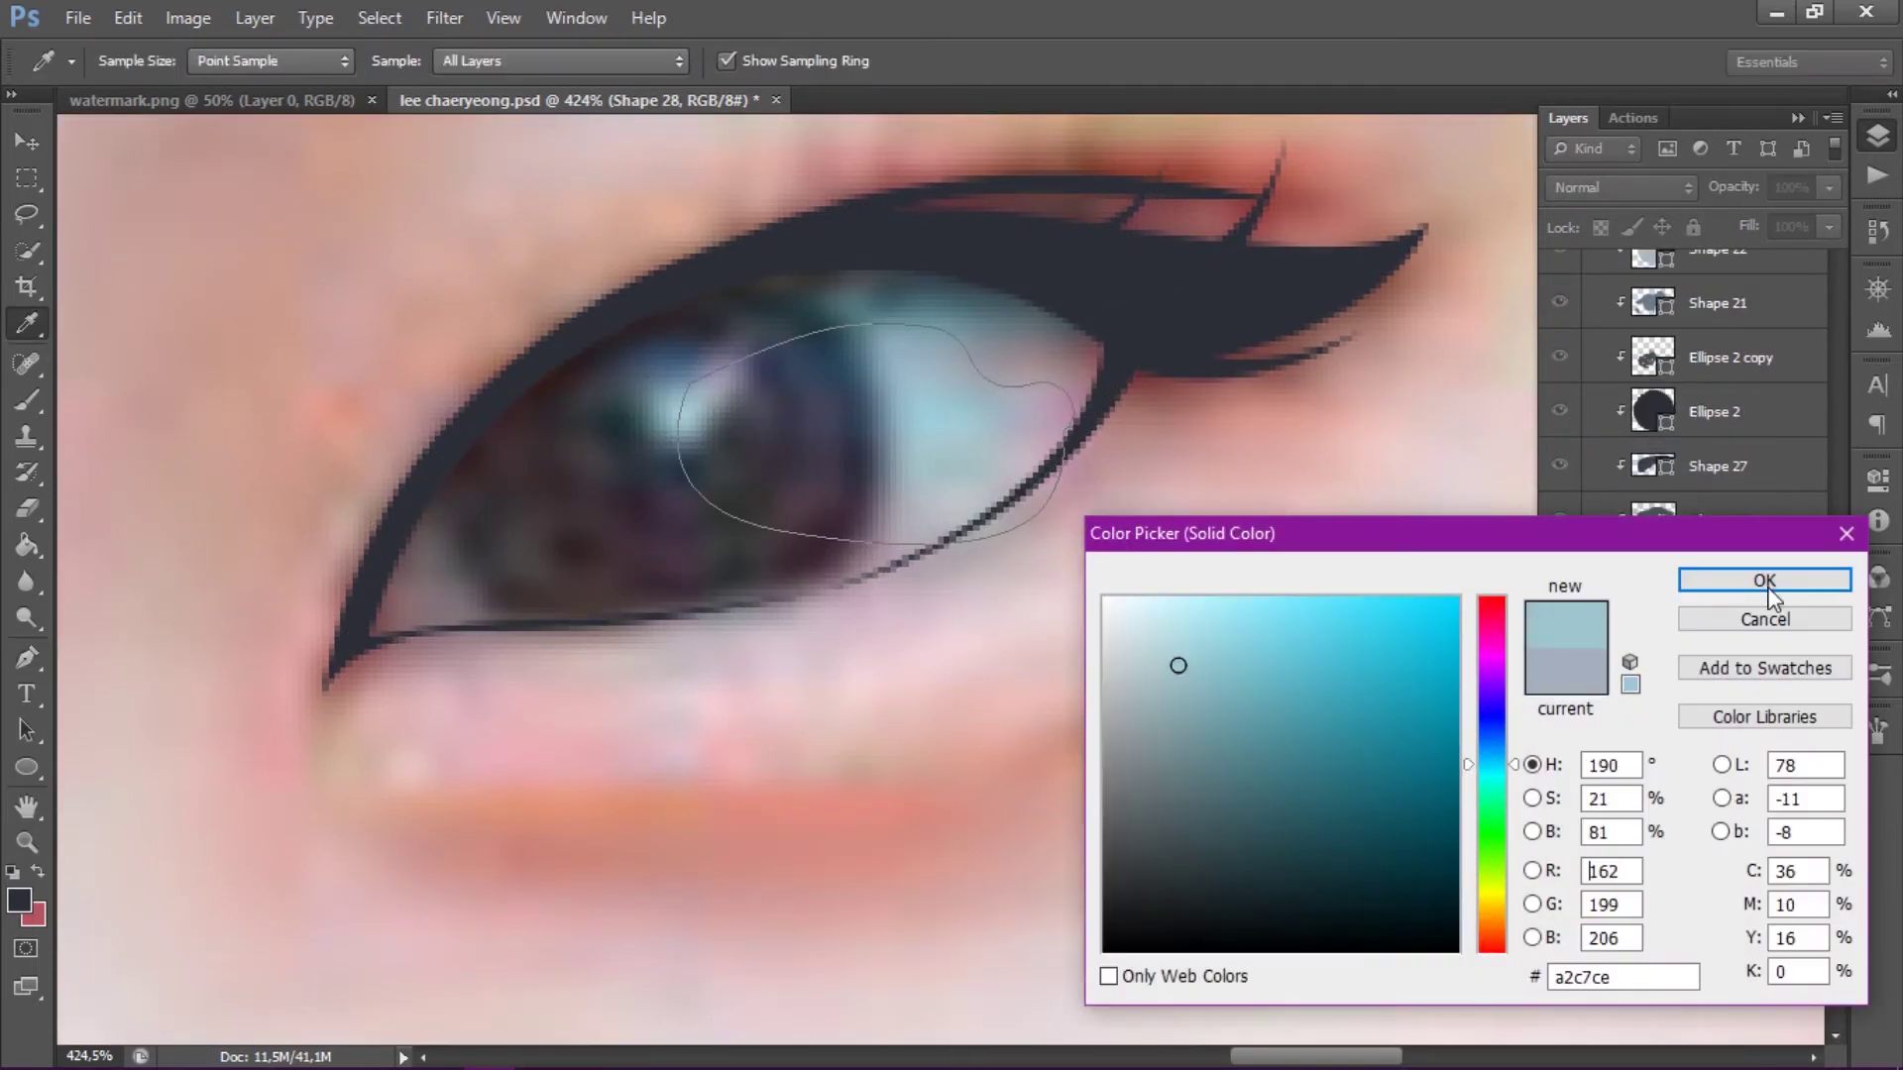
click(1704, 580)
- Draw another iris highlight shape and fill it light blue a2c7ce
click(773, 366)
click(896, 366)
click(980, 401)
mouse_move(802, 555)
mouse_down()
mouse_move(977, 569)
mouse_move(994, 513)
mouse_up()
click(802, 555)
double_click(1652, 683)
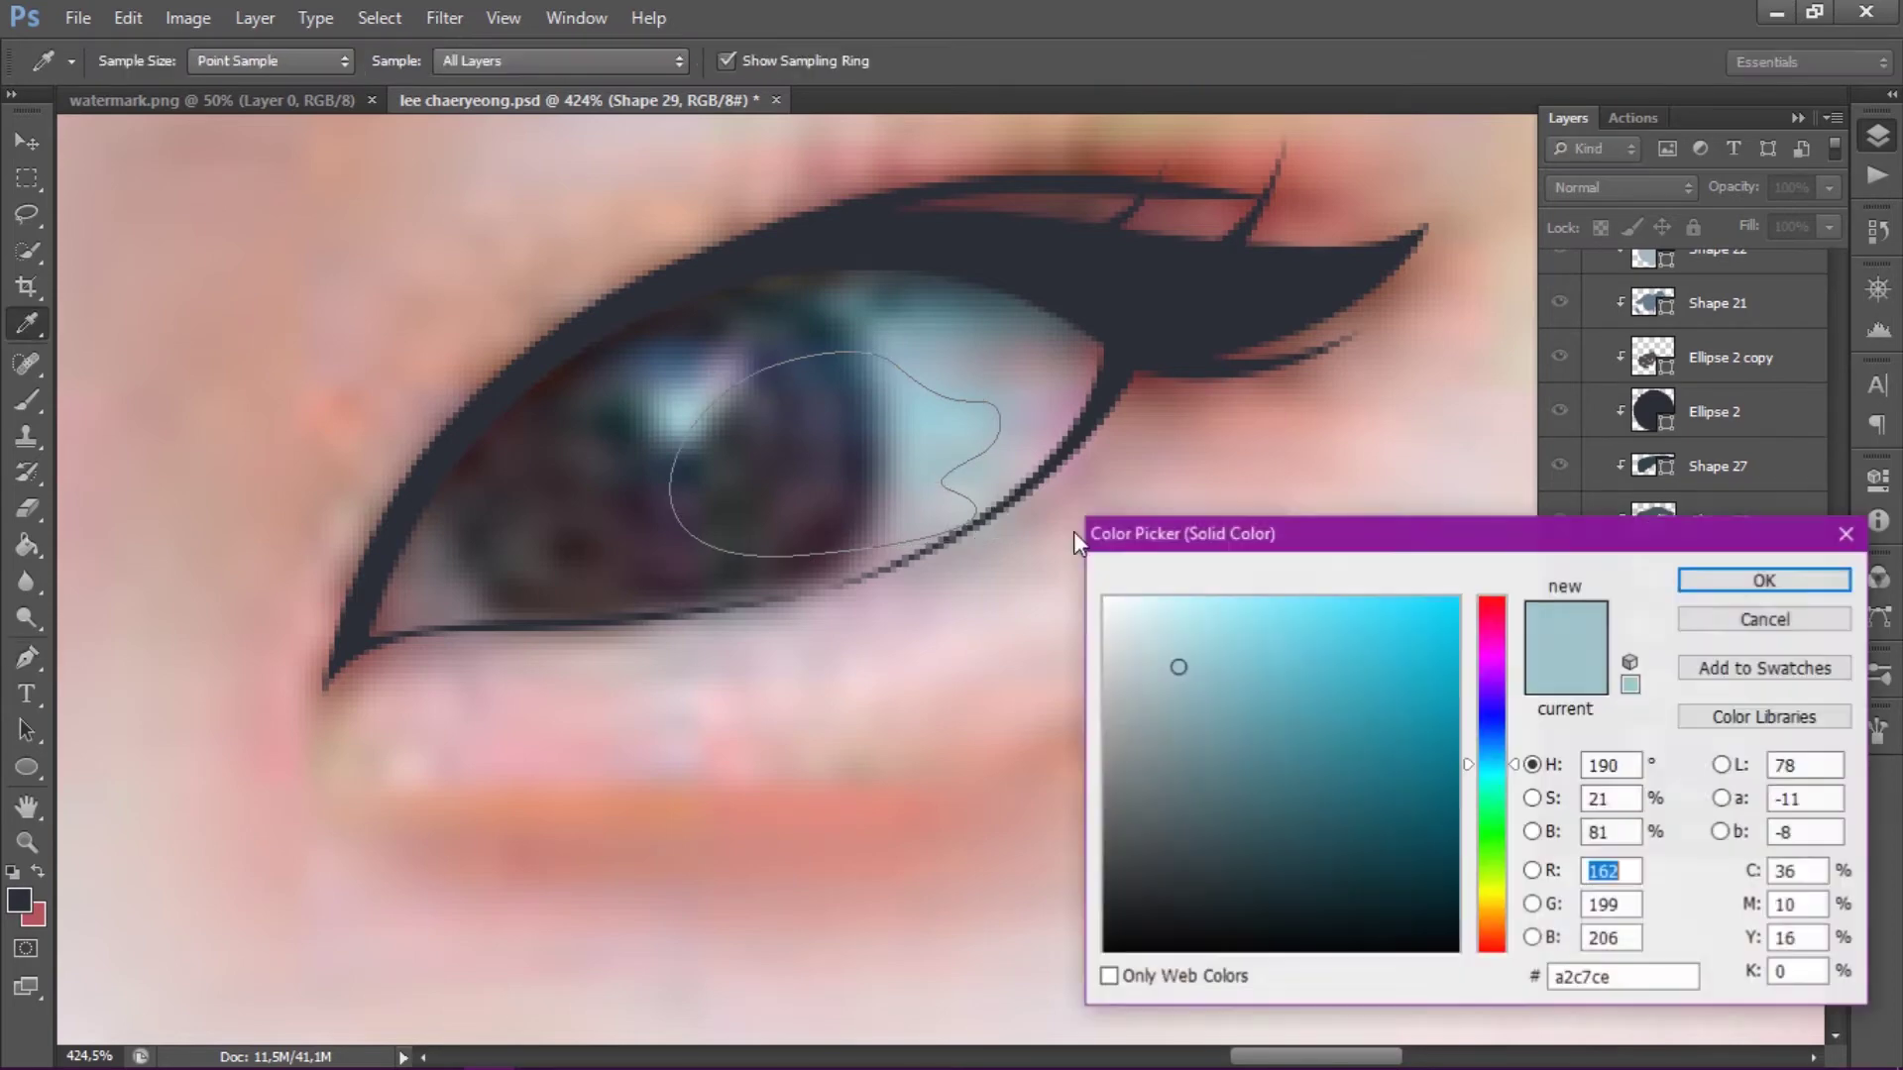
click(943, 446)
click(1169, 637)
click(1698, 577)
scroll(1685, 595, down, 1)
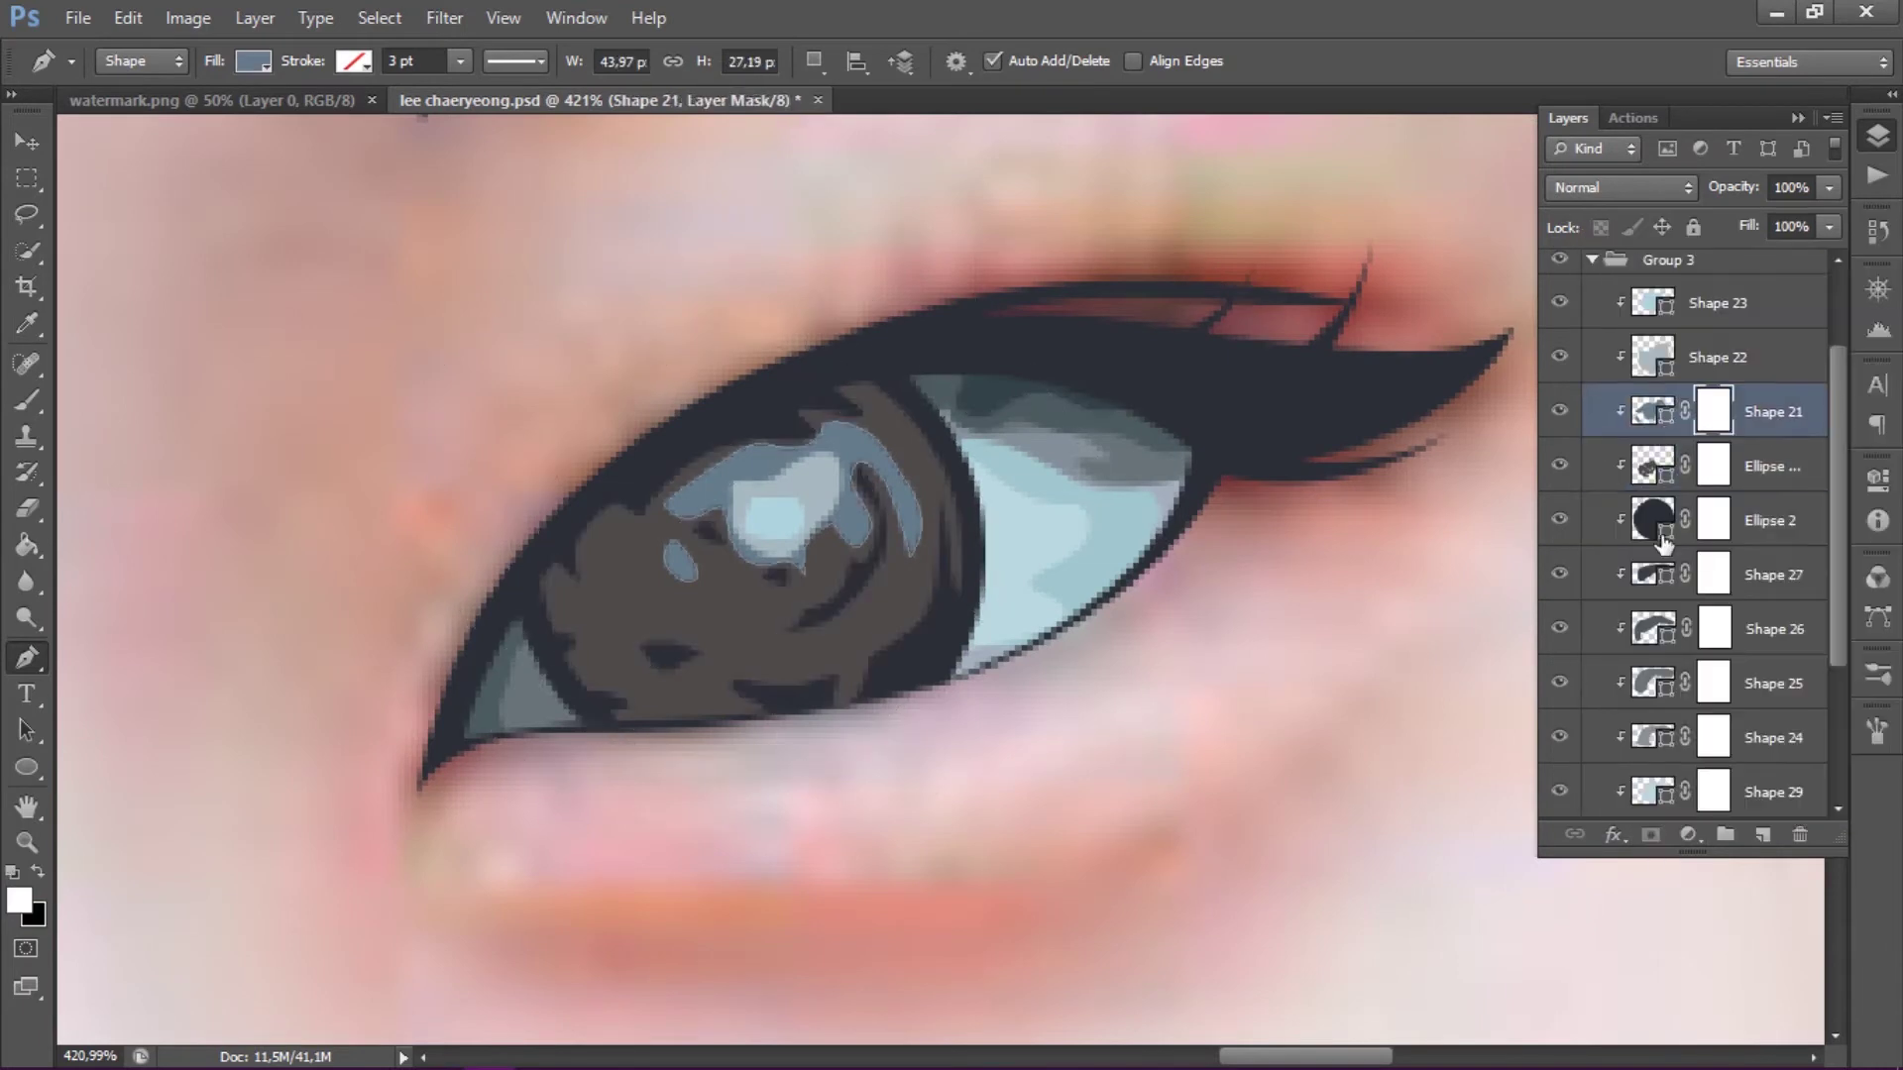
- With the Eraser, soften the edges of the Shape 25 to Shape 29 masks, resizing the brush
key(e)
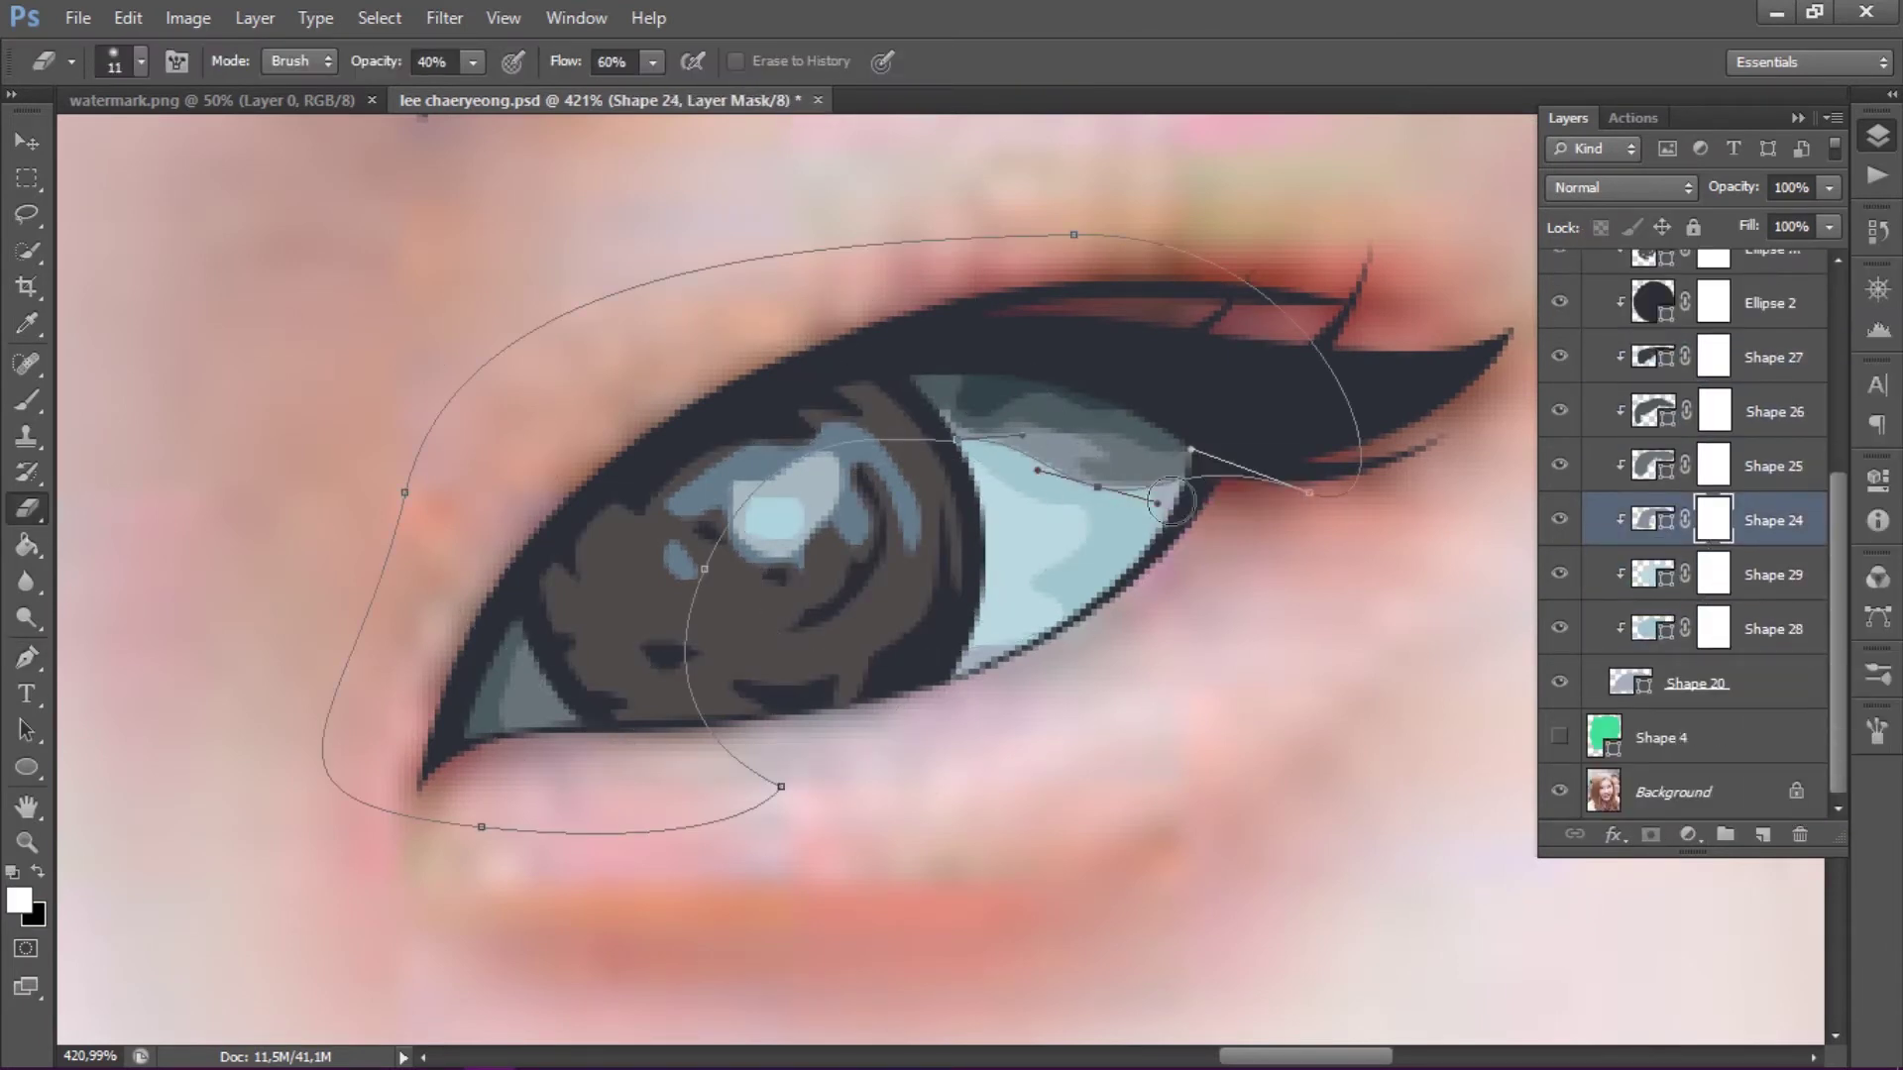
key(alt+bracketright)
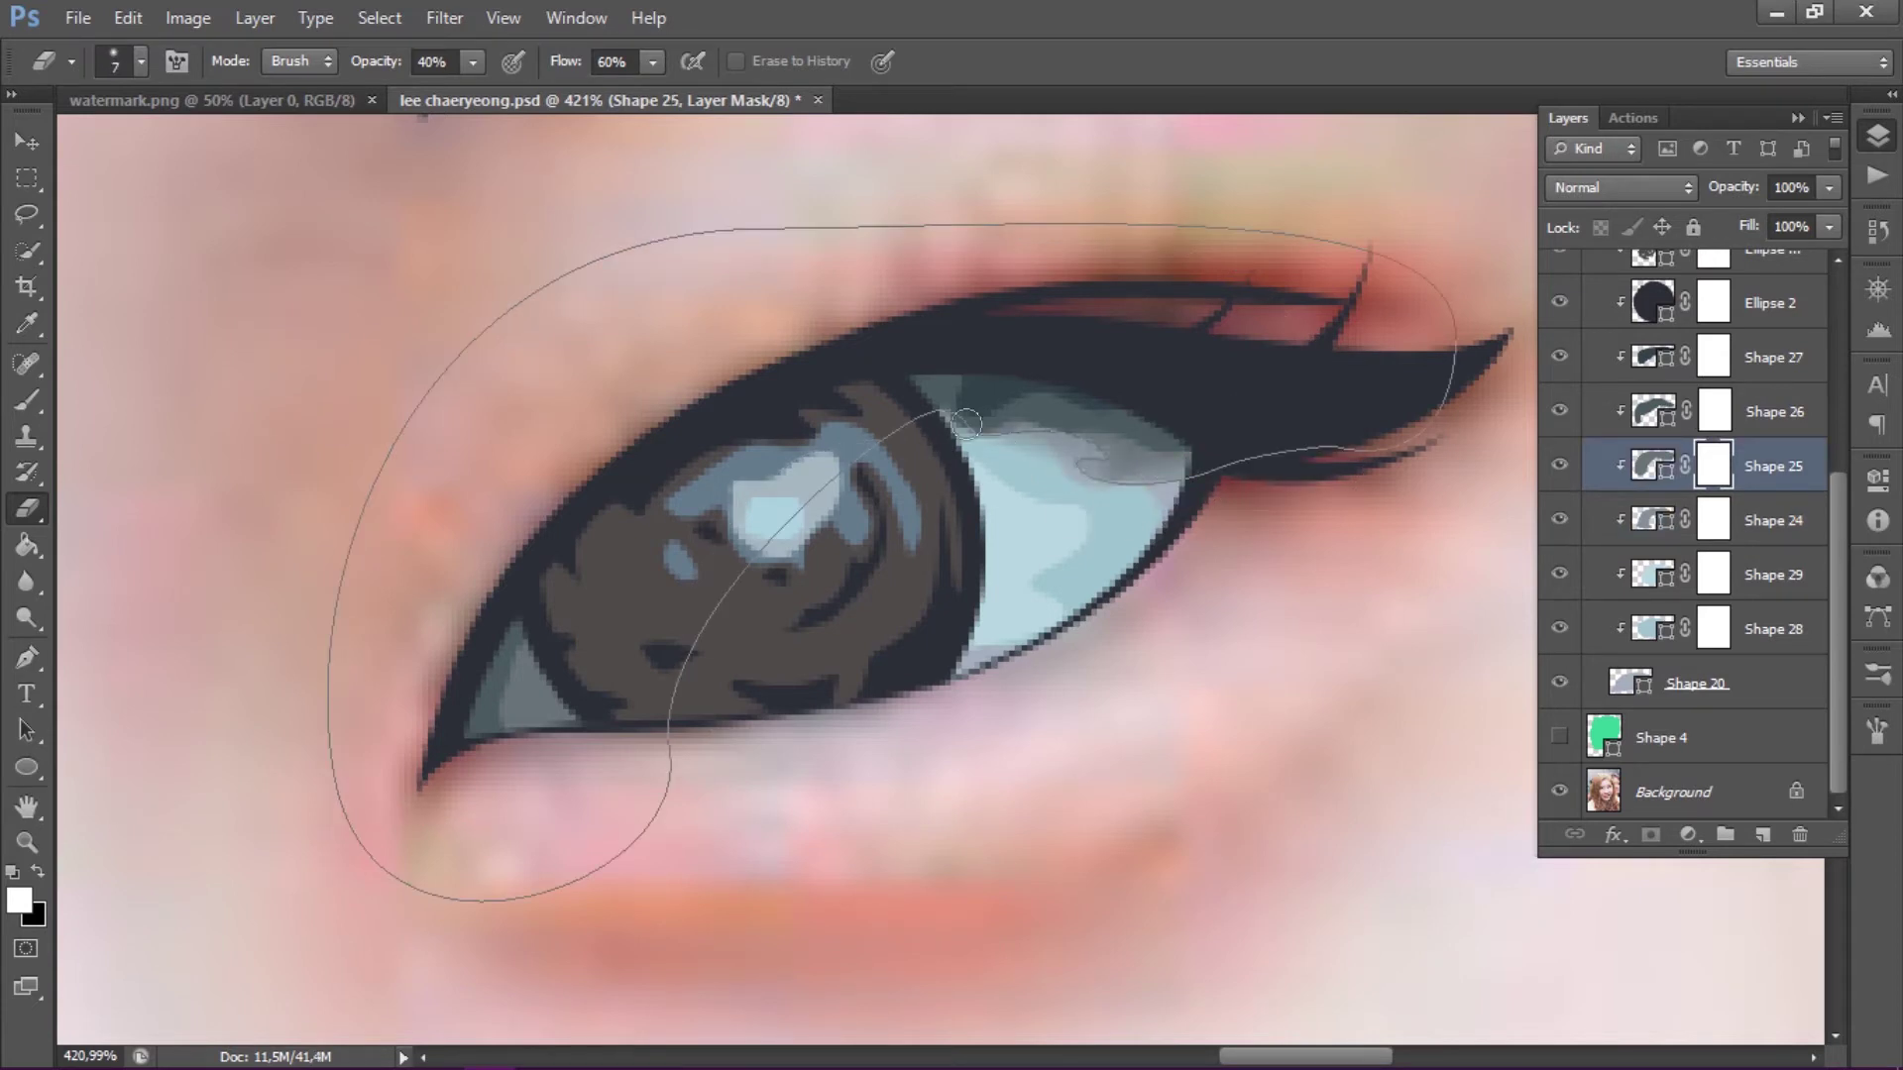
key(alt+bracketright)
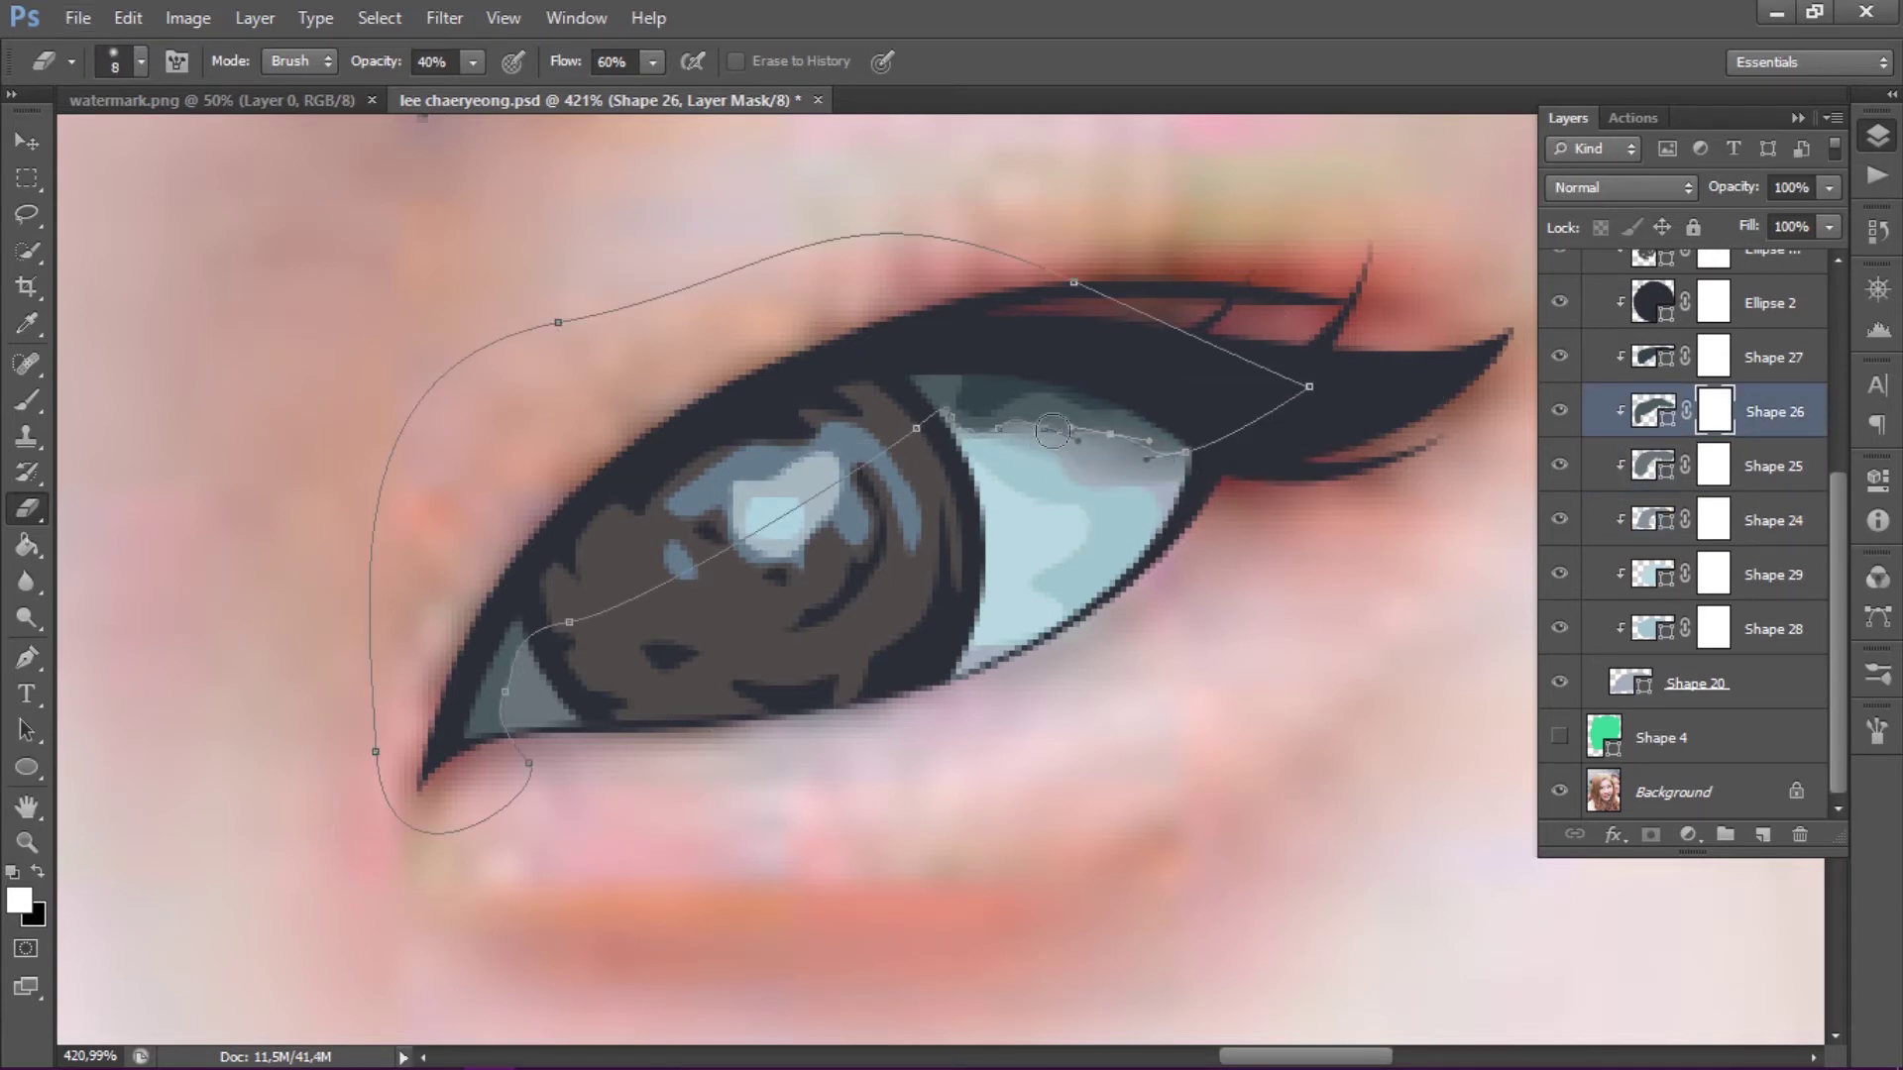
key(alt+bracketleft)
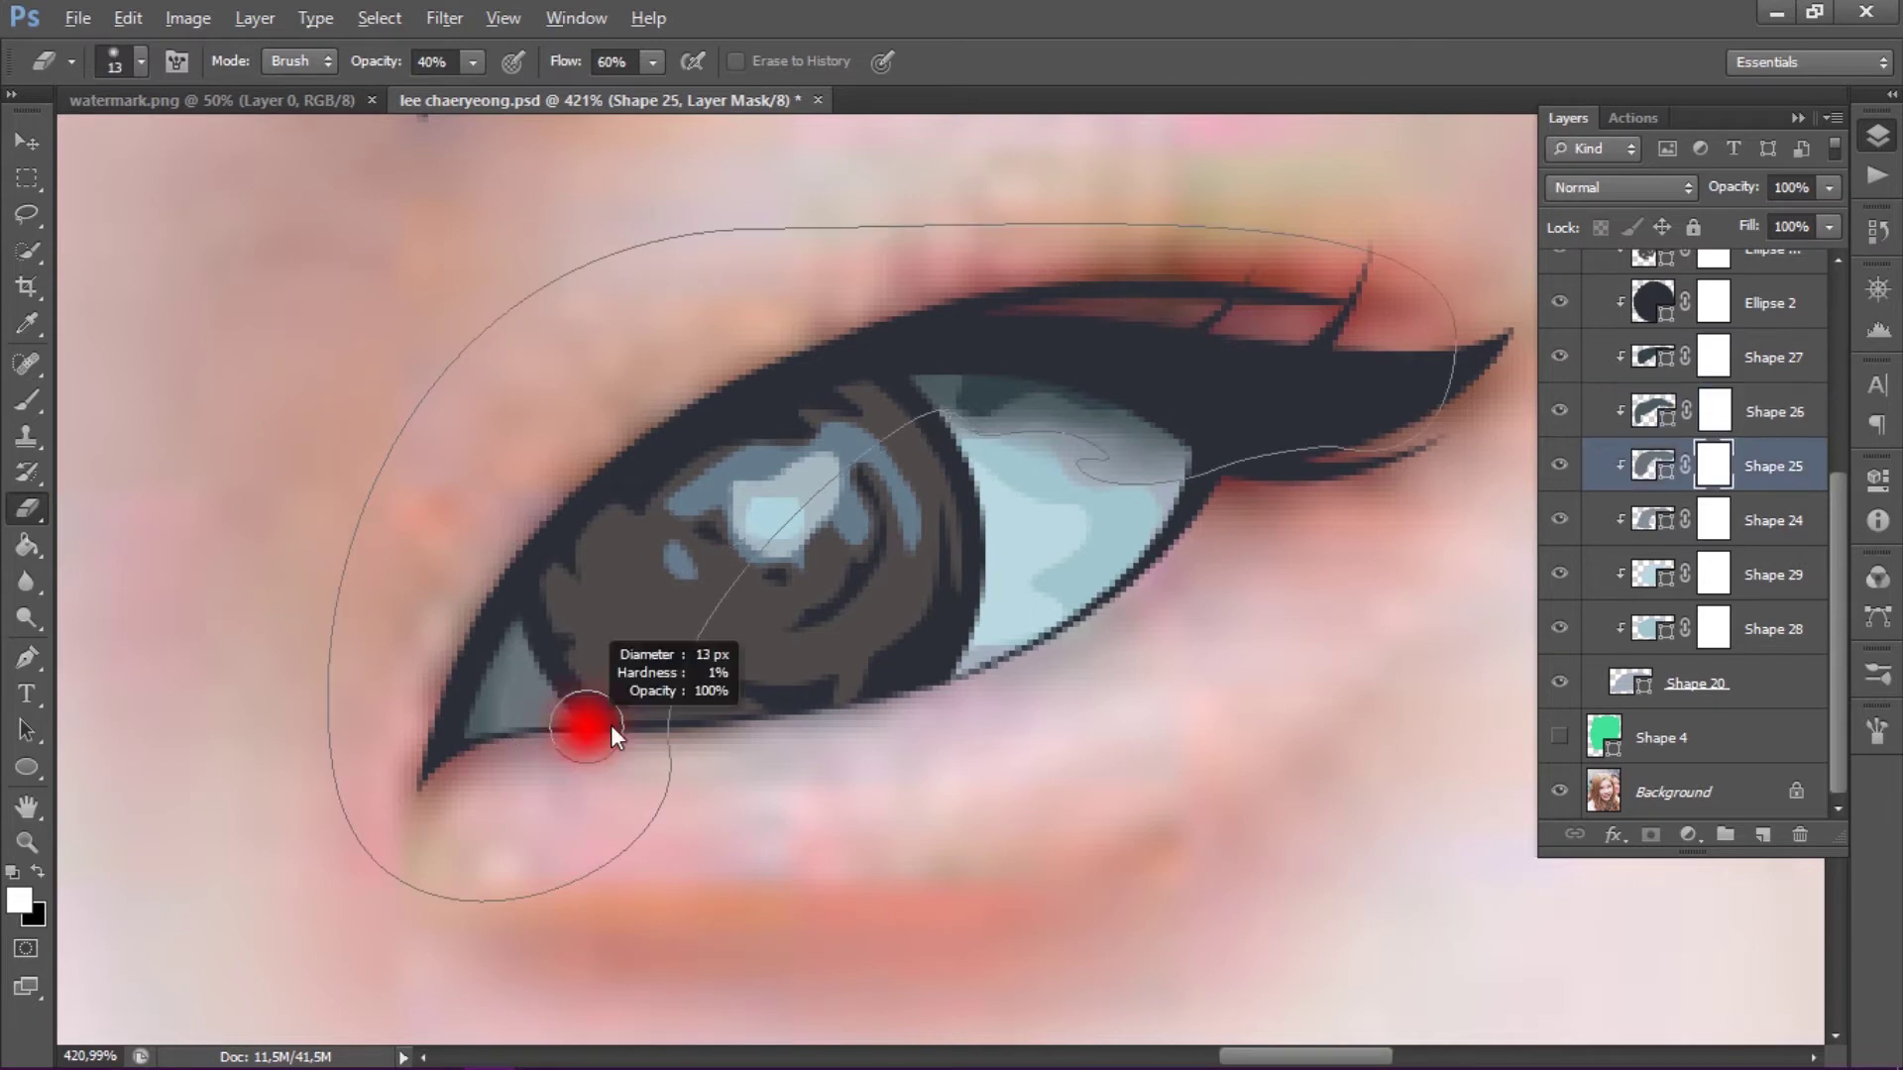
click(1714, 359)
key(bracketleft)
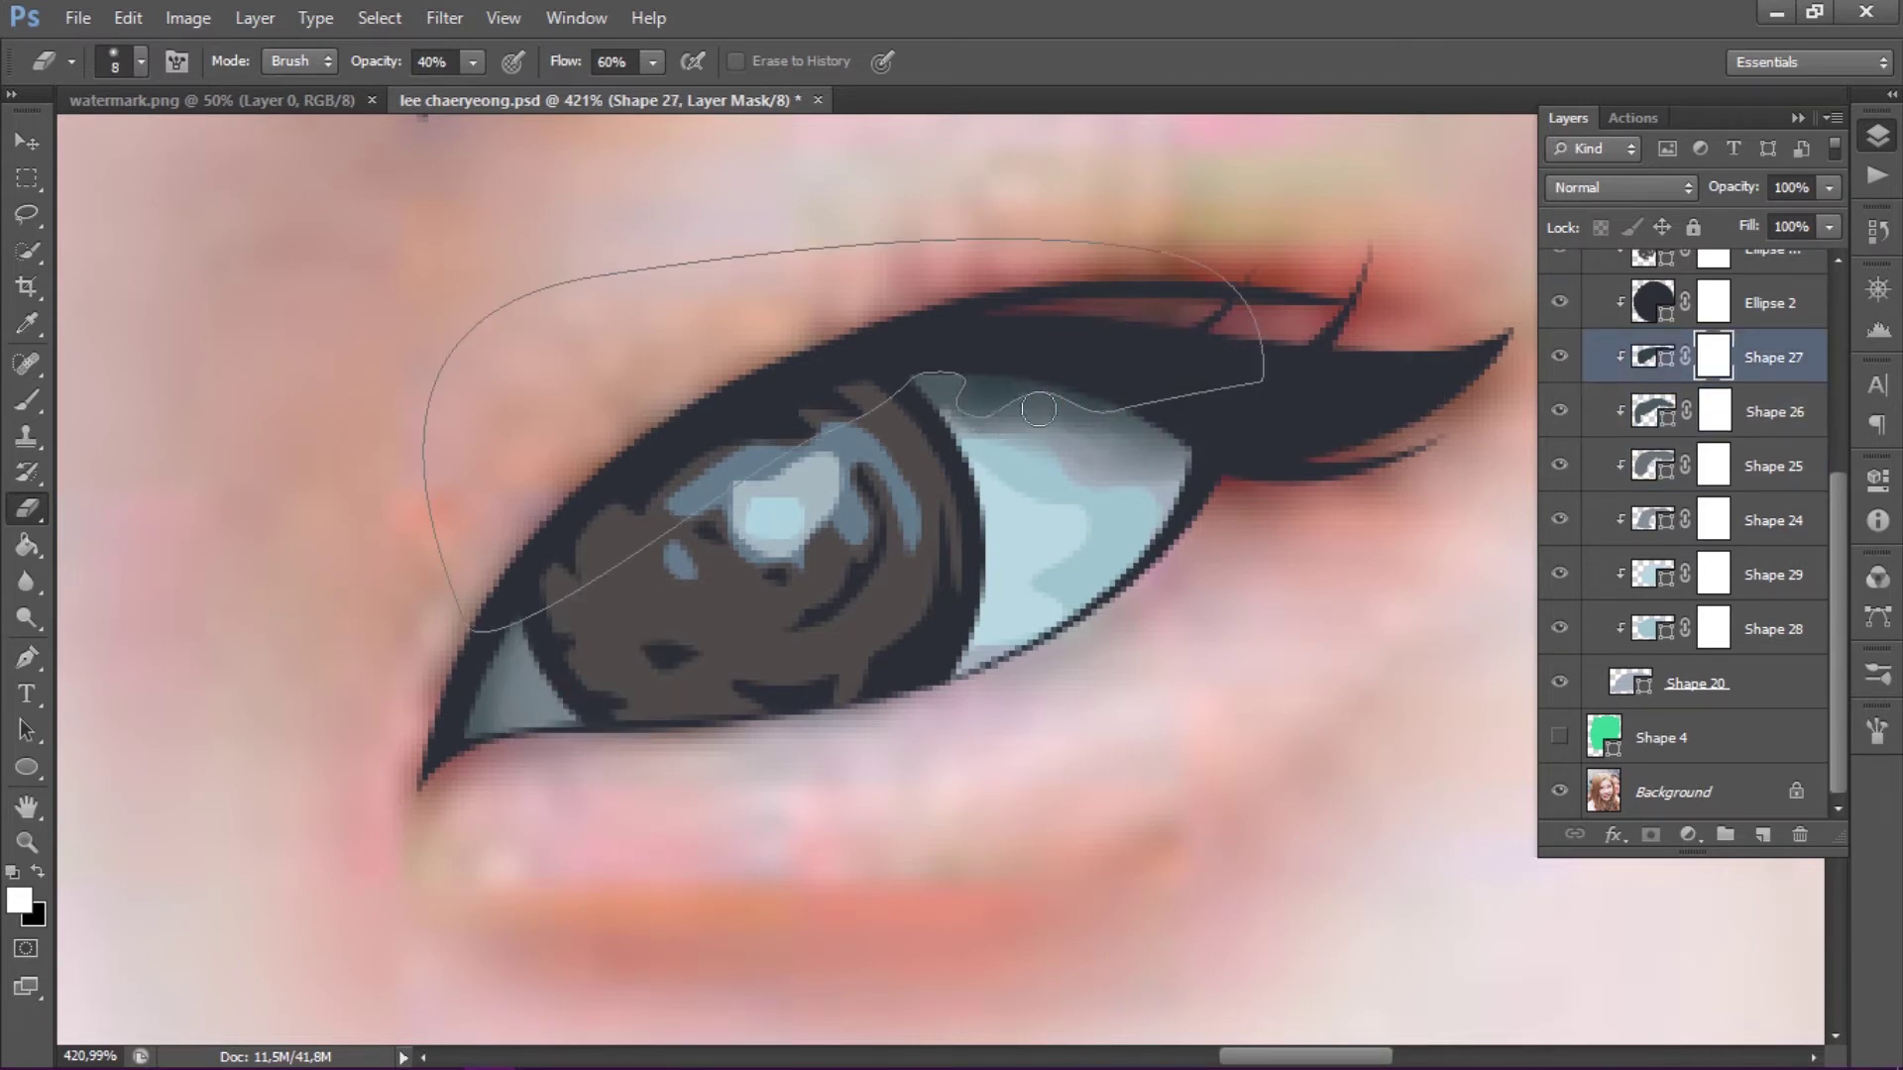
key(alt+bracketleft)
key(alt+bracketleft)
key(alt+bracketleft)
key(alt+bracketleft)
key(alt+bracketleft)
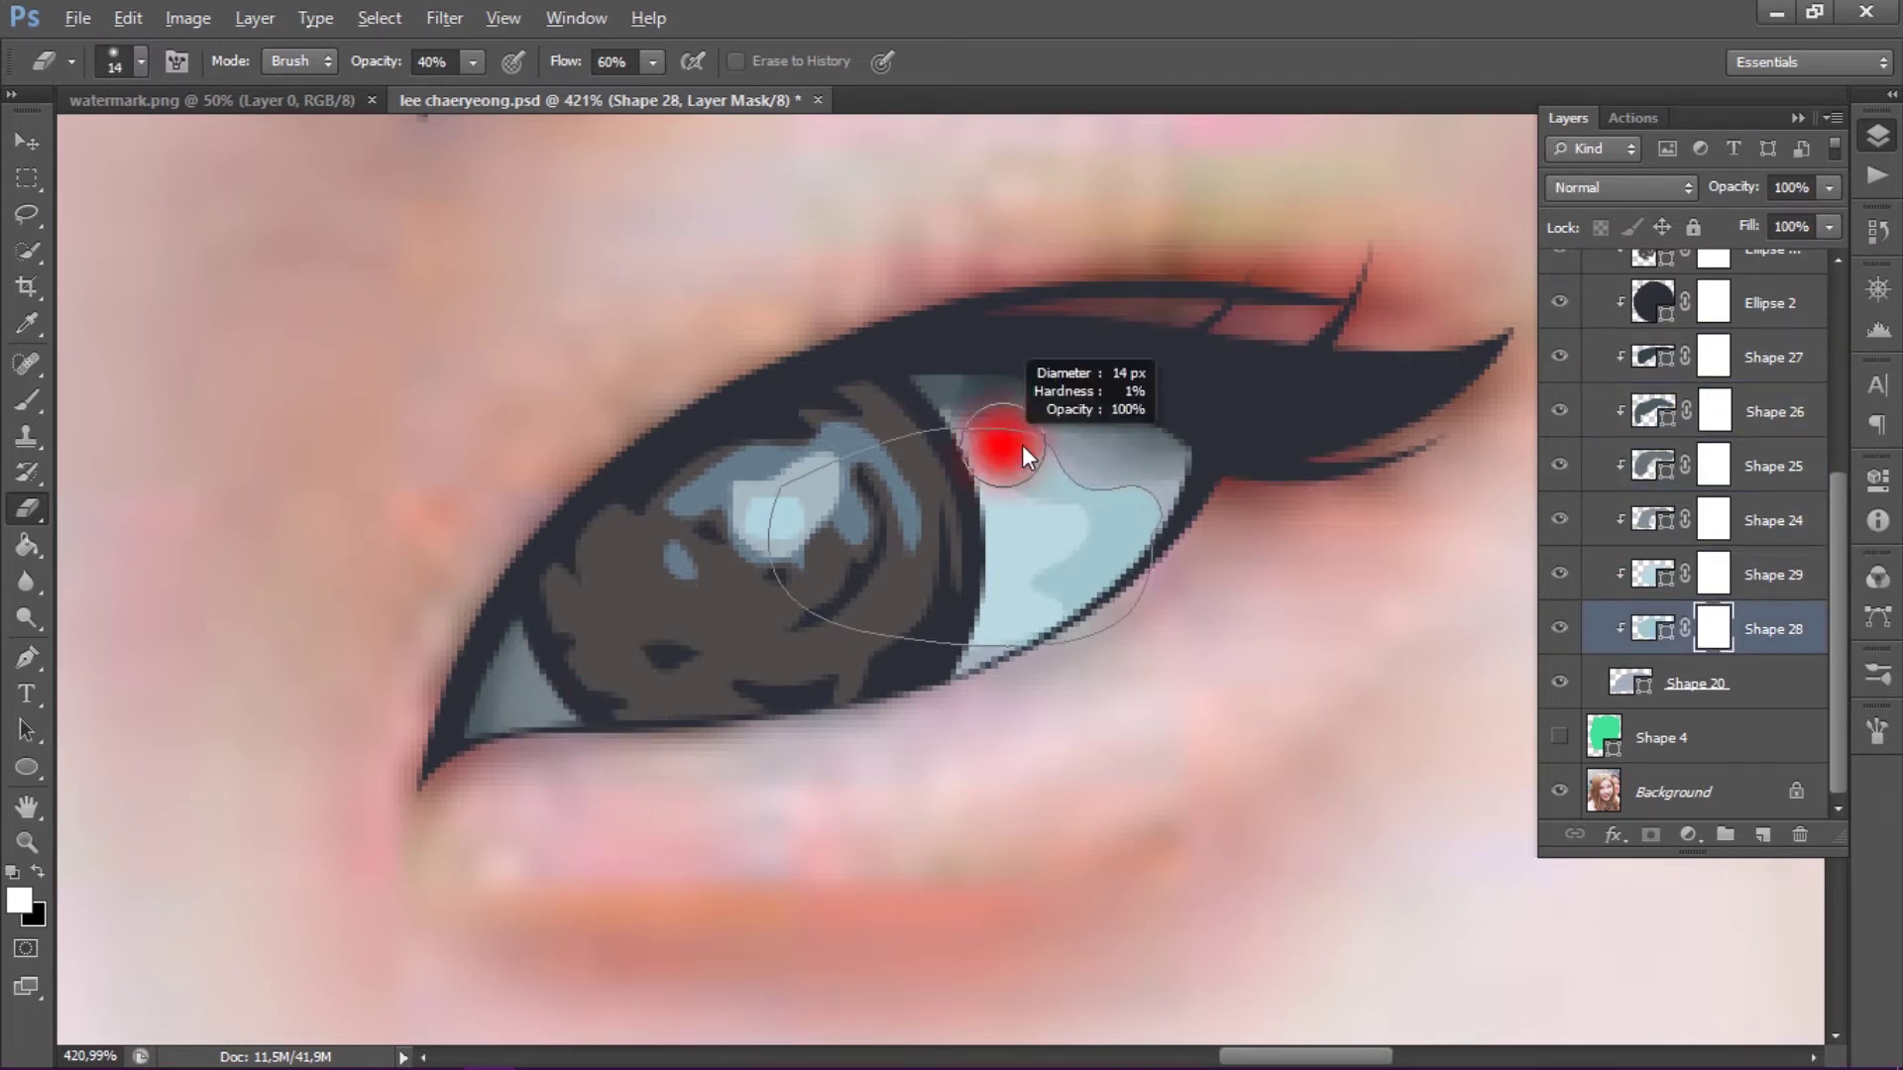
key(alt+bracketright)
key(alt+bracketright)
key(alt+bracketleft)
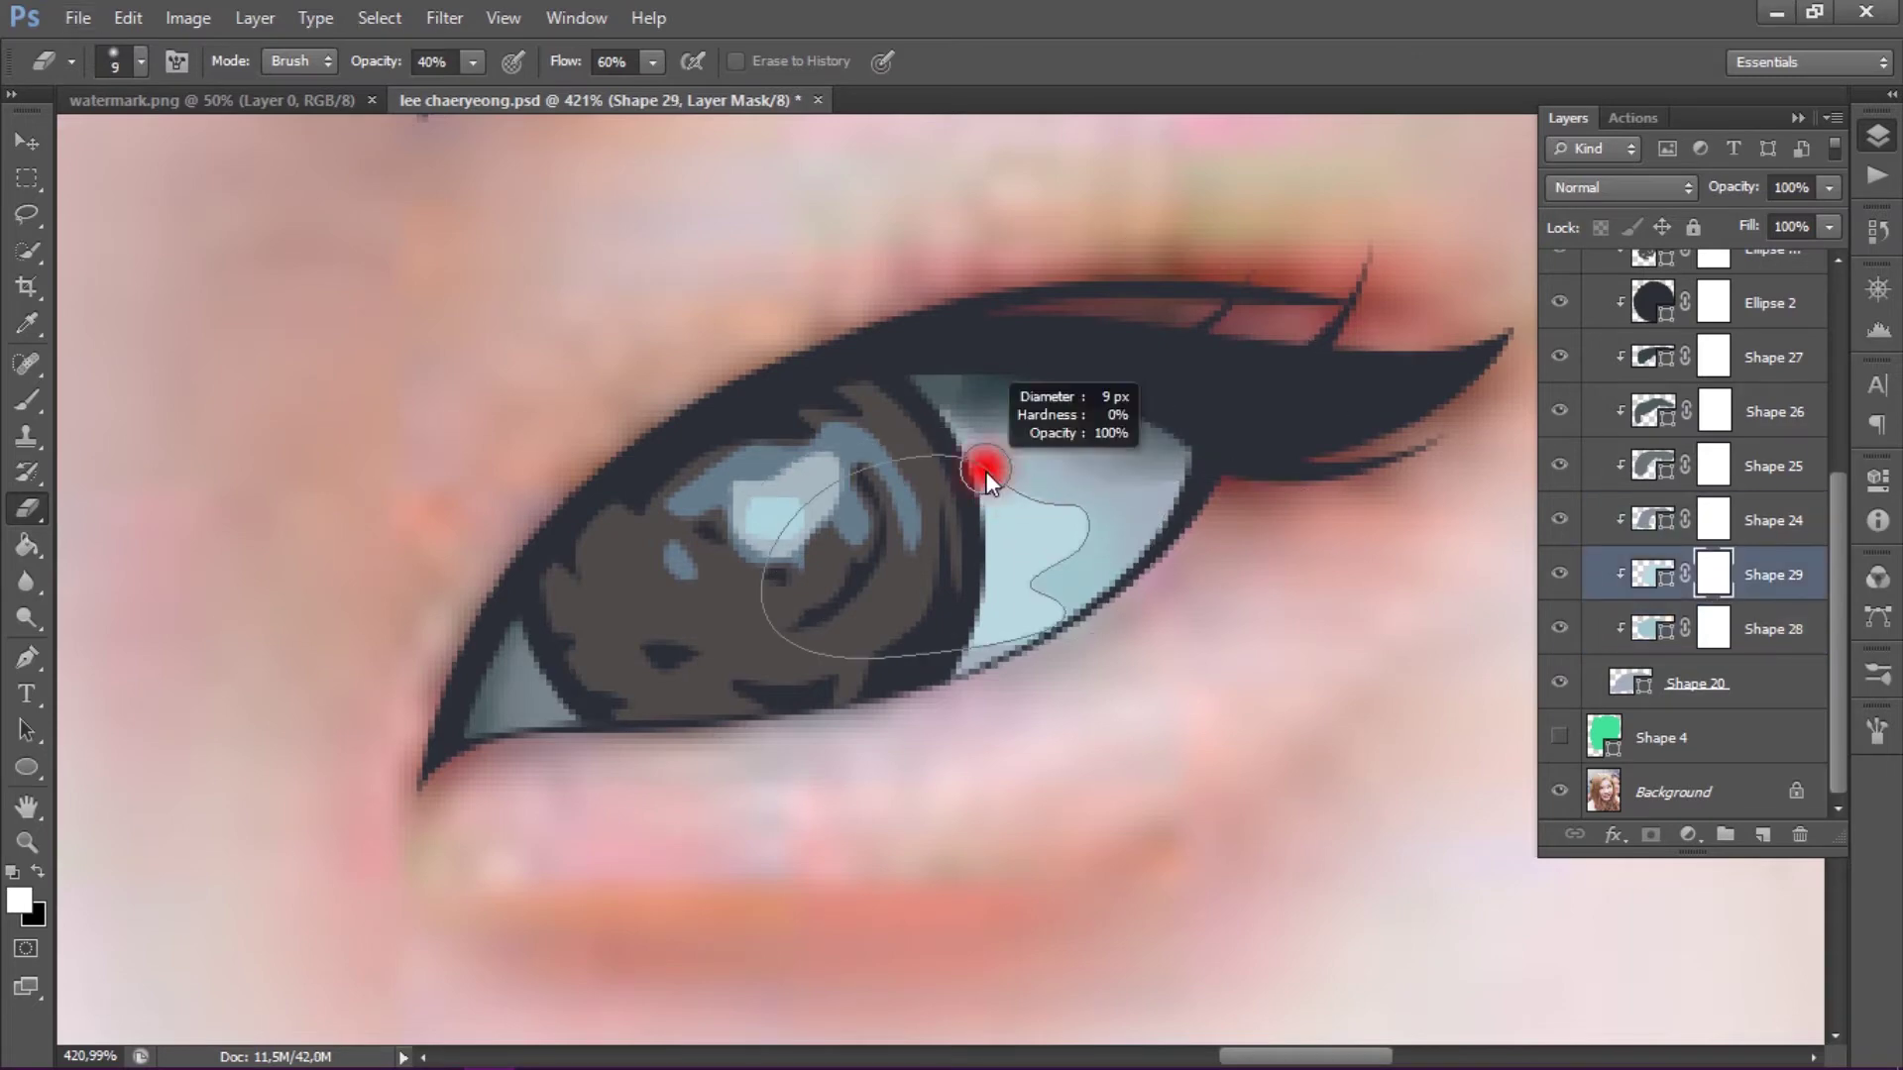
key(bracketright)
key(bracketright)
key(bracketright)
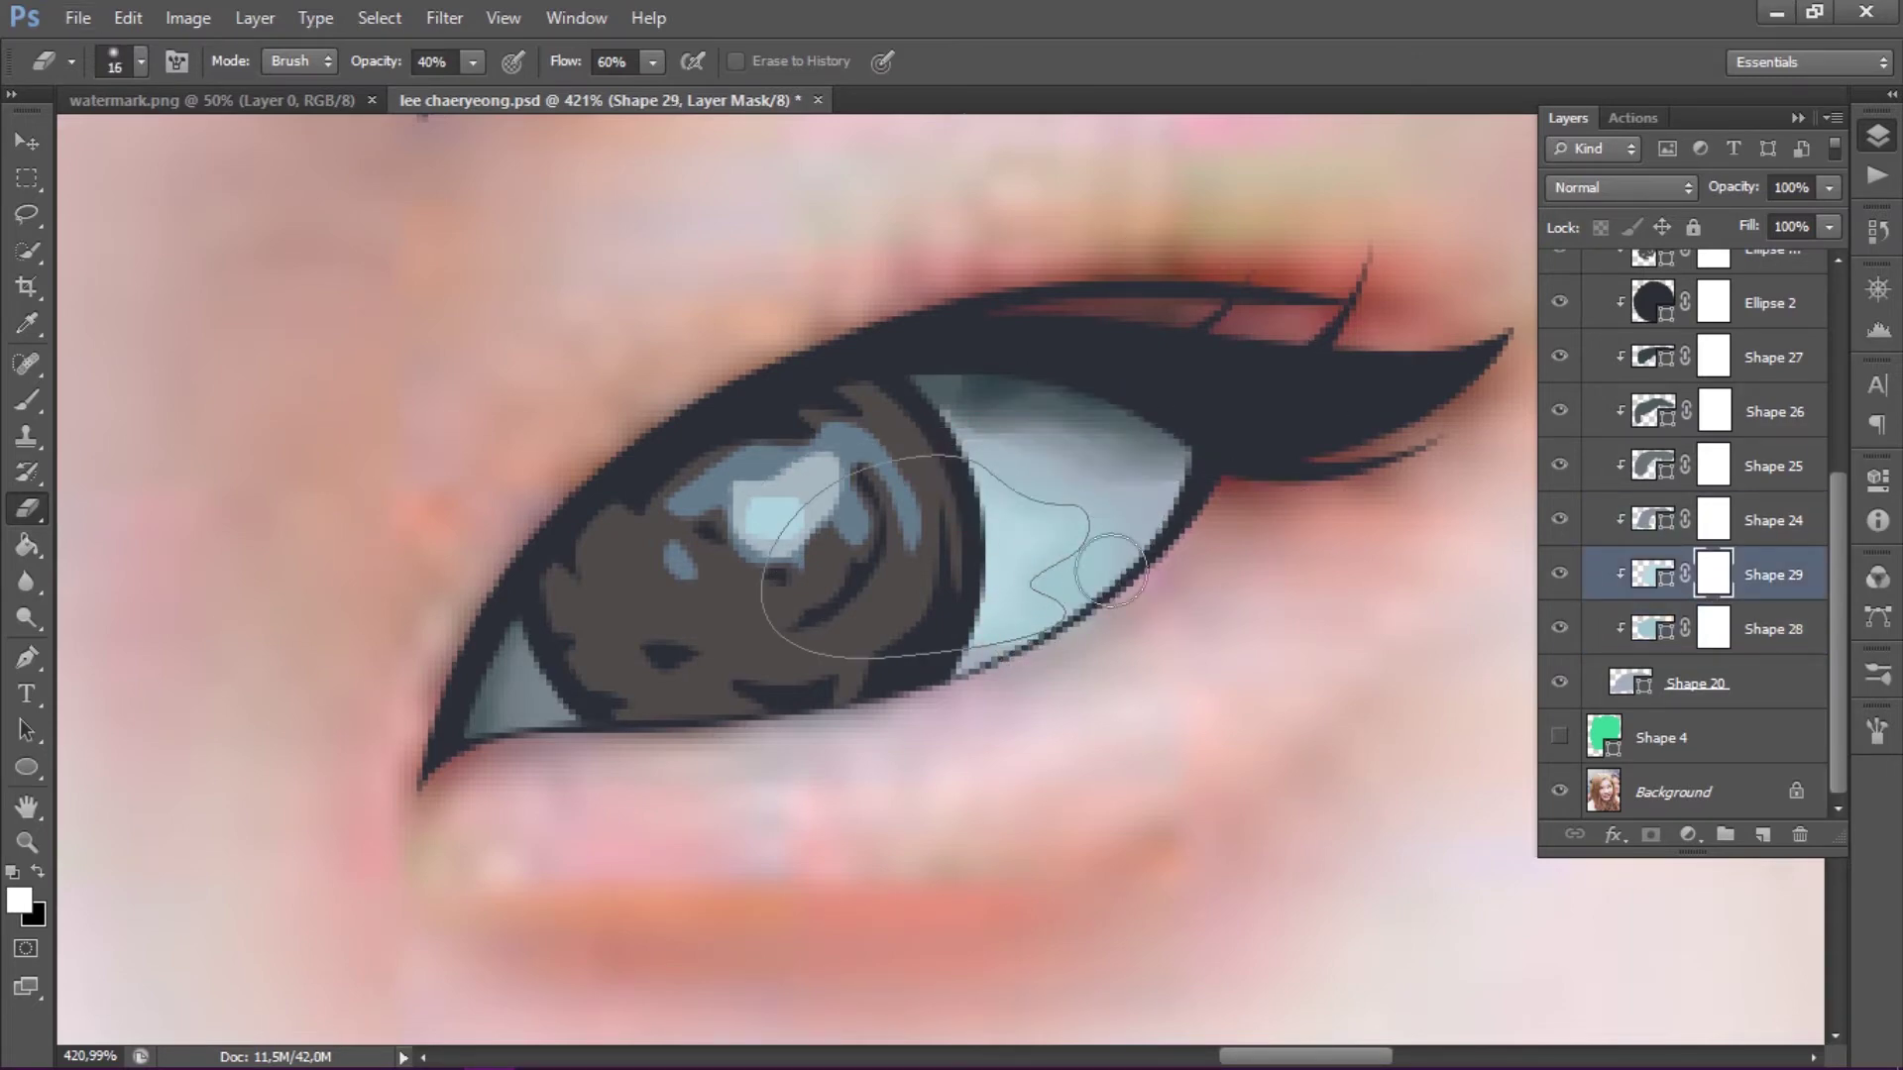
- Soften the Ellipse 2 copy shape's edges, dismissing an error message
scroll(1112, 571, down, 5)
scroll(865, 484, up, 5)
key(alt+bracketright)
key(alt+bracketright)
key(alt+bracketright)
key(bracketleft)
key(bracketleft)
key(bracketleft)
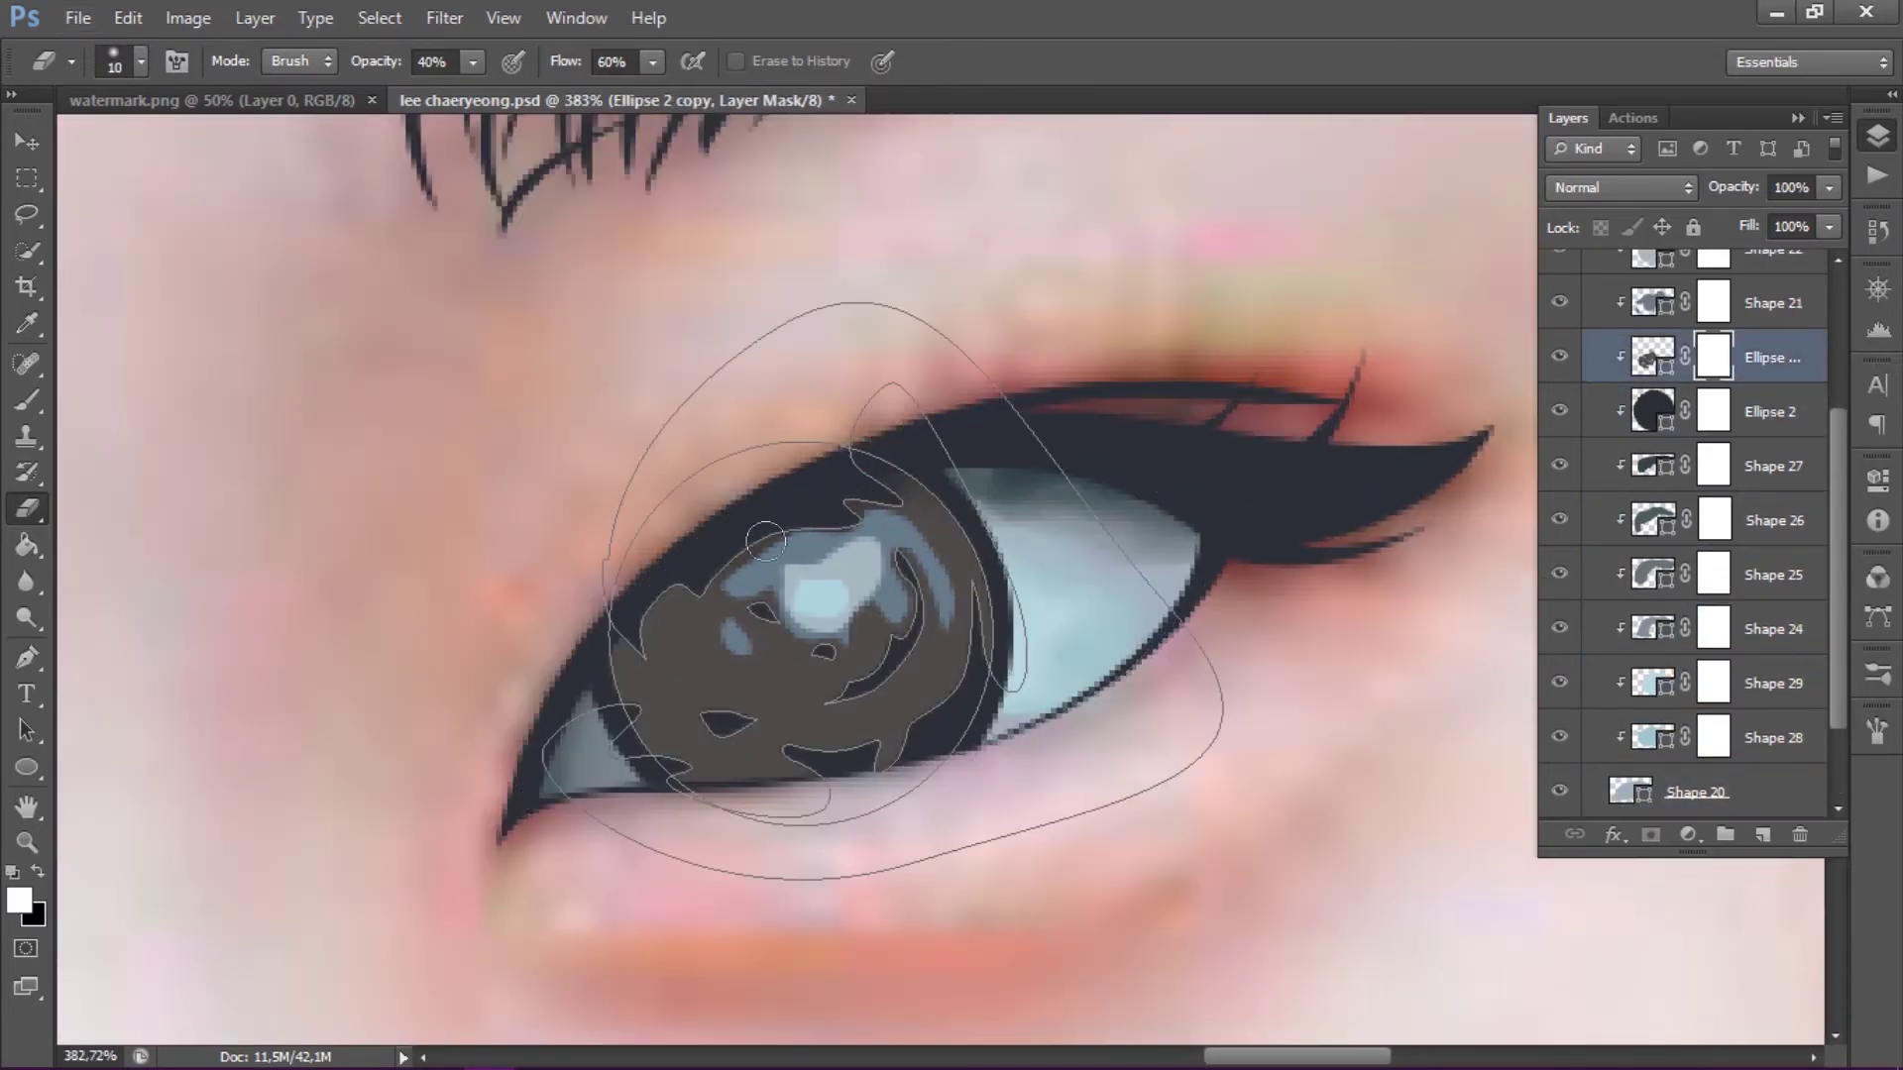
alt+click(701, 738)
key(Return)
key(bracketleft)
key(bracketleft)
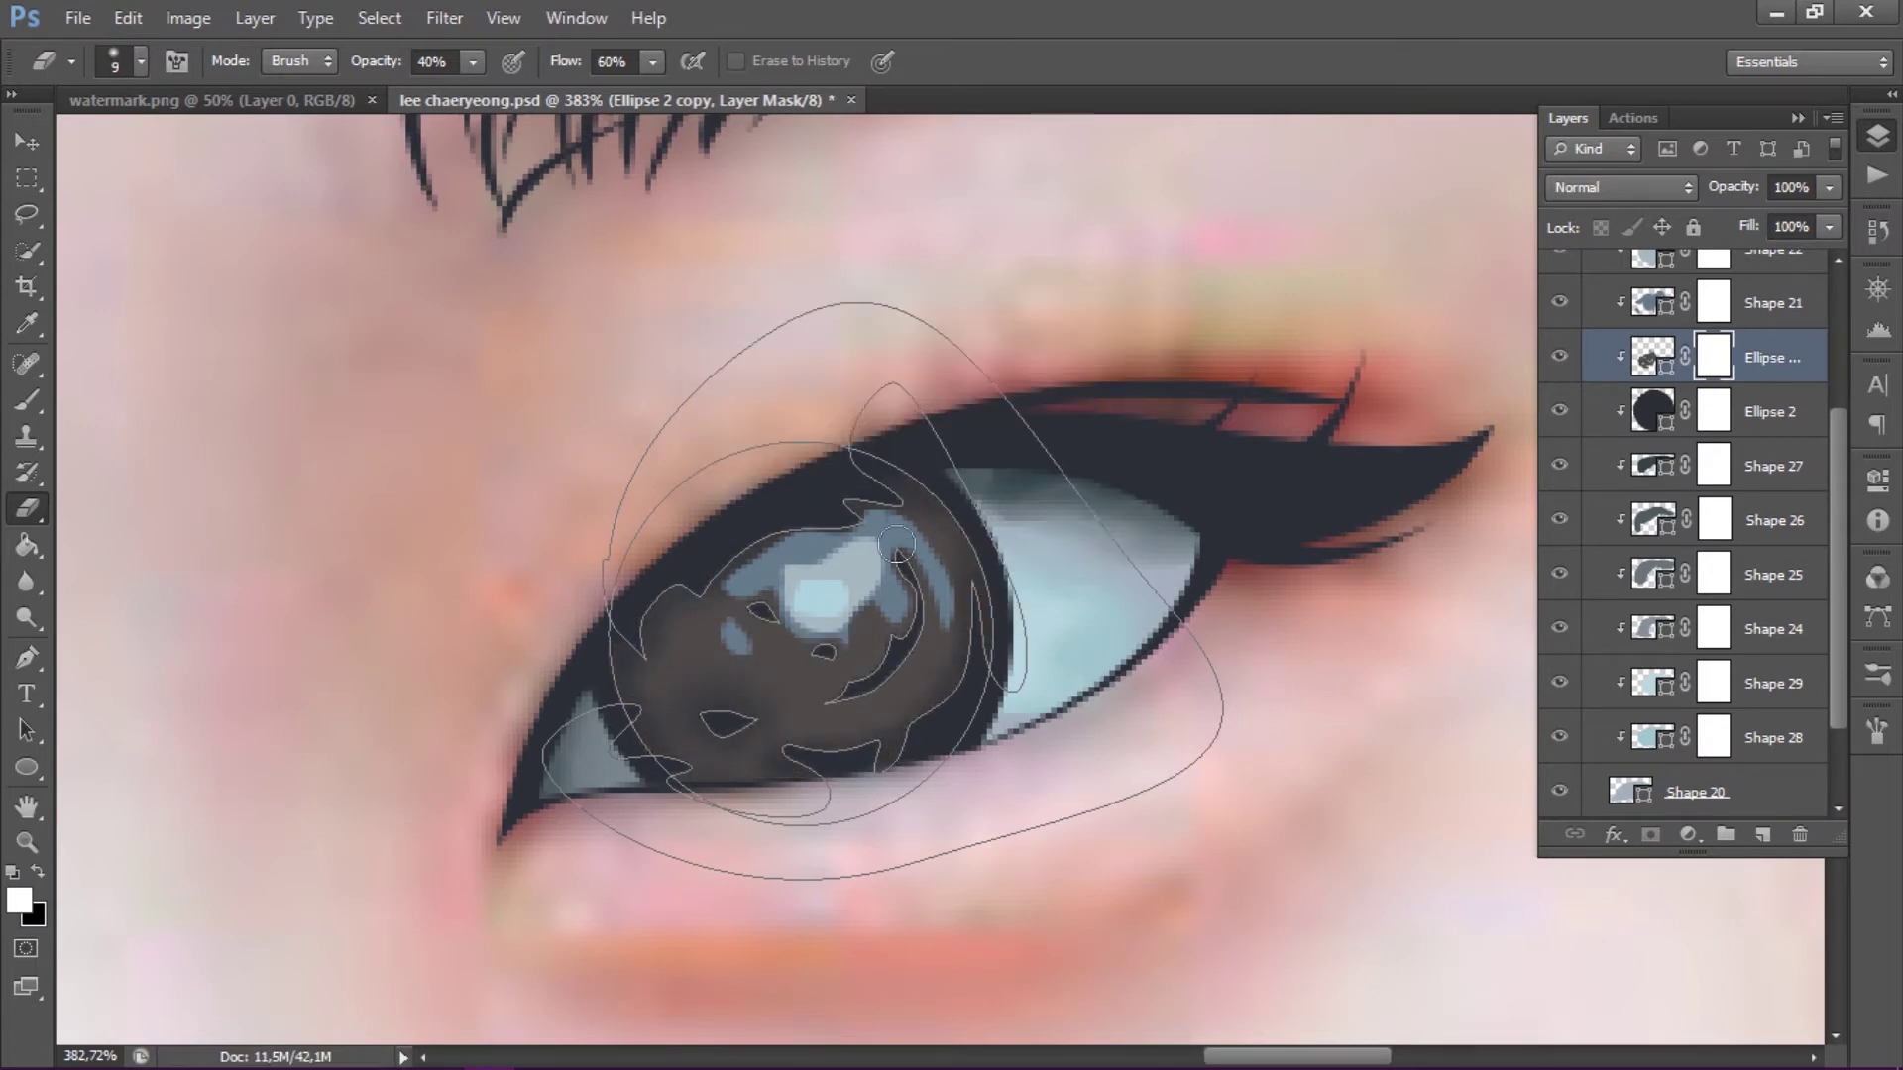
click(1652, 357)
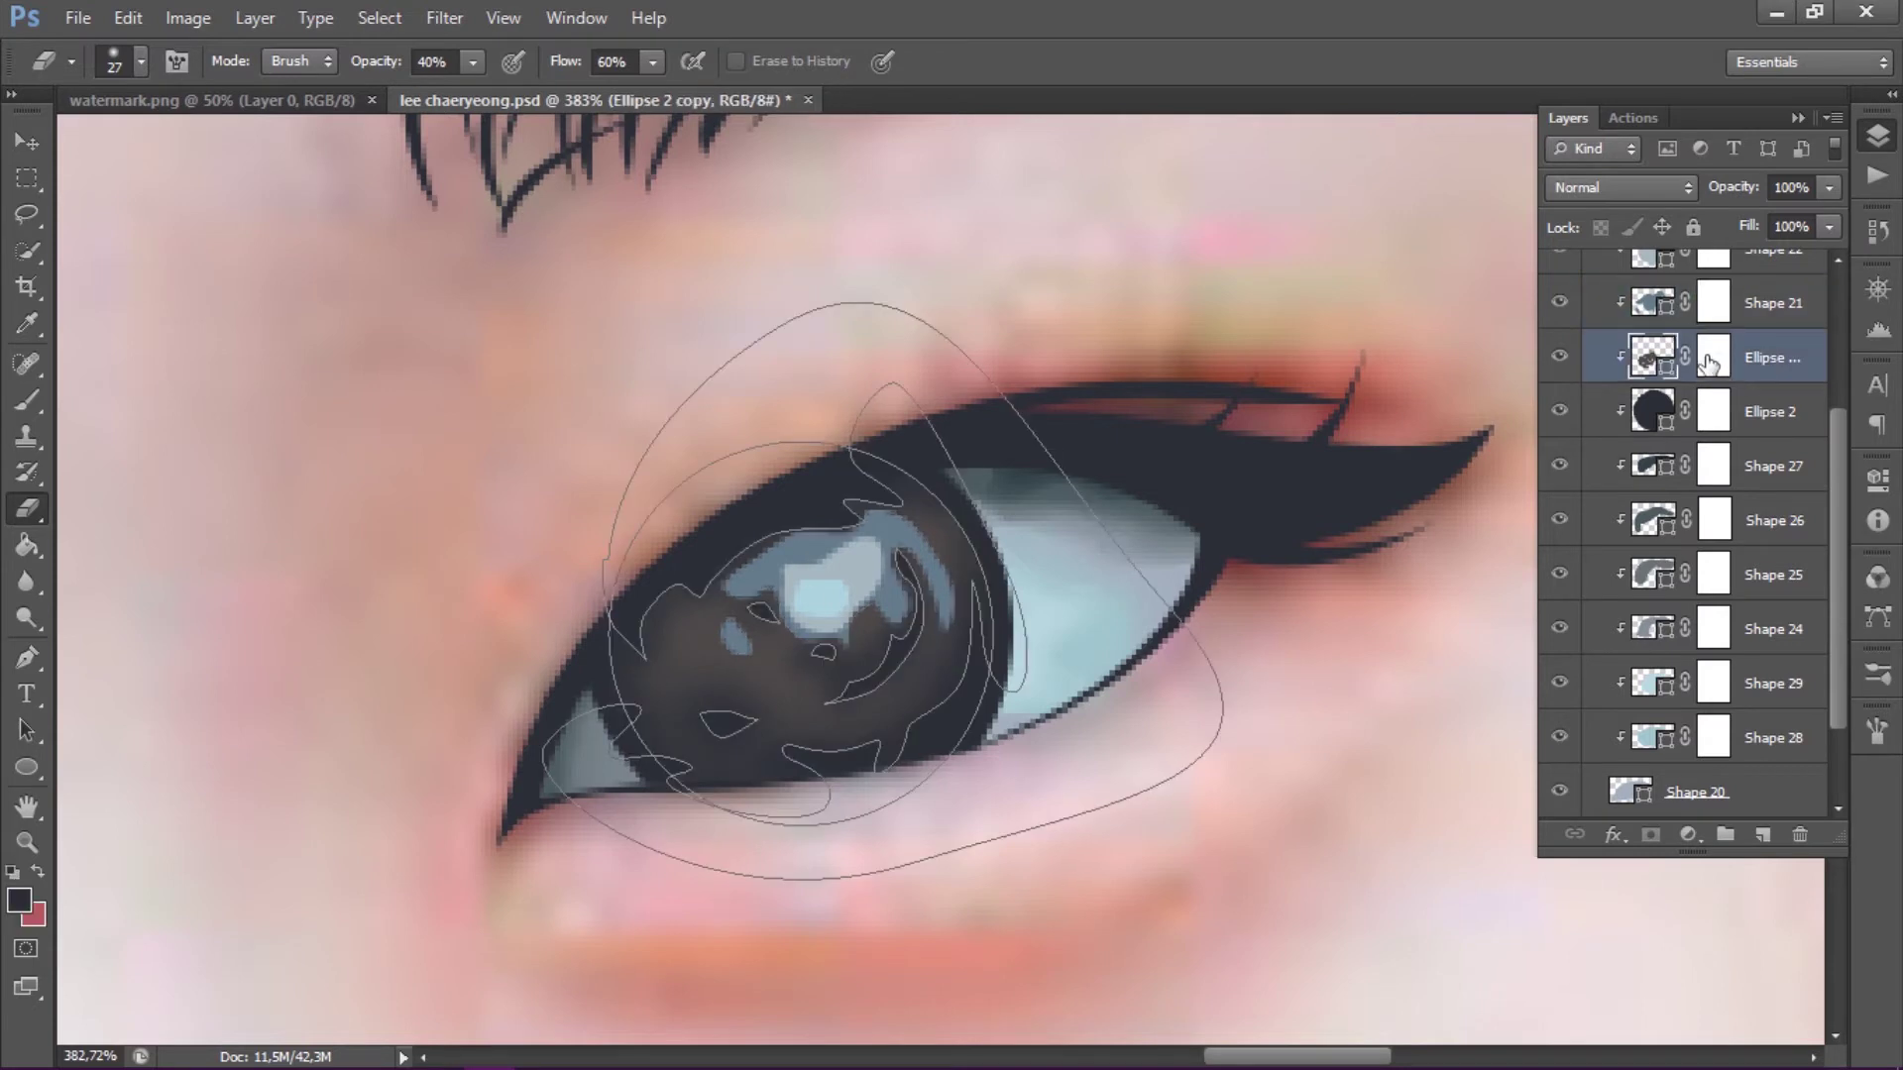
- Soften the Shape 21, 22, 23 and Ellipse 2 masks, then switch to the Brush
click(1713, 302)
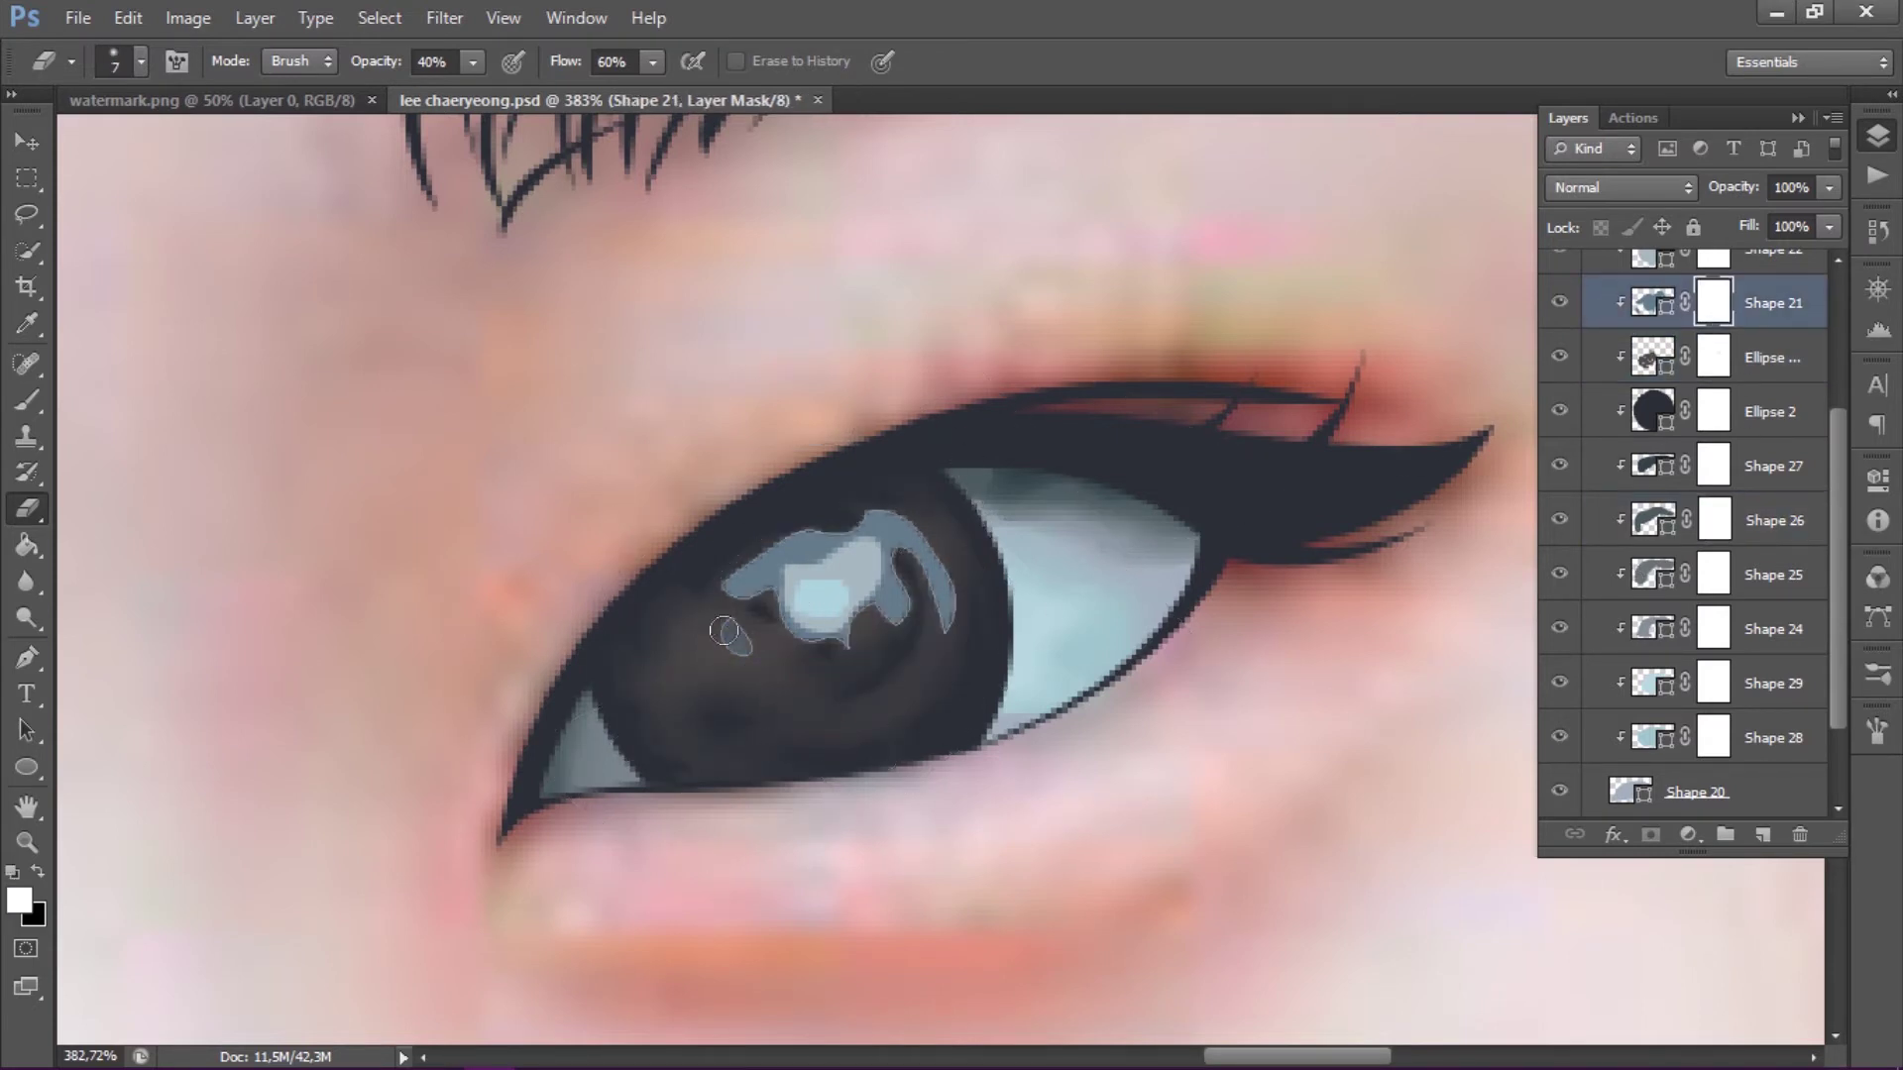
scroll(1685, 496, up, 3)
click(1559, 281)
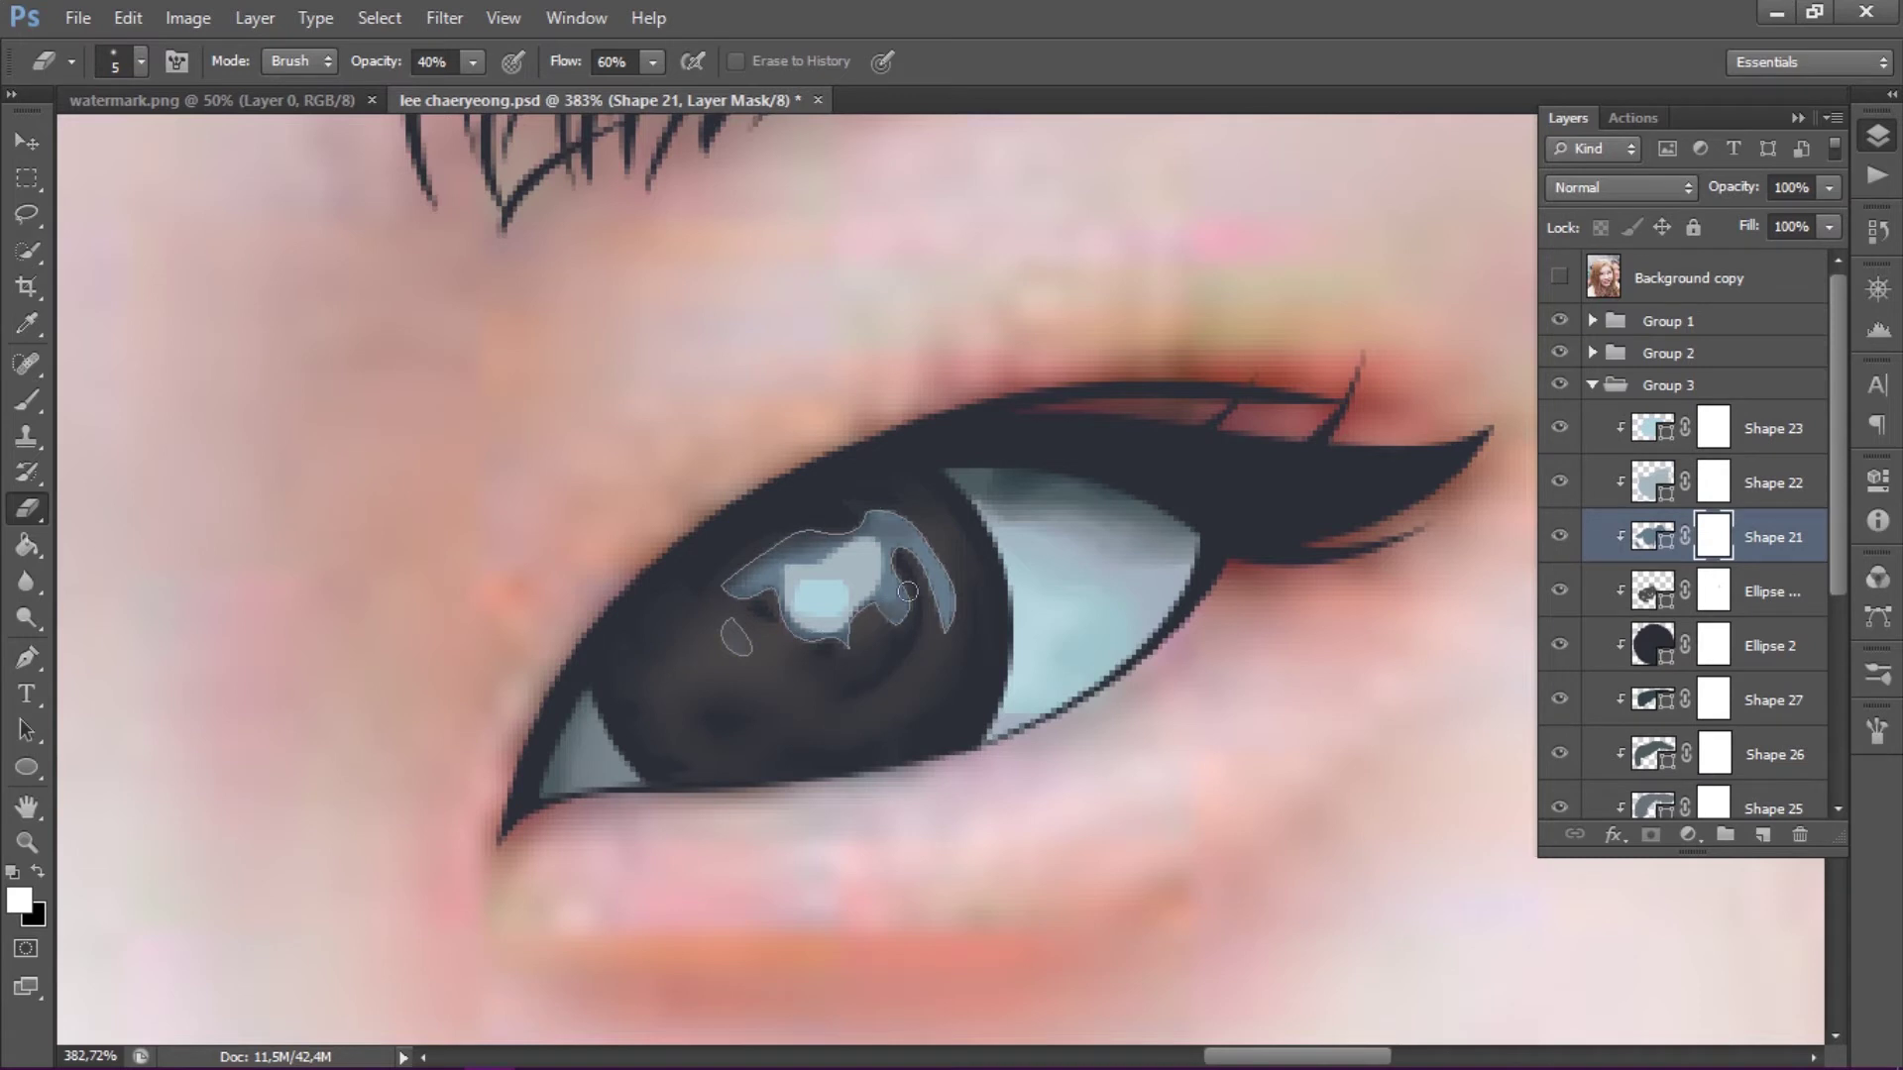
key(alt+bracketright)
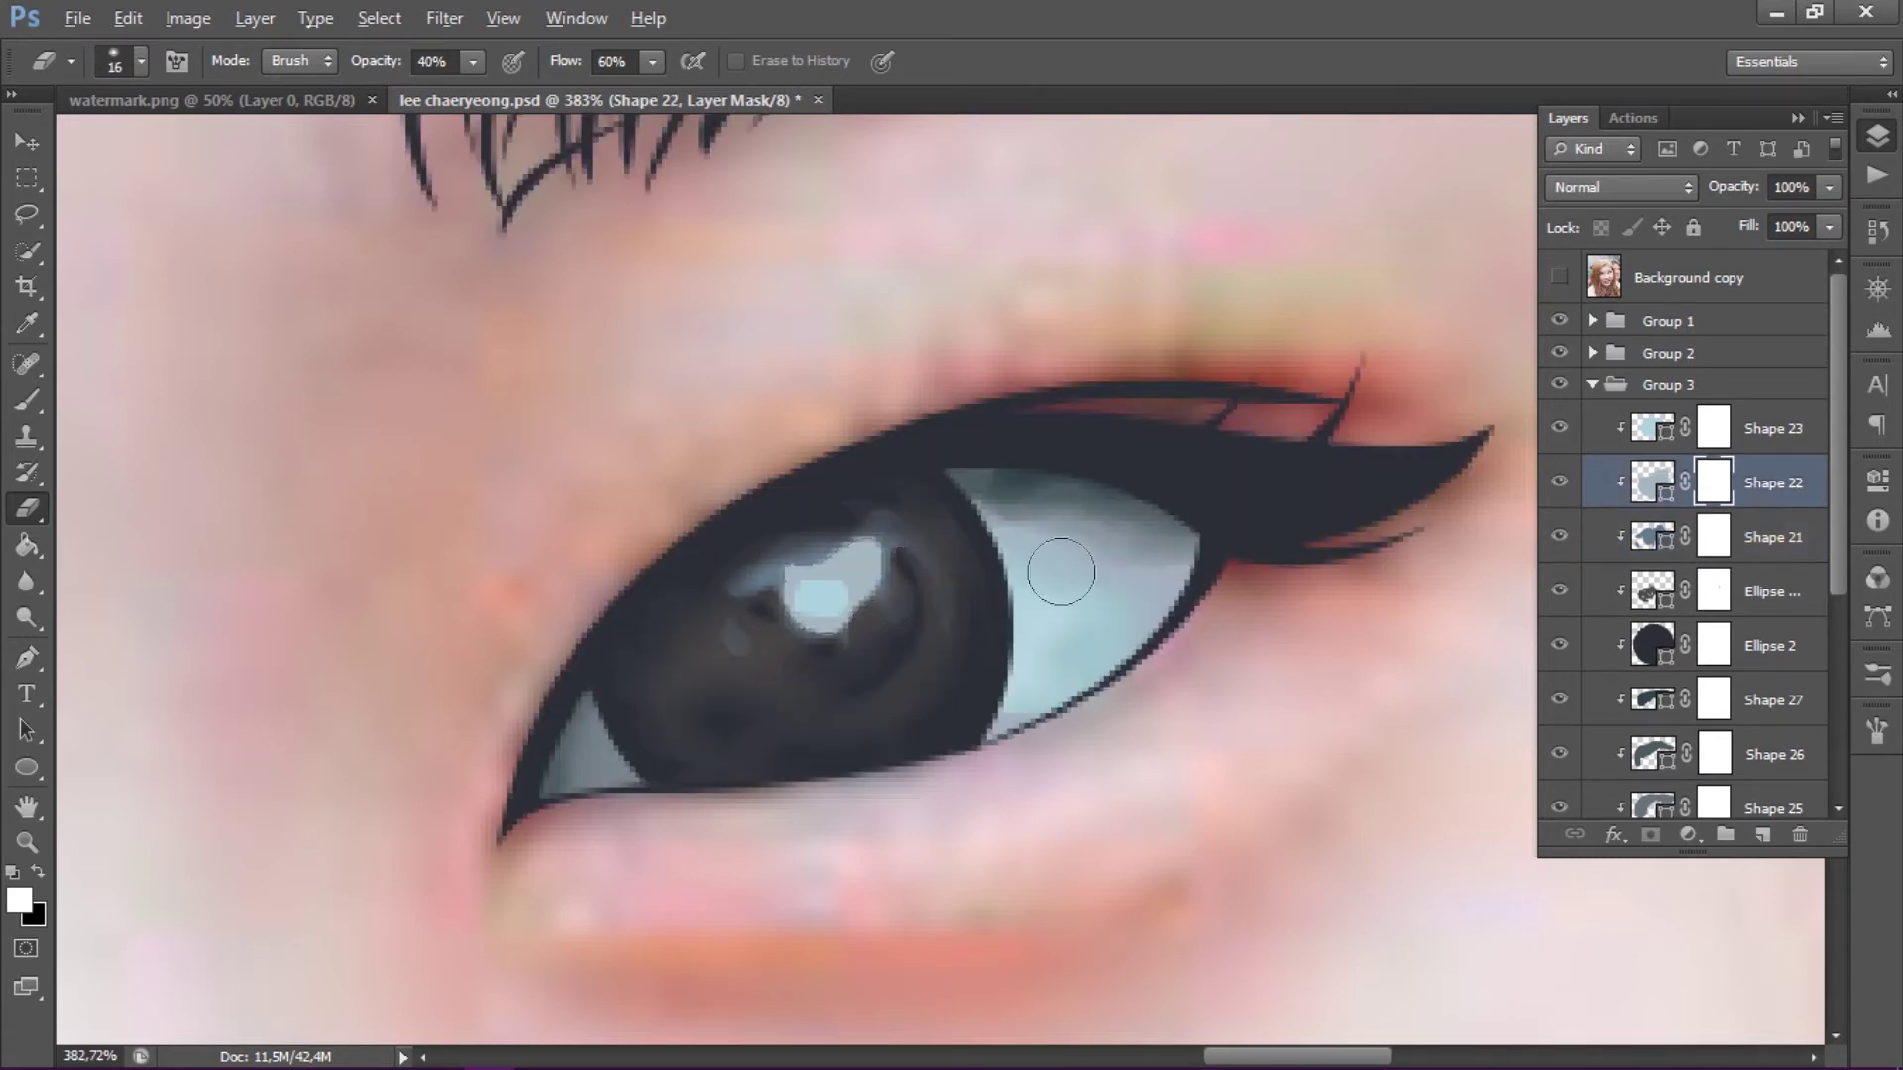
alt+right_click(892, 559)
key(alt+bracketright)
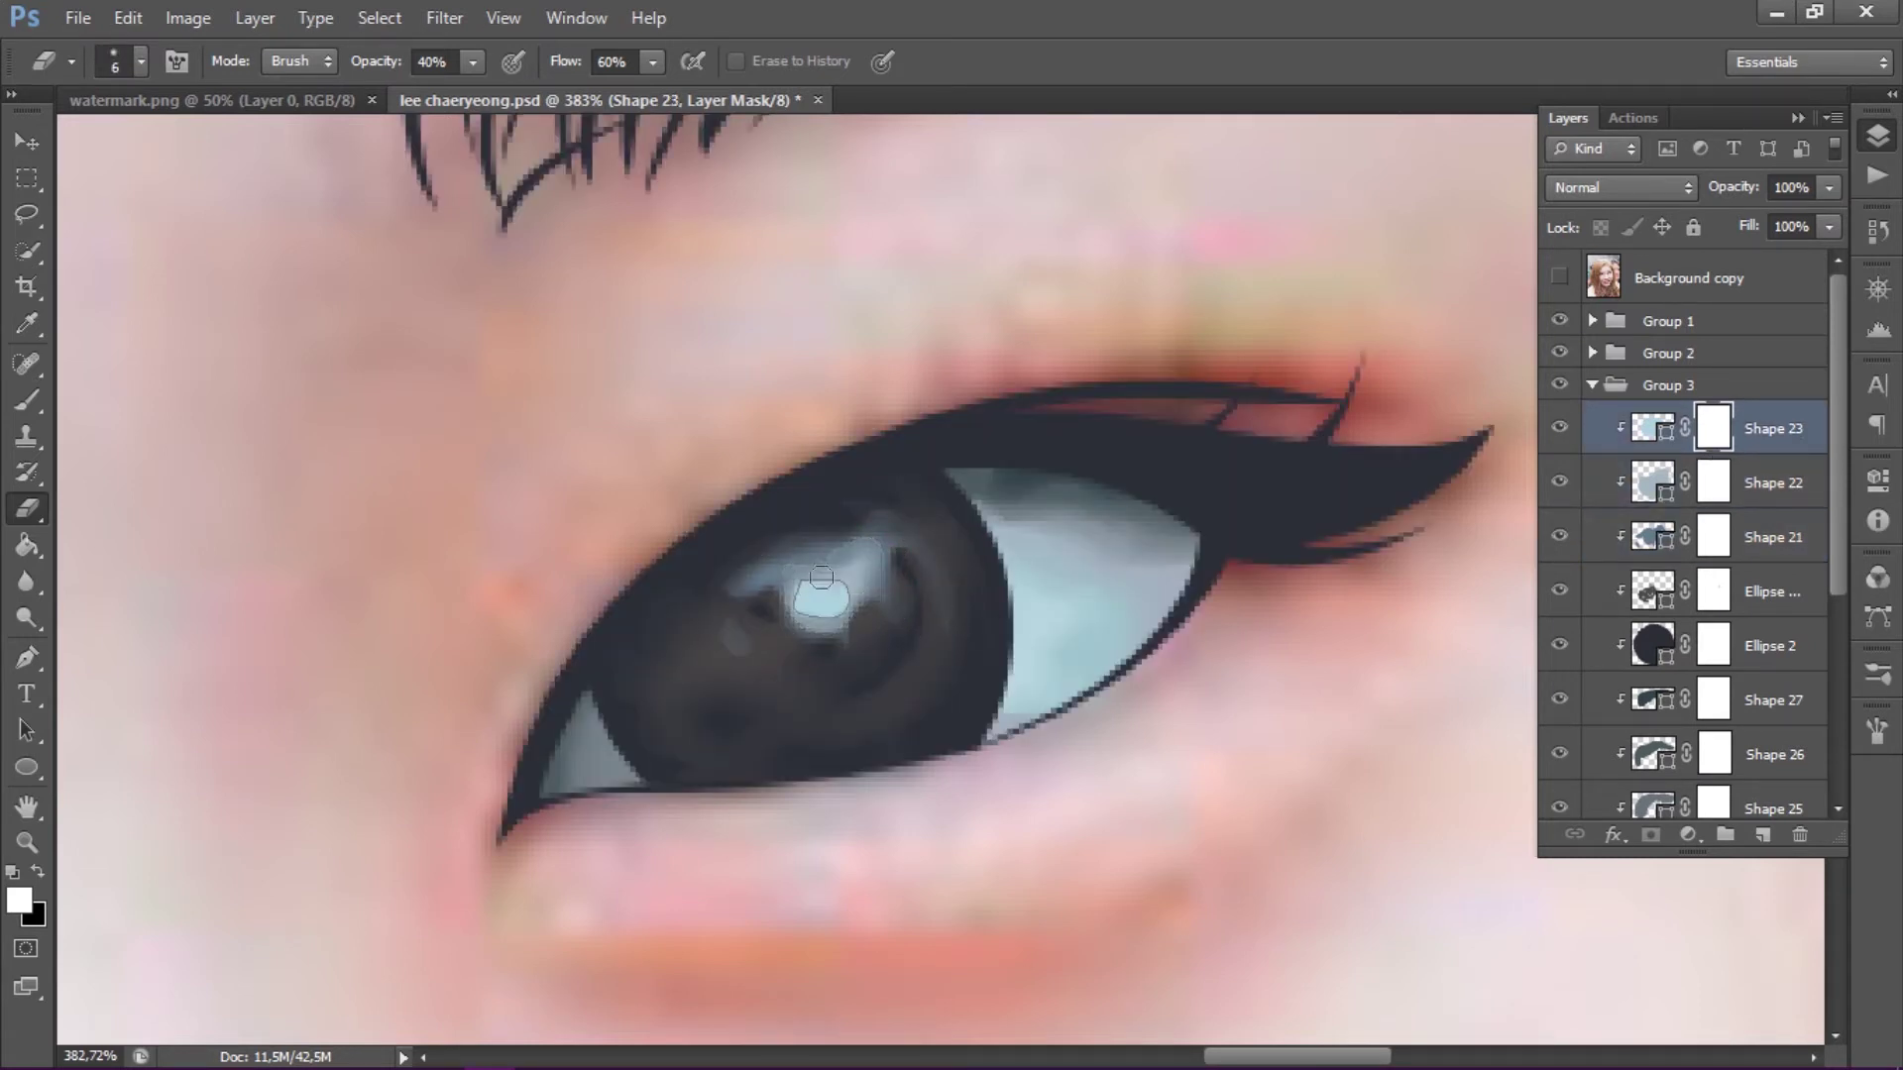
key(alt+bracketleft)
key(alt+bracketleft)
key(alt+bracketleft)
alt+right_click(919, 455)
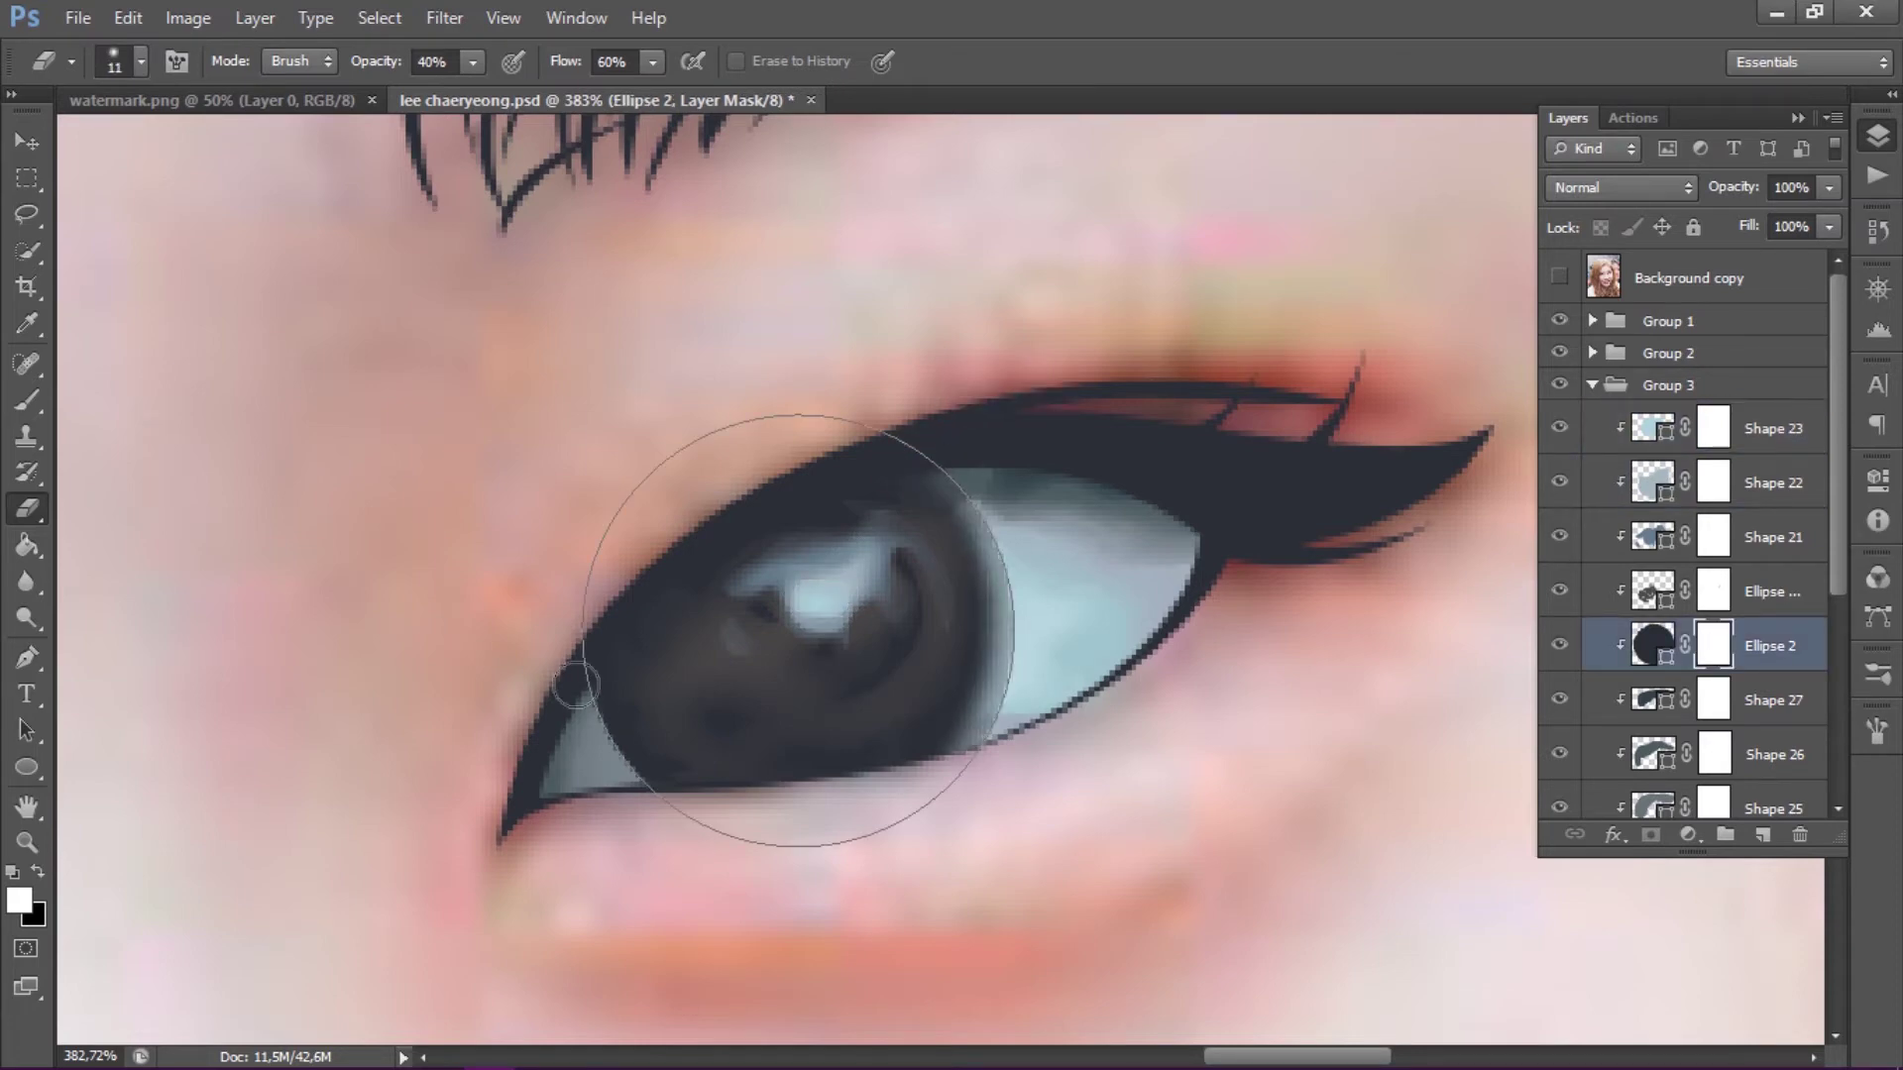
key(b)
alt+right_click(667, 671)
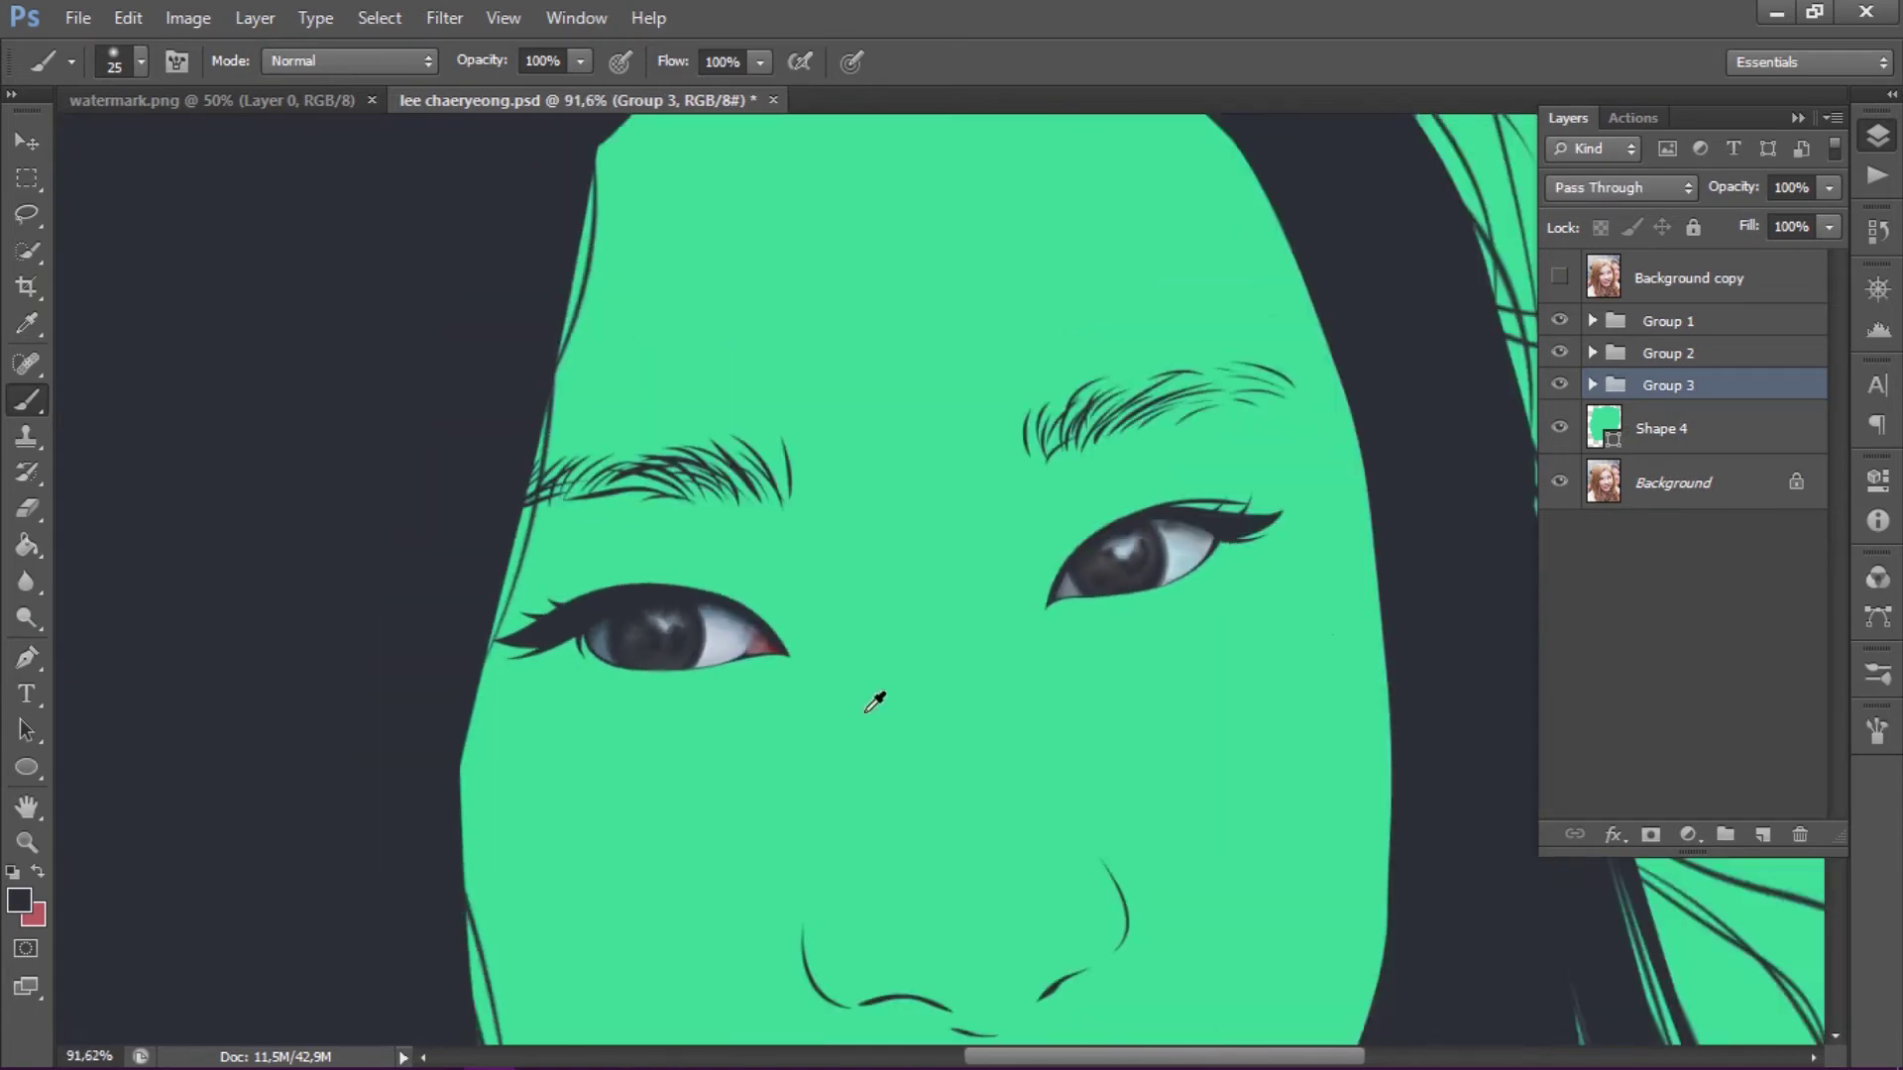
- Fit the image in view, hide the eye group and mint-green fill, and outline the lips
key(ctrl+0)
drag(1559, 427, 1559, 391)
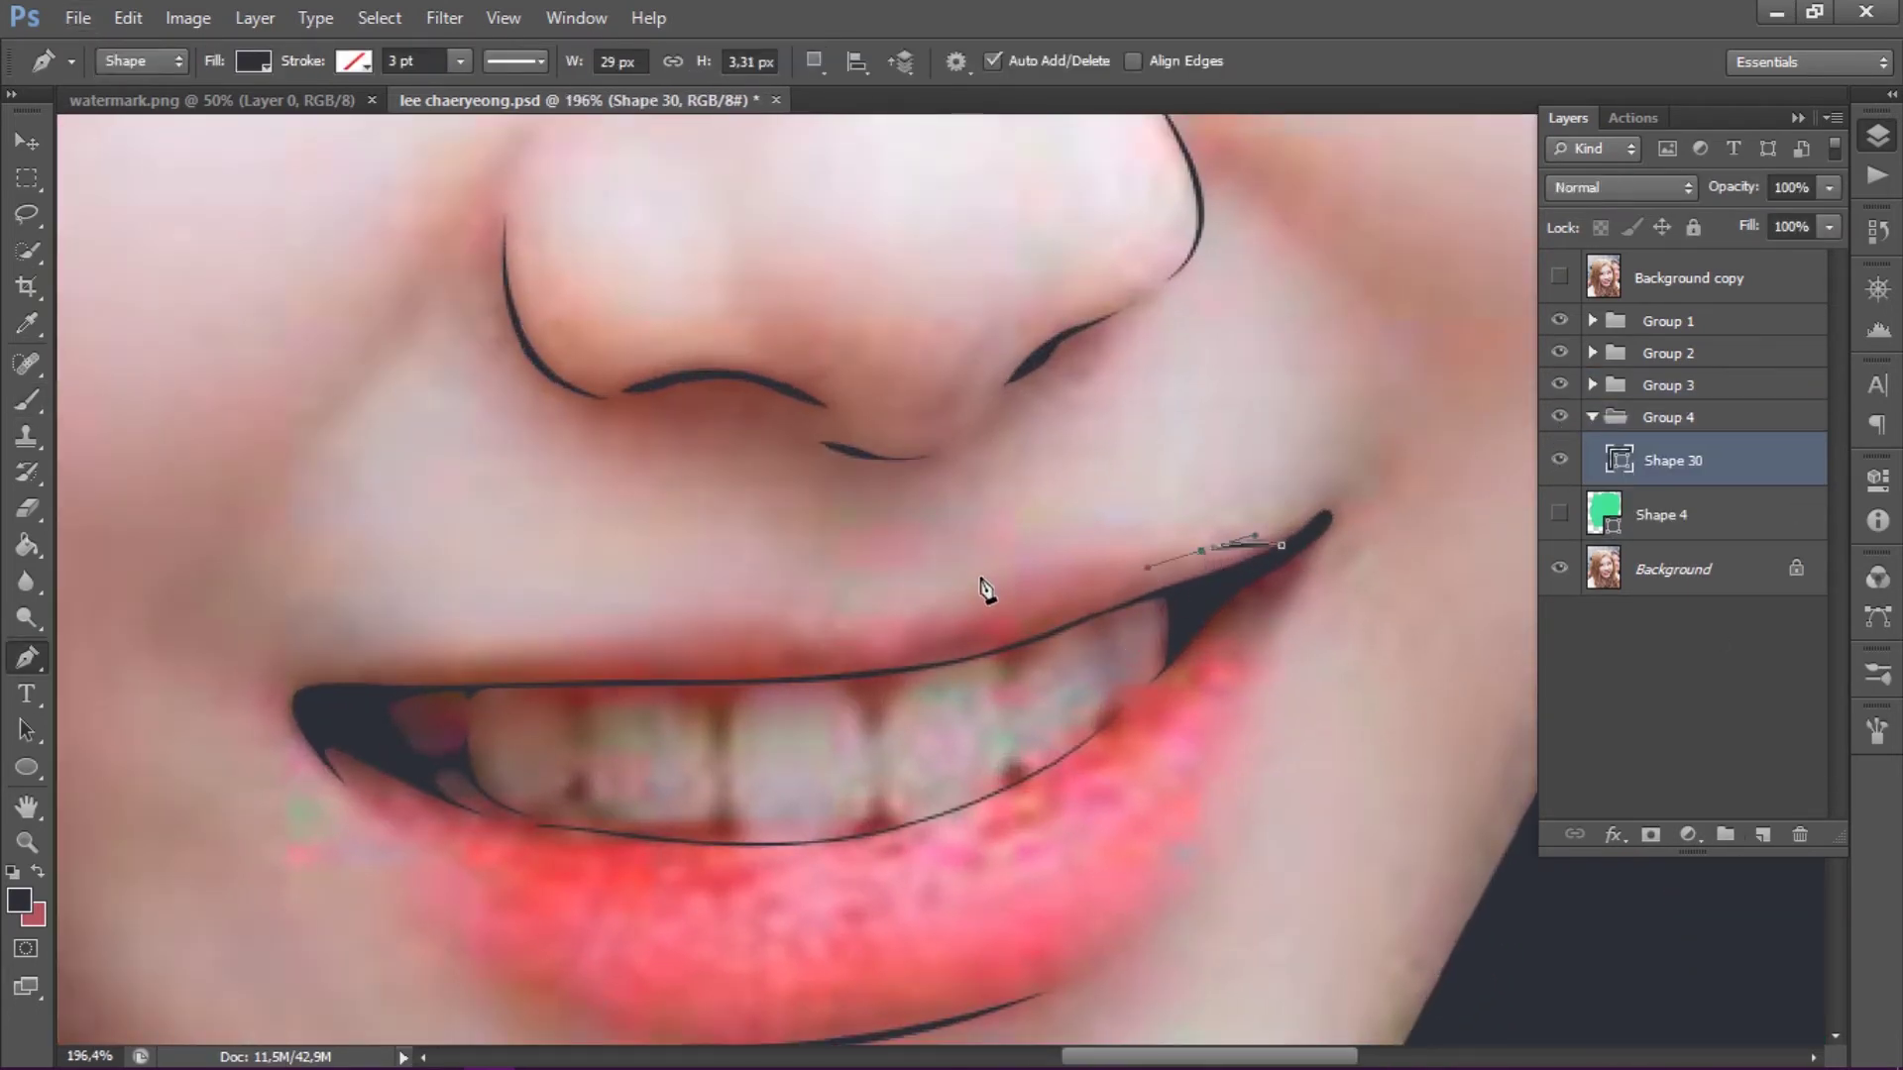
click(641, 622)
drag(663, 741, 716, 795)
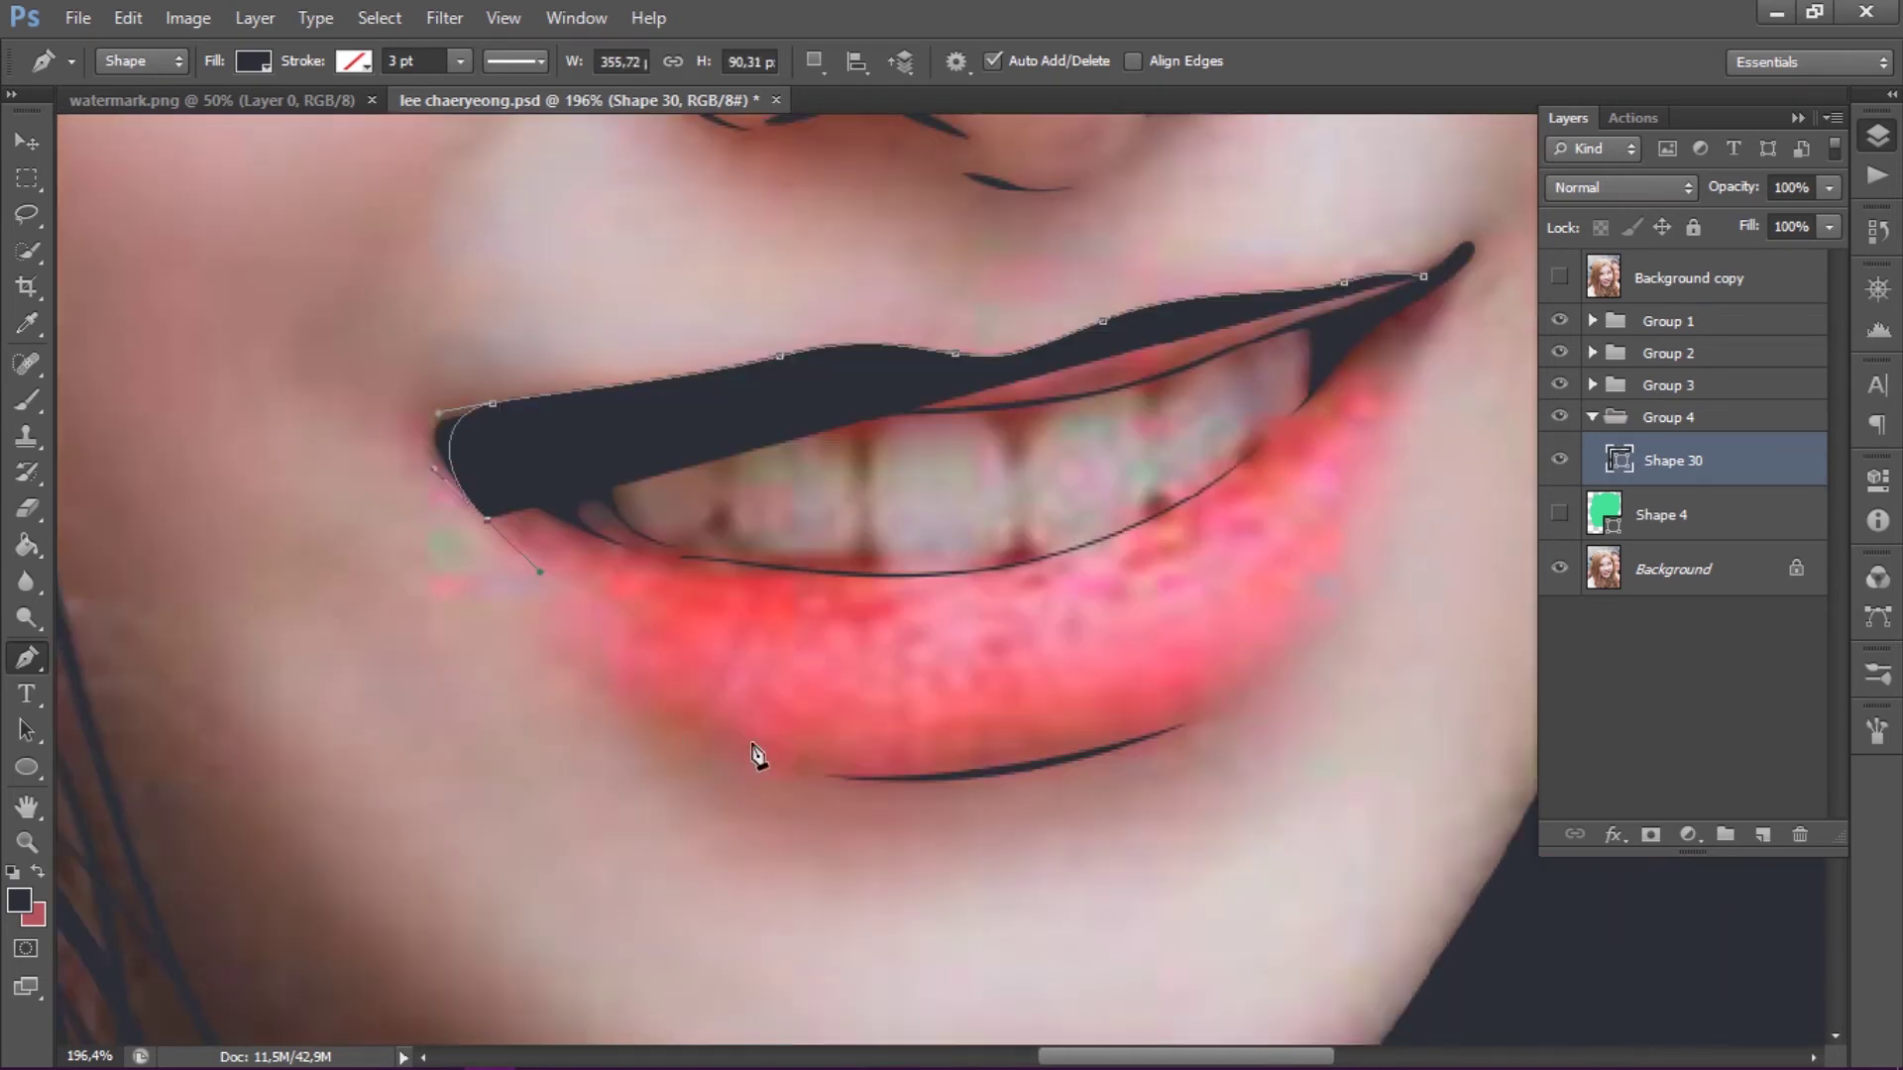
drag(987, 800, 991, 803)
scroll(1276, 488, up, 3)
scroll(700, 790, down, 1)
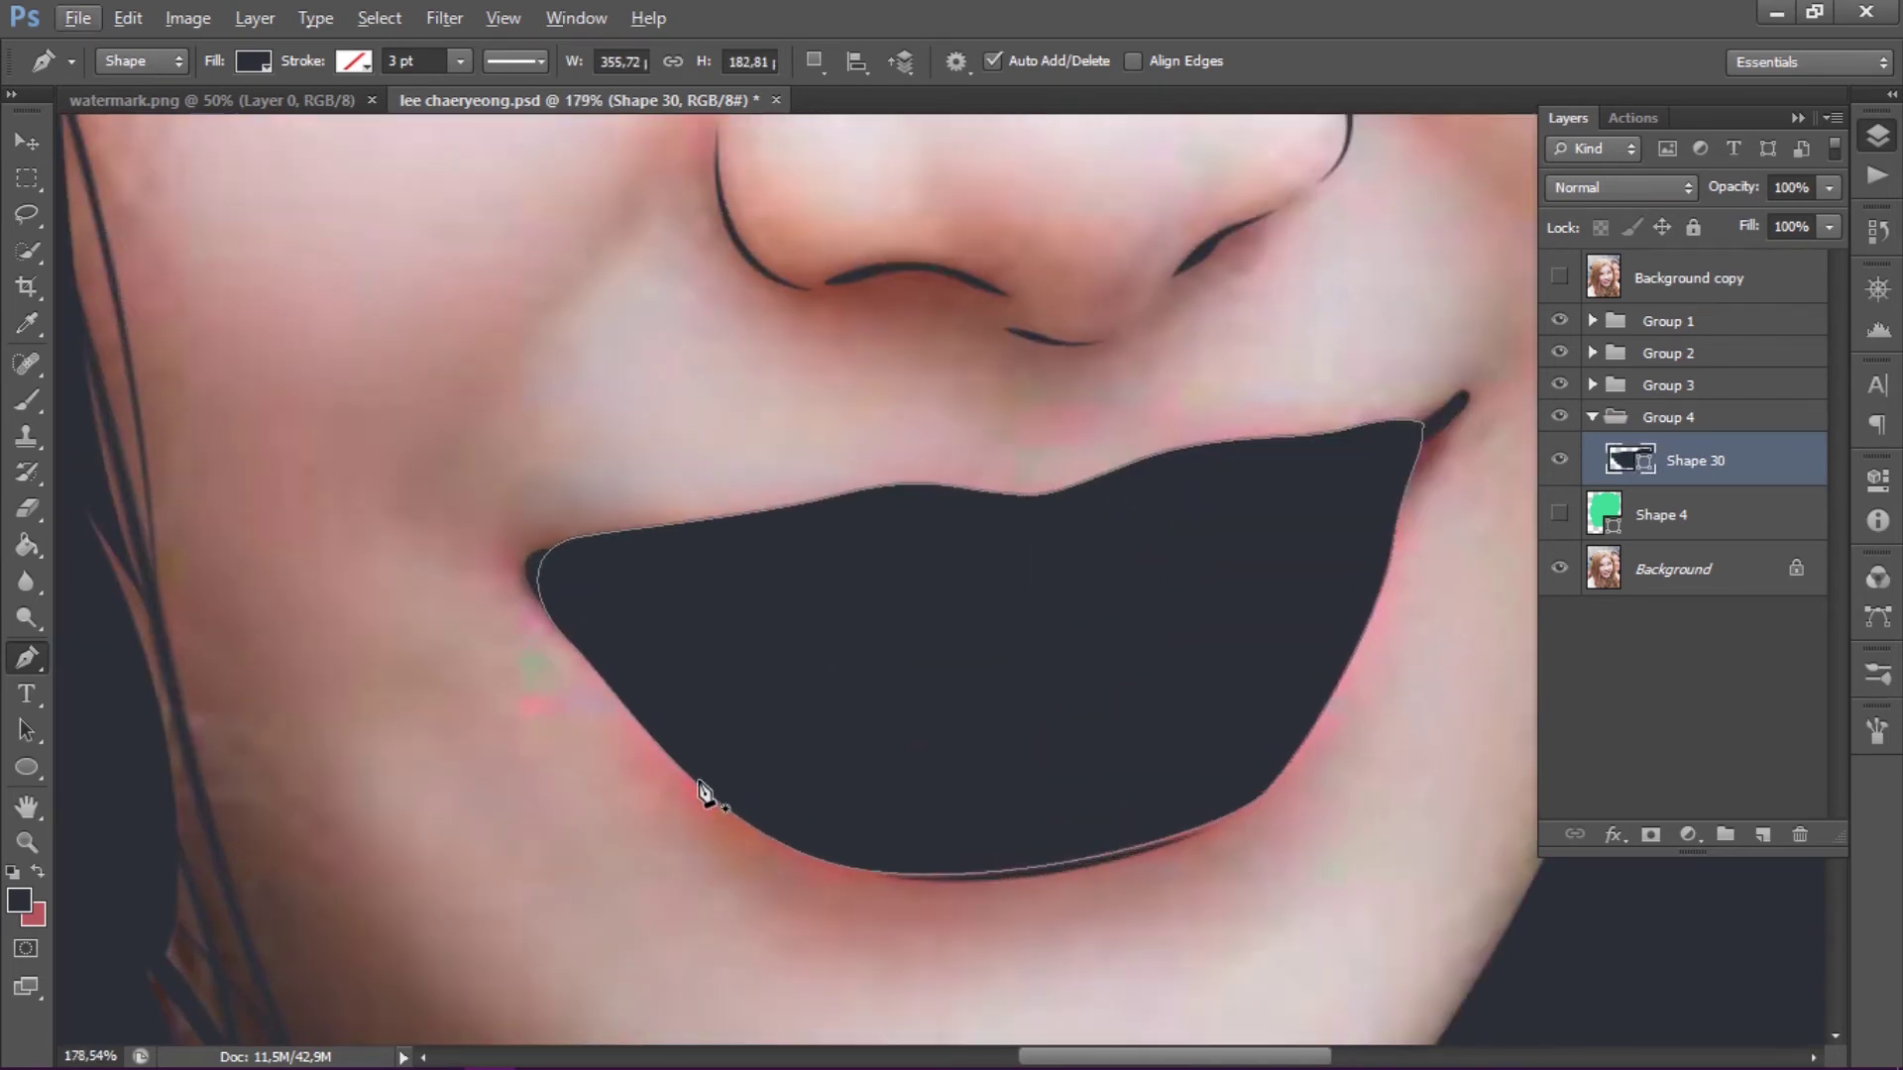
scroll(1260, 805, down, 2)
- Fill the lip shape with red
click(1559, 460)
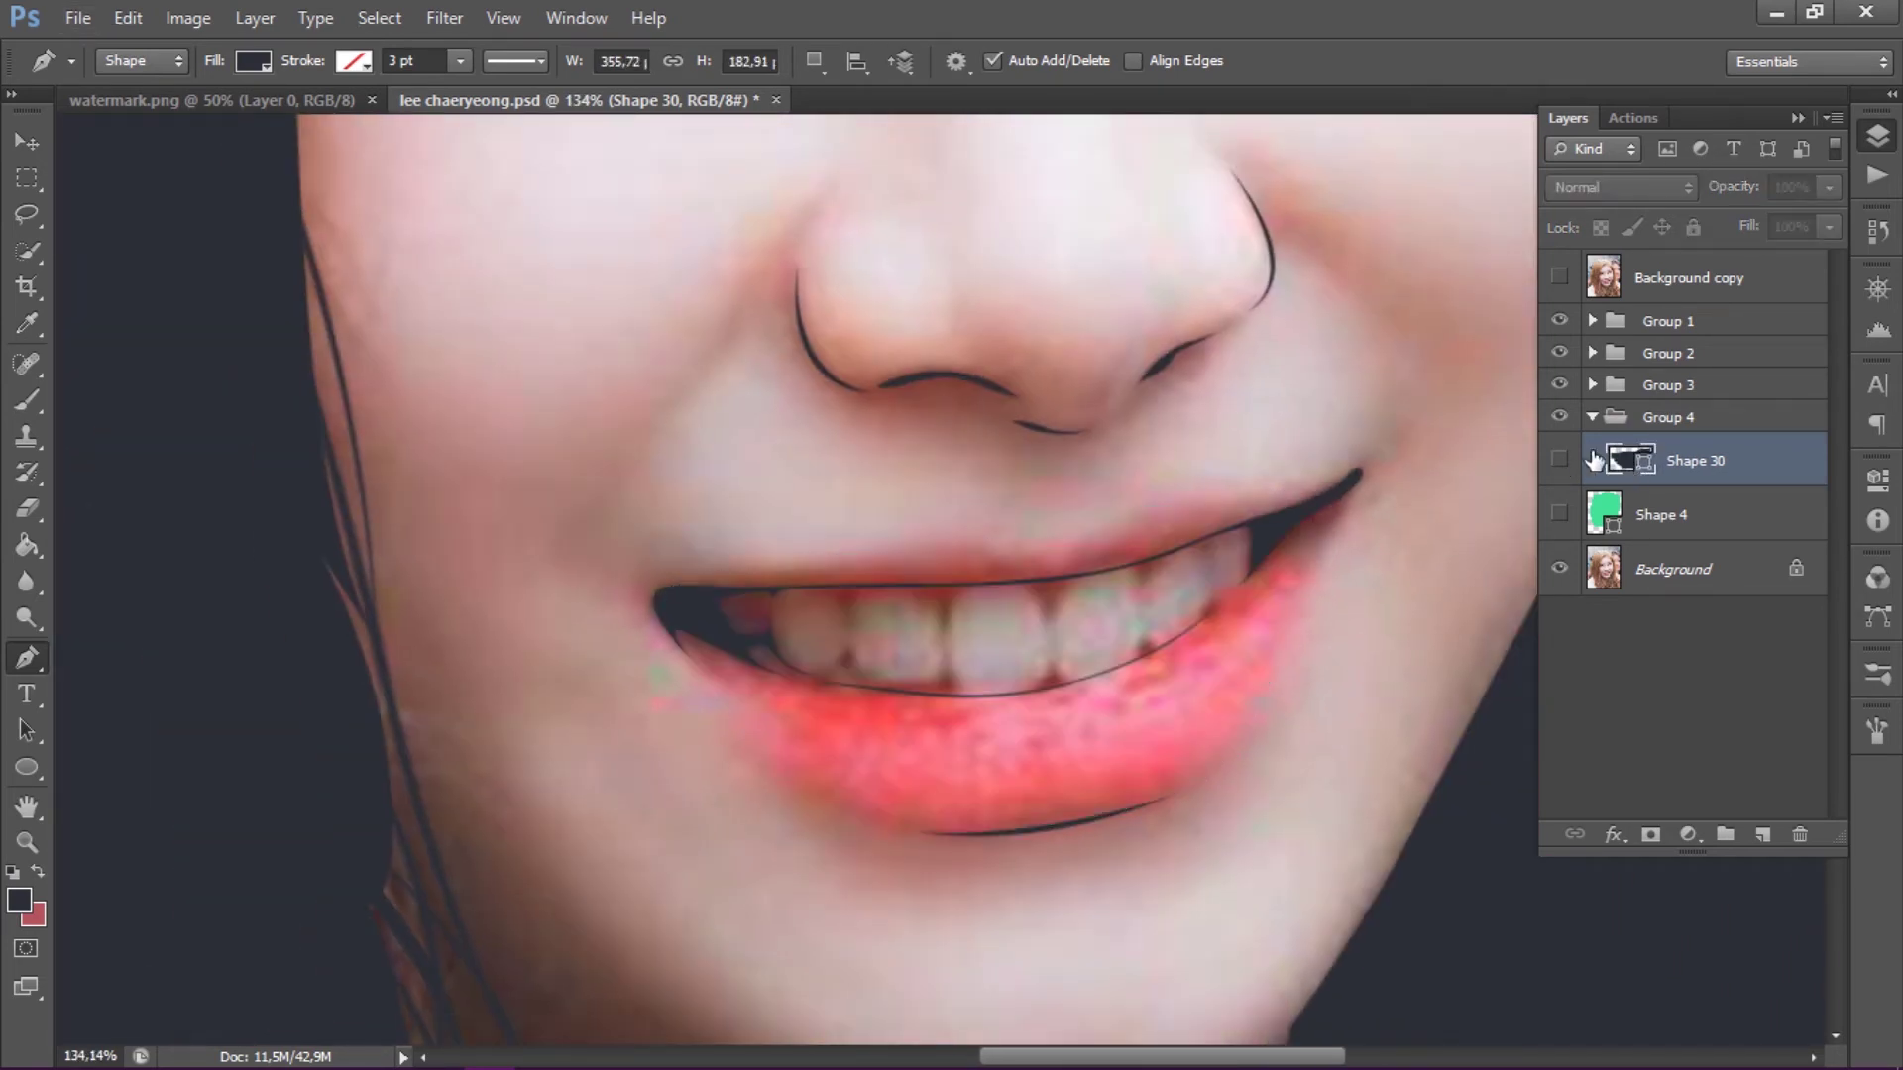
double_click(1622, 460)
click(1349, 602)
click(1764, 579)
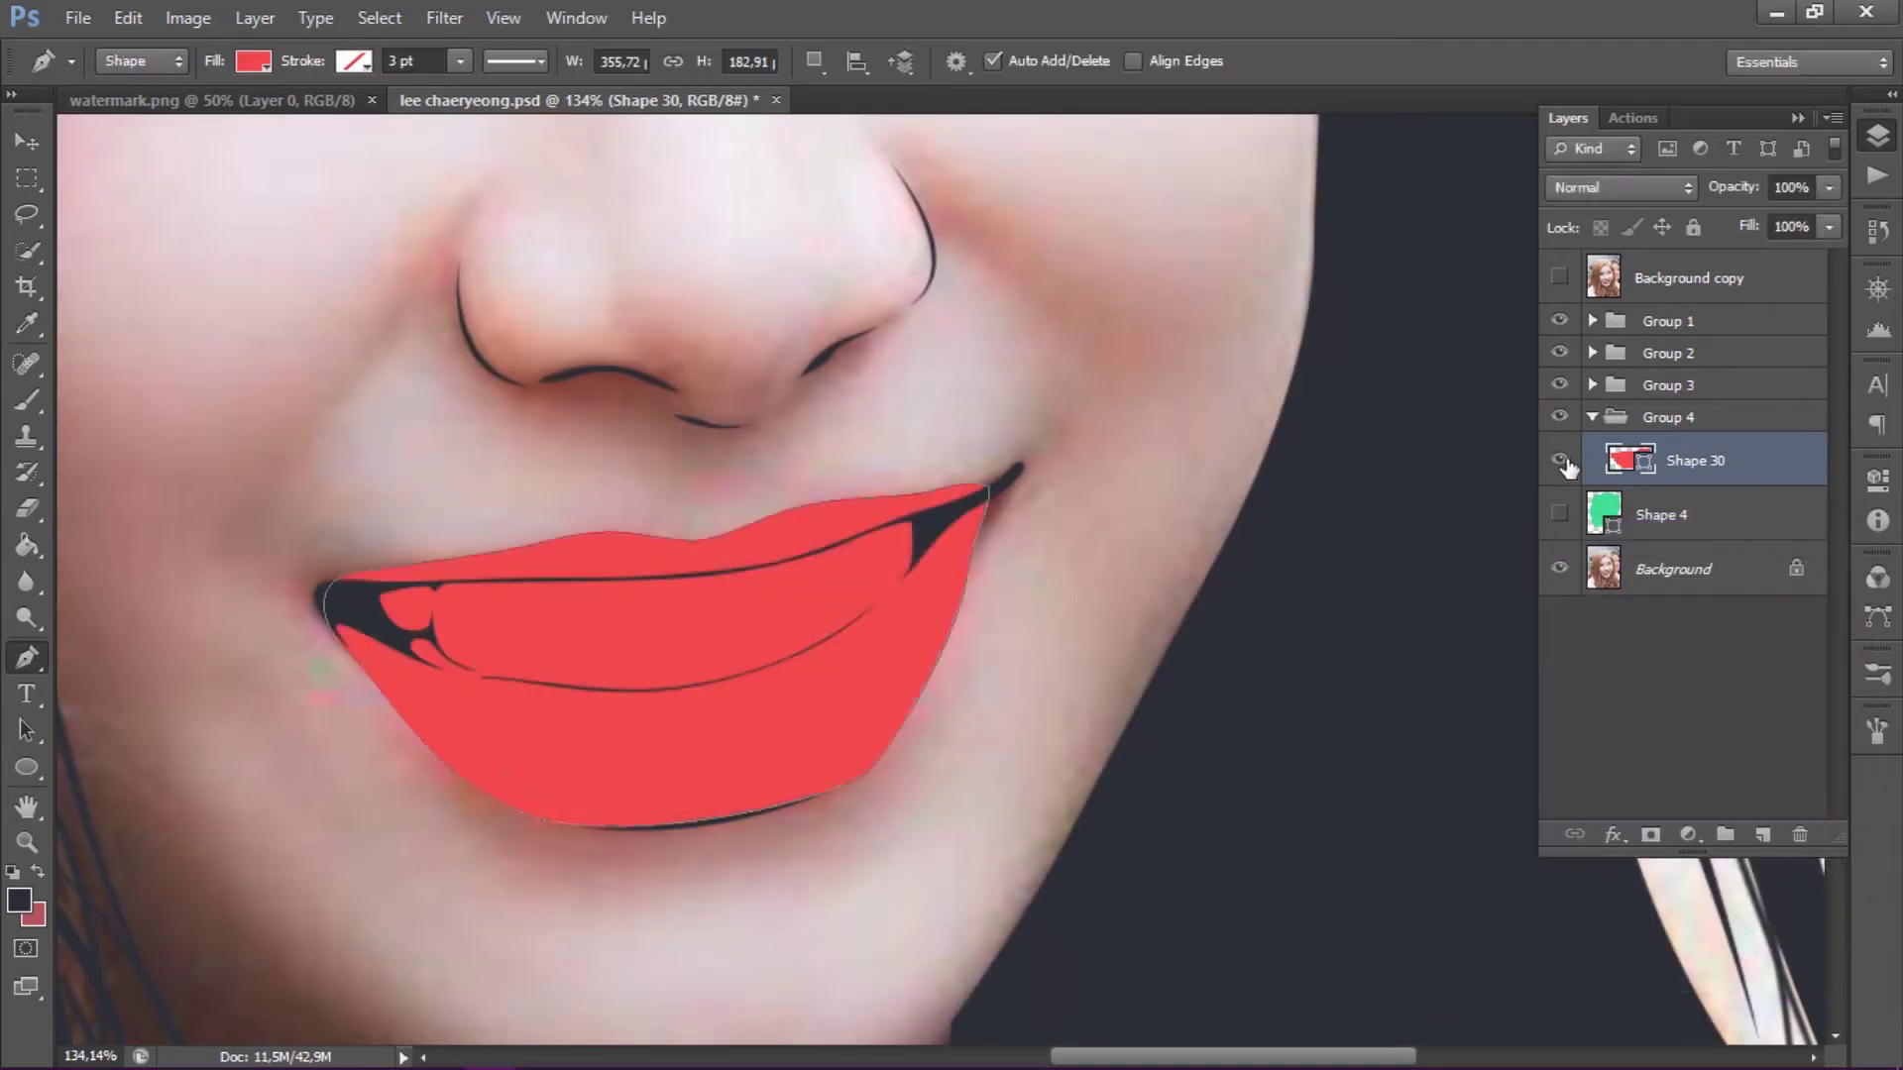
- Set shapes to draw on a new layer and start the teeth outline at the left mouth corner
click(813, 61)
click(851, 148)
scroll(297, 594, up, 3)
click(222, 615)
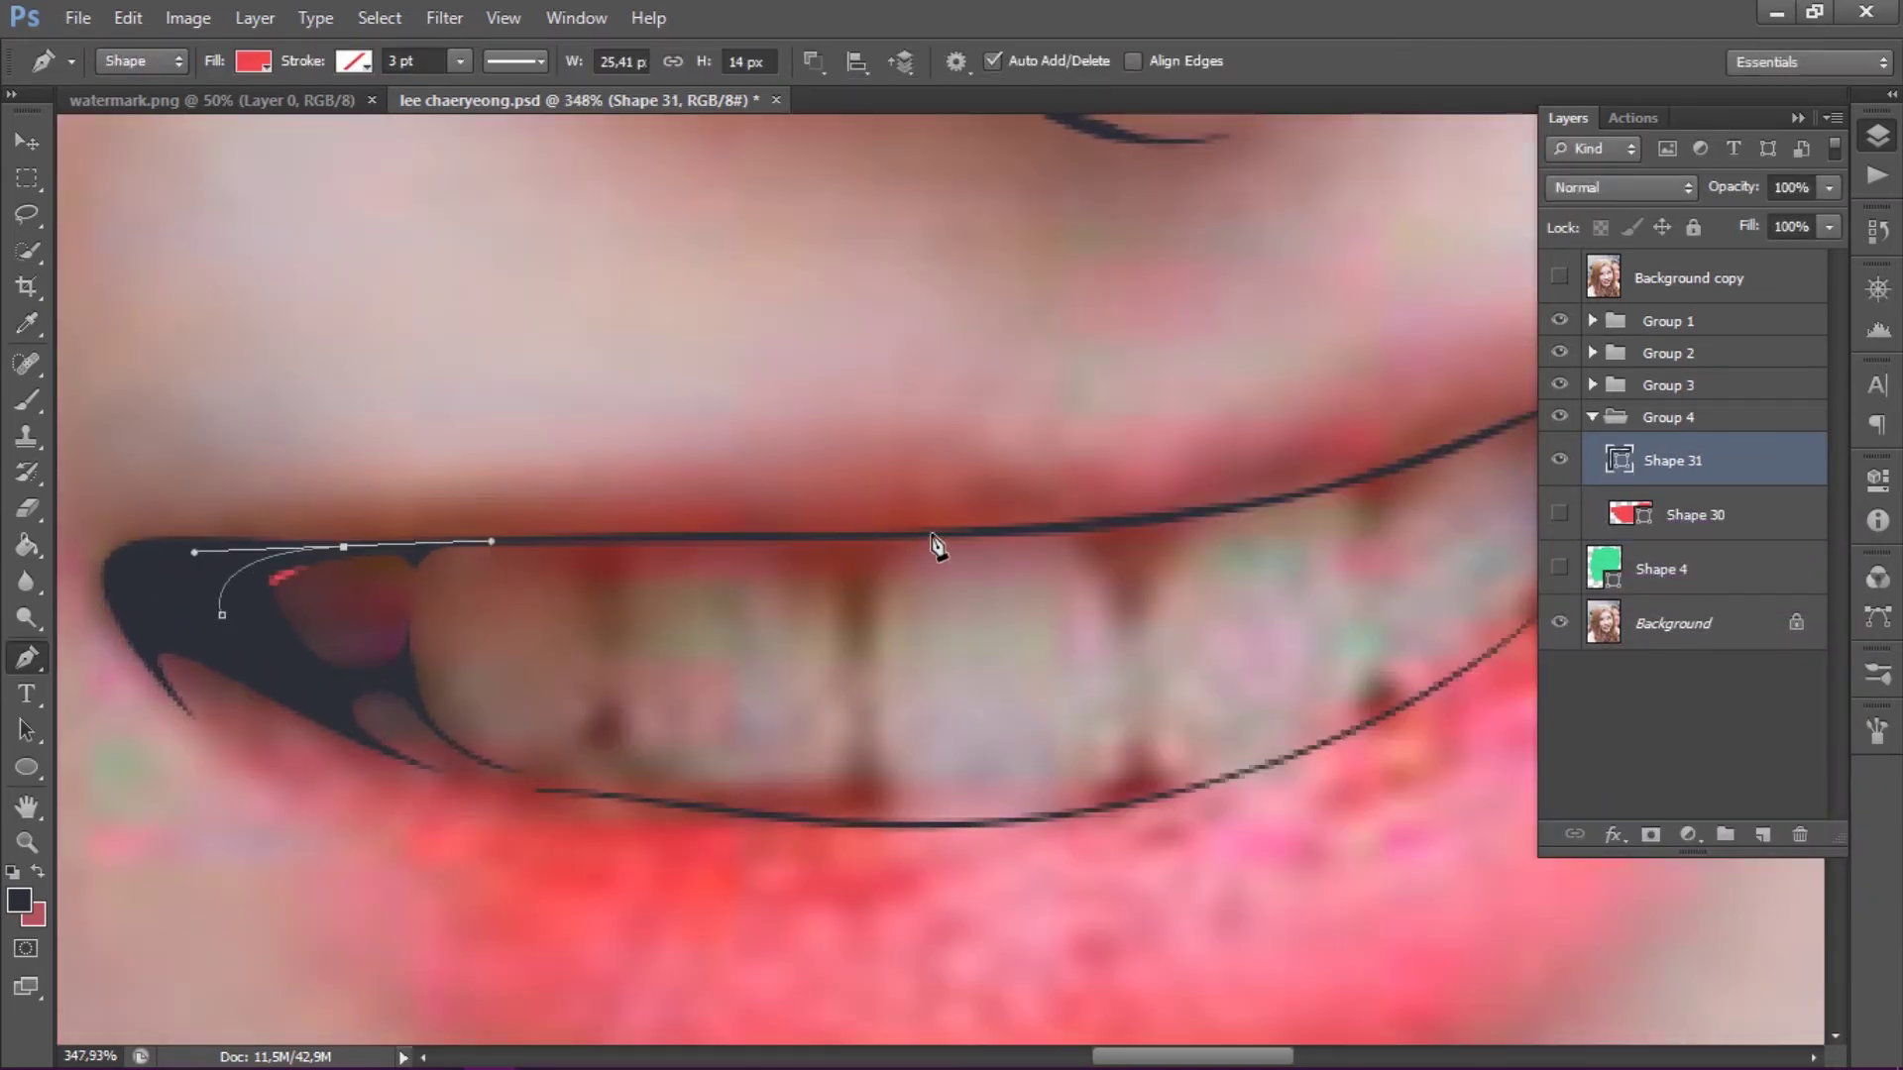
- Trace and close the teeth outline between the upper and lower lips
mouse_move(977, 535)
mouse_down()
mouse_move(1130, 526)
mouse_move(754, 615)
mouse_up()
drag(1037, 552, 1096, 525)
drag(1309, 461, 1286, 576)
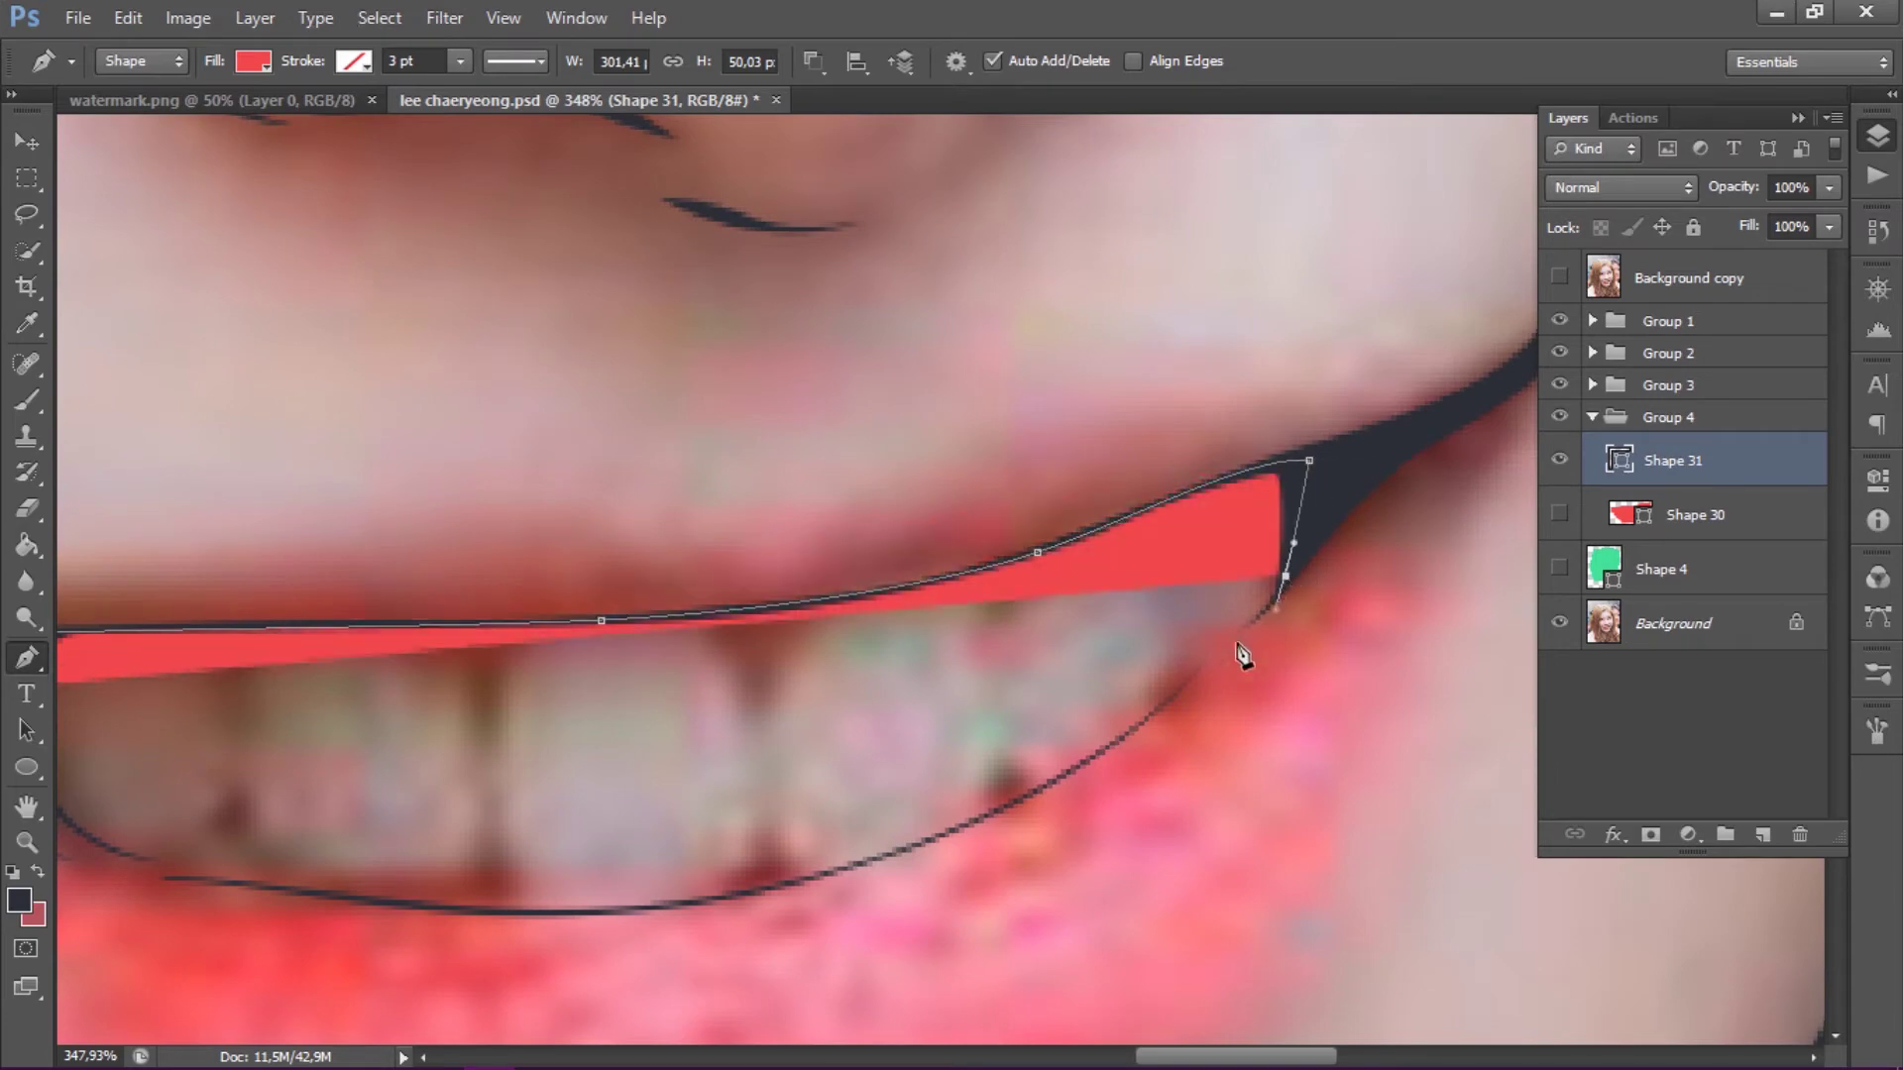
drag(682, 915, 764, 892)
mouse_move(352, 914)
mouse_down()
mouse_move(758, 775)
mouse_move(639, 745)
mouse_up()
scroll(589, 711, down, 2)
scroll(590, 712, down, 4)
scroll(694, 743, up, 5)
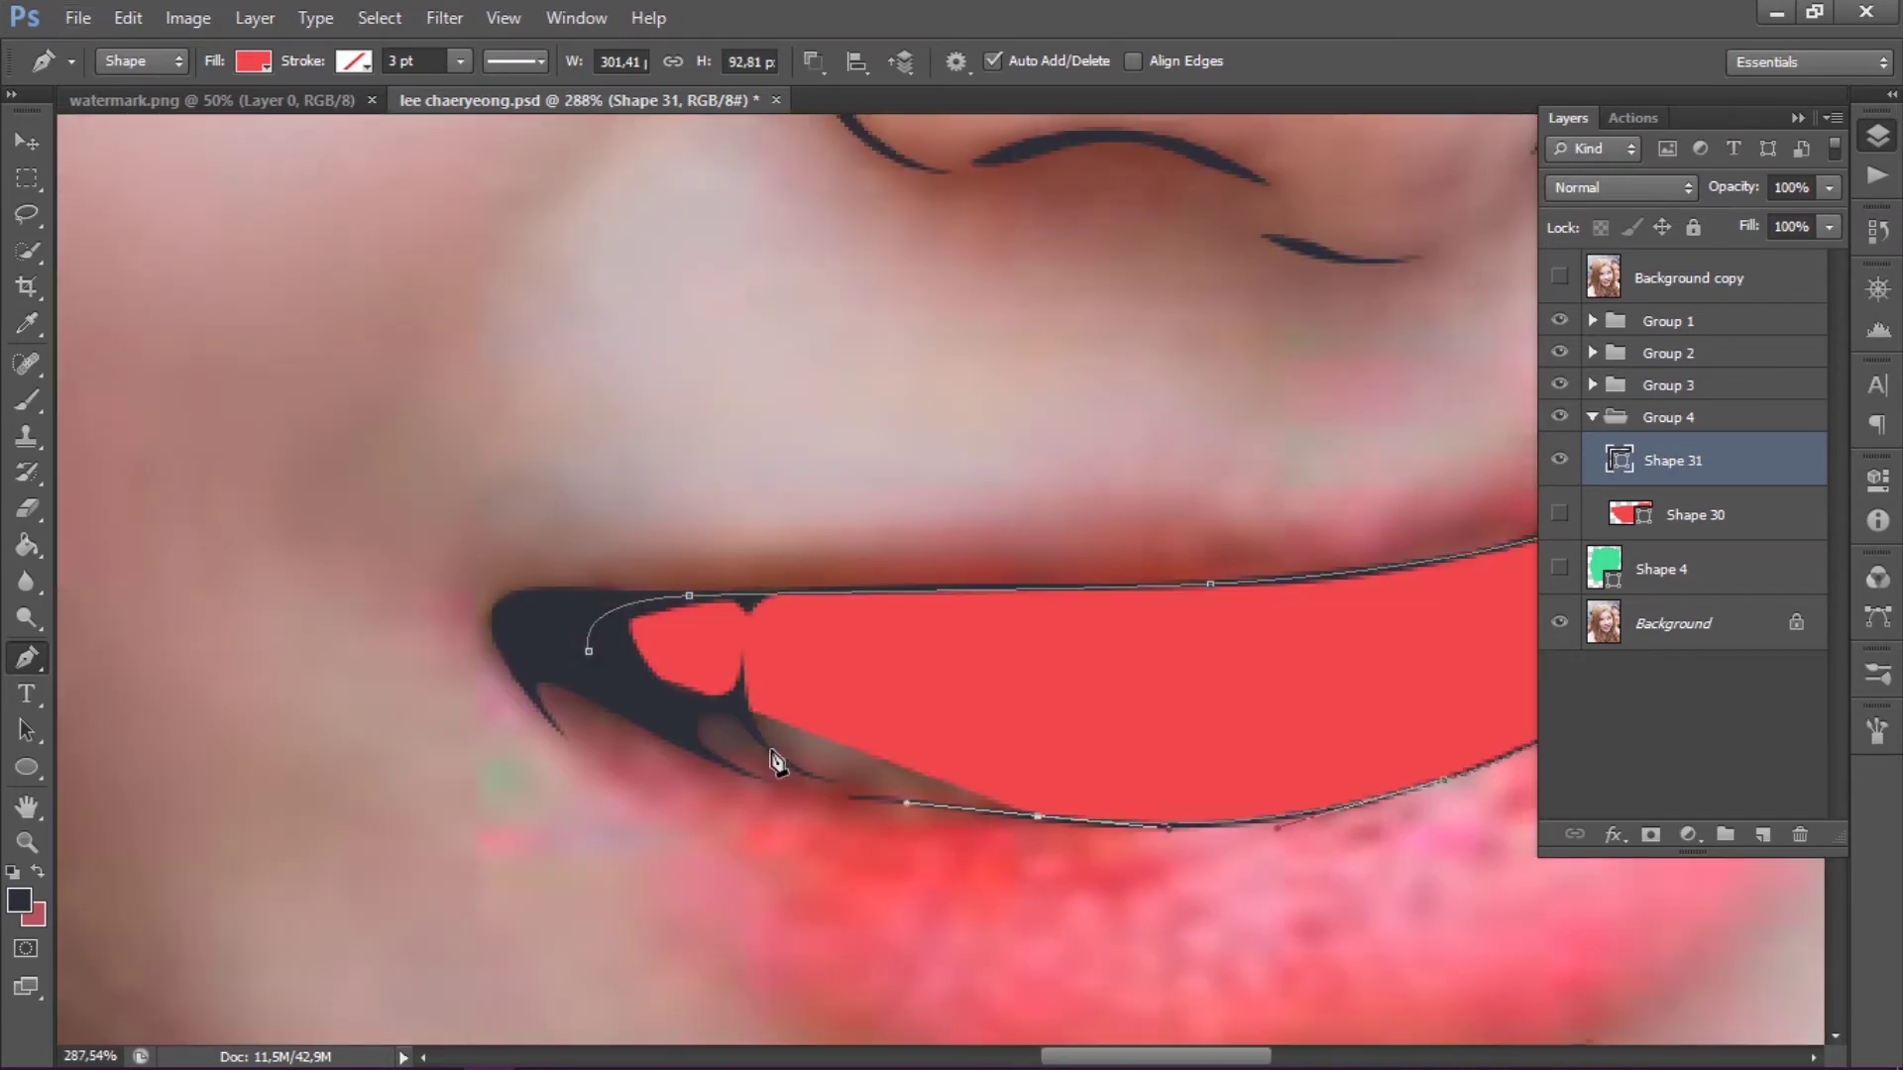
click(590, 652)
scroll(940, 681, down, 2)
- Fill the teeth shape white and show the red lip shape again
click(813, 61)
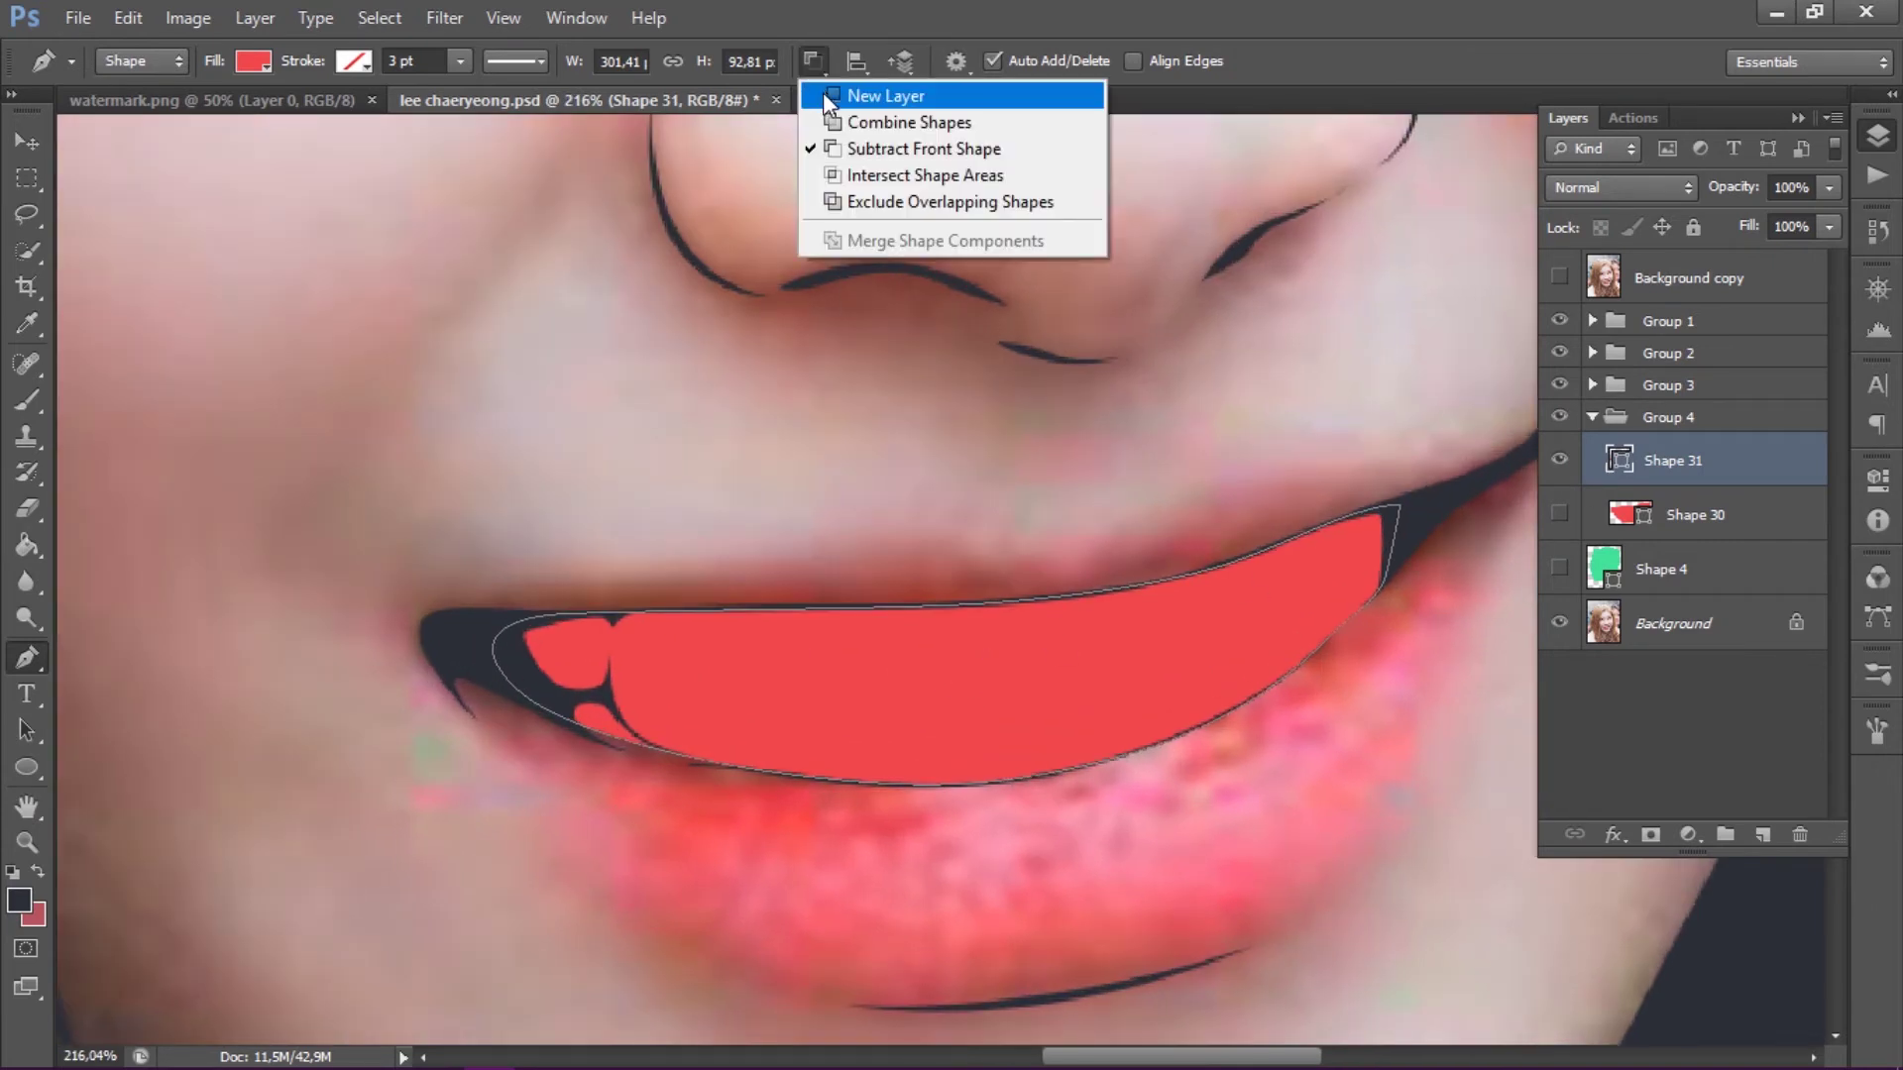
scroll(793, 594, down, 1)
double_click(1619, 460)
click(1699, 578)
click(1559, 514)
scroll(516, 773, up, 2)
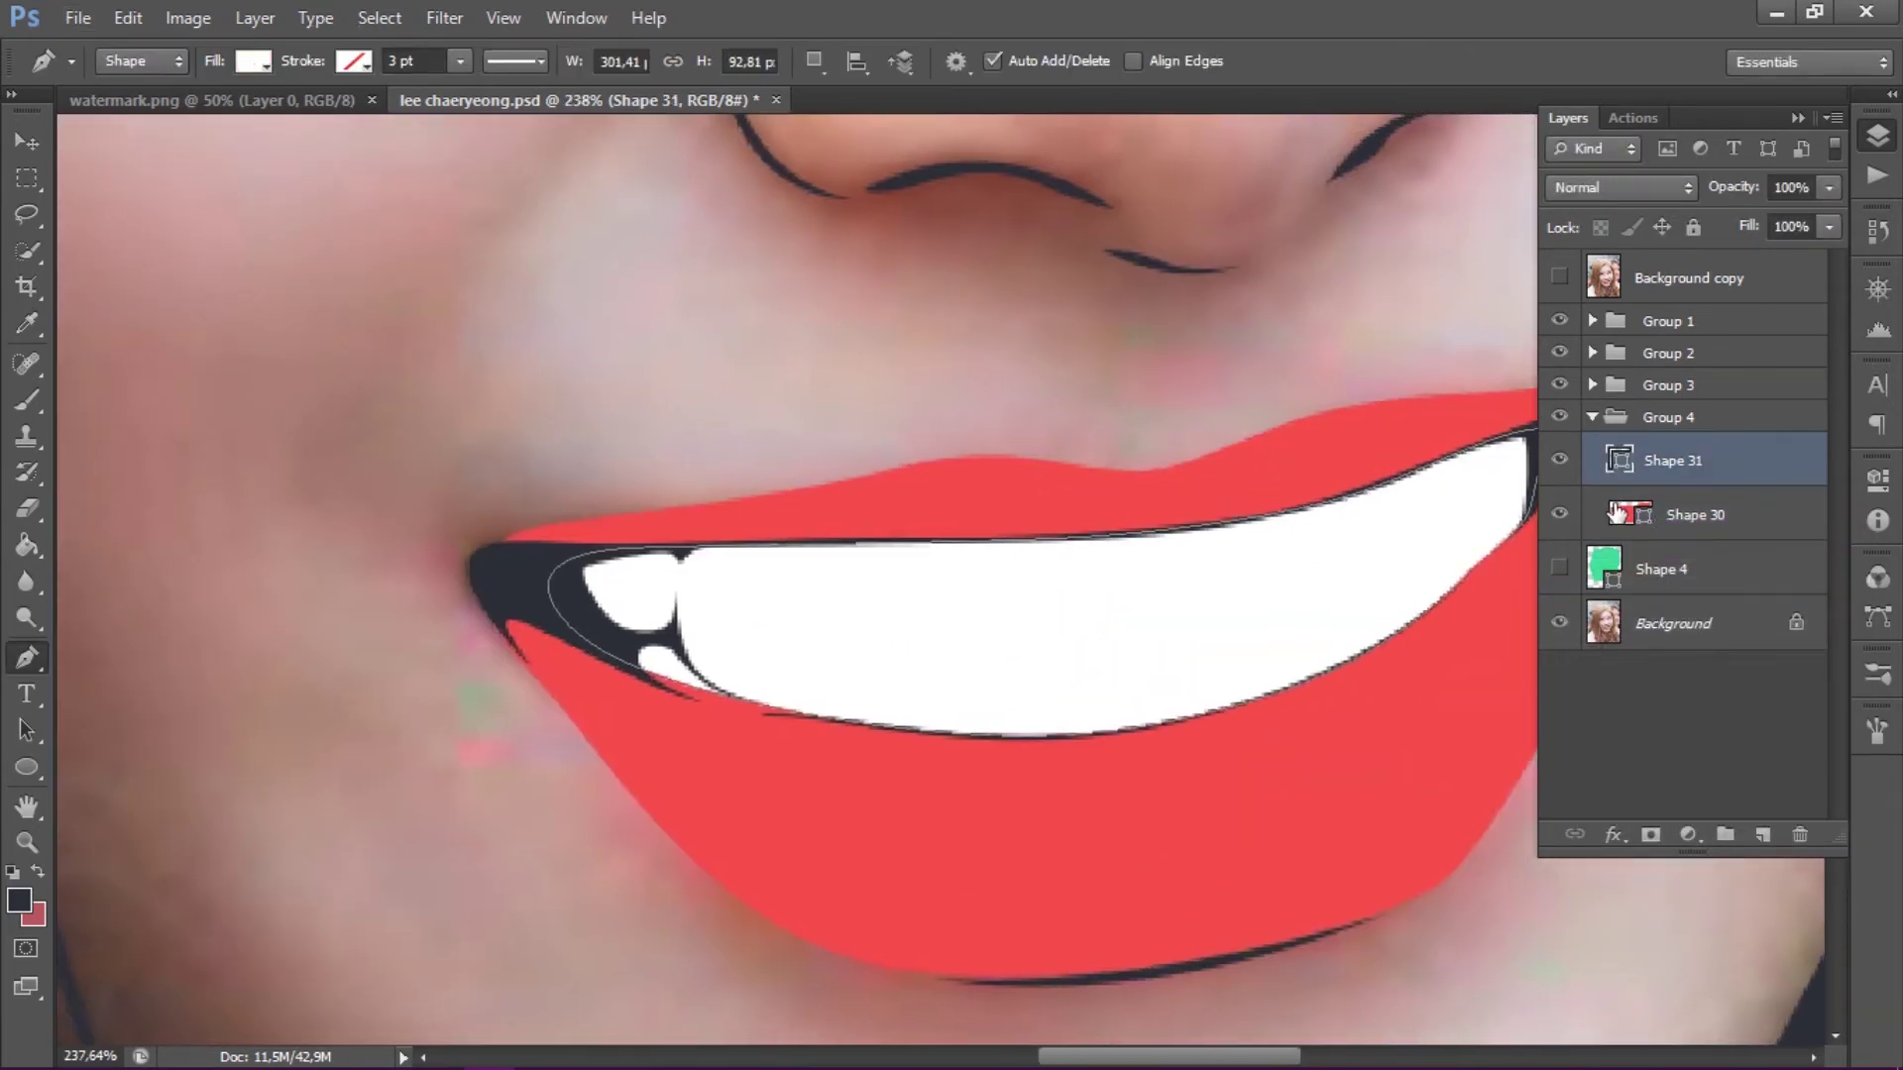
click(1559, 514)
click(213, 534)
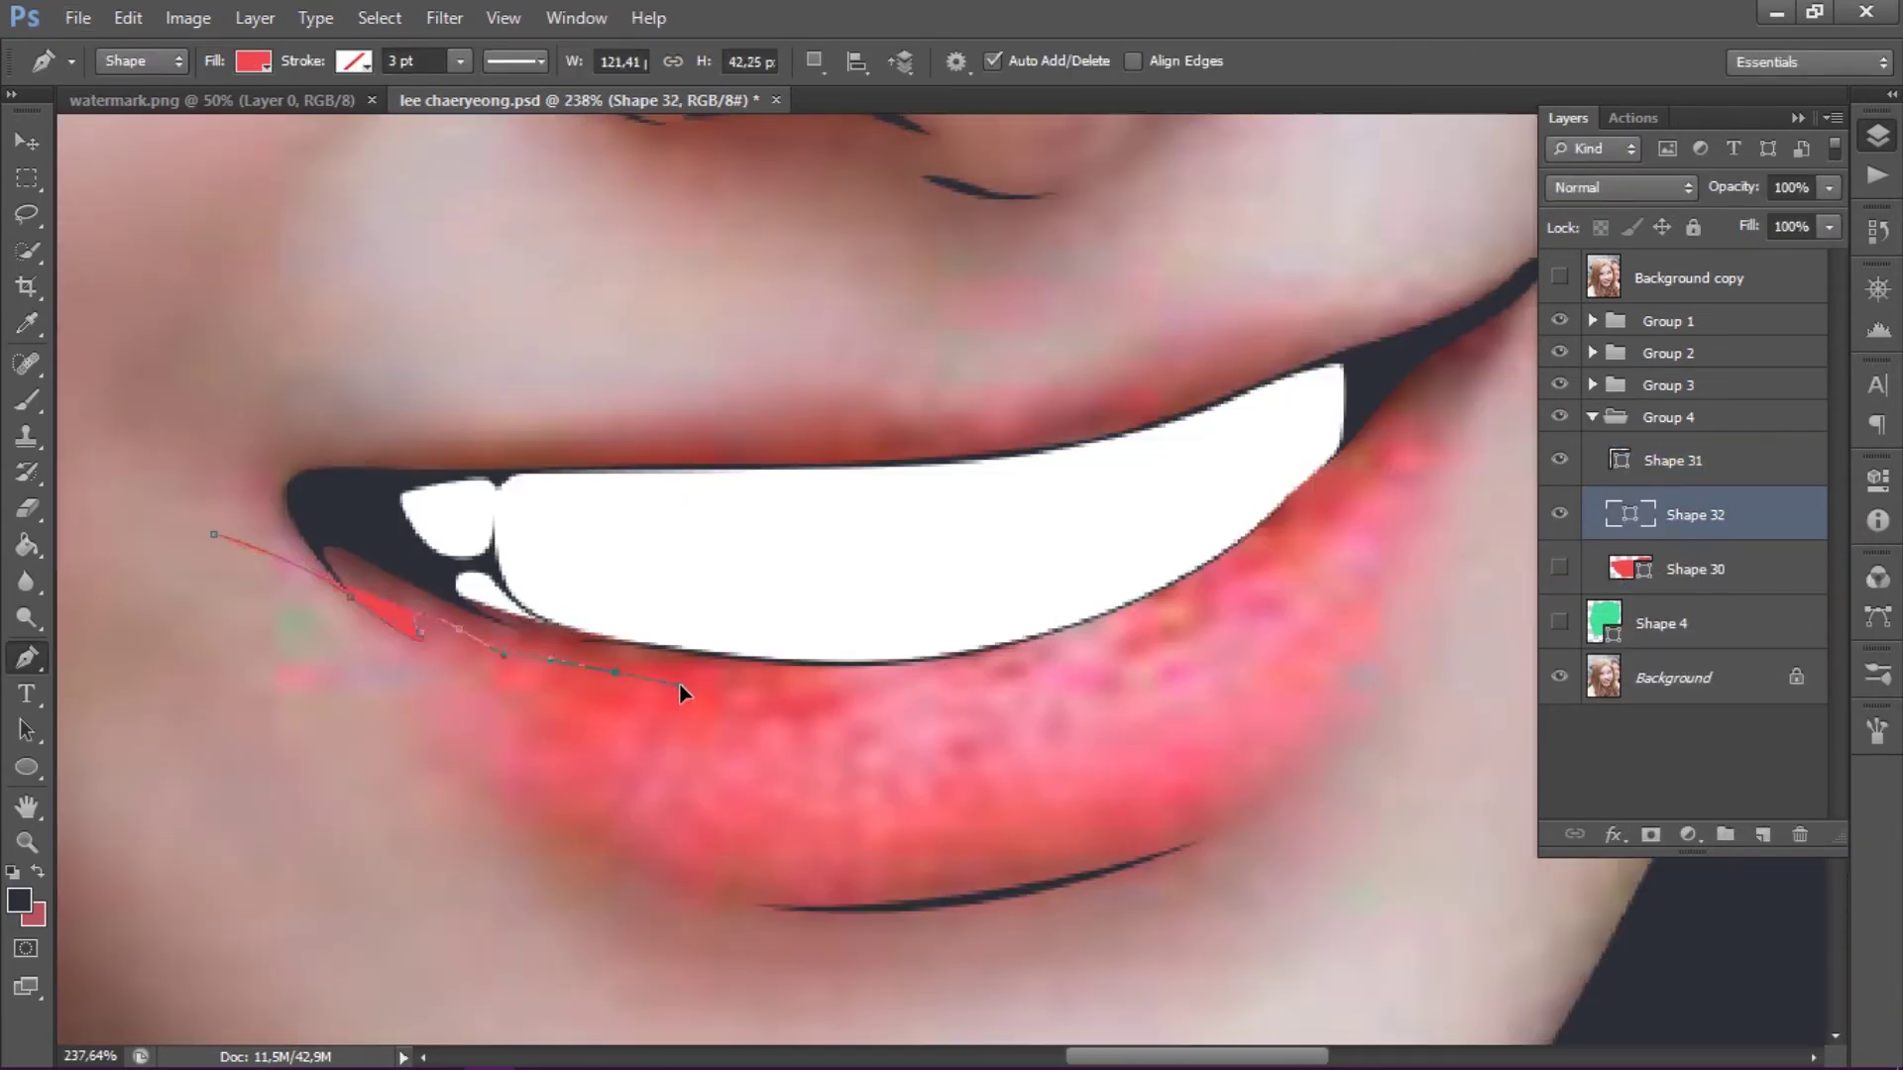
- Trace Shape 32 along the lower lip's inner edge and clip it inside the lips
click(871, 655)
click(1232, 538)
drag(1275, 518, 991, 713)
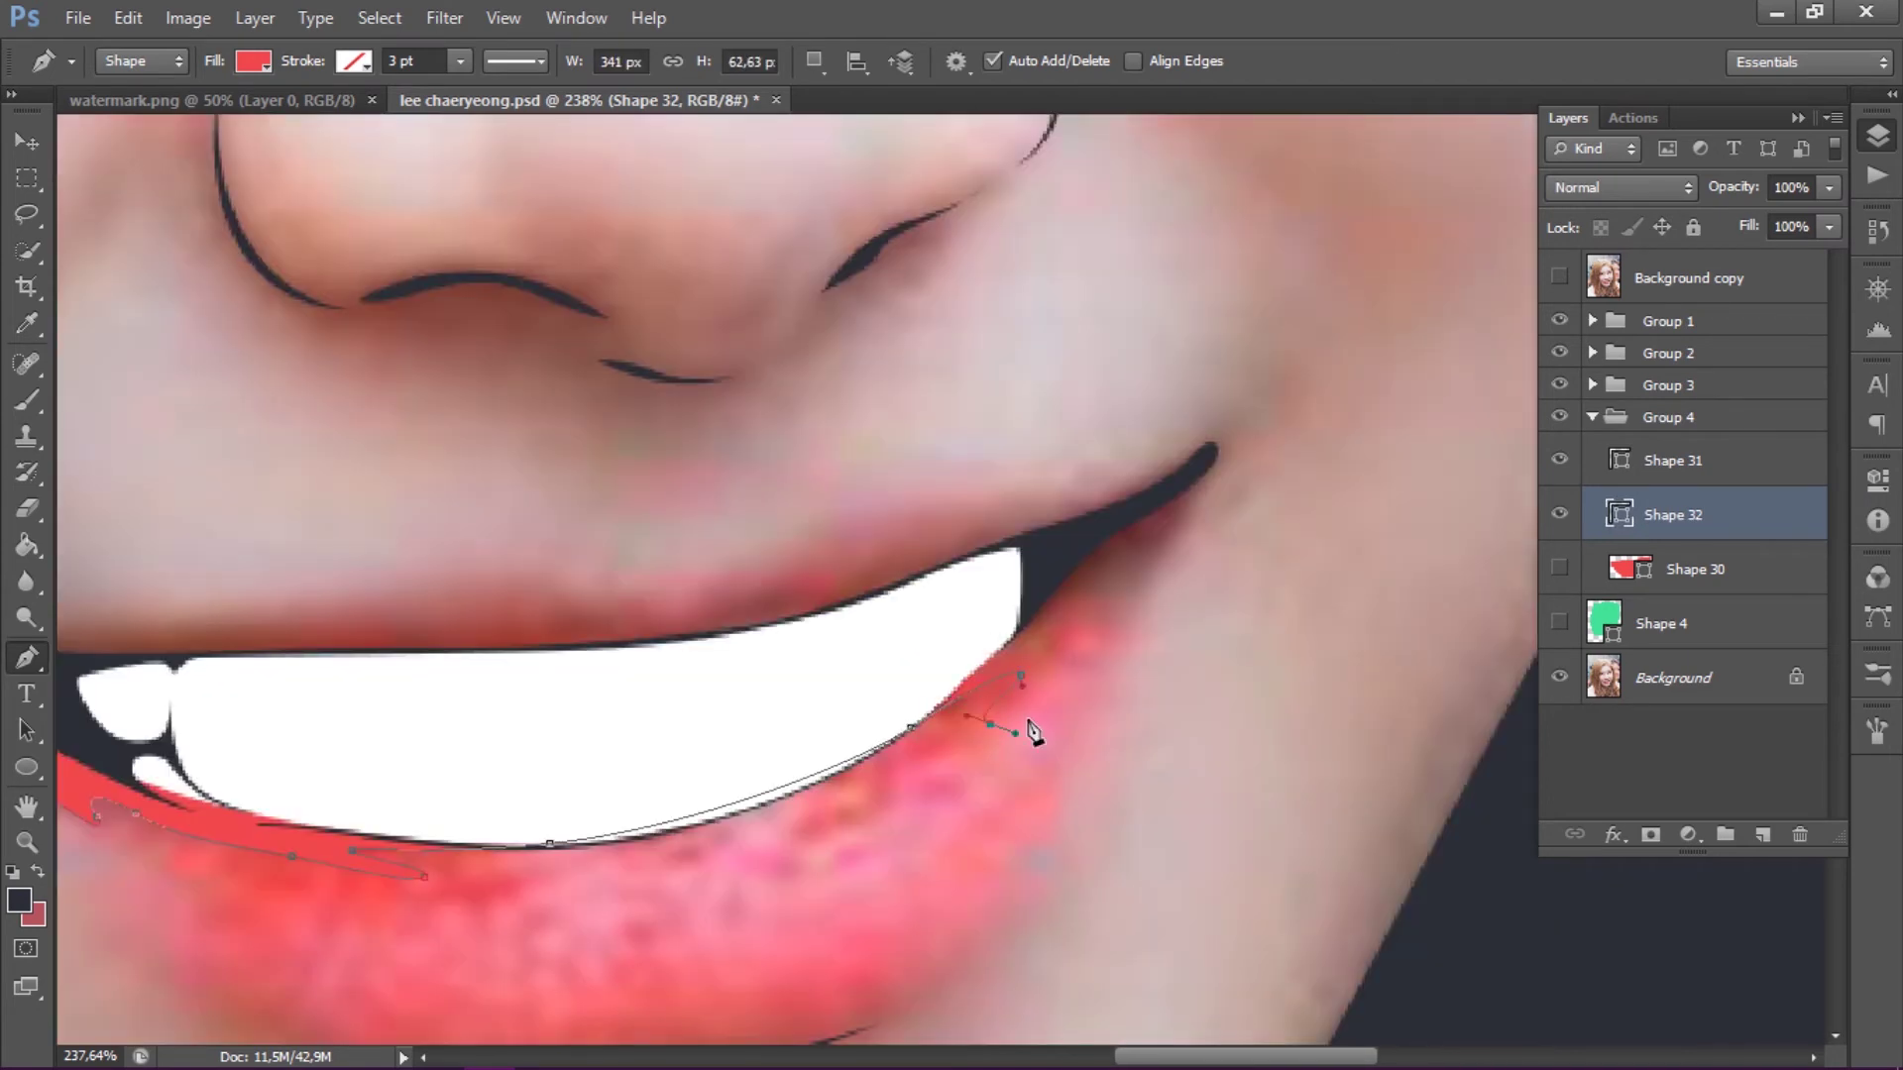
click(1147, 588)
drag(1250, 432, 1189, 403)
key(ctrl+alt+g)
- Trace Shape 33 along the inner lip edge up to the right mouth corner
click(1062, 506)
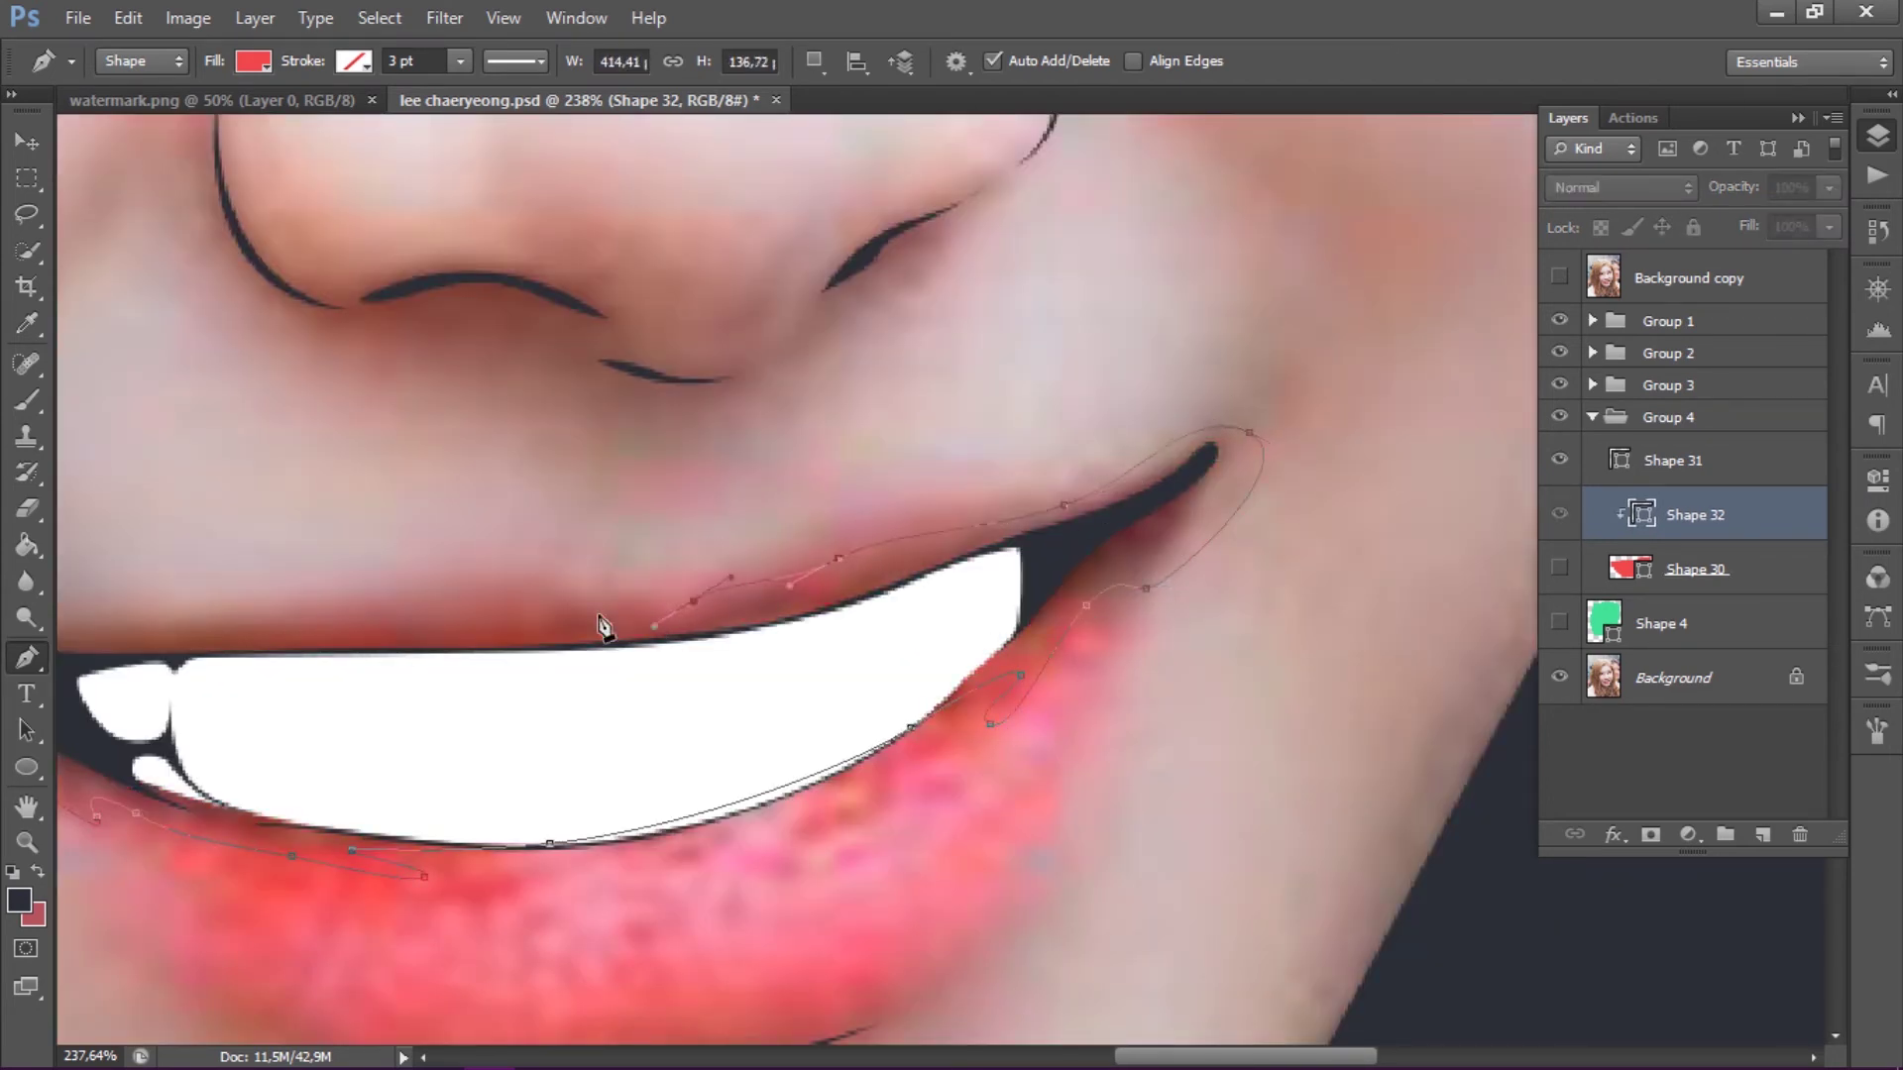
drag(602, 627, 949, 567)
click(547, 567)
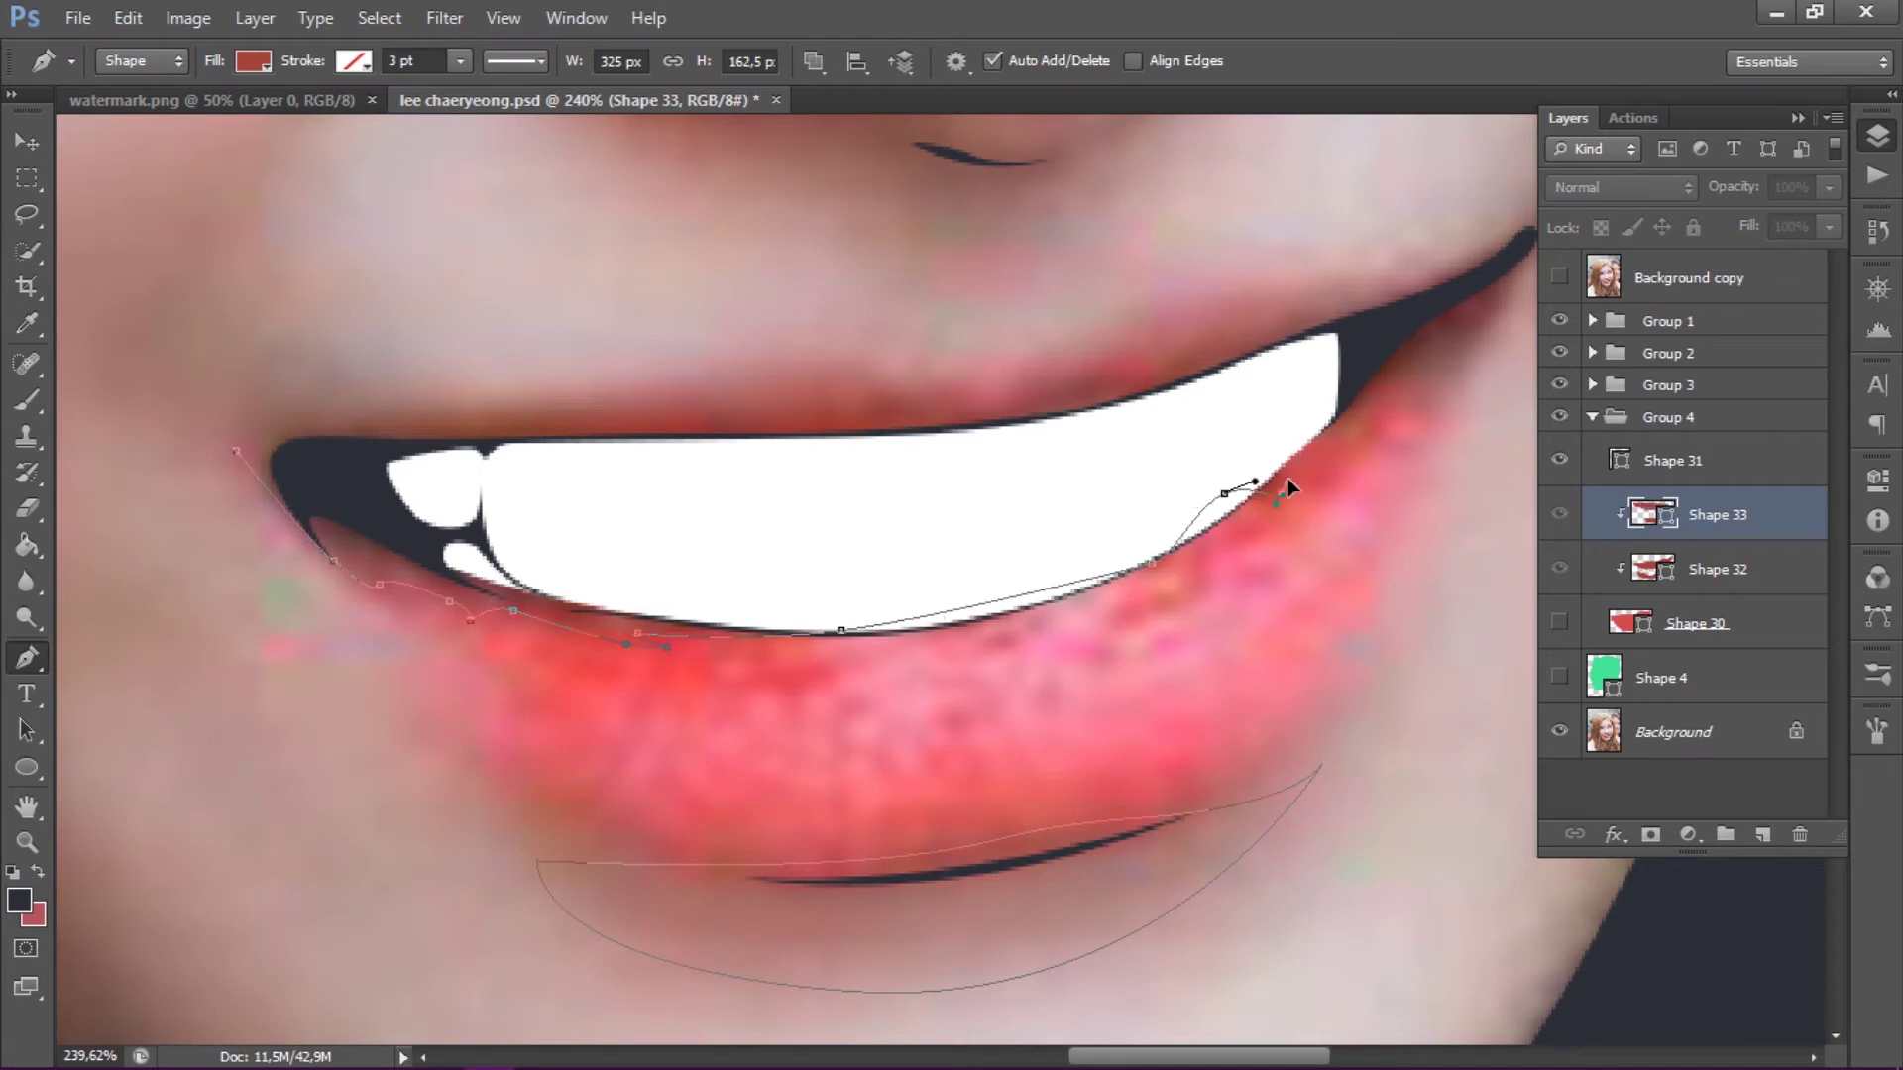
drag(1385, 386, 1410, 371)
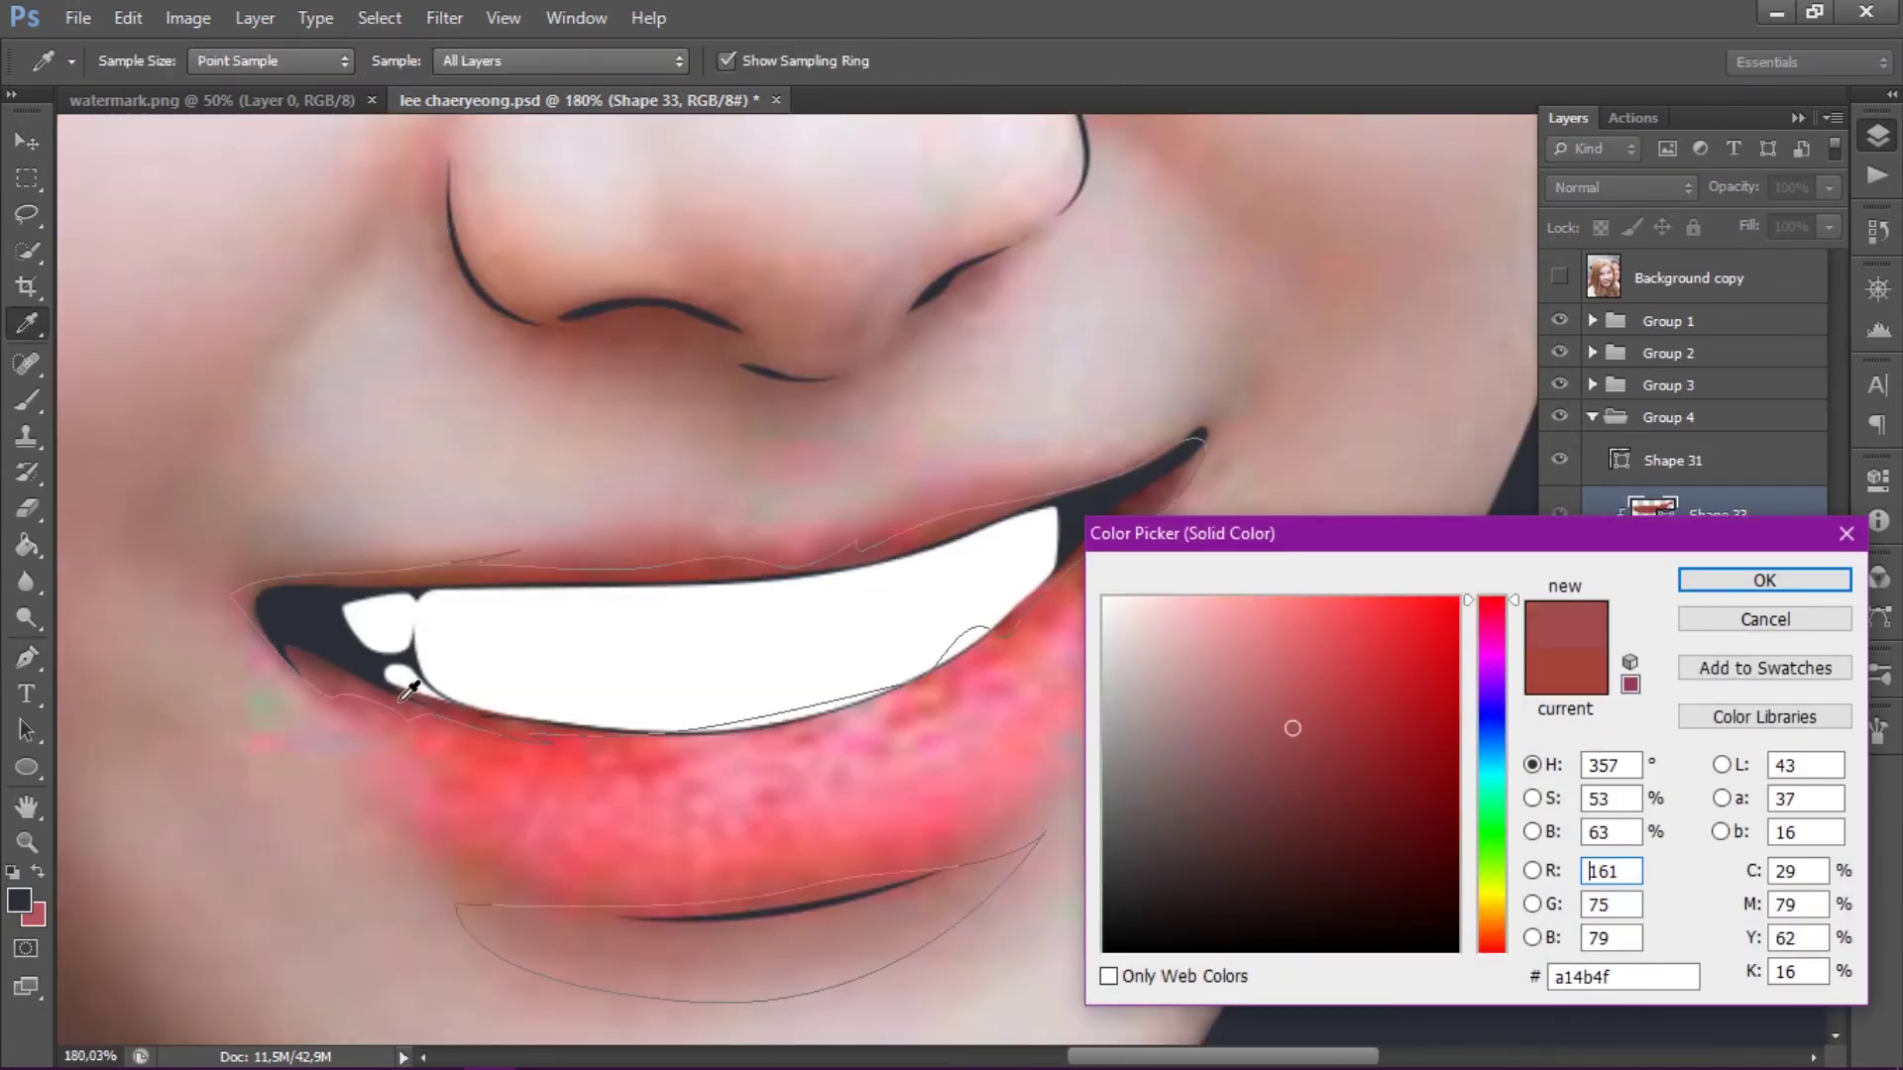
- Sample the bright red of the photo's lower lip as Shape 30's fill
click(705, 557)
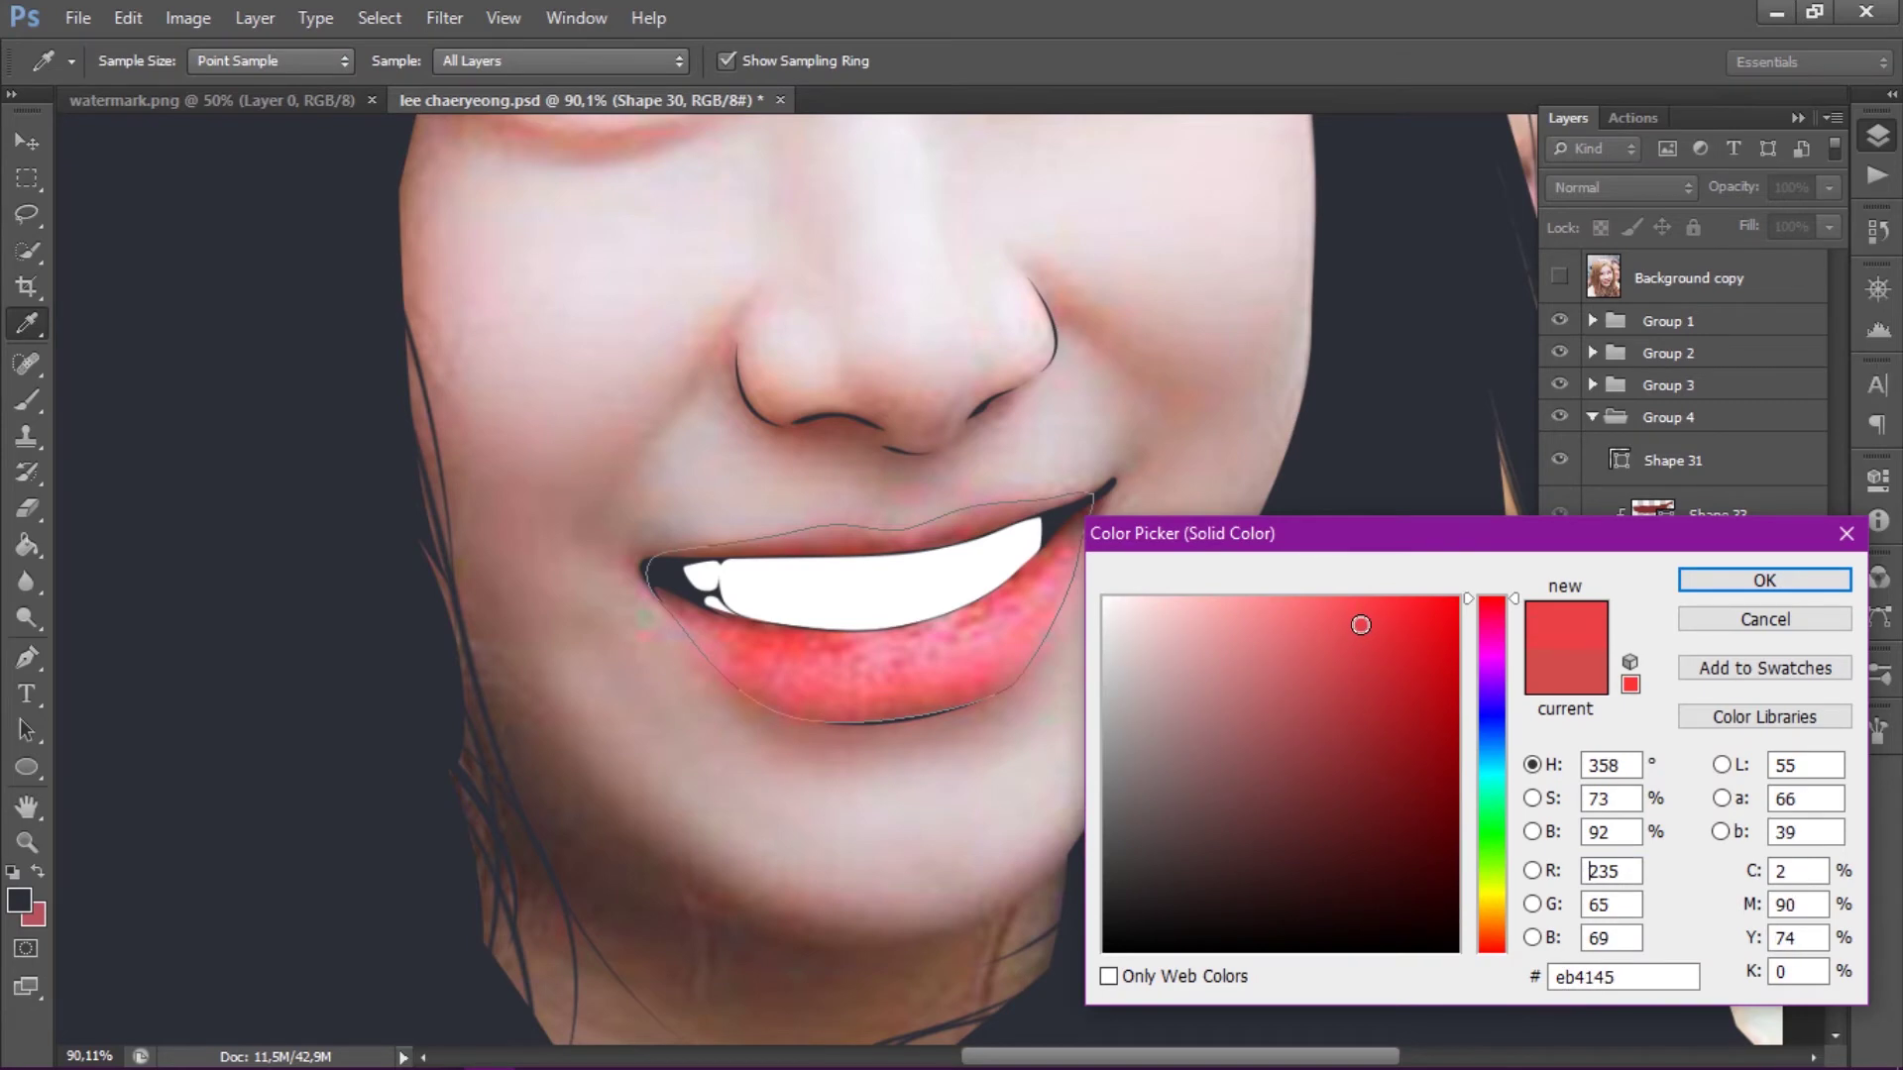
click(769, 633)
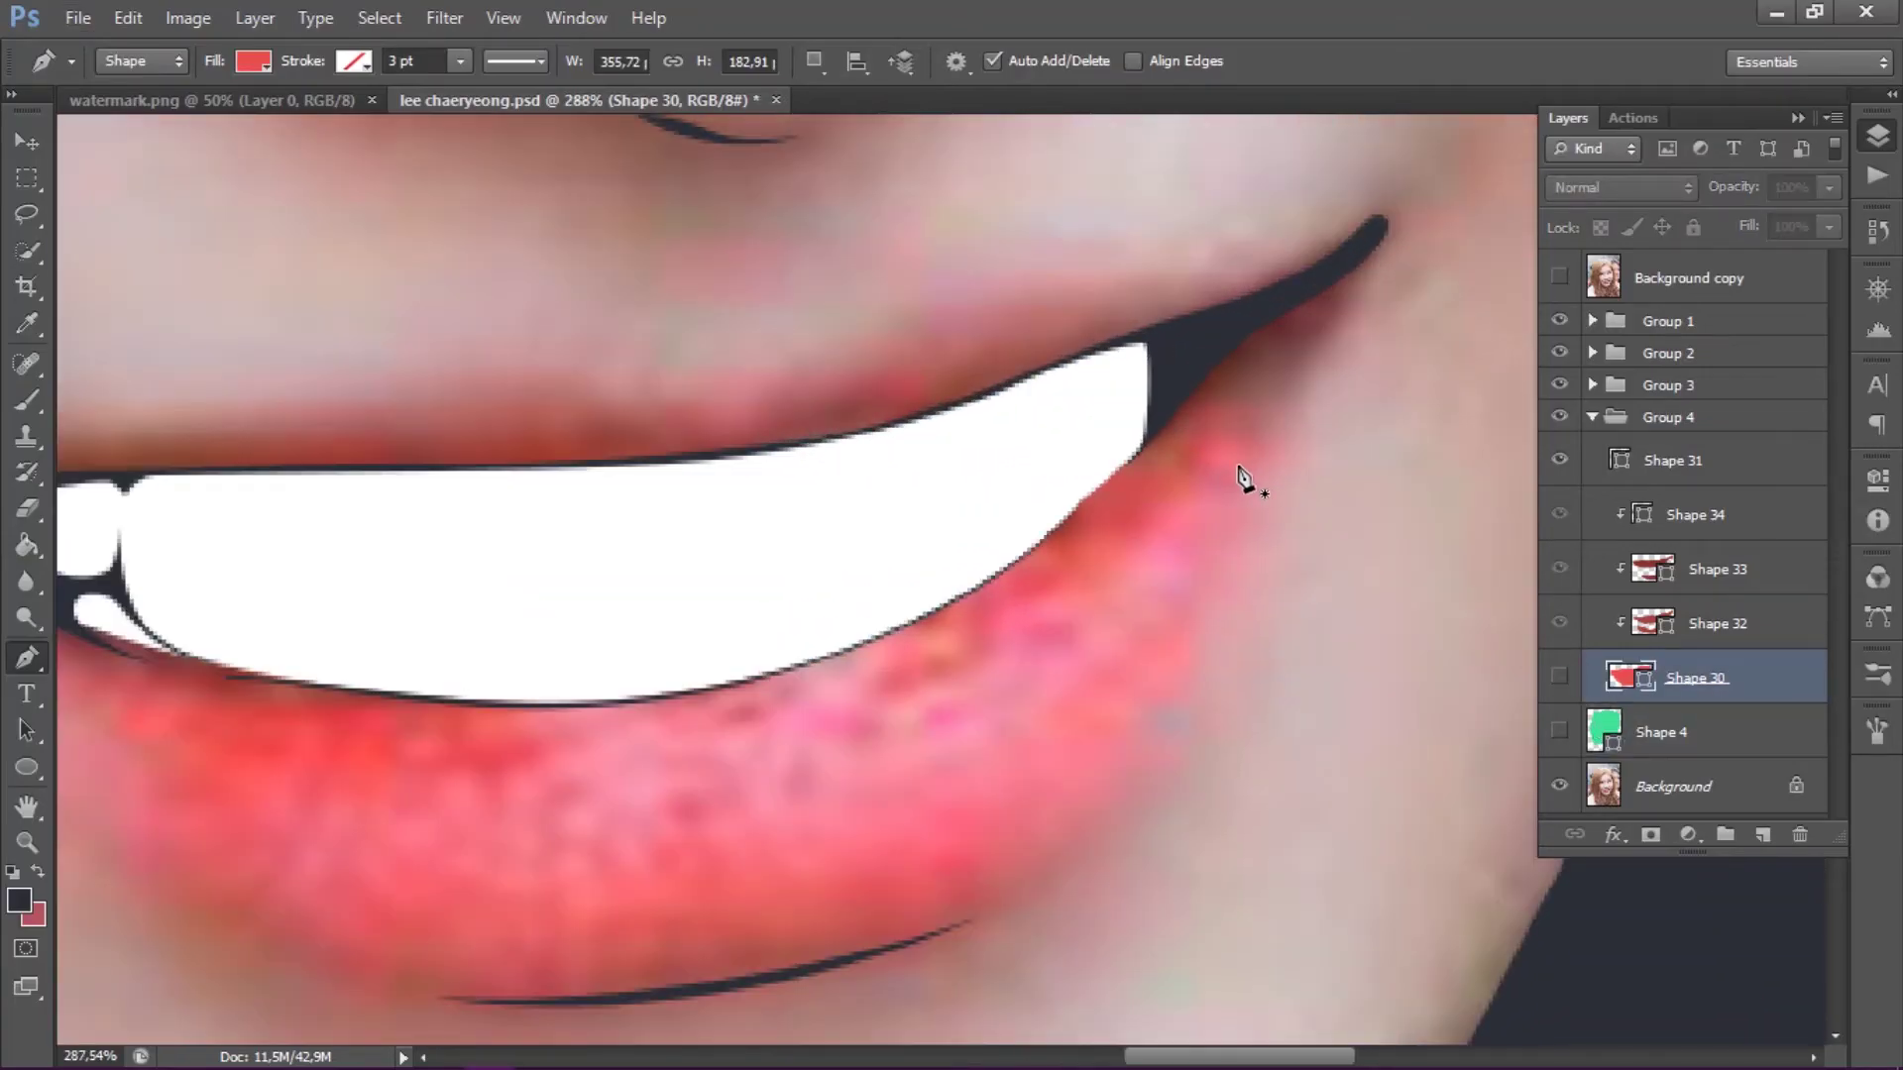
- Draw the Shape 35 outline across the middle of both lips
click(1248, 456)
click(1222, 429)
click(1204, 434)
click(1186, 441)
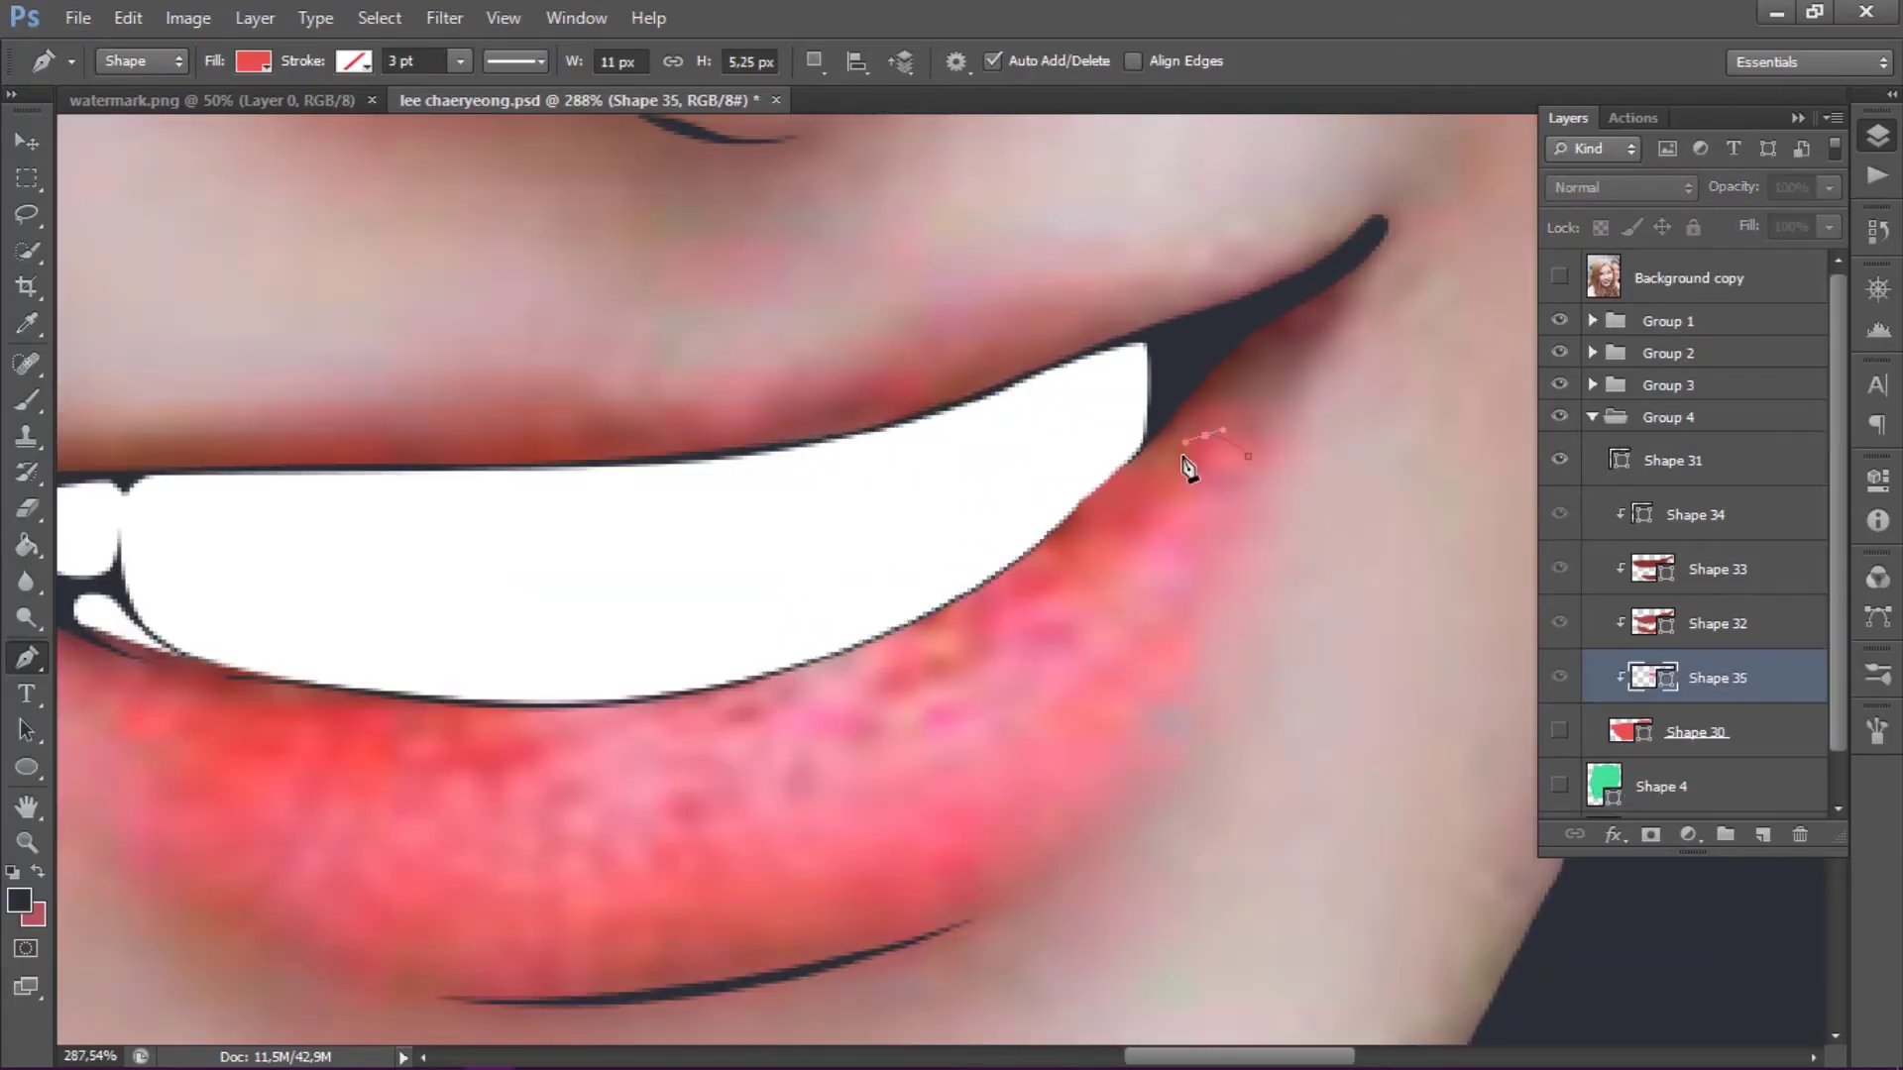
drag(981, 627, 922, 650)
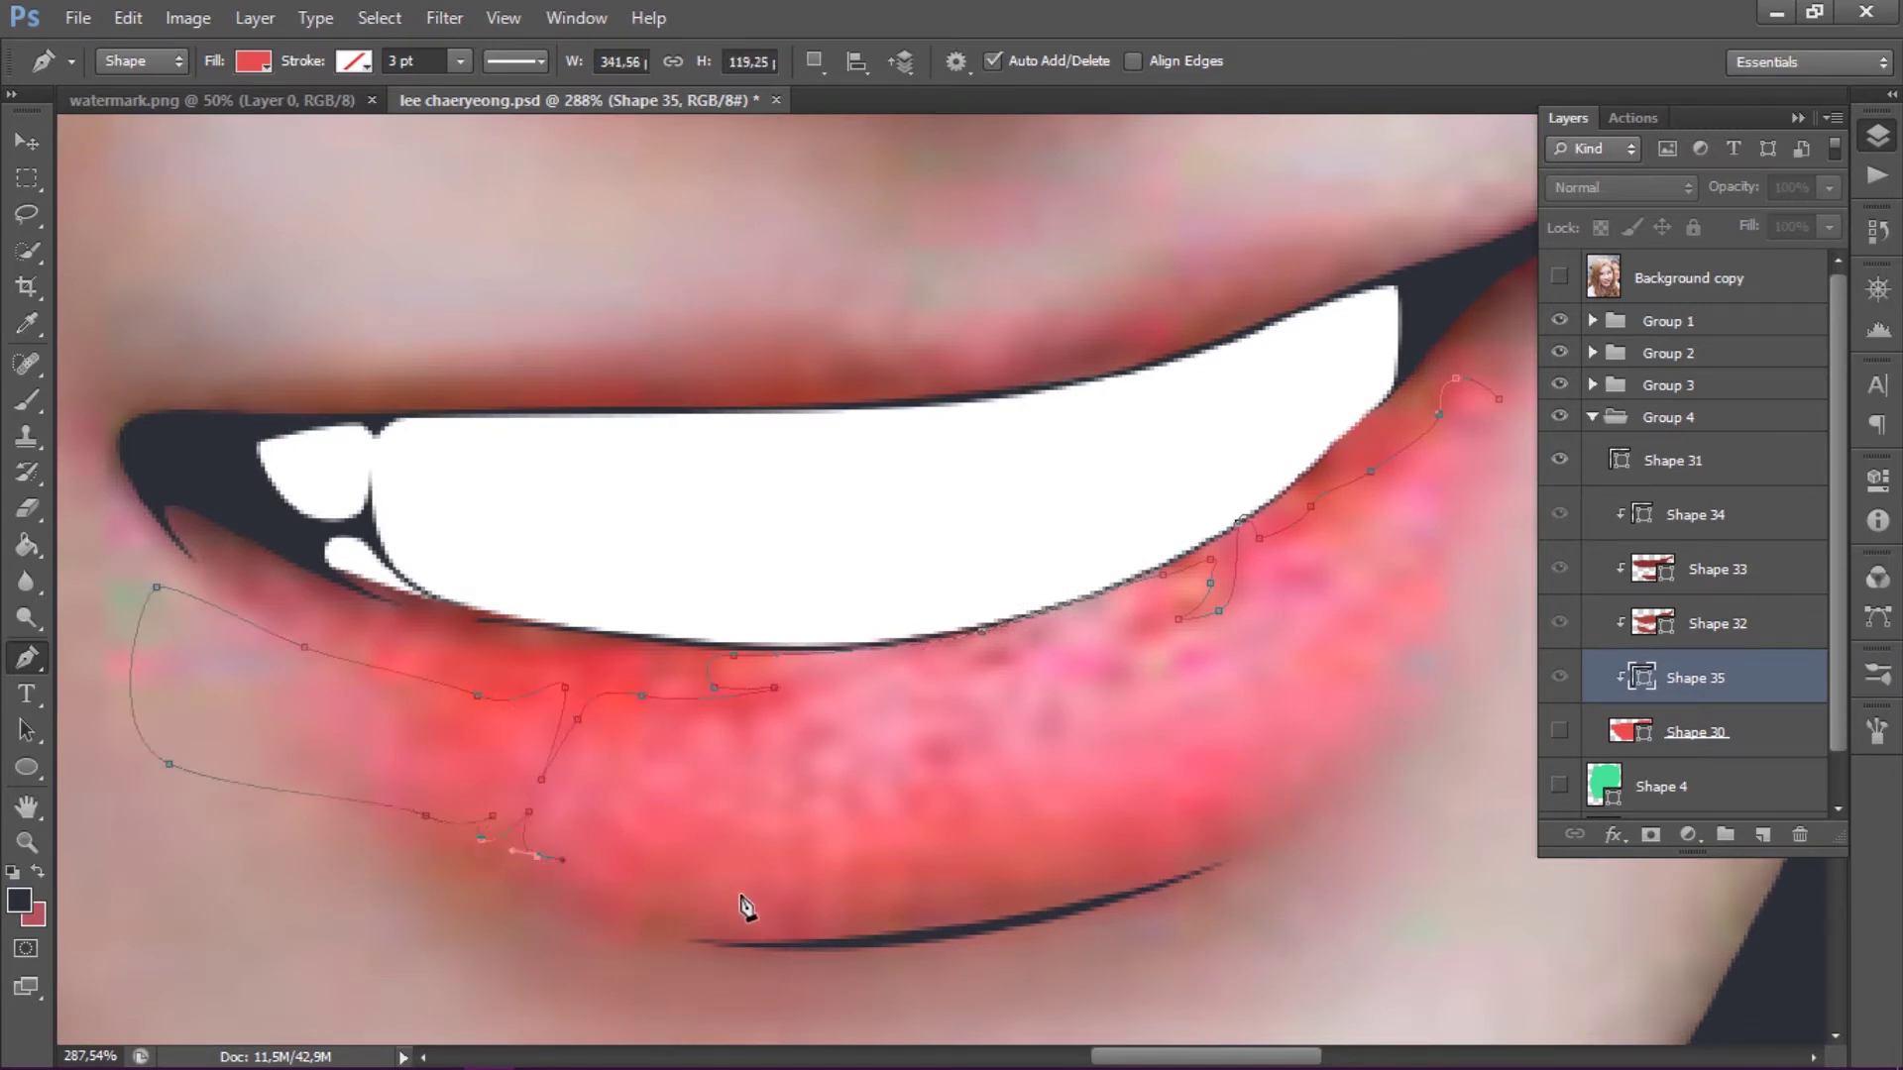
drag(1191, 815, 1294, 770)
drag(1294, 770, 942, 867)
click(1130, 533)
scroll(1131, 533, down, 1)
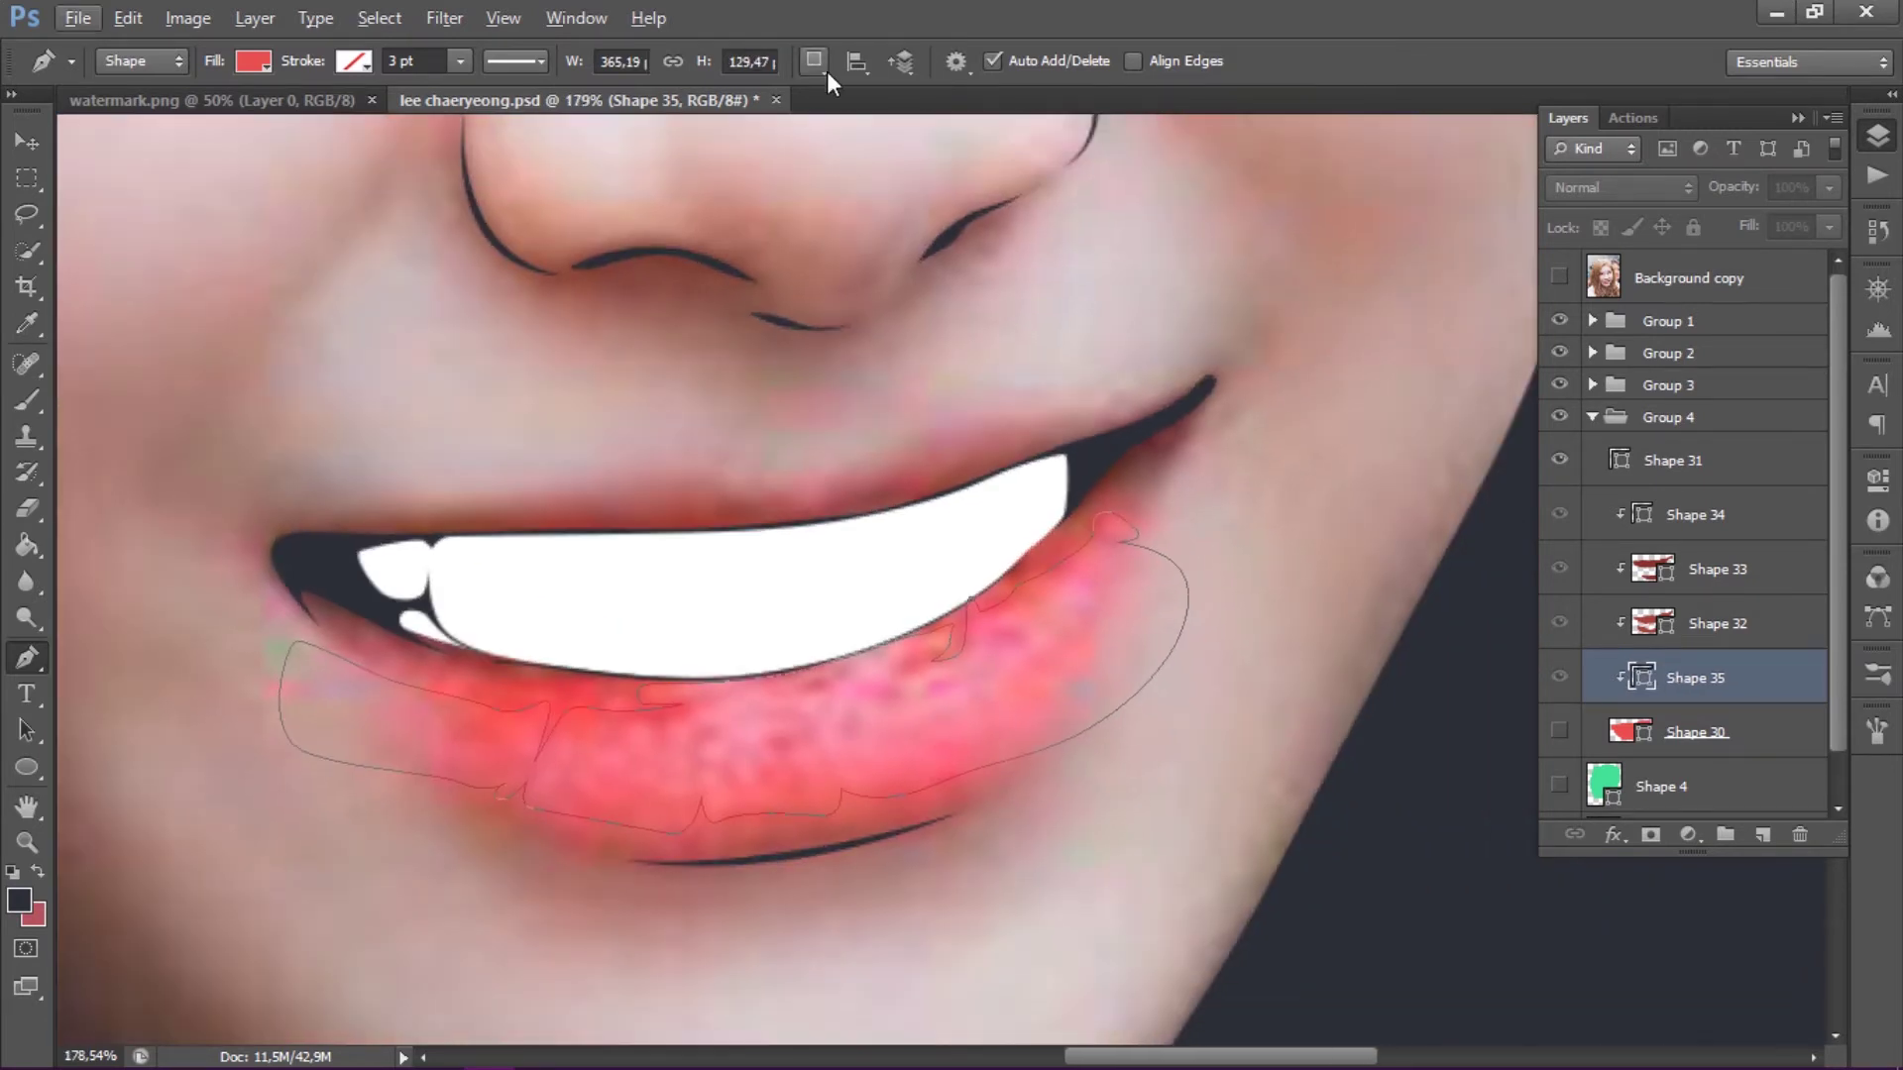
click(268, 570)
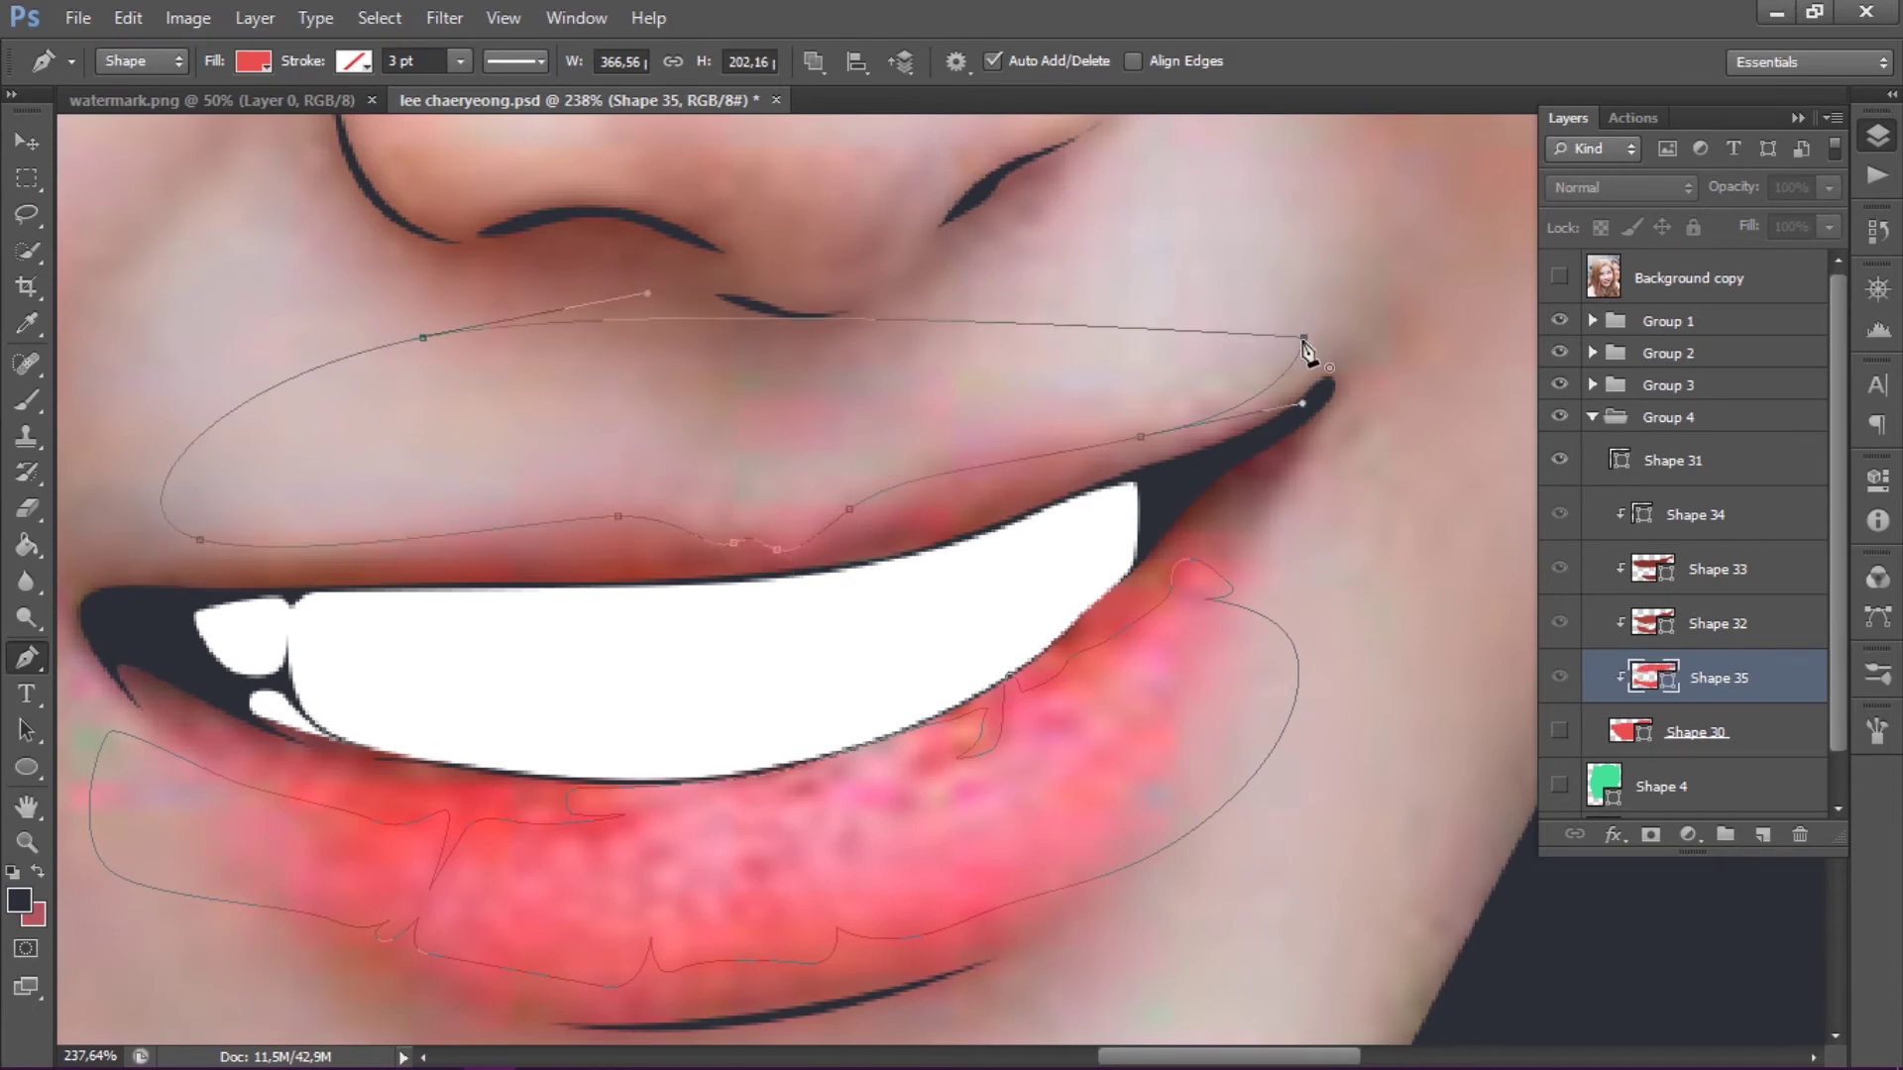
- Fill Shape 35 with the lighter coral red ef5958
key(Return)
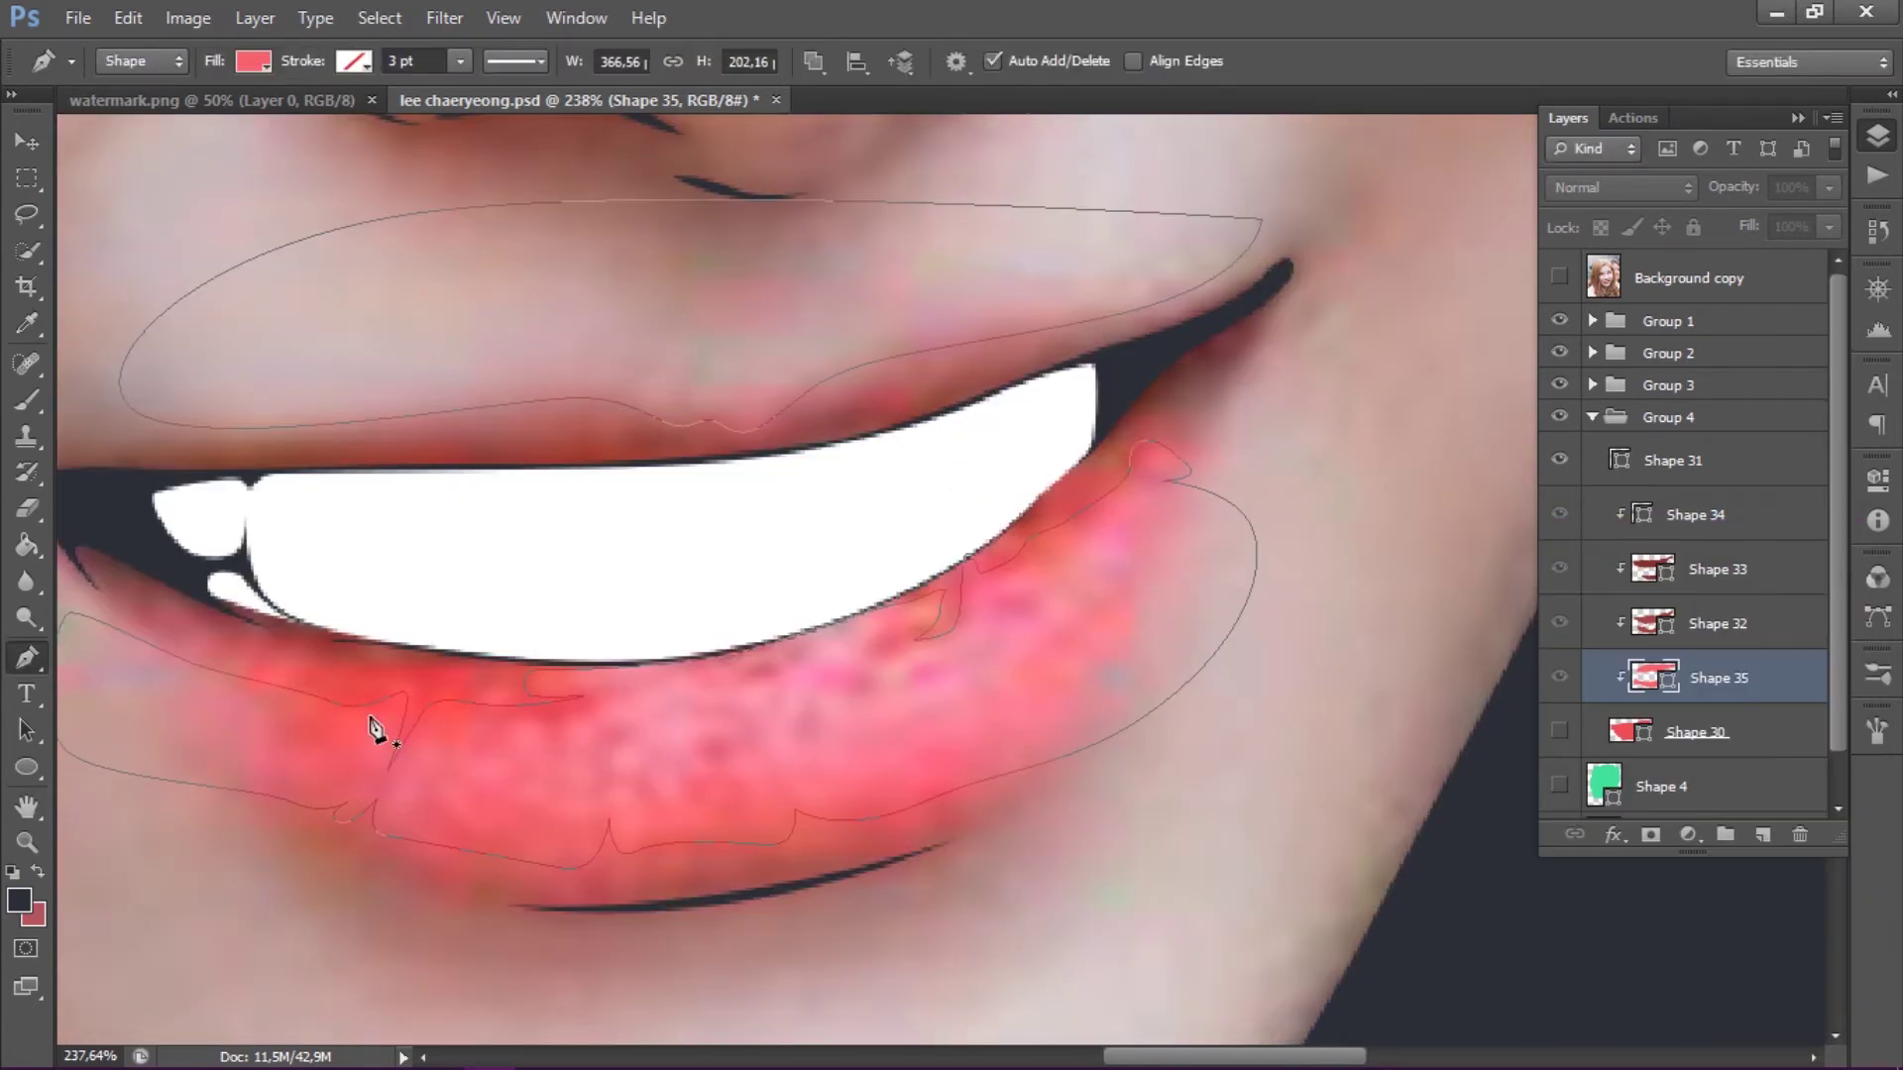
drag(203, 687, 680, 730)
click(1559, 731)
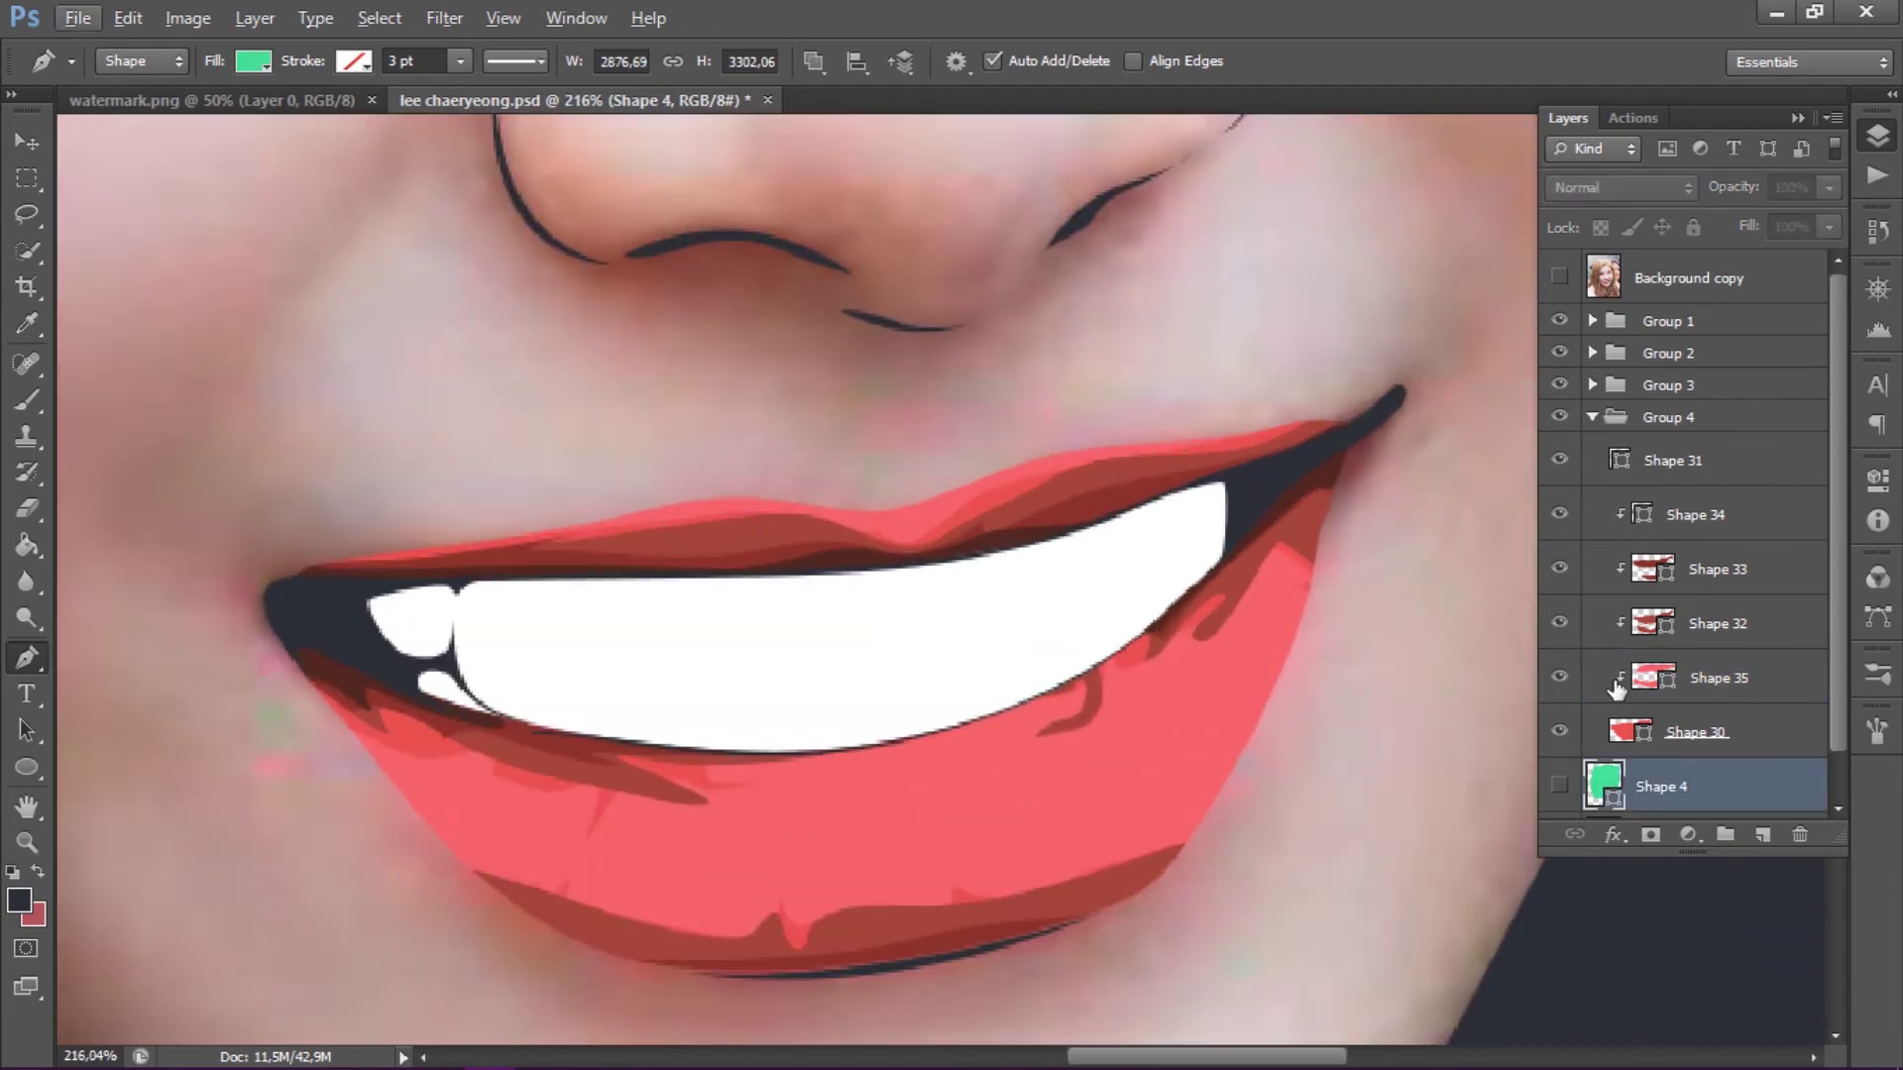
double_click(1646, 677)
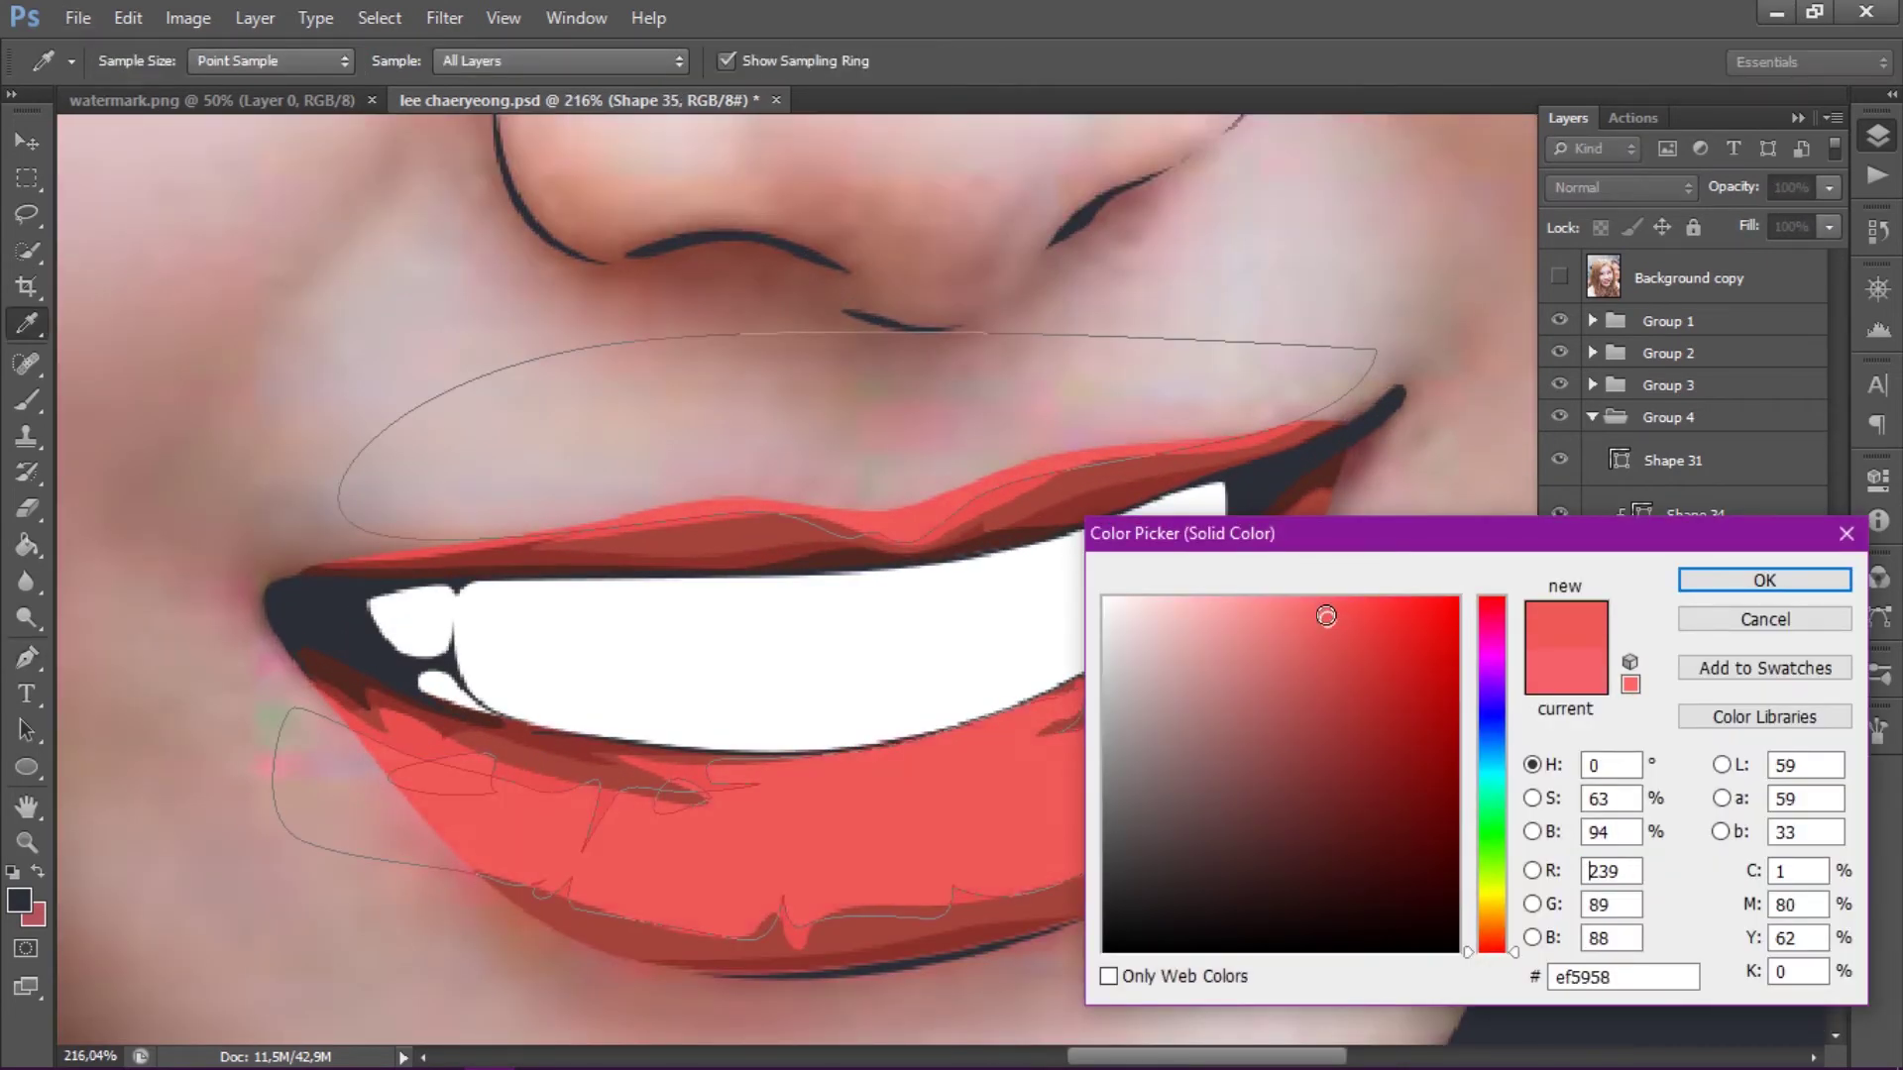
click(1764, 580)
click(814, 60)
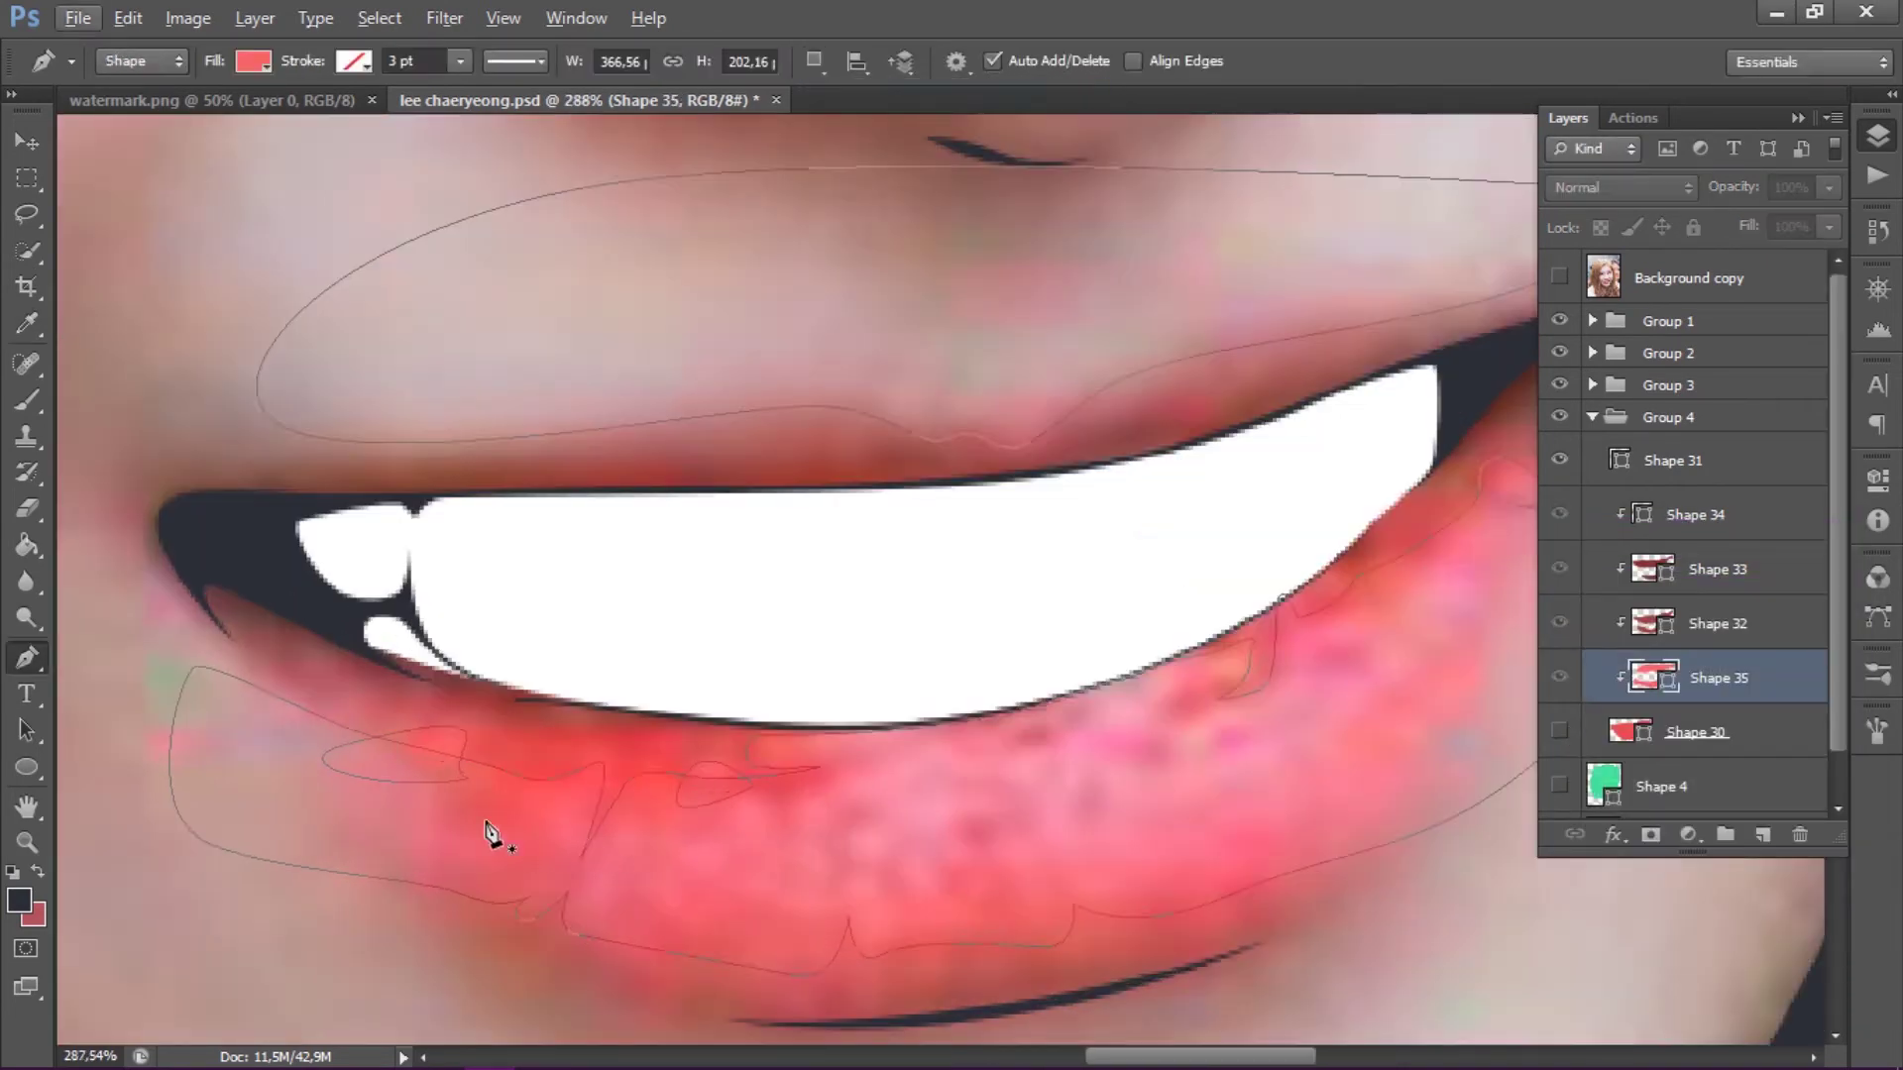
- Begin the Shape 36 lower-lip highlight outline as two combined paths
click(263, 742)
click(368, 739)
click(424, 779)
click(454, 852)
click(814, 60)
click(873, 119)
click(593, 786)
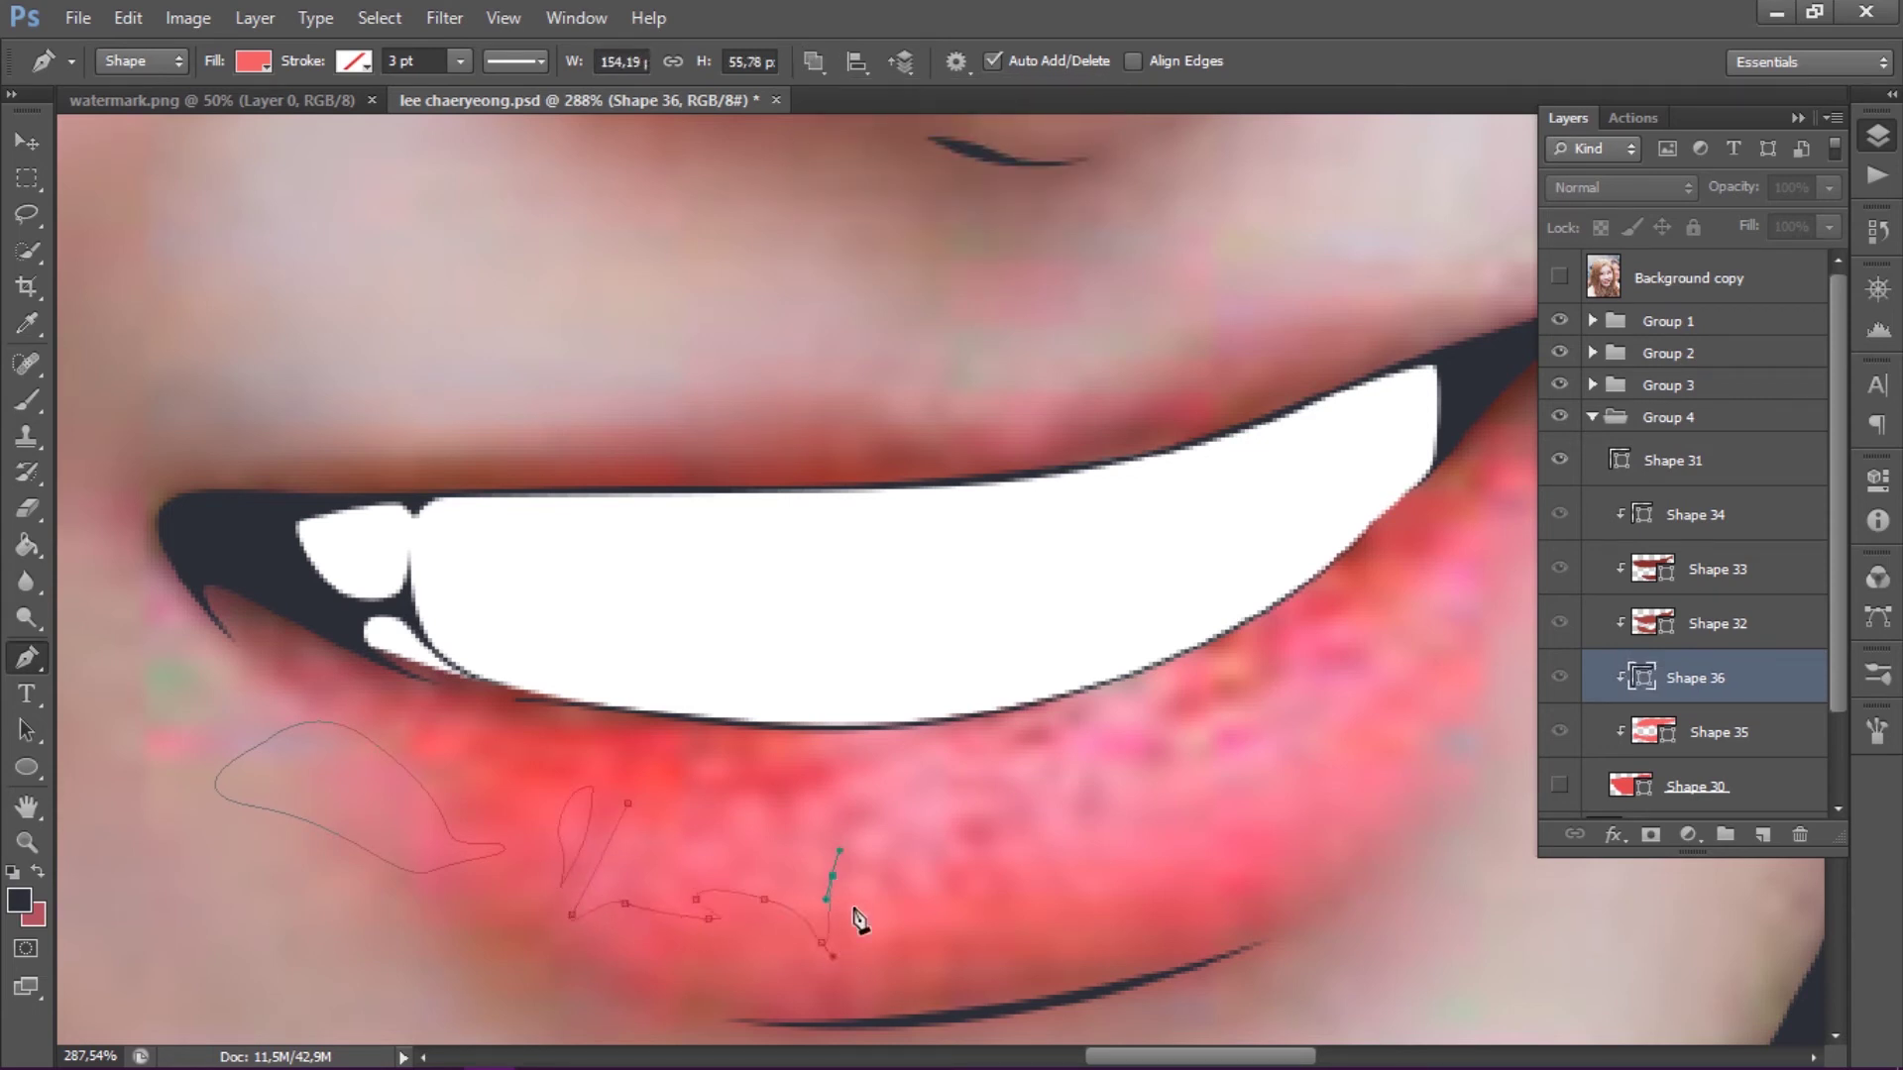
- Finish the Shape 36 outline around the right side of the lower lip
drag(1278, 825, 1148, 801)
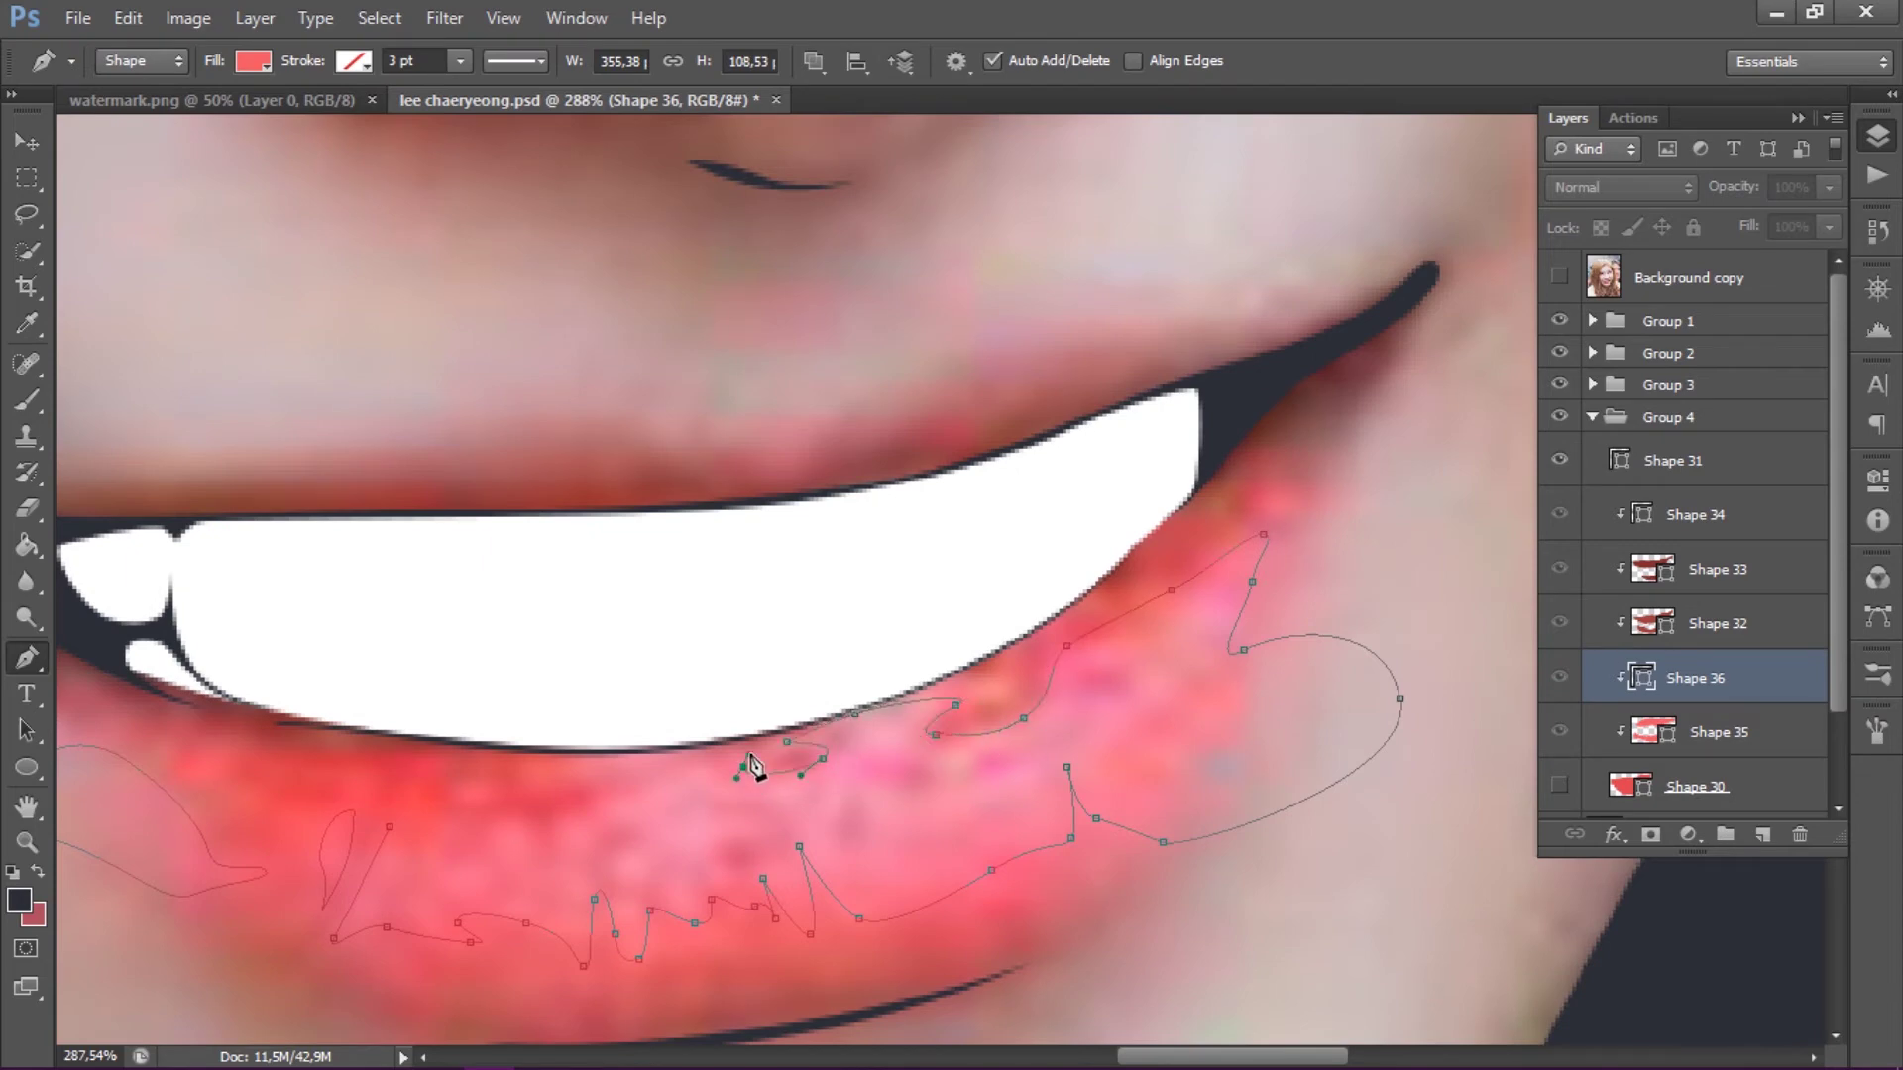
drag(750, 765, 879, 708)
scroll(650, 783, down, 1)
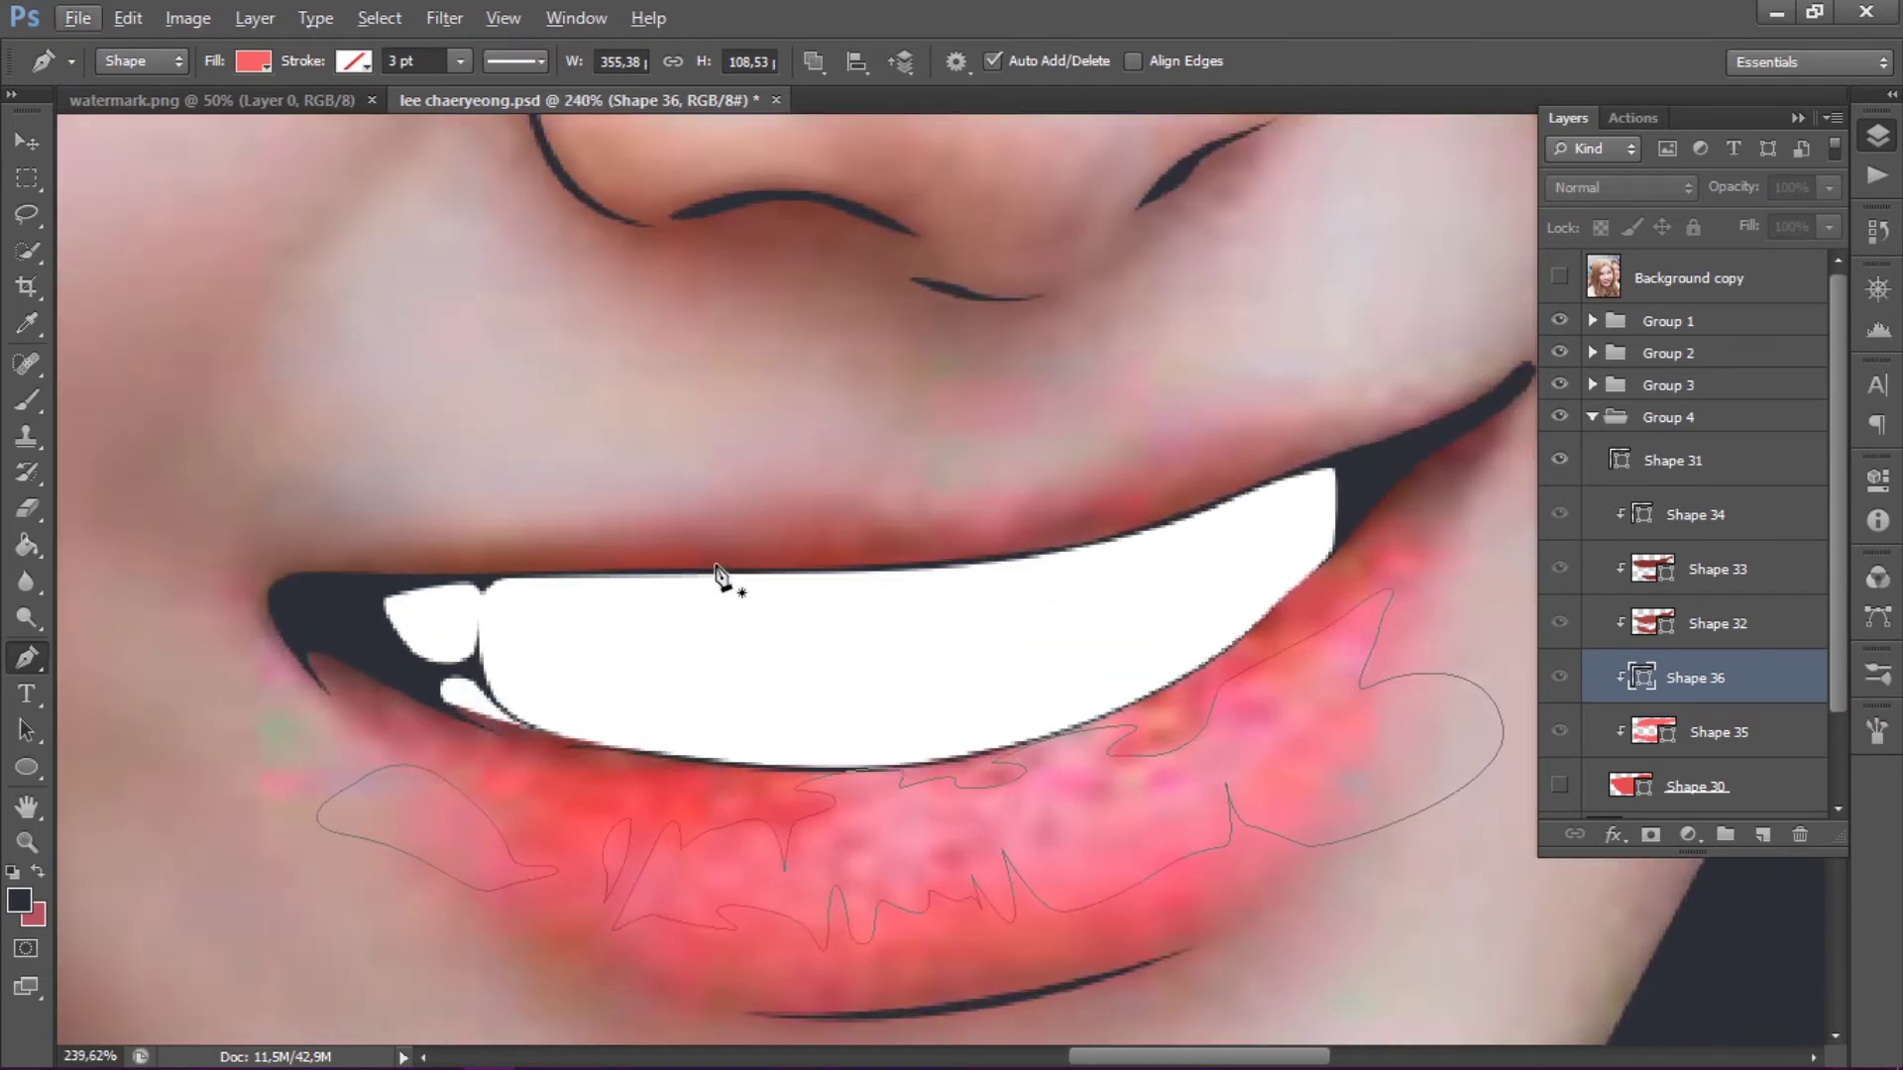
click(1436, 325)
drag(1254, 414, 1107, 429)
click(295, 373)
scroll(1104, 829, down, 1)
- Give Shape 36 a slightly lighter red fill
click(1558, 786)
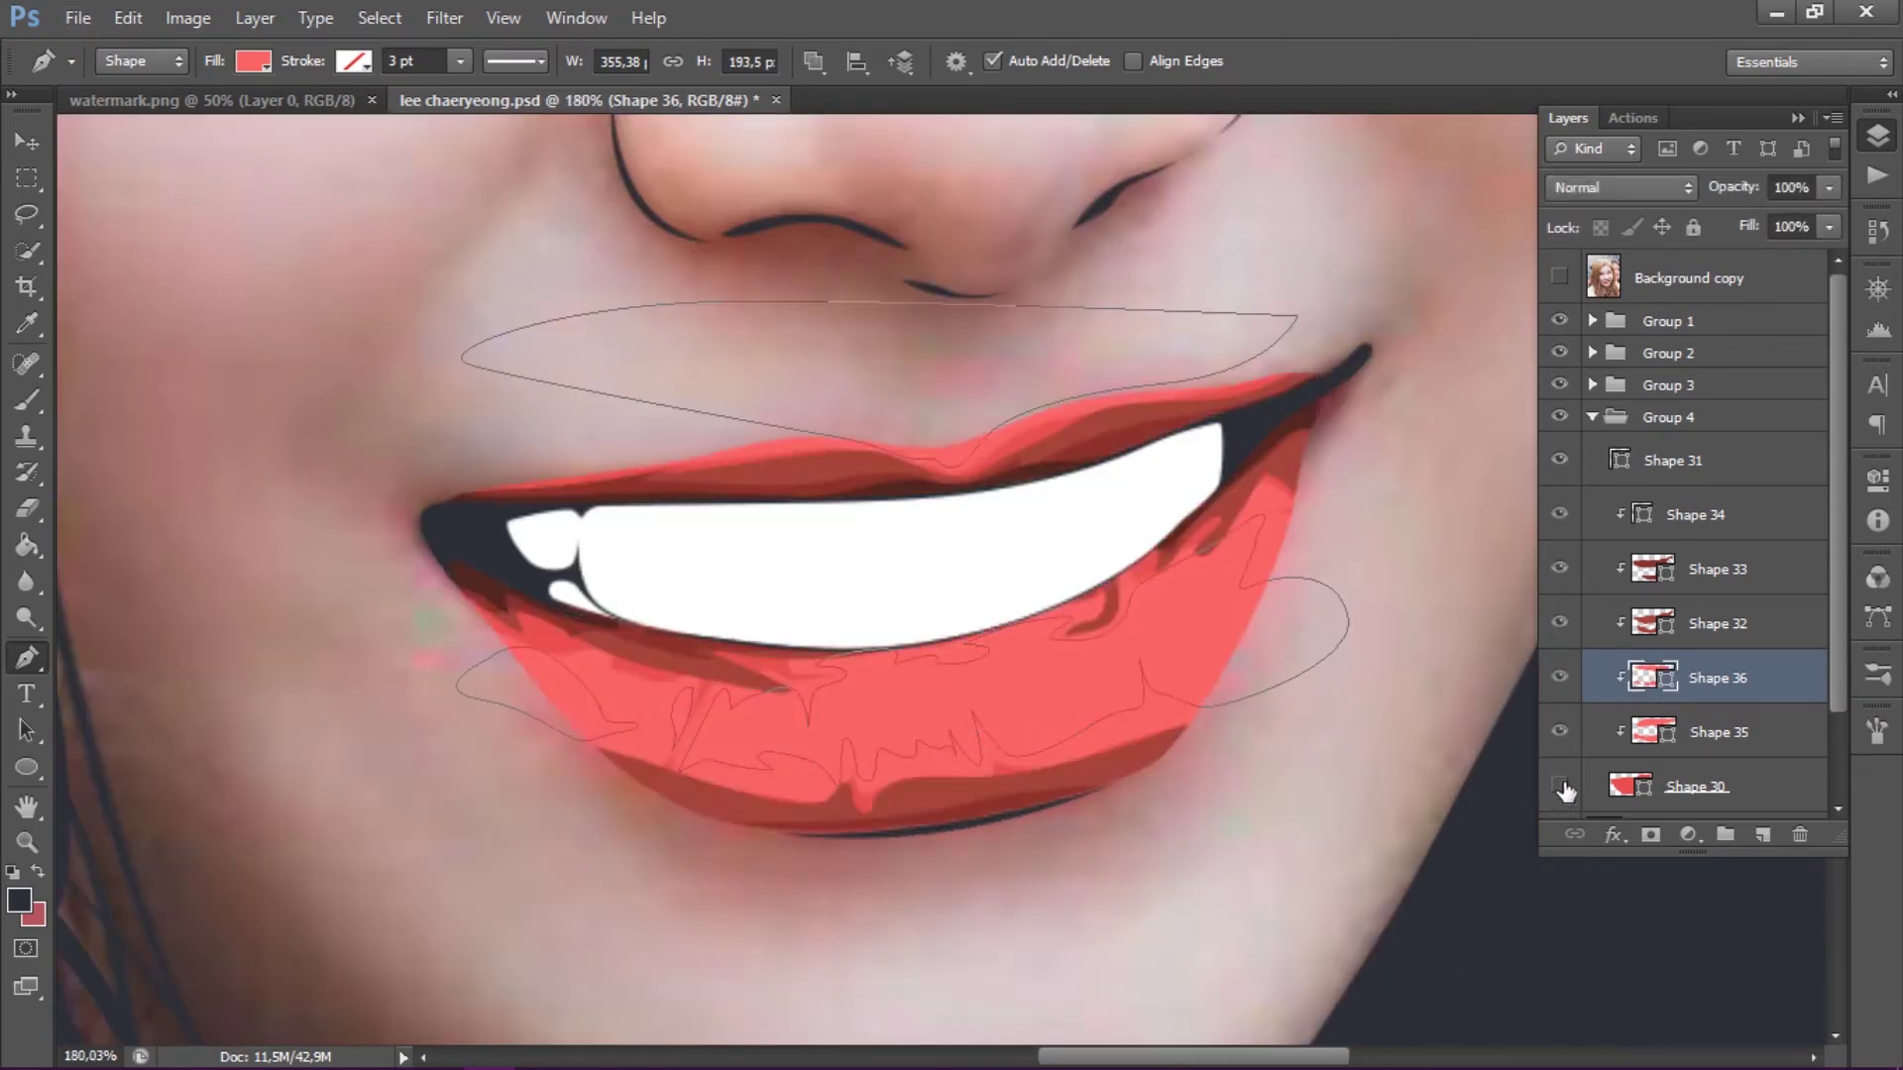
double_click(1631, 786)
click(1289, 613)
key(Return)
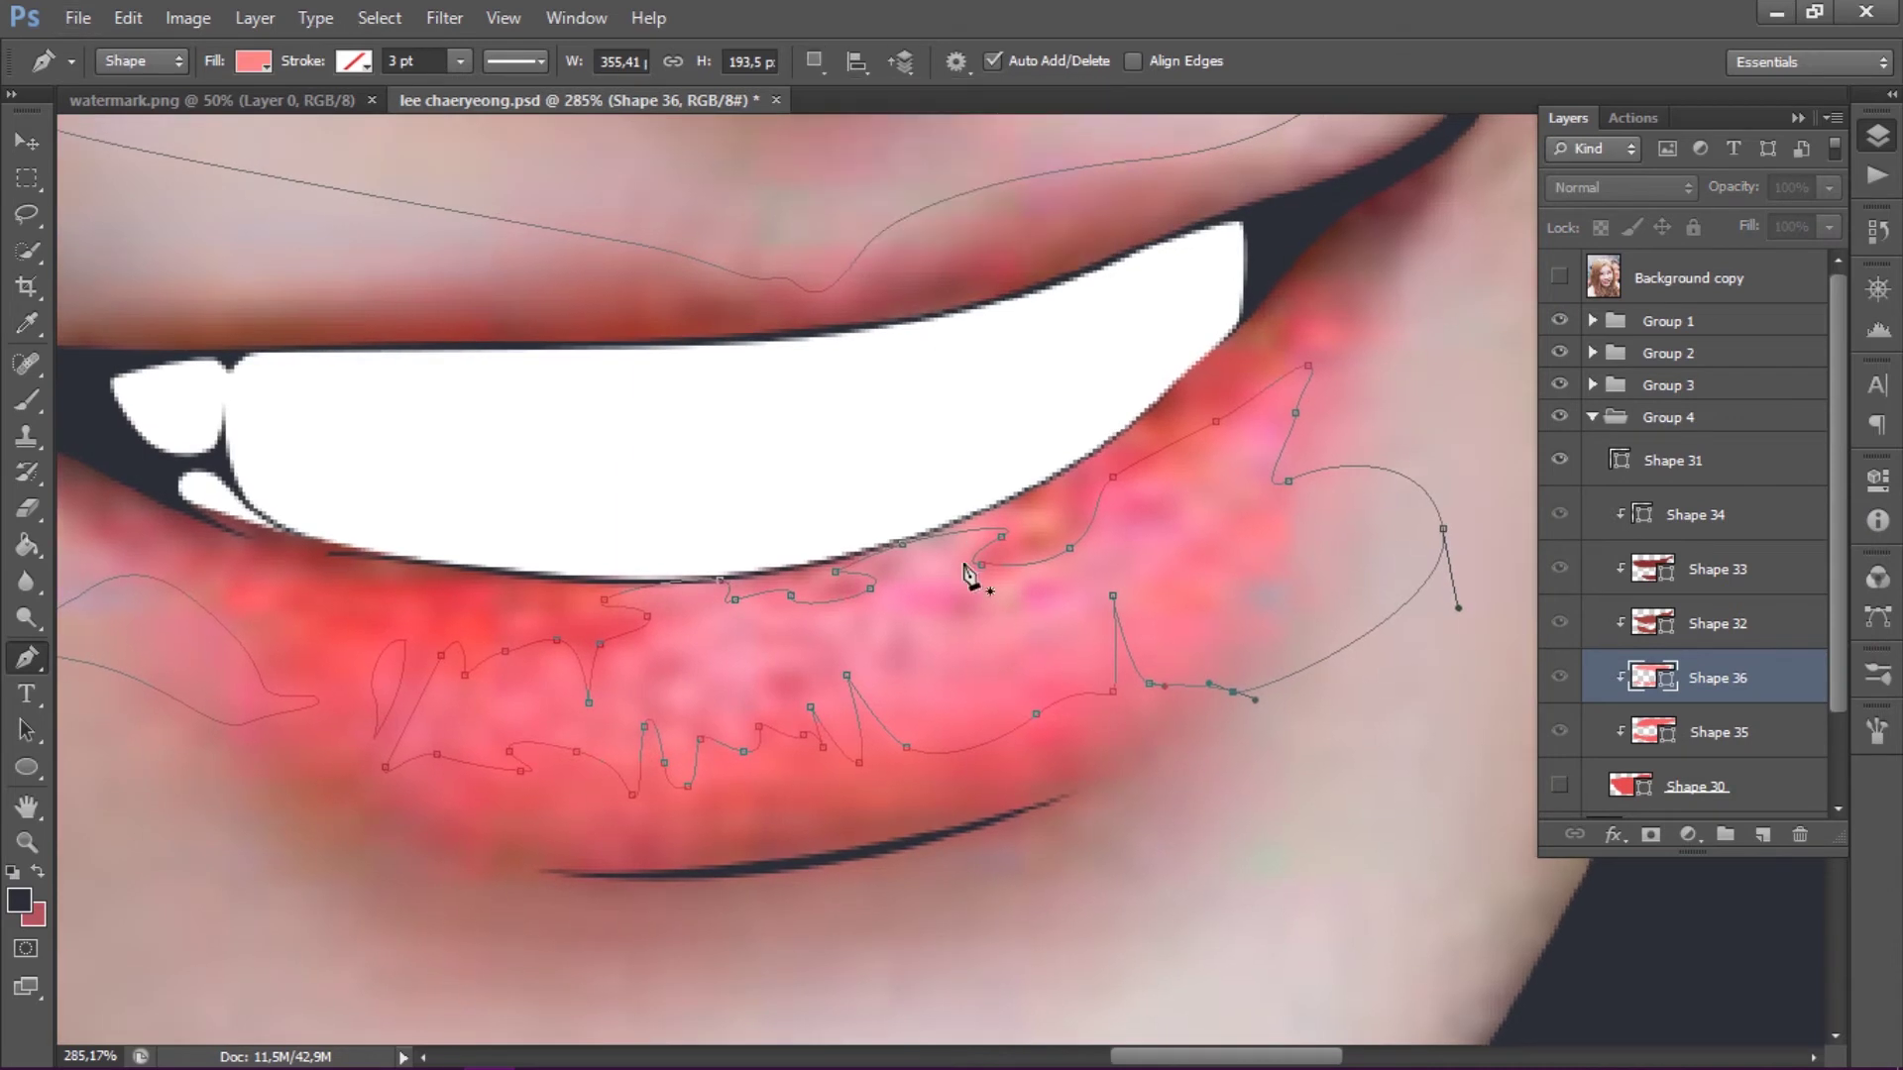
- Draw two combined gloss highlight blobs on the lower lip as Shape 37
click(644, 651)
click(719, 617)
click(748, 641)
click(774, 649)
click(822, 651)
click(813, 61)
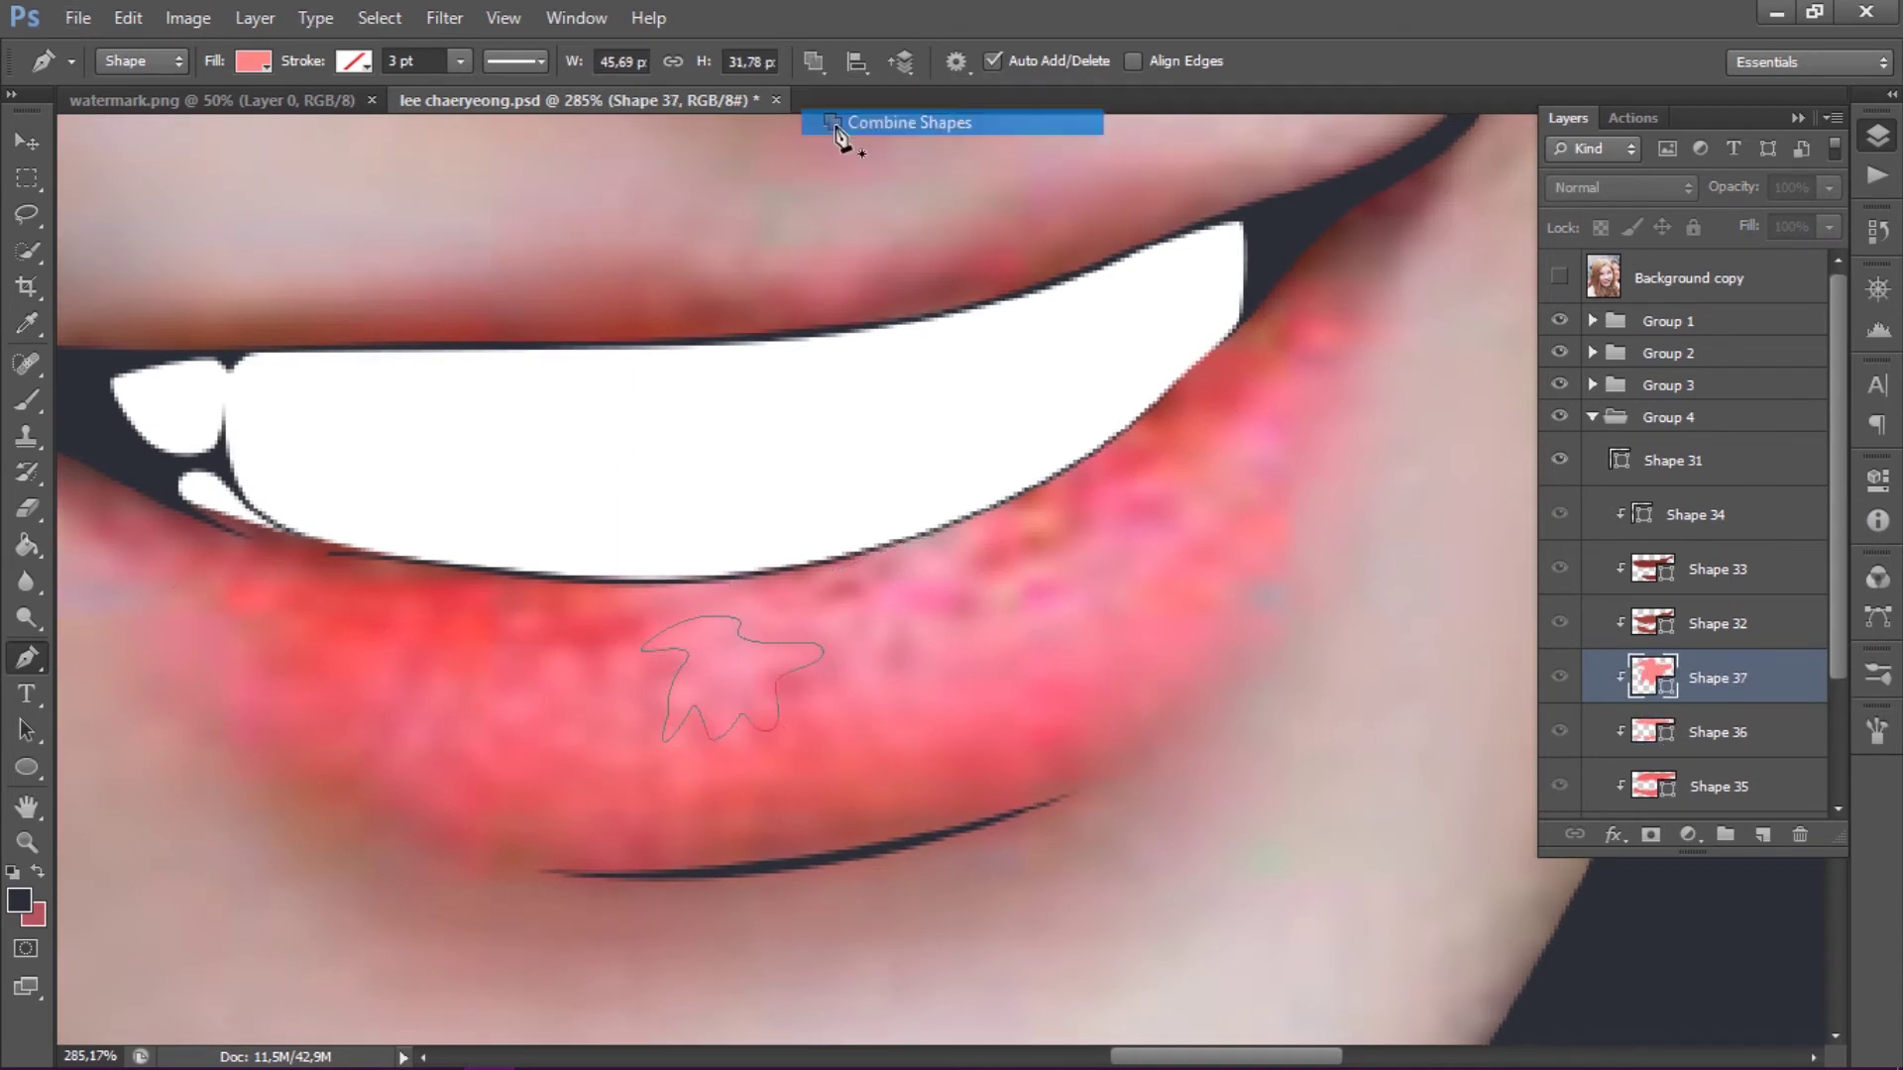
click(872, 124)
click(815, 619)
click(850, 675)
click(897, 710)
drag(891, 672, 908, 636)
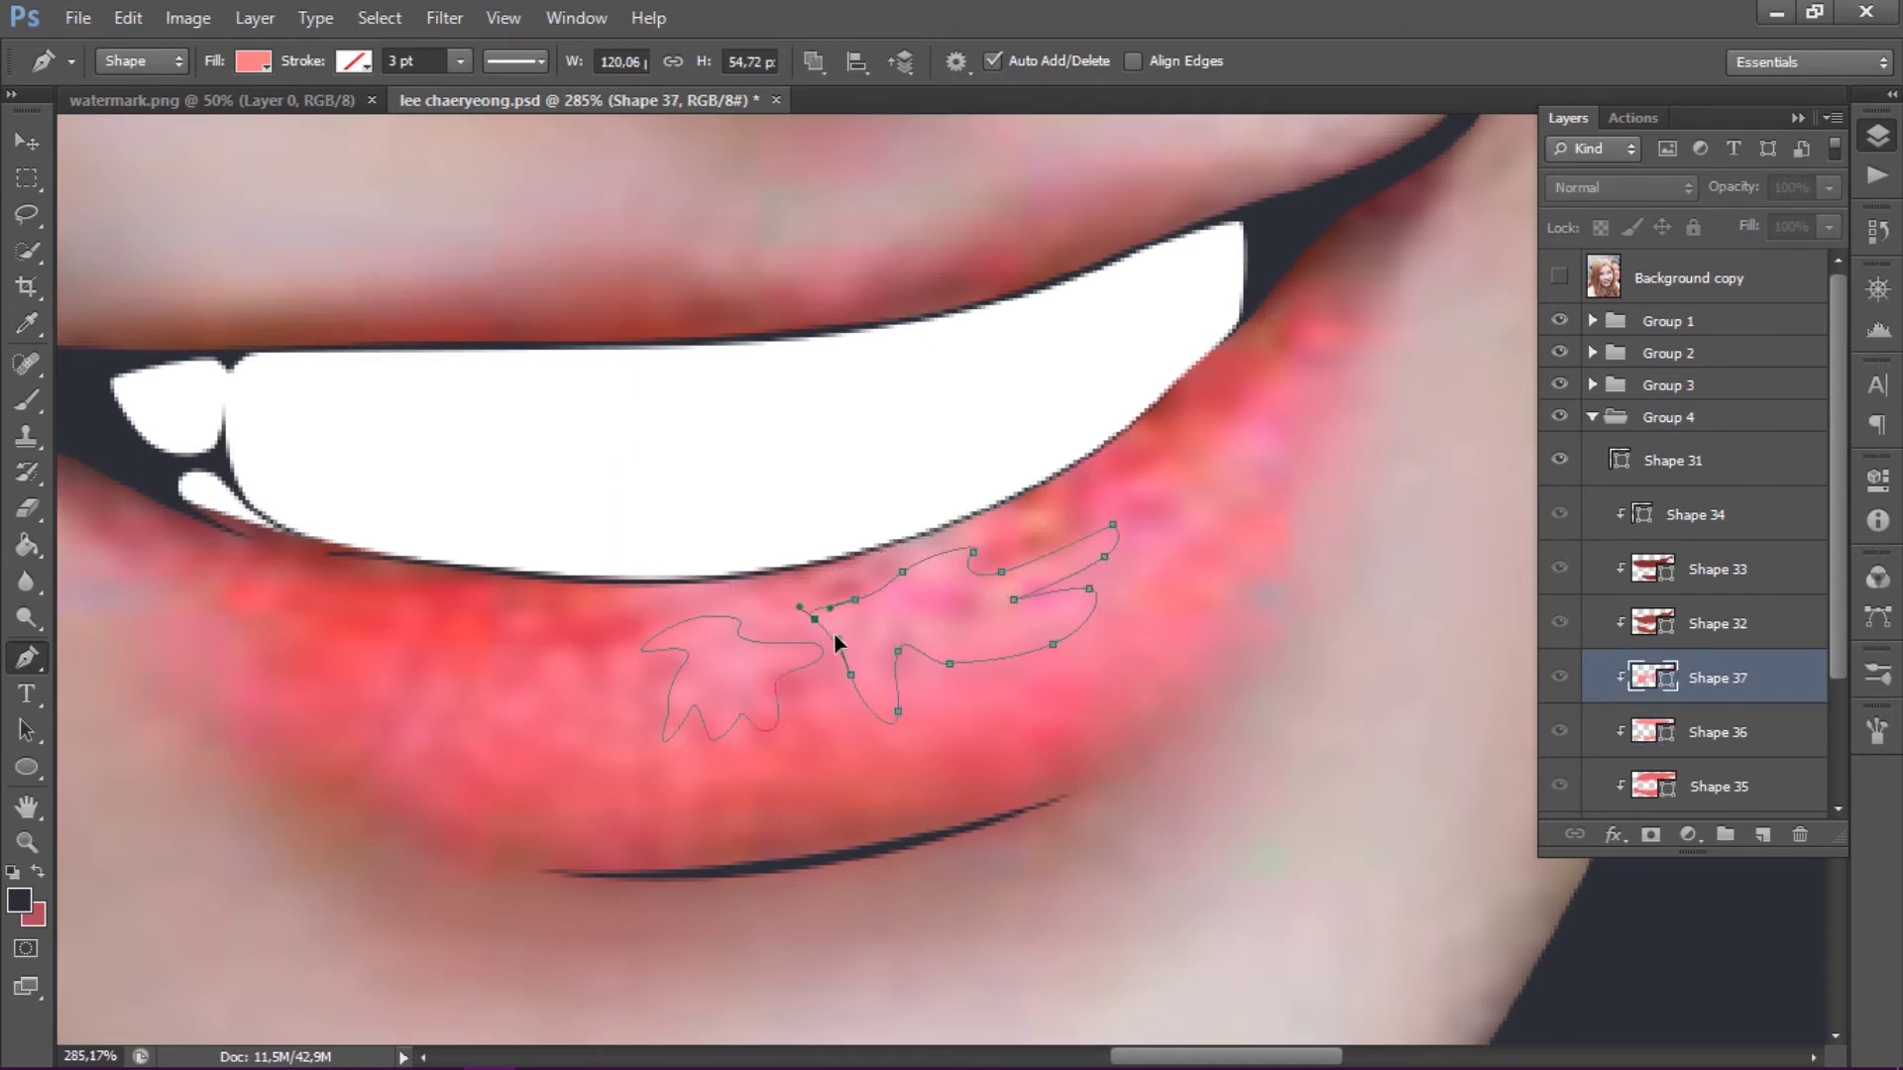
- Fill the Shape 37 highlights with pale pink ffa5b9
scroll(1576, 773, down, 2)
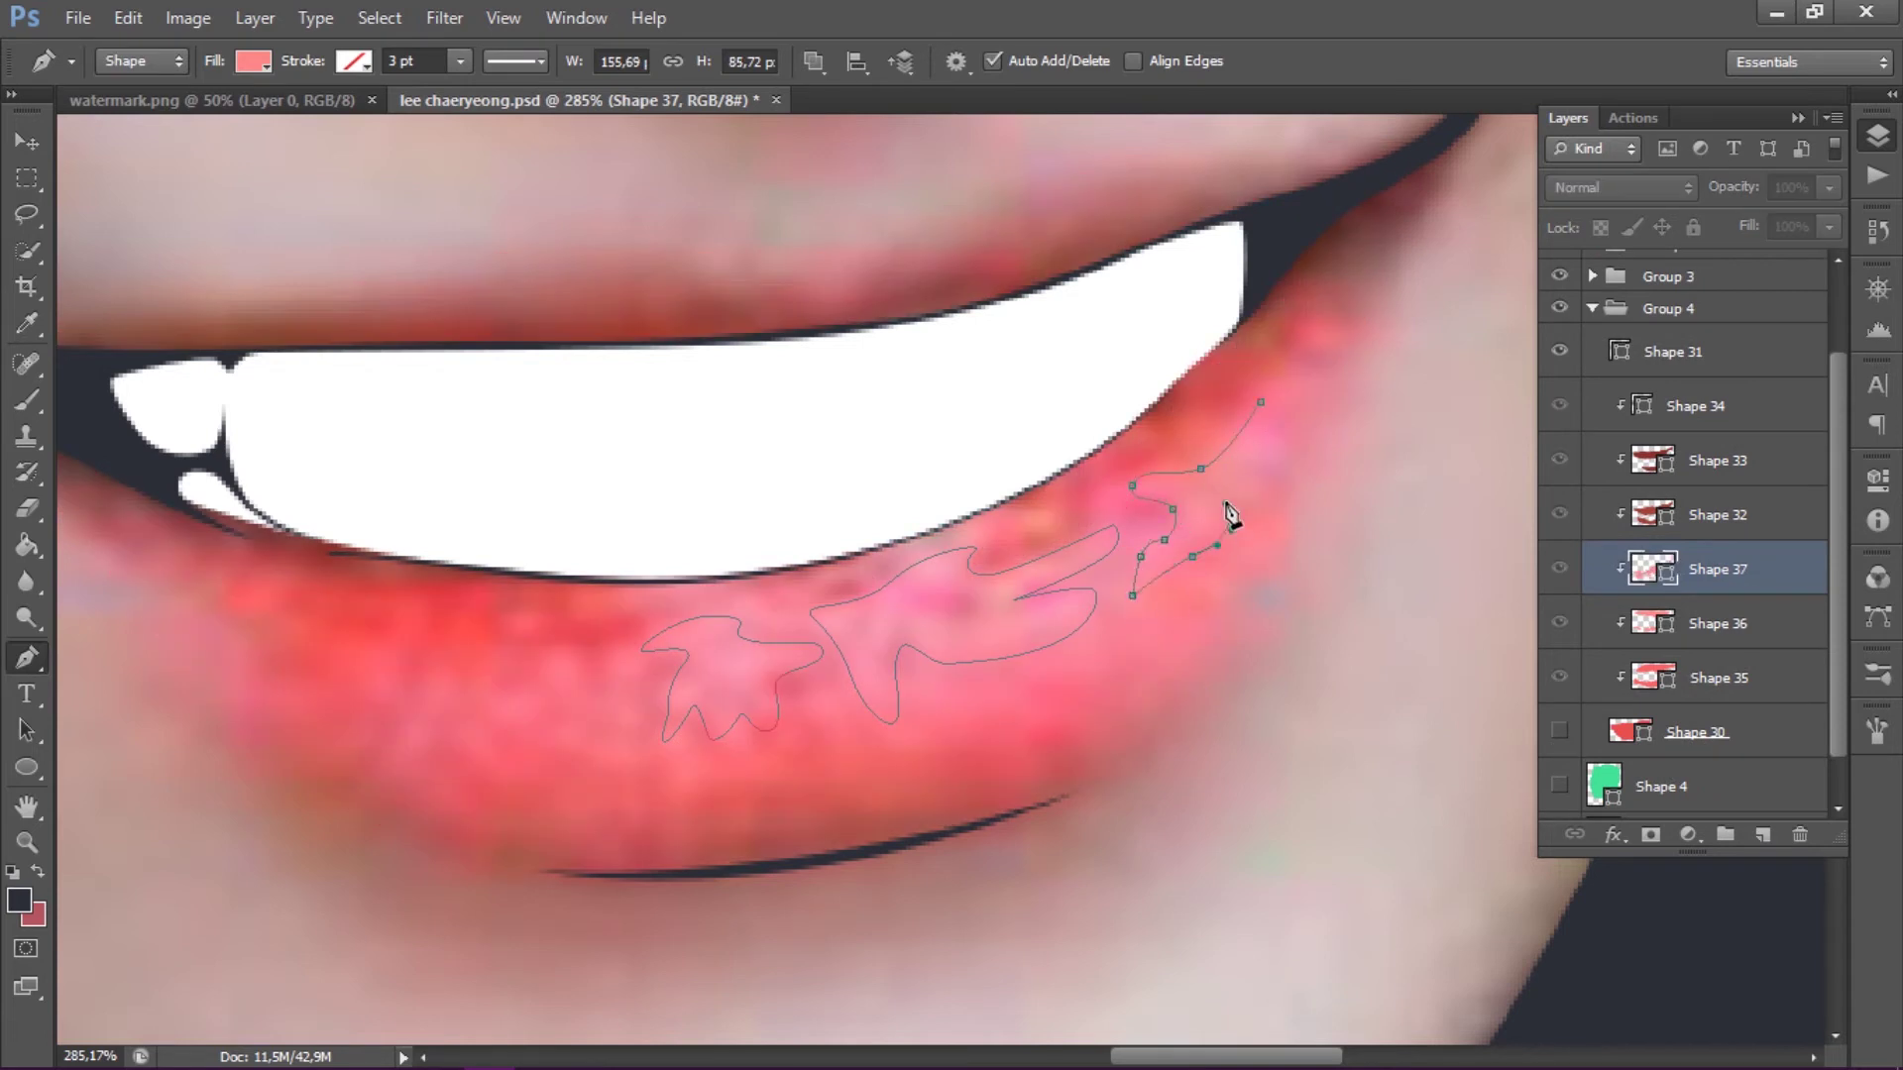
scroll(1069, 556, down, 2)
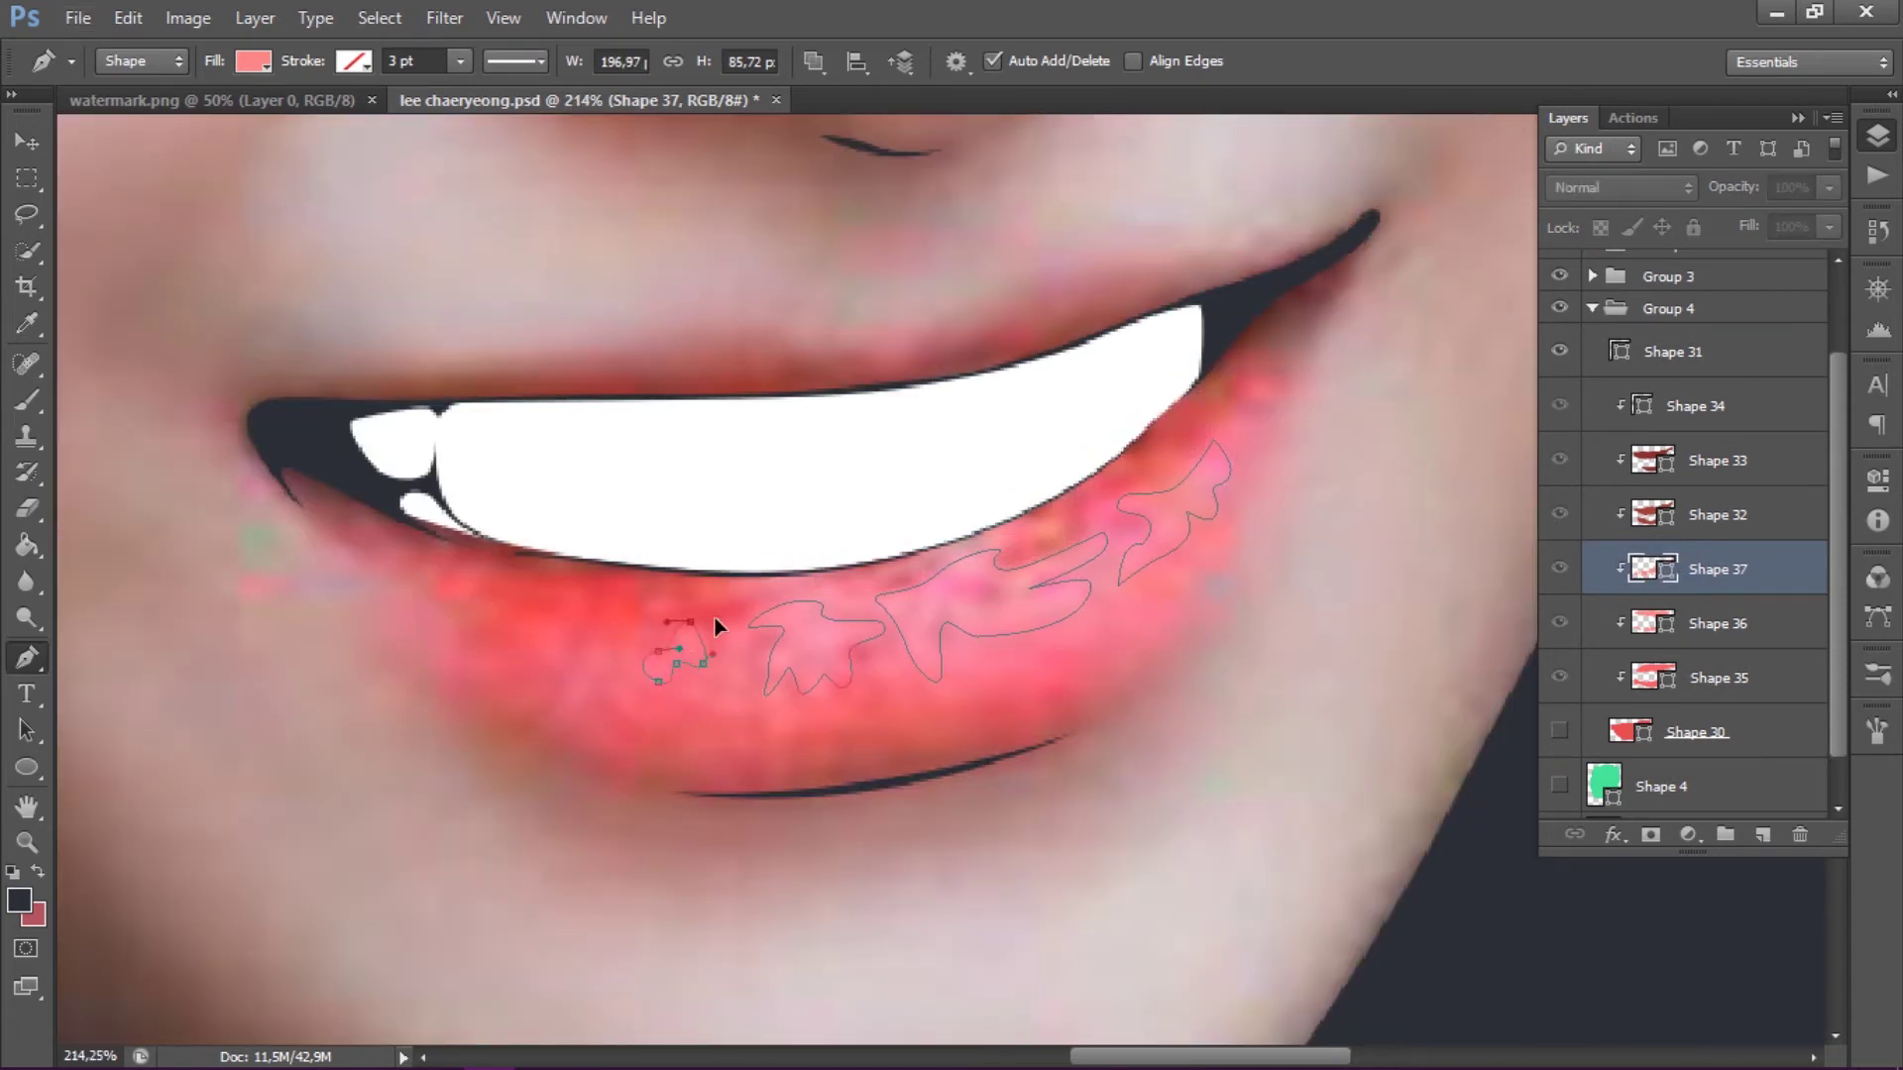
click(1615, 626)
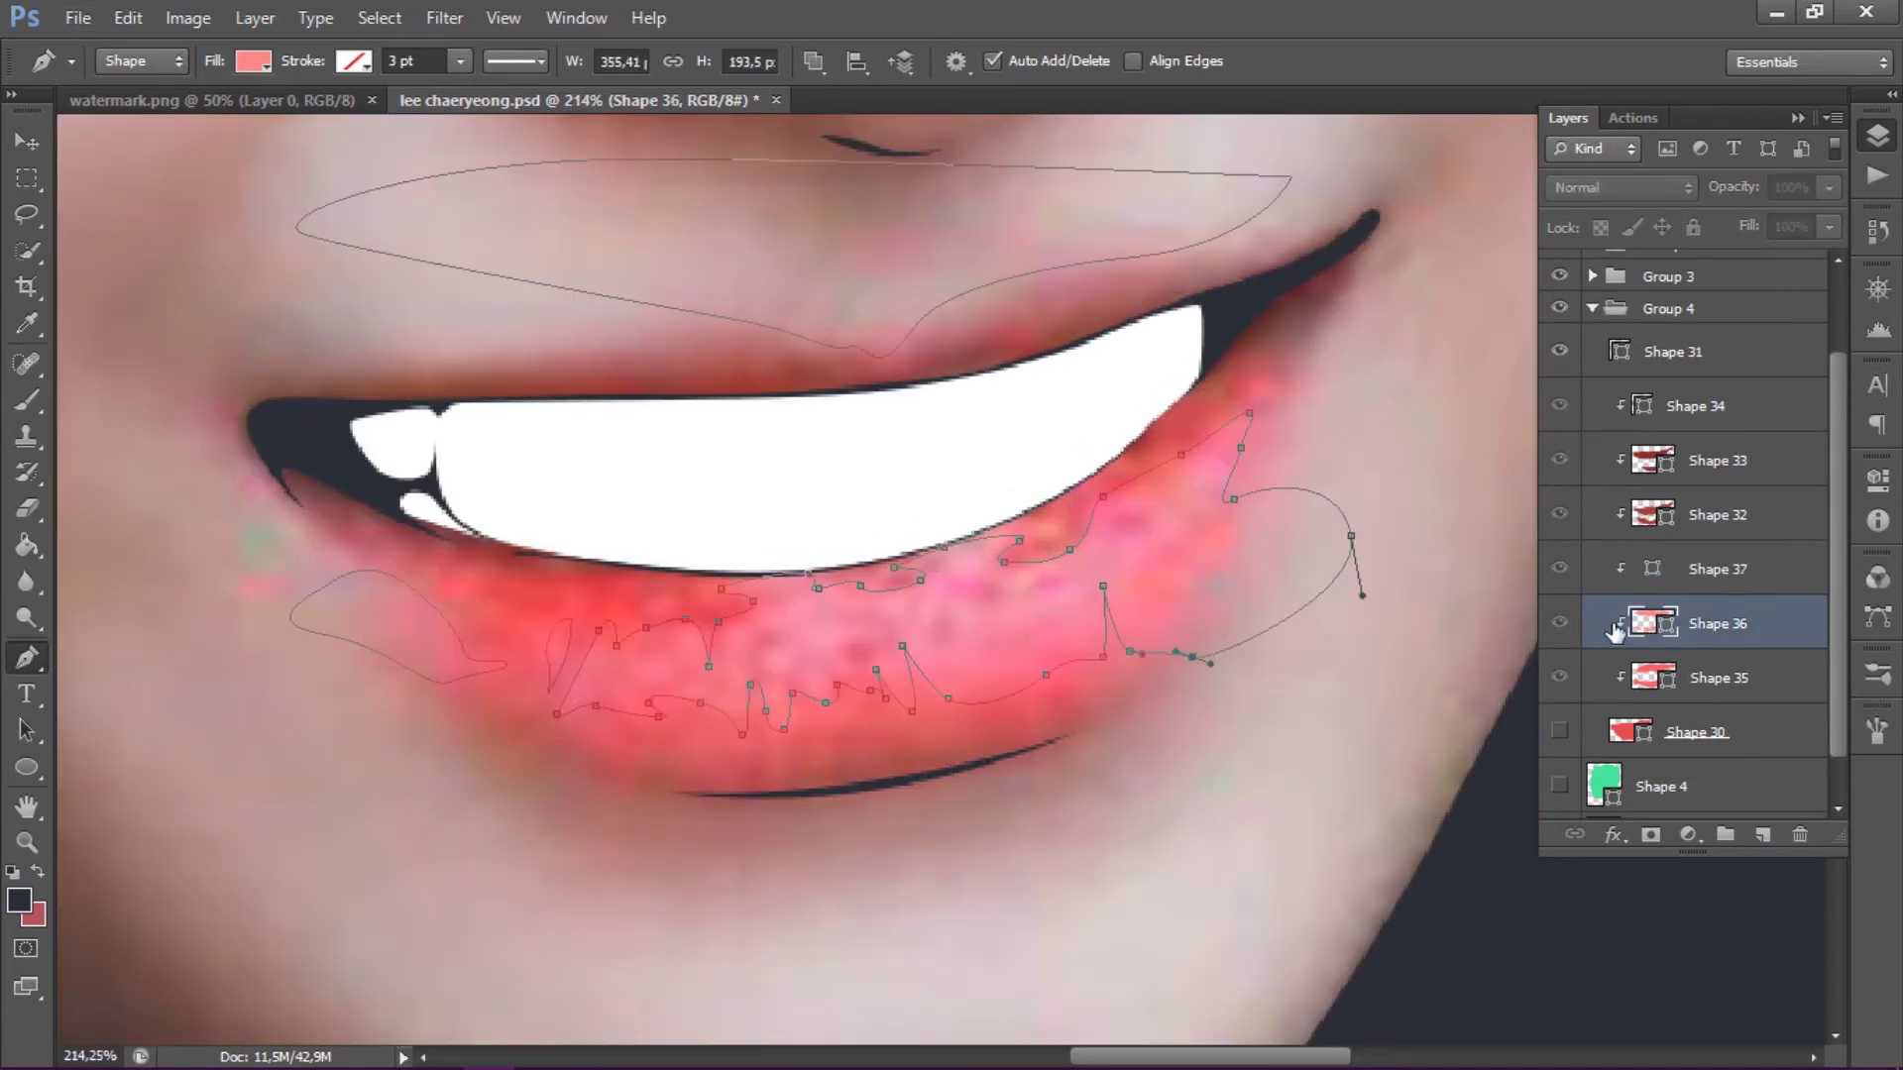
click(1645, 674)
scroll(1274, 615, down, 2)
click(1718, 569)
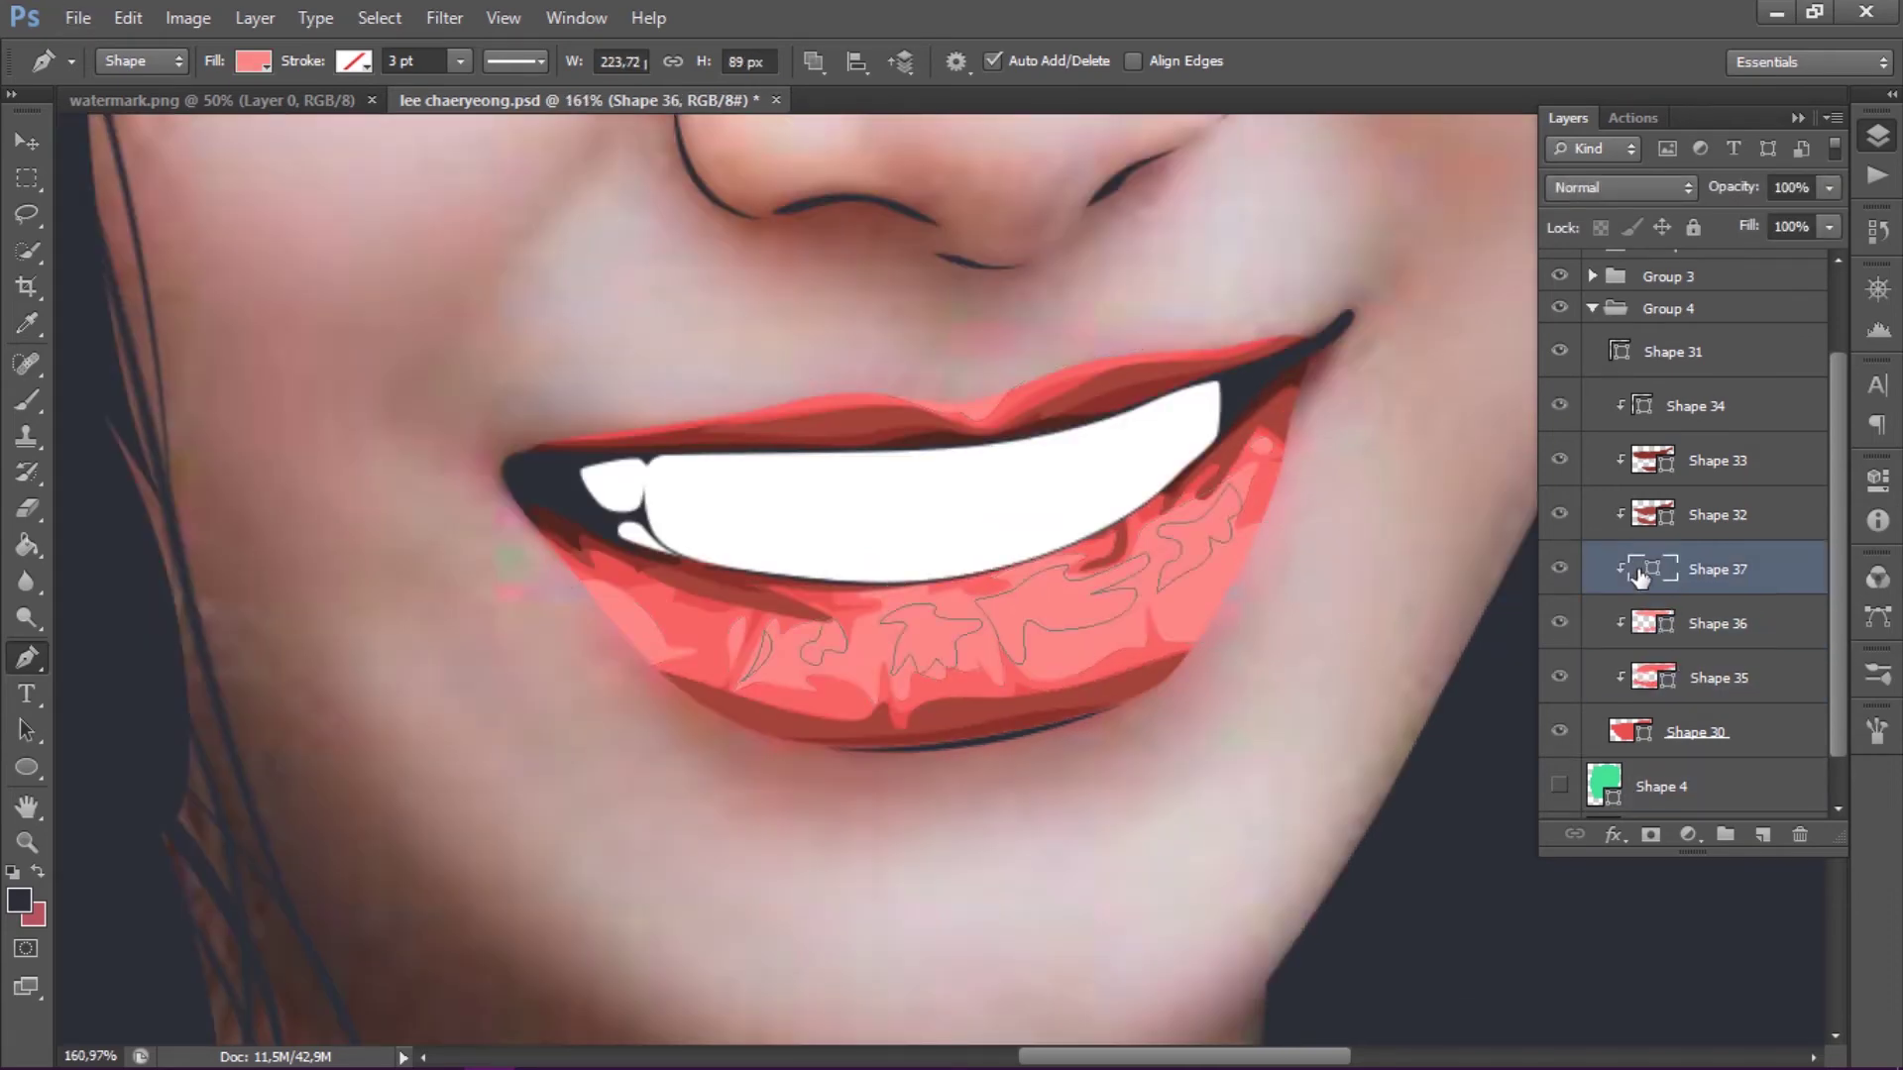
double_click(1651, 569)
click(1021, 594)
click(1764, 580)
scroll(1135, 637, down, 5)
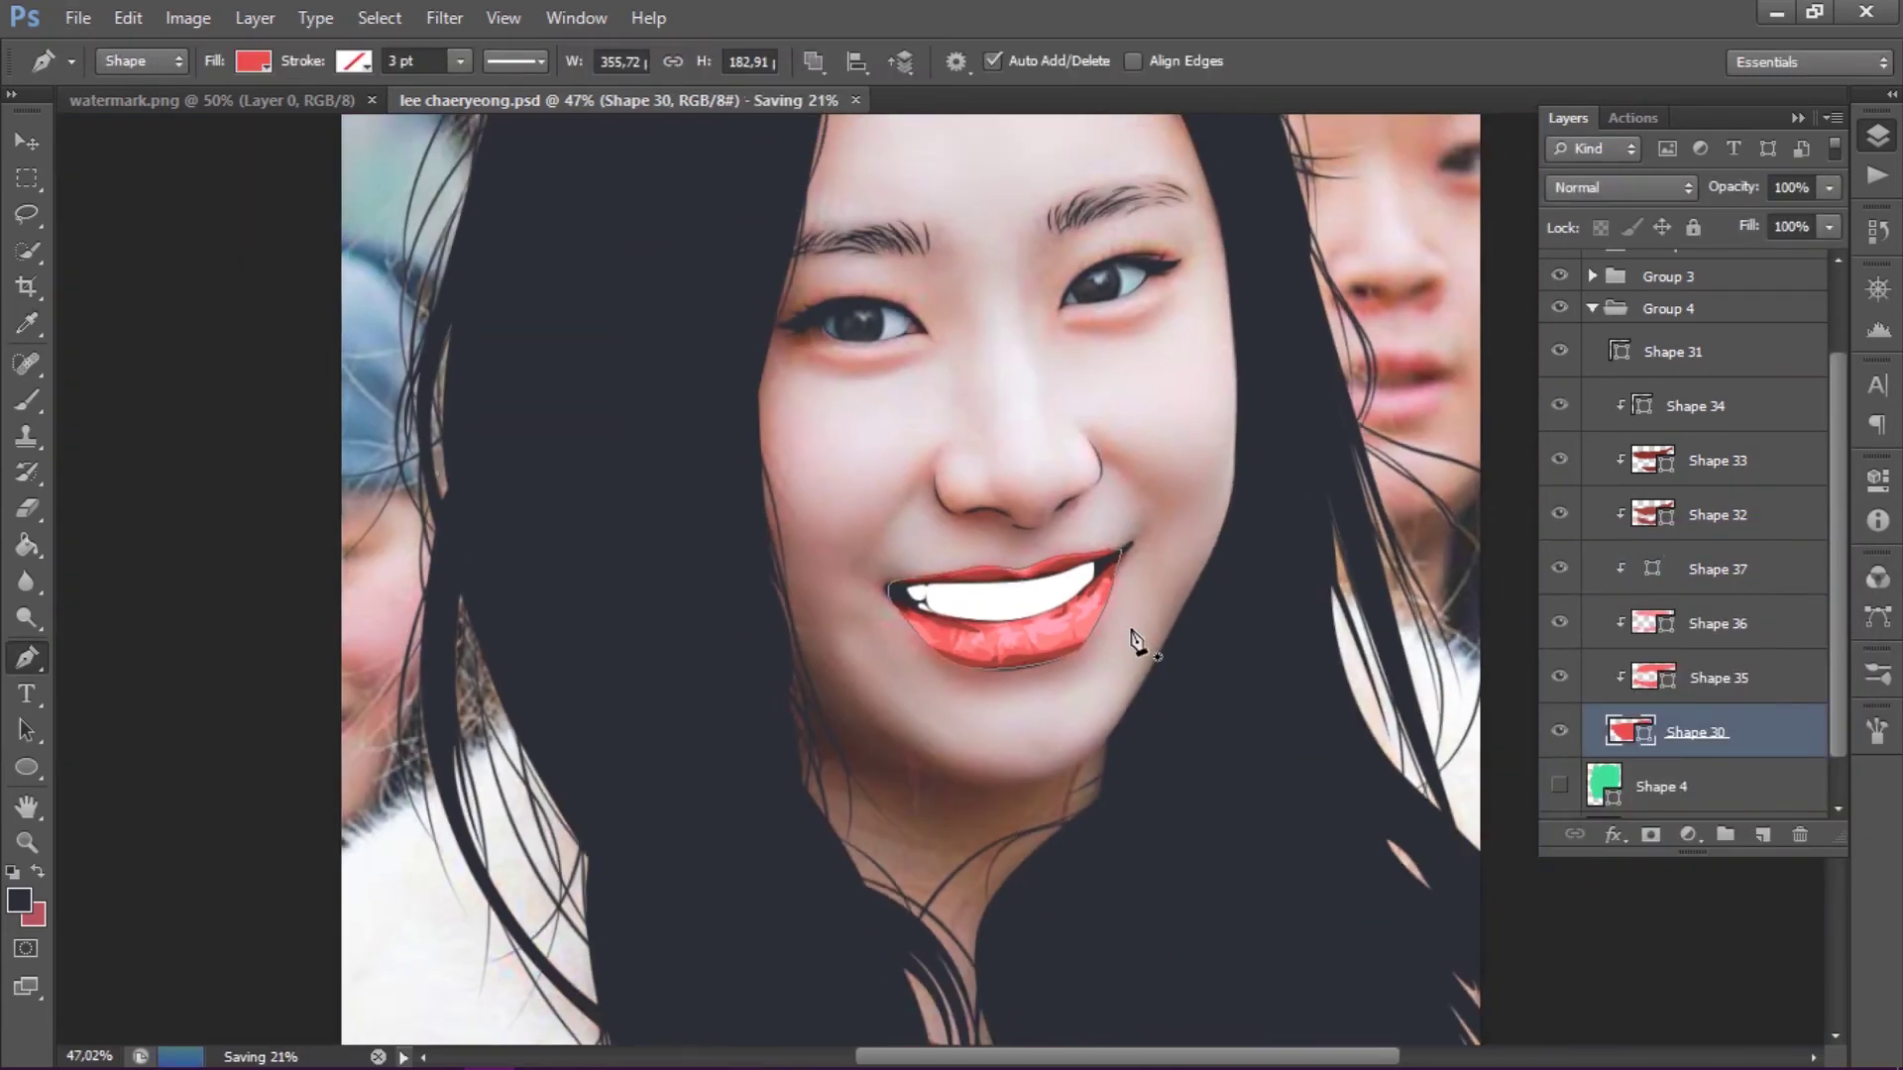
scroll(981, 671, up, 5)
- Soften the lower lip's bottom shading edge on its mask and hide the highlight layers
click(1651, 656)
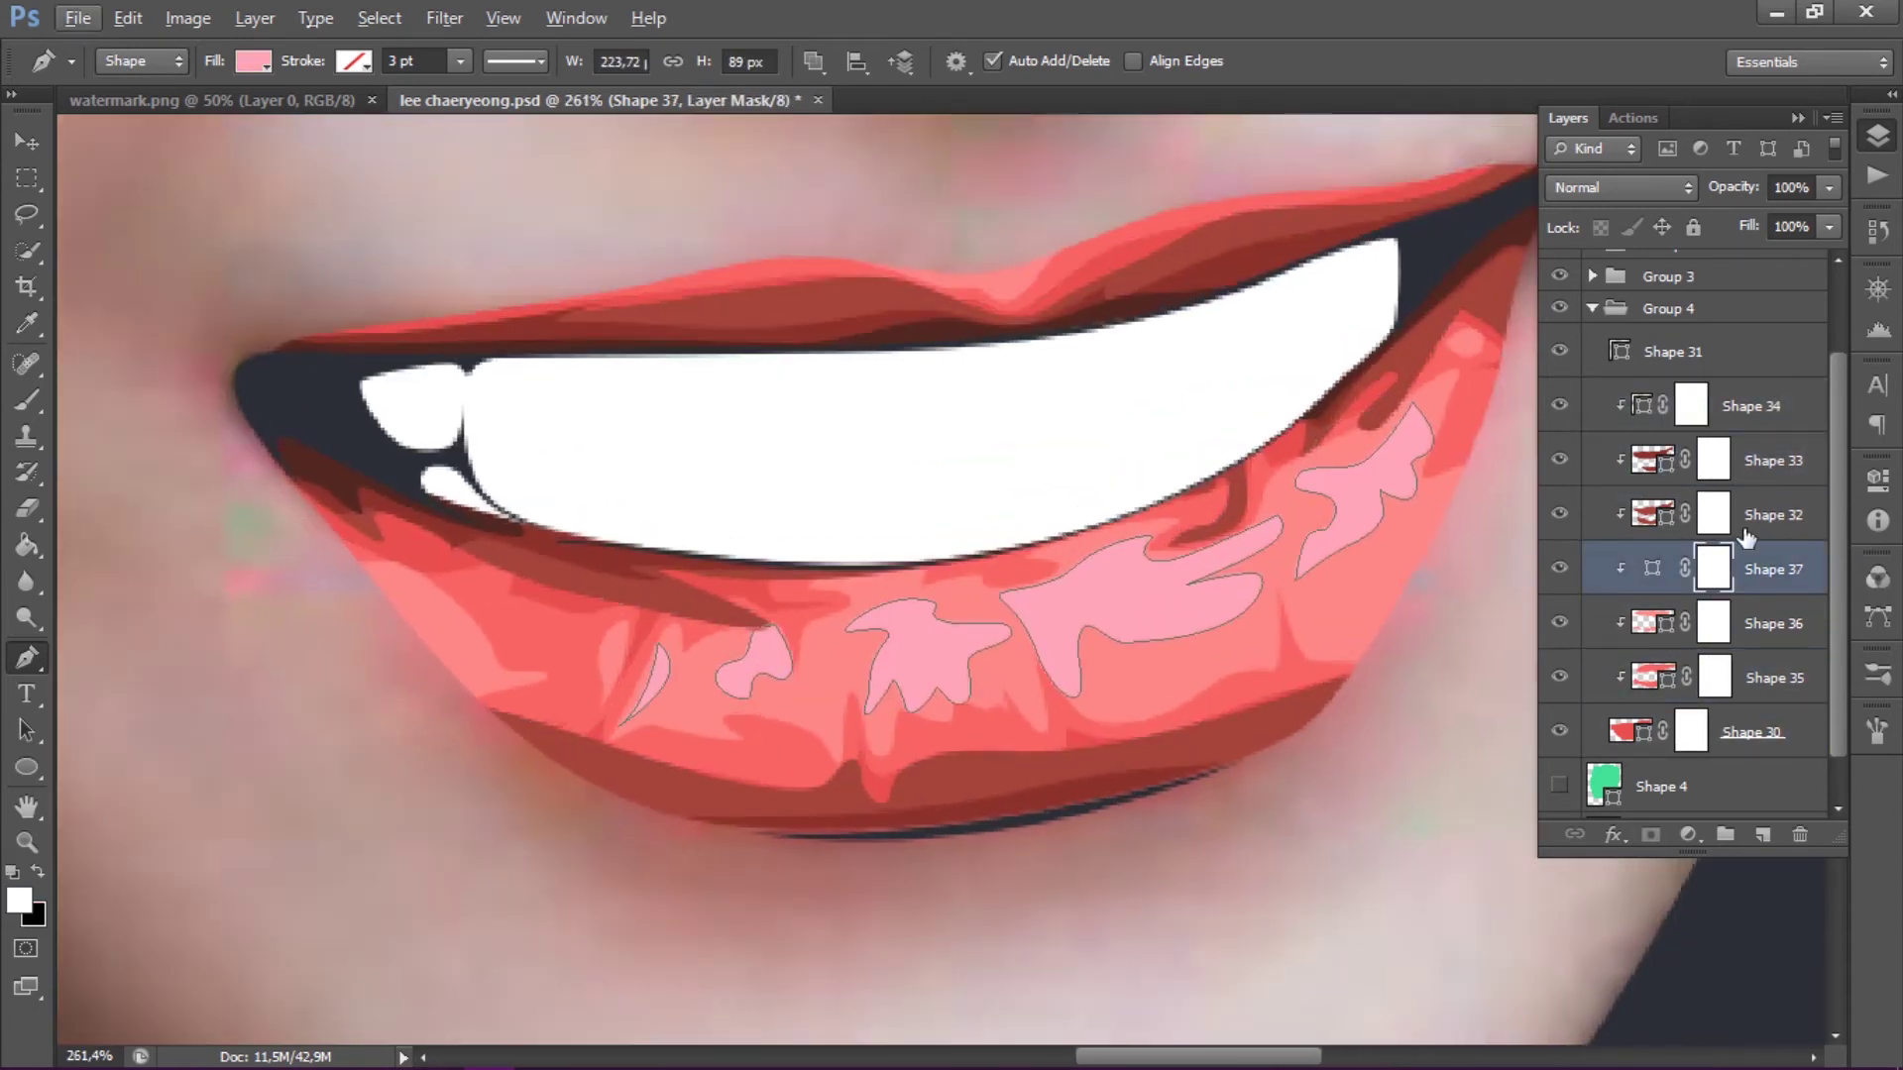
drag(654, 745, 1166, 689)
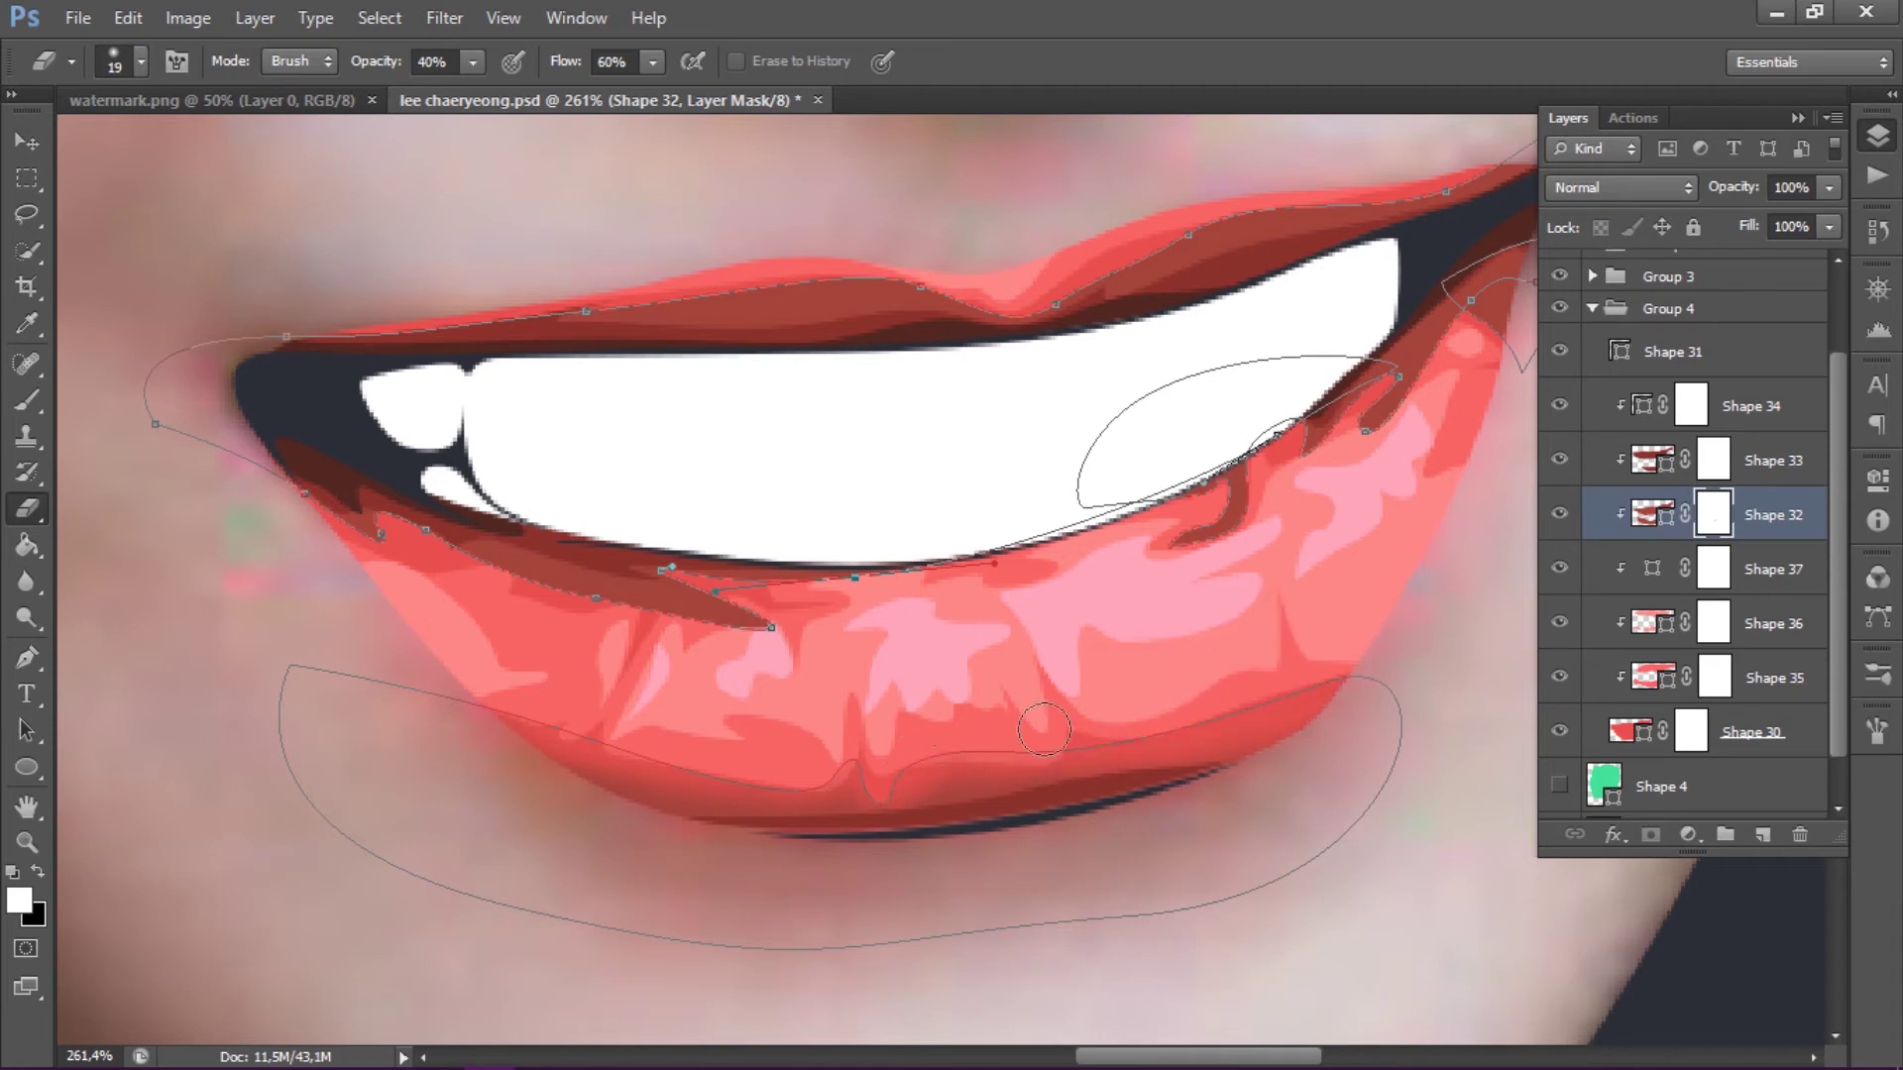
key(bracketleft)
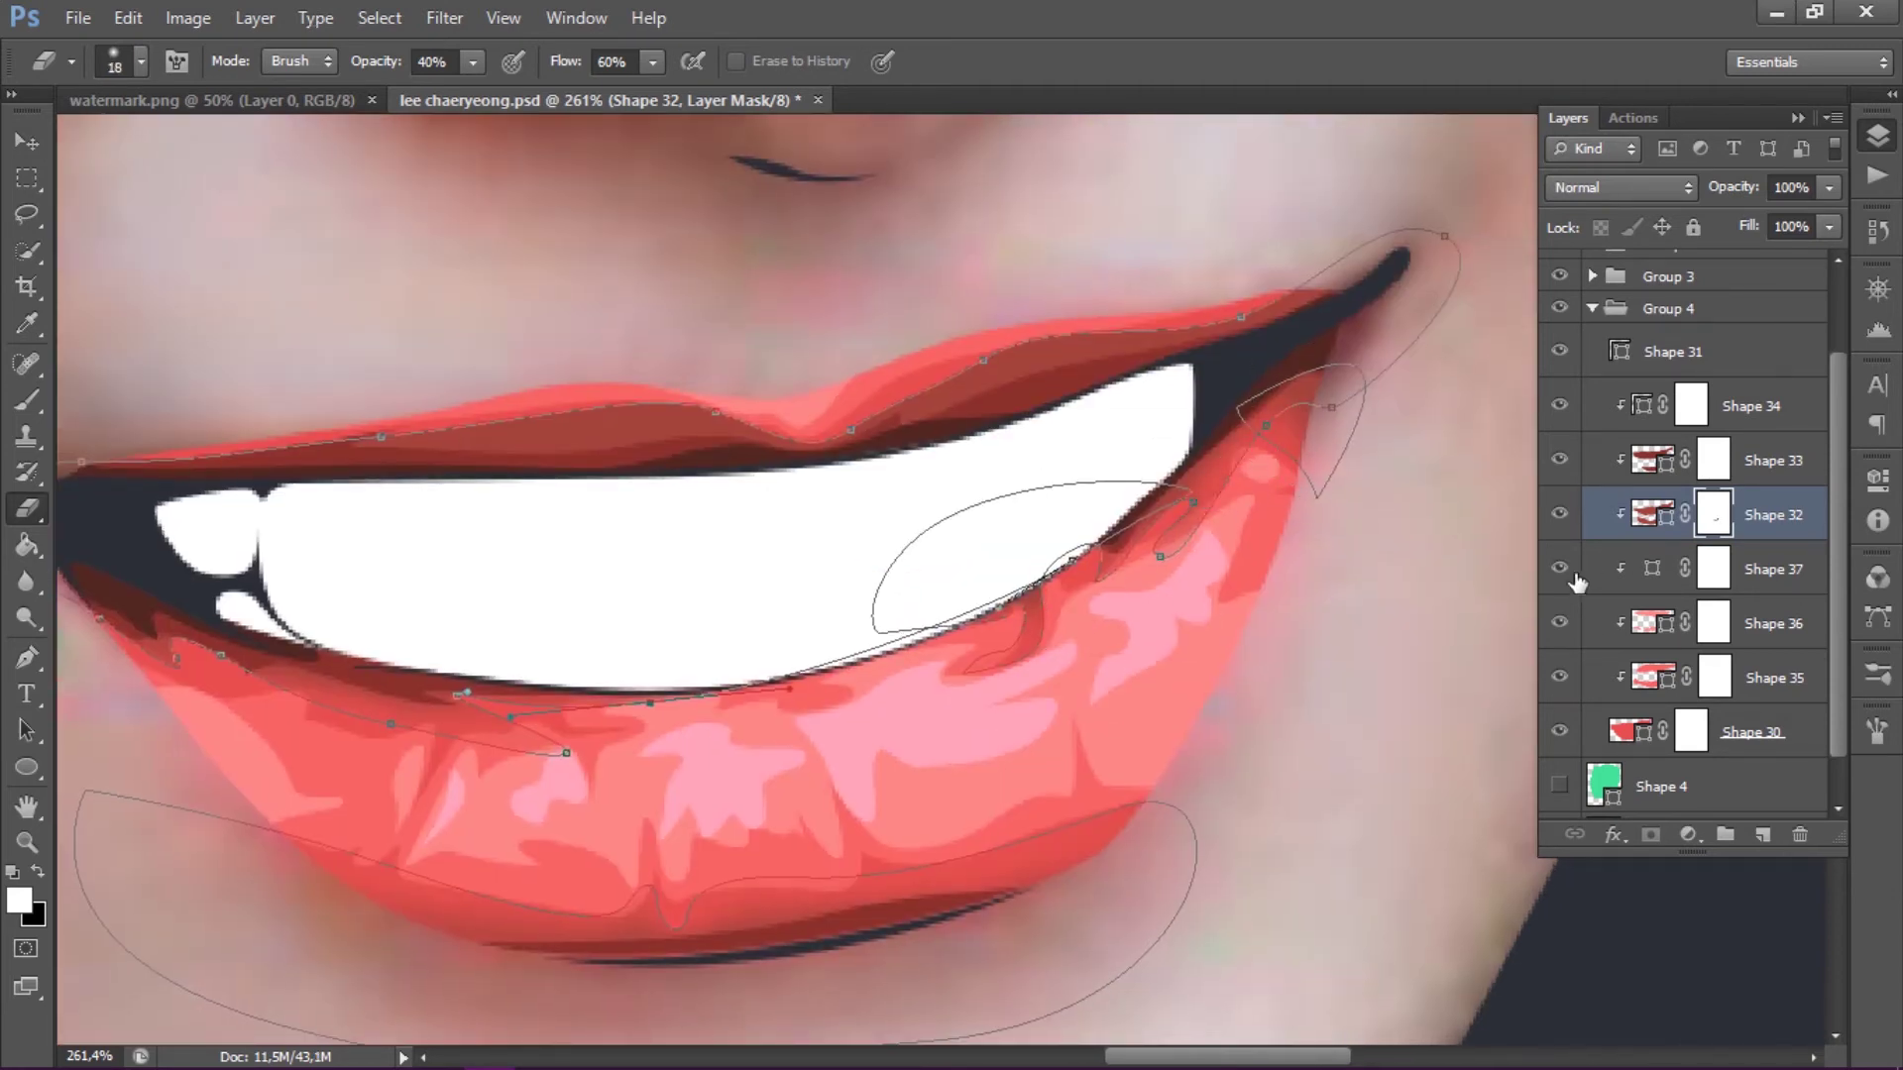
drag(1559, 567, 1559, 676)
scroll(1387, 702, down, 1)
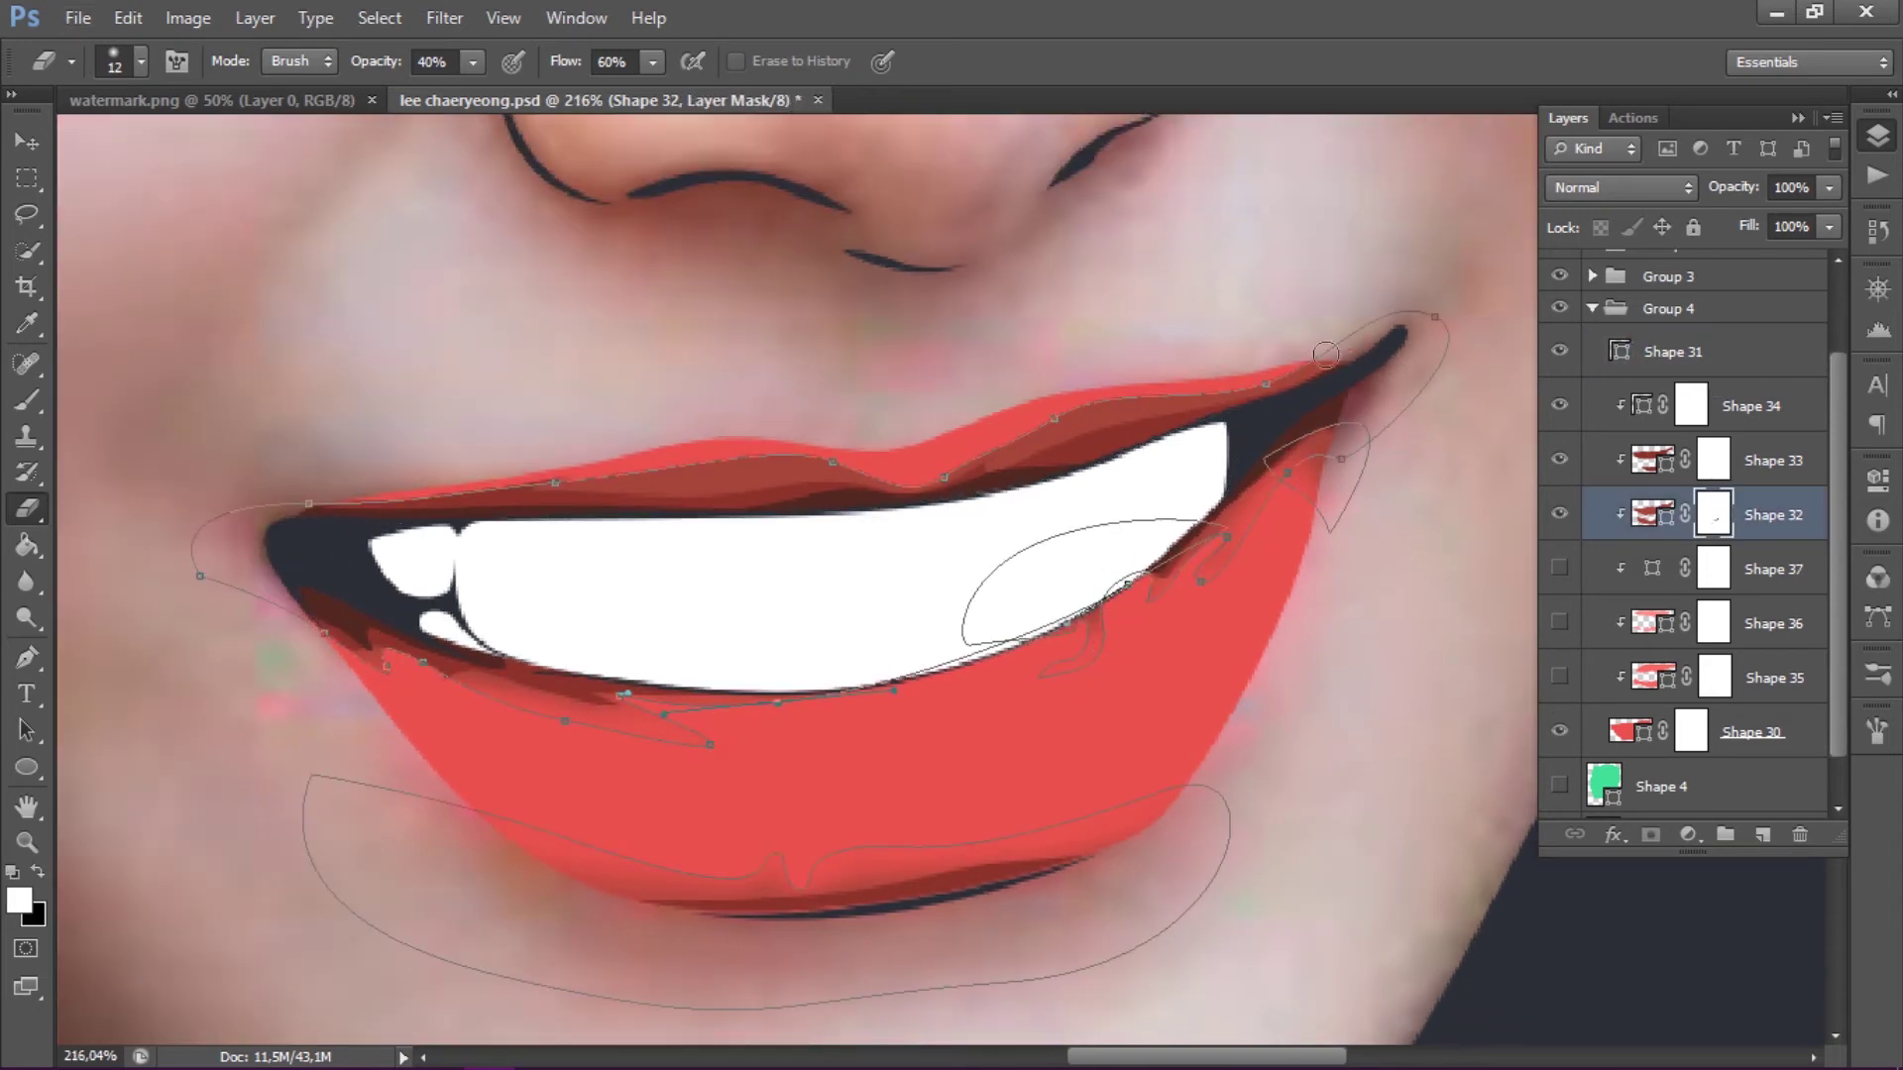
key(bracketleft)
key(bracketleft)
key(bracketleft)
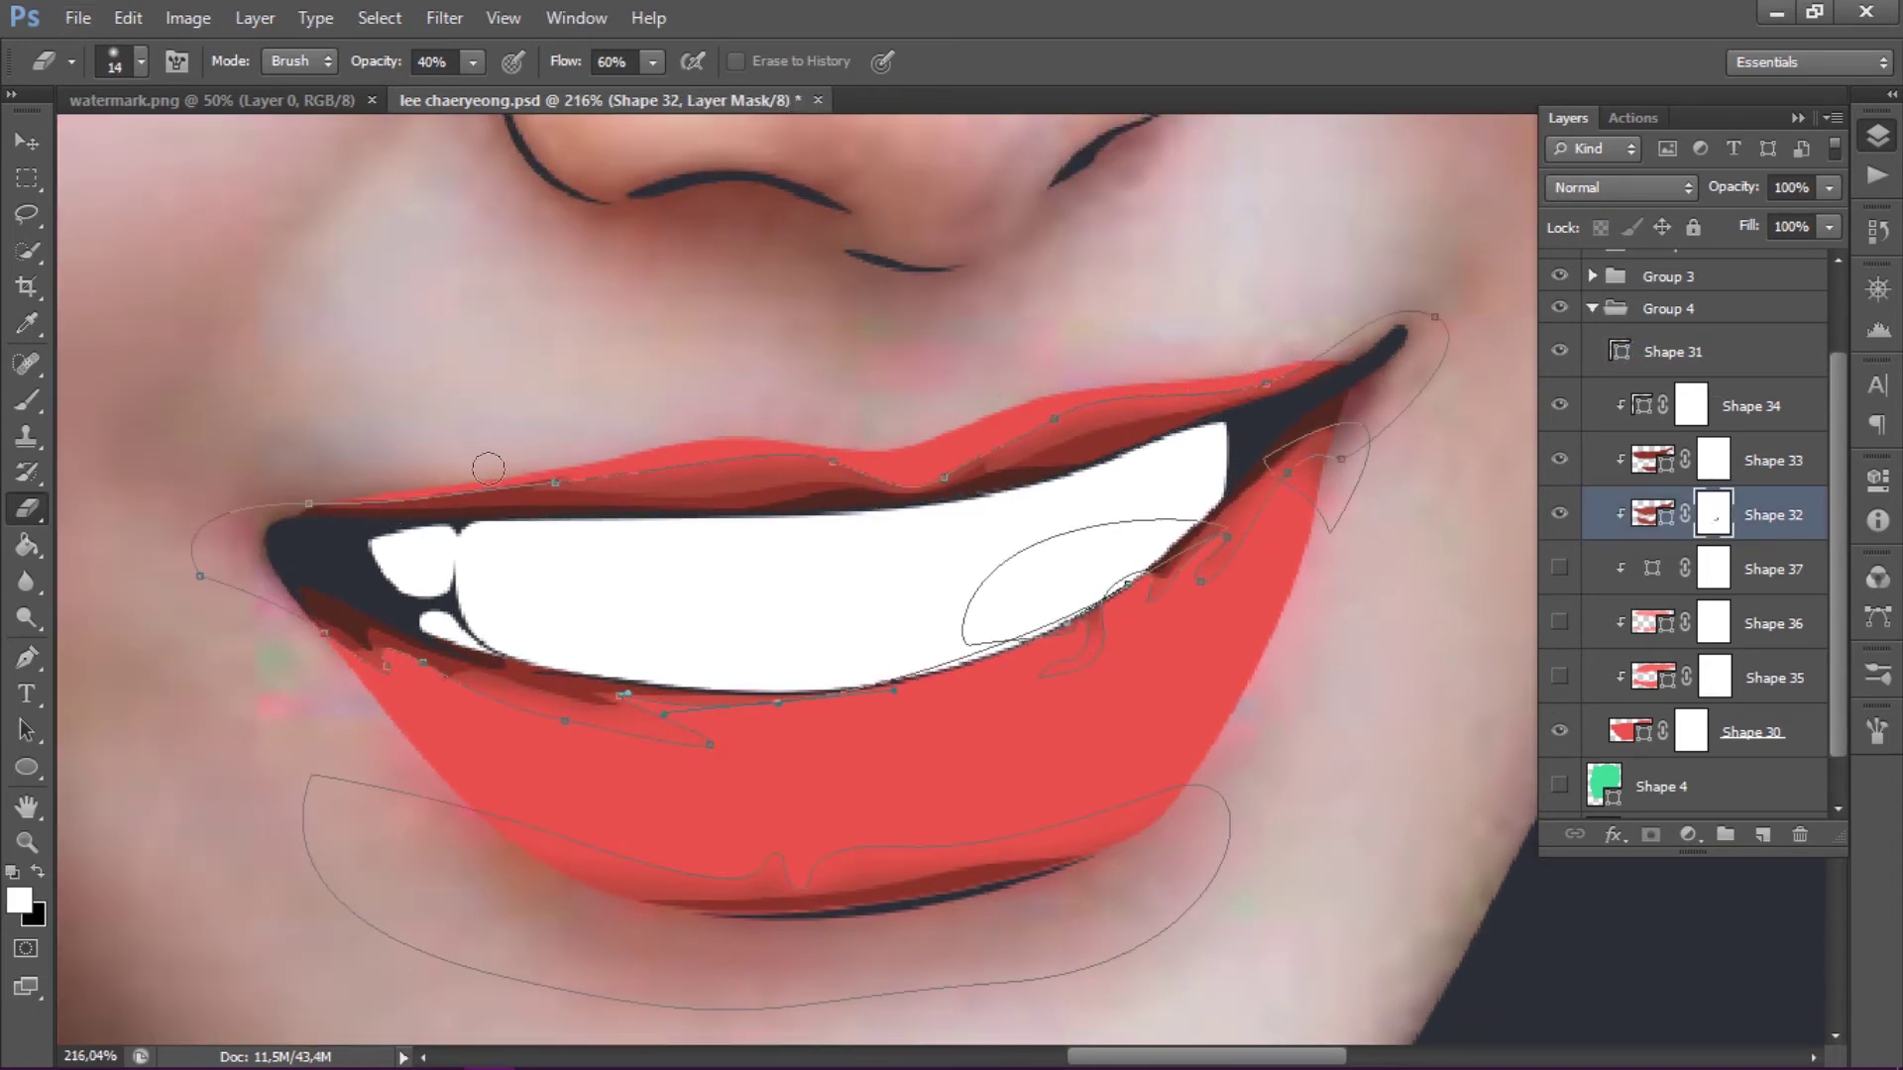
- Work through the Shape 32–34 masks, then show Shapes 35–37 again
click(1713, 458)
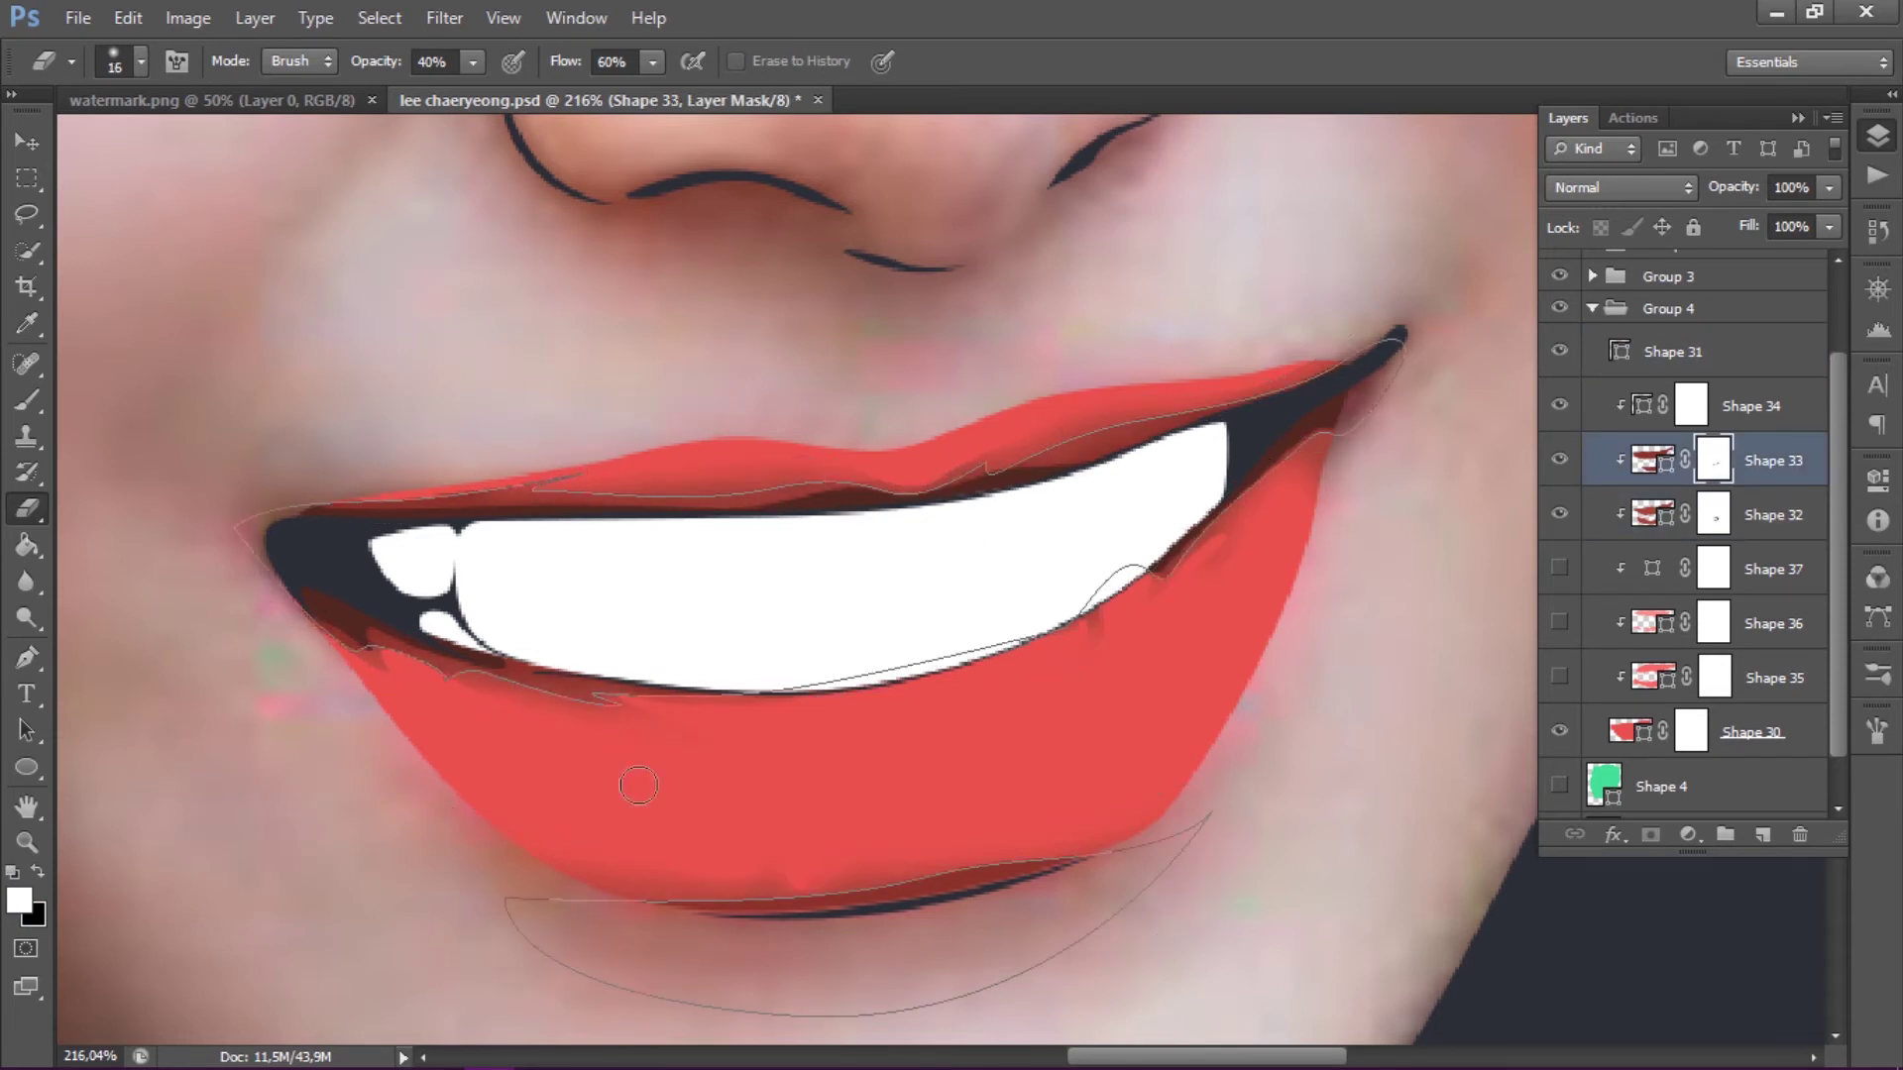
key(alt+bracketright)
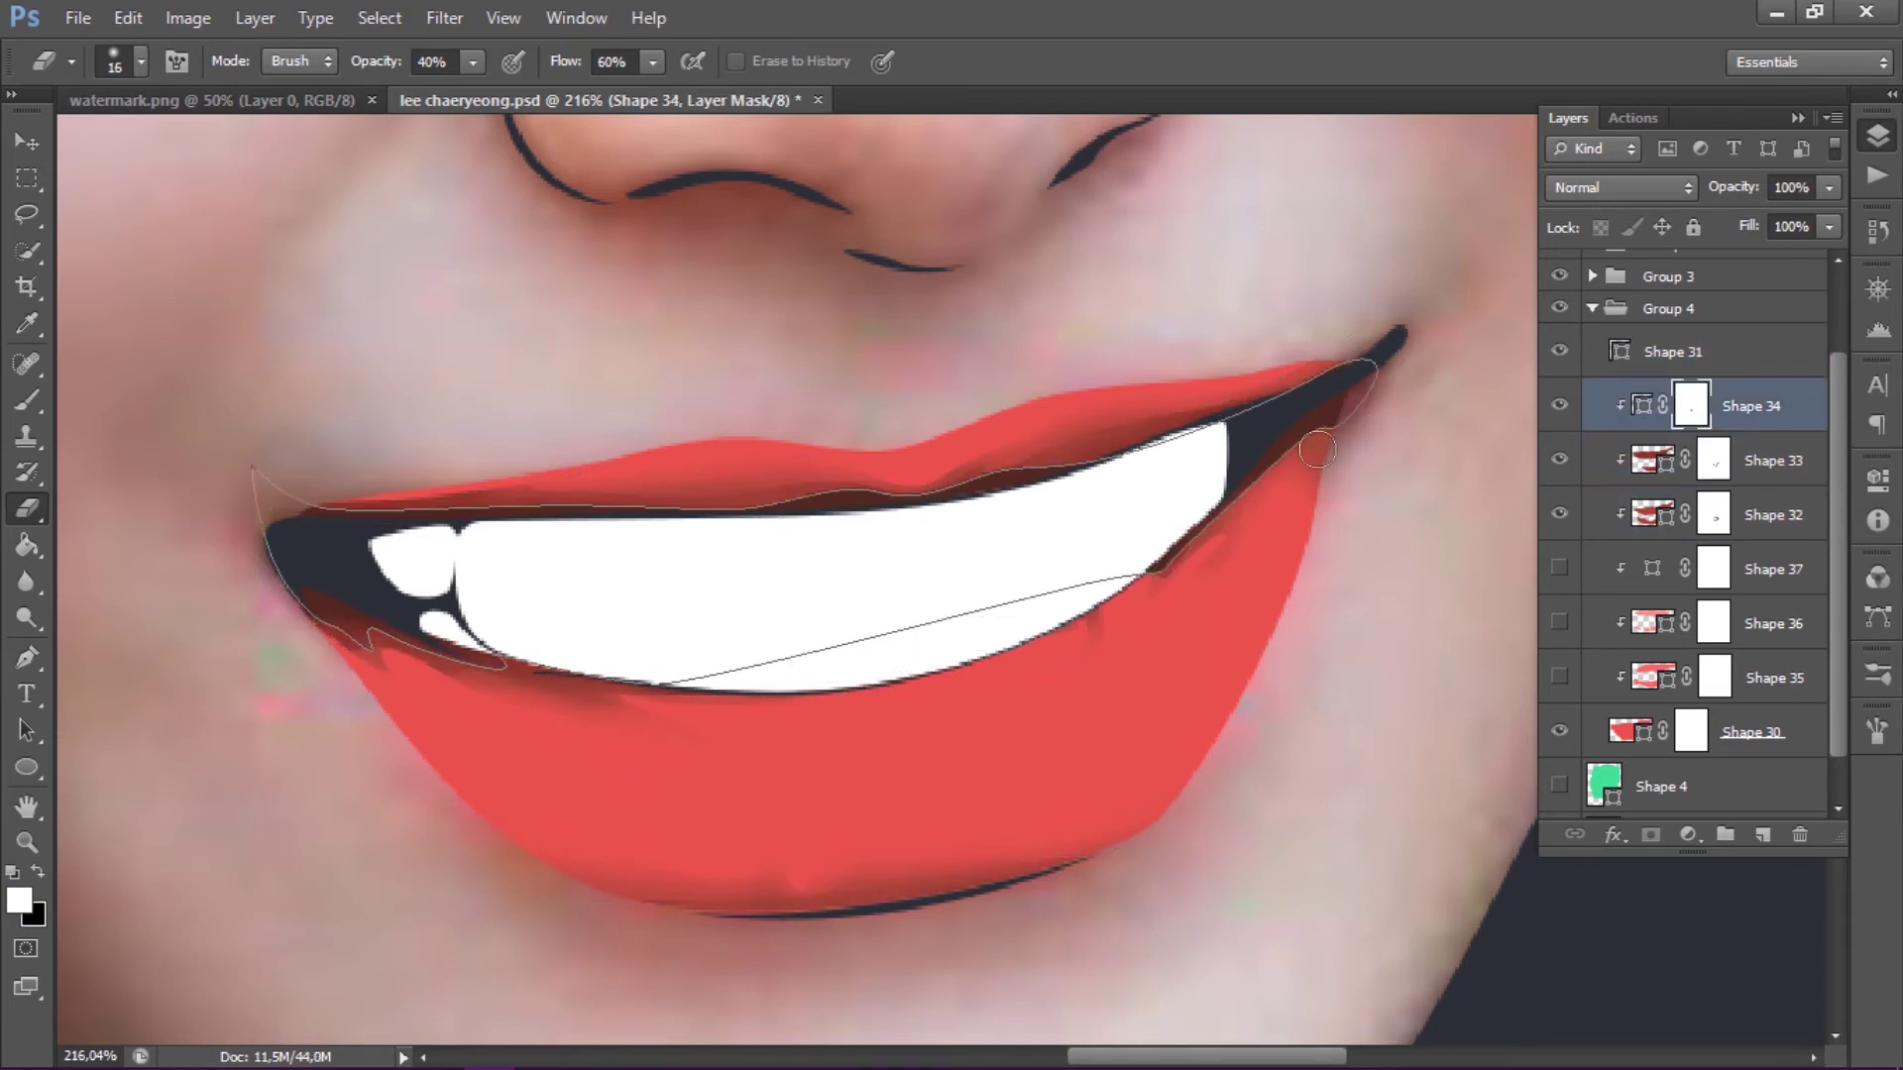
click(1709, 458)
key(alt+bracketleft)
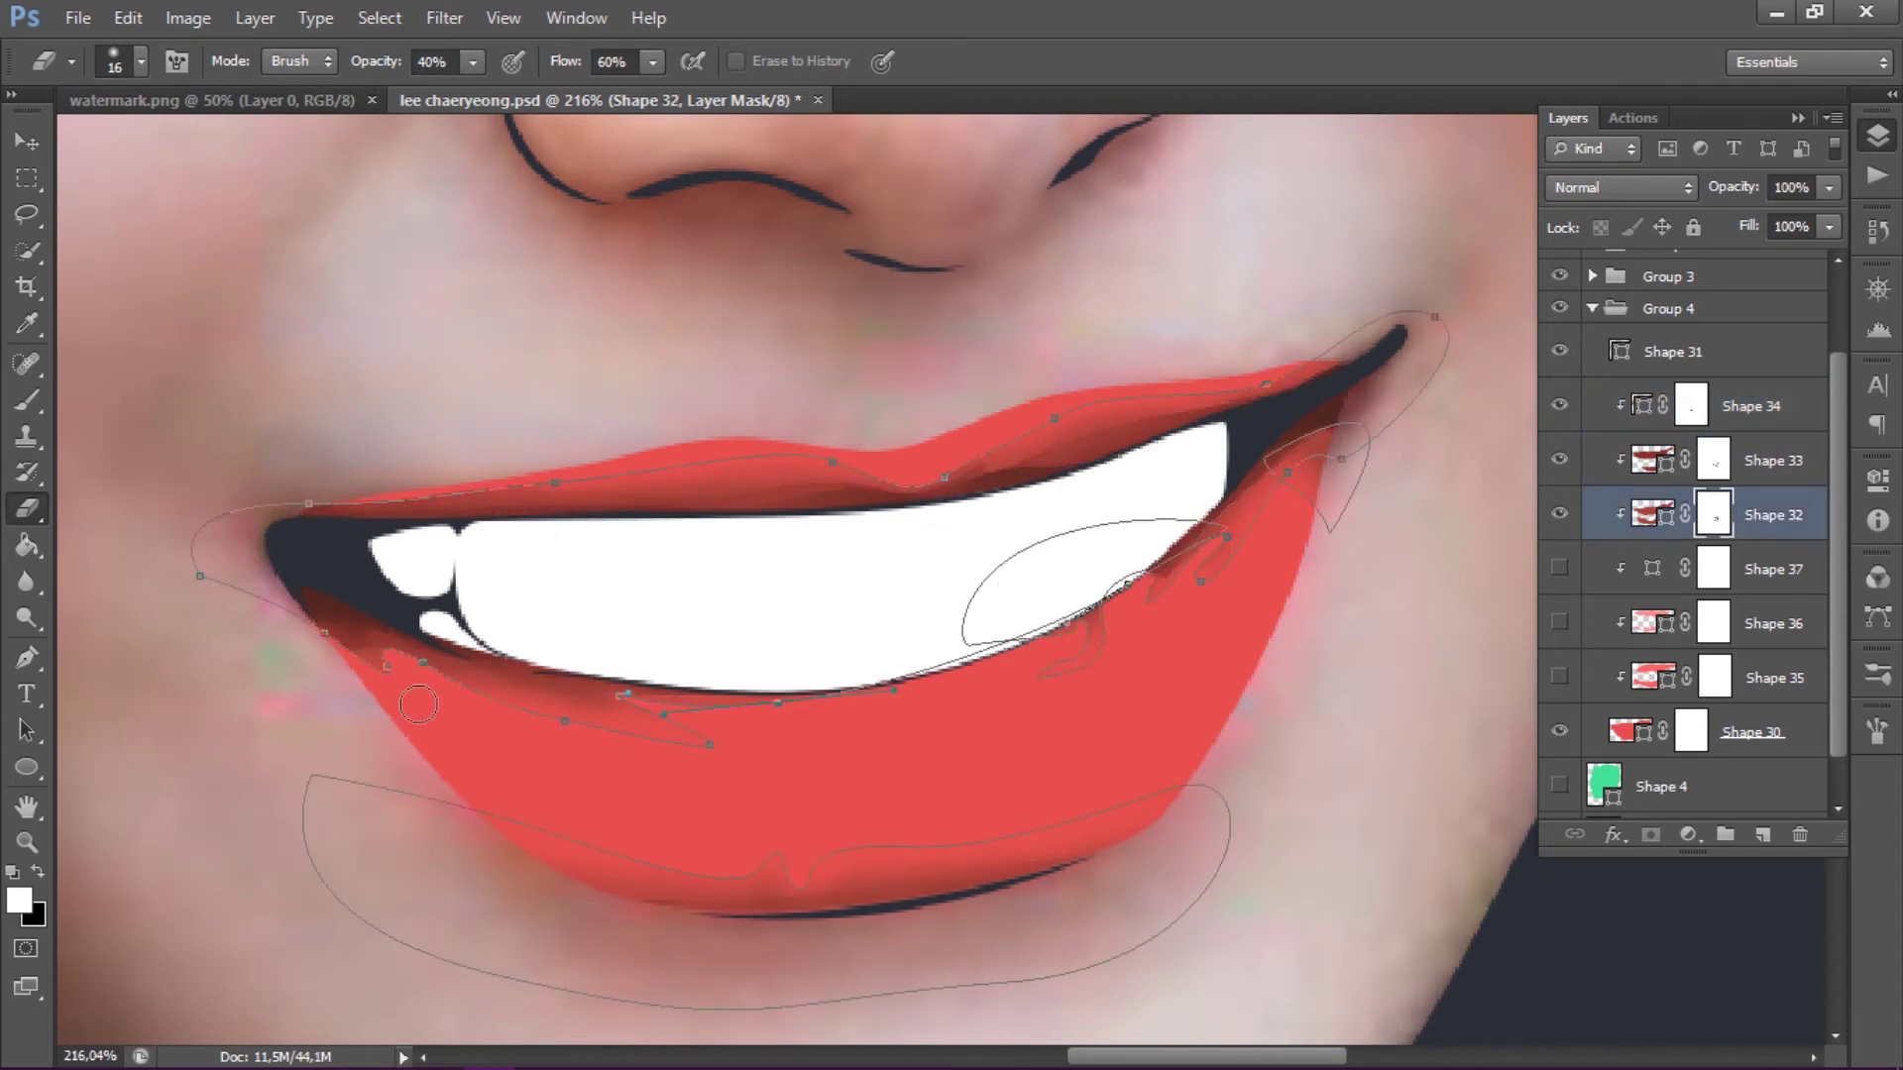
key(alt+bracketright)
key(alt+bracketright)
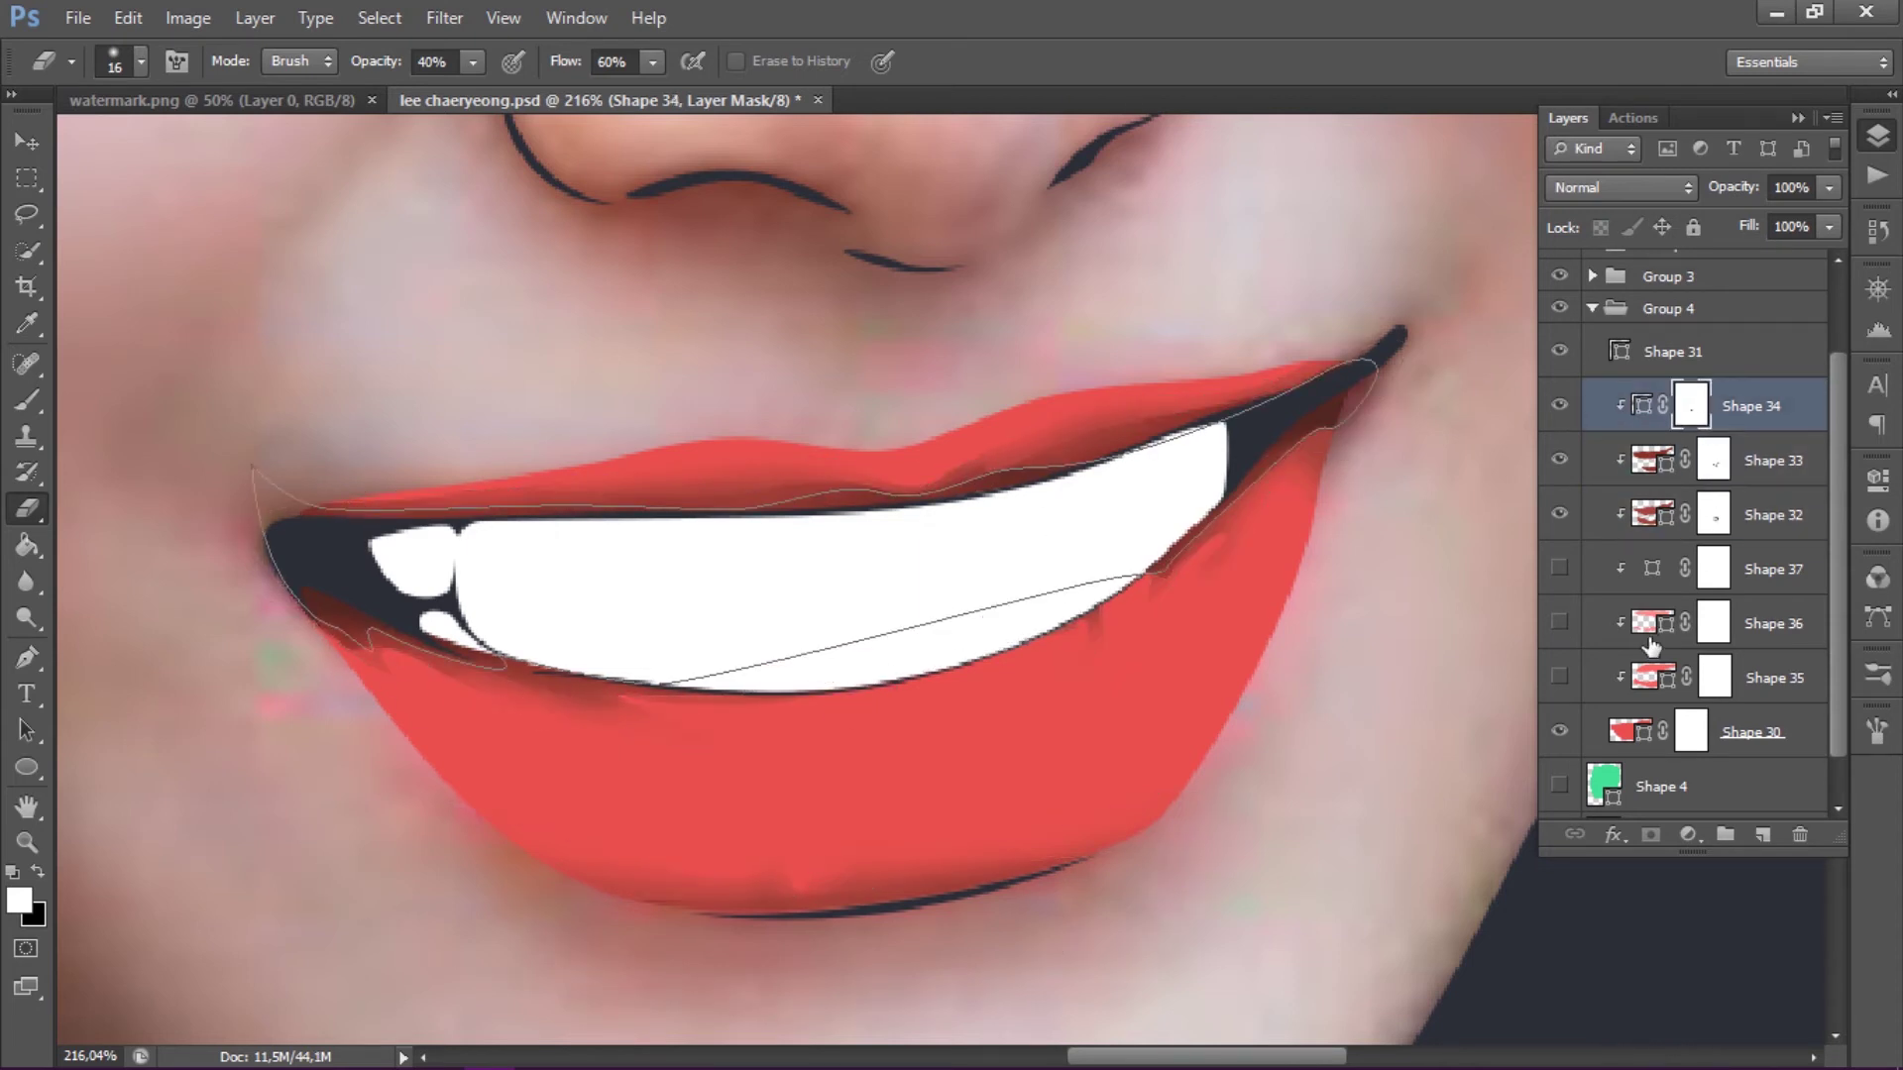
drag(1558, 568, 1559, 676)
click(1714, 677)
- Erase Shape 35's highlight along the lower lip's bottom edge
drag(457, 836, 743, 872)
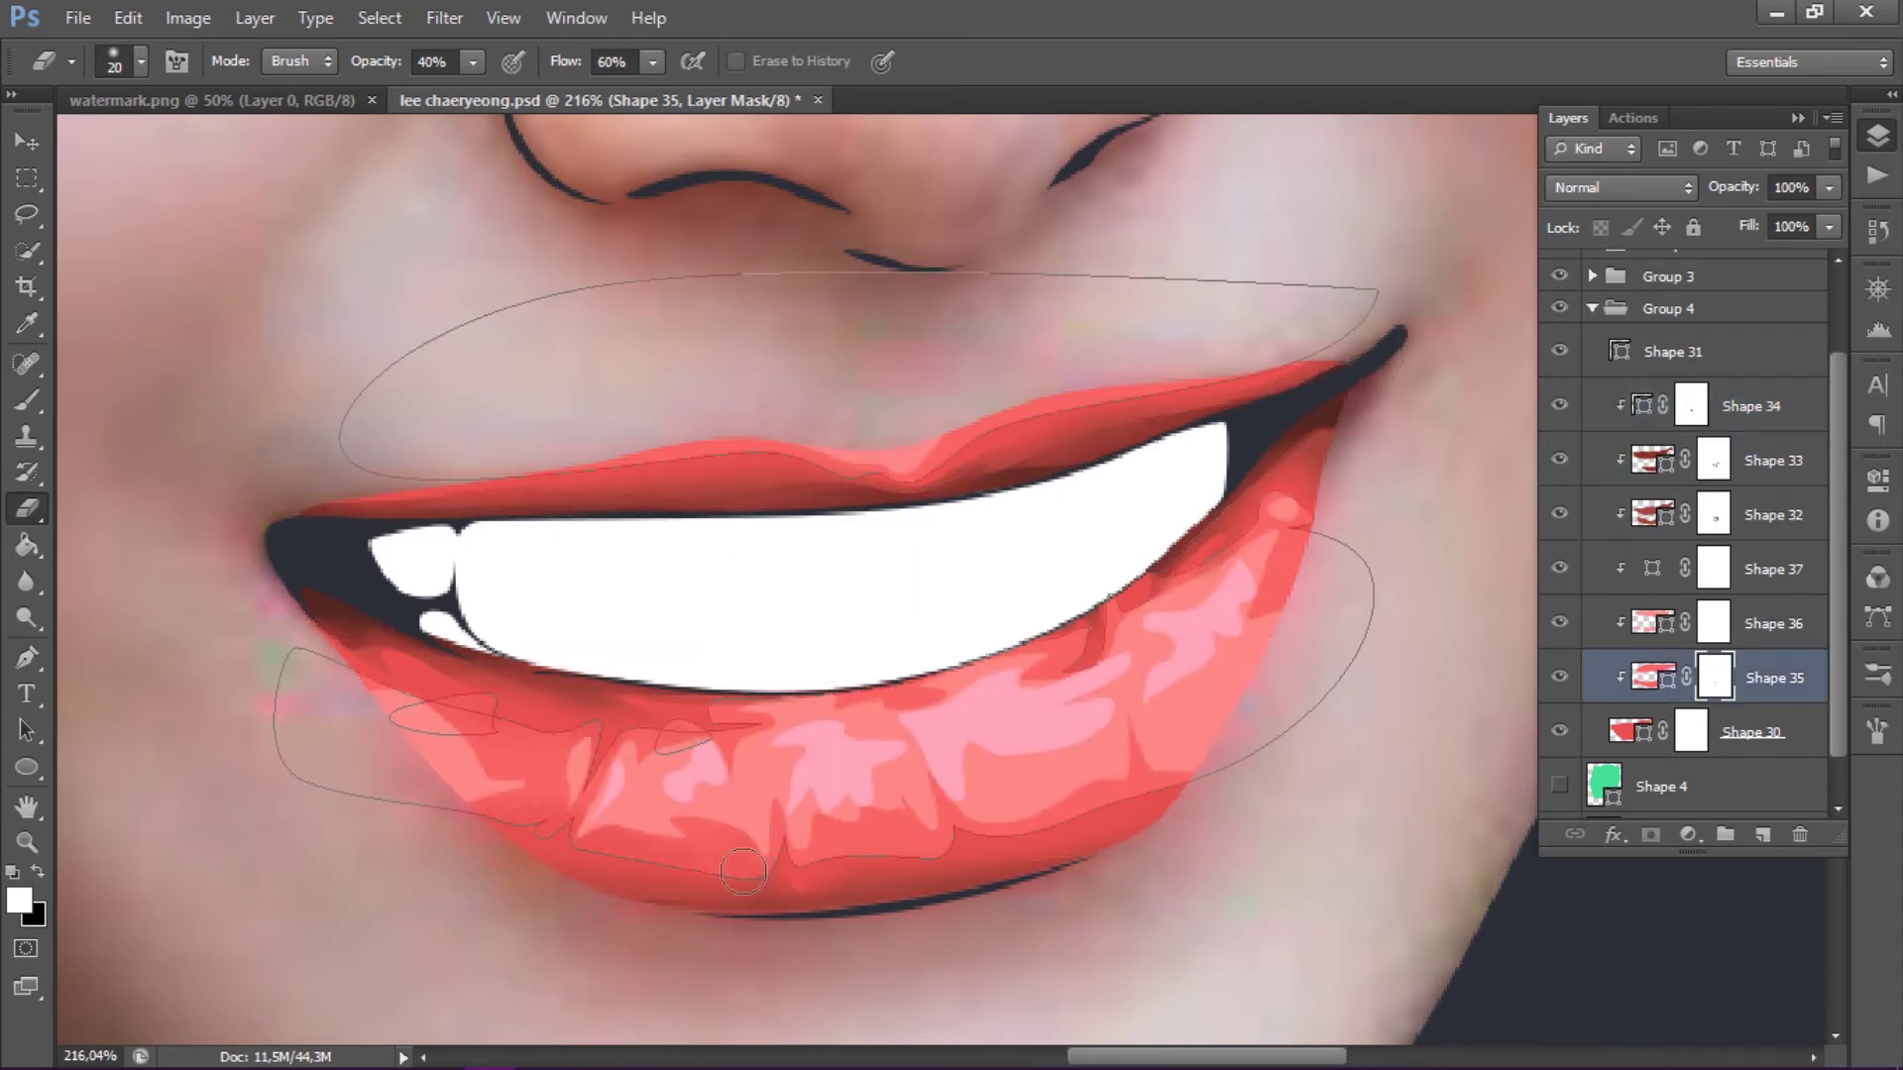
alt+right_click(1279, 491)
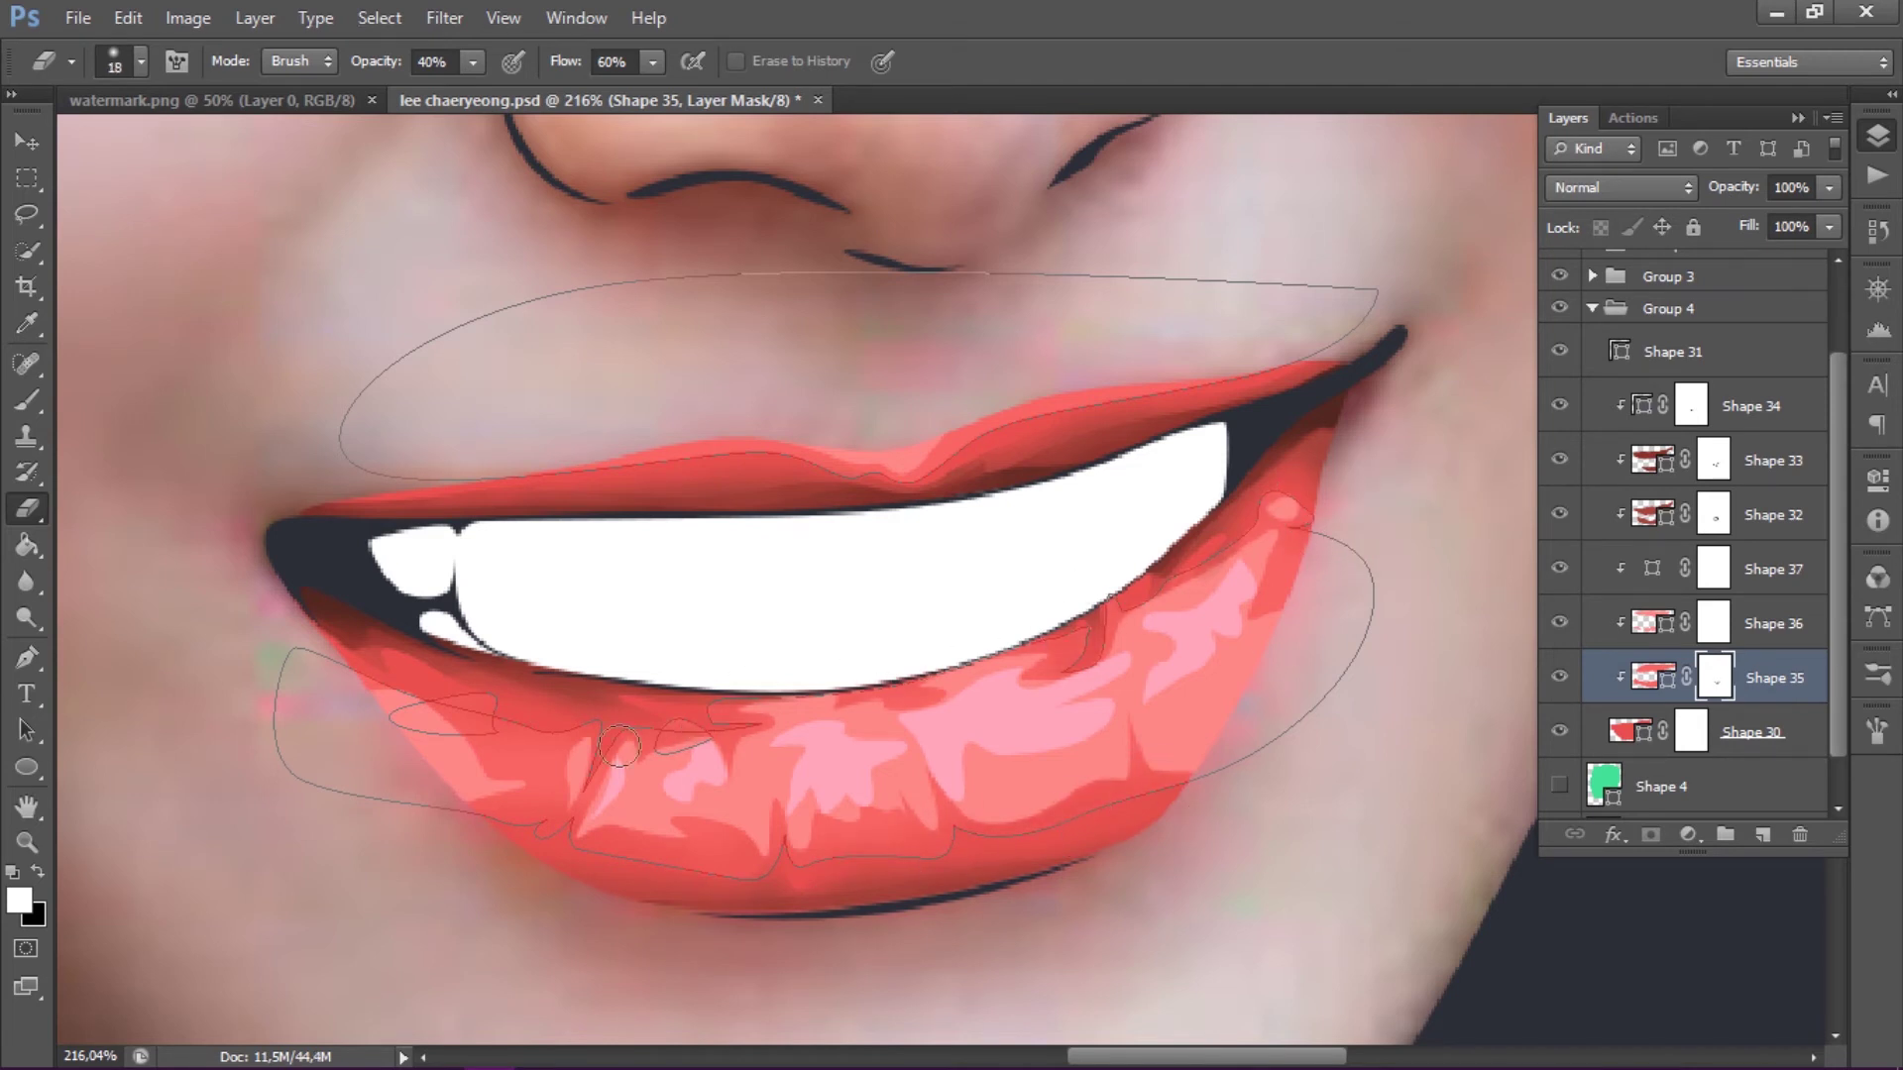
key(alt+bracketleft)
key(alt+bracketright)
key(alt+bracketright)
key(alt+bracketleft)
key(alt+bracketright)
- With a finer eraser, fade Shape 36's pink highlight at the lower lip's left
alt+right_click(1279, 506)
alt+right_click(1281, 601)
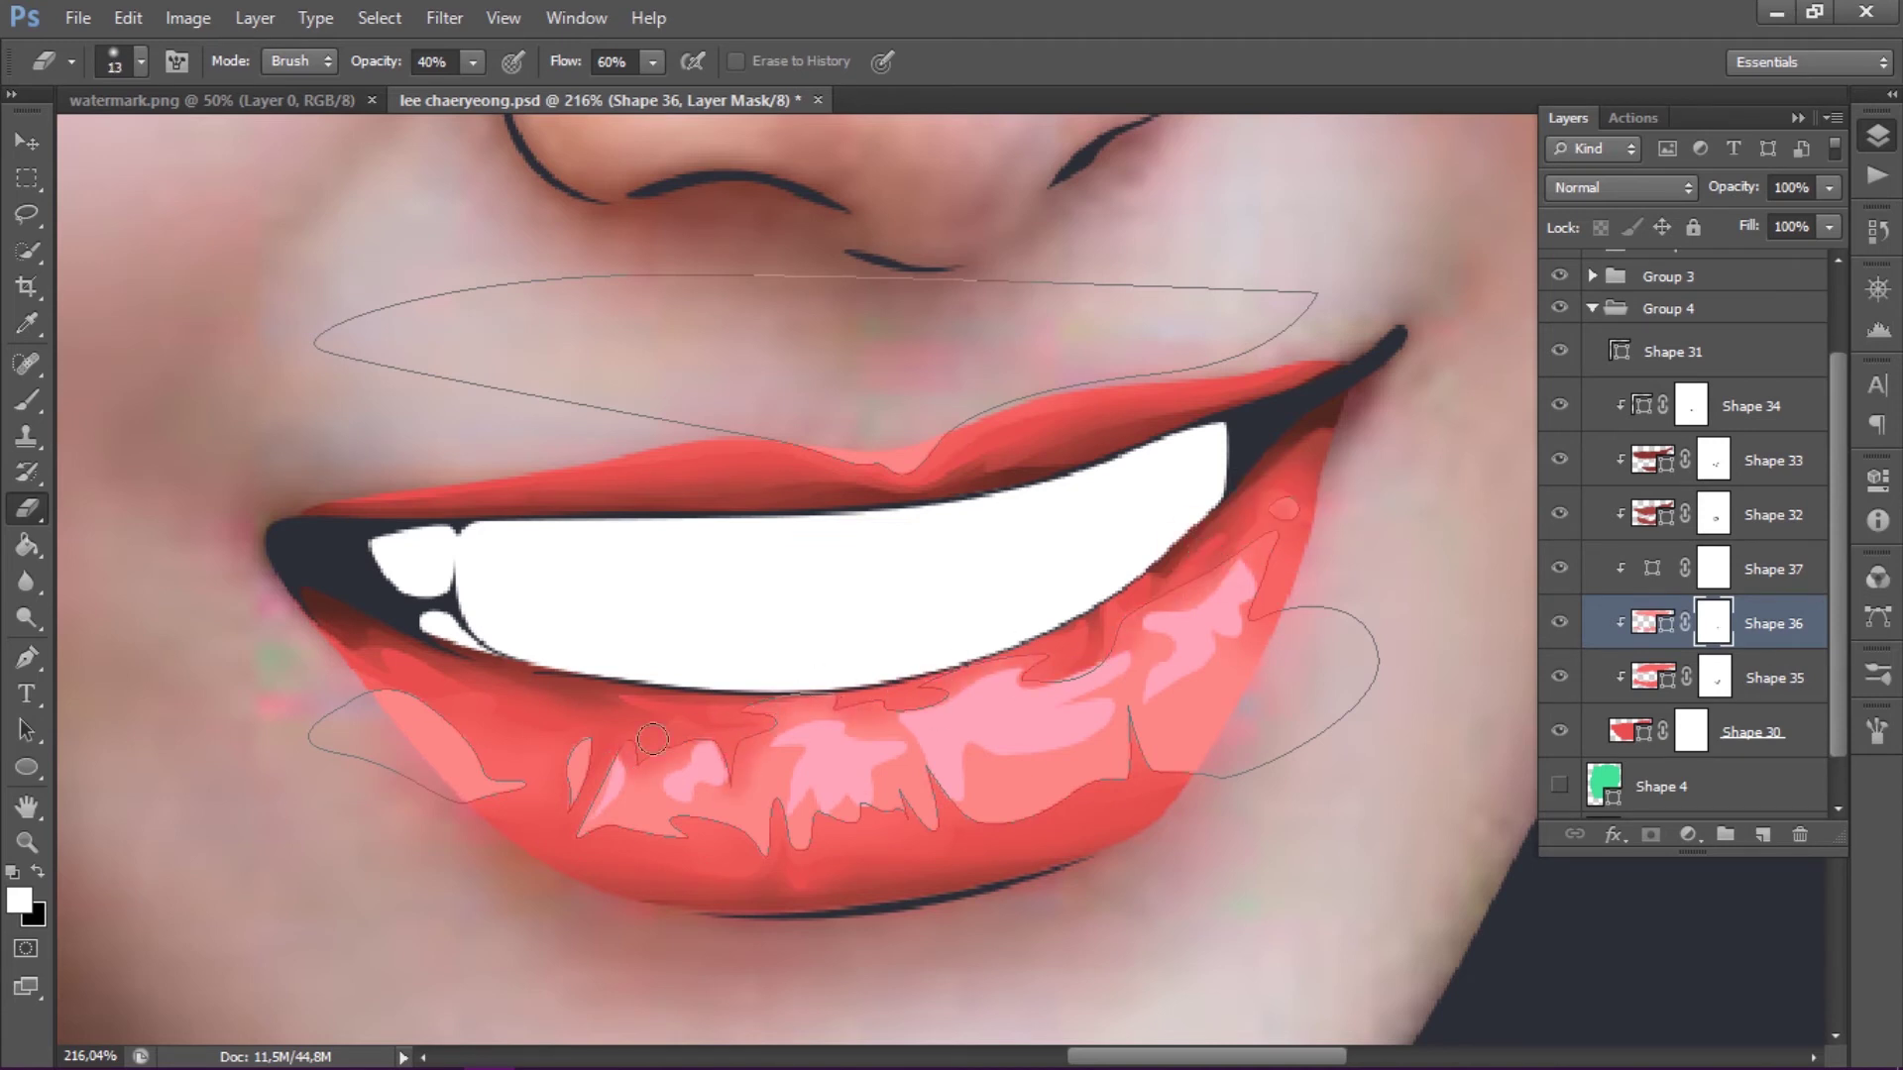
alt+right_click(743, 870)
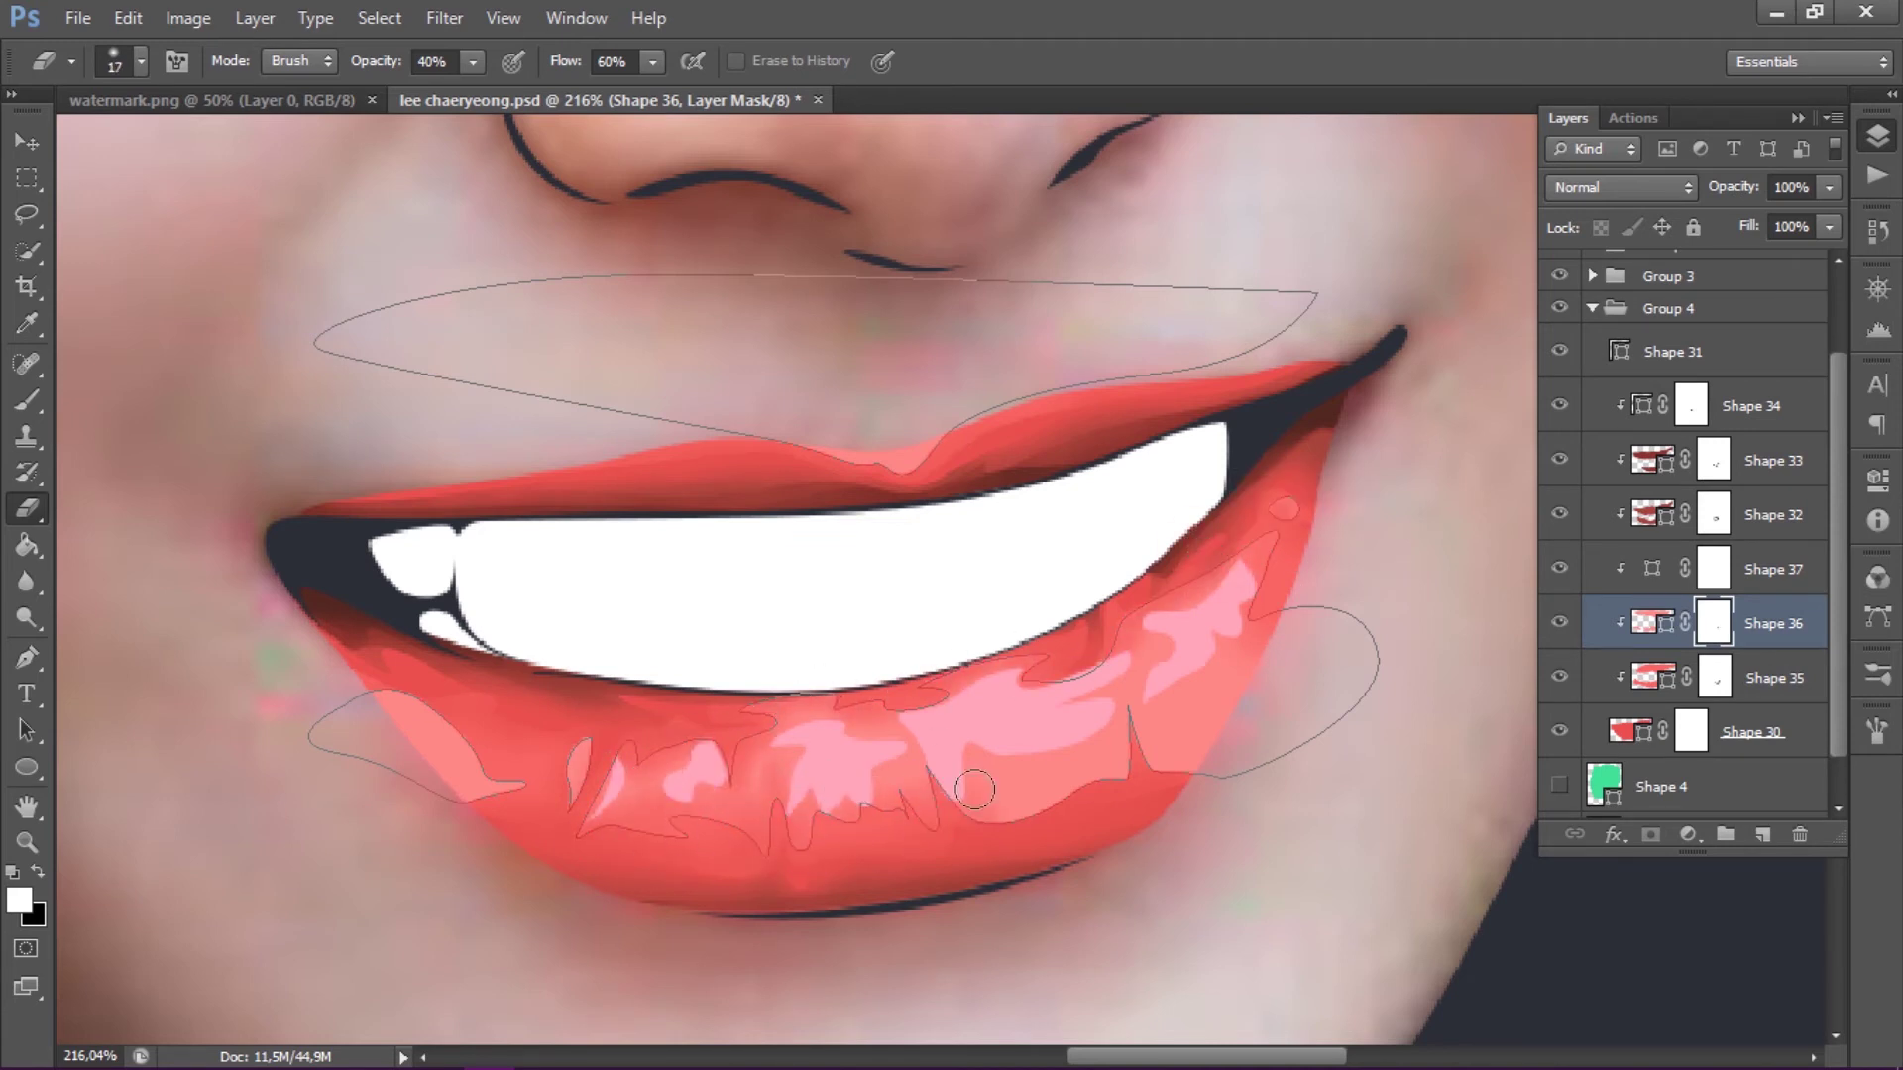
alt+right_click(1189, 778)
key(alt+bracketleft)
key(alt+bracketright)
alt+right_click(460, 777)
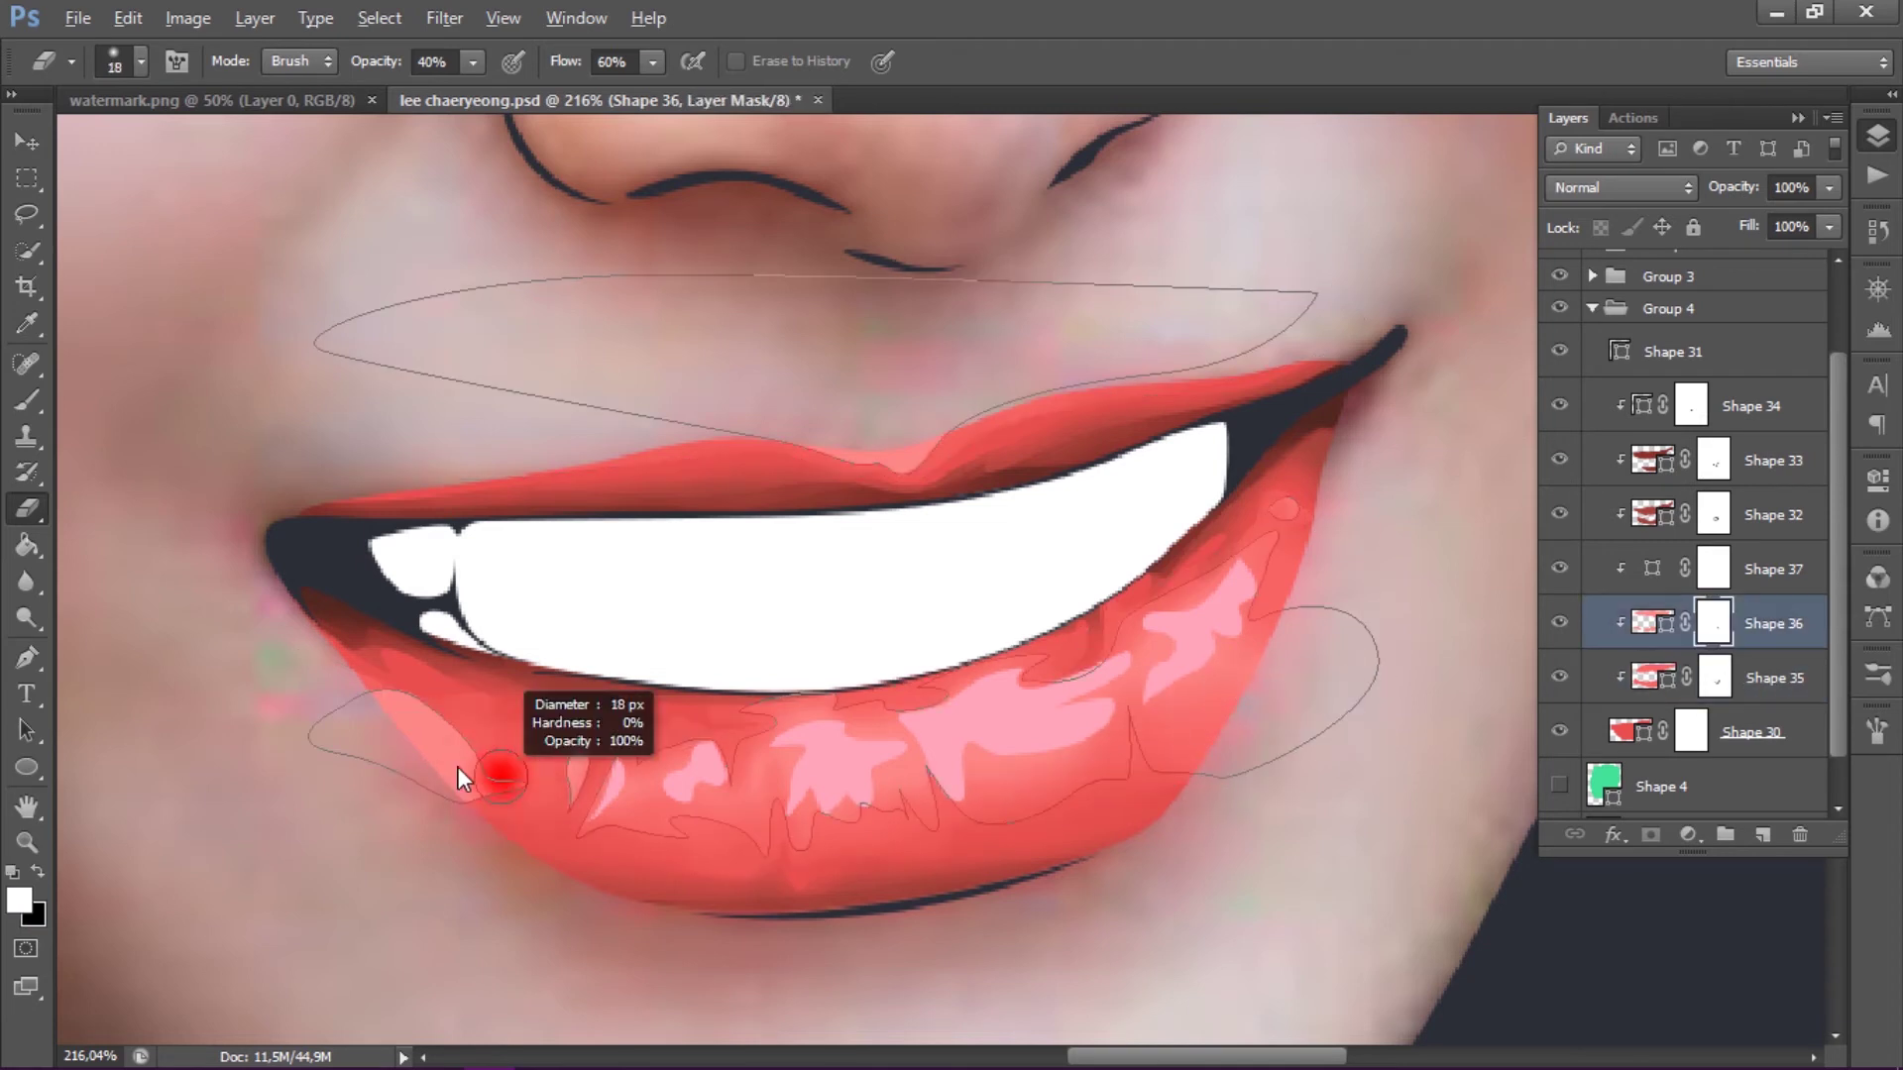
drag(461, 778, 374, 713)
- Fade Shape 37's right and middle highlights, then zoom out to the whole portrait
key(alt+bracketright)
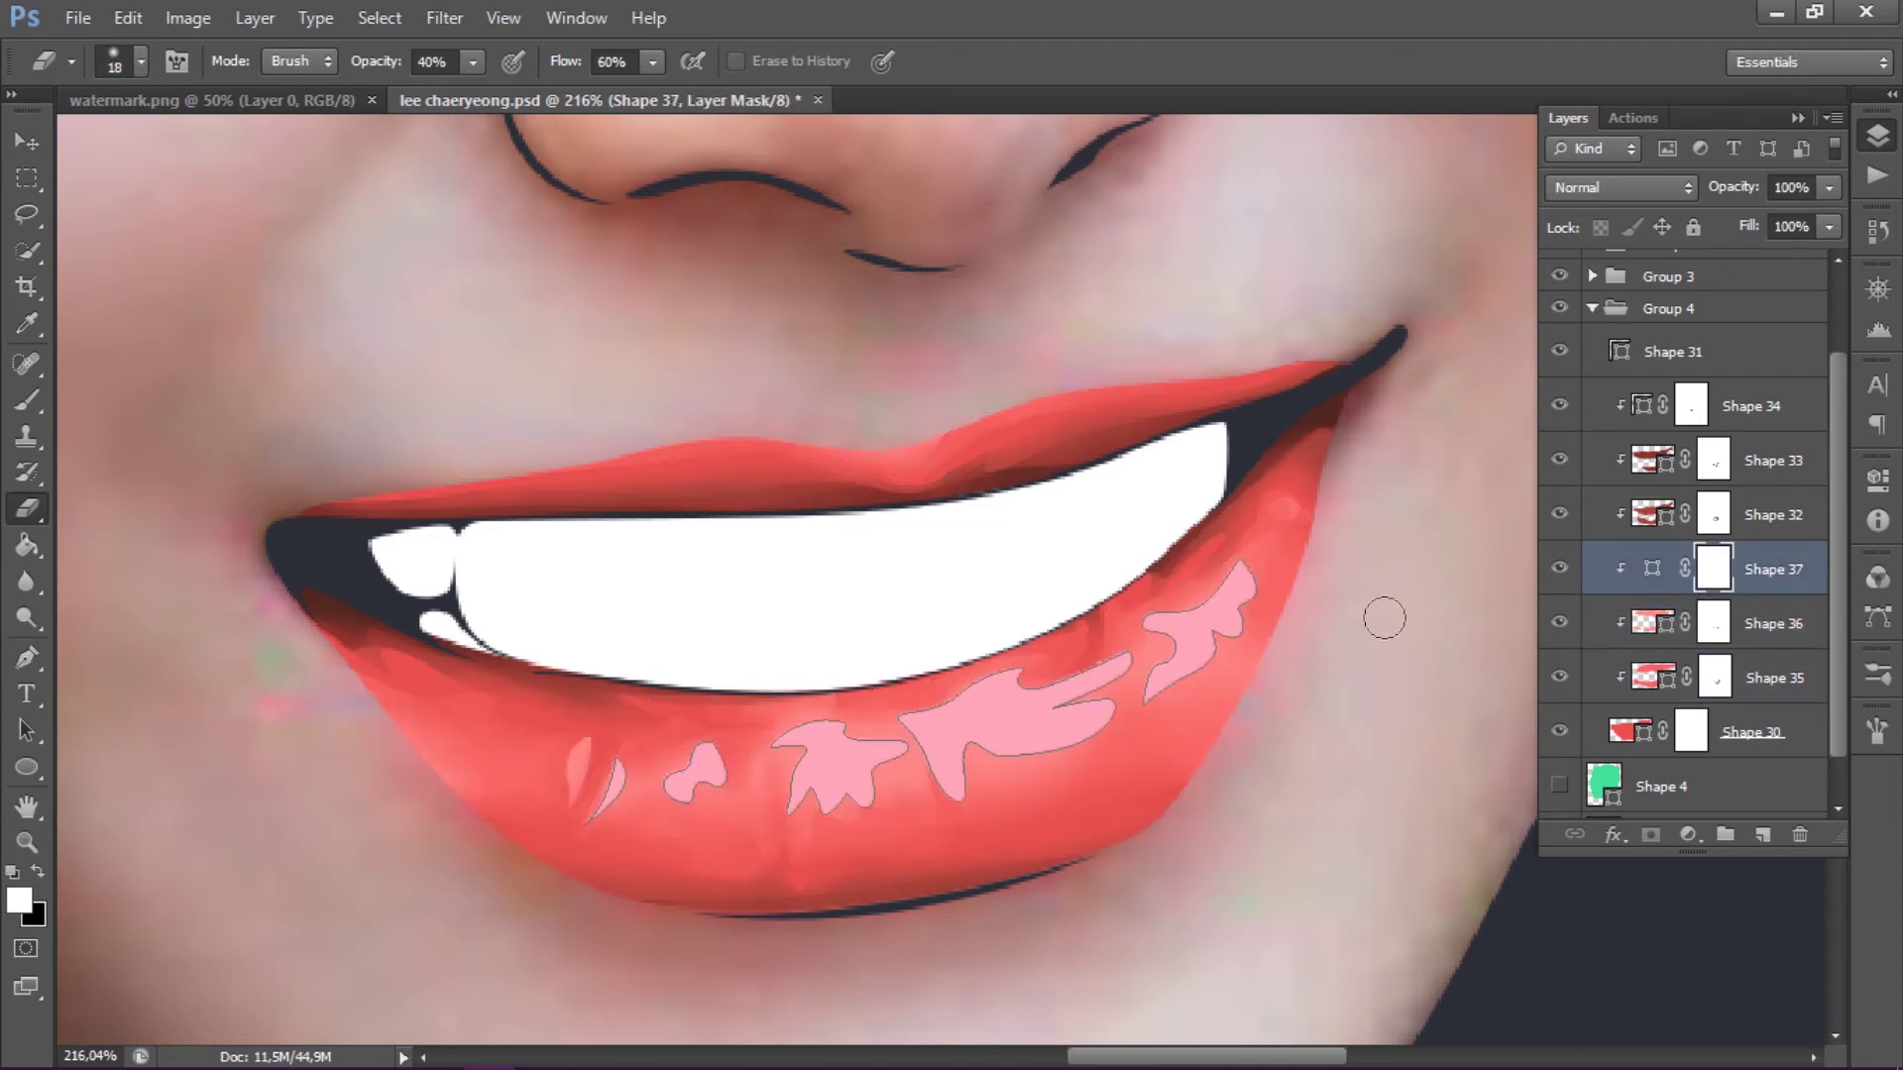
drag(1185, 634, 1224, 594)
key(bracketleft)
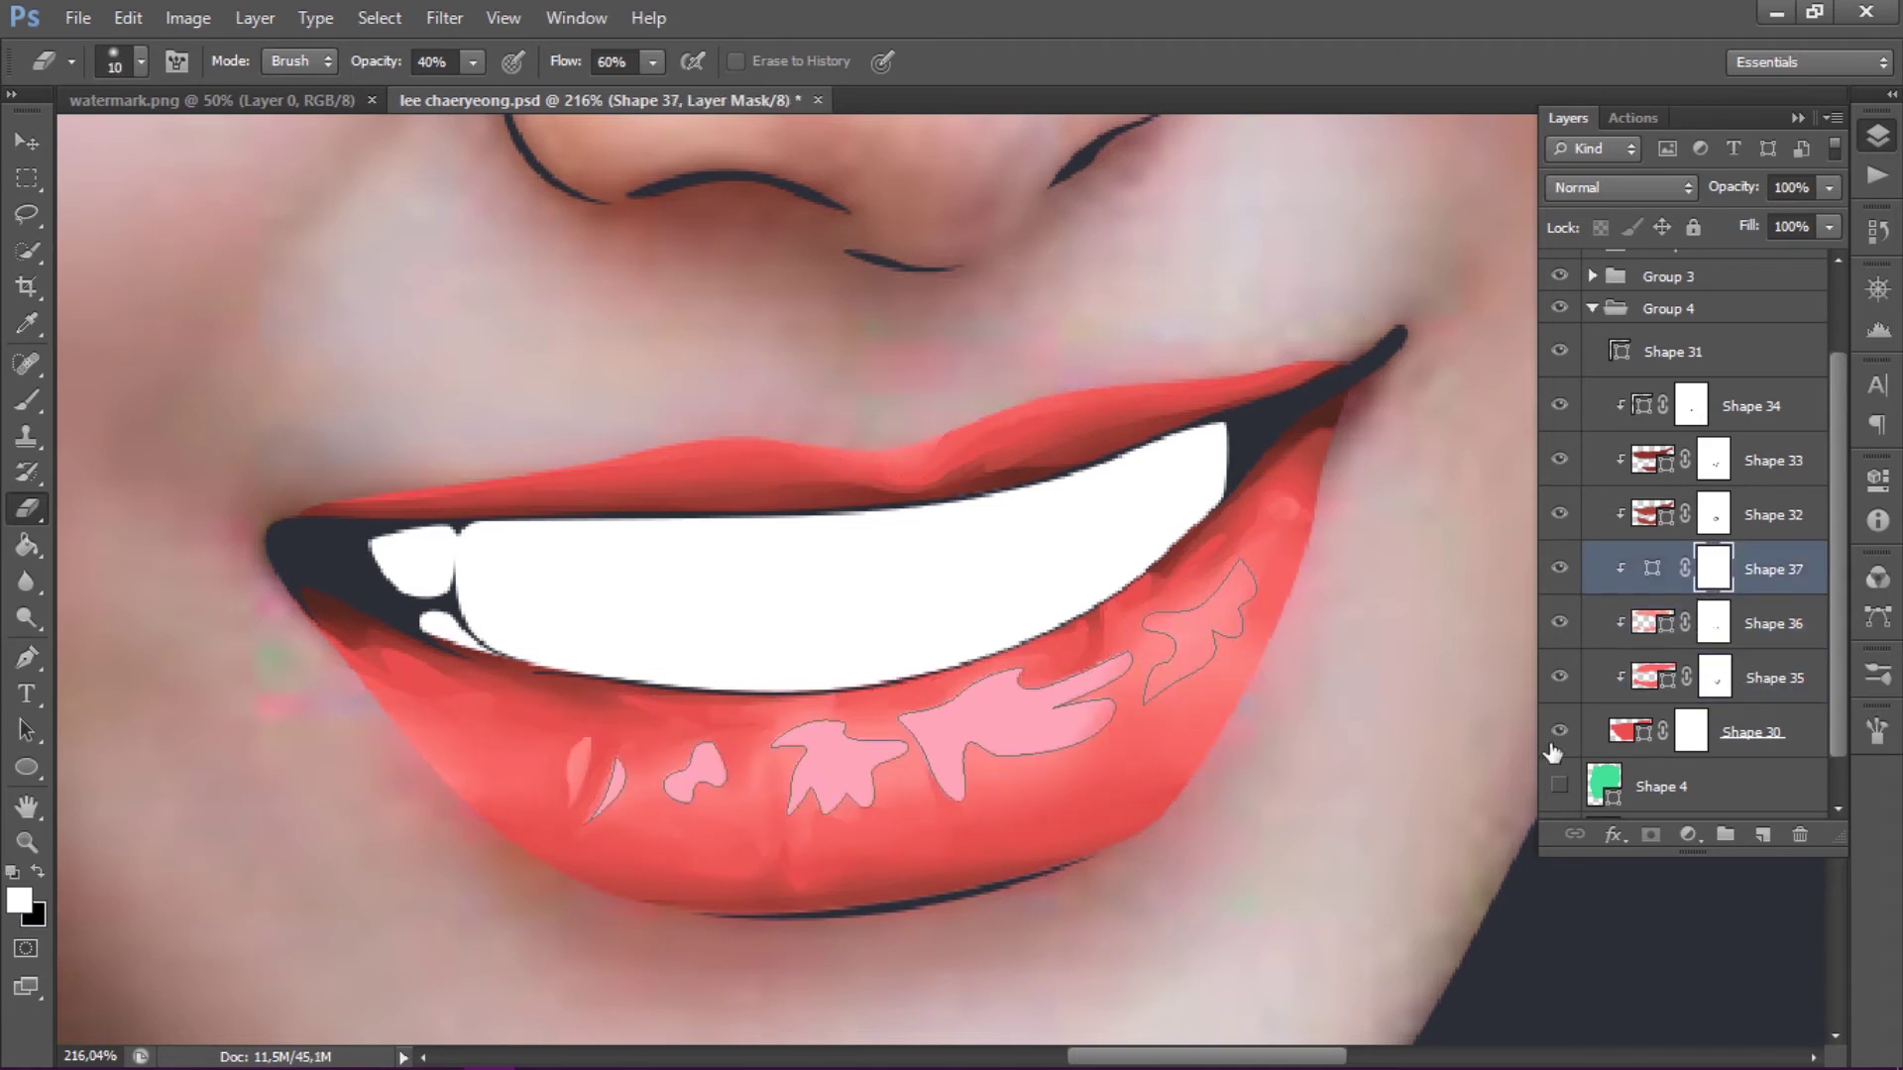
drag(1064, 679, 922, 693)
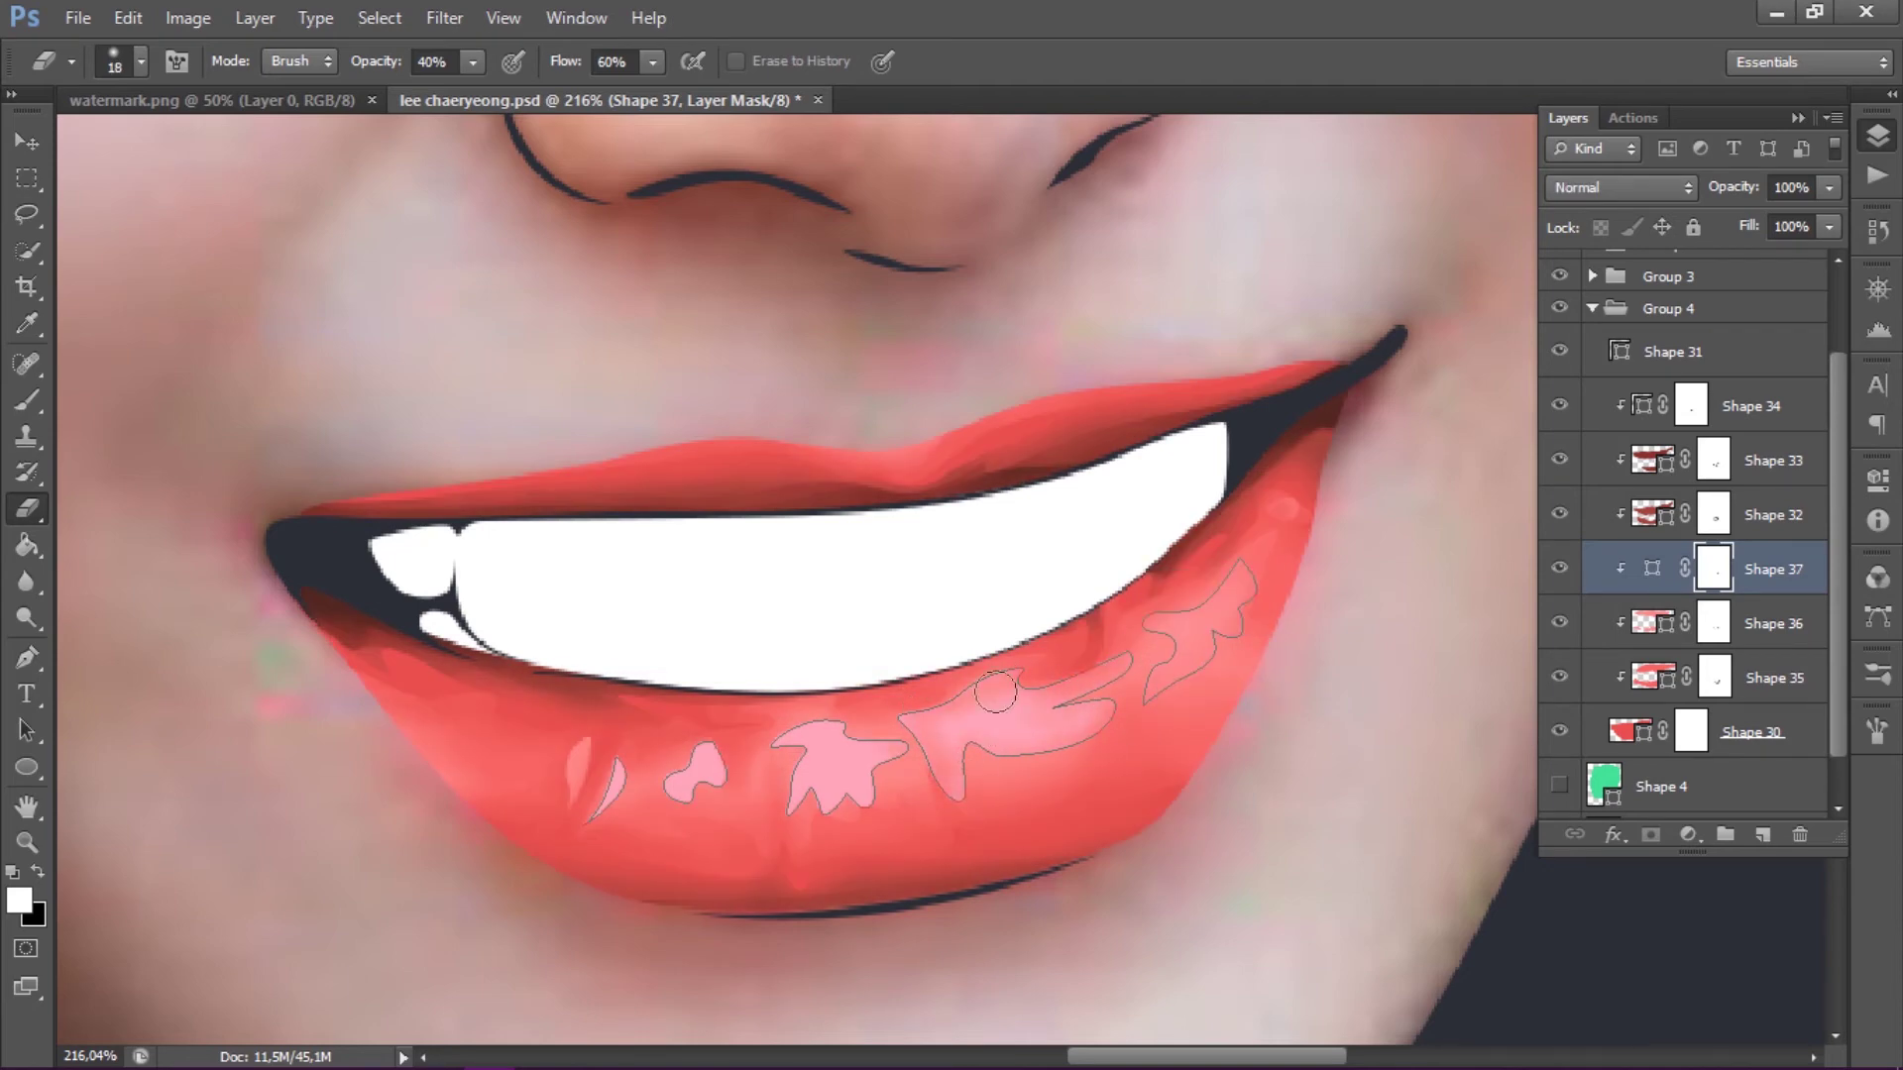
key(bracketright)
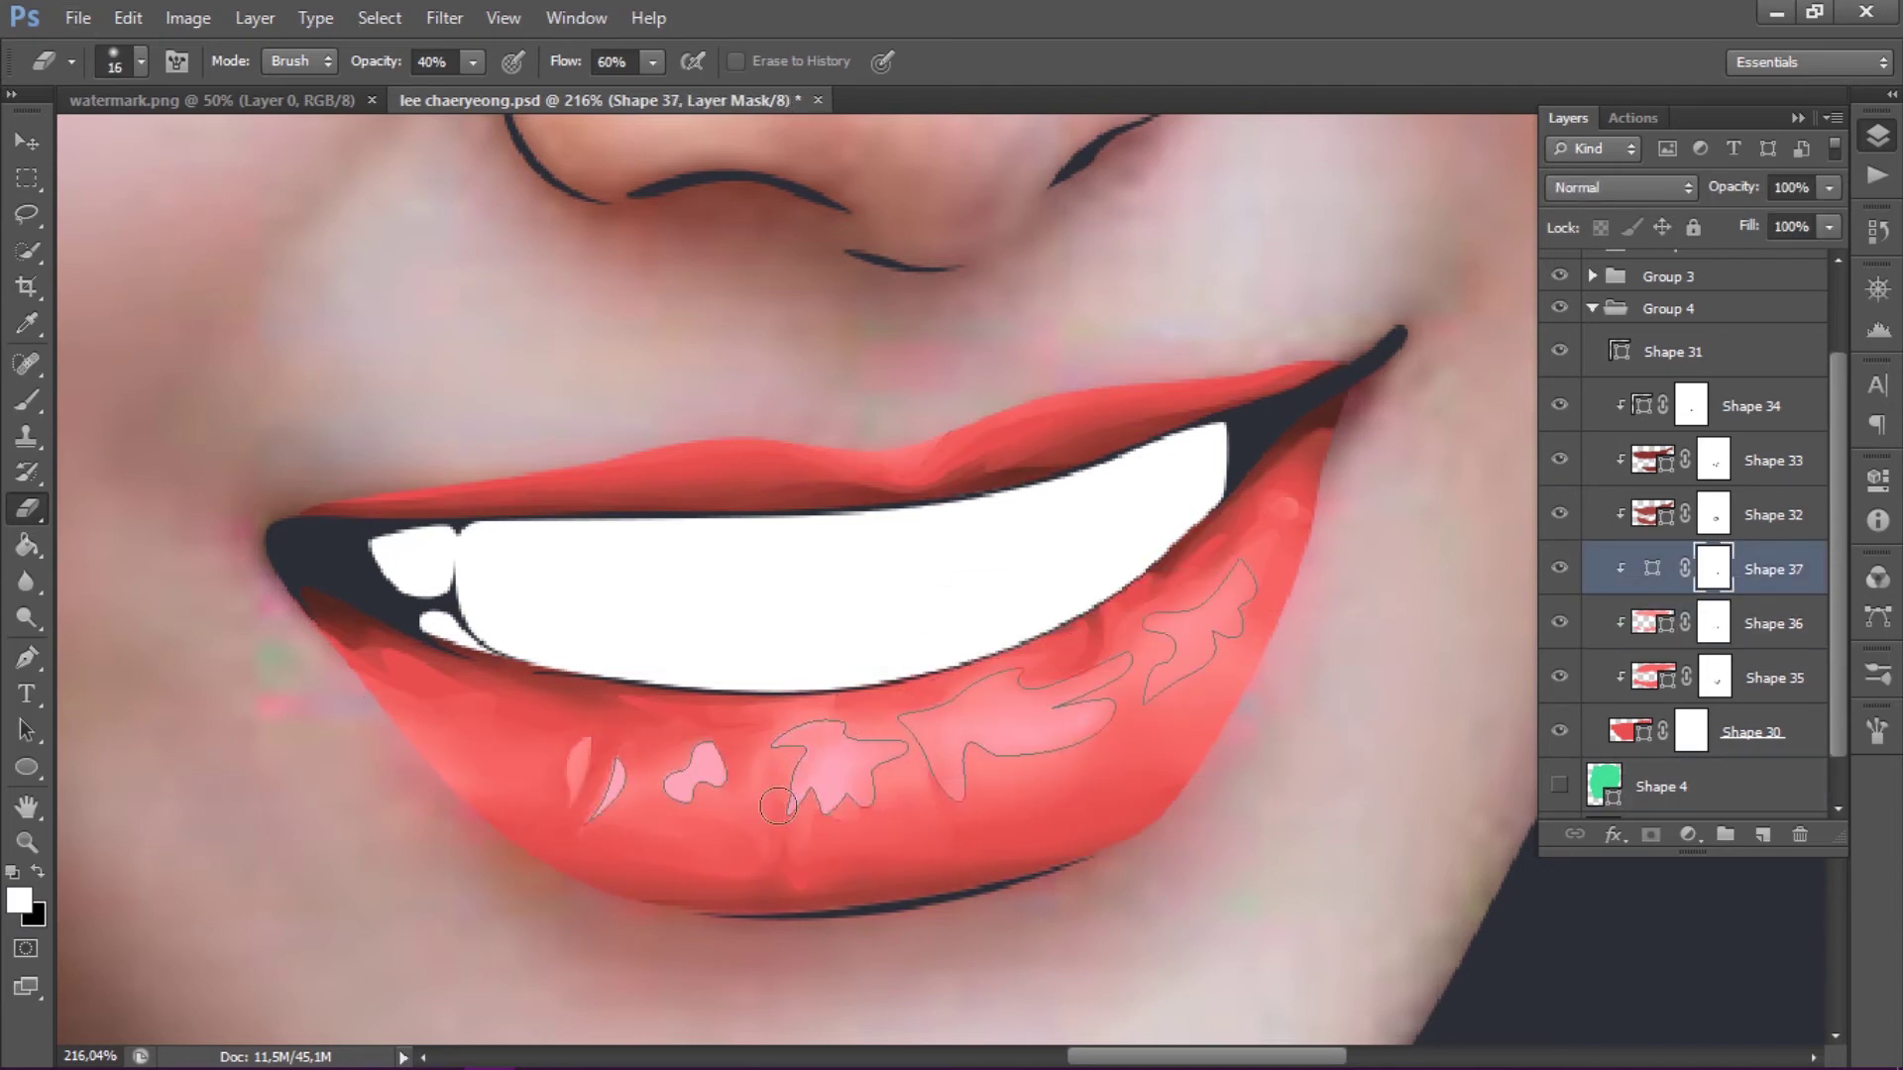
scroll(835, 804, down, 3)
scroll(1147, 781, up, 1)
scroll(1021, 718, up, 2)
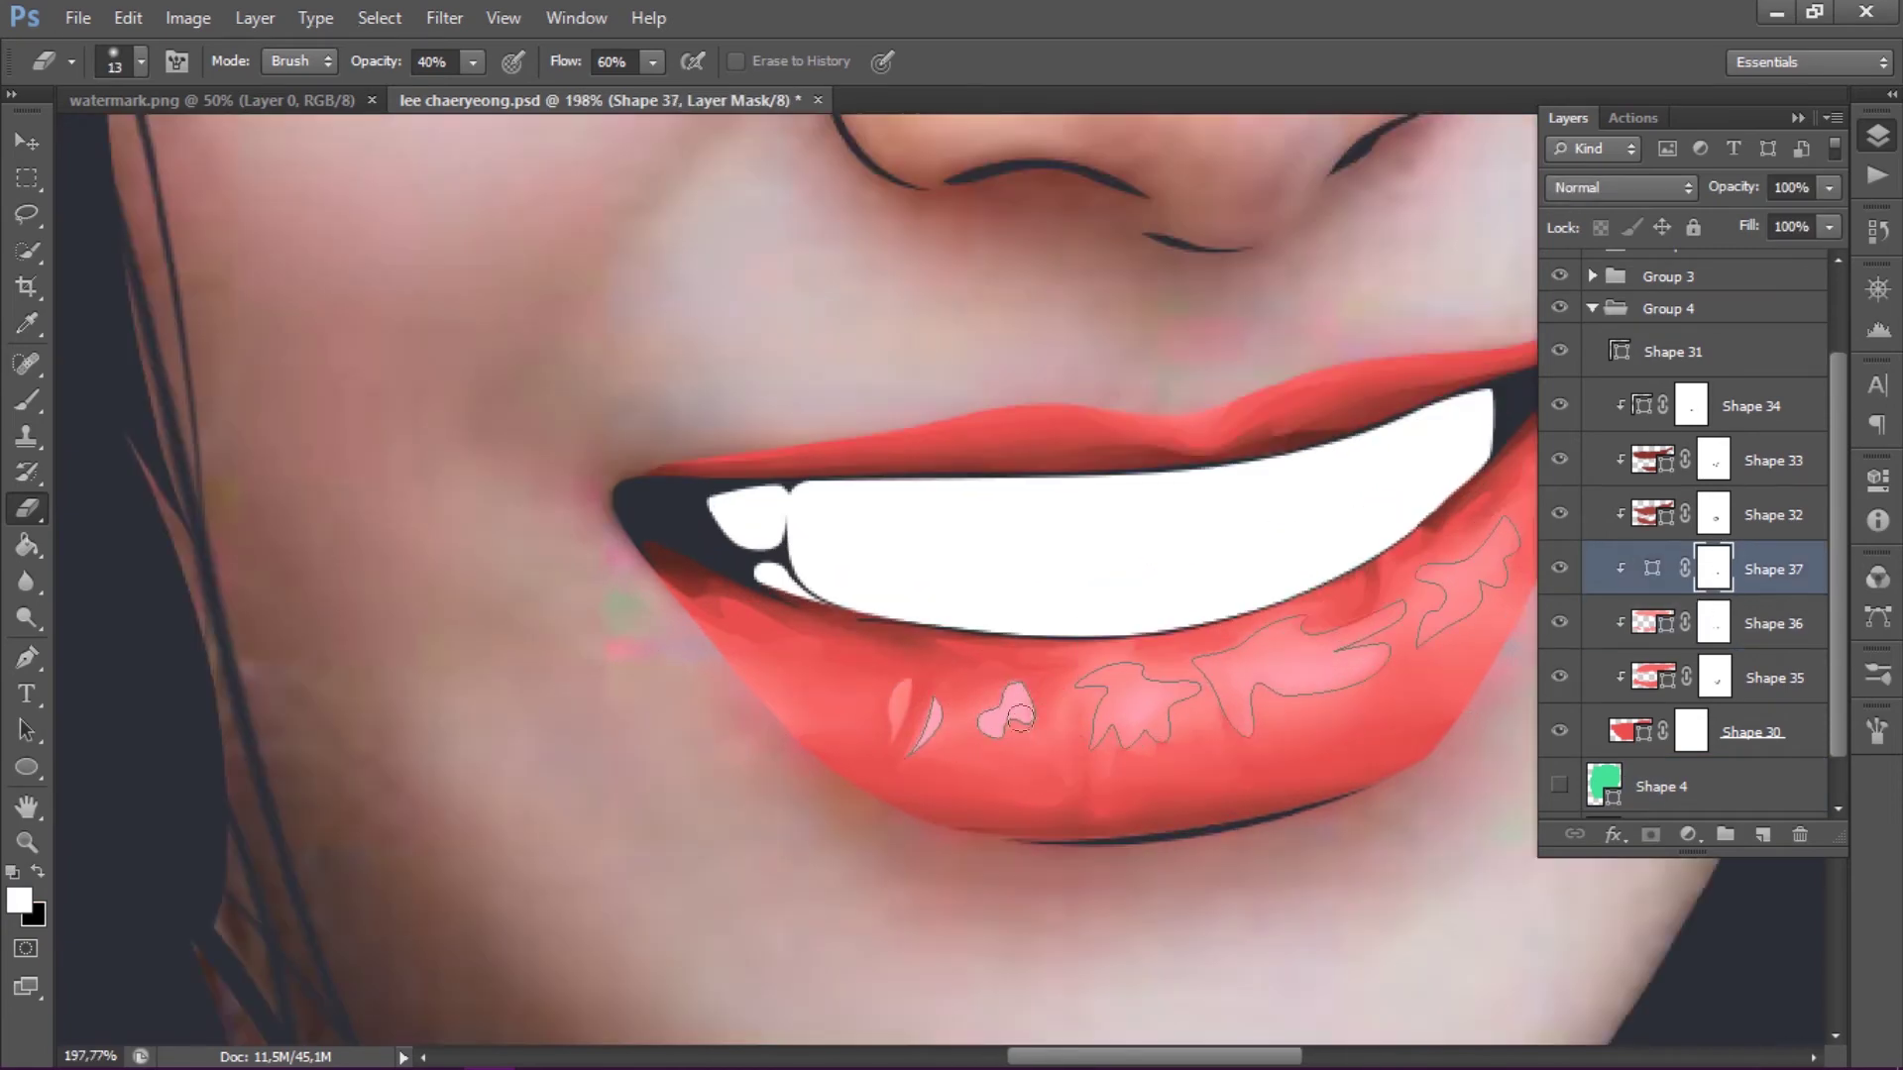
key(alt+bracketleft)
- Zoom in and start the Shape 38 highlight outline across the lower lip
scroll(1100, 543, down, 5)
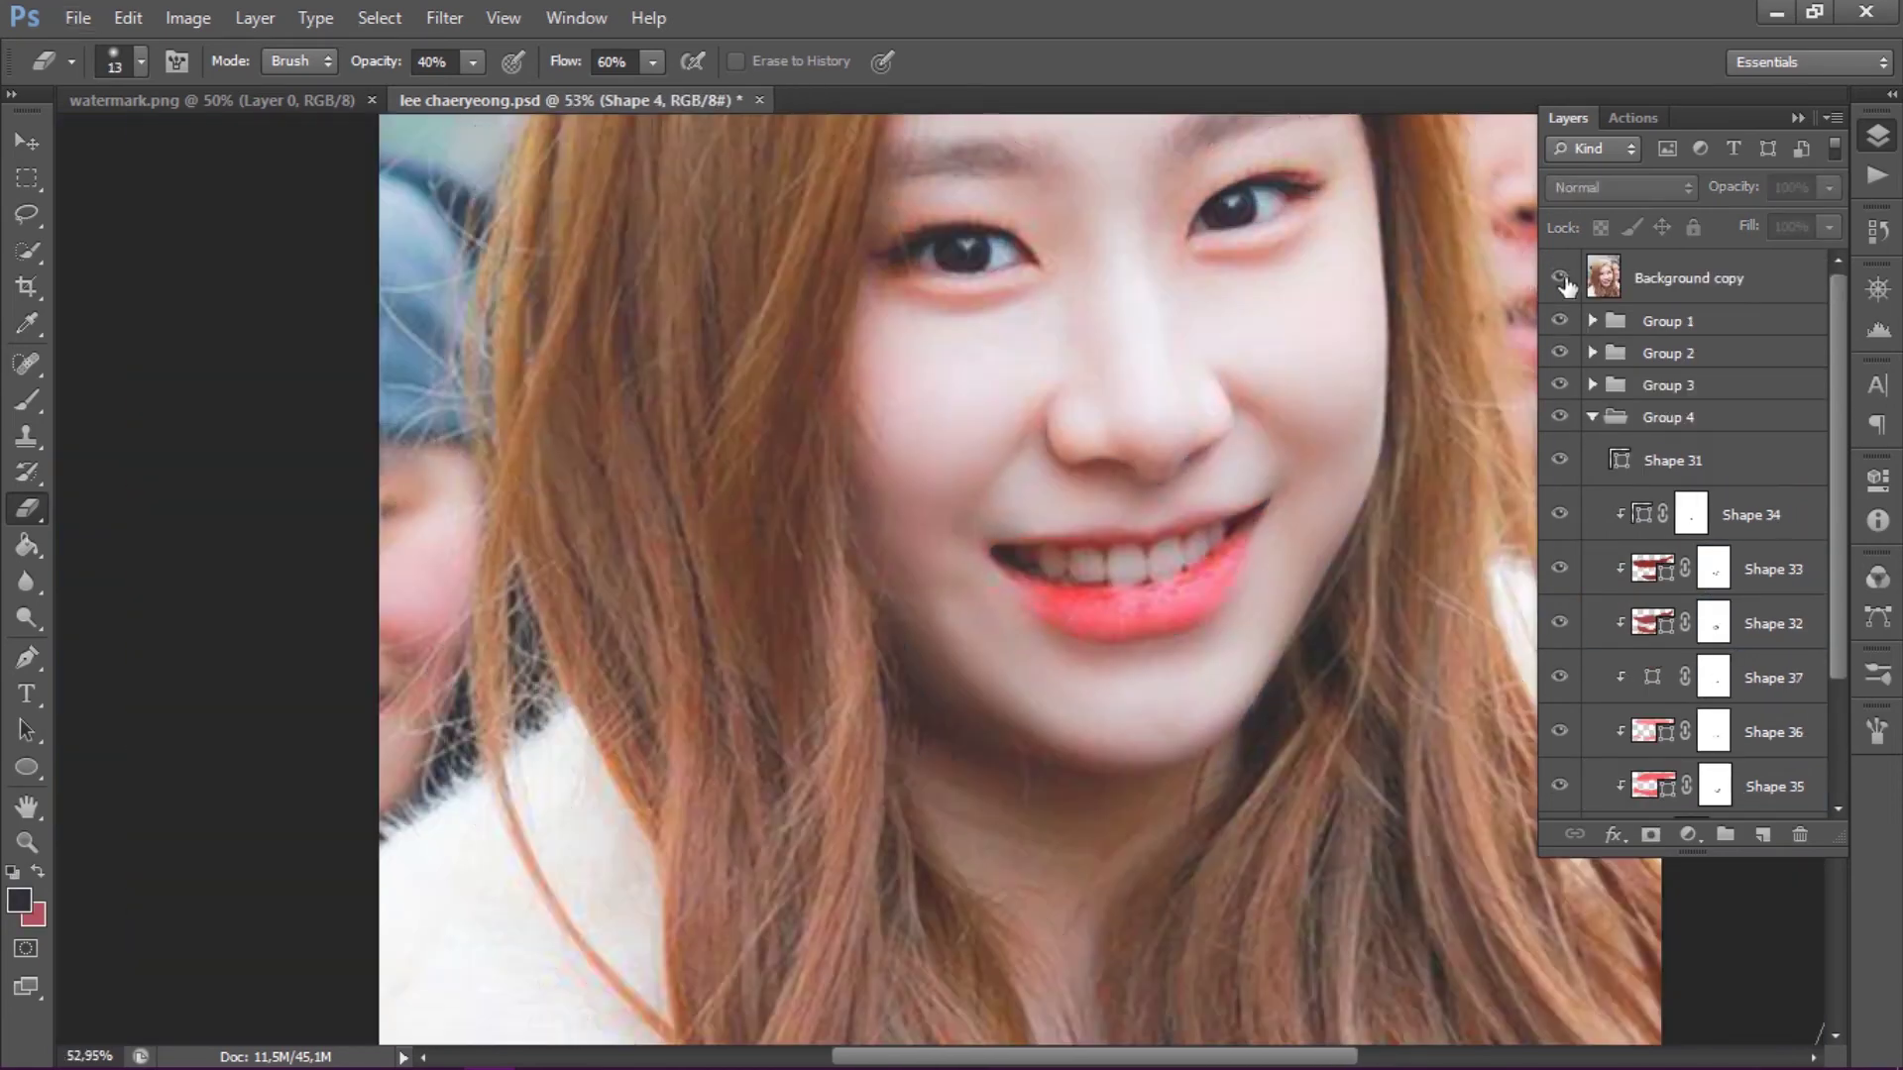
scroll(1100, 543, up, 4)
key(alt+bracketleft)
key(alt+bracketright)
key(alt+bracketright)
scroll(1163, 632, up, 2)
key(p)
scroll(1164, 637, up, 3)
click(932, 537)
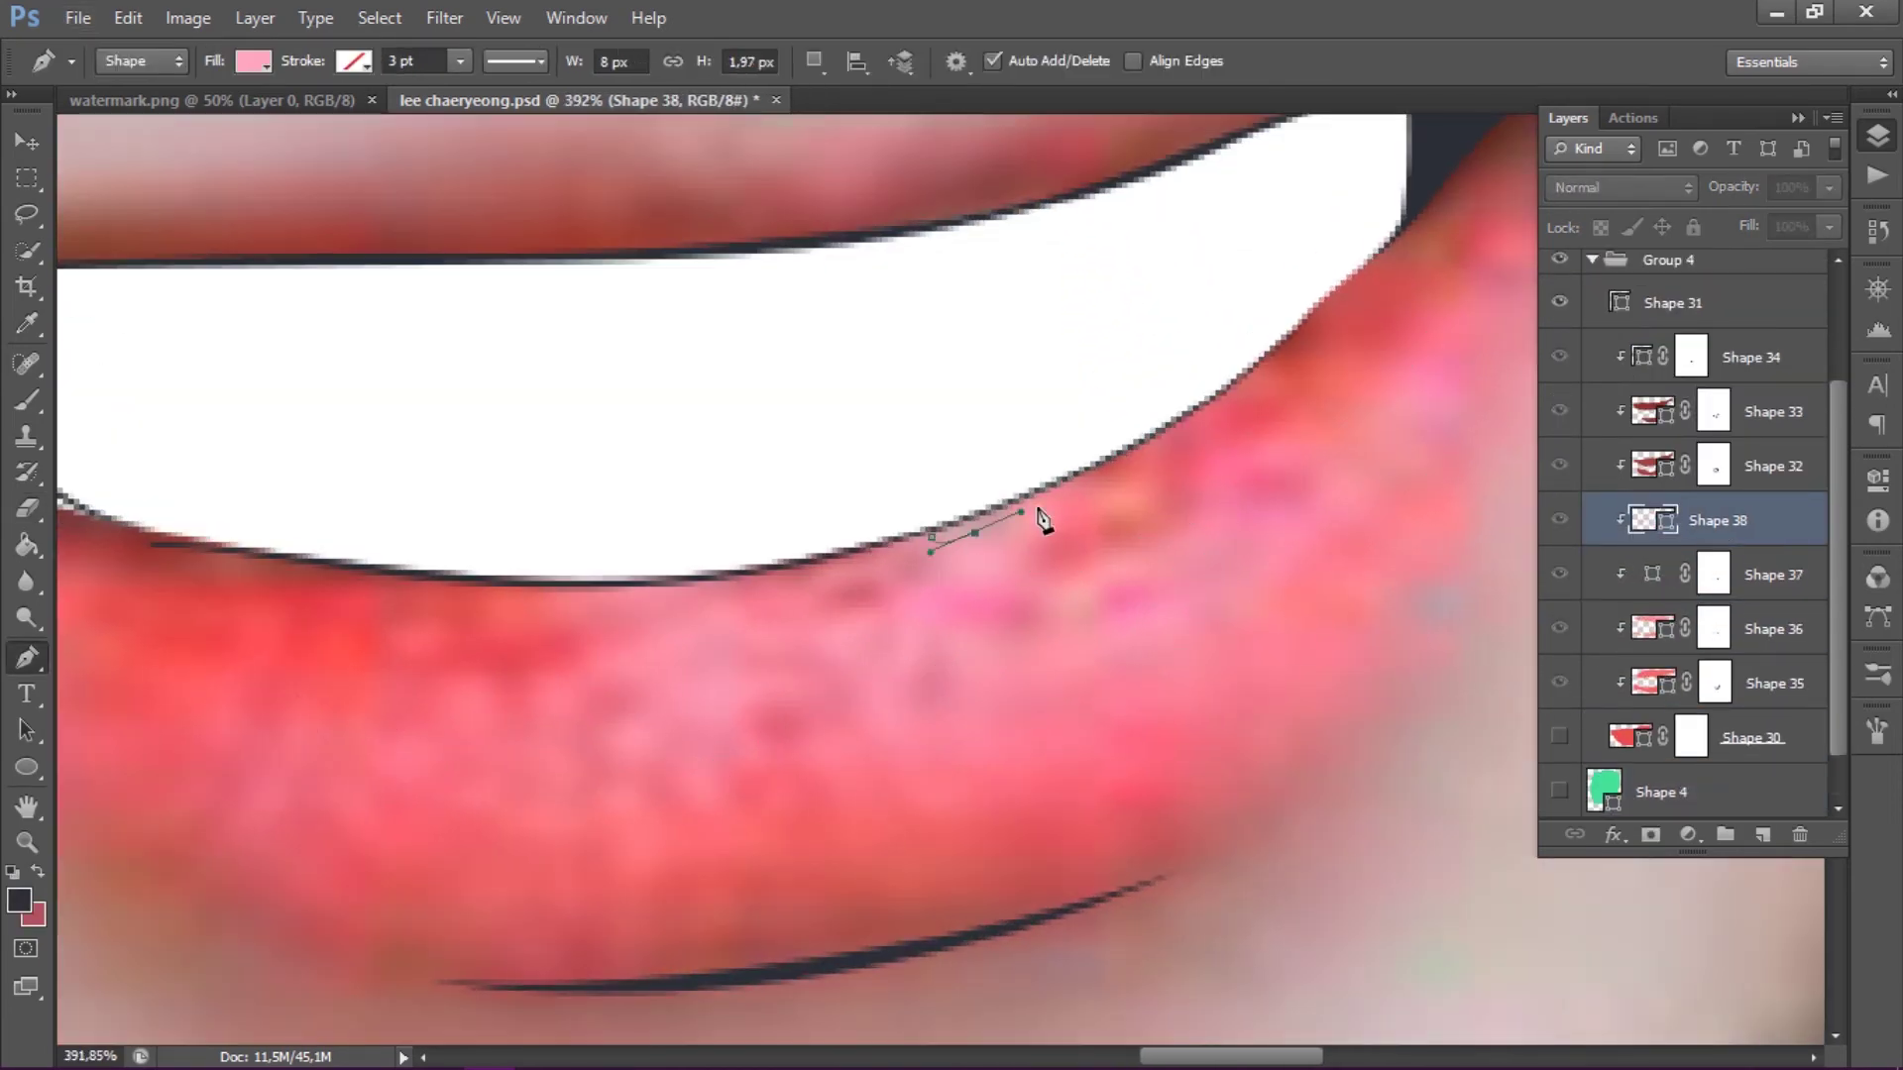
click(1176, 567)
click(1096, 670)
click(1035, 603)
- Close the first highlight loop and add a second small piece to Shape 38
click(898, 749)
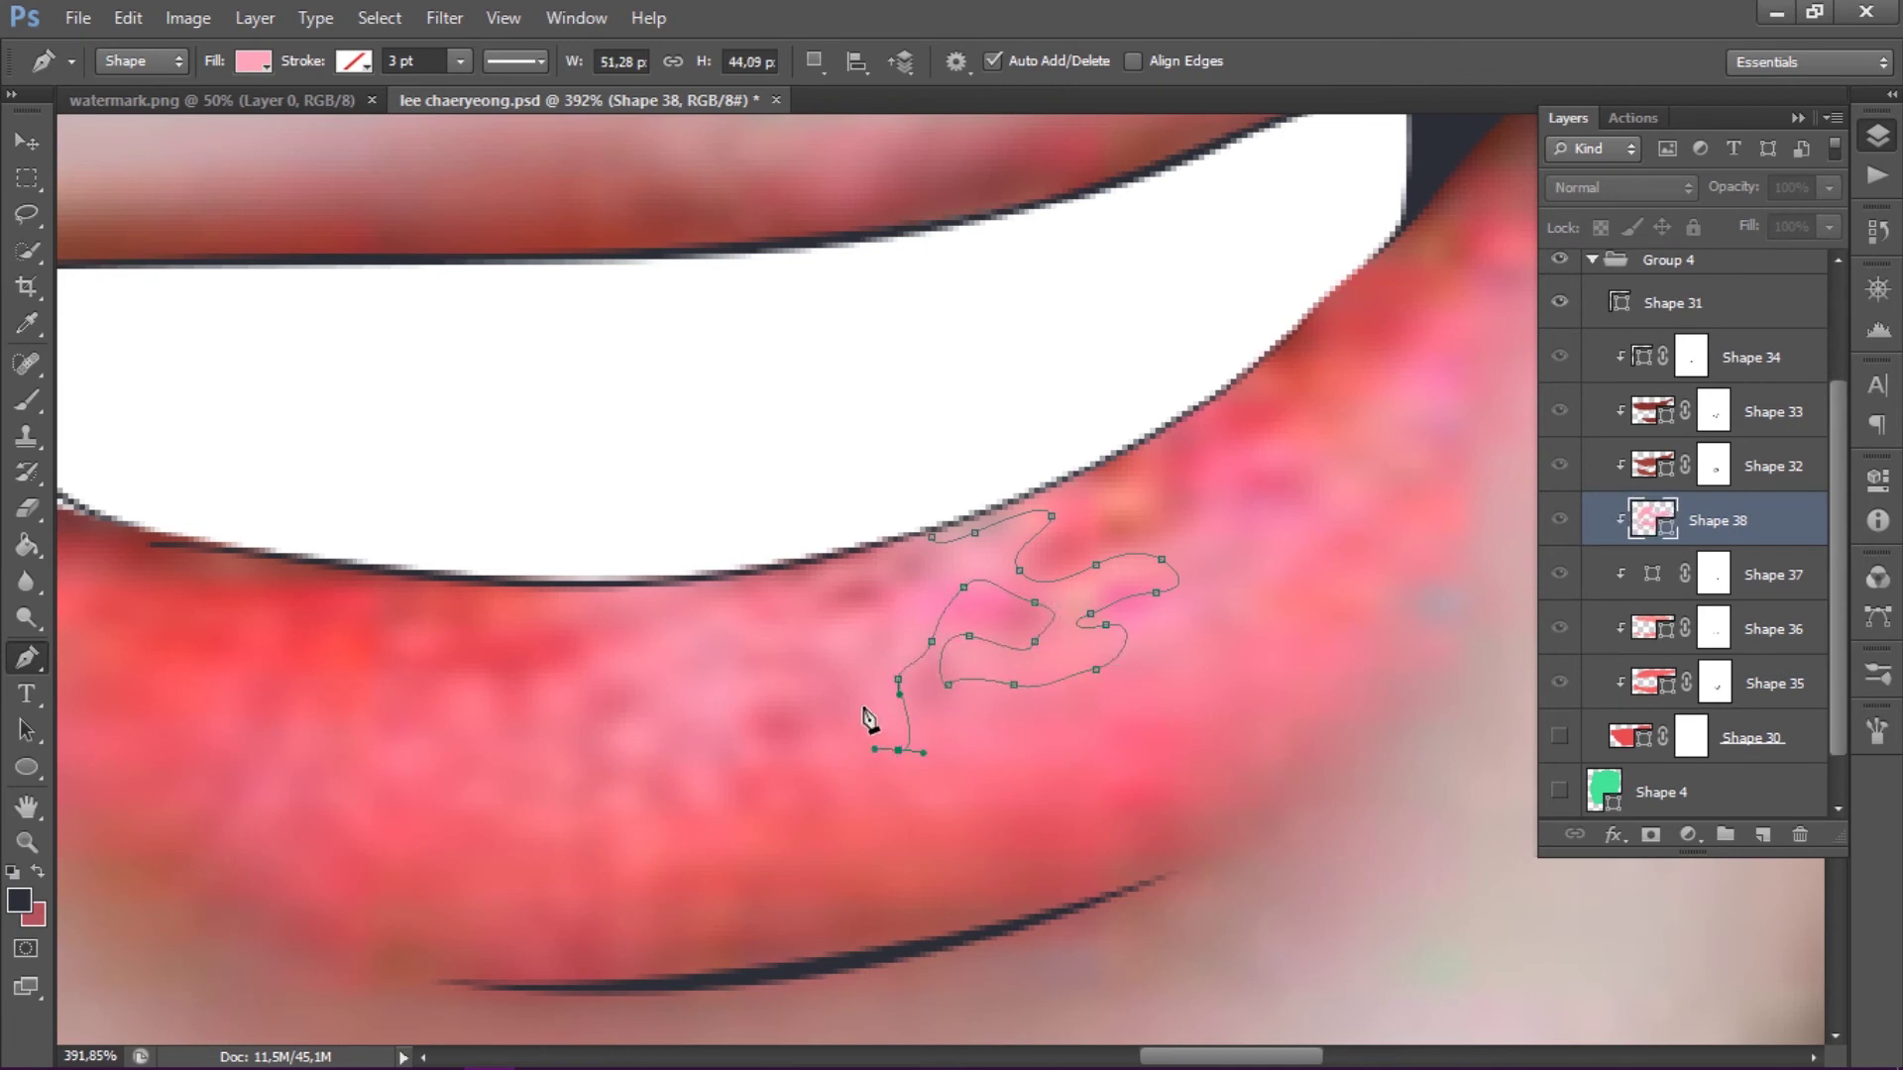
click(877, 647)
click(753, 652)
click(708, 630)
click(632, 670)
drag(609, 652, 573, 671)
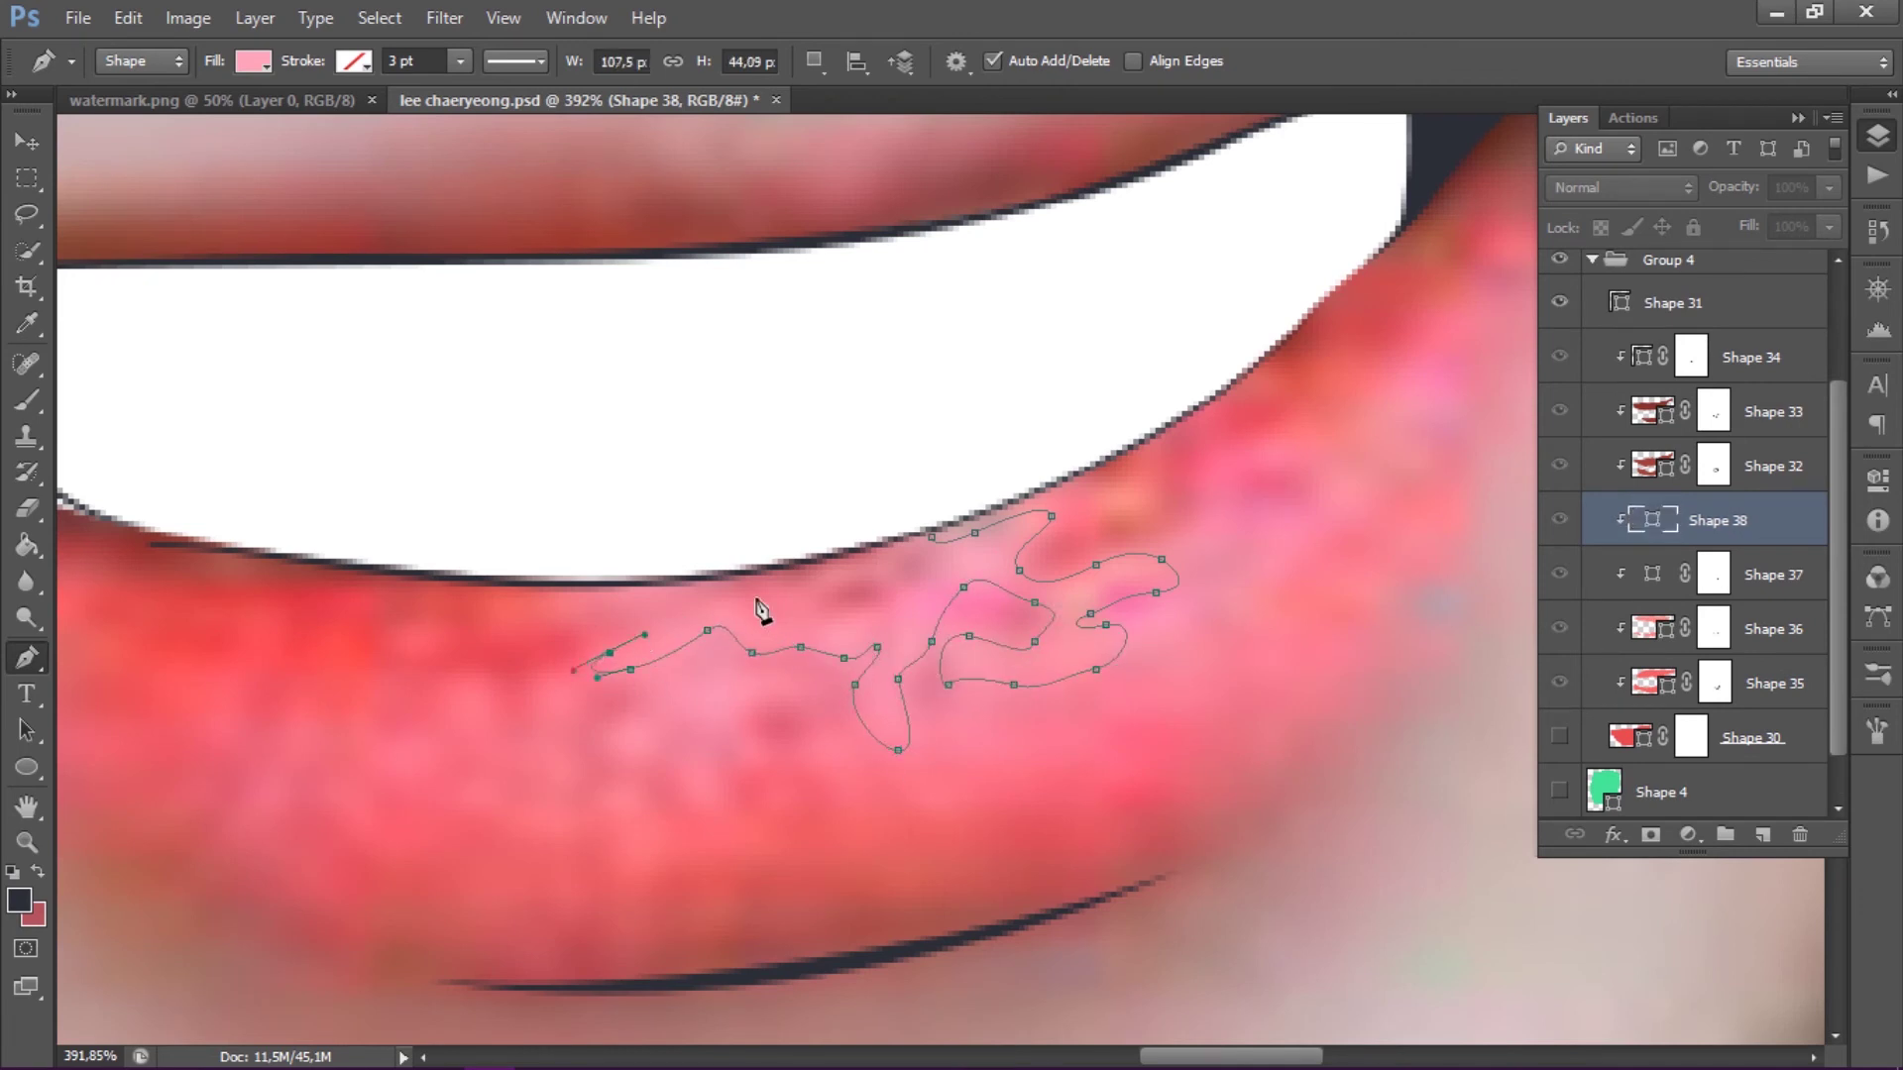
click(932, 536)
click(686, 701)
click(757, 680)
click(746, 723)
drag(722, 728, 709, 736)
- Give the Shape 38 highlight a pale pink fill
scroll(986, 671, down, 2)
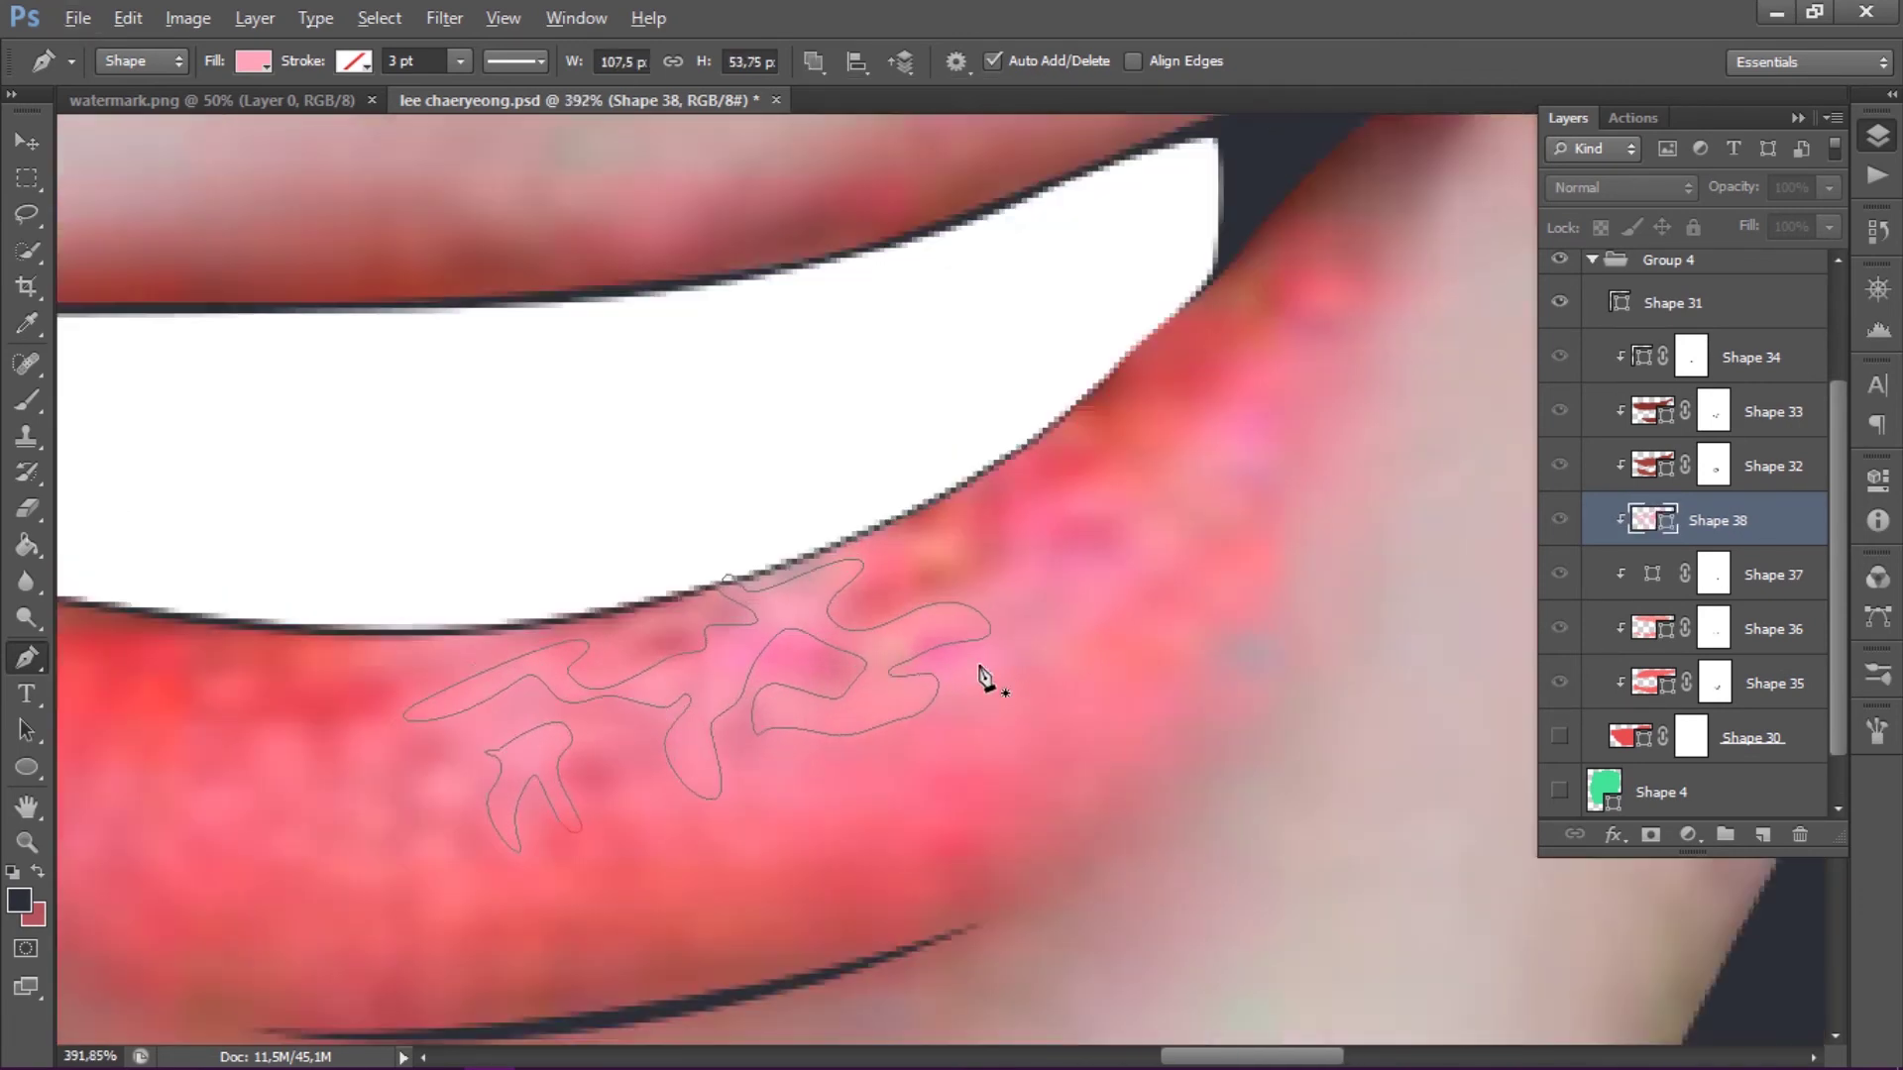
scroll(1019, 645, down, 1)
scroll(1019, 646, down, 1)
double_click(1649, 520)
key(Return)
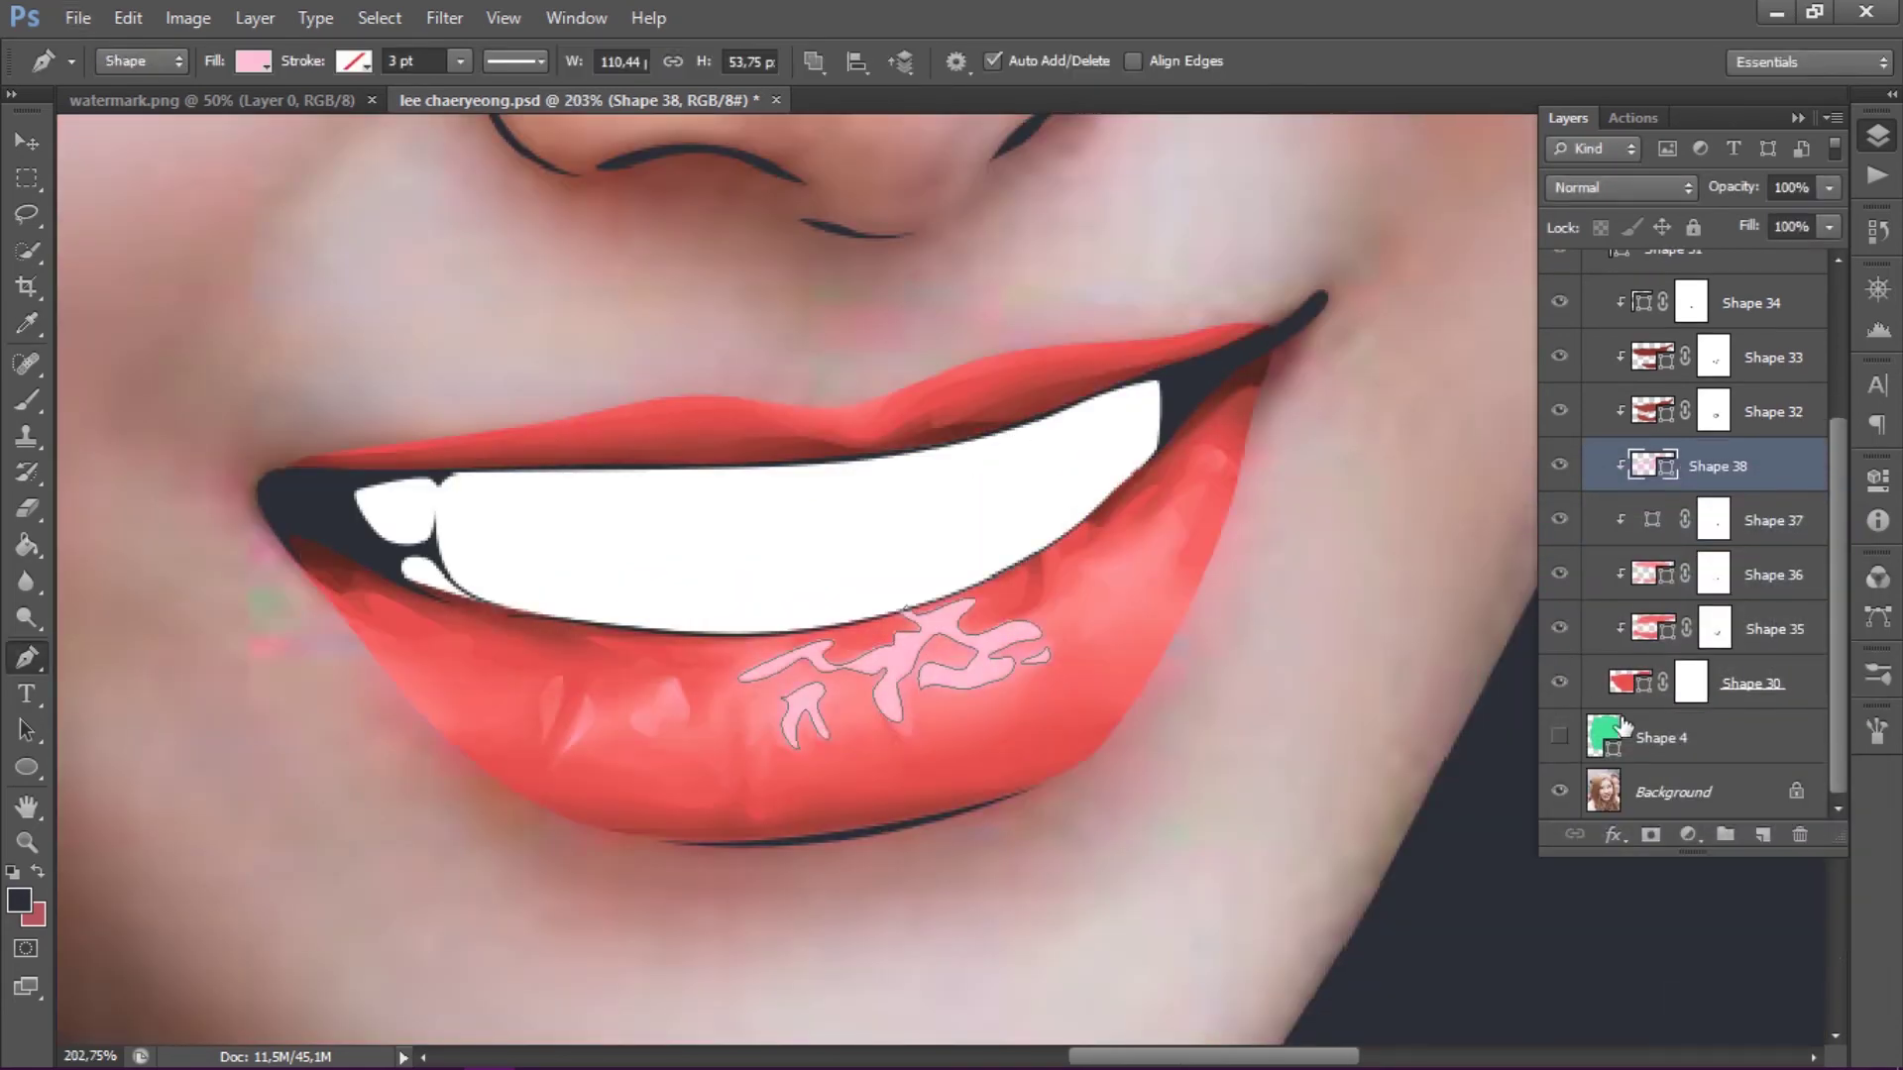
scroll(1020, 764, down, 3)
scroll(1020, 764, up, 3)
- Add a layer mask to Shape 38 and ready a smaller eraser
key(Return)
click(1650, 835)
key(e)
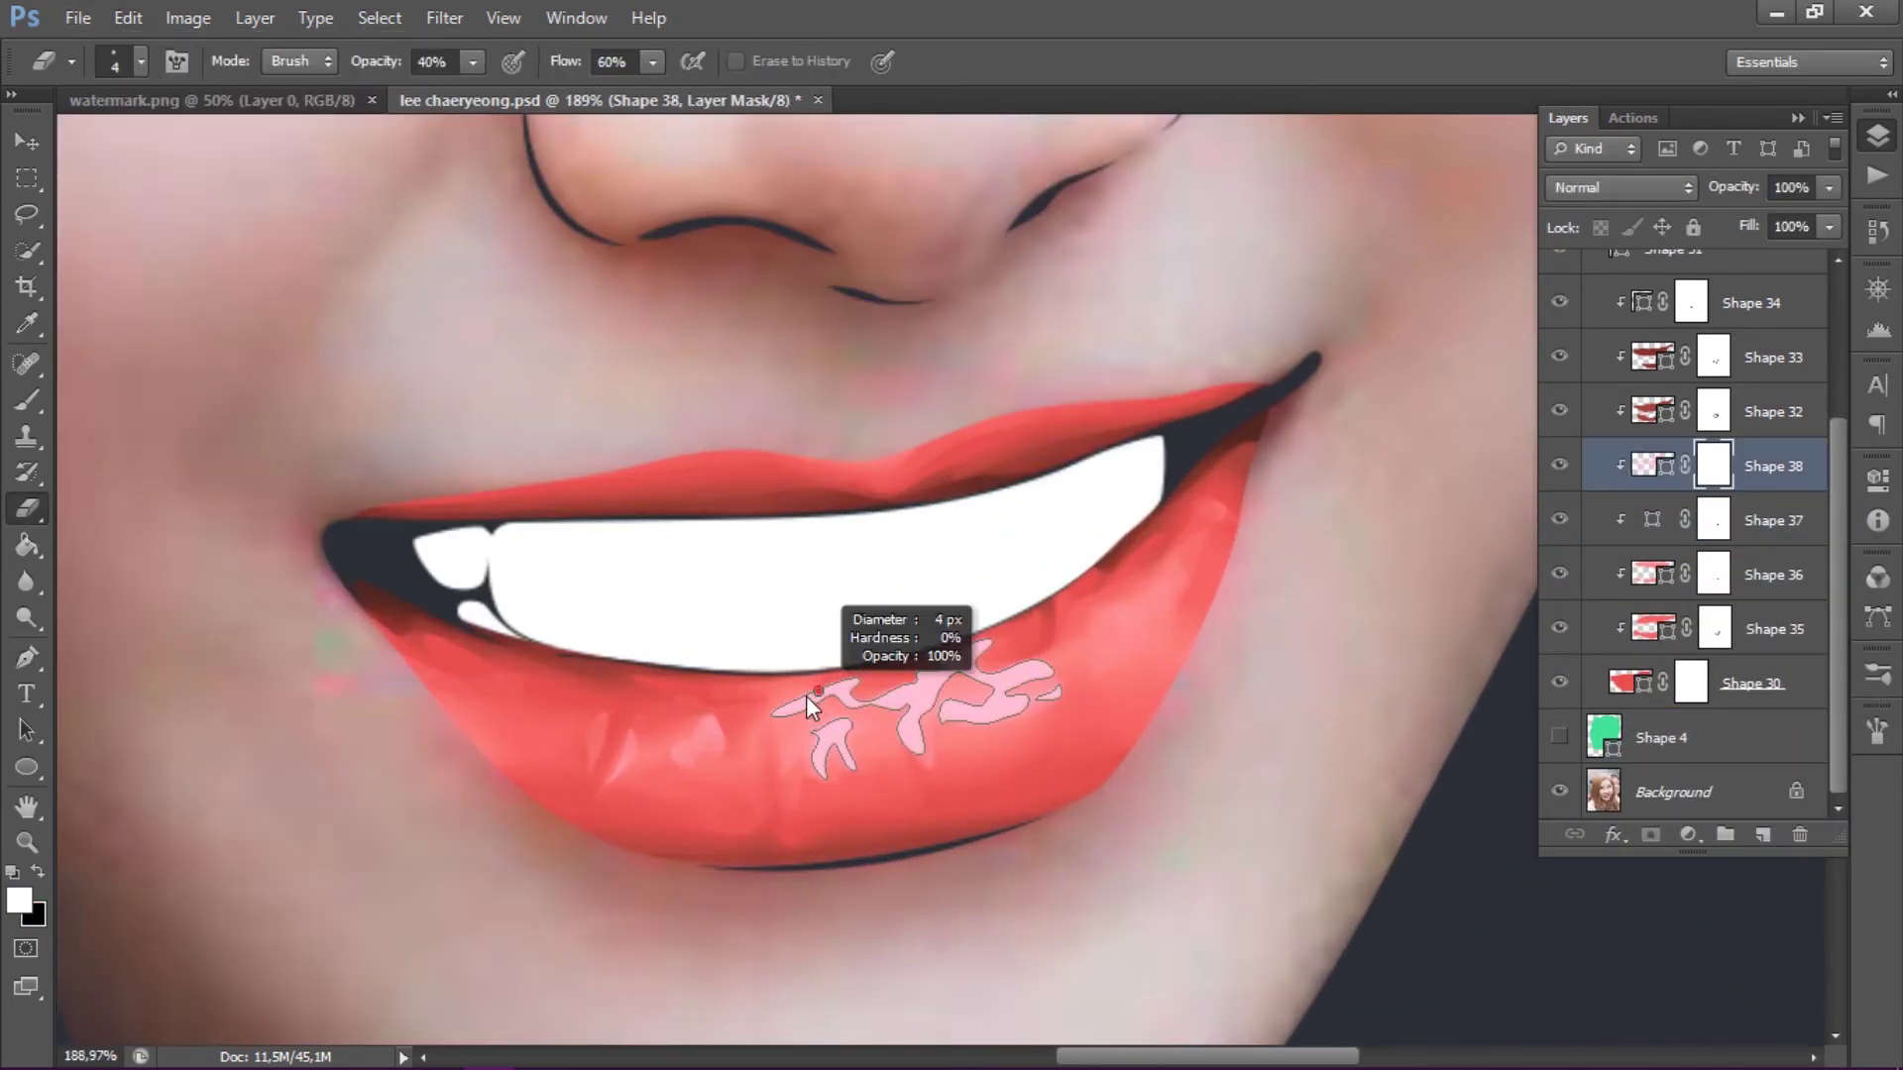
key(bracketleft)
key(bracketleft)
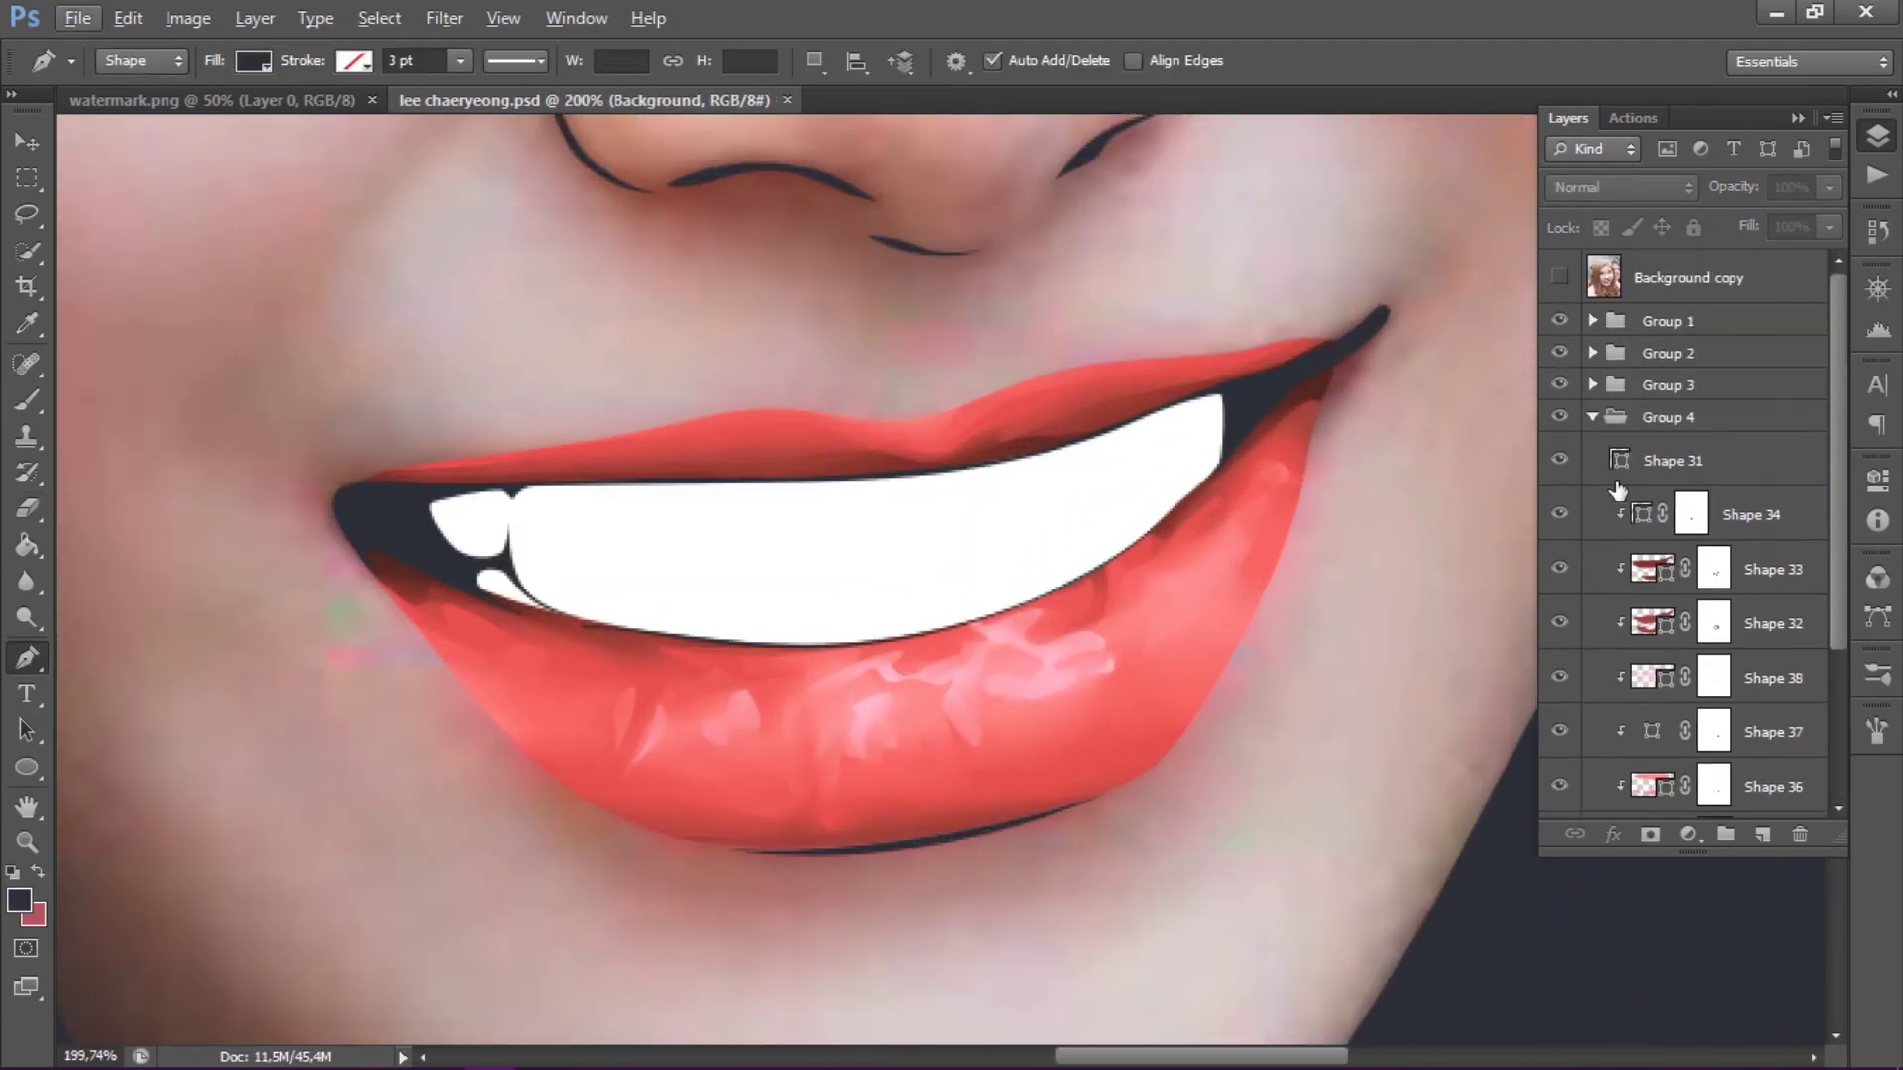
- Select the Shape 31 teeth layer, hide its white fill, and set a grey fill
click(1625, 466)
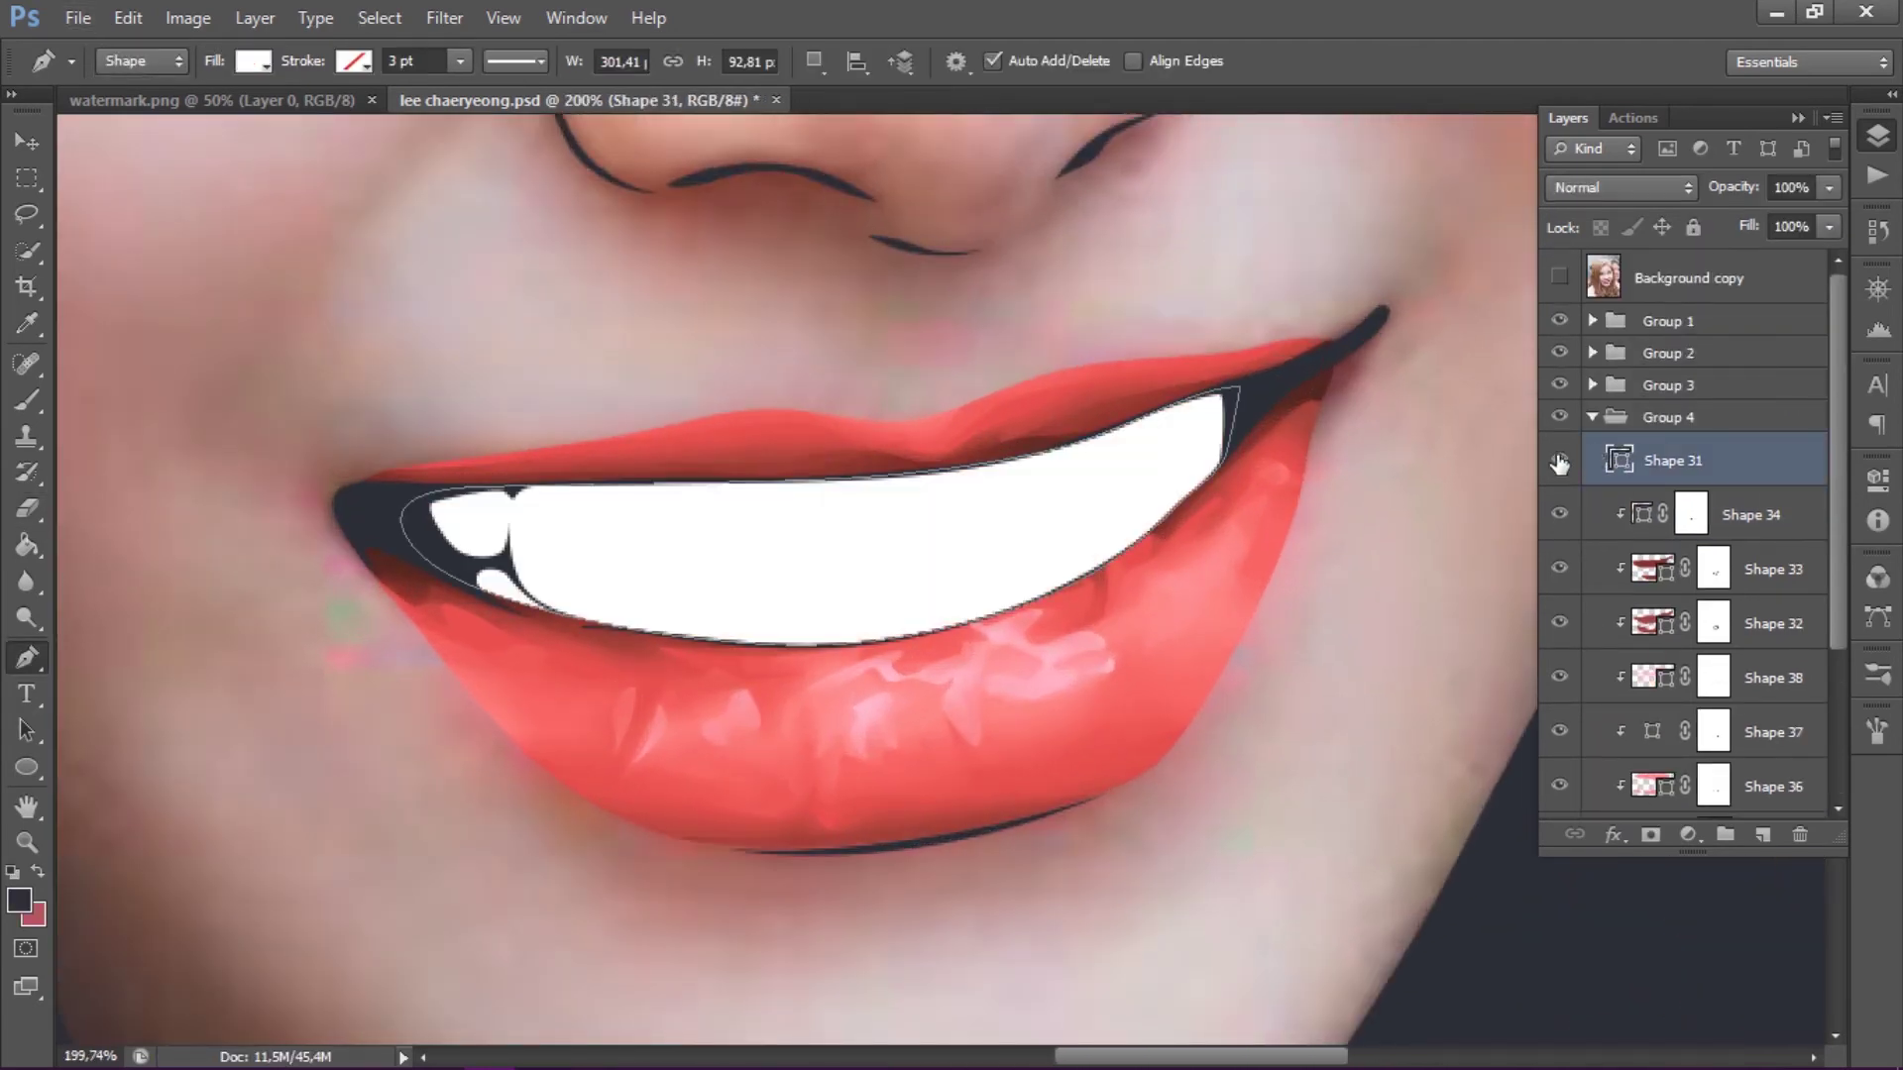
click(1559, 460)
double_click(1621, 462)
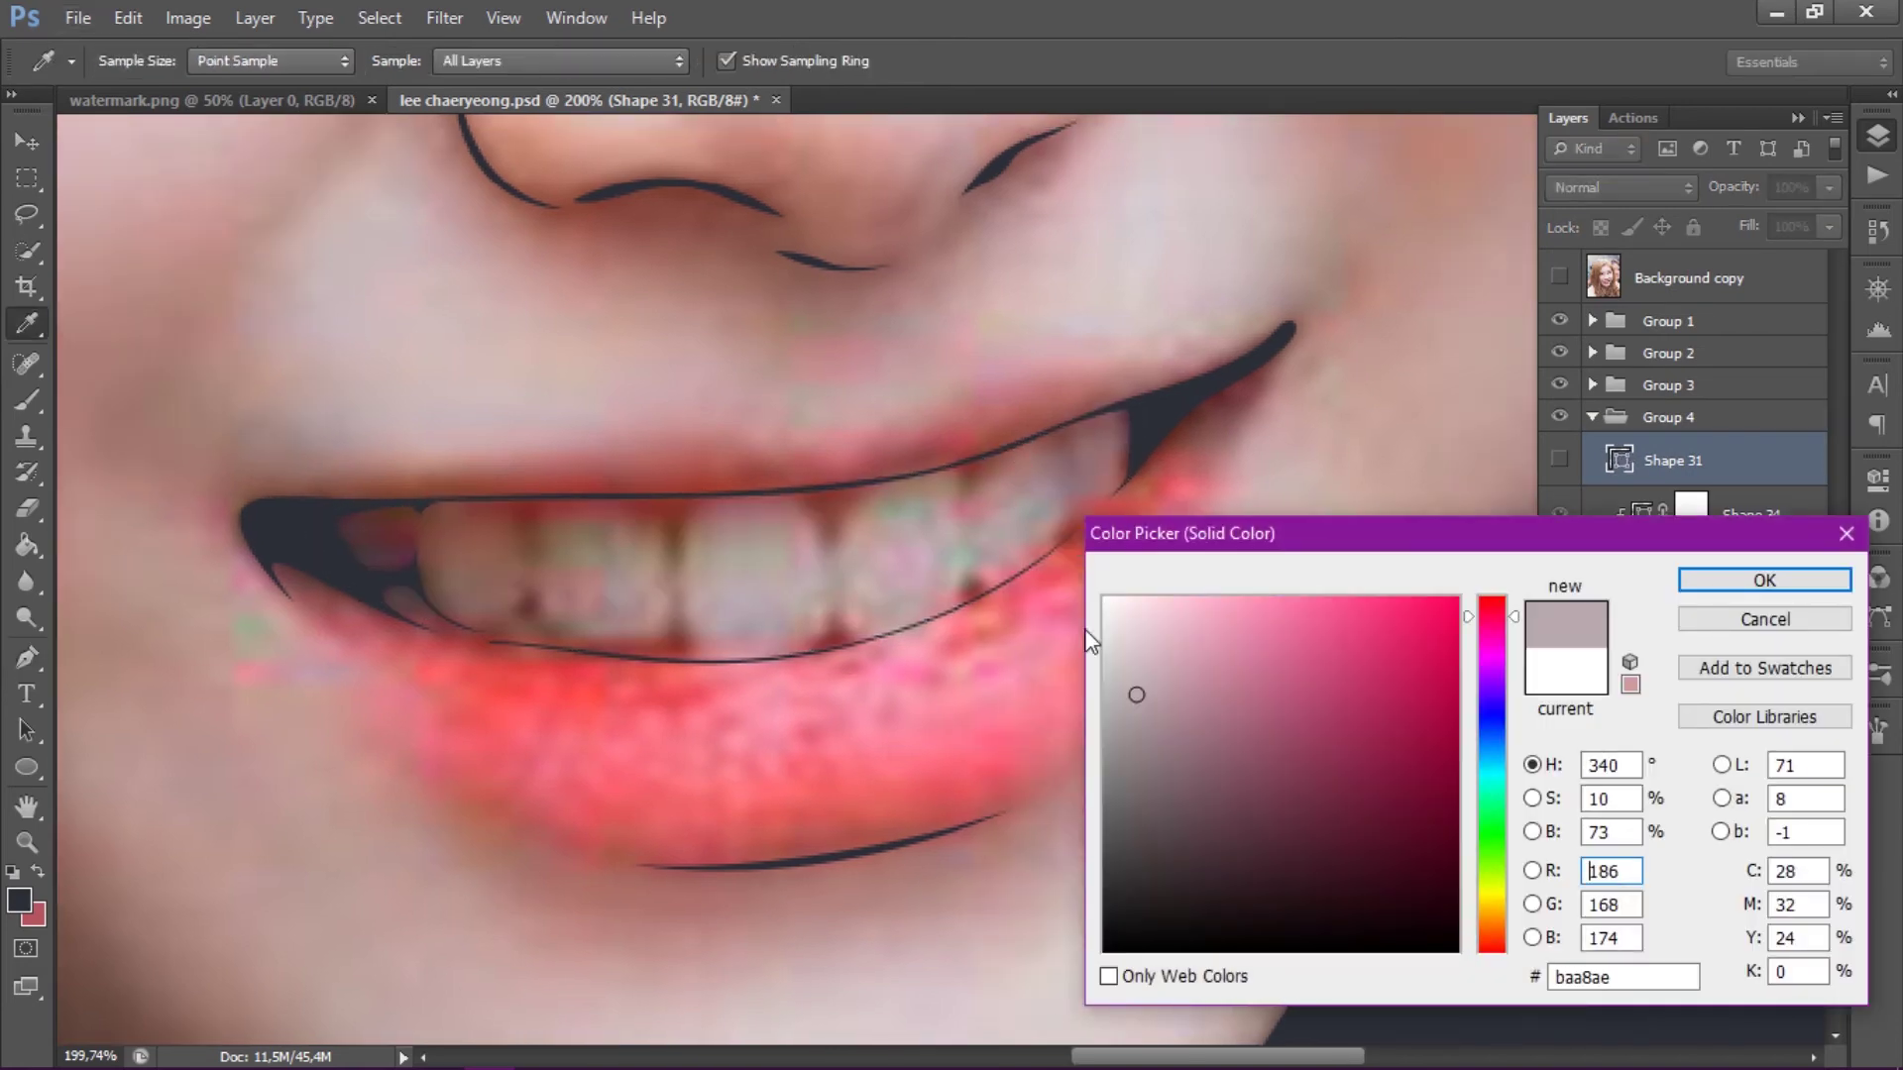
key(Return)
scroll(624, 557, down, 2)
scroll(673, 721, down, 1)
scroll(673, 721, up, 5)
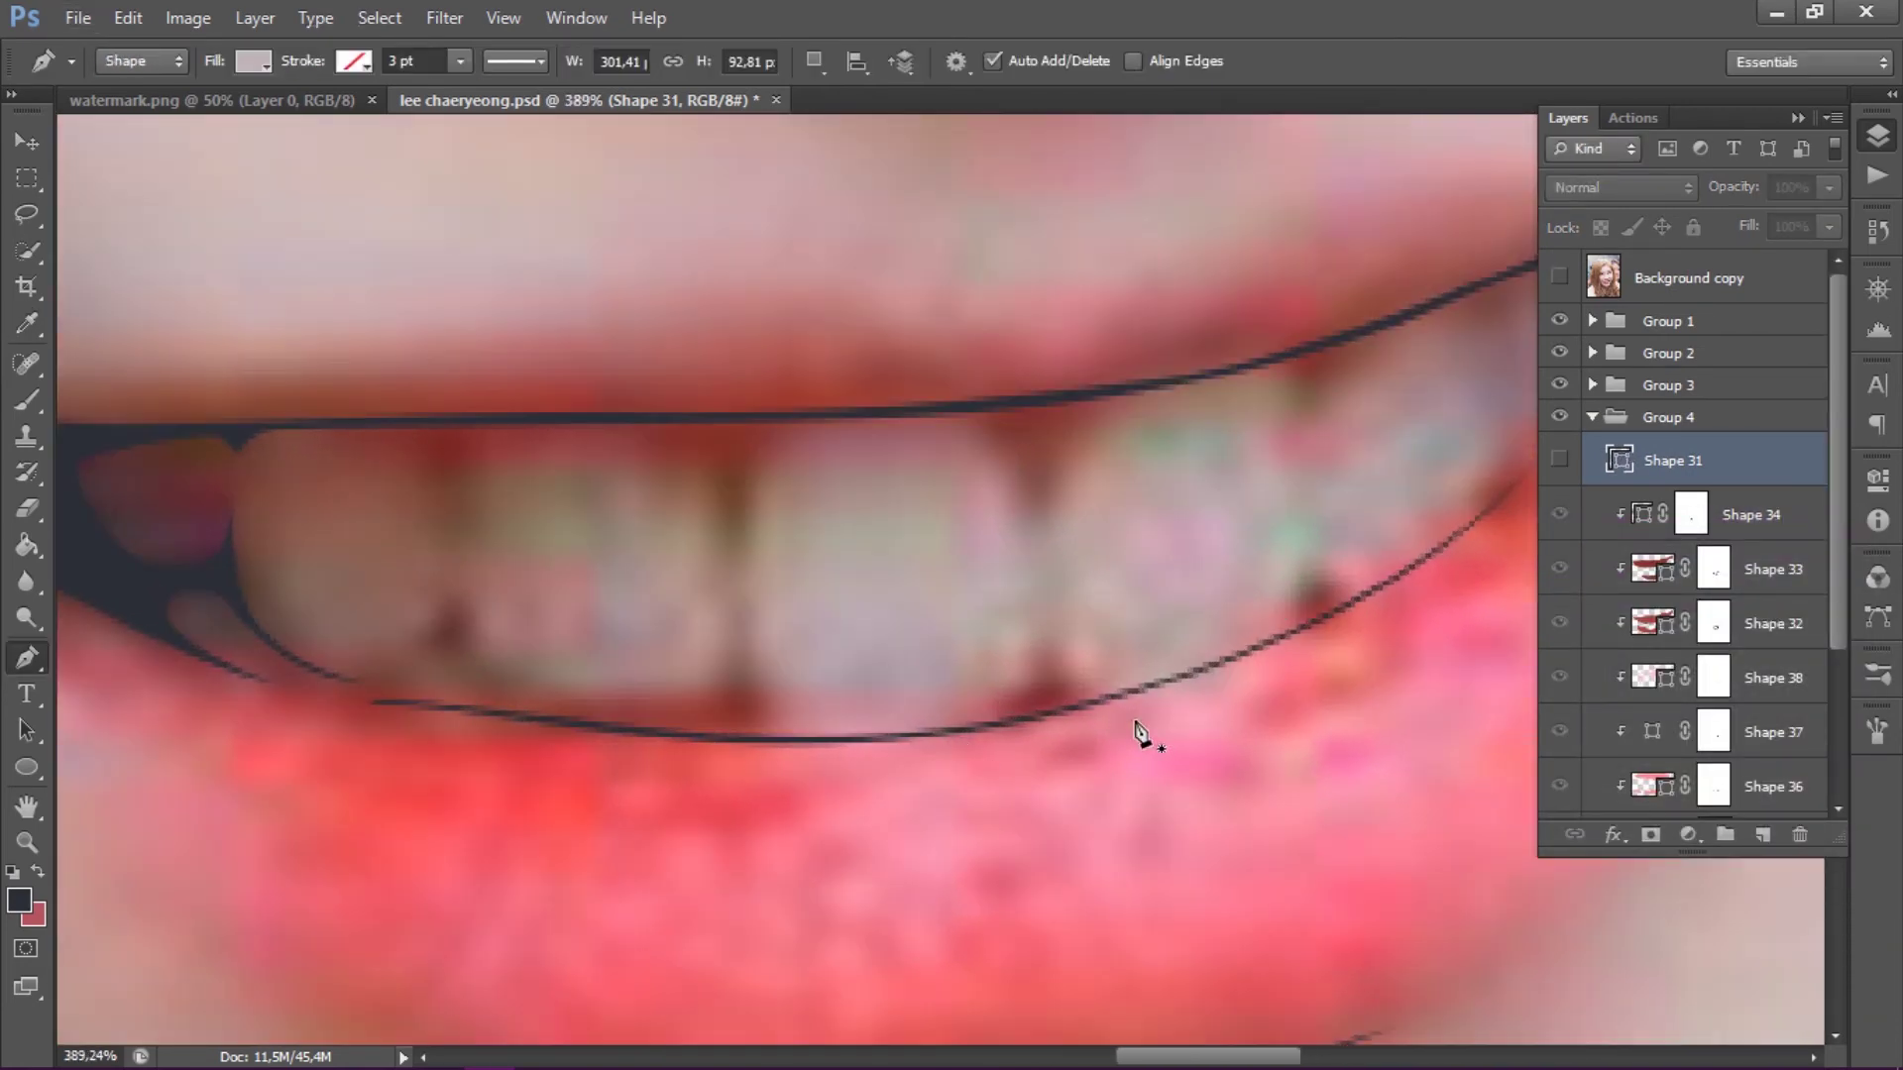
- Trace a grey shading outline across the teeth with the Pen tool
click(1165, 716)
click(1144, 656)
click(1182, 620)
click(1084, 656)
click(1097, 480)
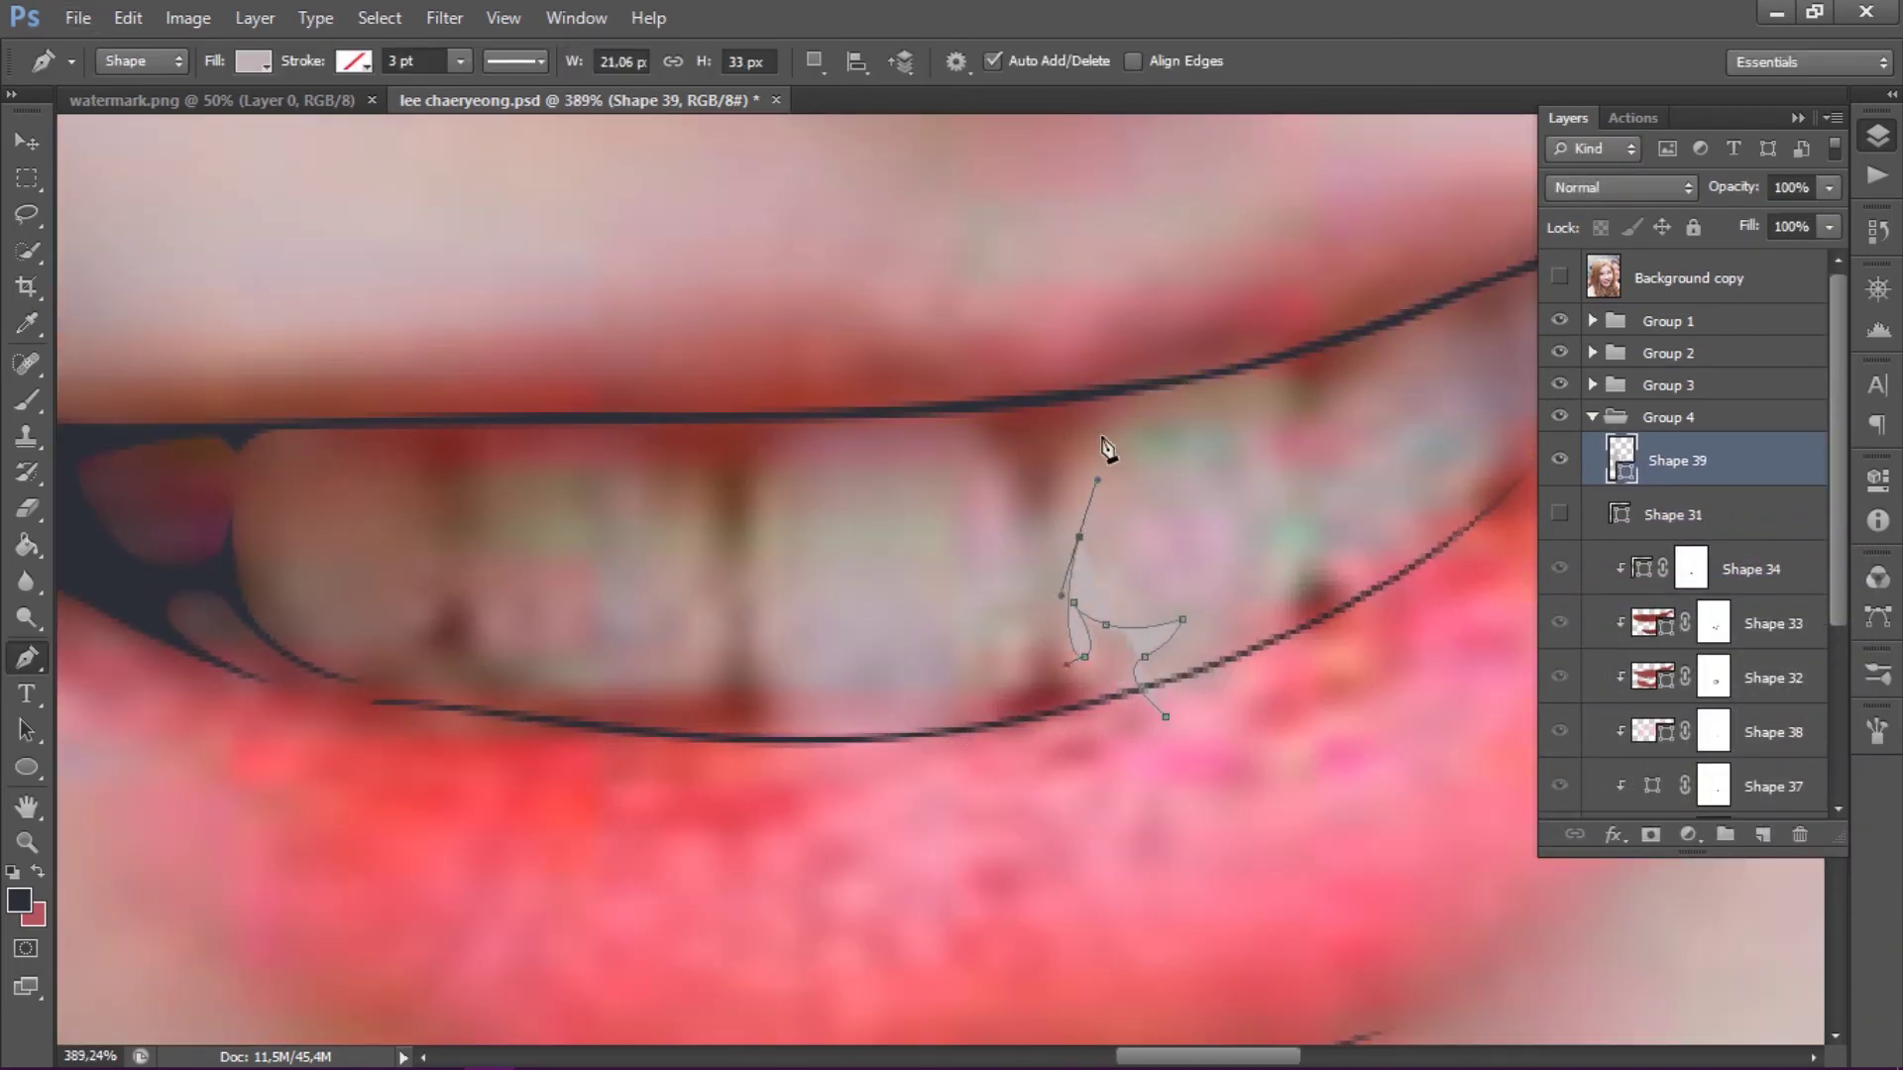
click(1257, 565)
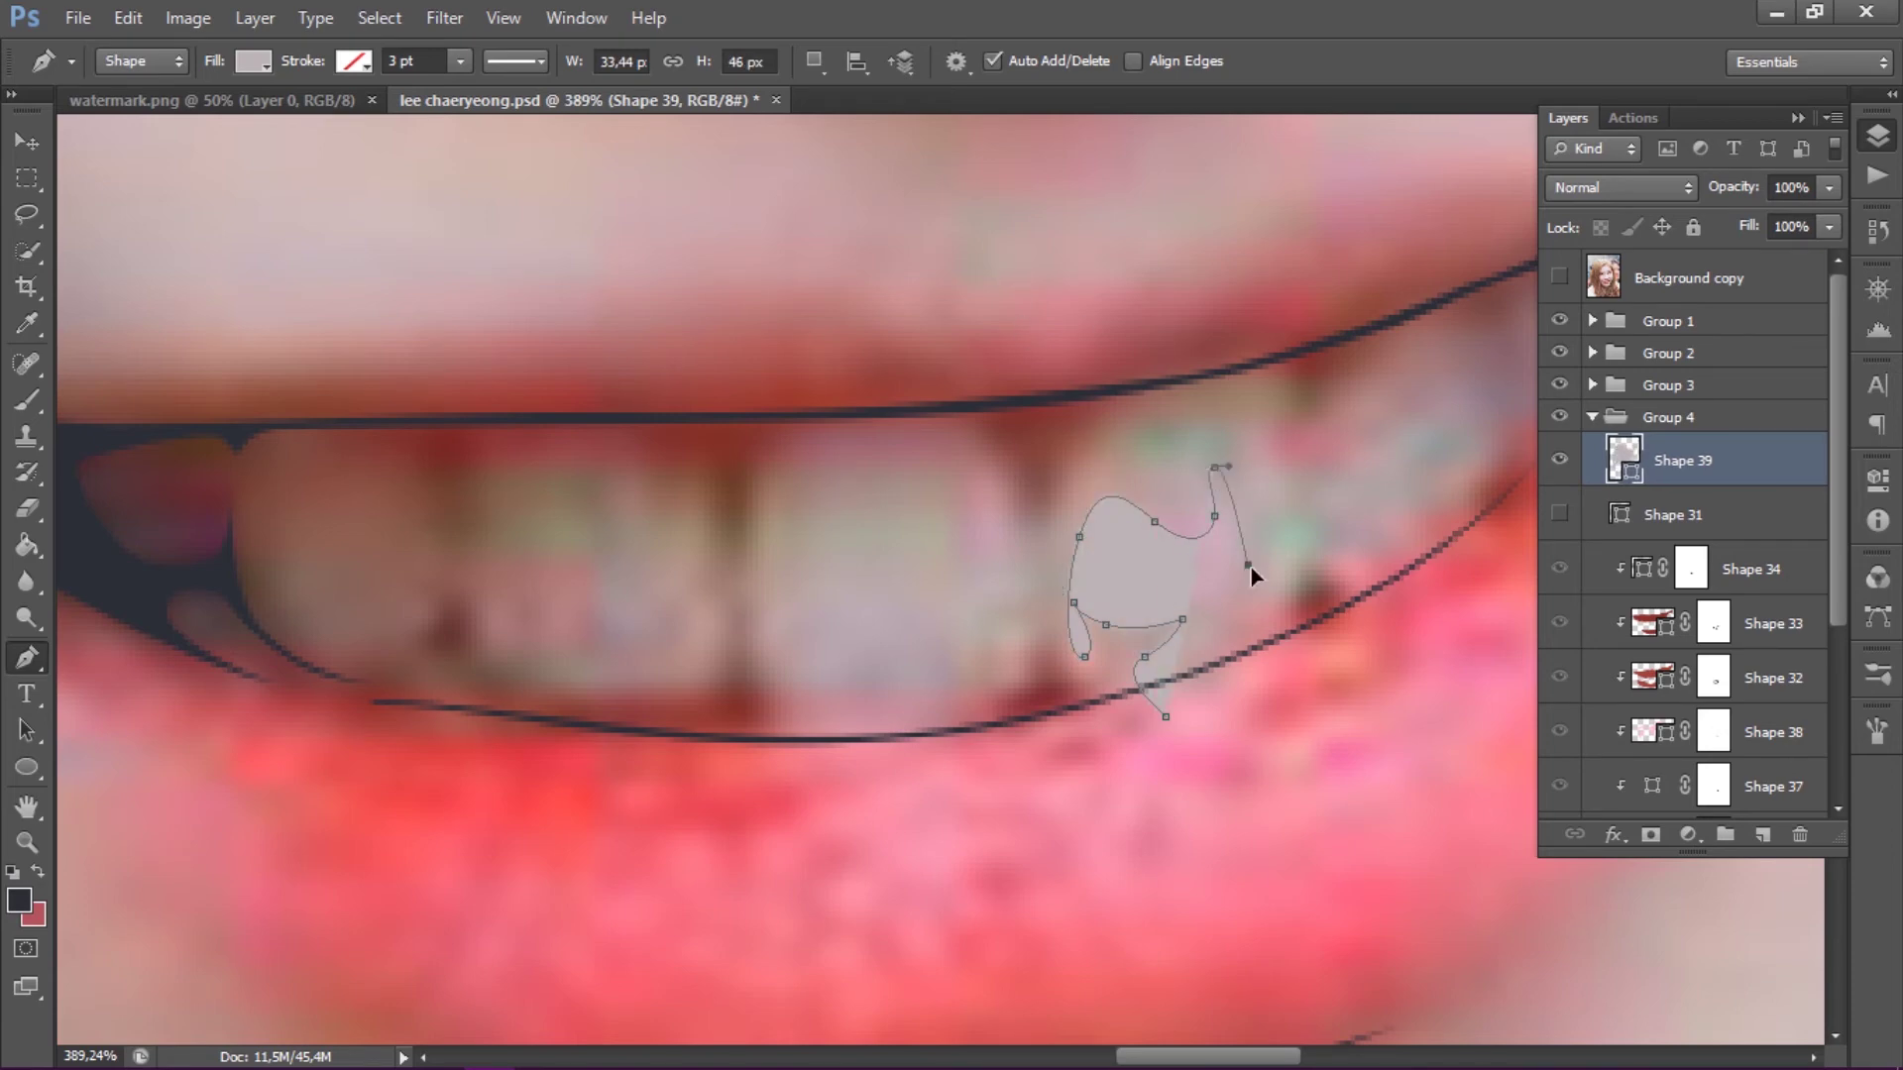
click(1316, 870)
- Extend the shading across the right teeth and undo the stray new shape layer
scroll(1119, 872, down, 2)
click(1041, 739)
click(1110, 684)
scroll(1111, 615, left, 3)
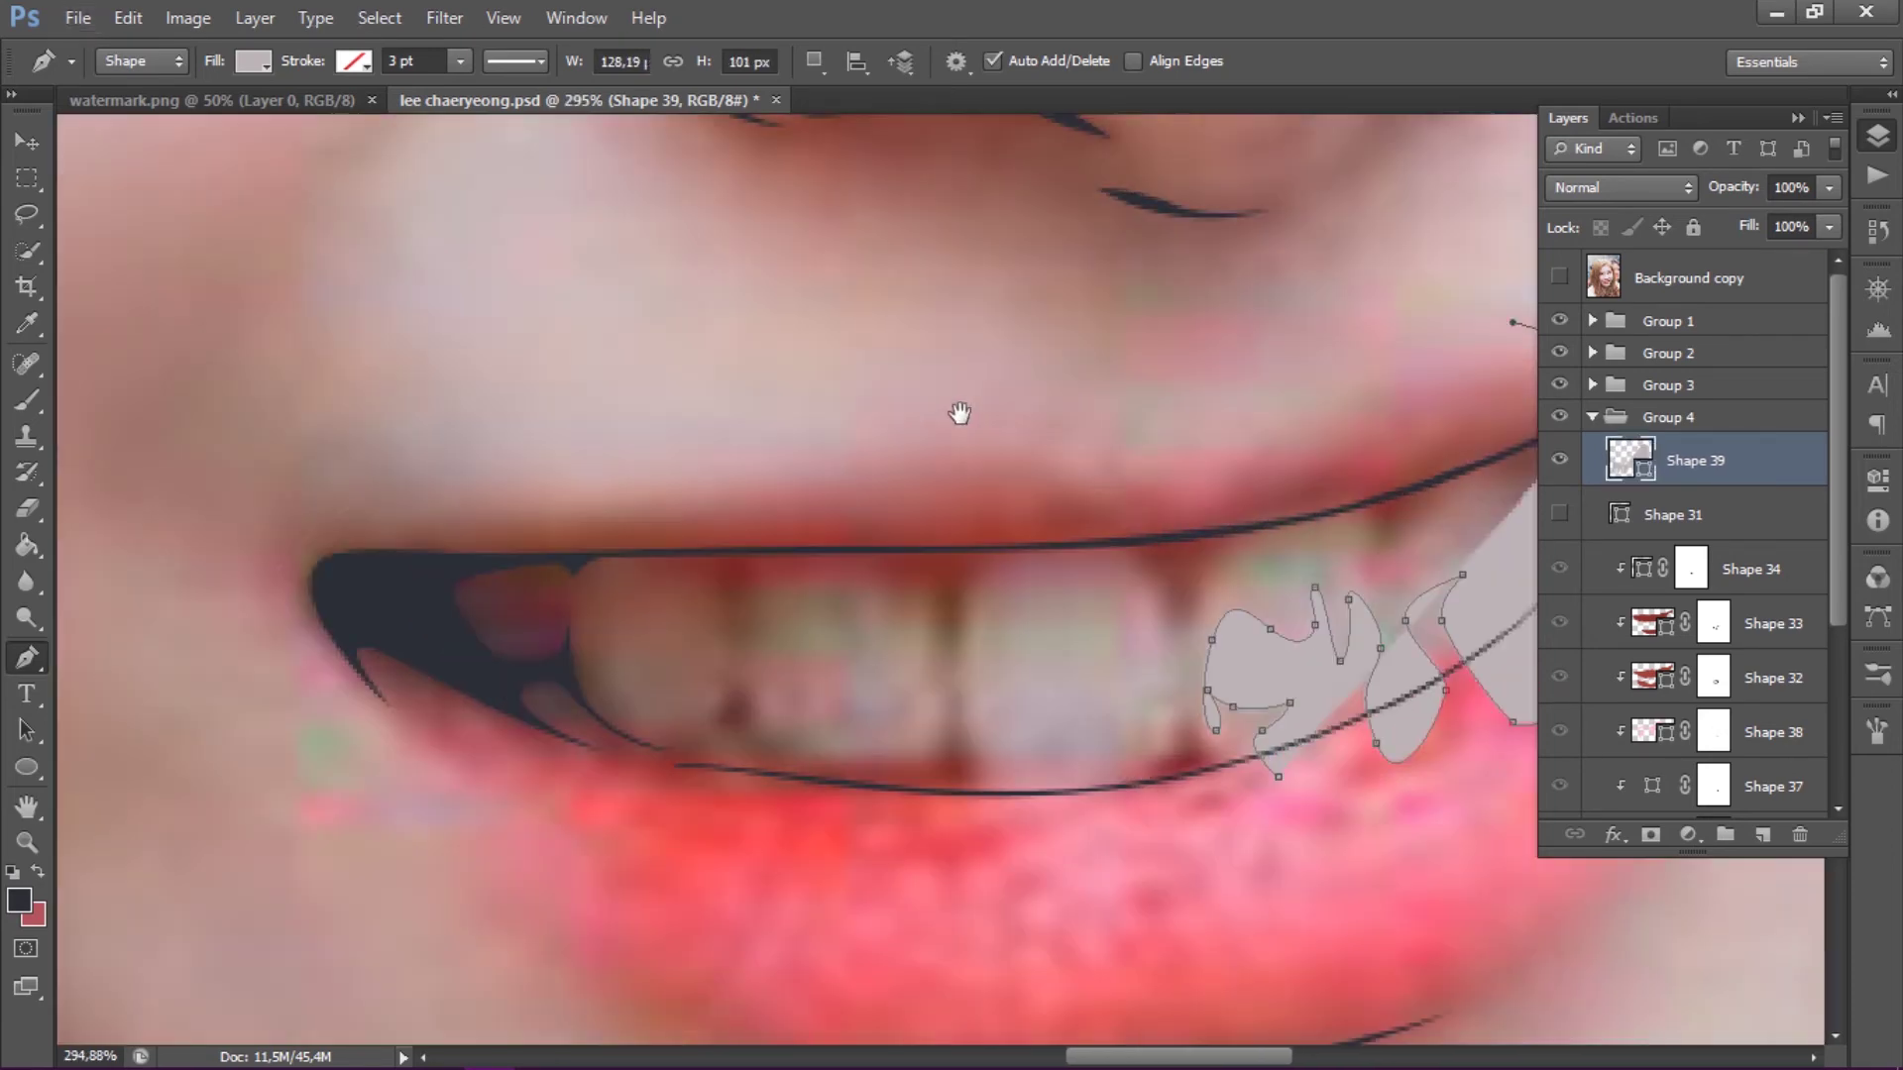
click(1036, 917)
key(ctrl+alt+g)
key(ctrl+z)
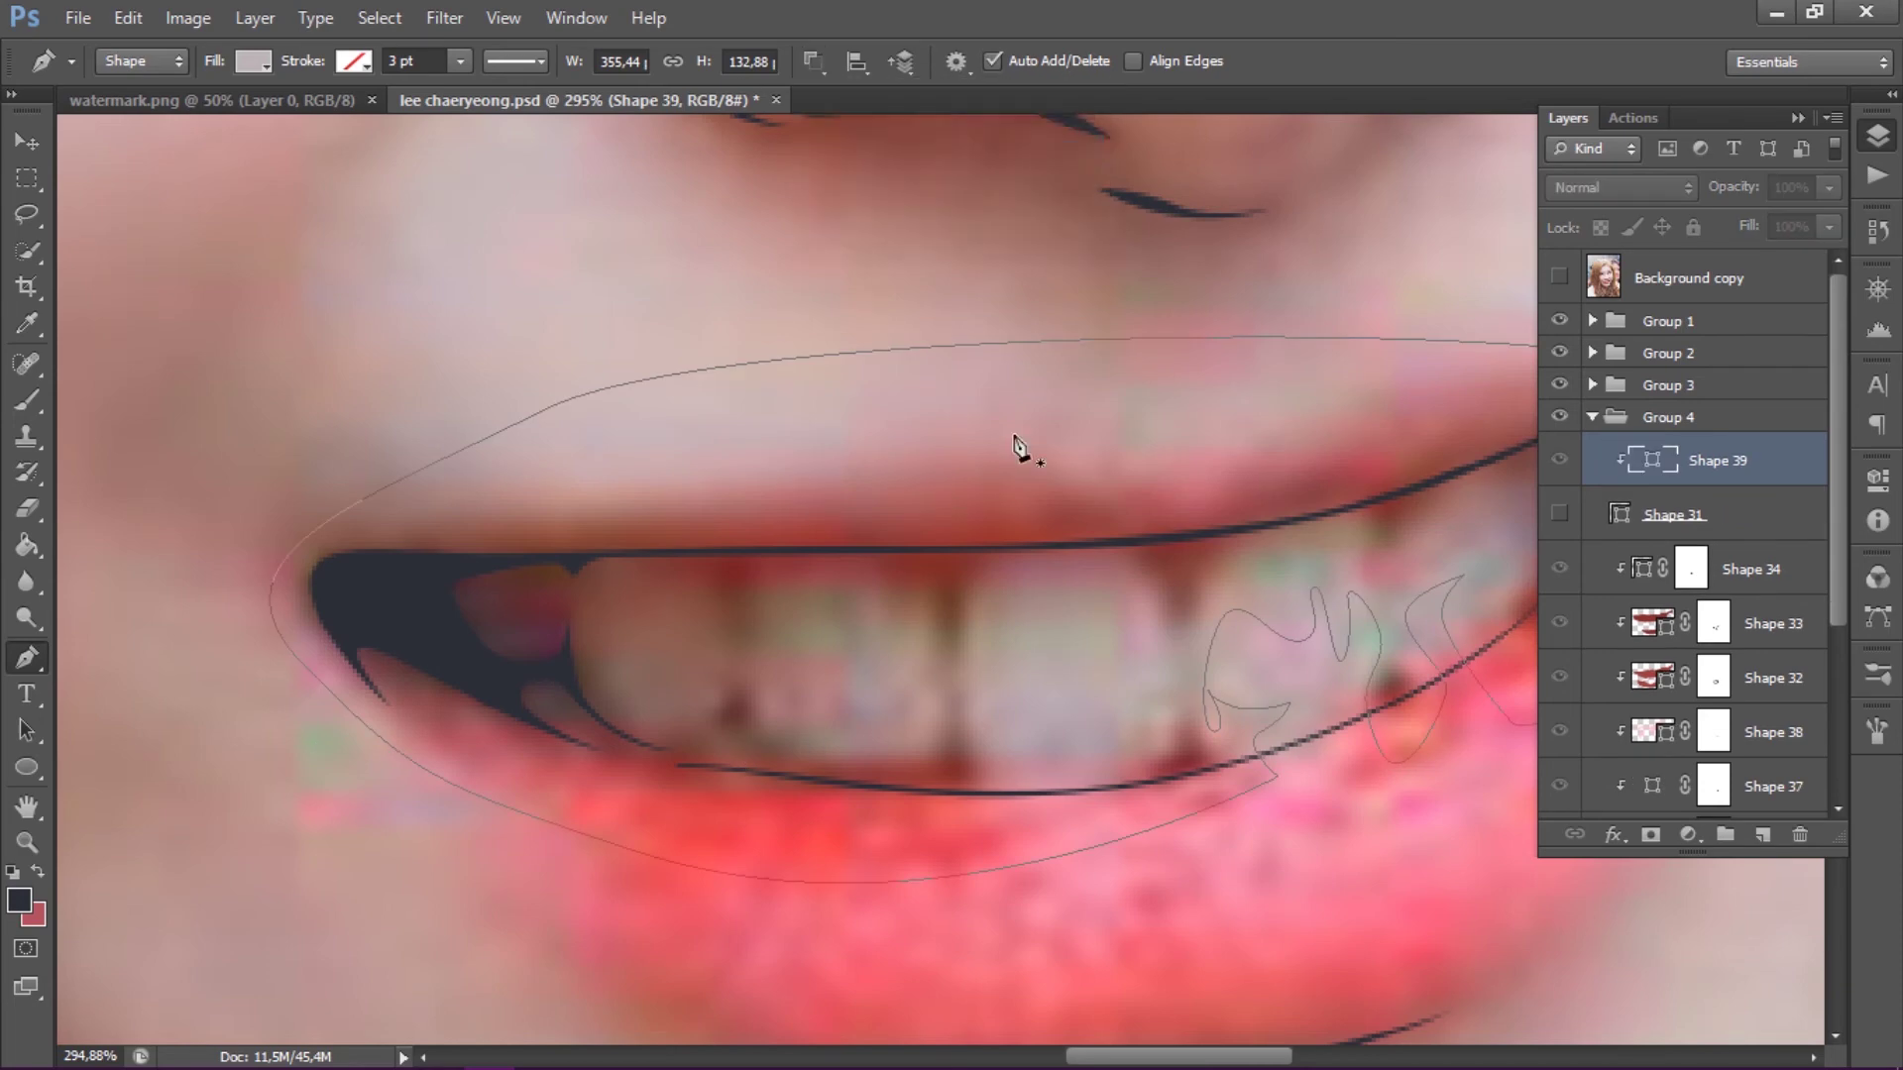
- Extend the Shape 39 teeth outline downward with curved points
drag(996, 689, 984, 712)
scroll(991, 704, down, 2)
scroll(948, 729, up, 3)
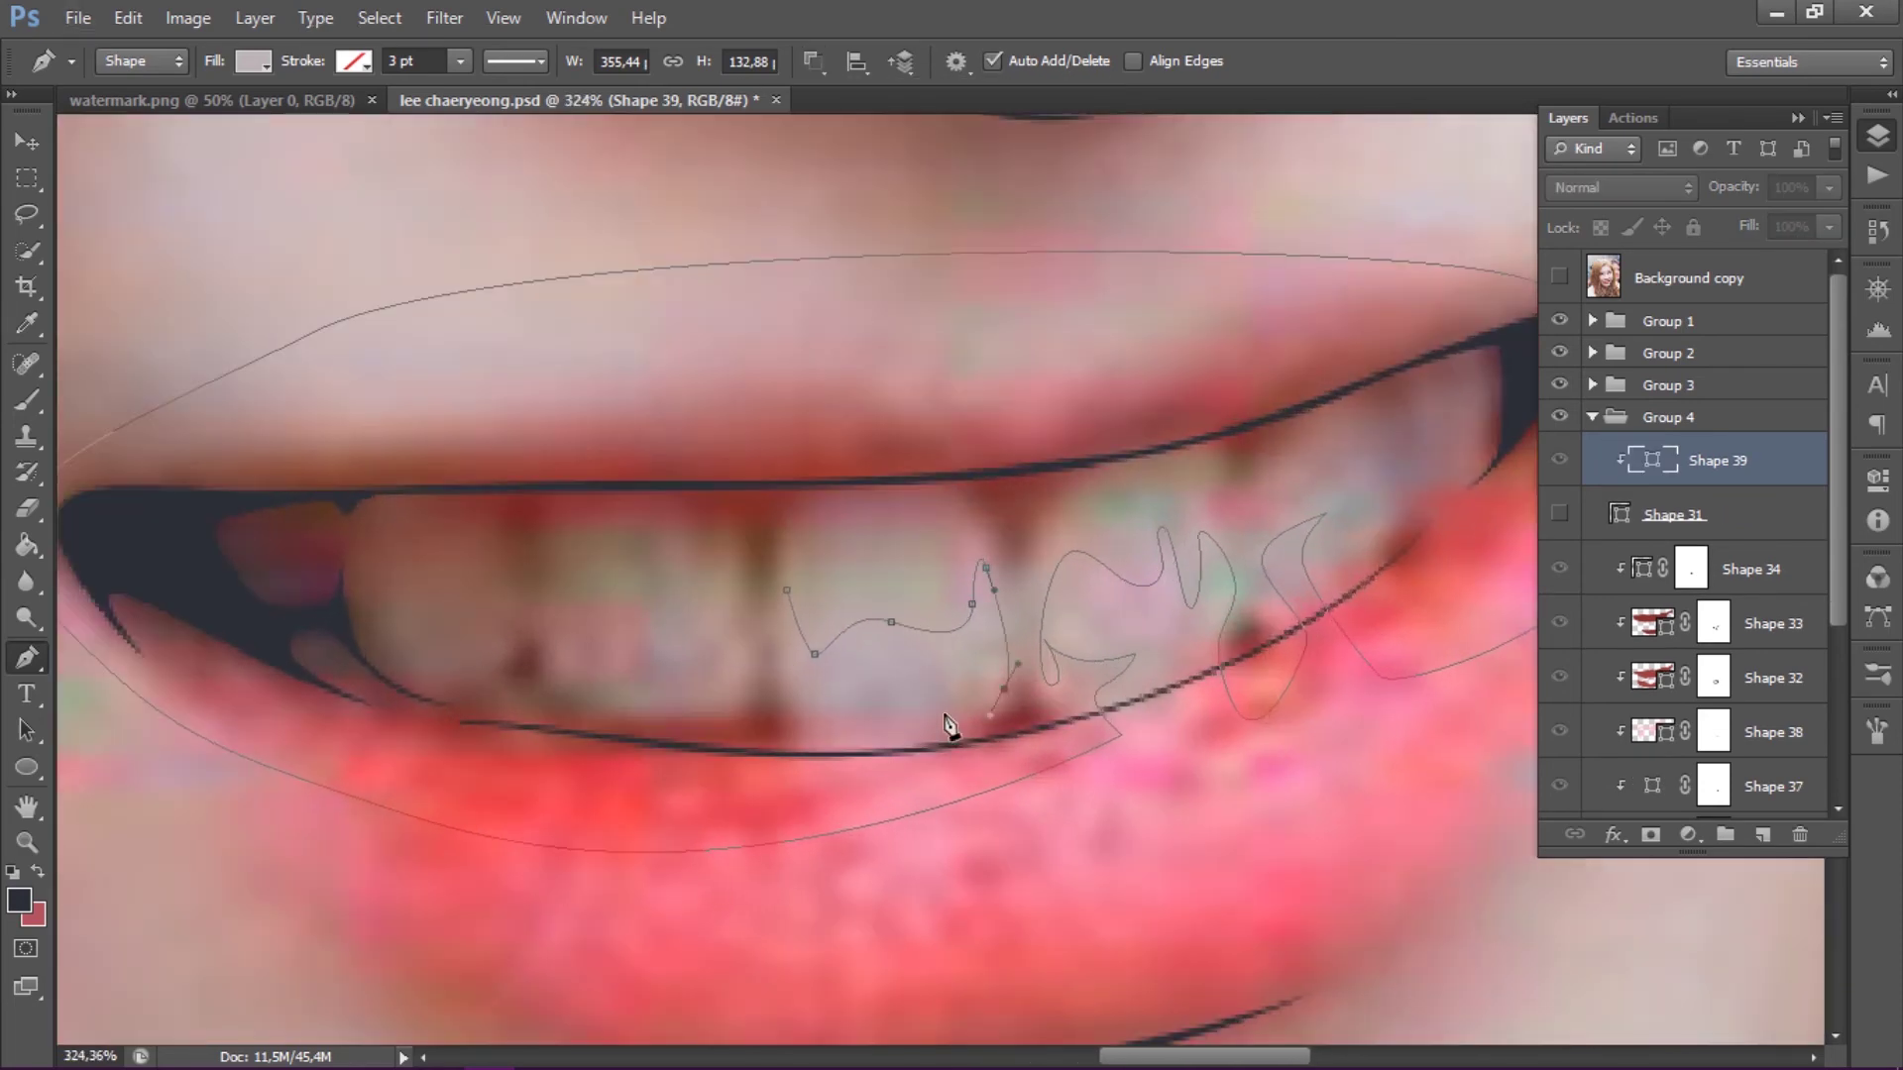
drag(666, 551, 679, 551)
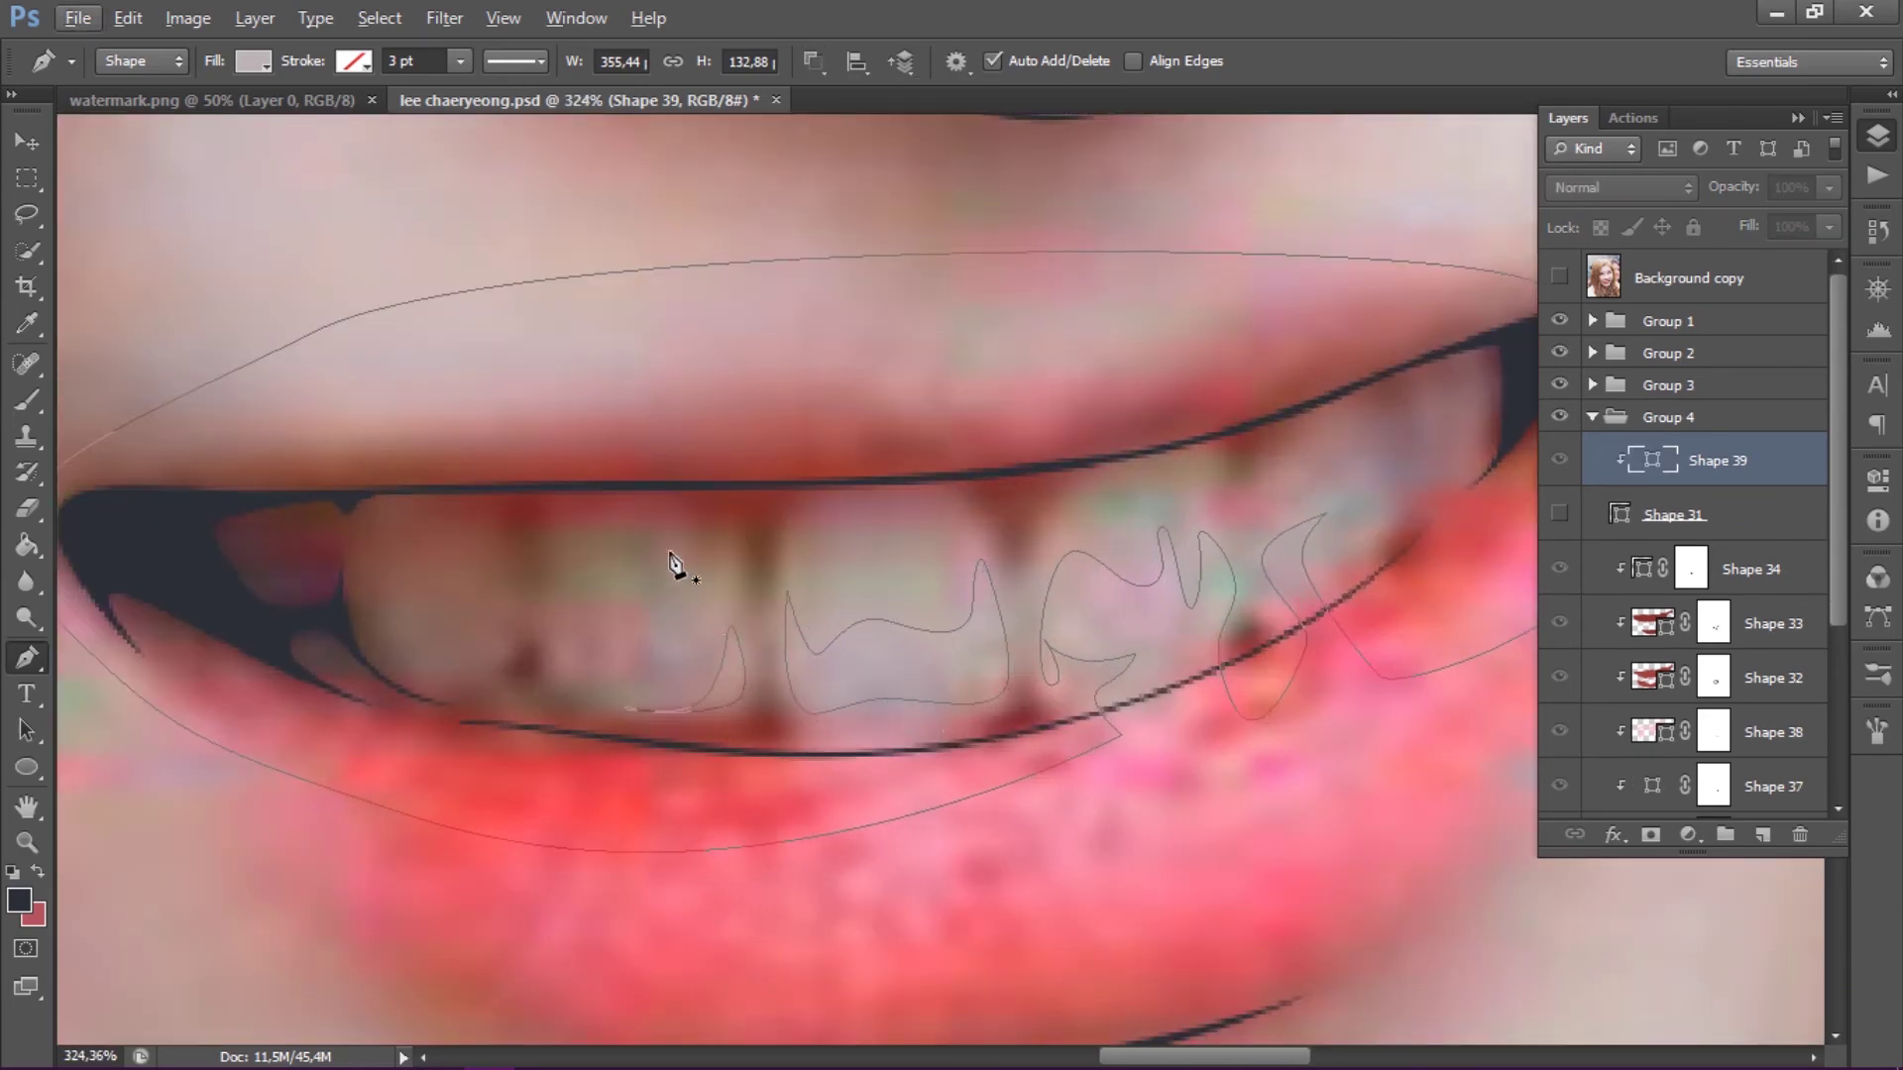
click(704, 644)
scroll(691, 649, down, 2)
scroll(1097, 572, up, 3)
scroll(1098, 572, down, 3)
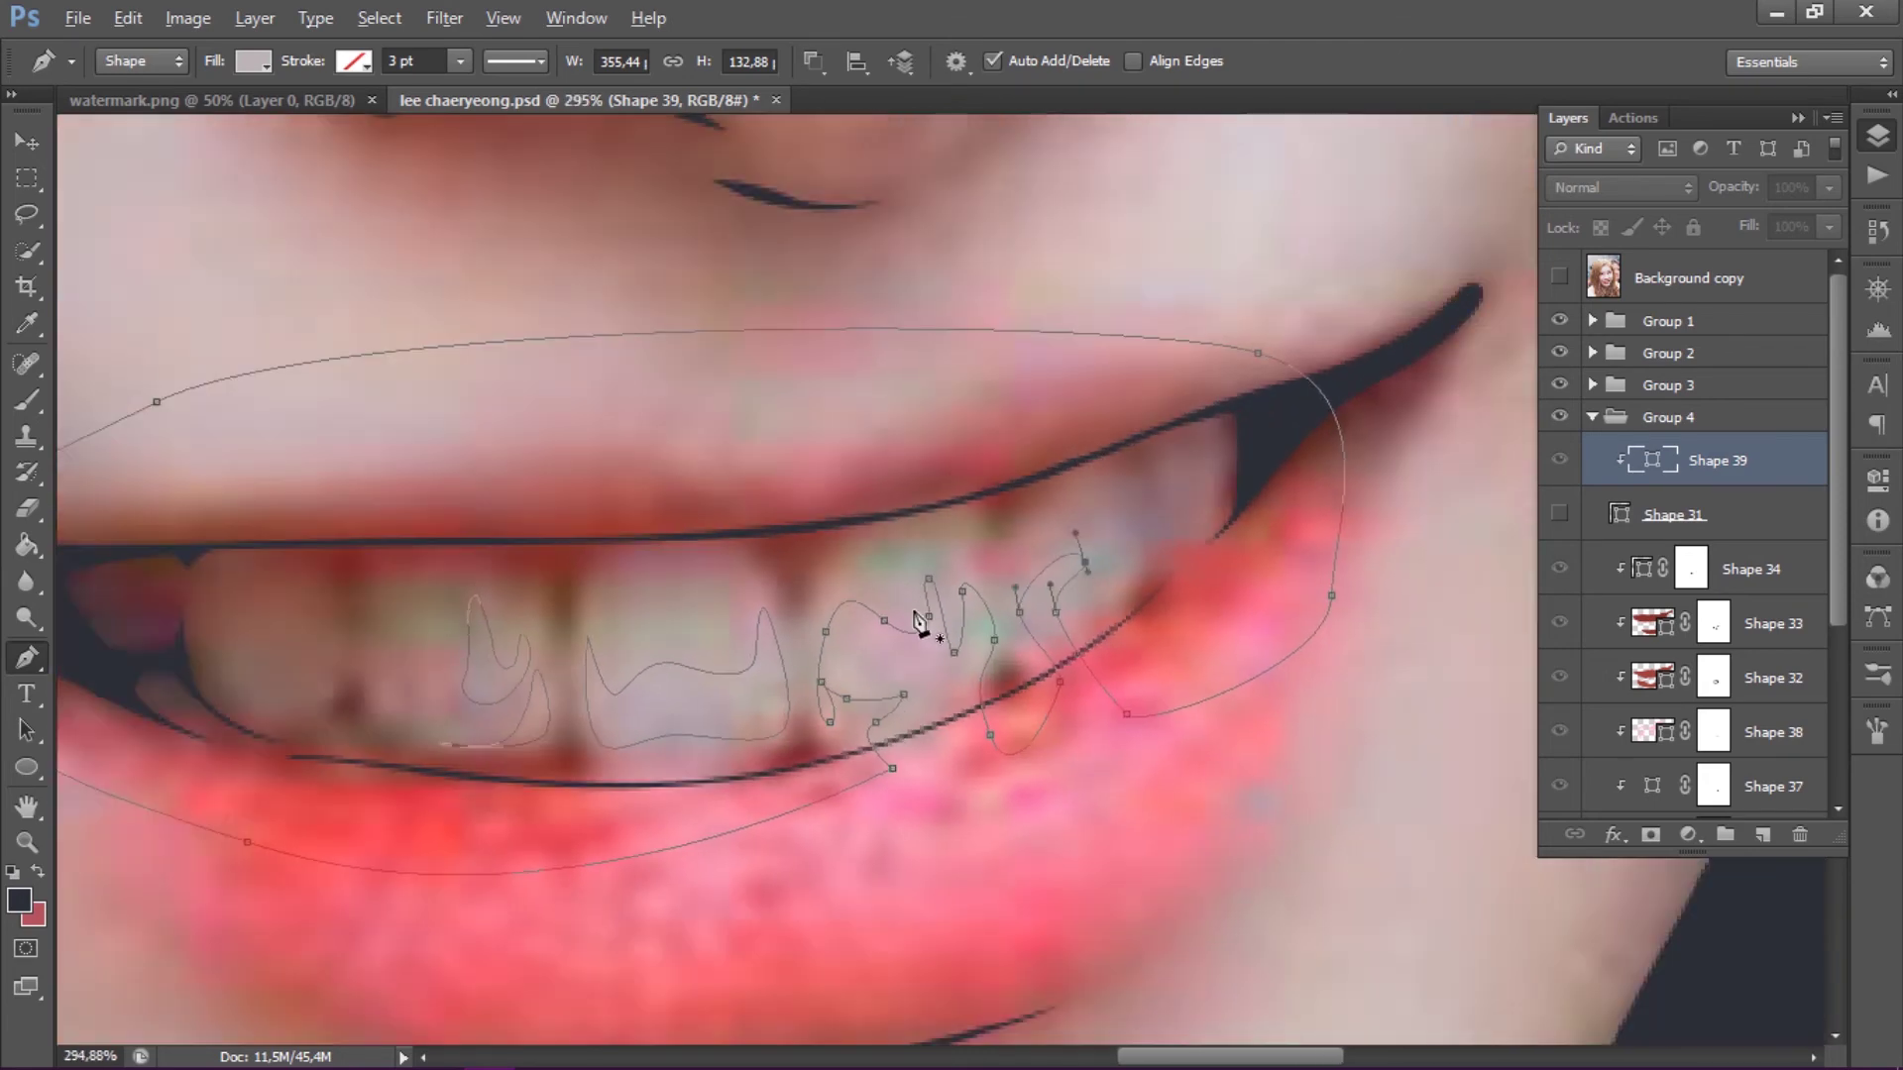
scroll(923, 618, down, 2)
- Fill Shape 39 with a light grey sampled from the photo
double_click(1651, 460)
click(782, 612)
key(Return)
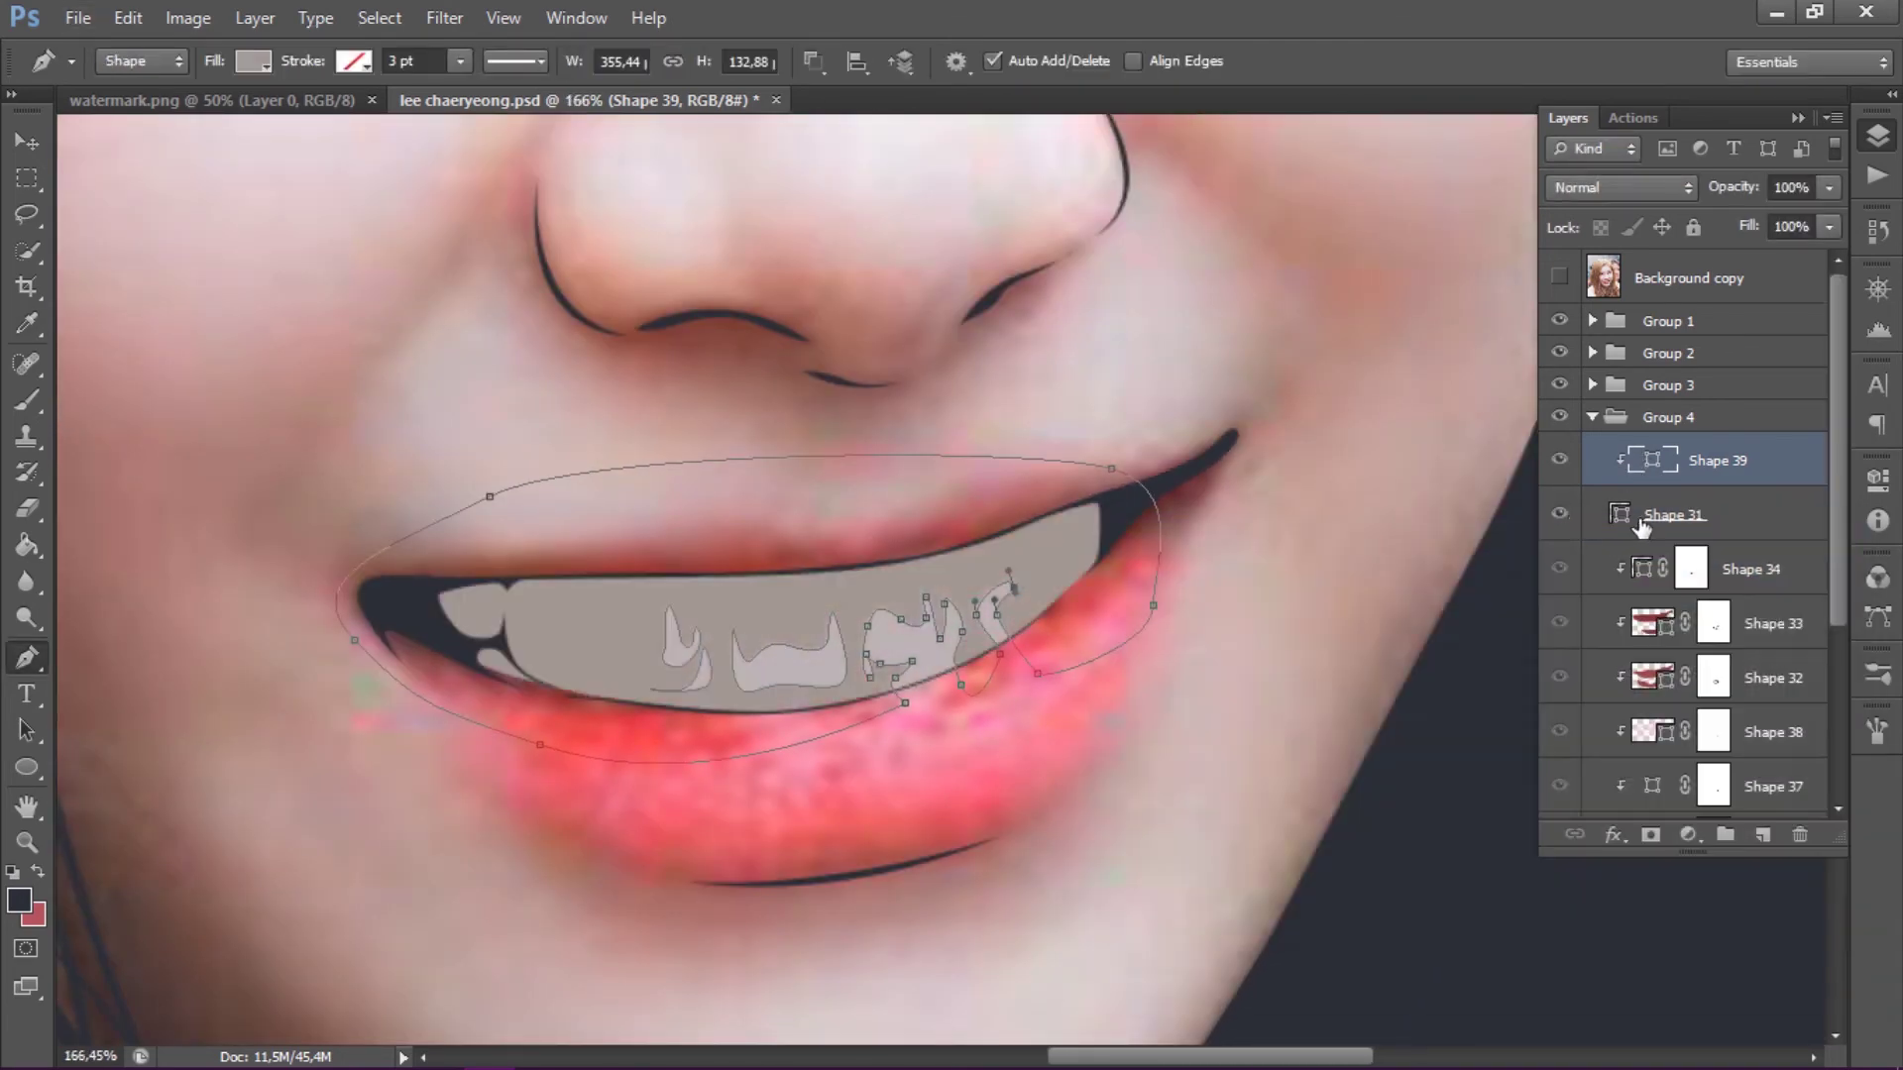
scroll(964, 666, down, 3)
scroll(964, 667, up, 4)
- Switch the path mode to New Layer and begin tracing Shape 40 along the teeth
click(813, 60)
click(872, 95)
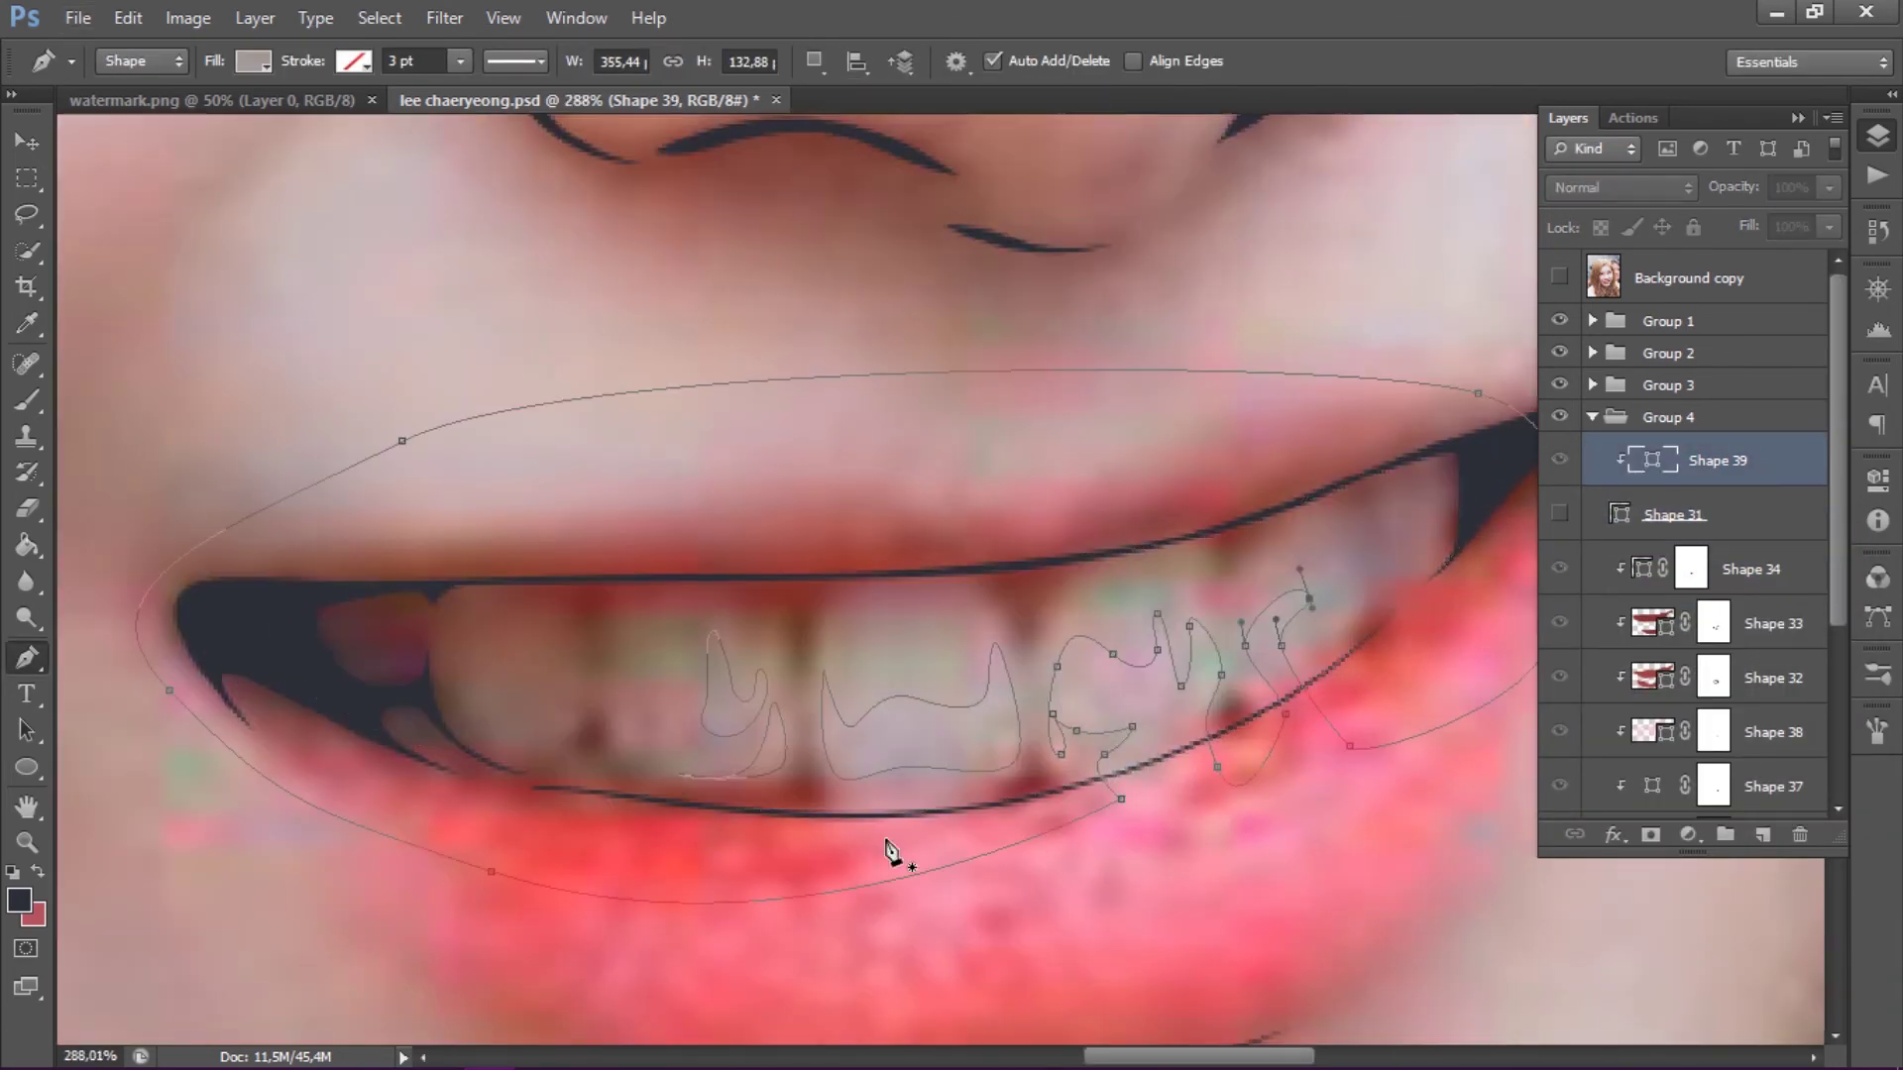
click(892, 858)
click(968, 799)
scroll(1096, 798, up, 2)
scroll(1110, 783, down, 5)
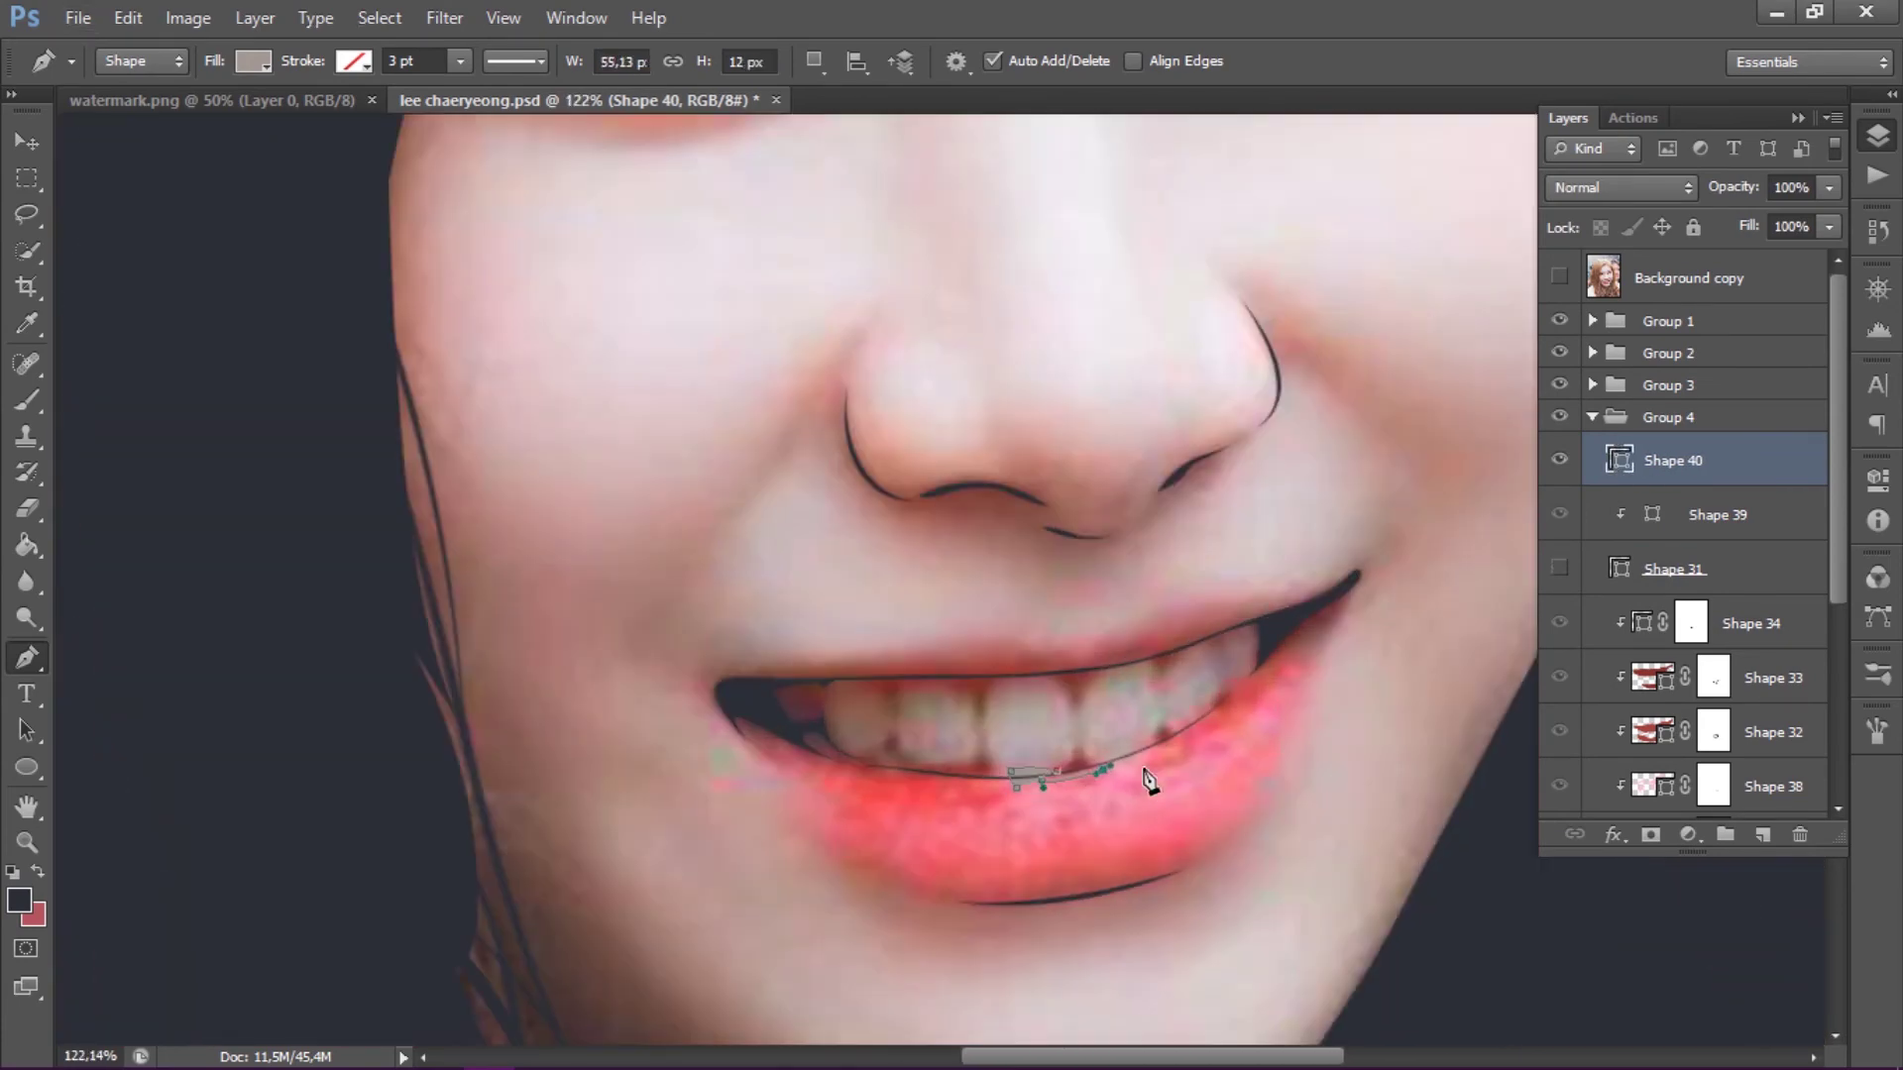
scroll(1040, 669, up, 5)
click(1052, 755)
click(1043, 611)
click(1082, 562)
- Outline the right shading lobe, close Shape 40 around the mouth, and set Subtract Front Shape
drag(1192, 533, 1225, 523)
click(1241, 586)
click(1259, 624)
click(1318, 707)
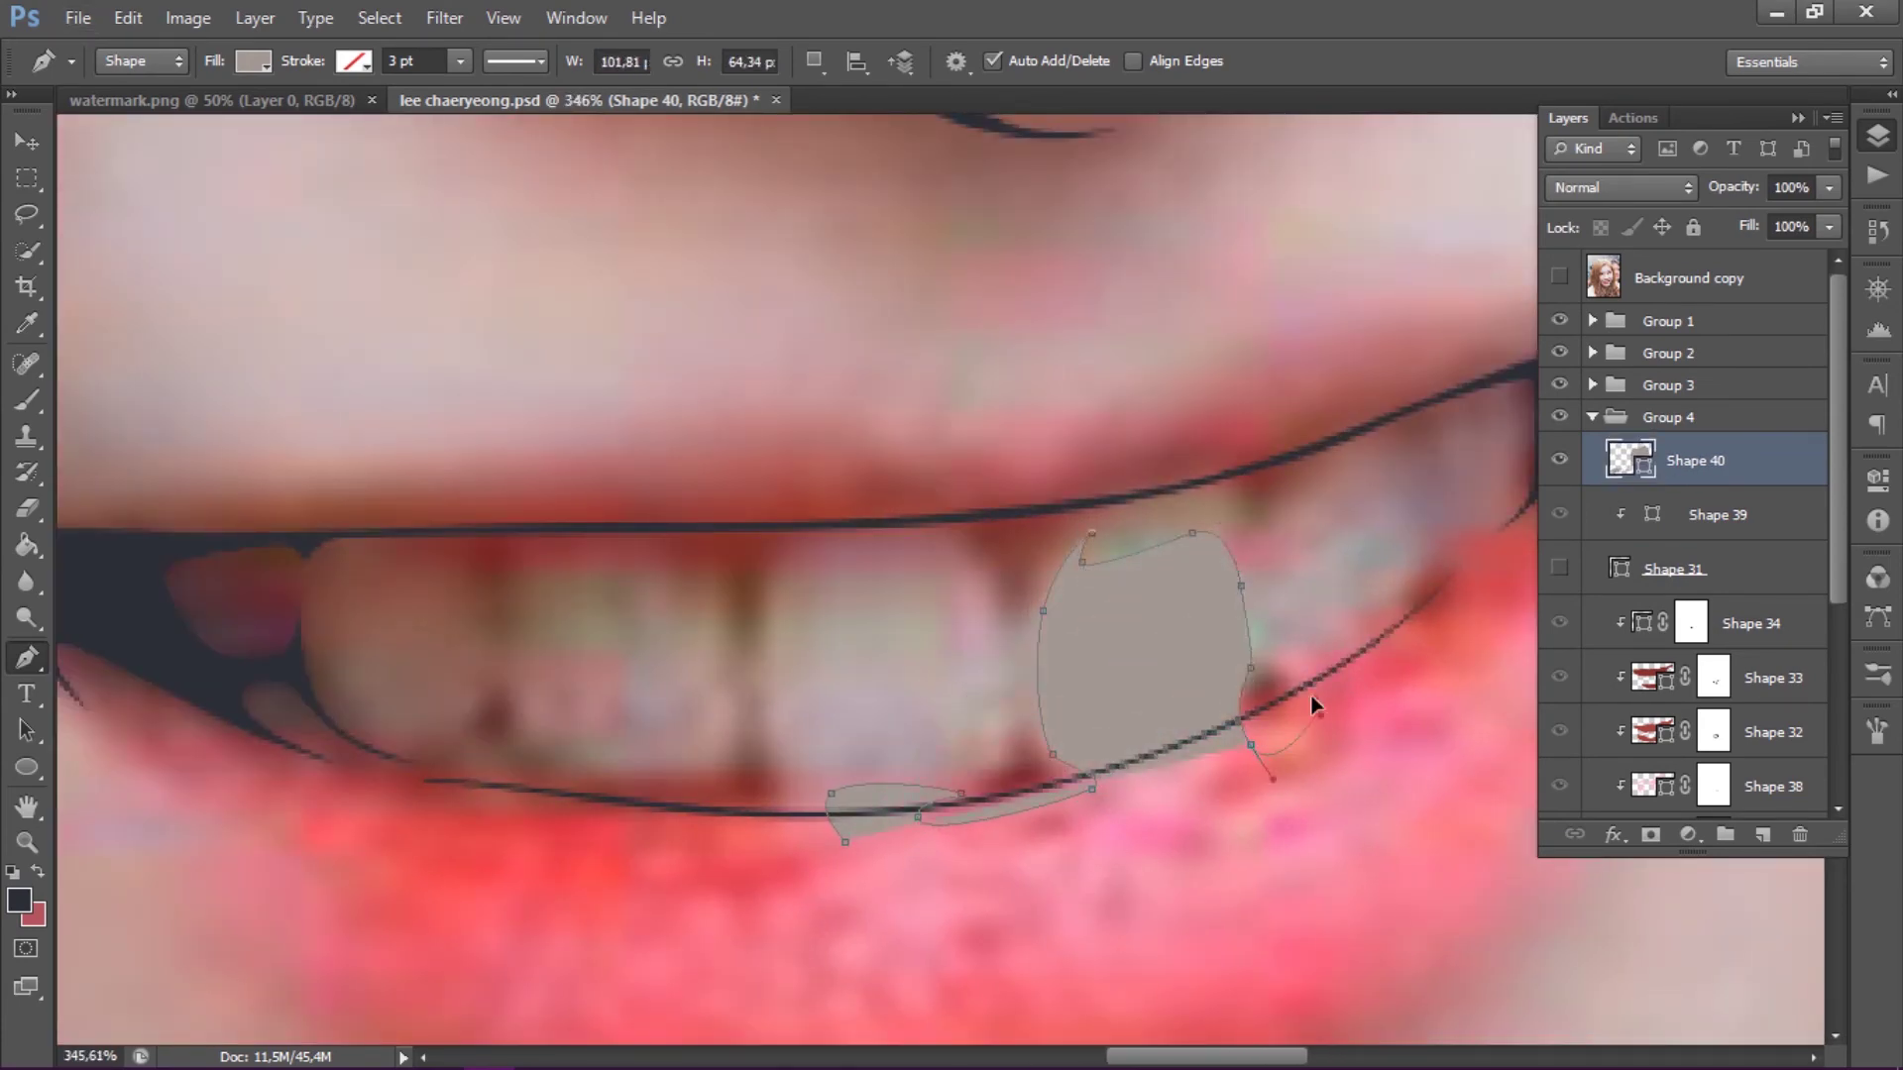
click(1293, 549)
click(1361, 479)
click(1391, 710)
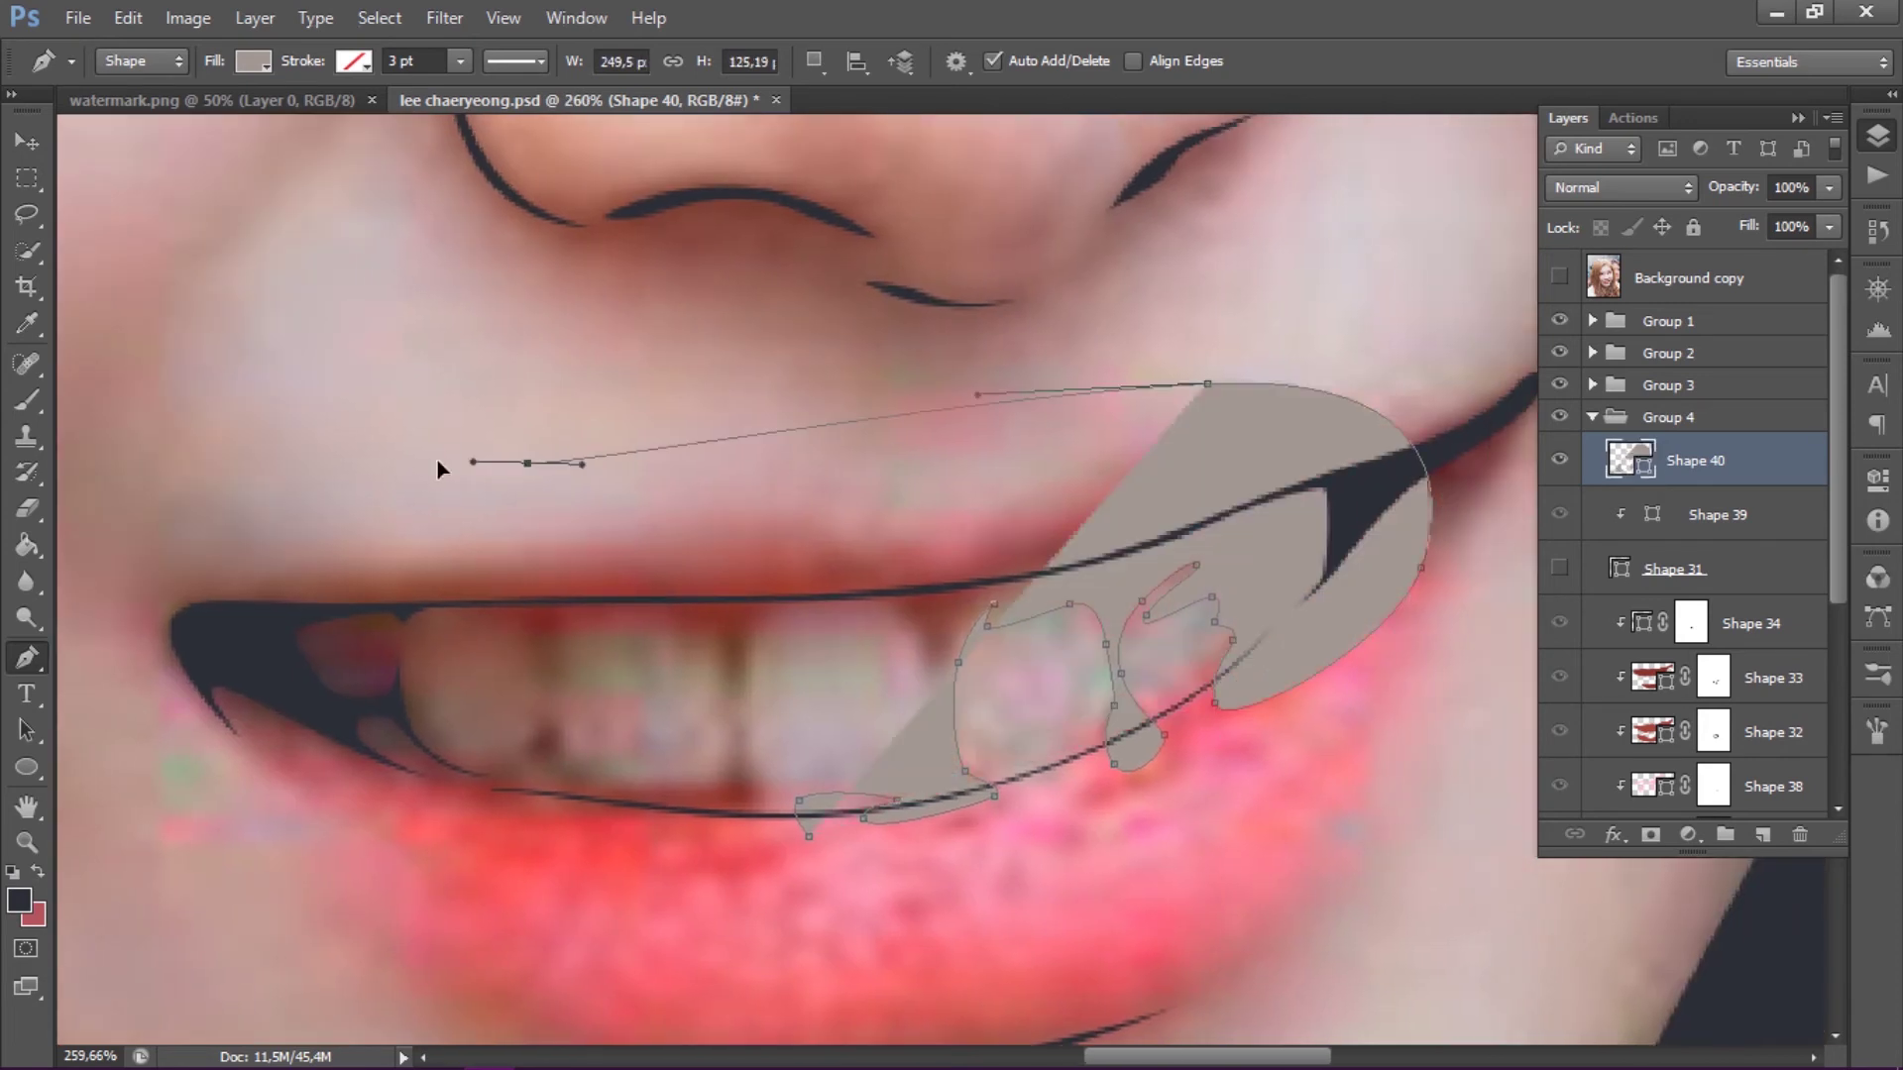
click(809, 836)
click(813, 61)
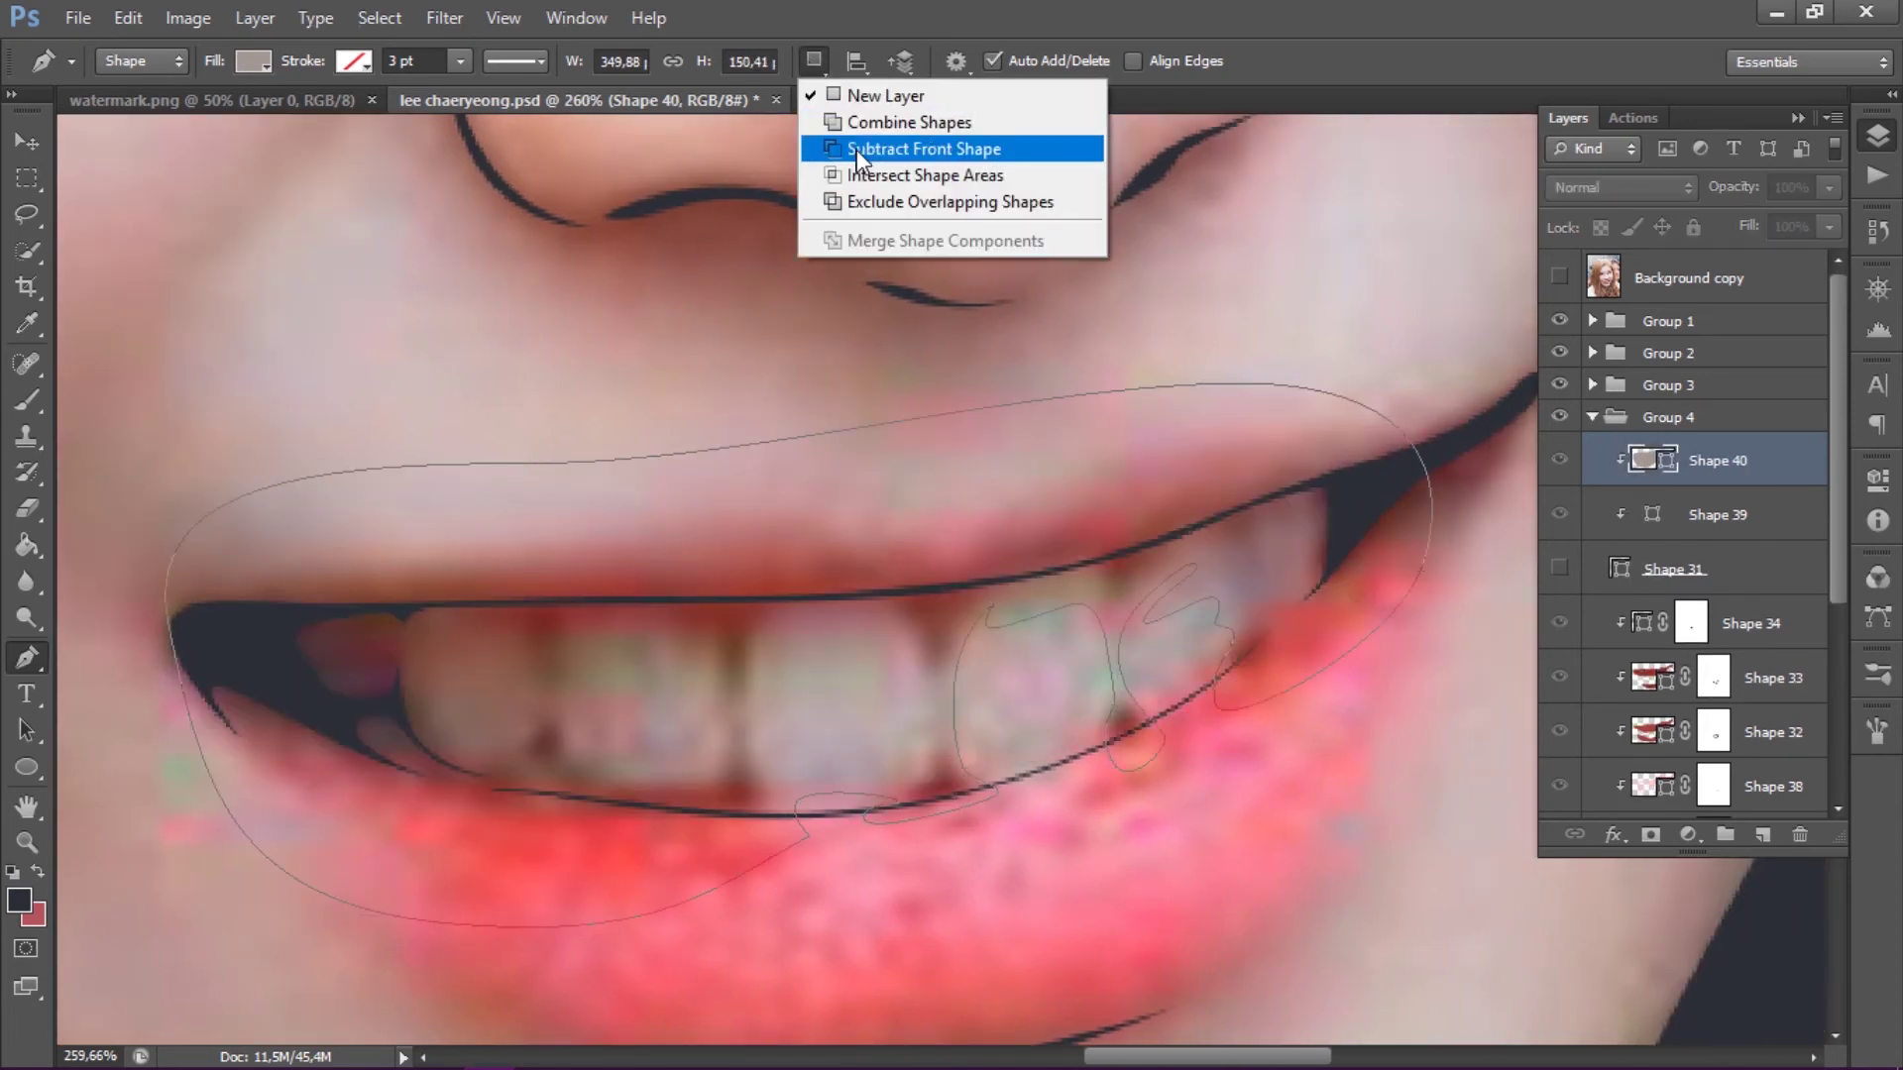
click(850, 149)
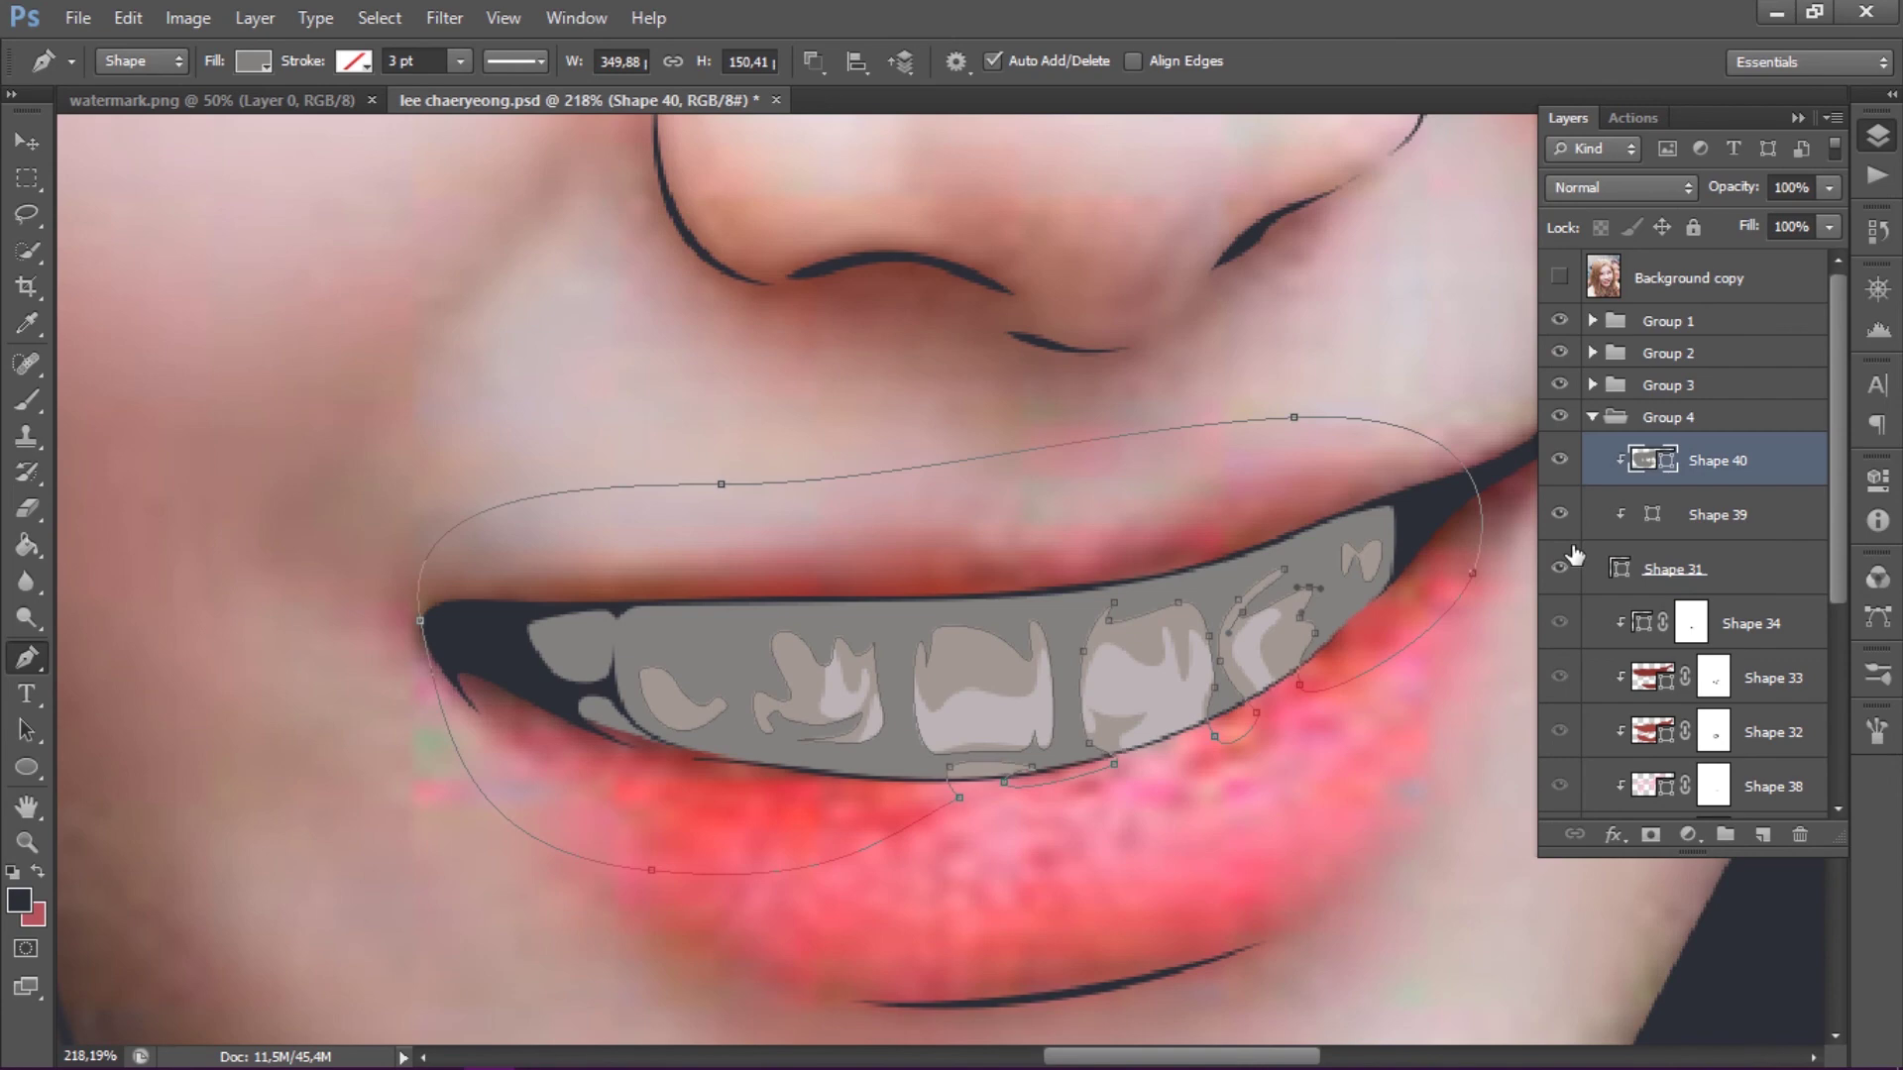
- On a new layer, trace Shape 41 around the left tooth and along the lower lip
click(1559, 569)
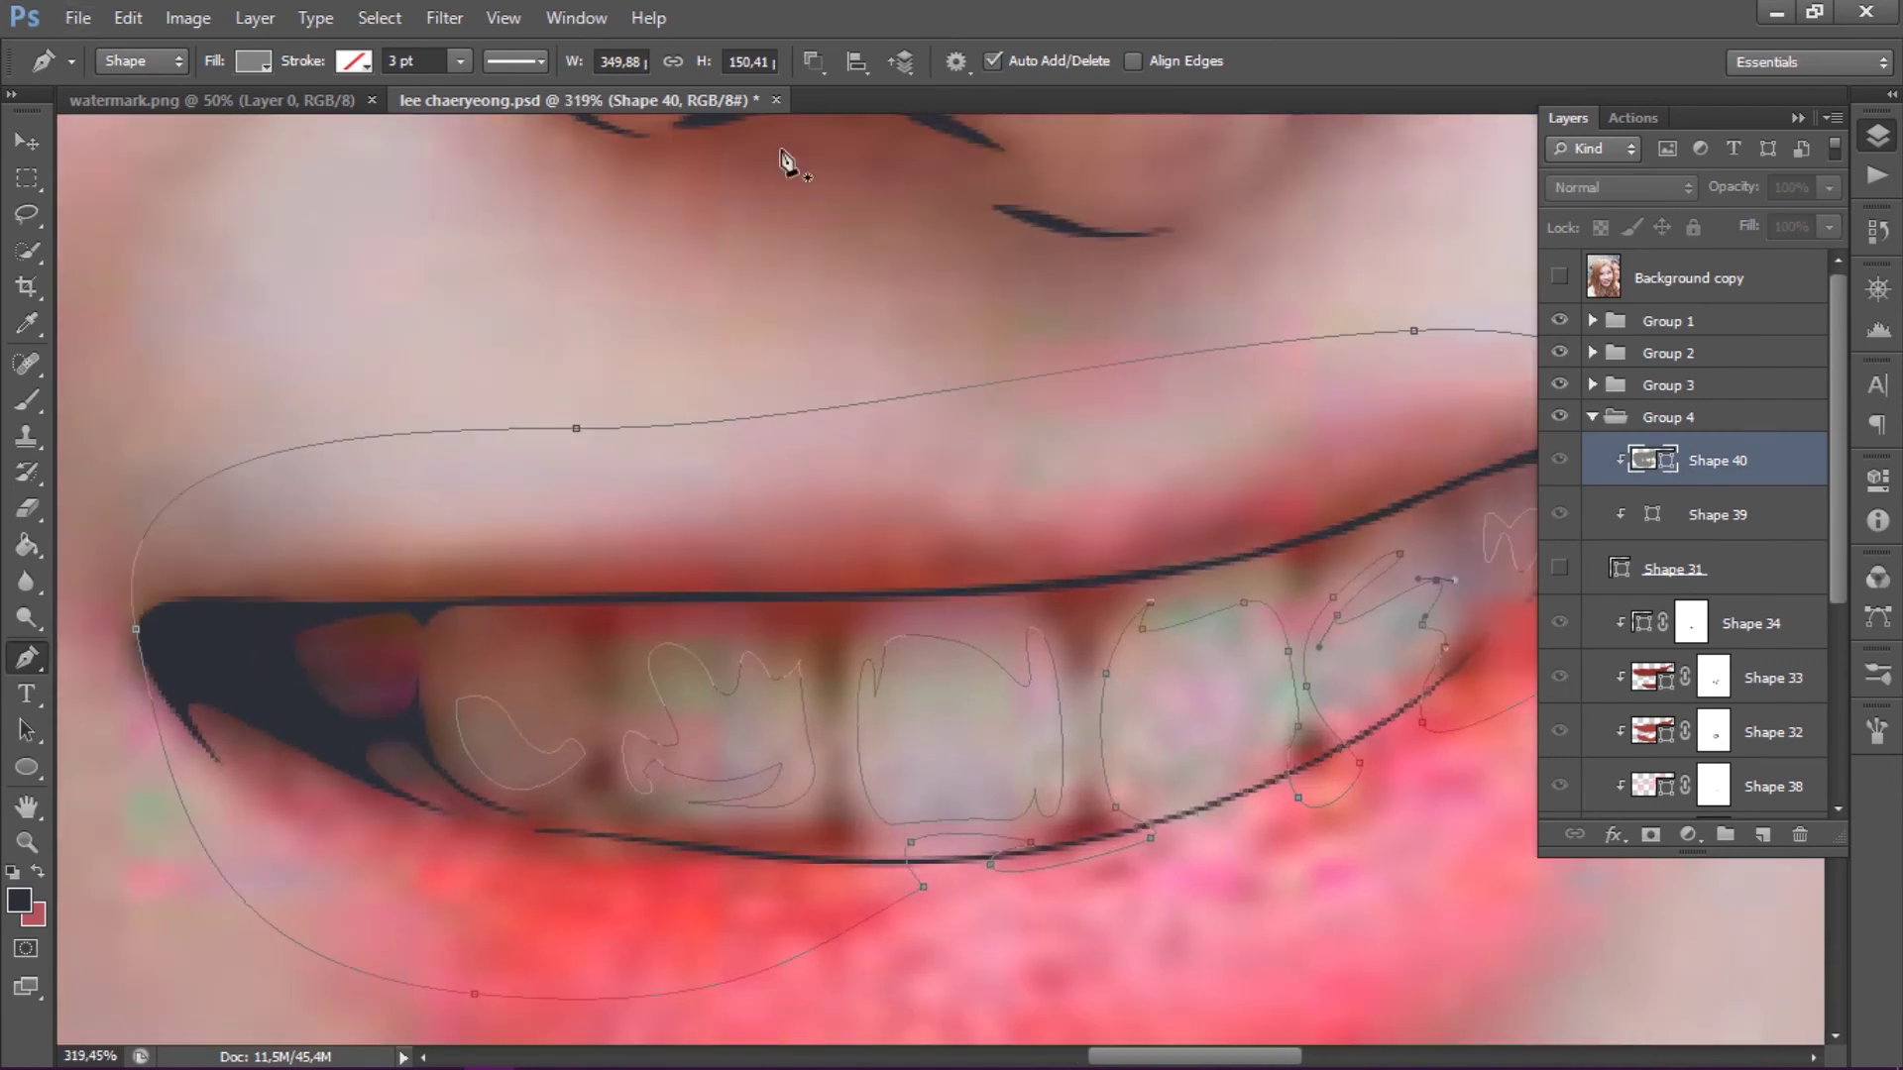
click(813, 61)
drag(482, 779, 580, 878)
click(437, 669)
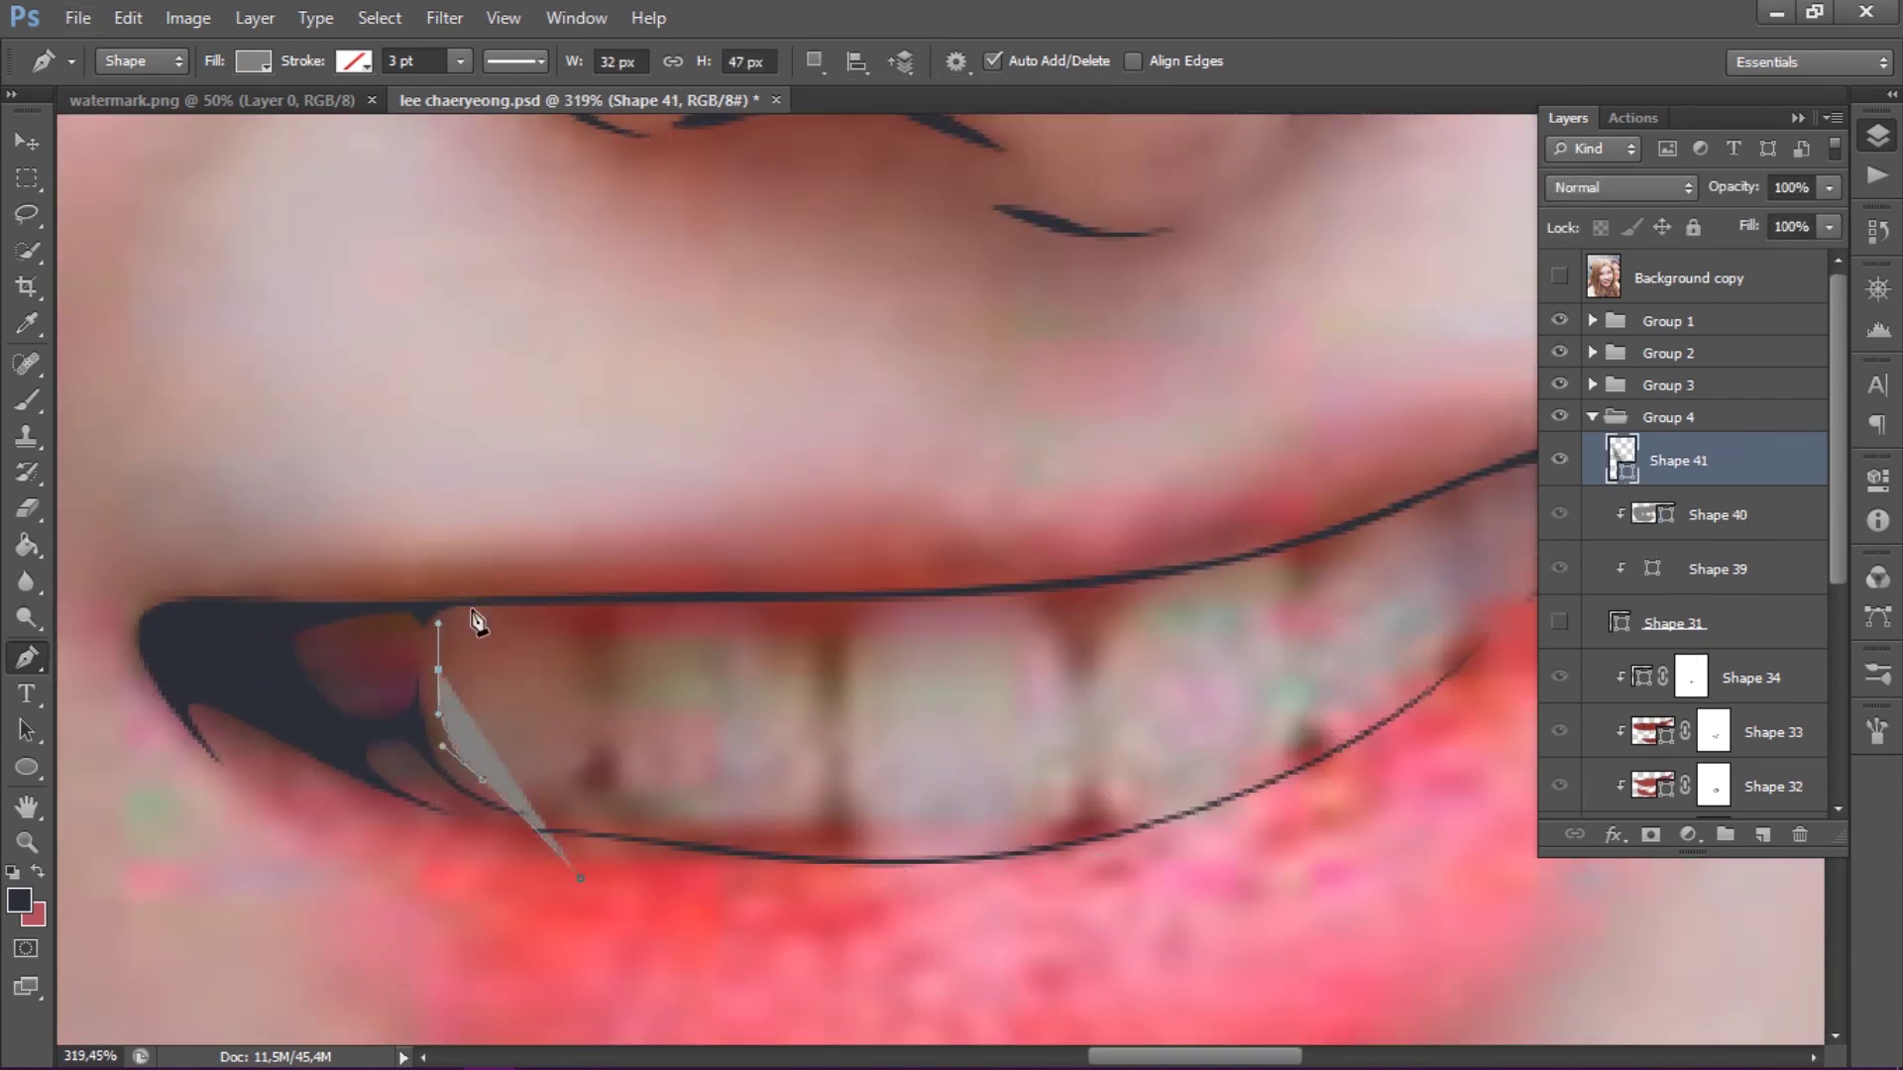
click(509, 619)
click(577, 642)
click(595, 683)
click(593, 741)
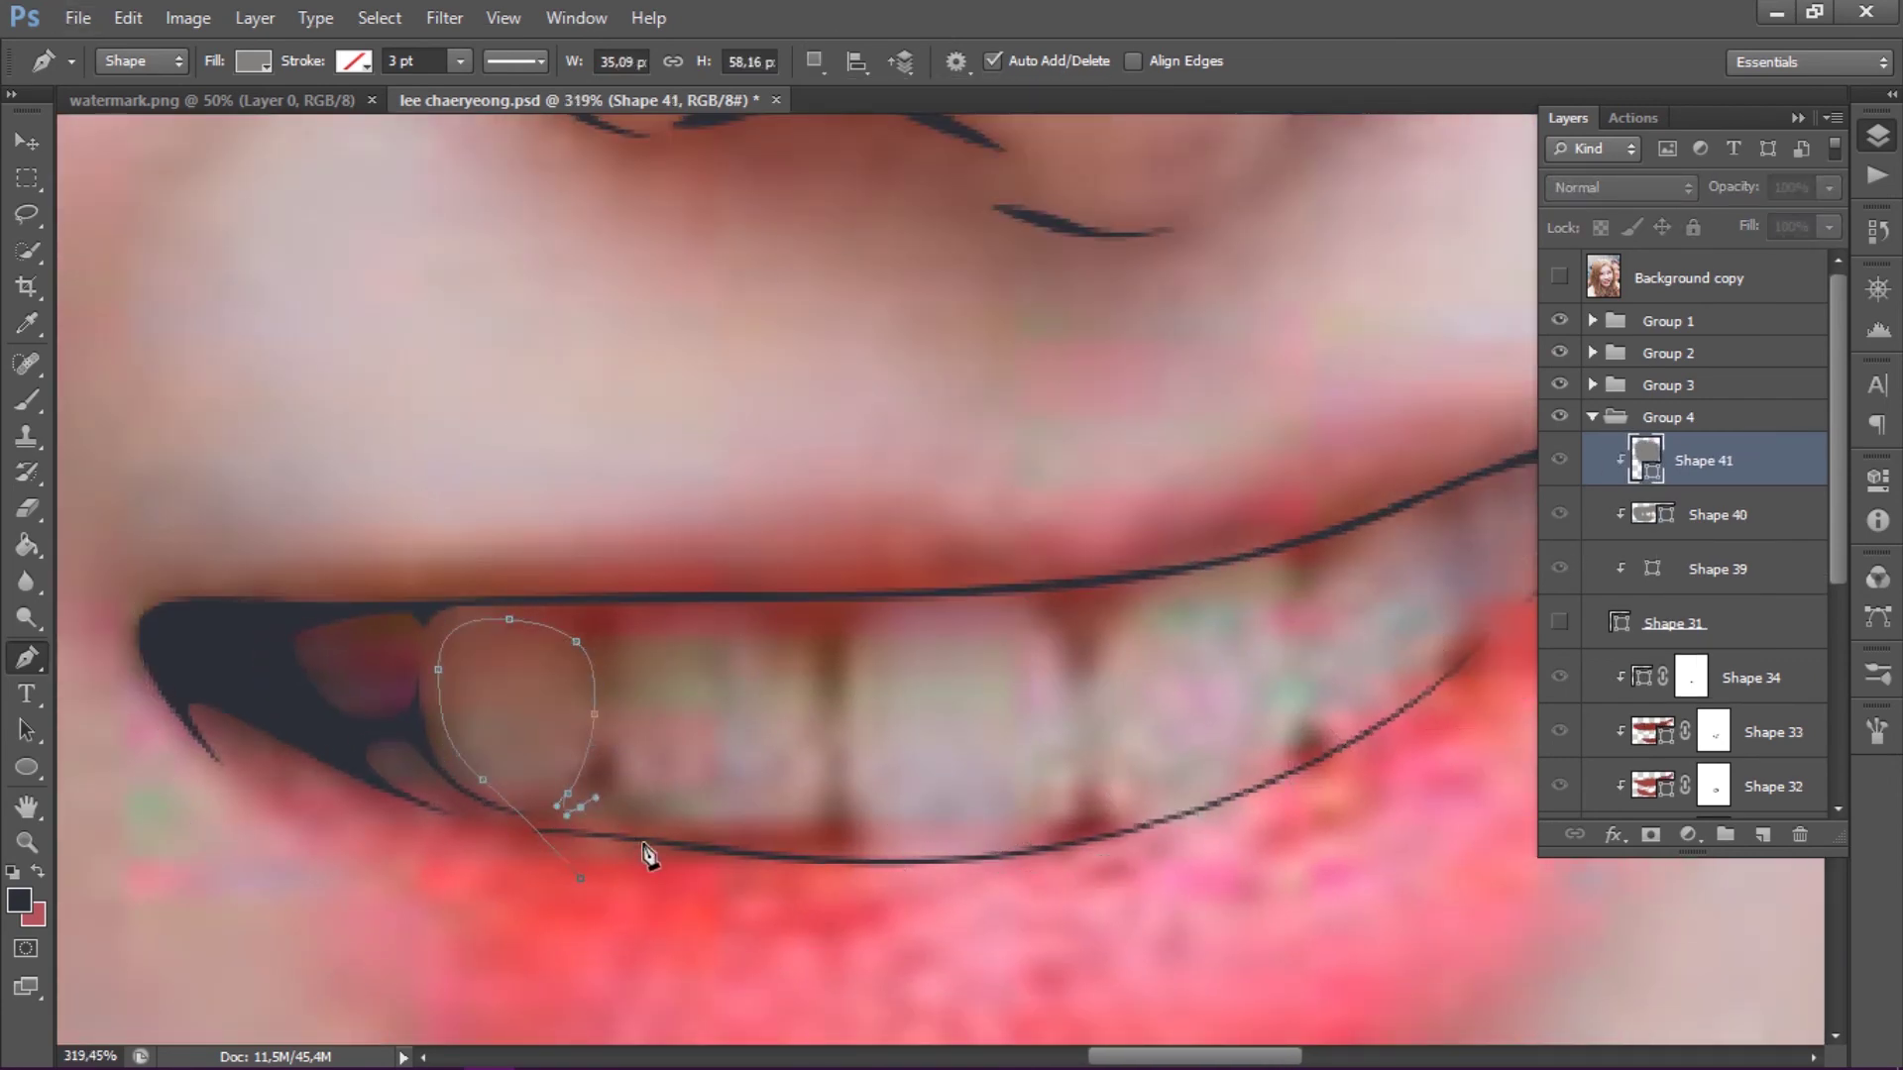
drag(651, 847, 687, 856)
drag(872, 873, 875, 857)
- Continue the Shape 41 outline around the second, third and right teeth
click(1074, 692)
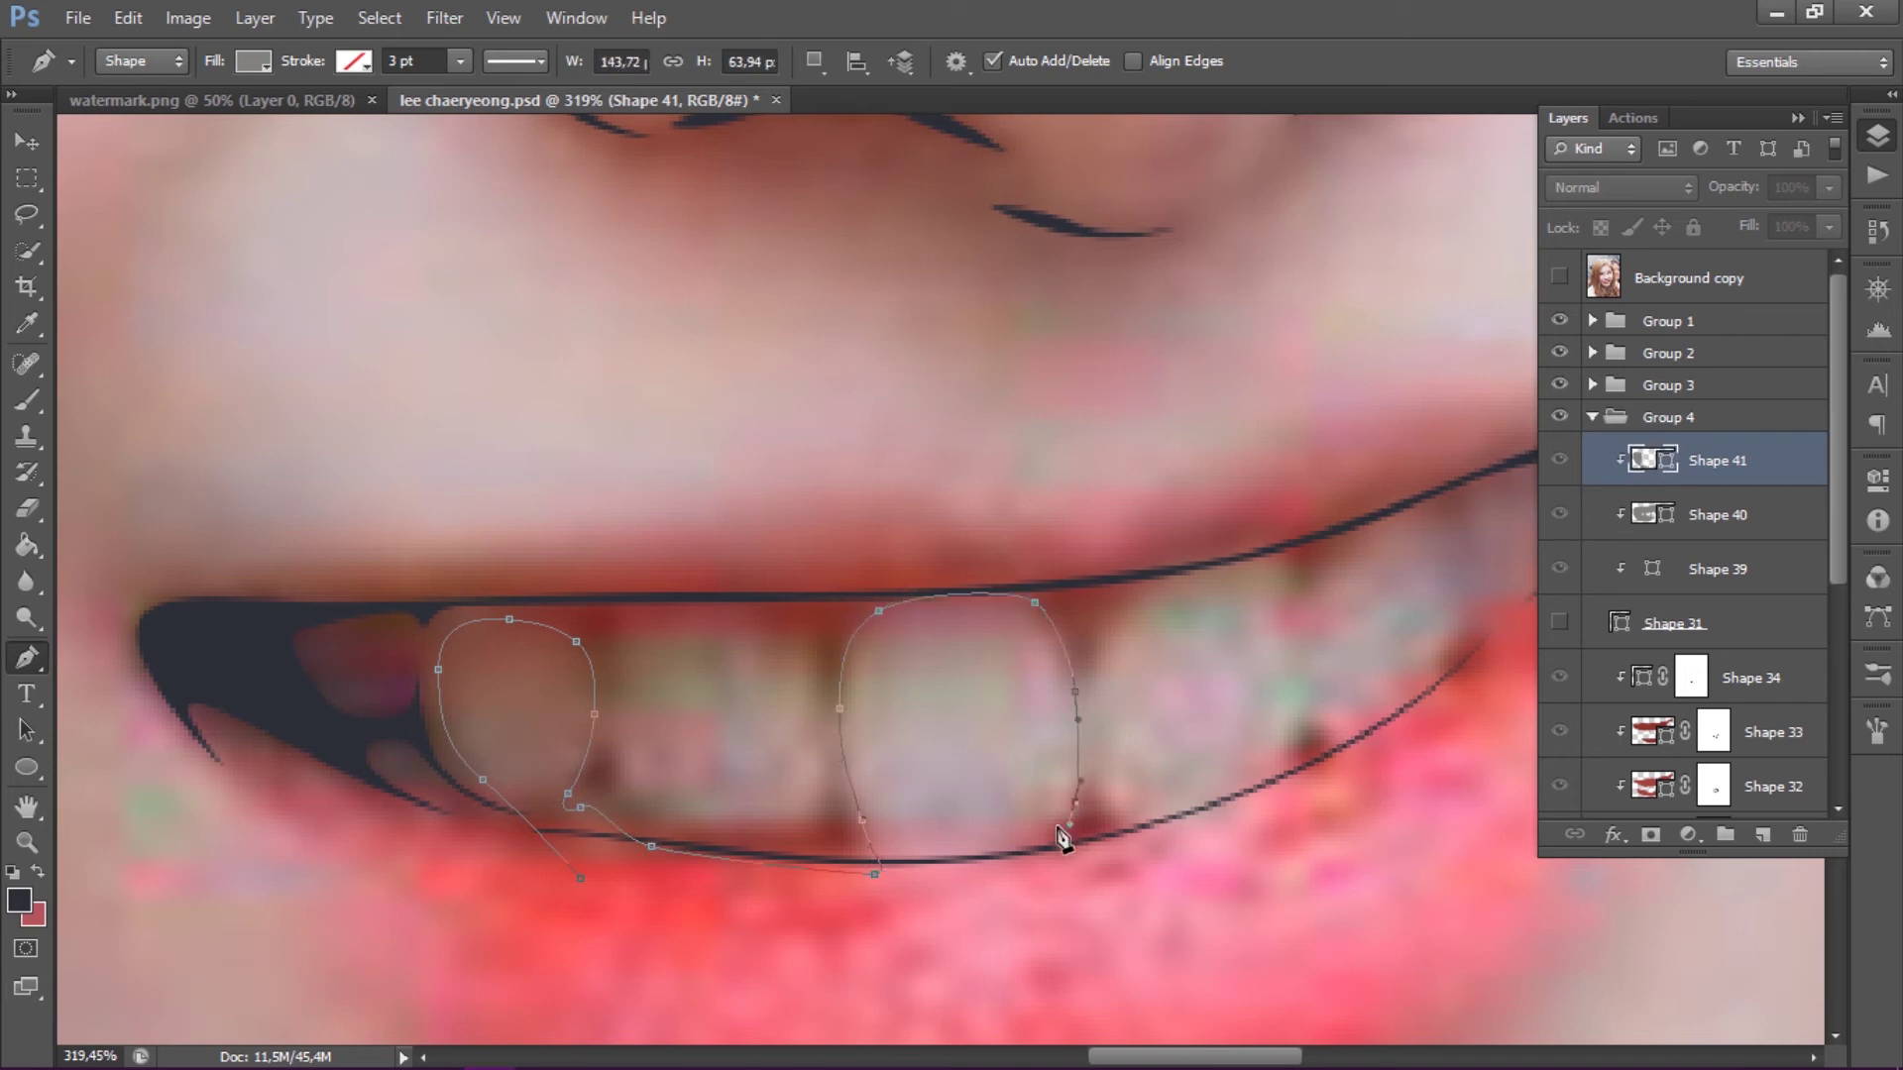
click(1038, 888)
click(1133, 852)
click(1145, 586)
click(1287, 602)
drag(1335, 578, 1044, 666)
click(1041, 656)
click(1129, 593)
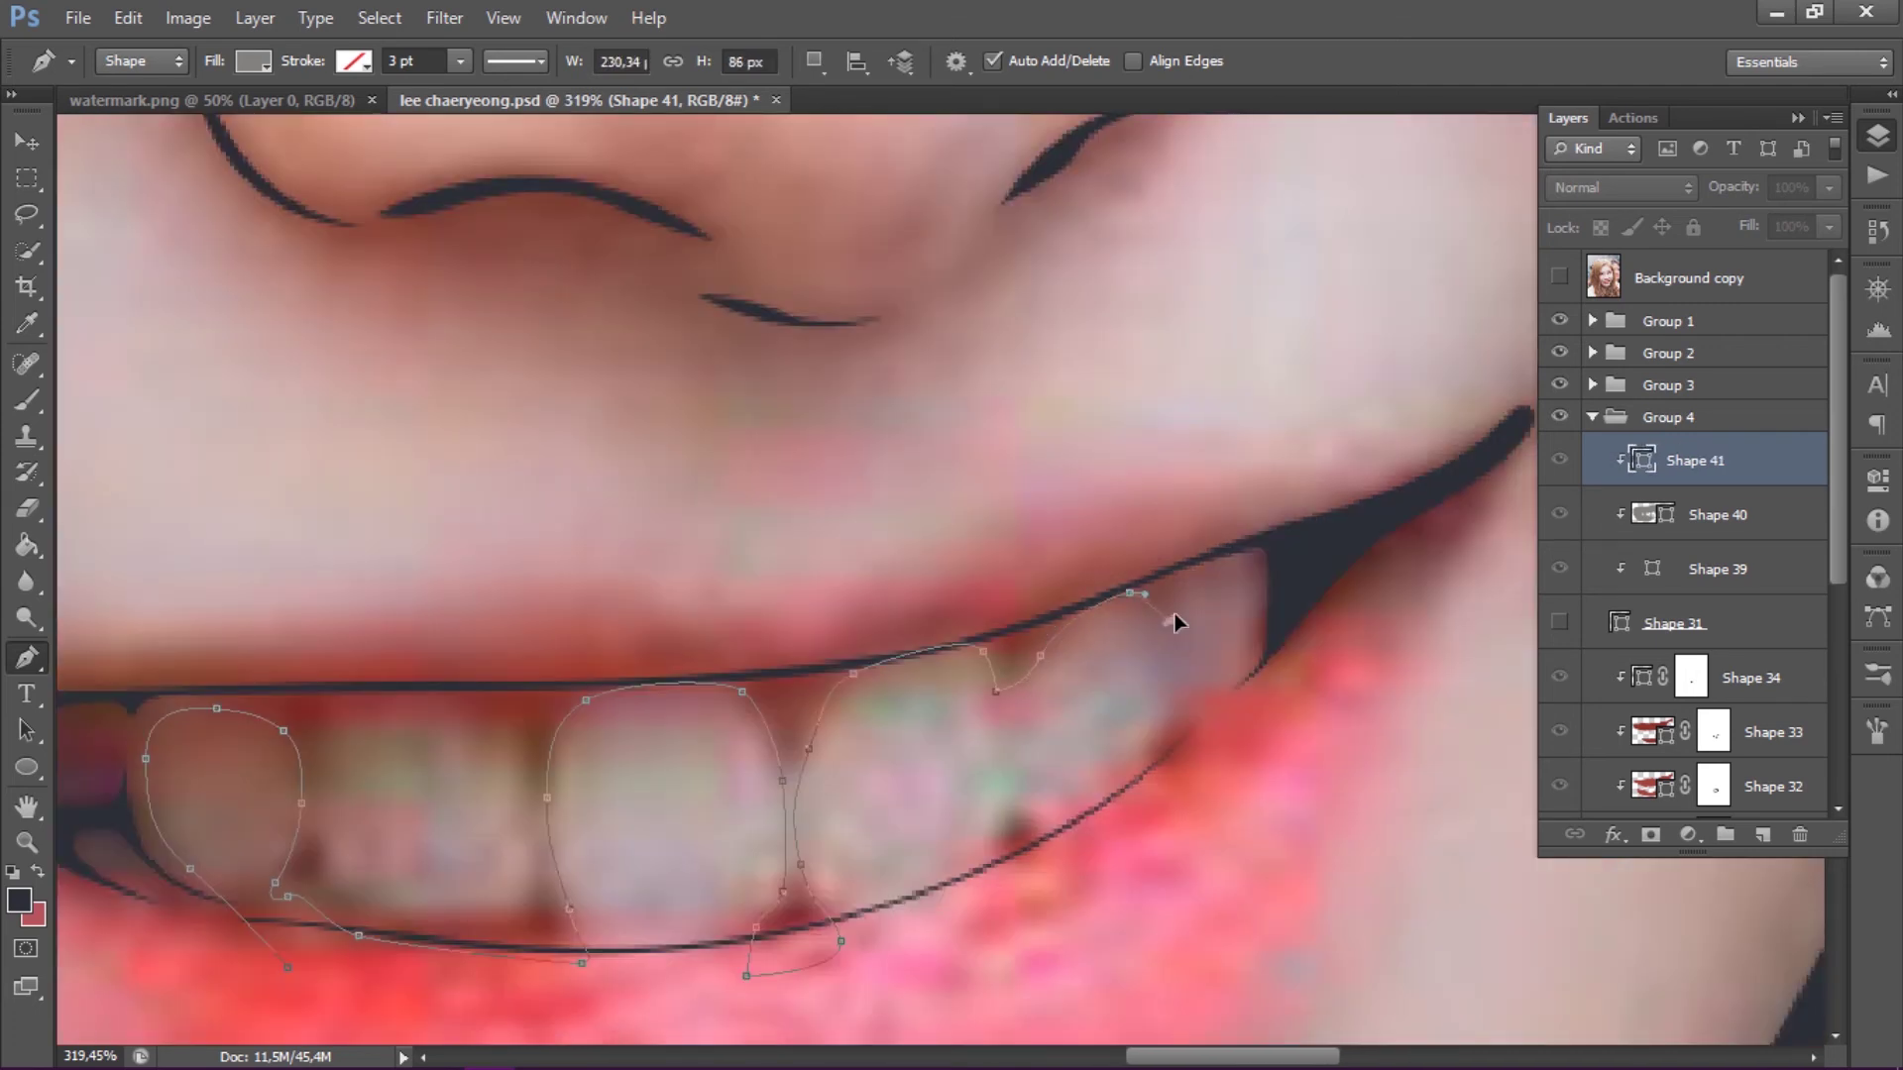
click(1171, 620)
click(1183, 570)
drag(1245, 565, 1252, 591)
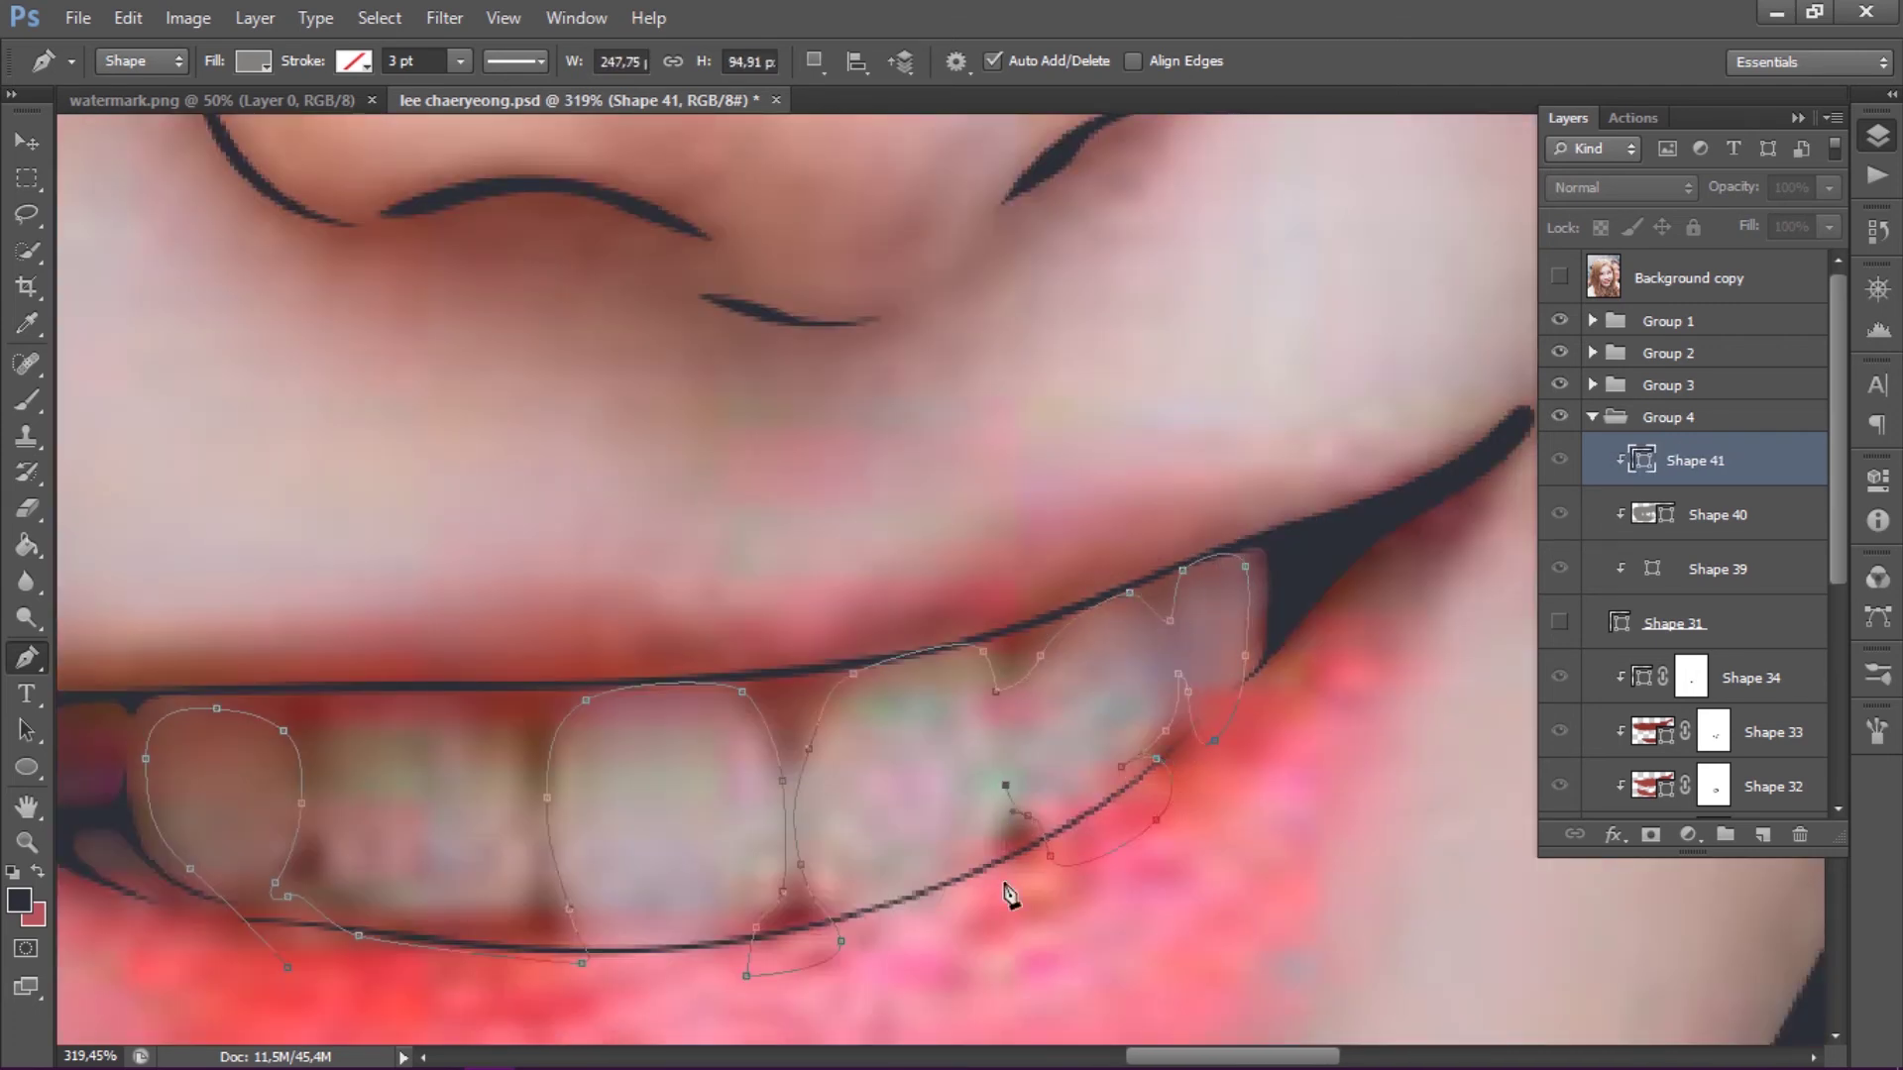
- Close the Shape 41 outline with a wide curve enclosing the mouth
scroll(1009, 894, down, 3)
drag(951, 401, 1297, 332)
scroll(713, 284, up, 3)
drag(436, 835, 505, 826)
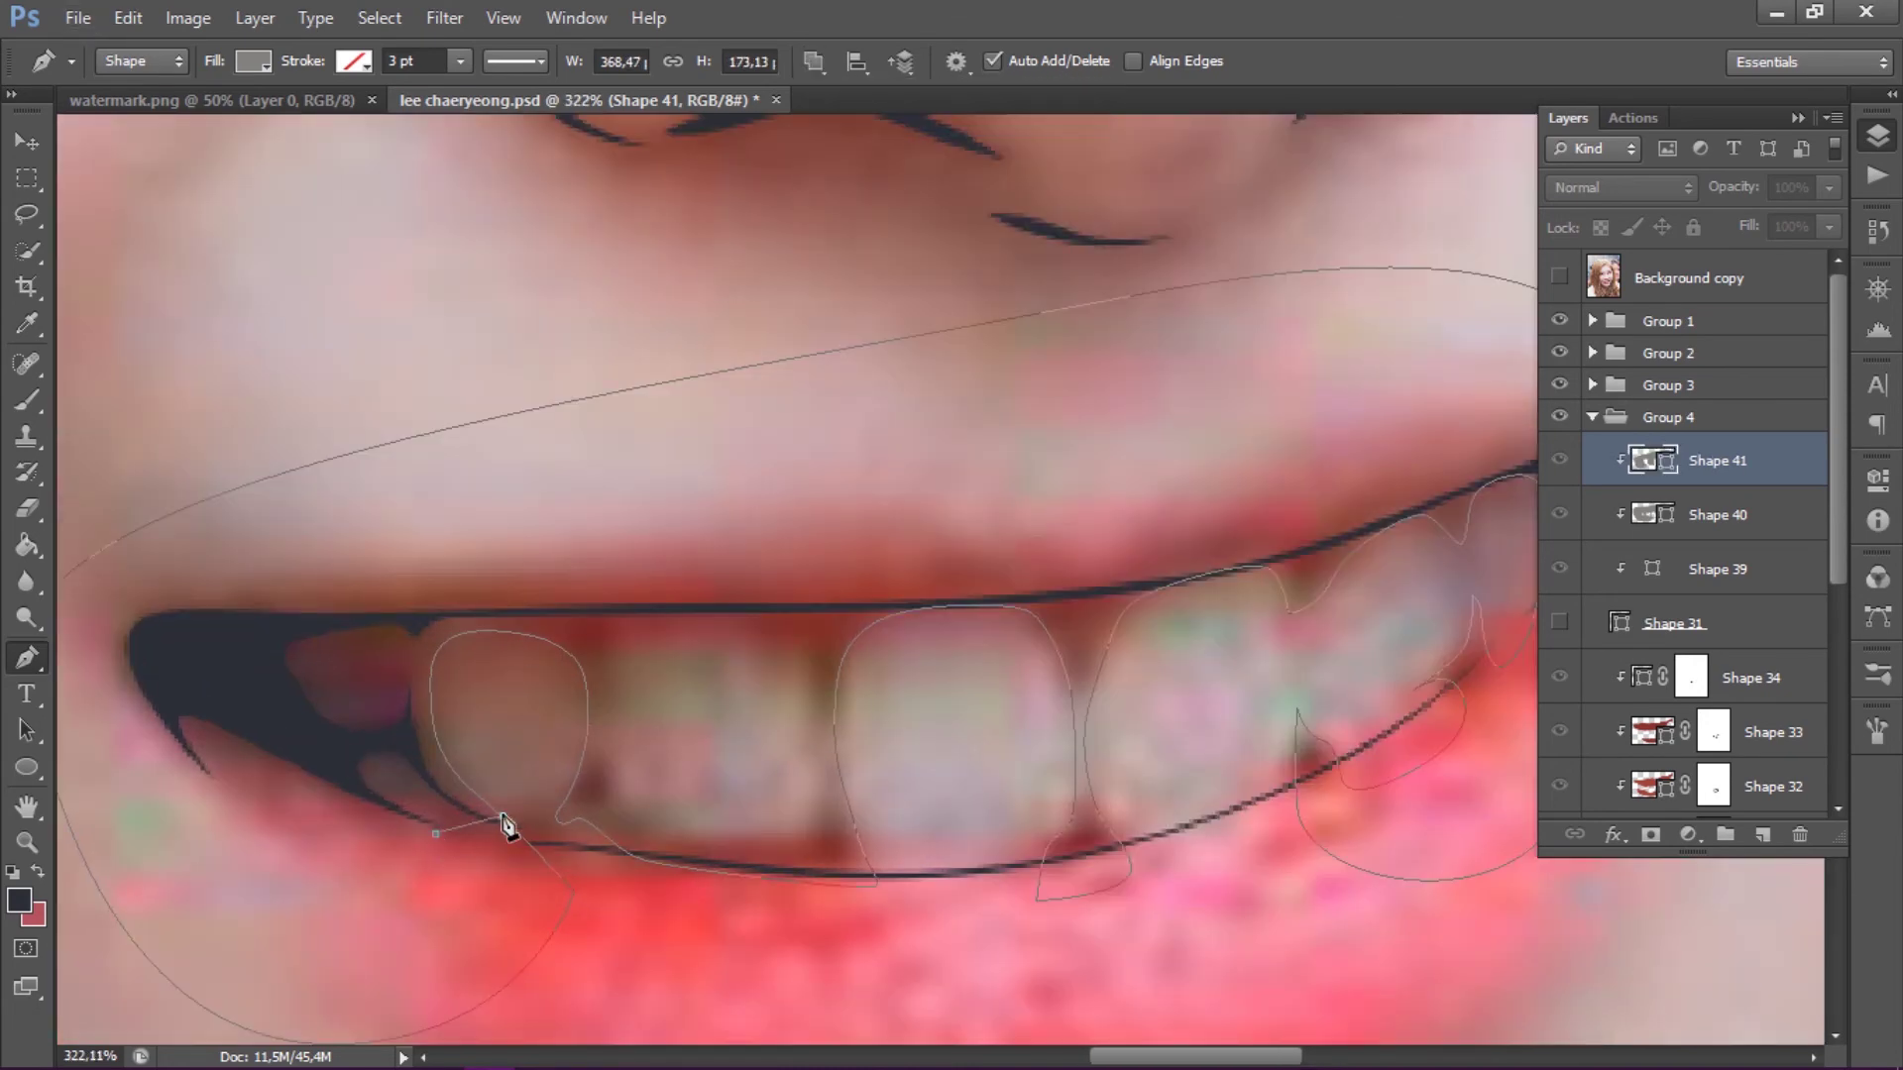
click(436, 835)
click(813, 62)
click(849, 140)
click(798, 646)
key(alt+Tab)
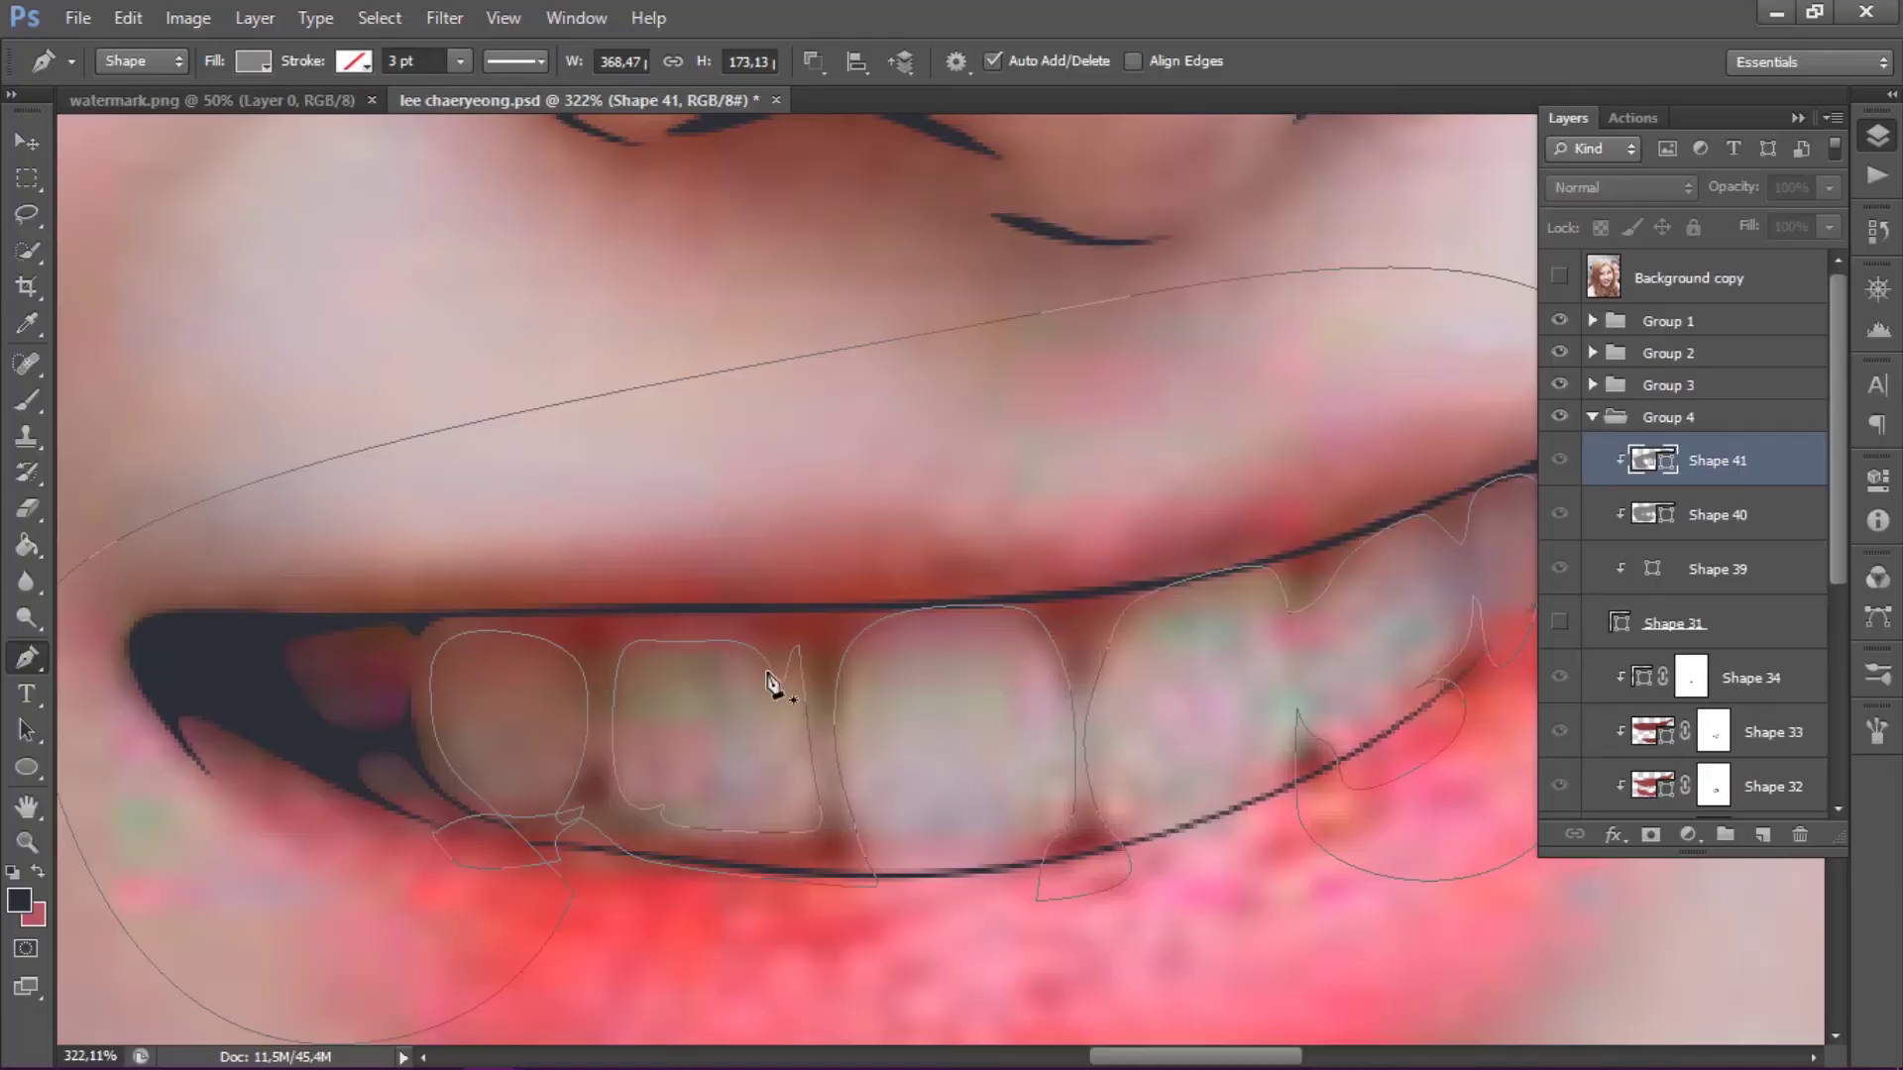
- Fill Shape 41 with a dark reddish-brown (#6b3732) sampled from the mouth
double_click(1645, 460)
click(955, 645)
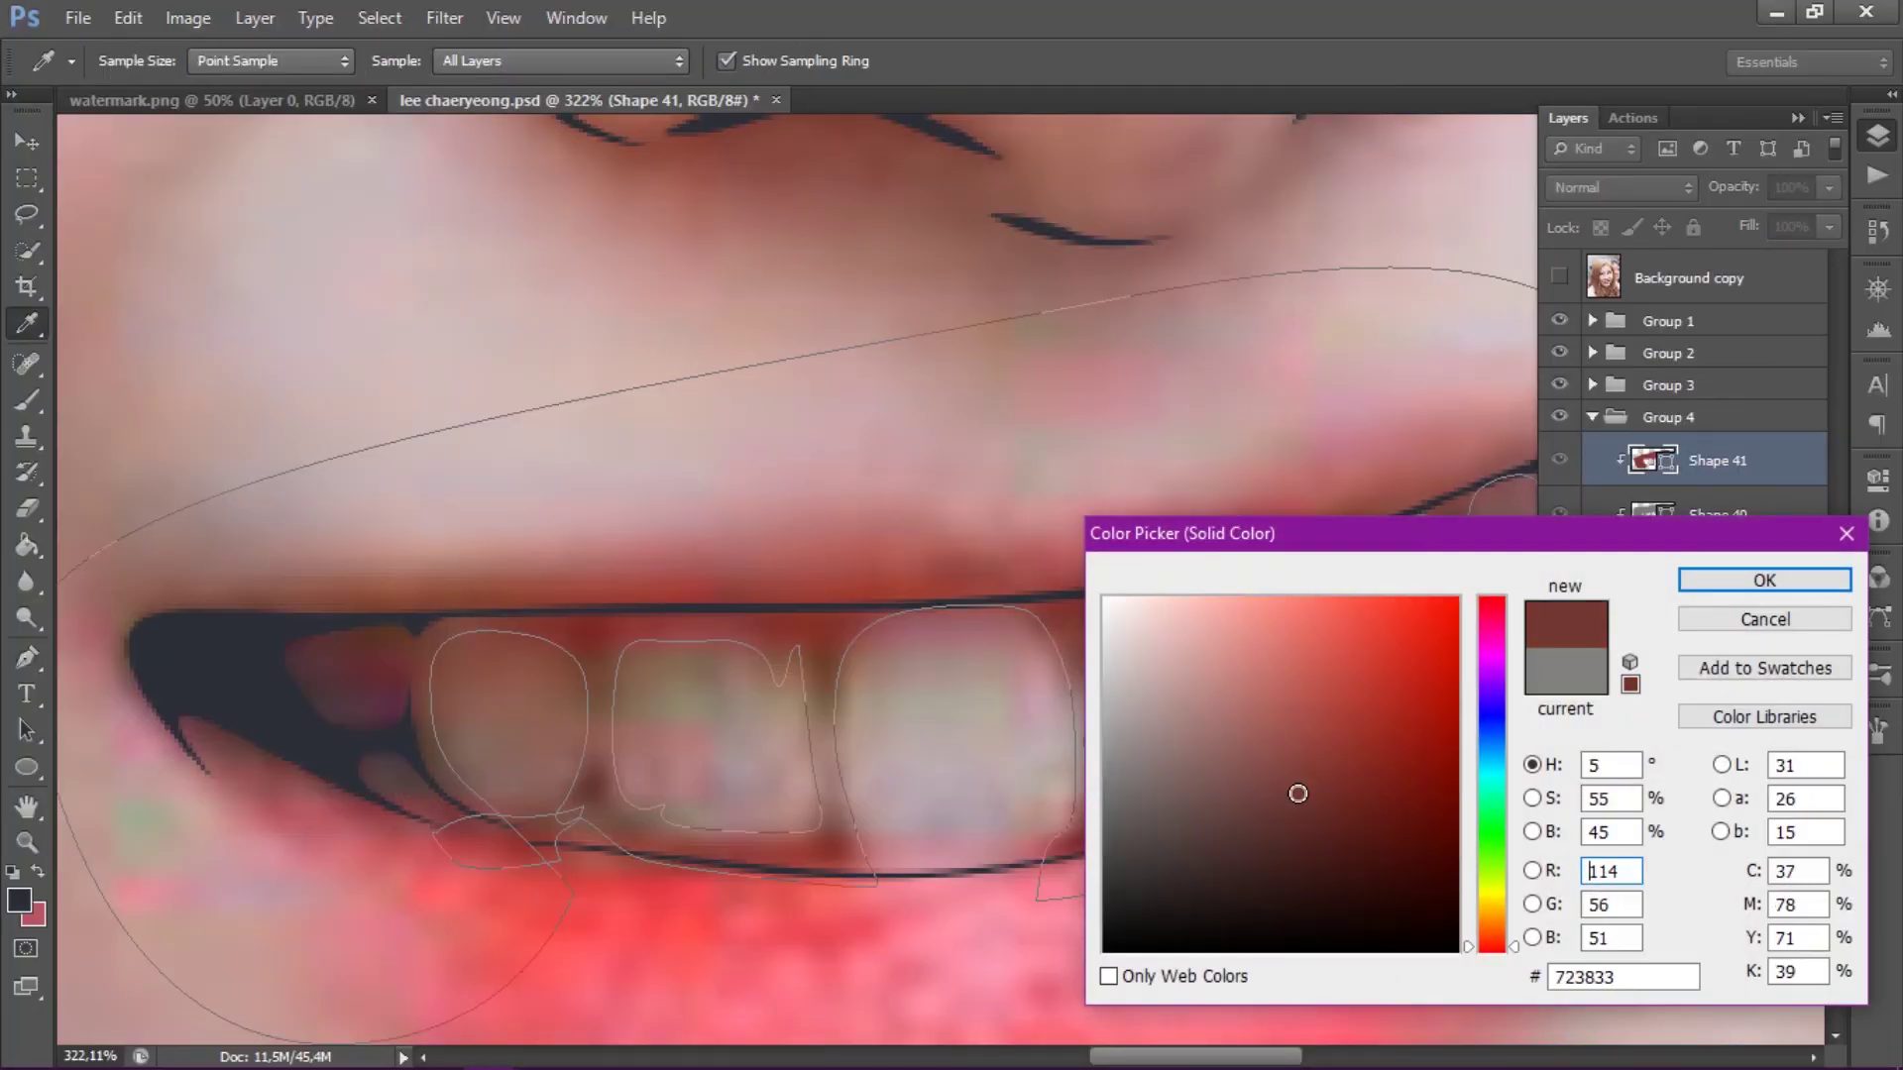
click(1764, 580)
scroll(1189, 763, down, 3)
double_click(1645, 459)
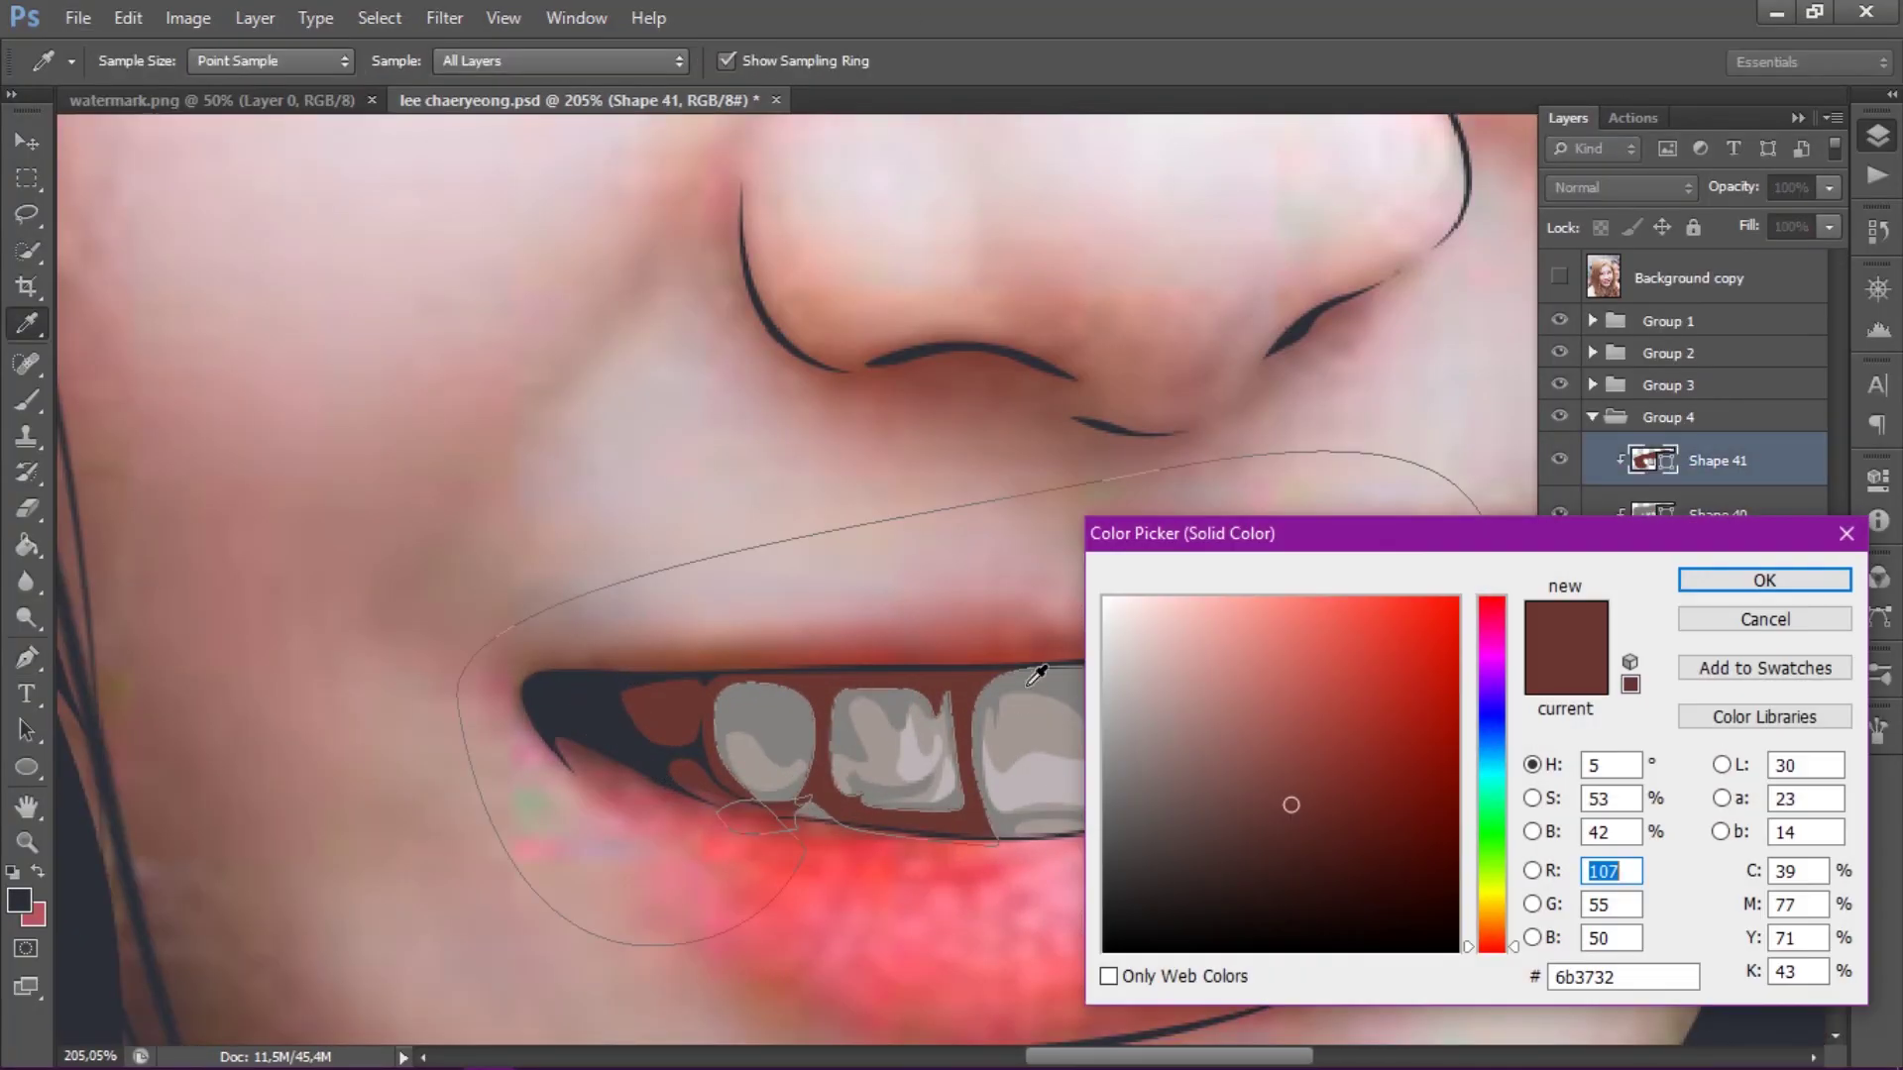
click(684, 693)
drag(1138, 833, 1146, 838)
- Confirm the previous fill colour and set the Pen tool to draw a new shape layer
key(Return)
key(p)
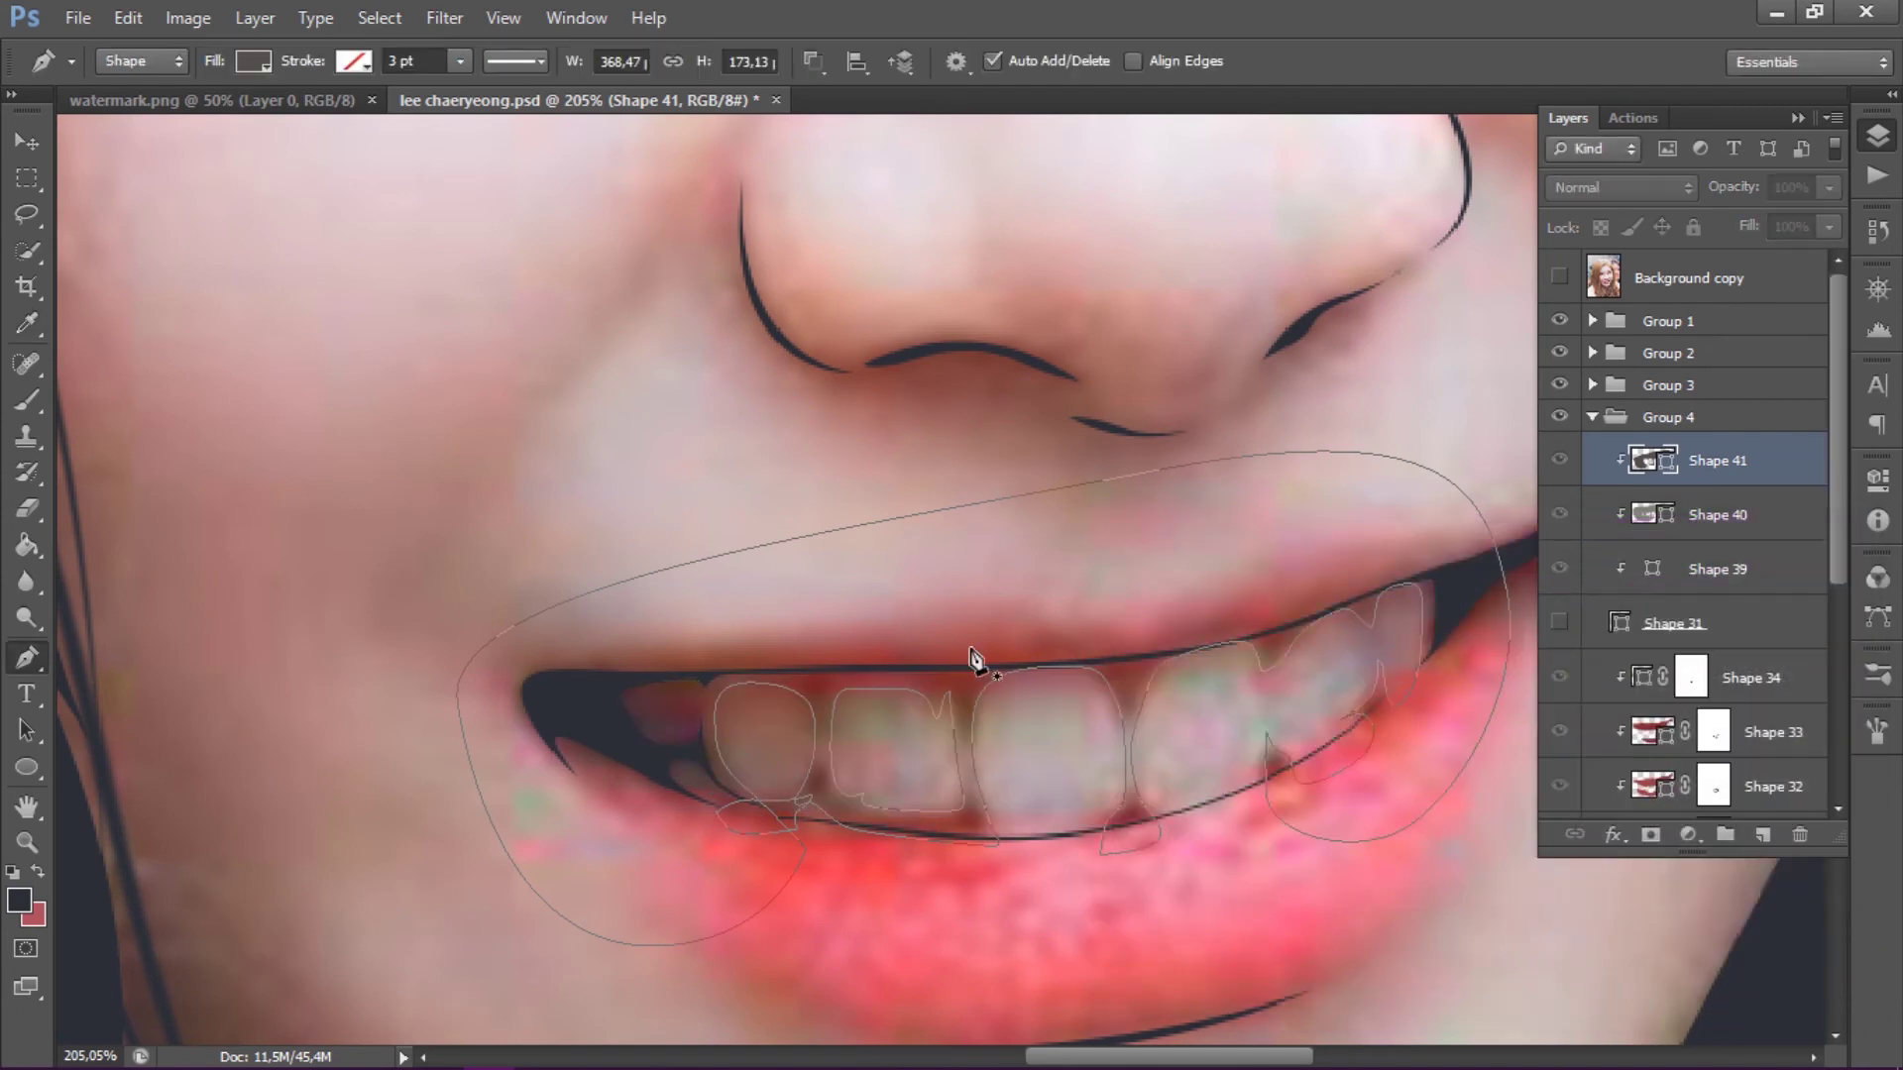
scroll(842, 520, up, 1)
scroll(842, 521, right, 3)
click(814, 62)
click(941, 120)
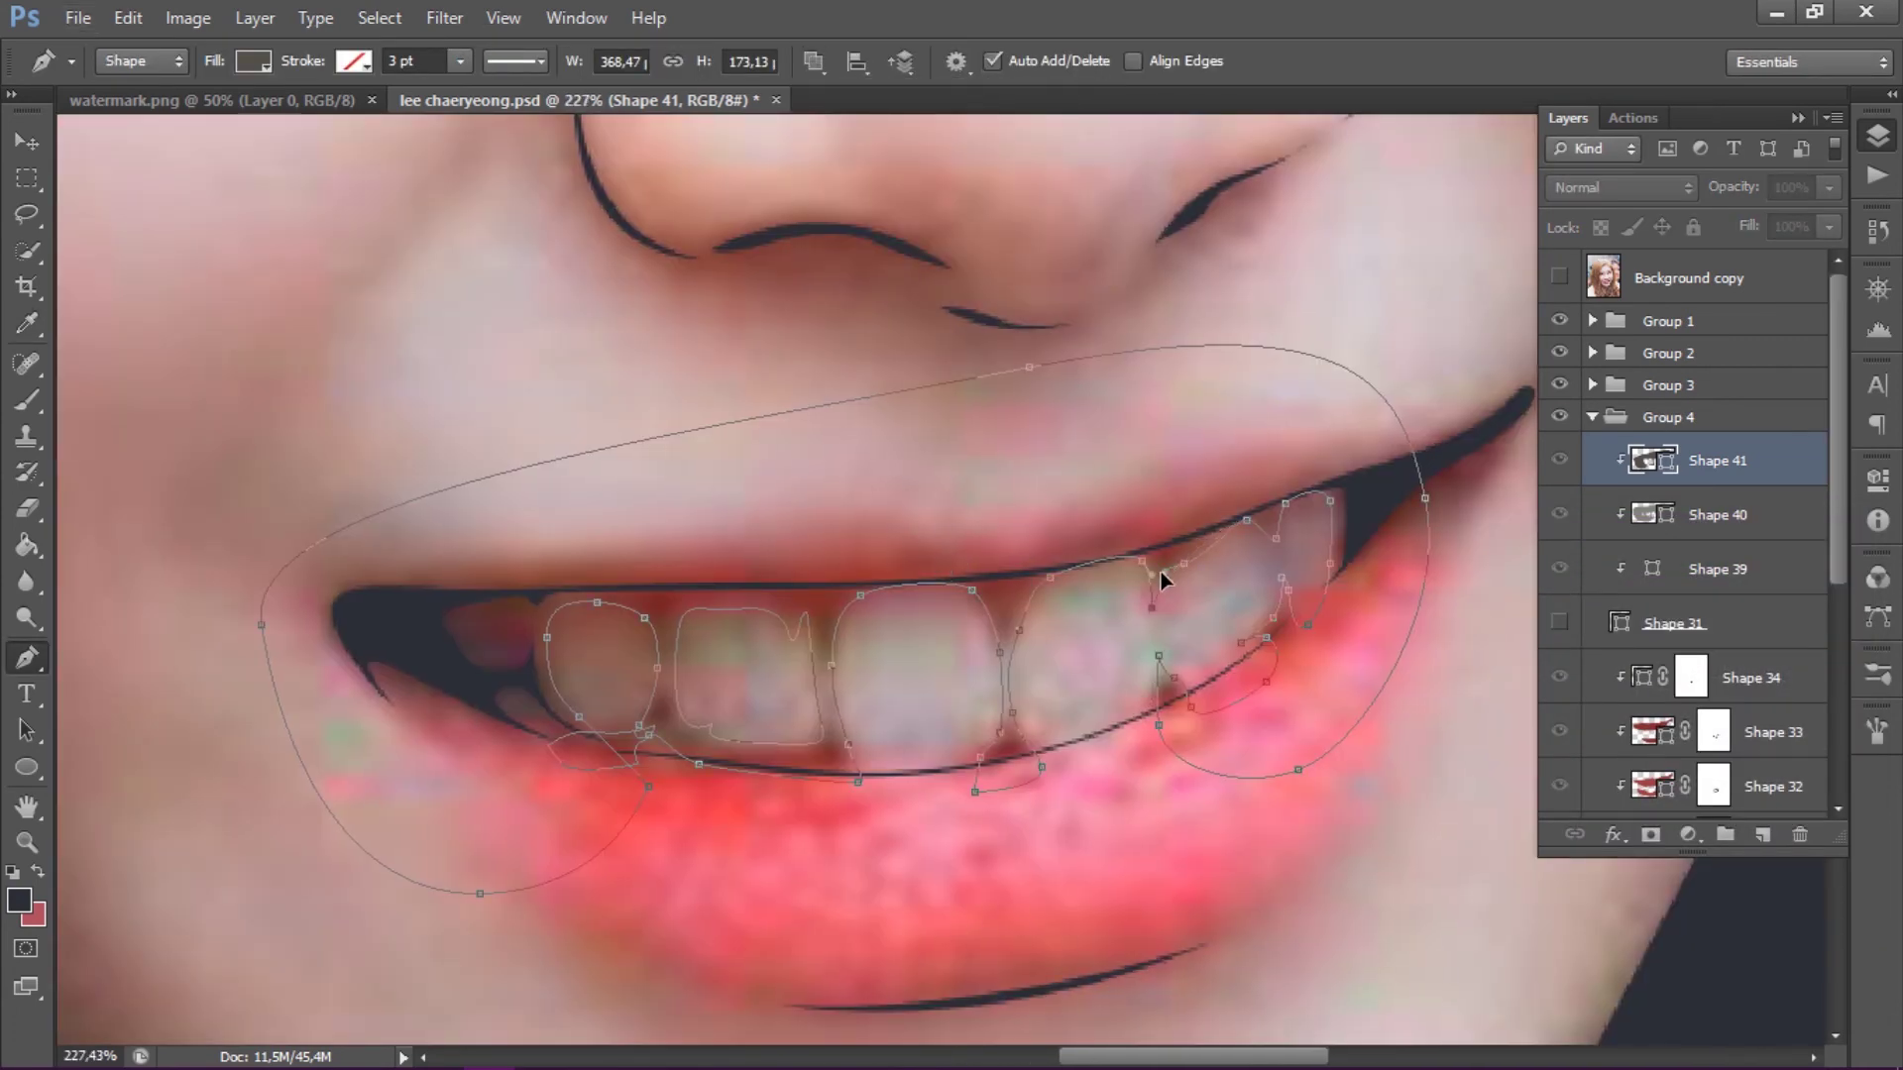
click(815, 61)
- Outline a shading shape along the lower teeth near the lip corner and clip it to the teeth
click(879, 90)
click(562, 790)
click(524, 726)
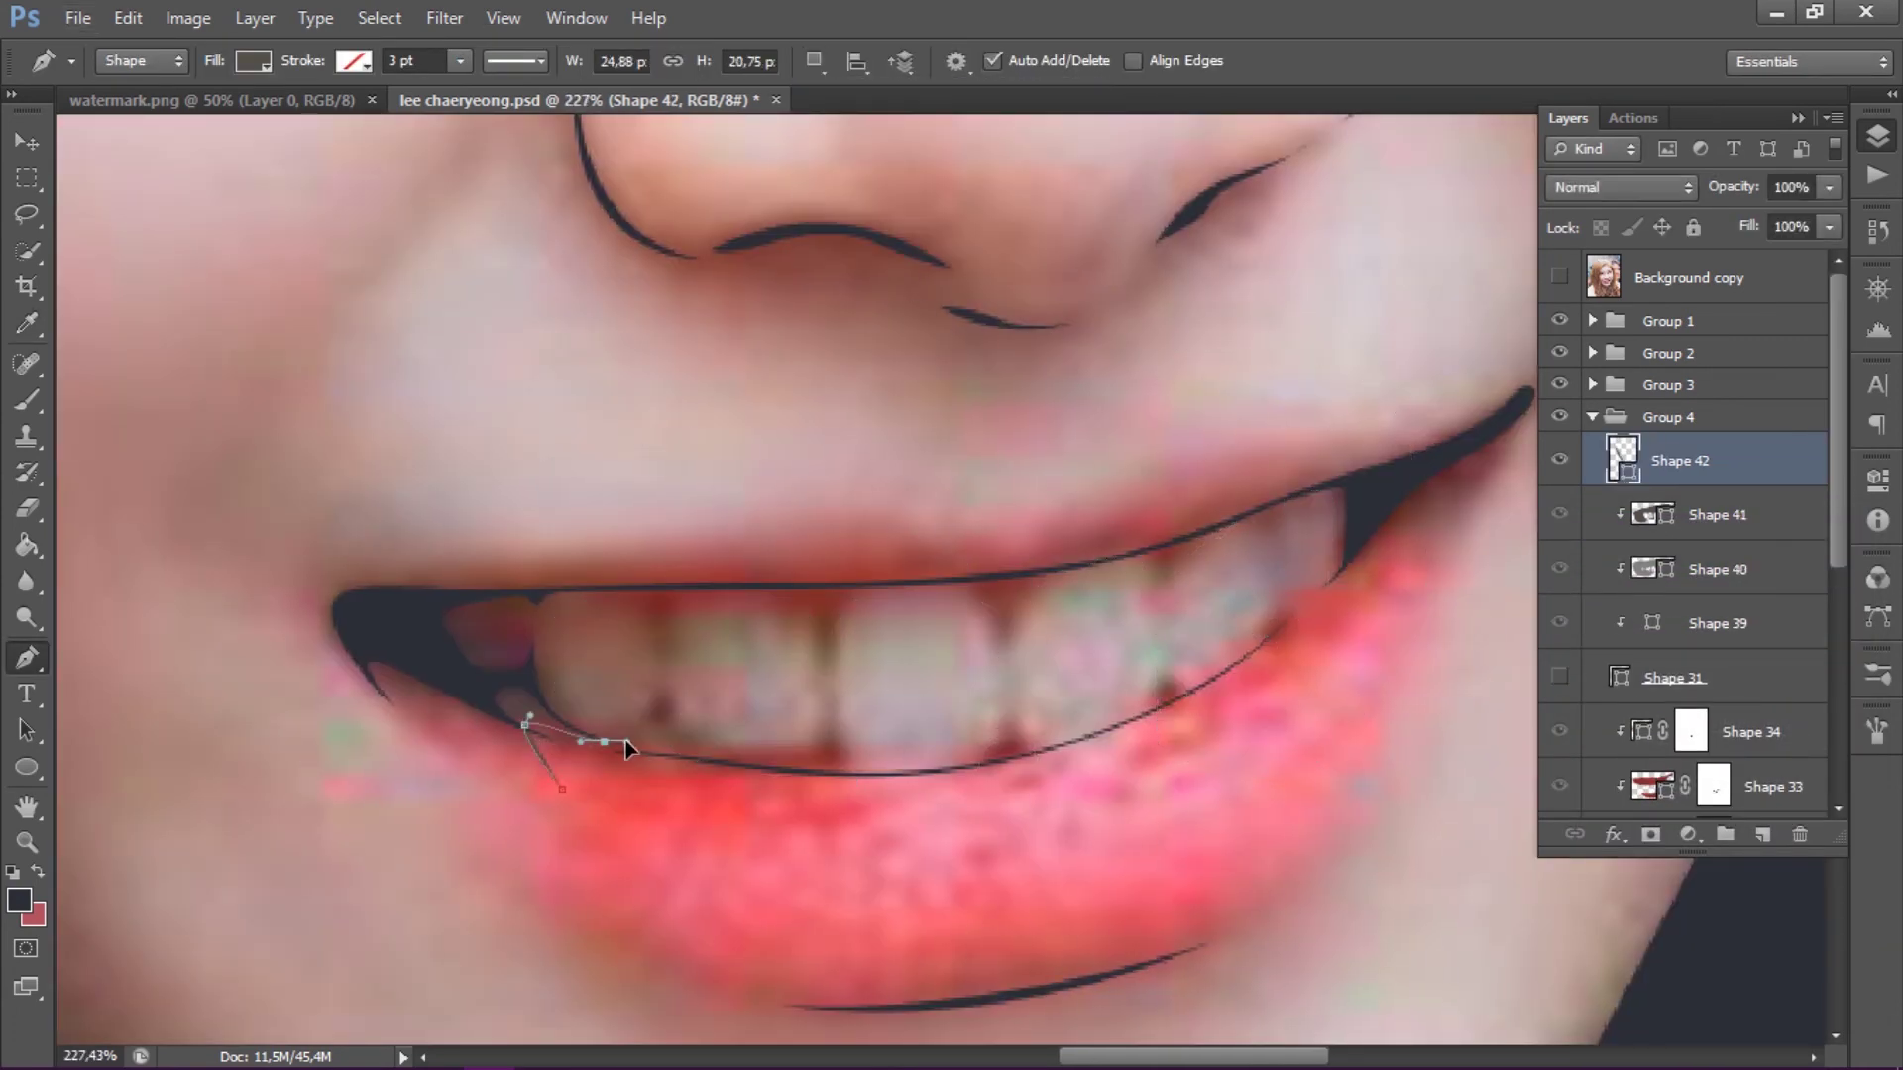
click(604, 742)
drag(709, 753, 734, 753)
scroll(814, 771, up, 6)
drag(851, 810, 825, 684)
key(ctrl+alt+g)
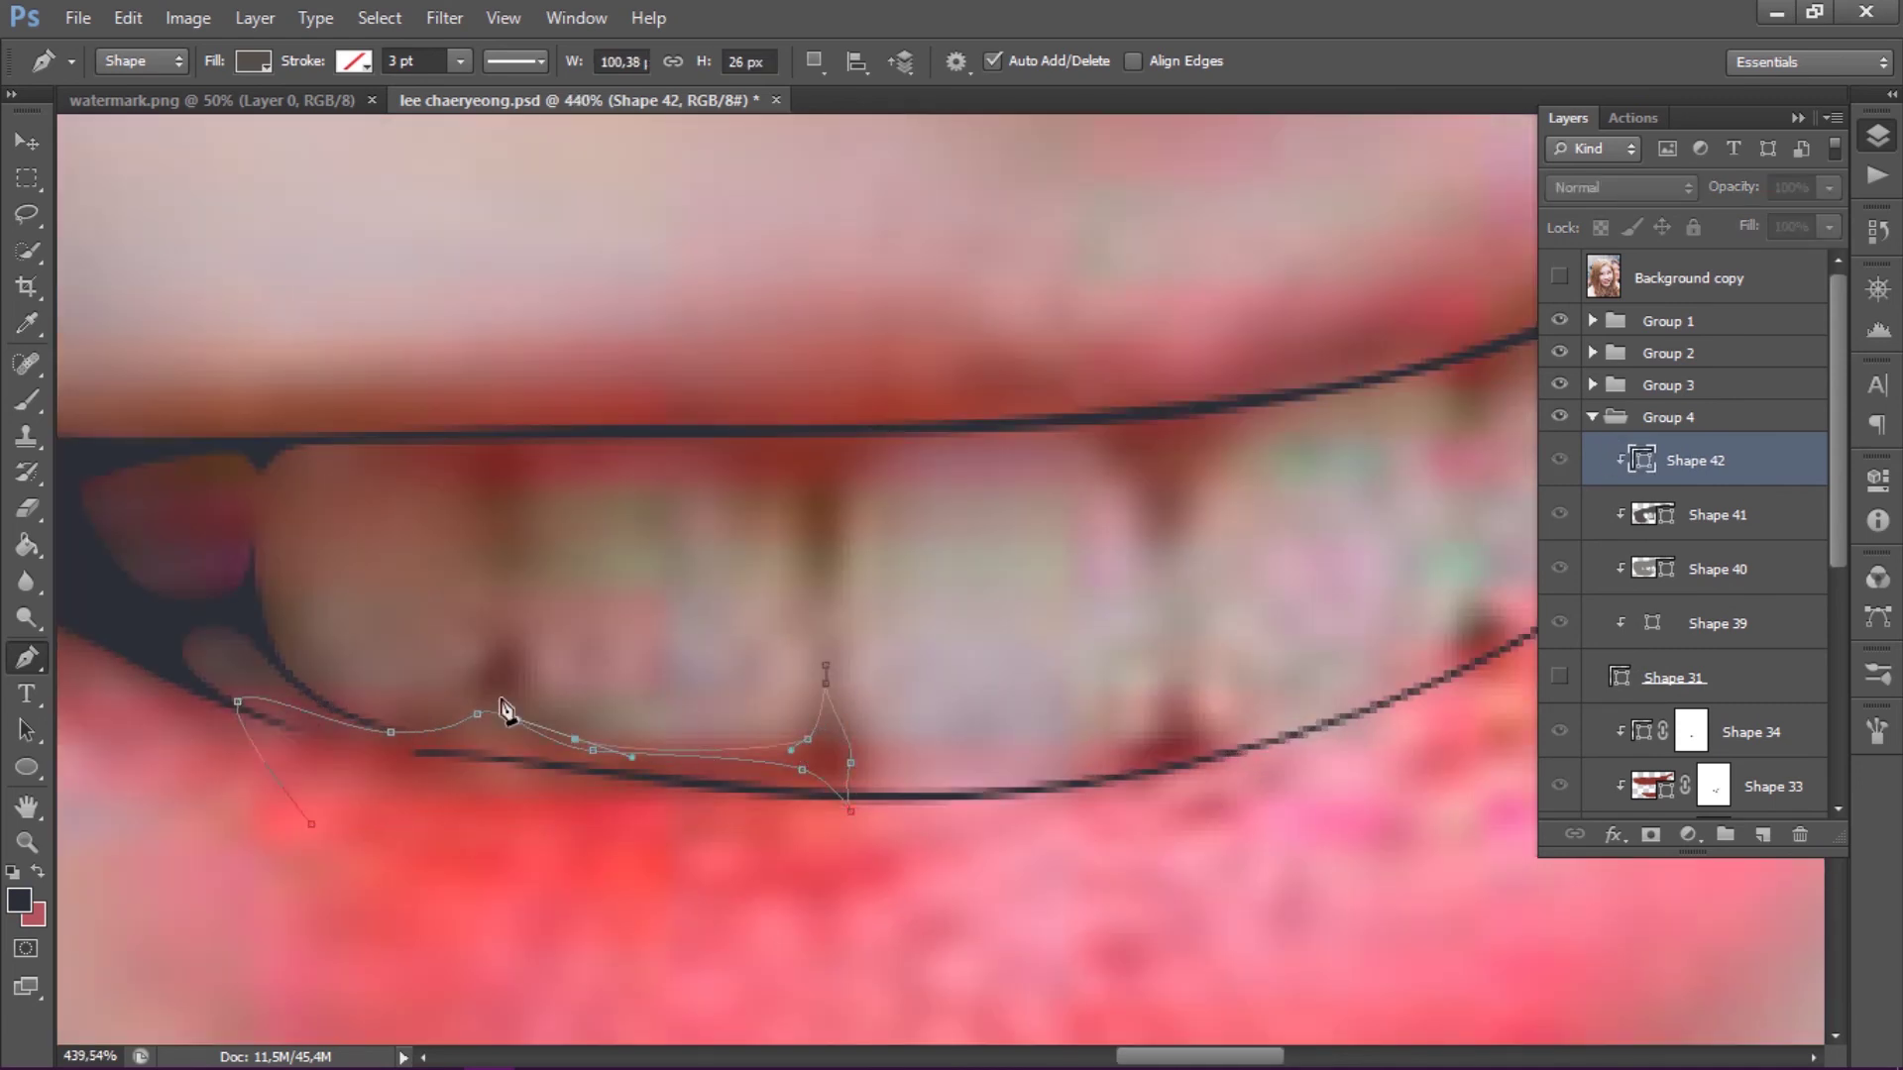
- Trace the shading outline along the lower tooth edges, the tooth tops and the upper lip
drag(414, 724, 579, 812)
click(420, 631)
click(635, 539)
click(672, 662)
click(948, 552)
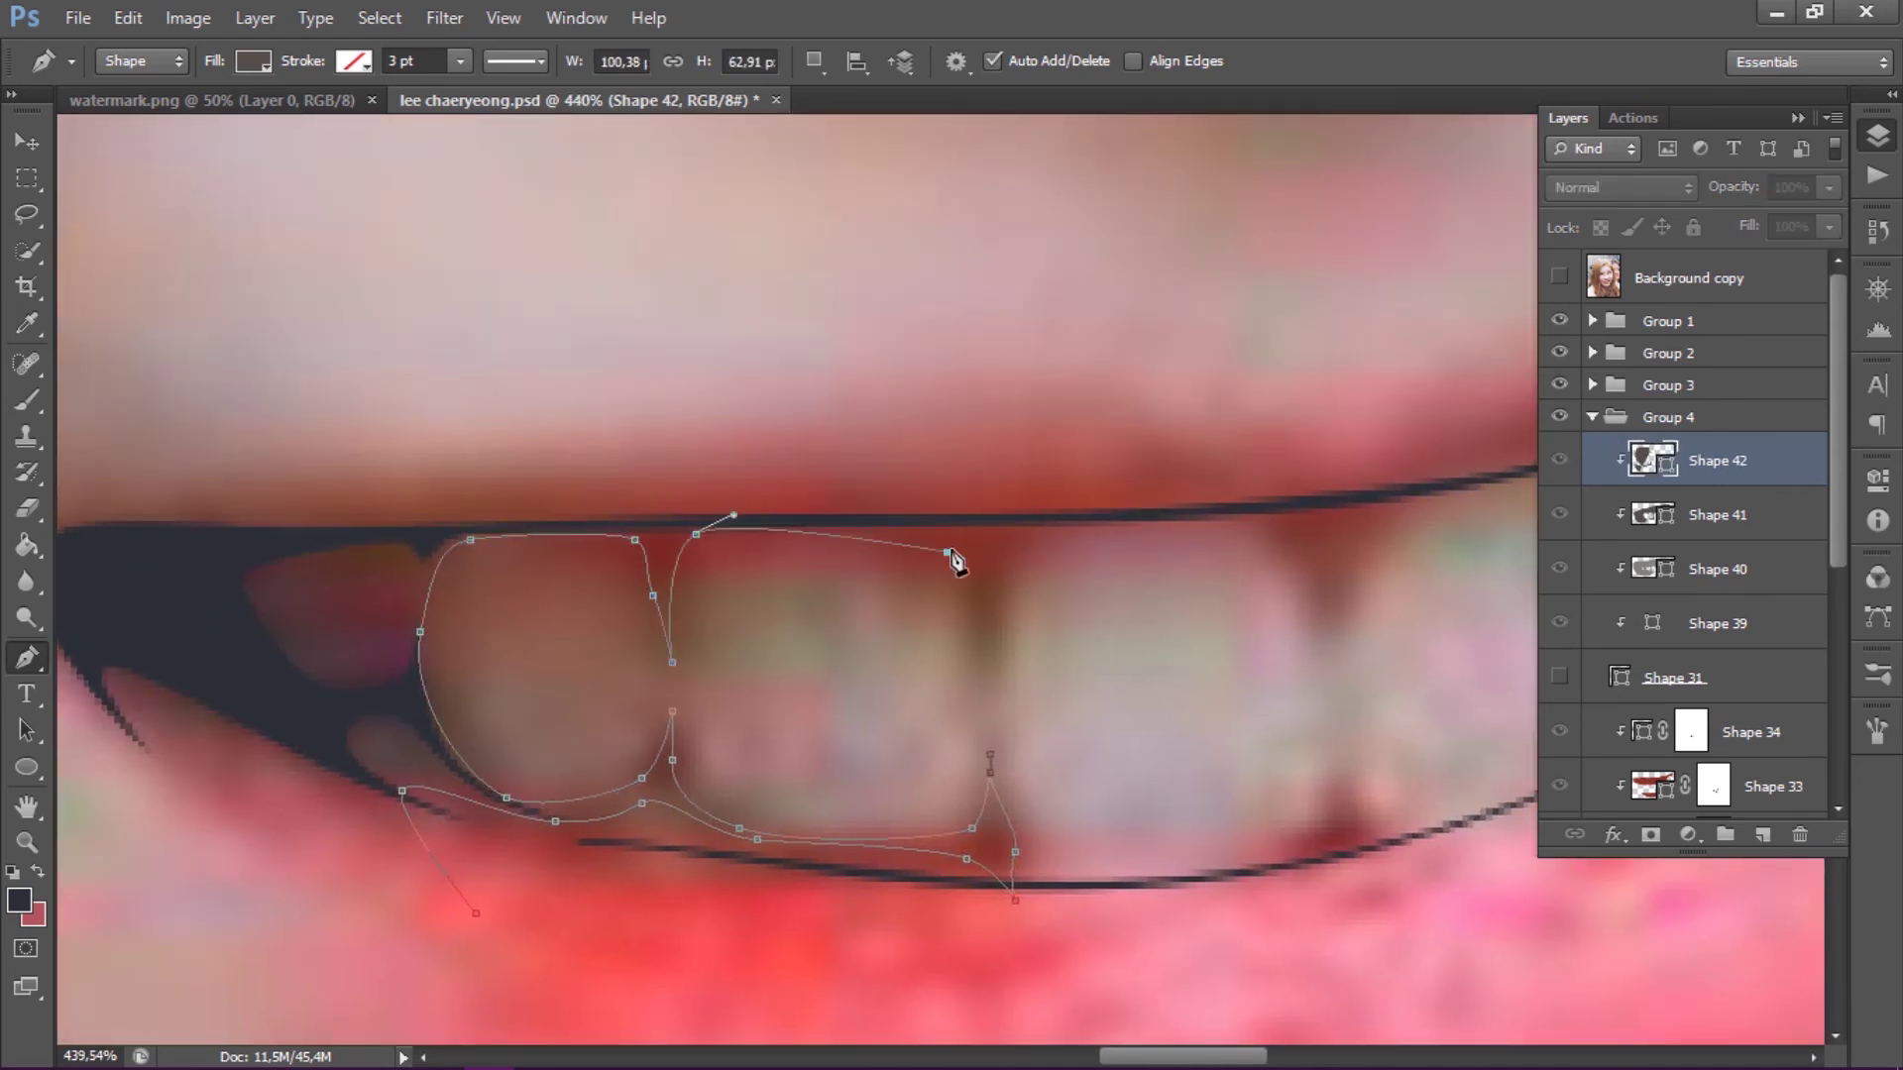
mouse_move(1028, 536)
mouse_down()
mouse_move(1068, 509)
mouse_move(1117, 599)
mouse_move(925, 496)
mouse_up()
drag(1140, 426, 1160, 395)
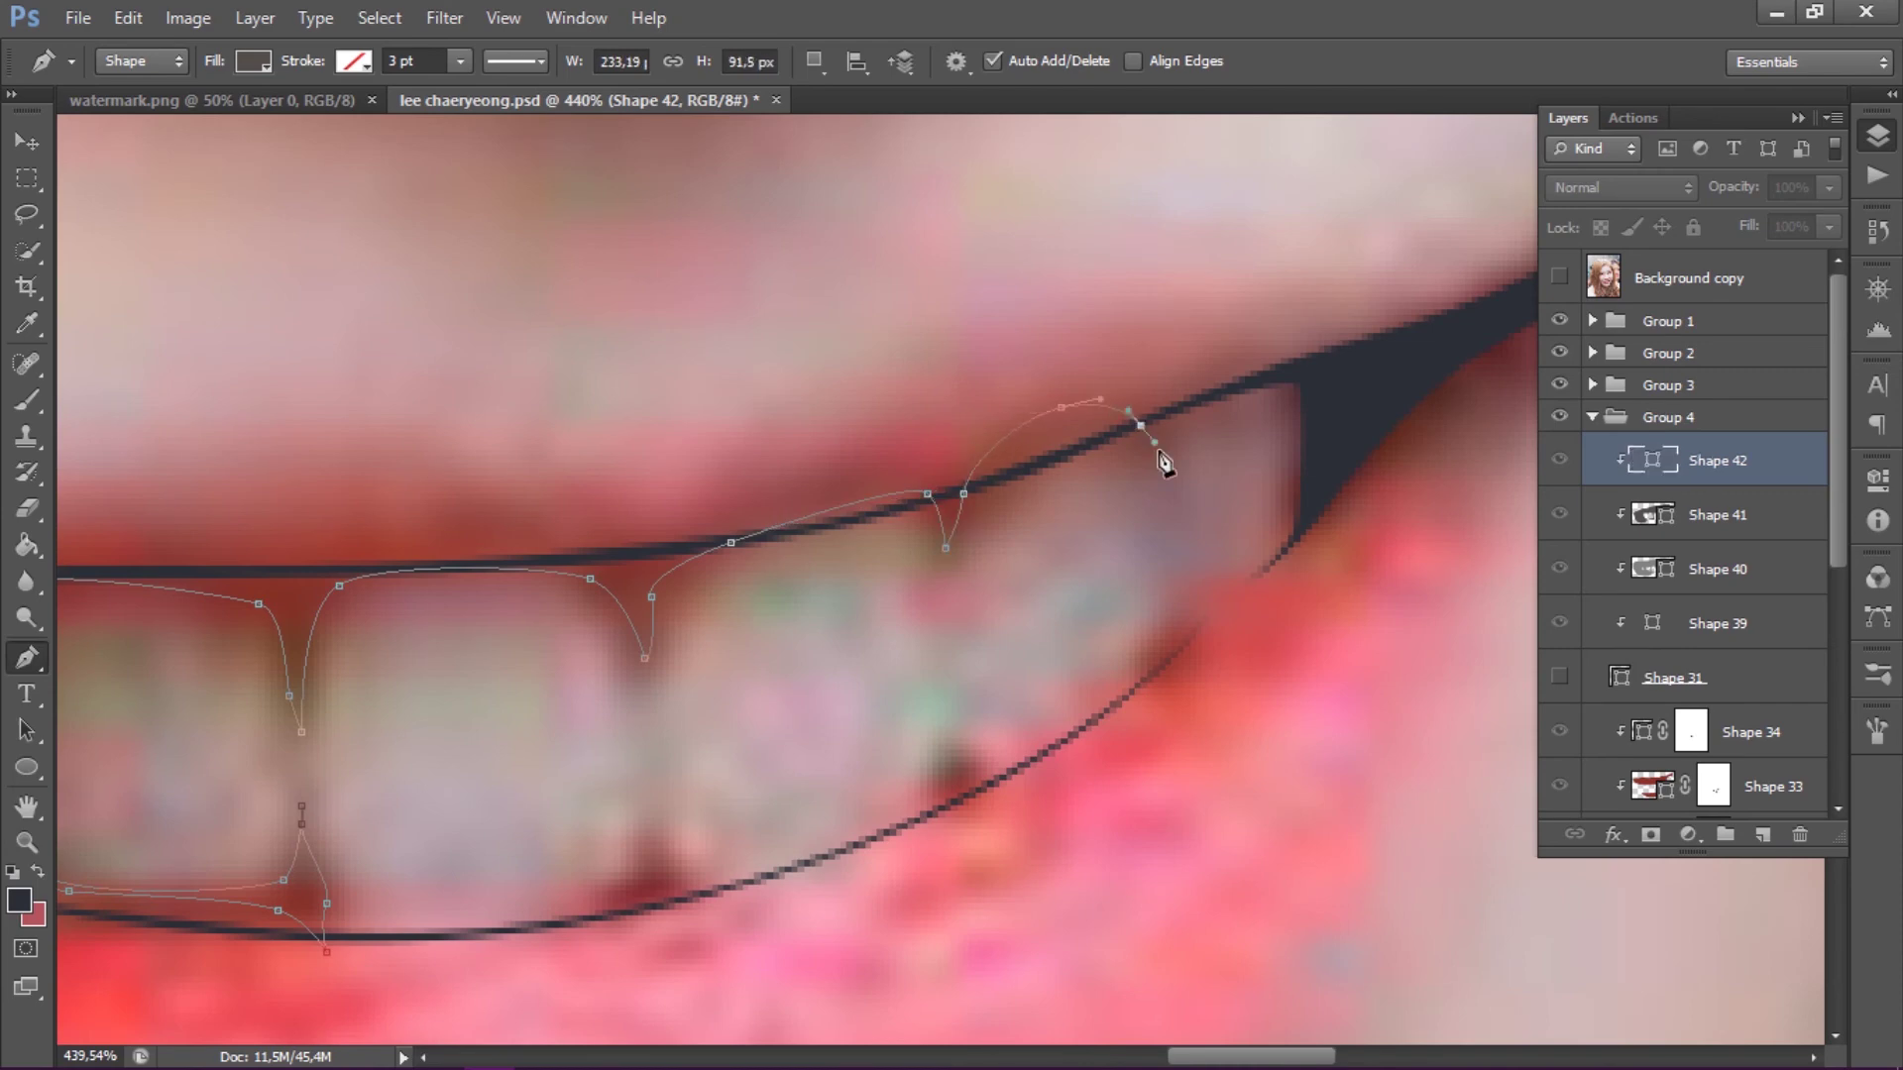
- Extend the outline toward the mouth corner and close it around the teeth
click(1282, 376)
click(1288, 505)
drag(1232, 671, 1207, 707)
scroll(999, 815, down, 3)
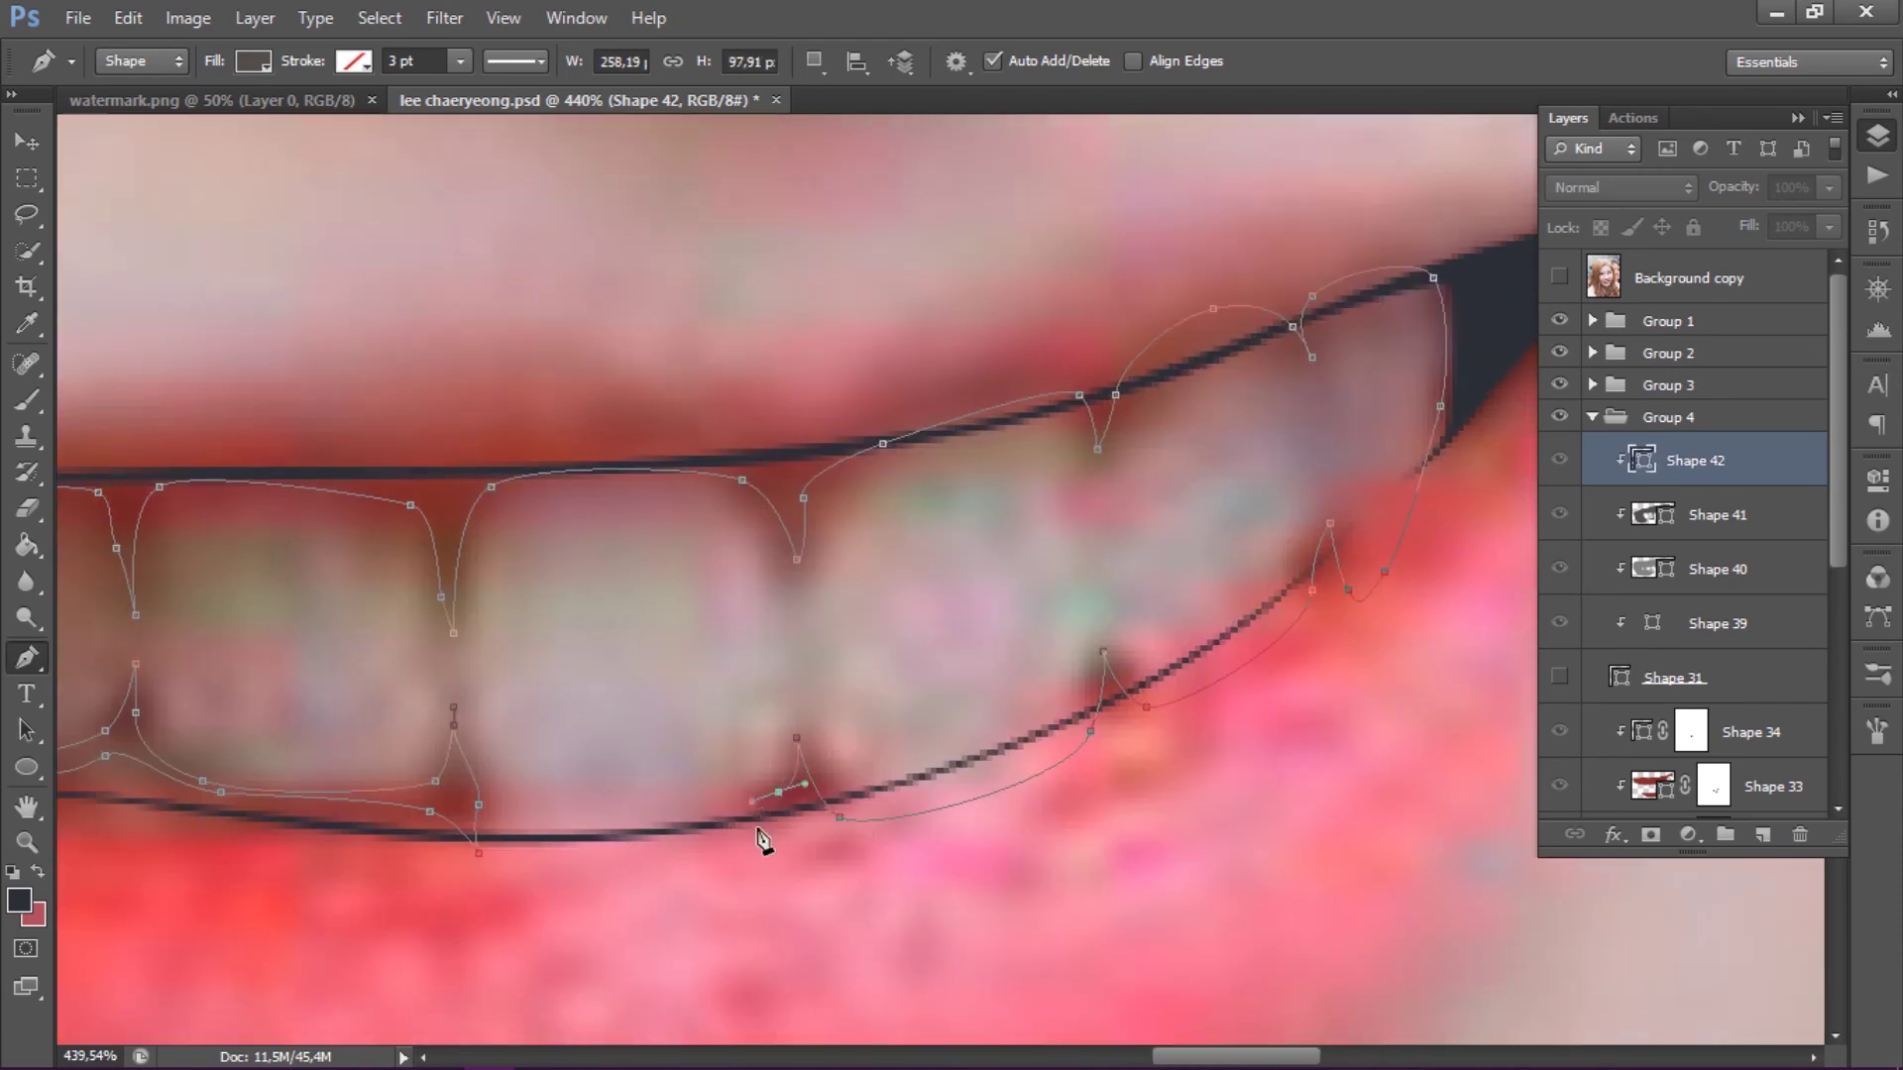
scroll(764, 836, down, 2)
scroll(811, 472, down, 1)
click(725, 782)
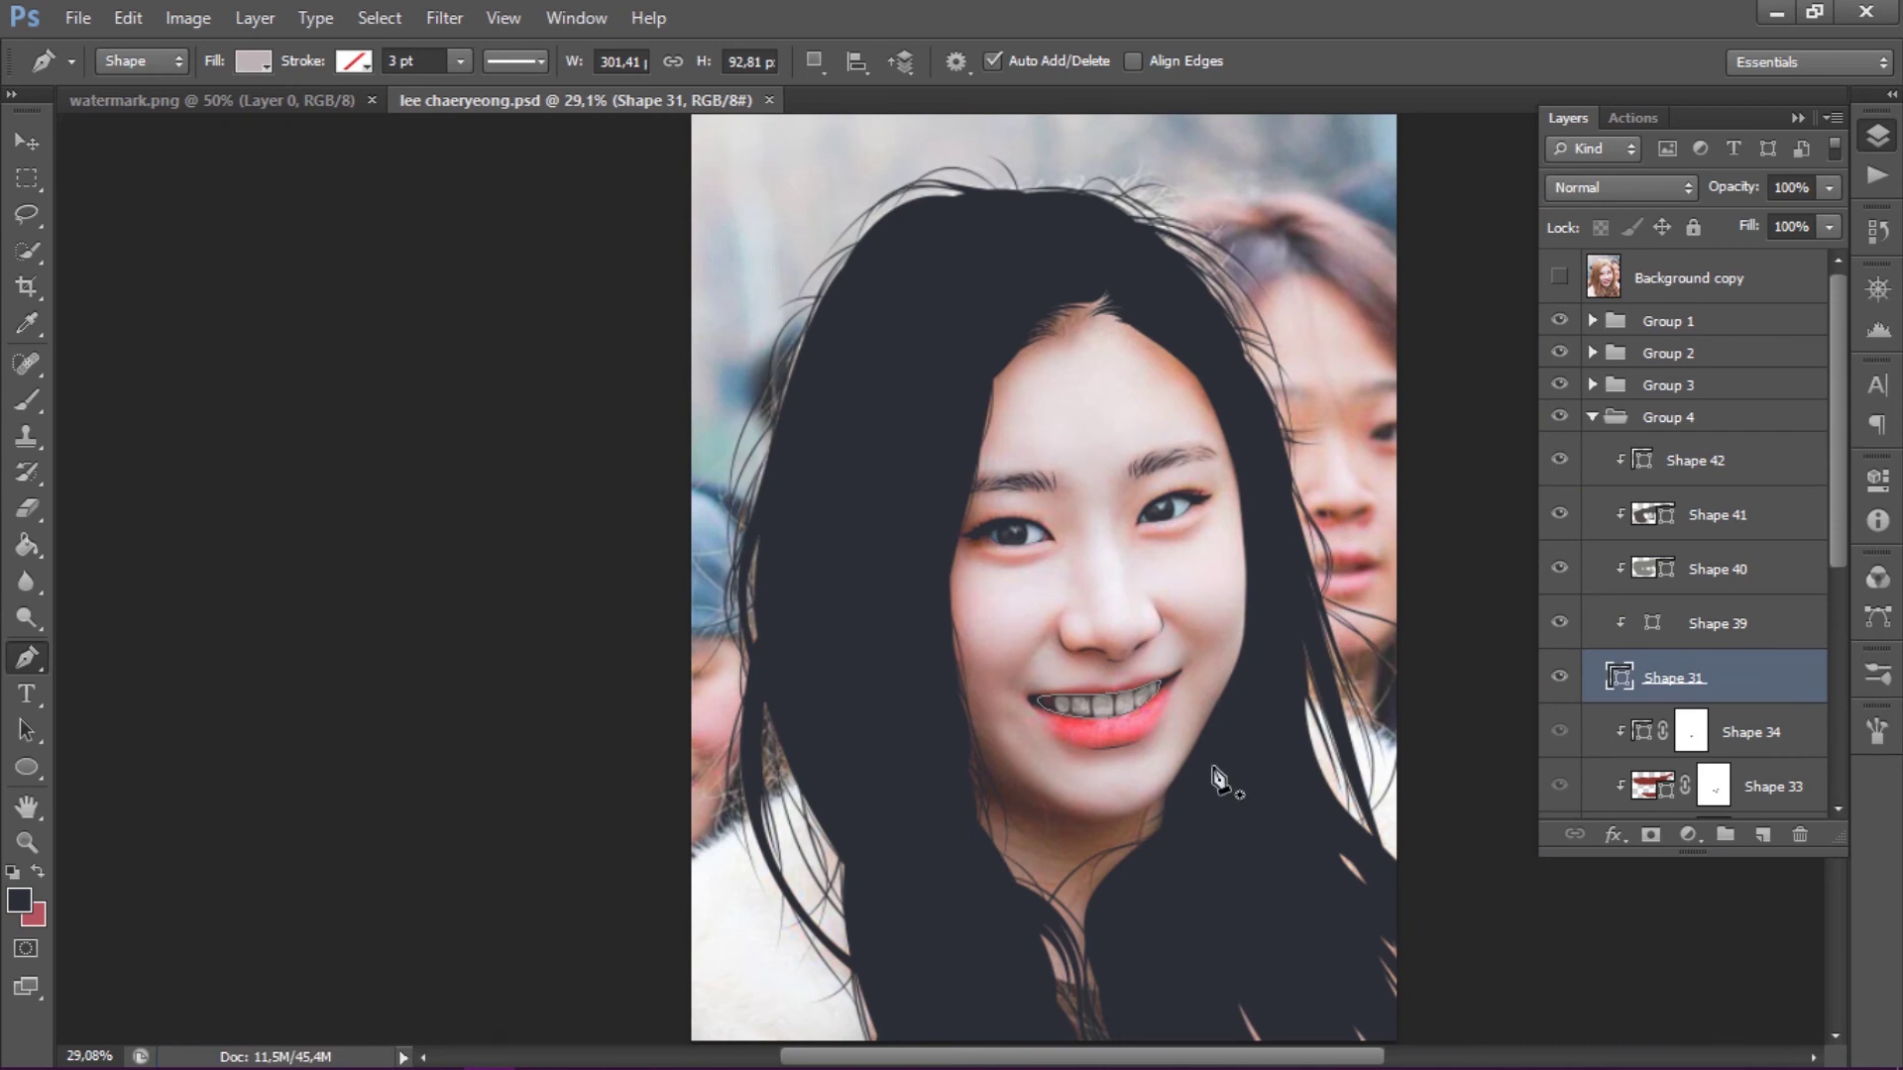
- Trace a thin highlight shape filling the gap between two teeth
scroll(1140, 773, up, 5)
scroll(1061, 764, up, 2)
scroll(1007, 633, up, 3)
click(991, 599)
click(979, 639)
click(991, 722)
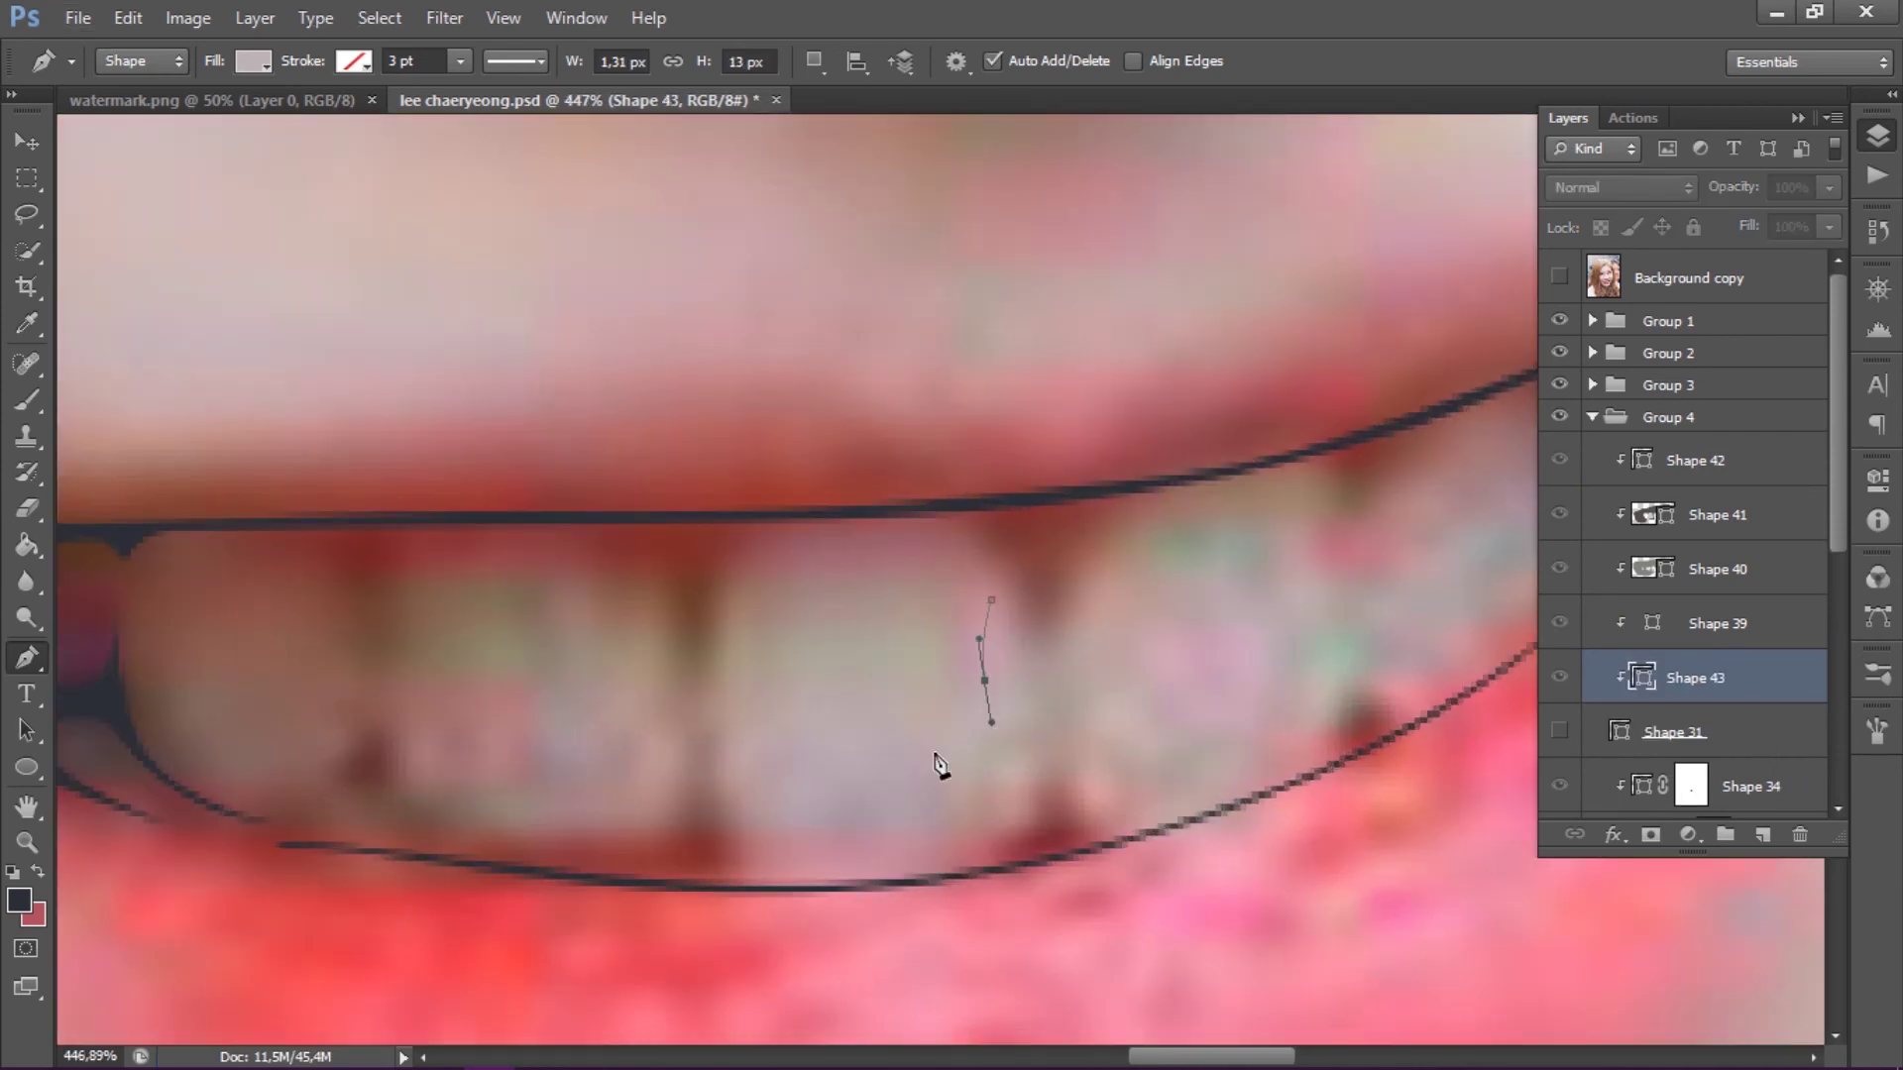
click(935, 756)
click(804, 749)
click(742, 718)
click(737, 611)
click(742, 812)
click(885, 823)
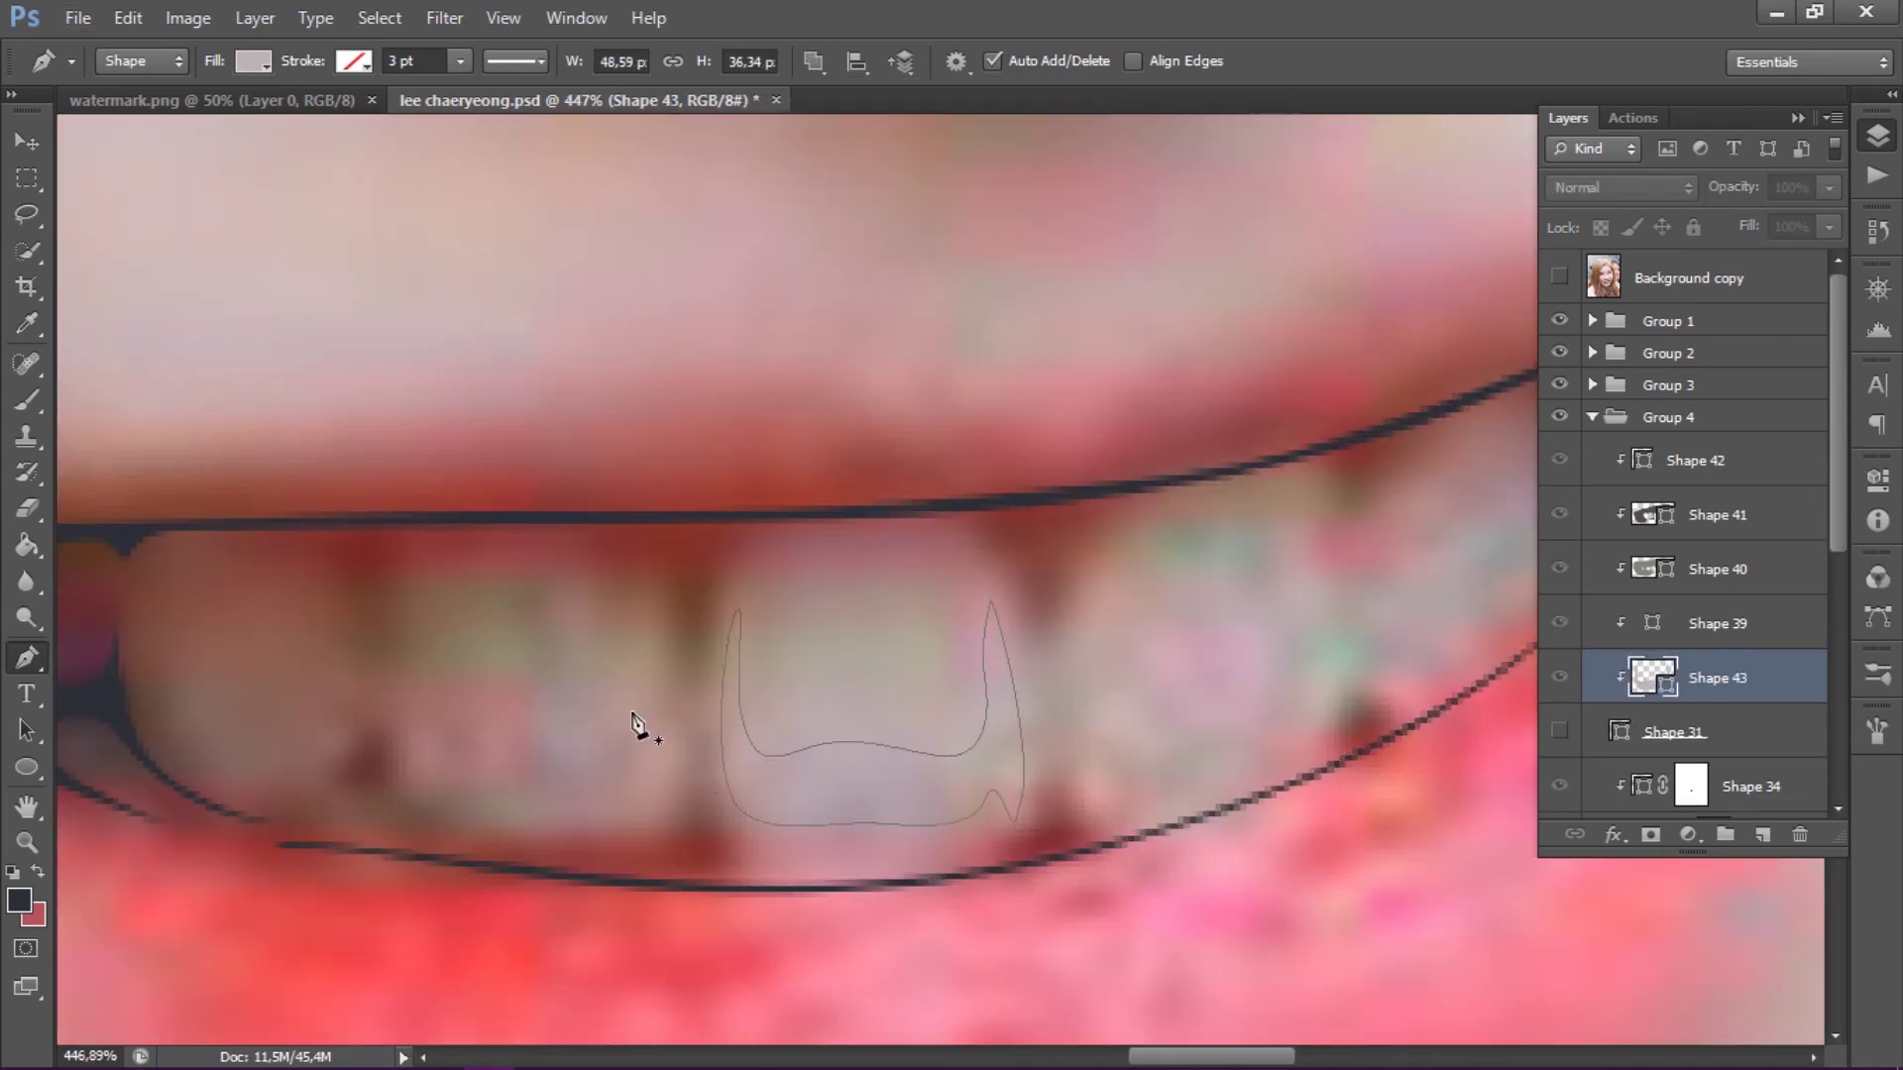
- Draw a curved highlight shape over the next tooth and close it
click(565, 817)
click(640, 729)
scroll(900, 686, down, 1)
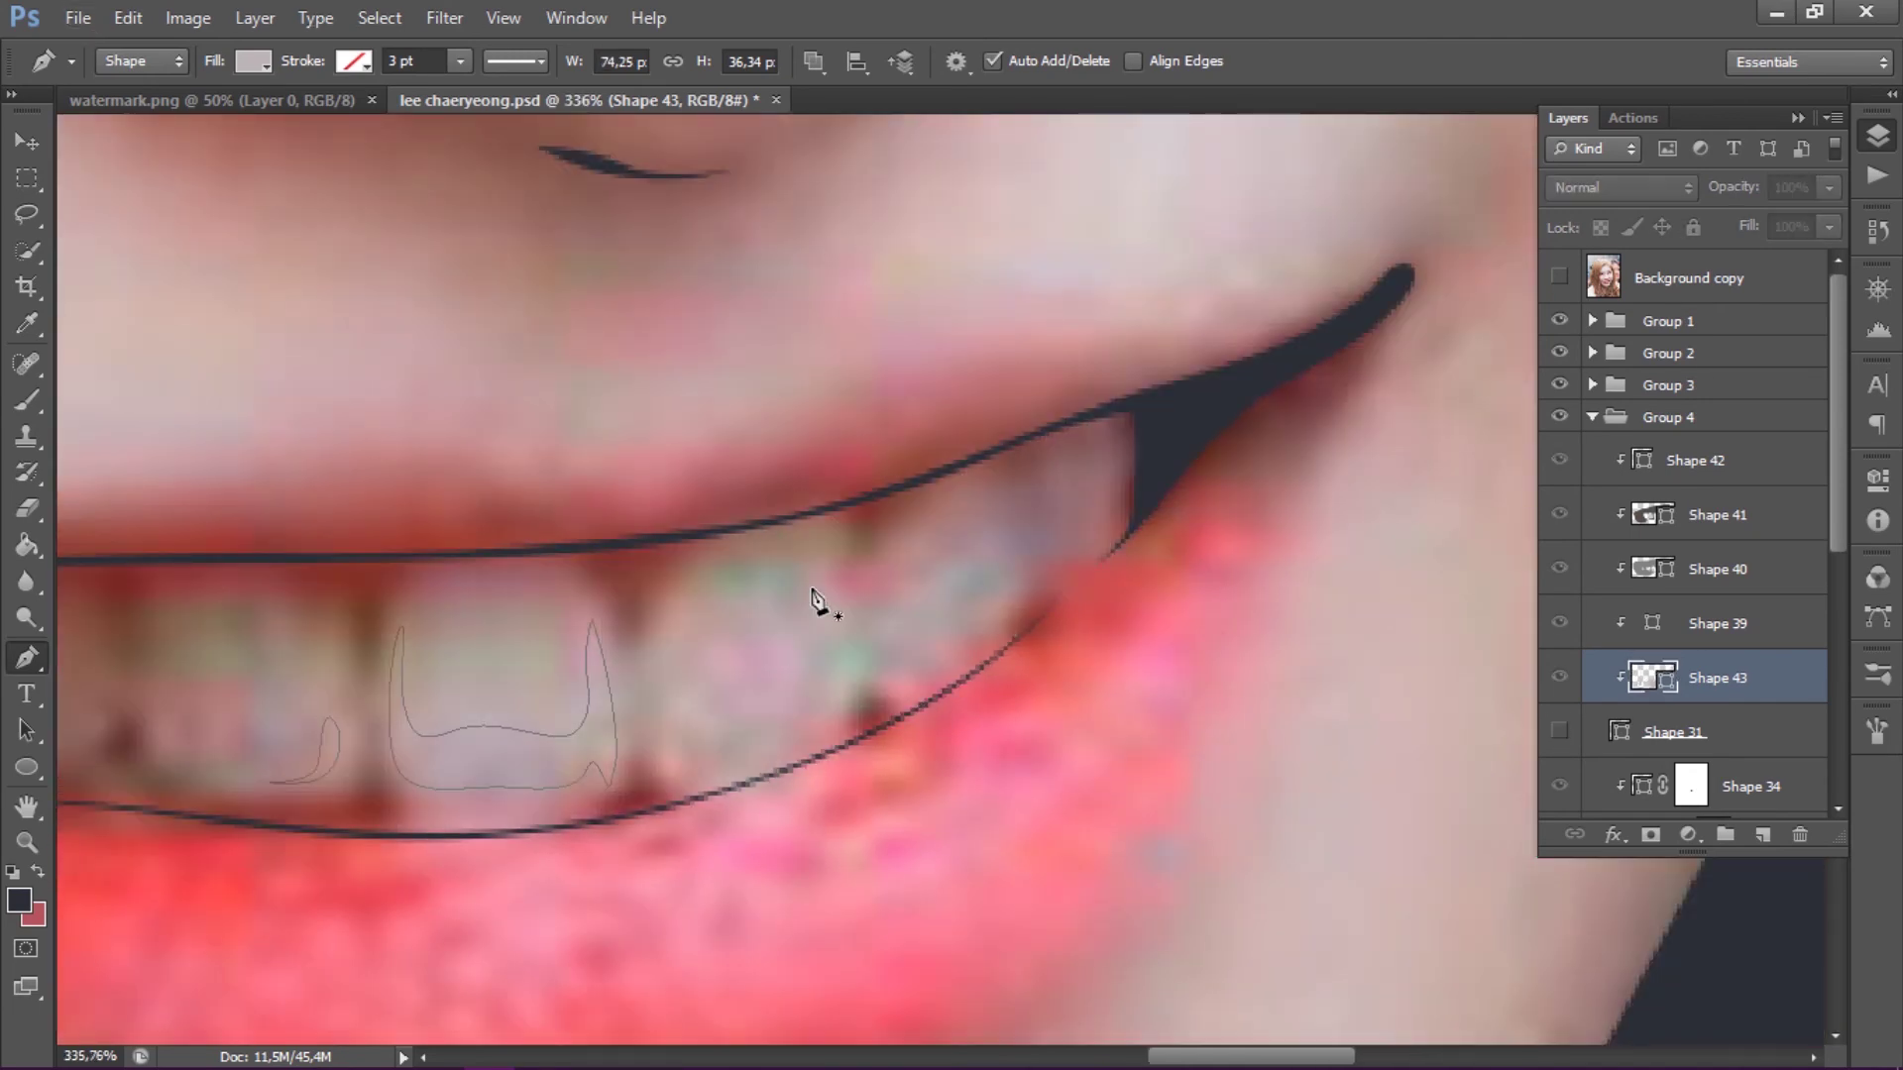
click(807, 557)
click(806, 634)
drag(774, 586, 768, 568)
drag(723, 633, 700, 647)
click(844, 736)
- Trace one more small tooth highlight and fill the Shape 43 highlights with pale grey
click(808, 557)
click(897, 619)
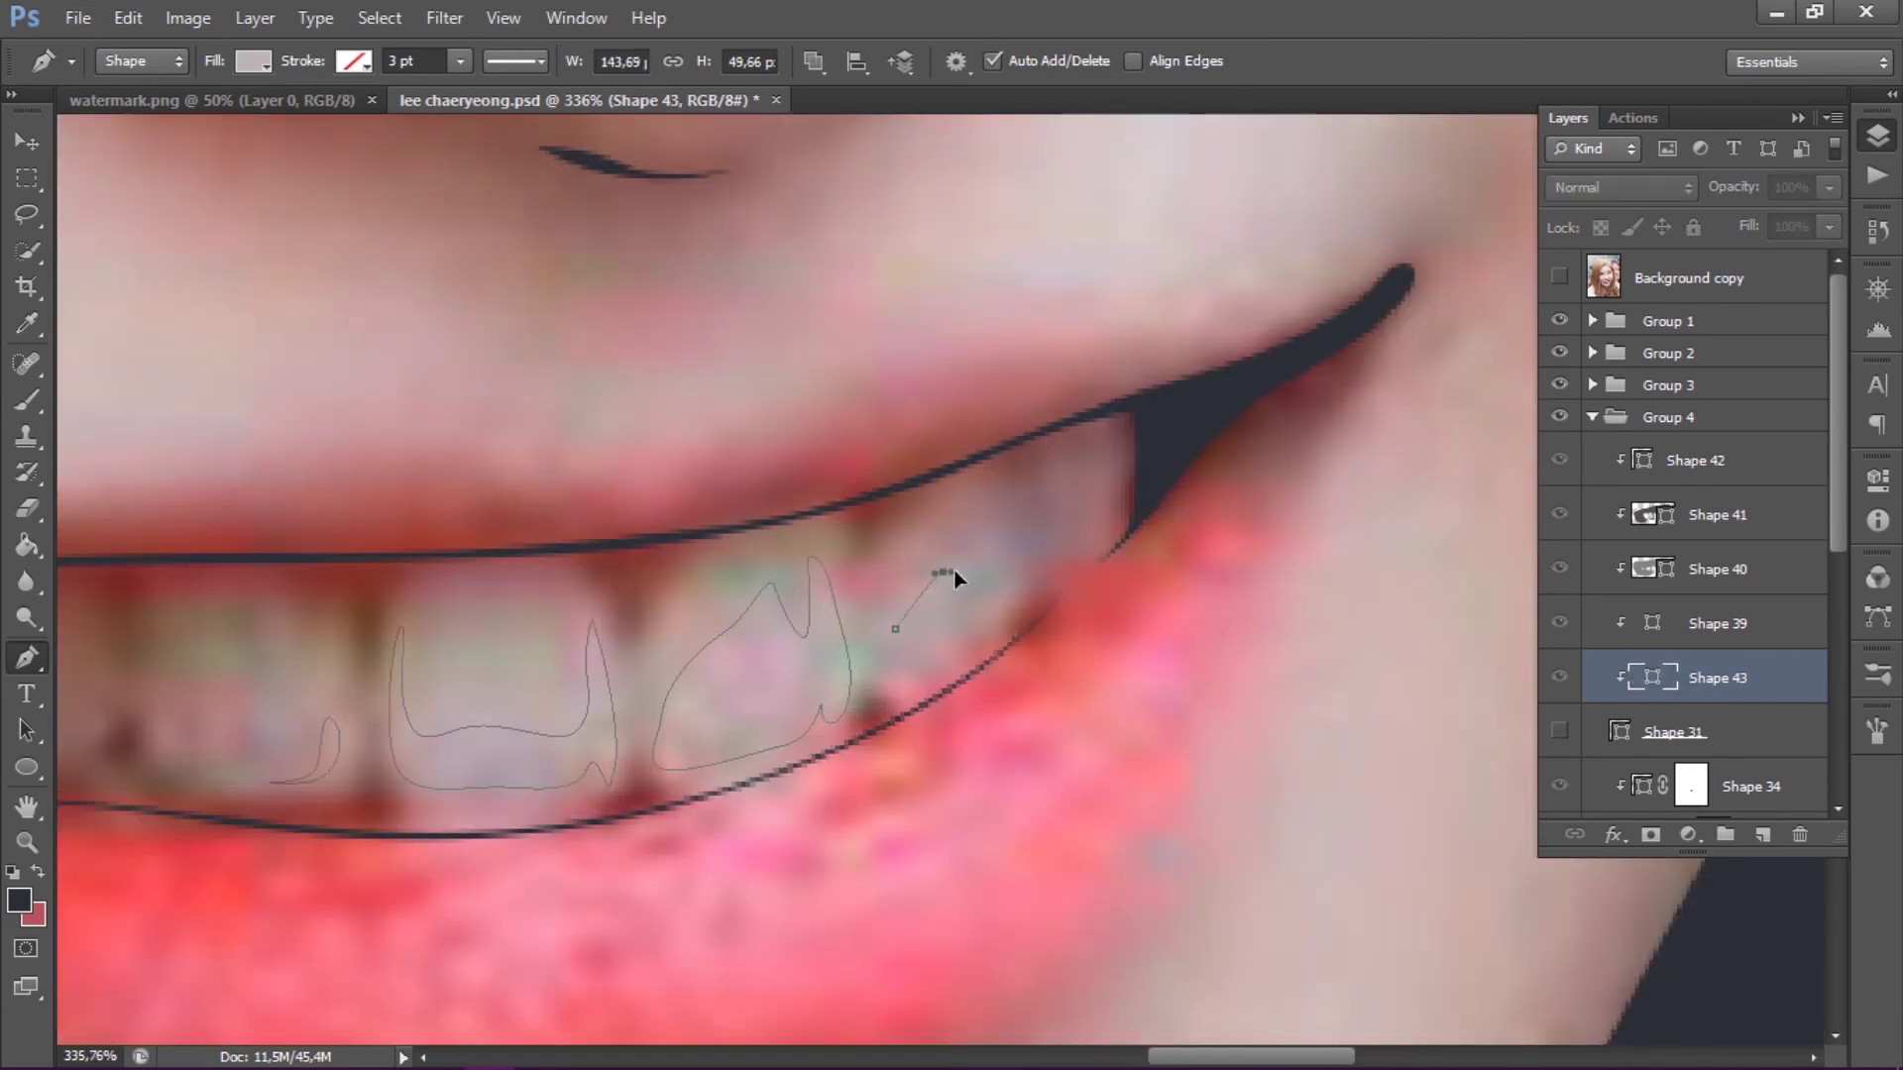
click(1010, 550)
click(952, 654)
click(897, 619)
click(828, 734)
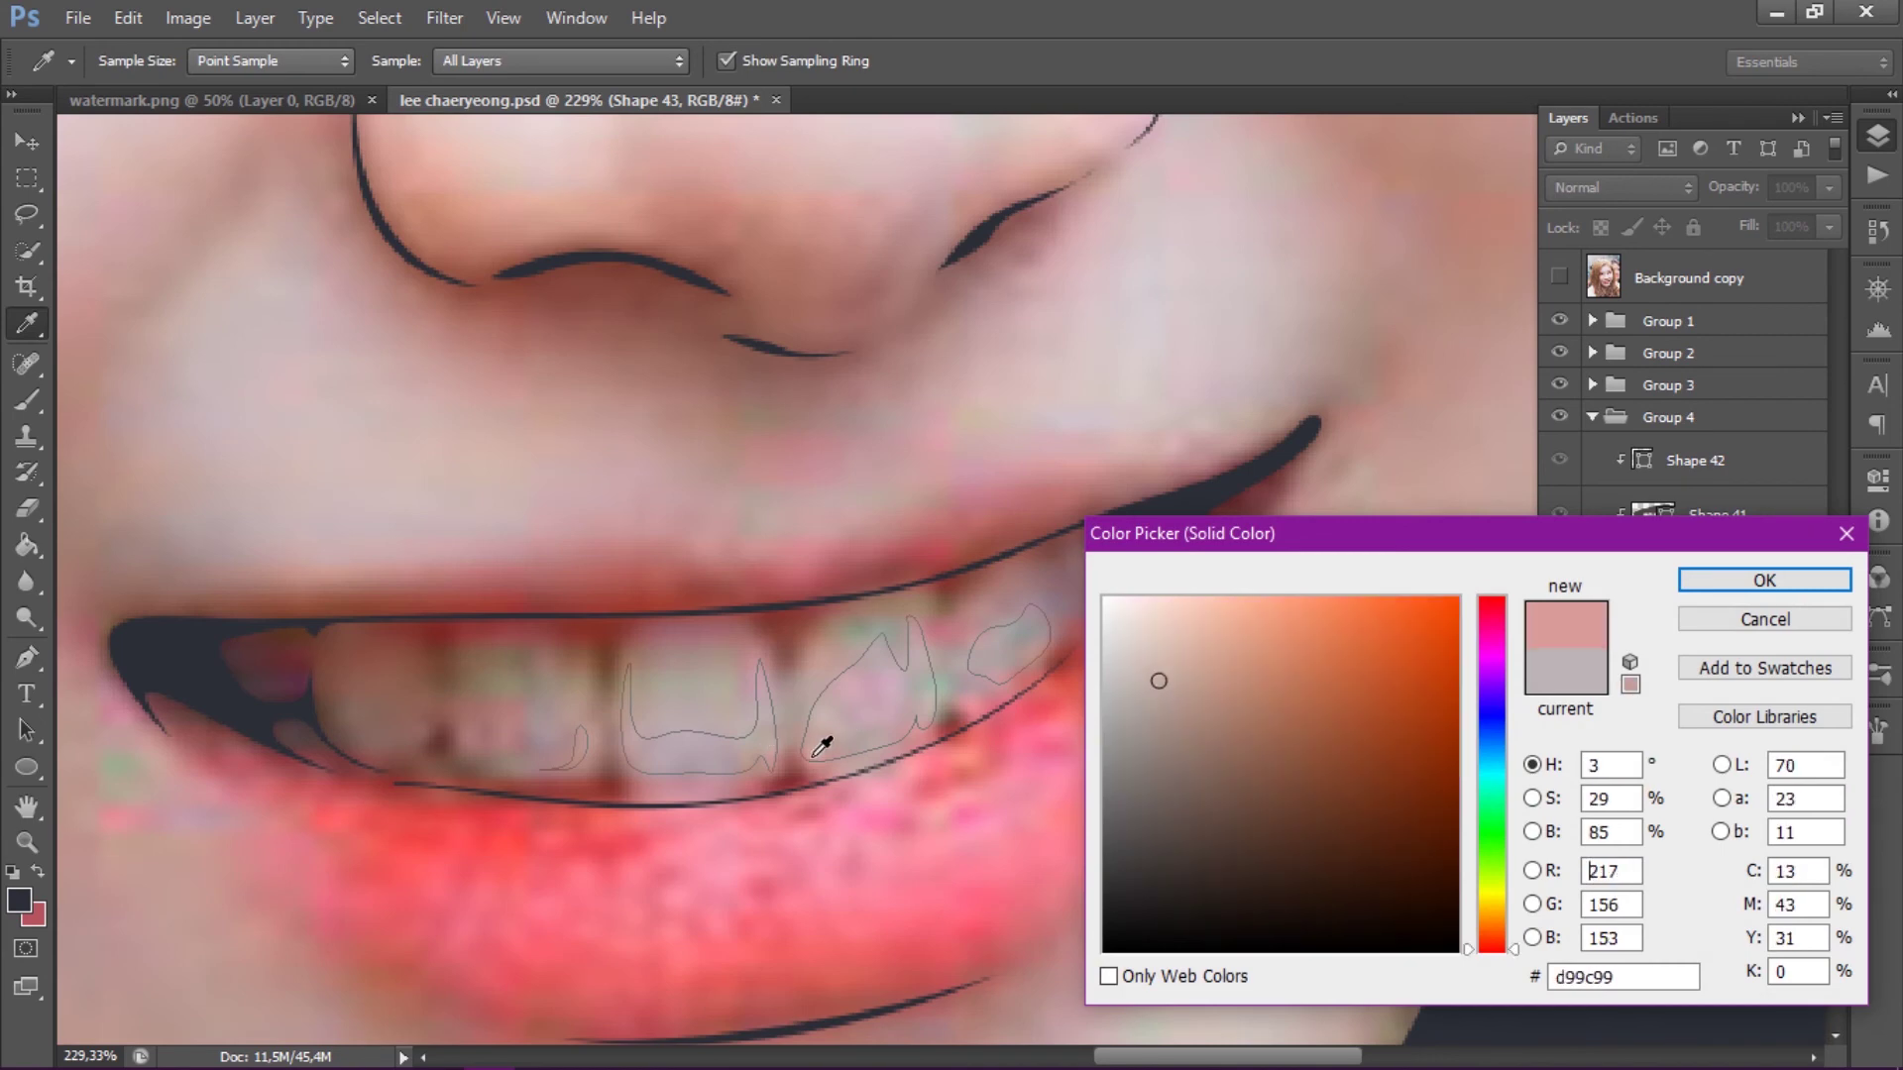
key(Return)
scroll(978, 765, down, 3)
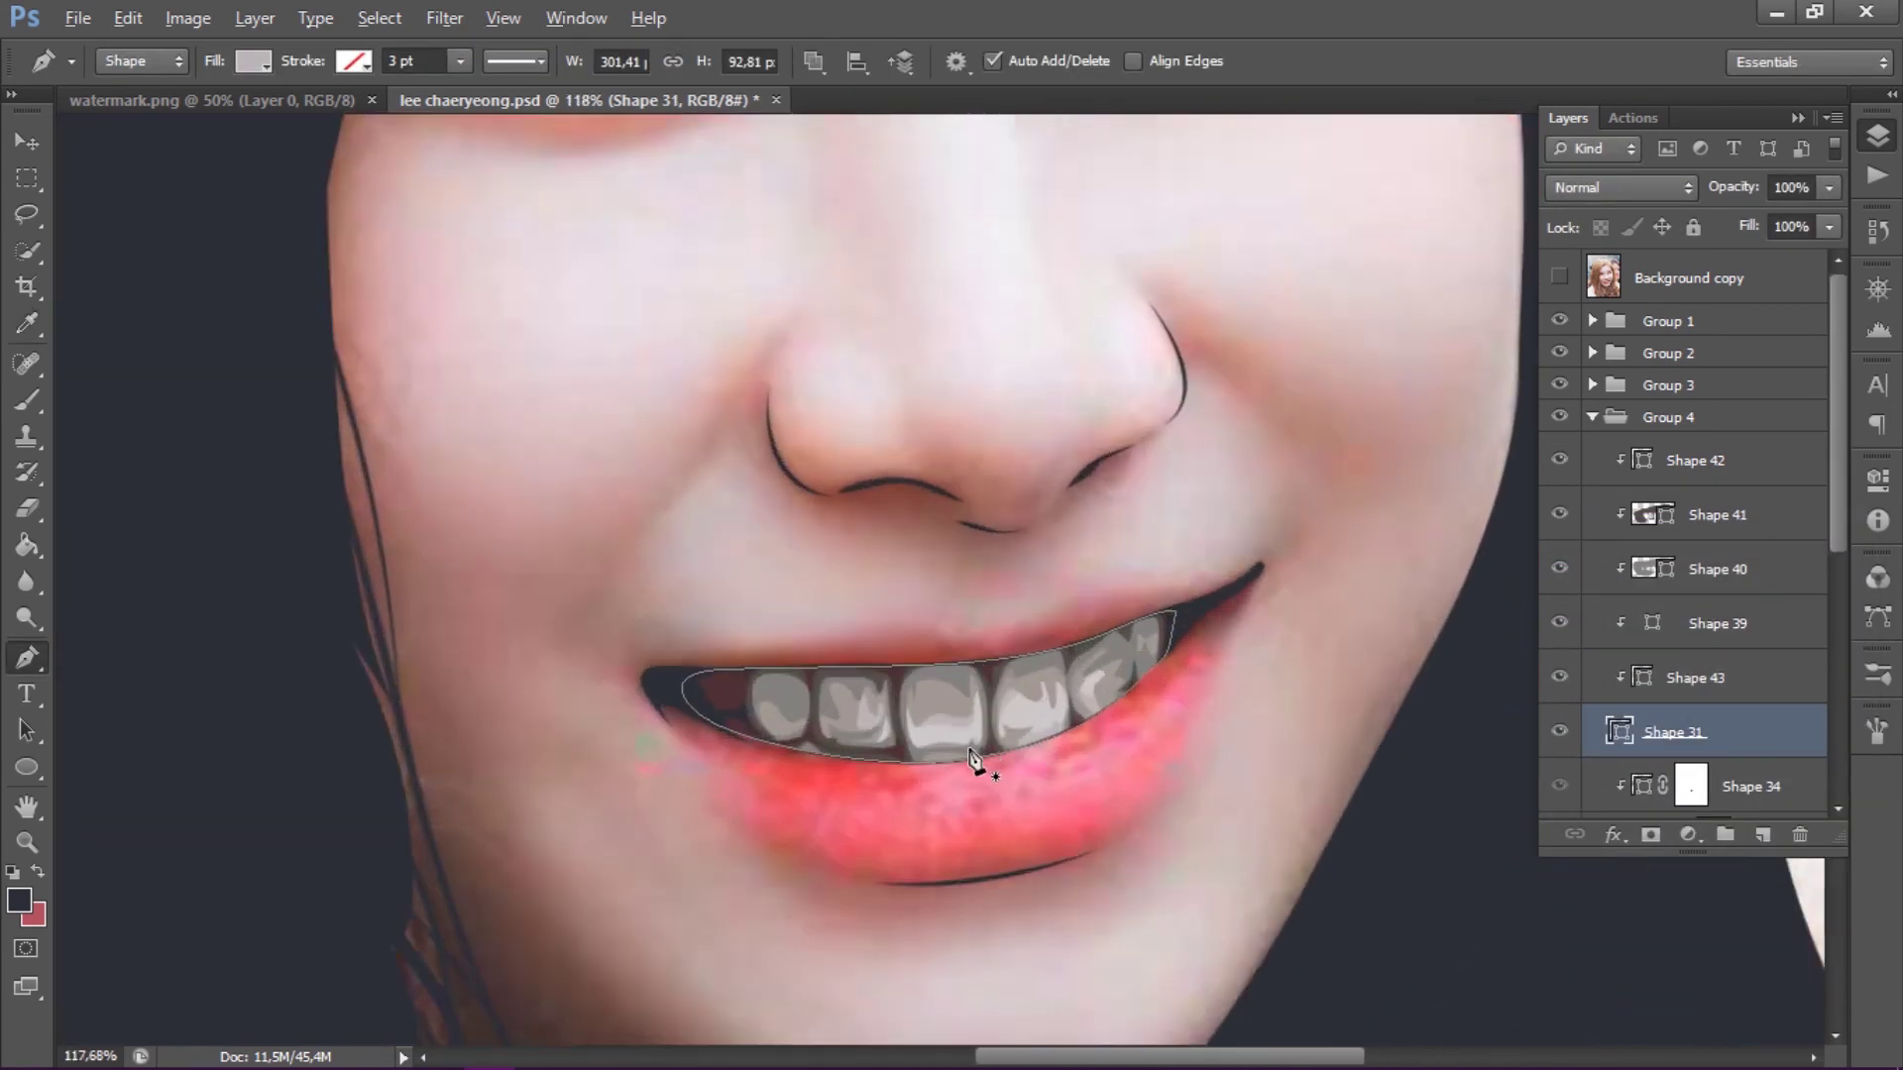
- Add masks to the Shape 39–42 teeth shading layers, switch to the Eraser, and isolate Shape 40
click(1712, 622)
drag(1713, 622, 1691, 460)
scroll(948, 720, up, 3)
key(e)
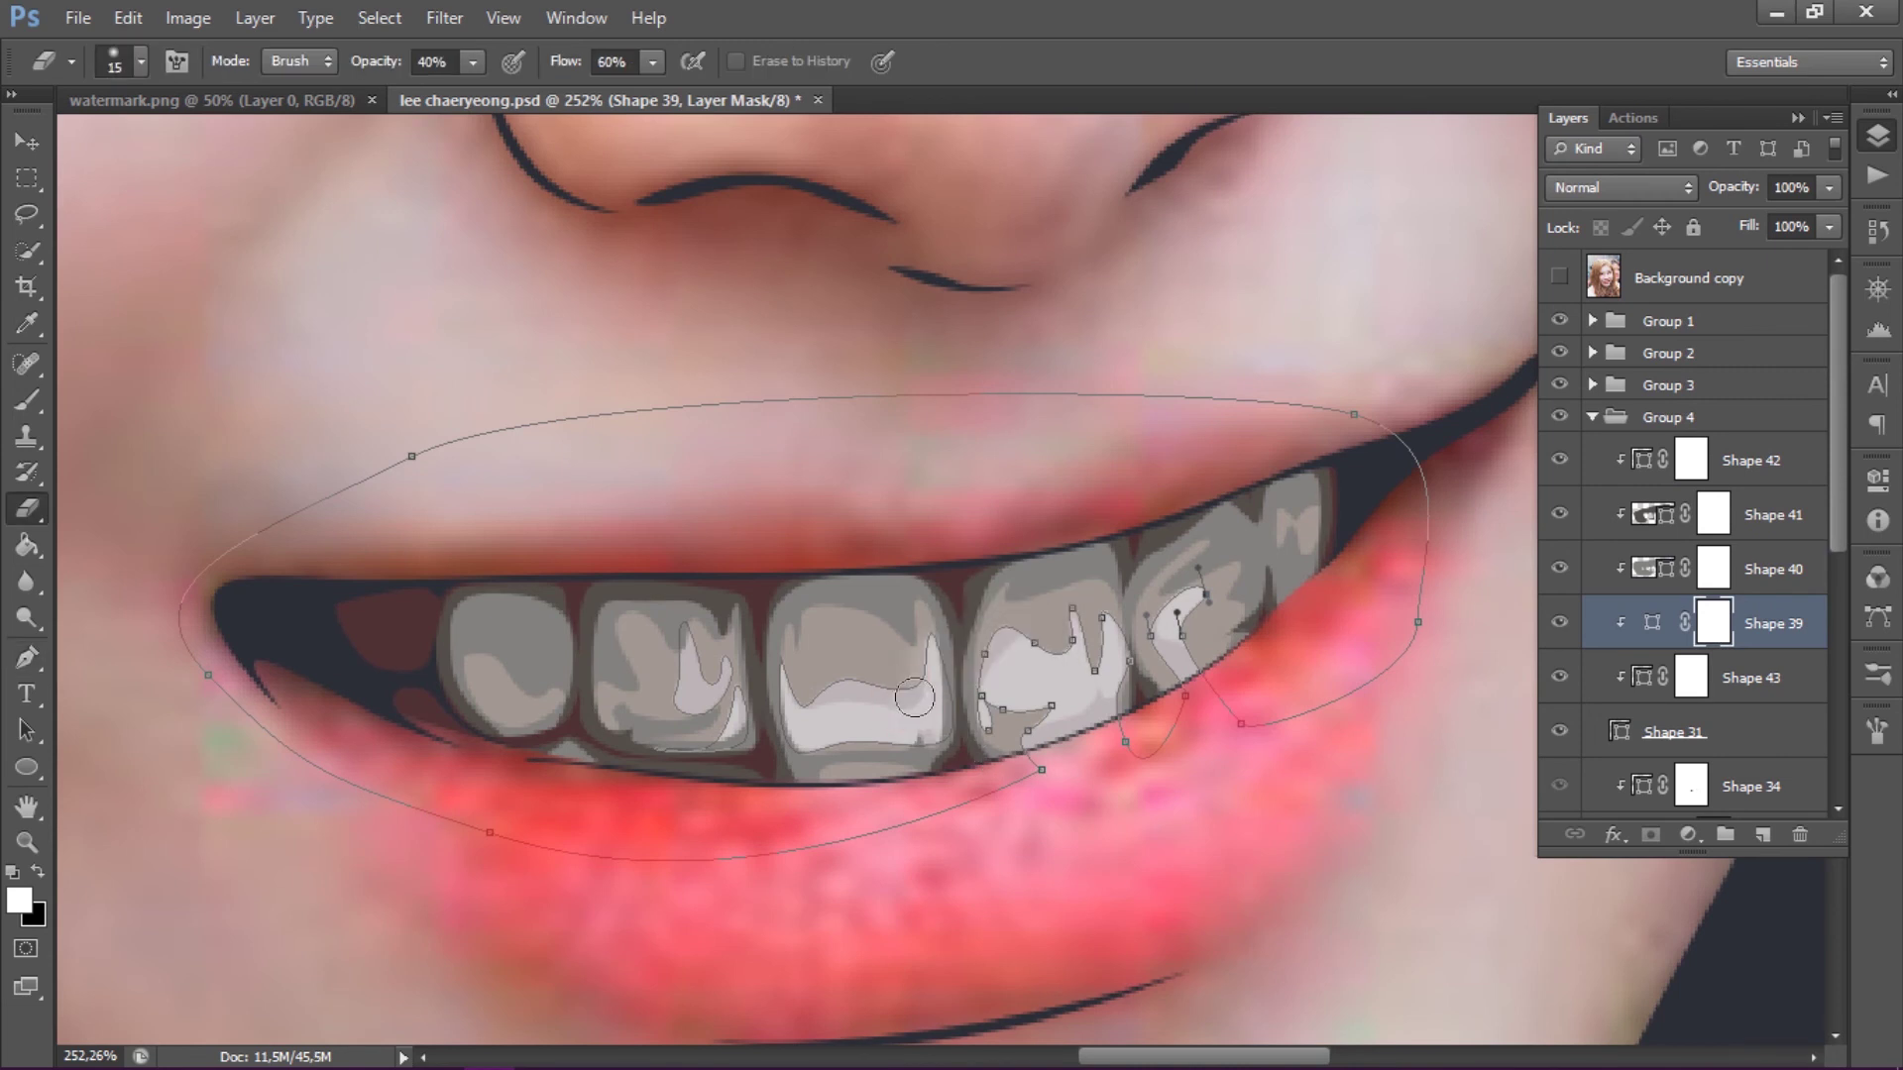
click(1558, 677)
drag(1559, 569, 1574, 468)
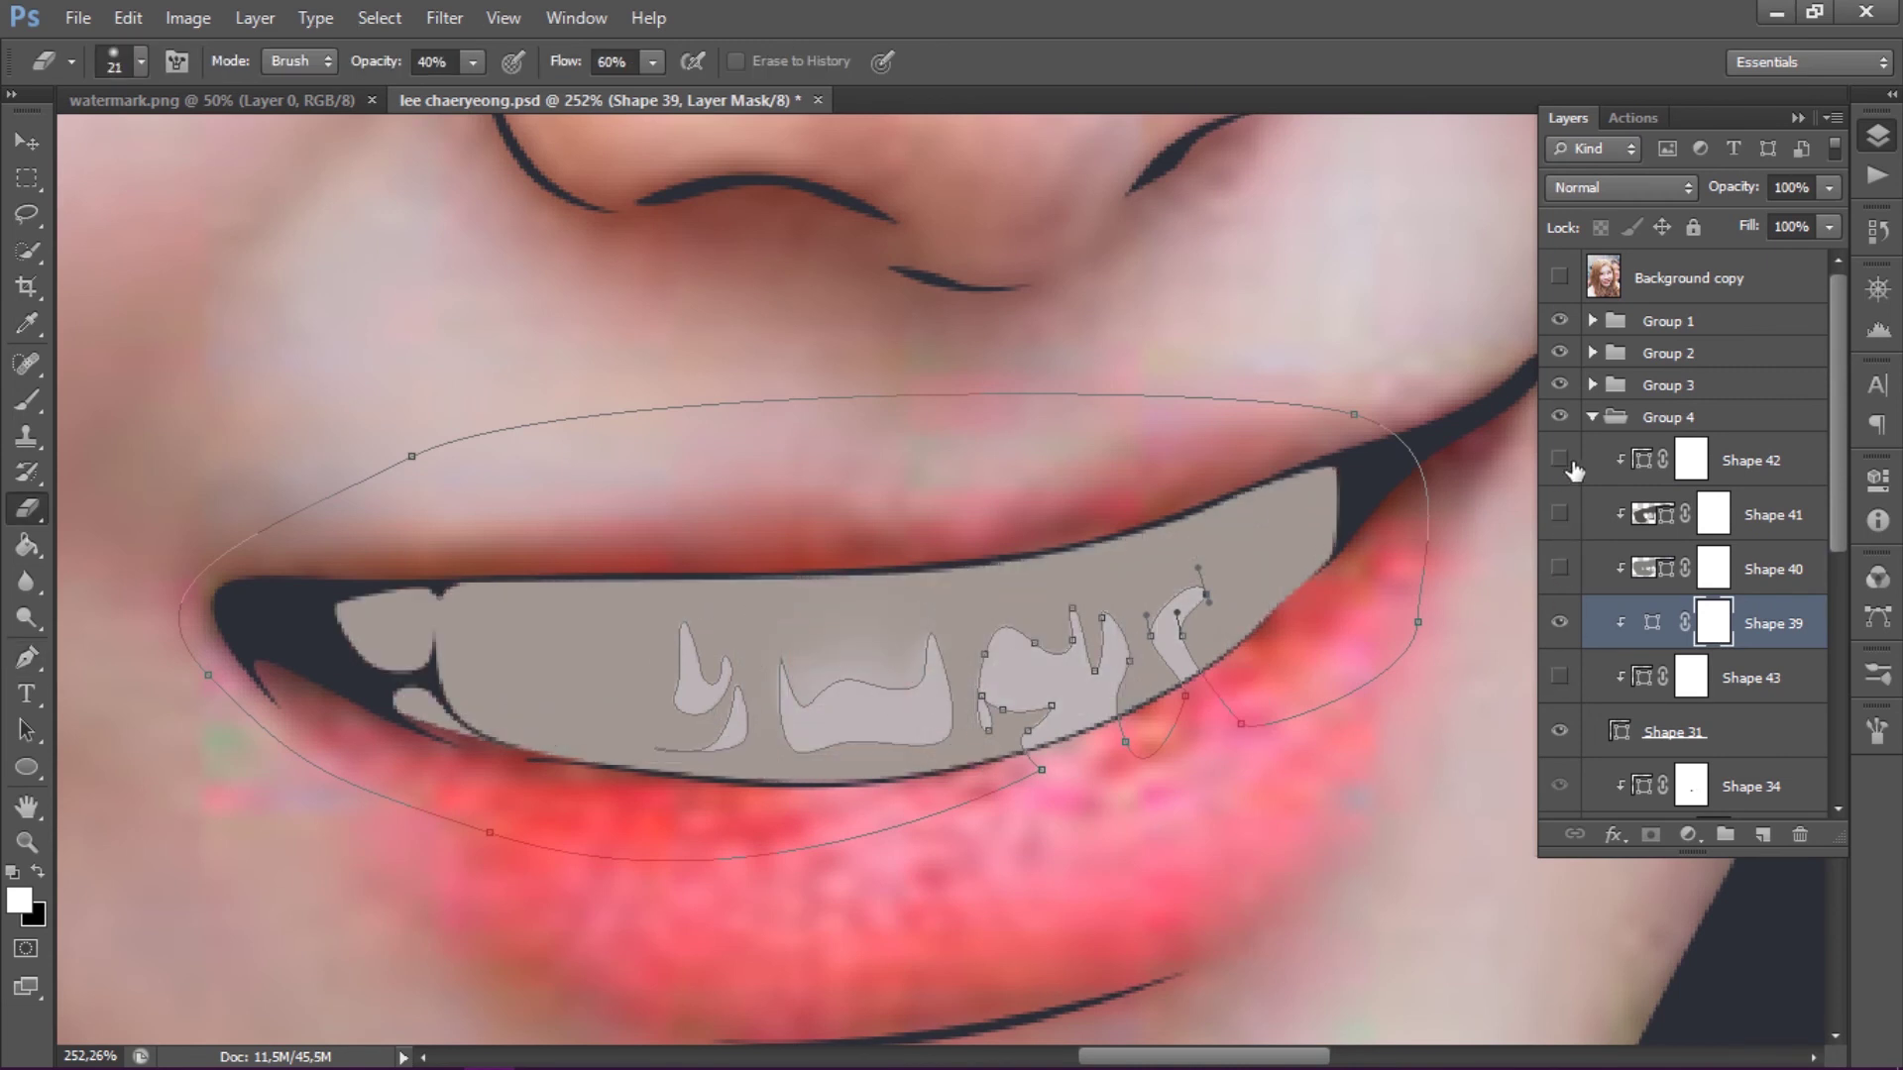
click(1559, 568)
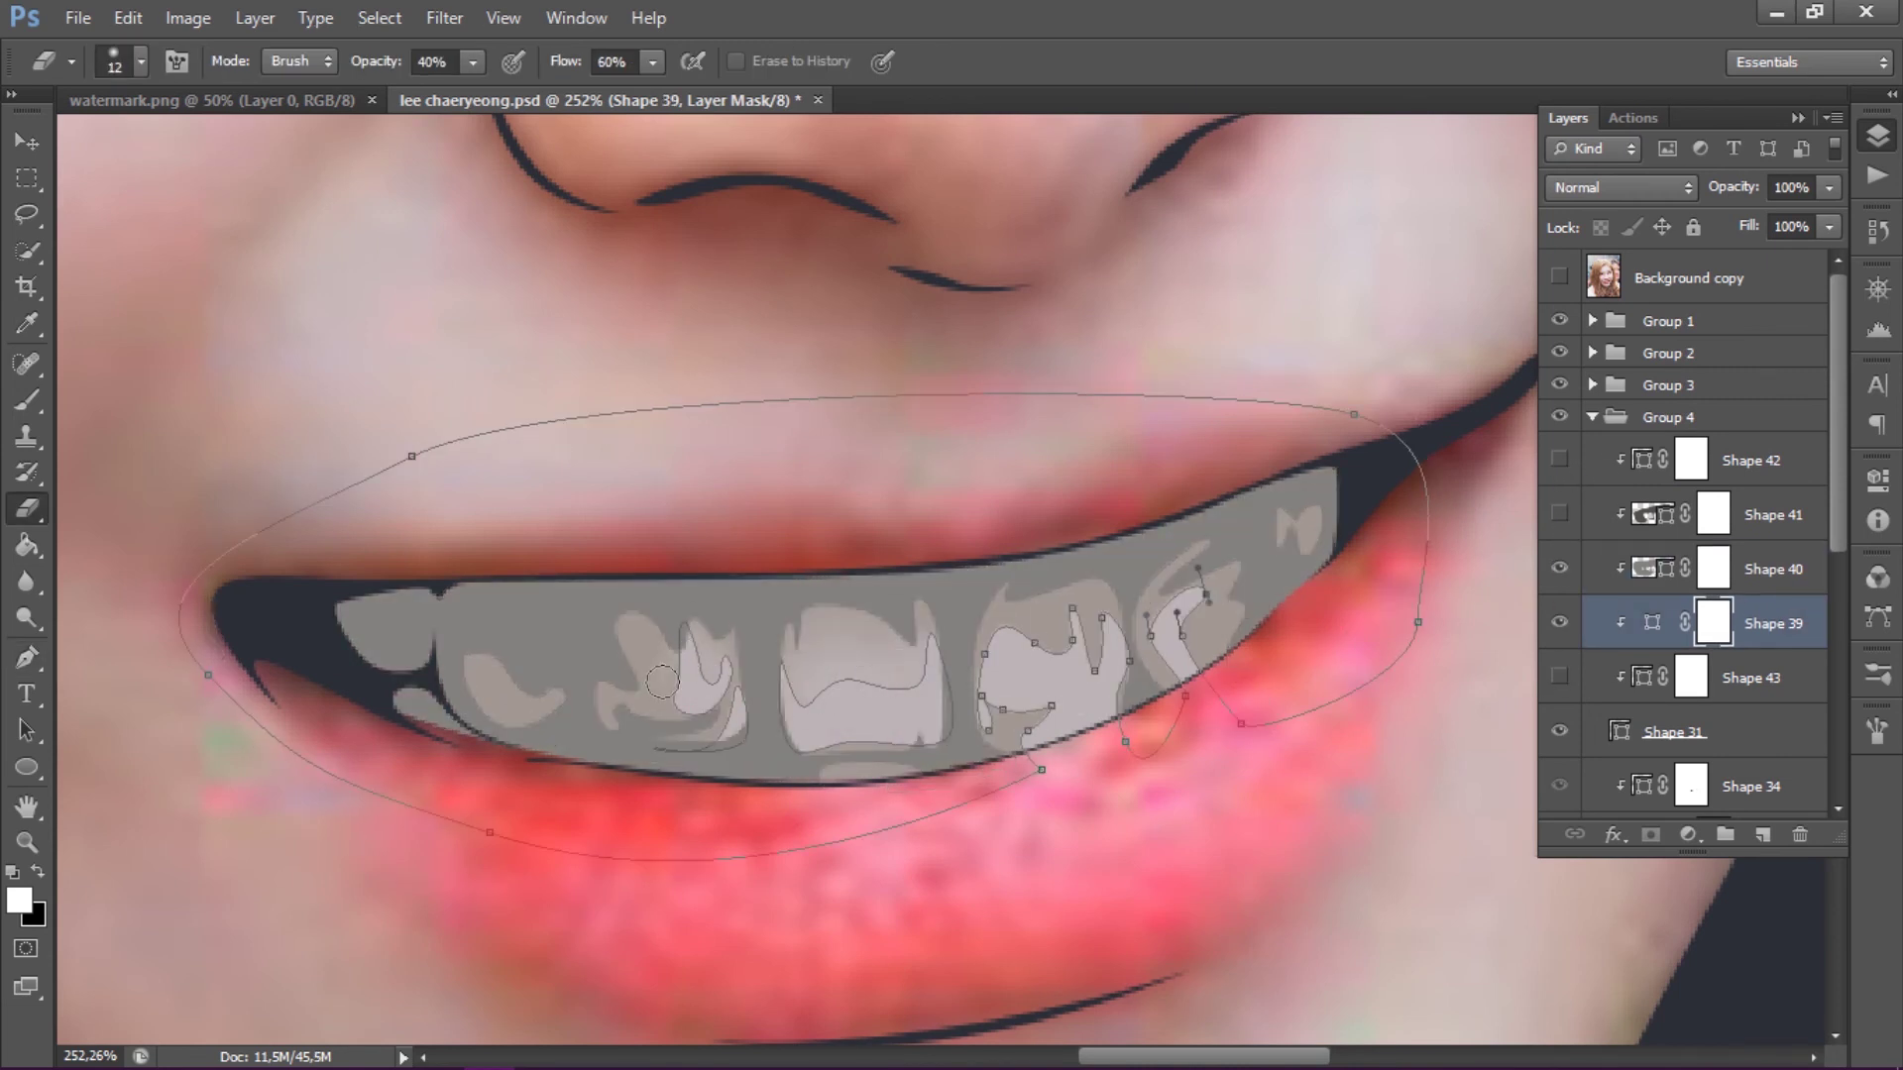
- Erase part of the tooth shading mask, then target Shape 40's mask and reveal Shape 41
drag(662, 681, 723, 692)
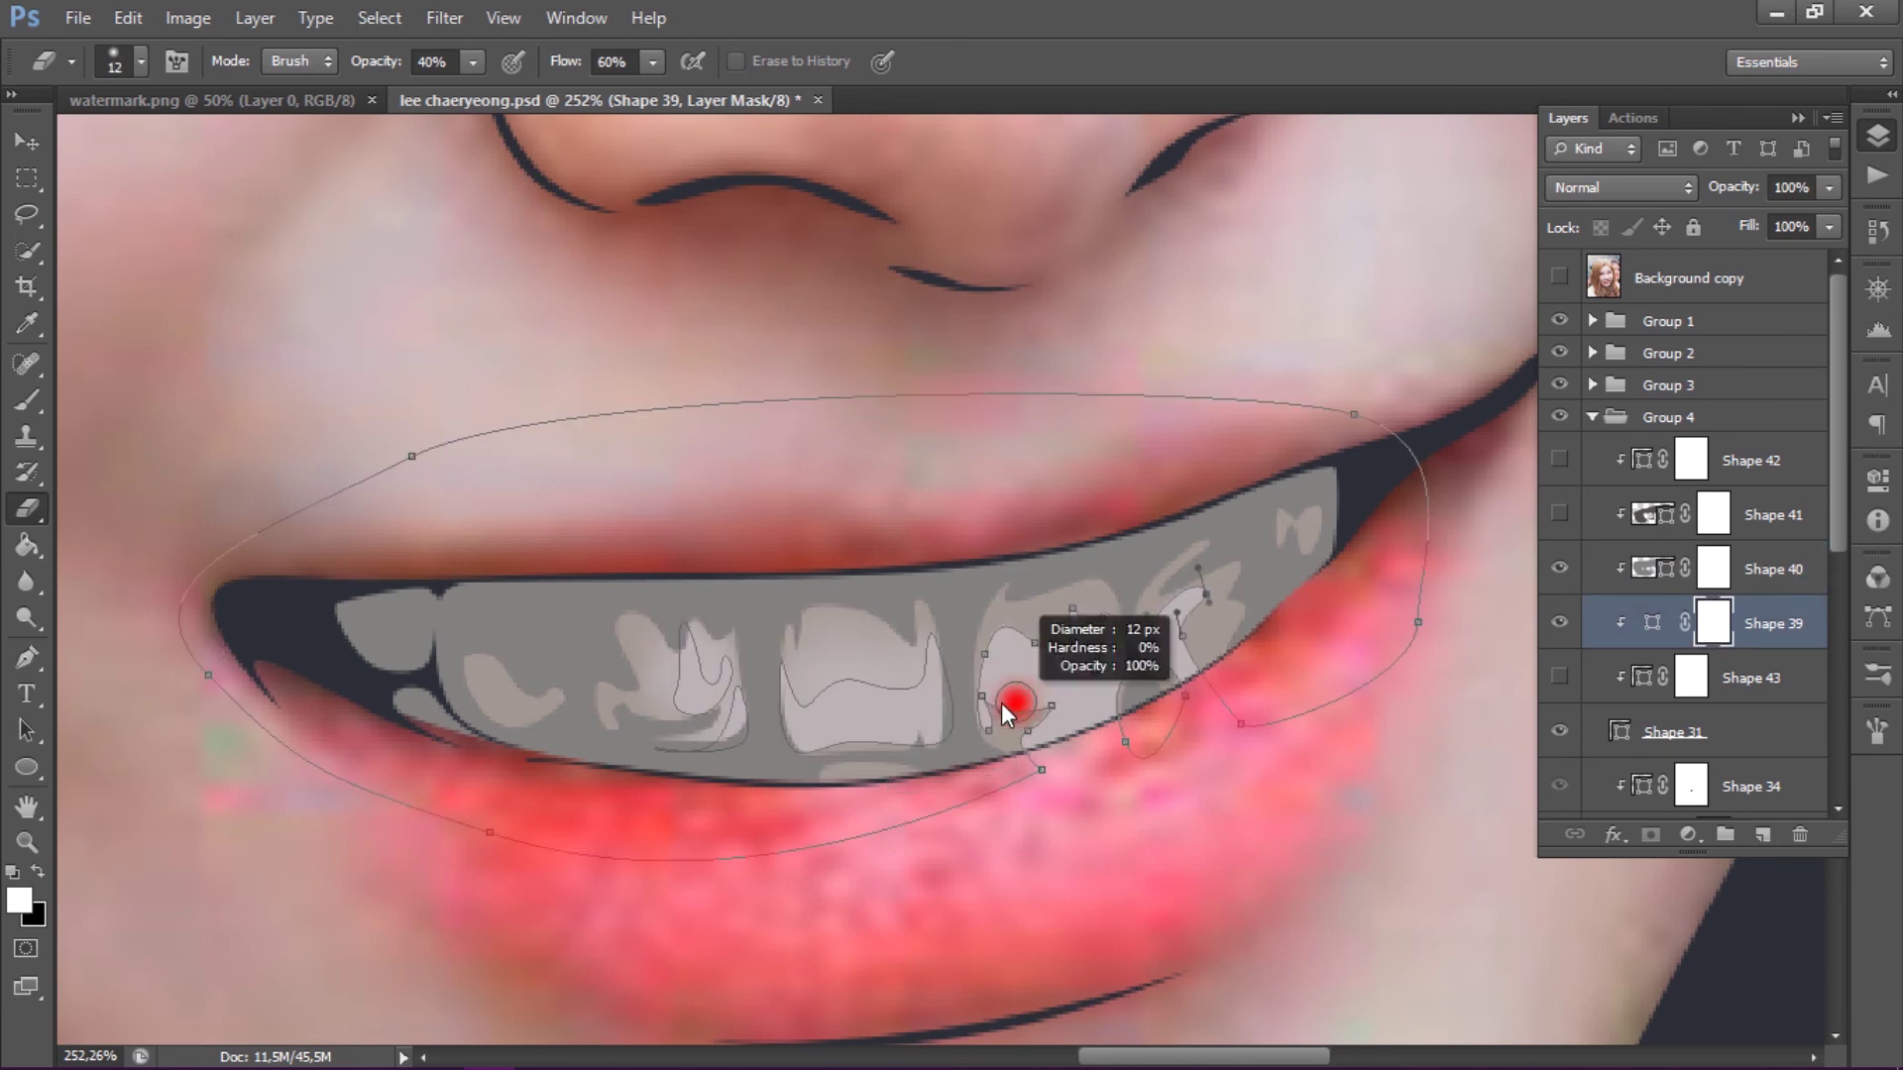
key(bracketleft)
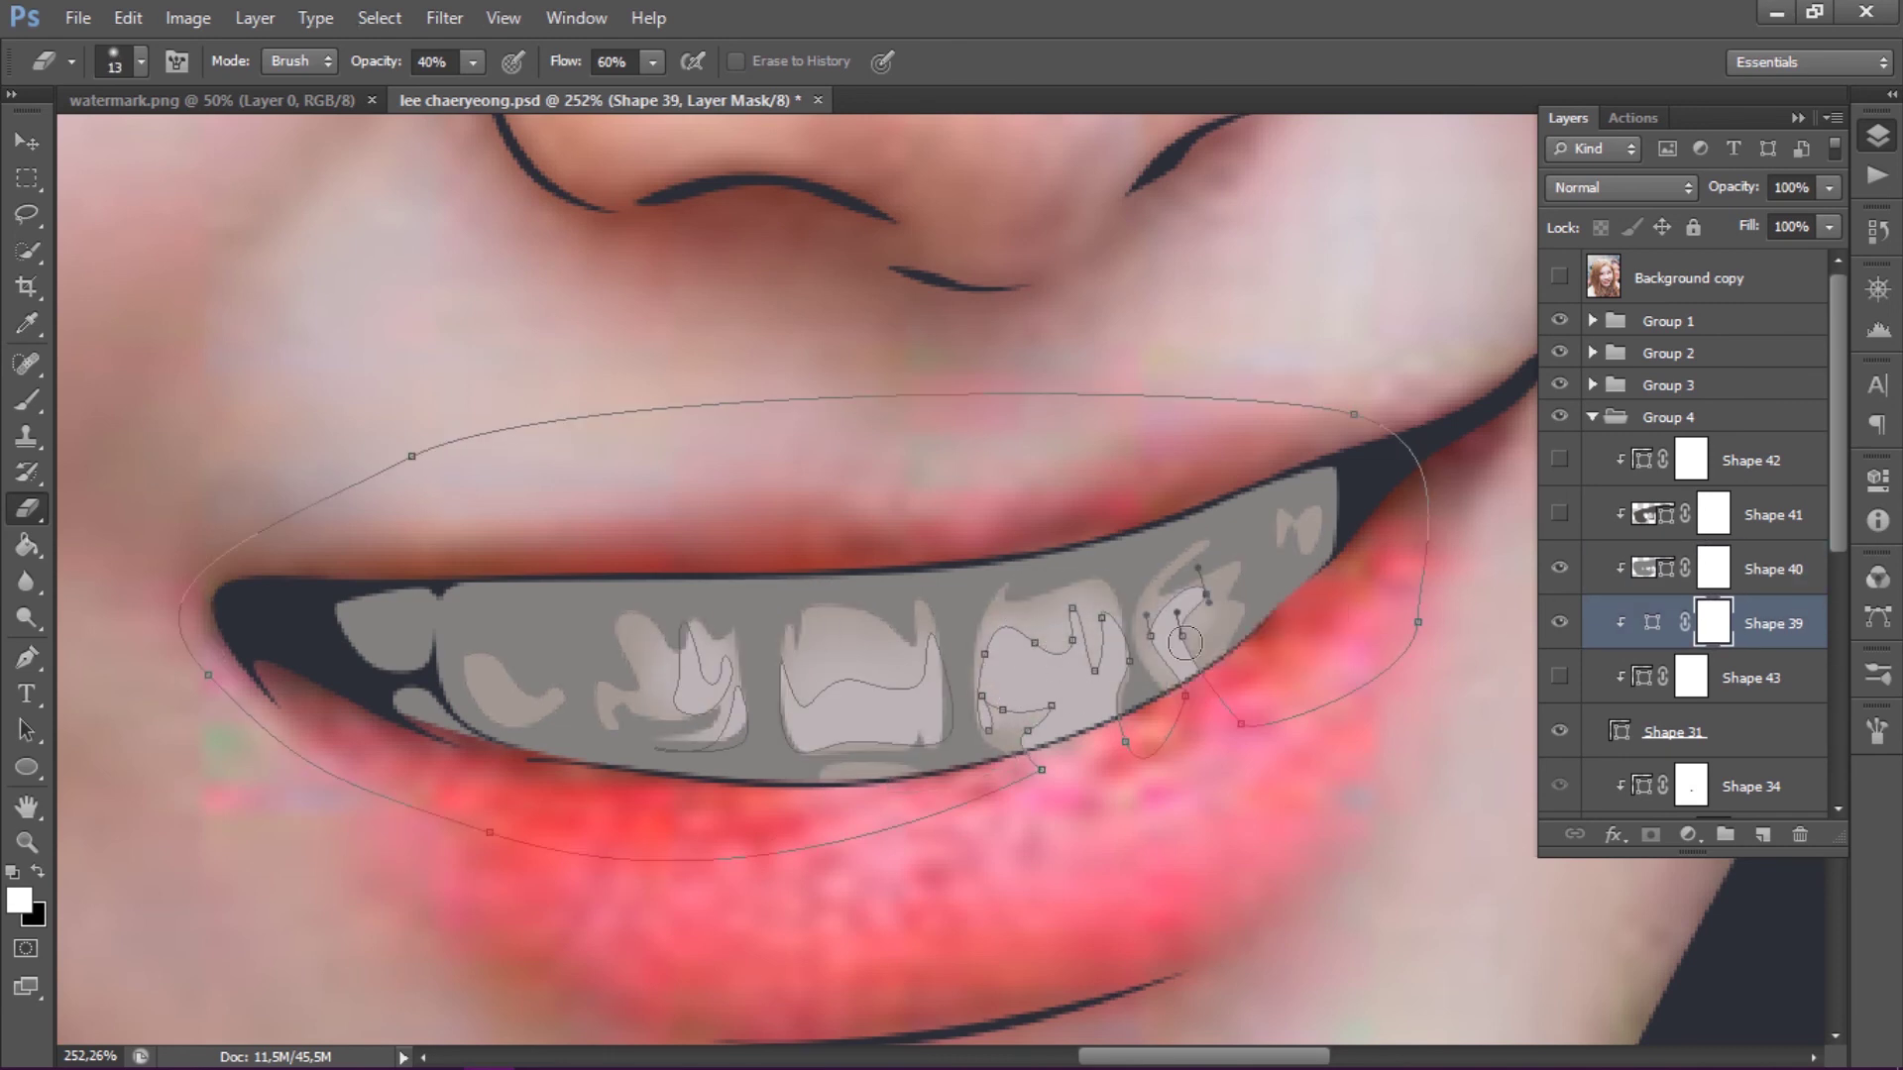
click(1714, 569)
click(1652, 622)
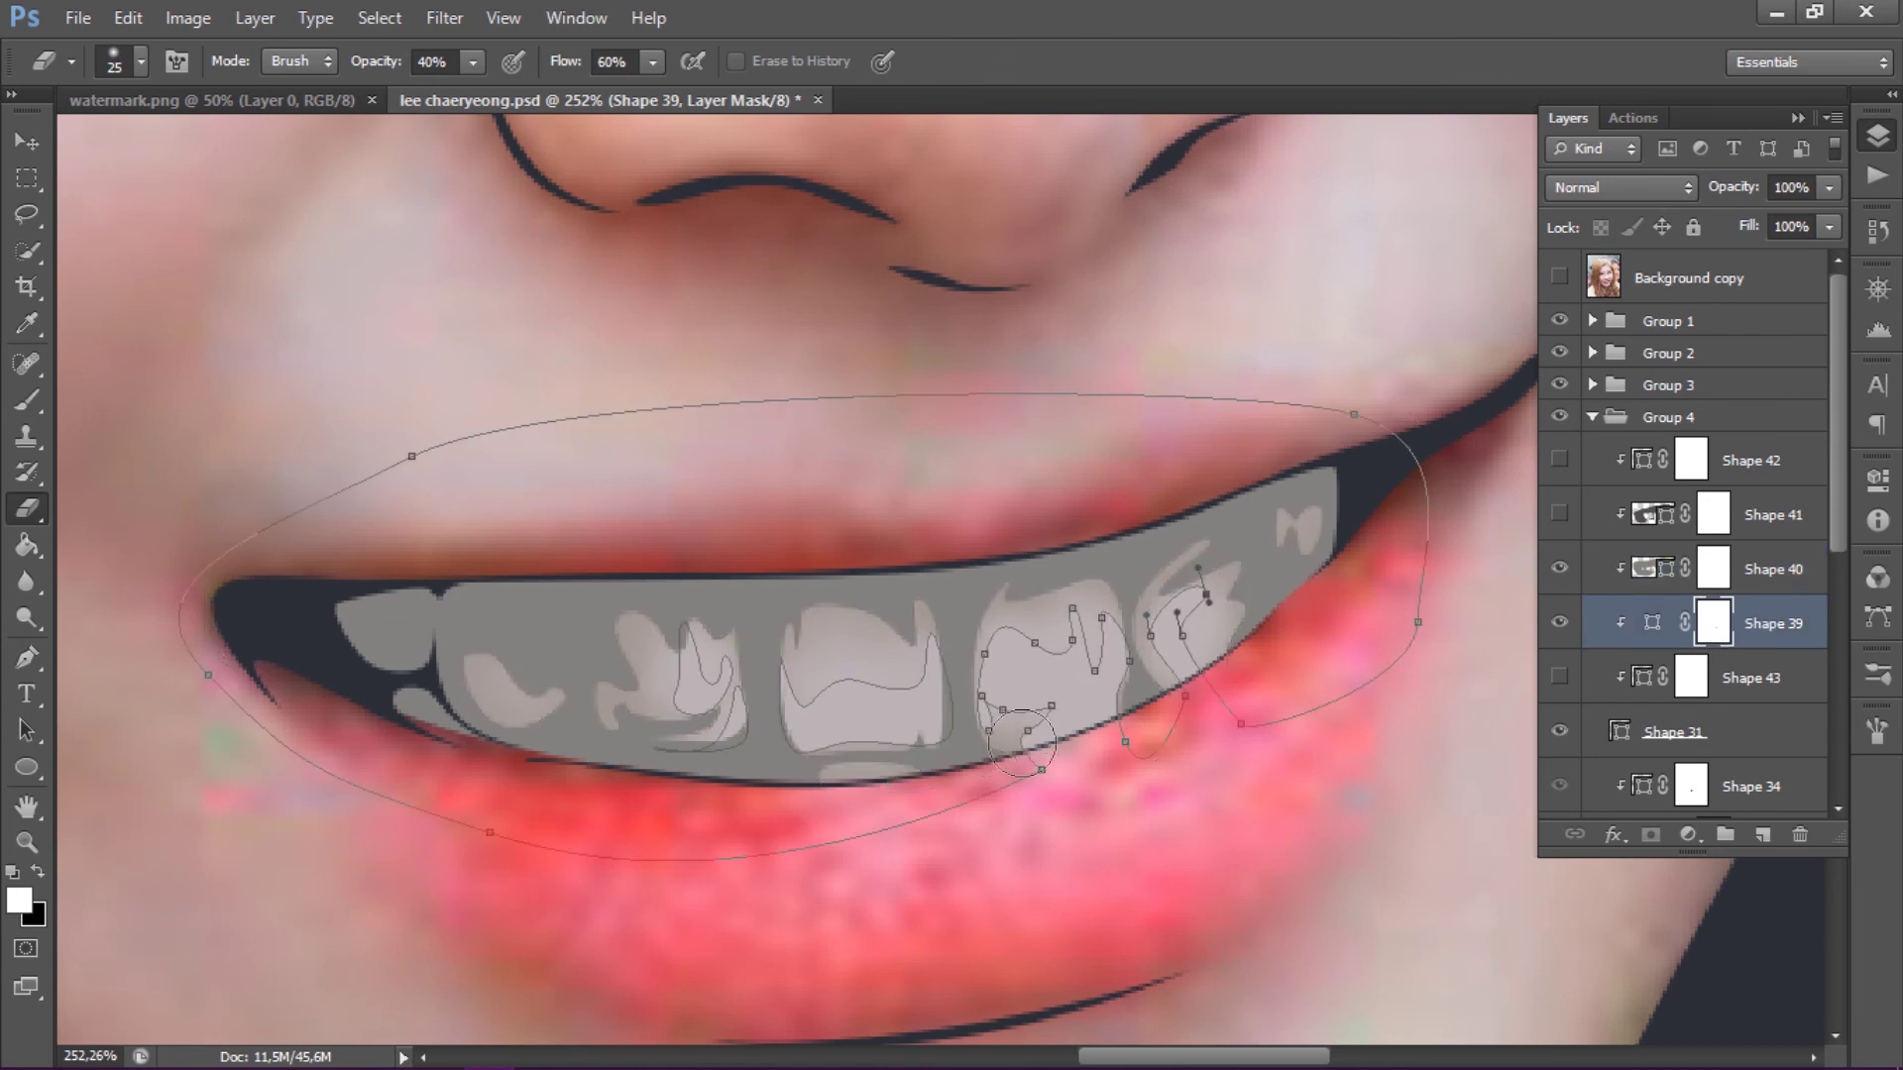
click(1714, 569)
click(1559, 514)
key(bracketleft)
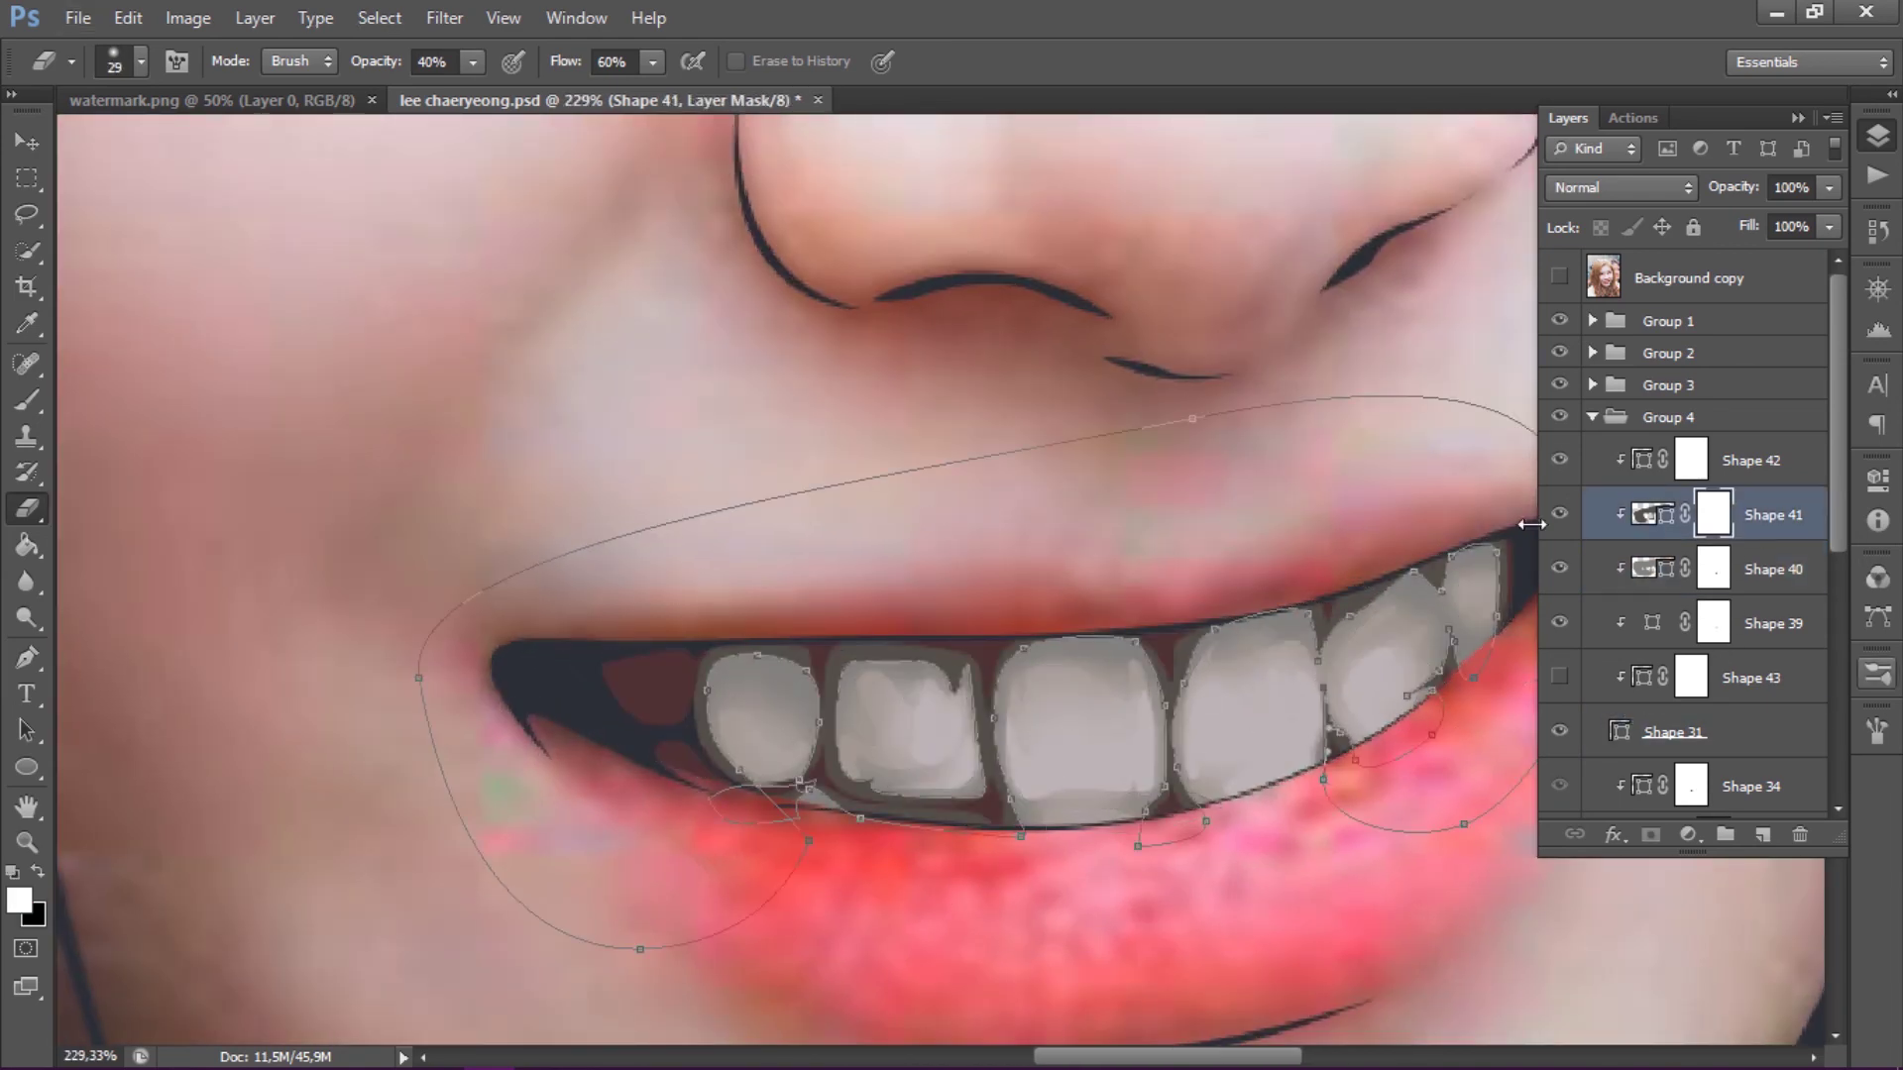
- Soften the edges of the first teeth on the mask with a smaller 40%-opacity eraser
drag(857, 673, 969, 703)
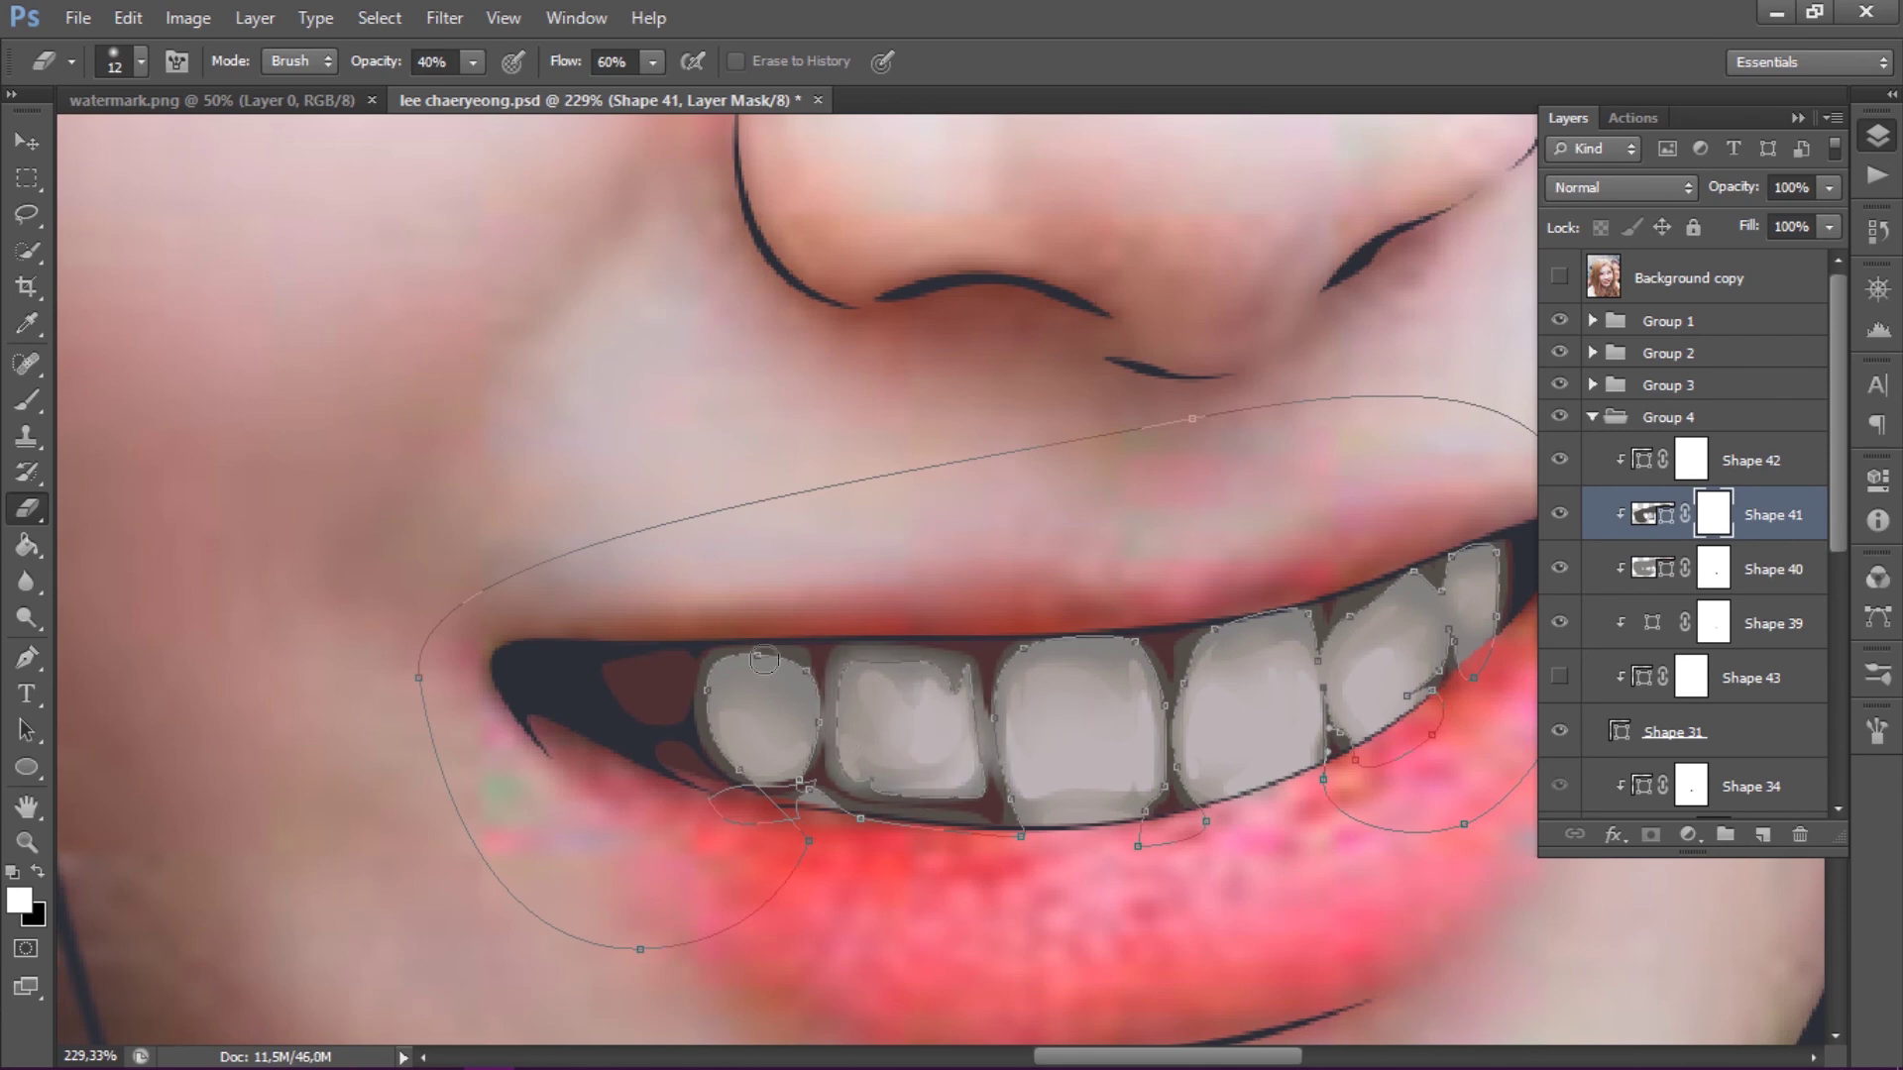
mouse_move(763, 660)
mouse_down()
mouse_move(808, 798)
mouse_move(907, 808)
mouse_up()
drag(1011, 703, 743, 727)
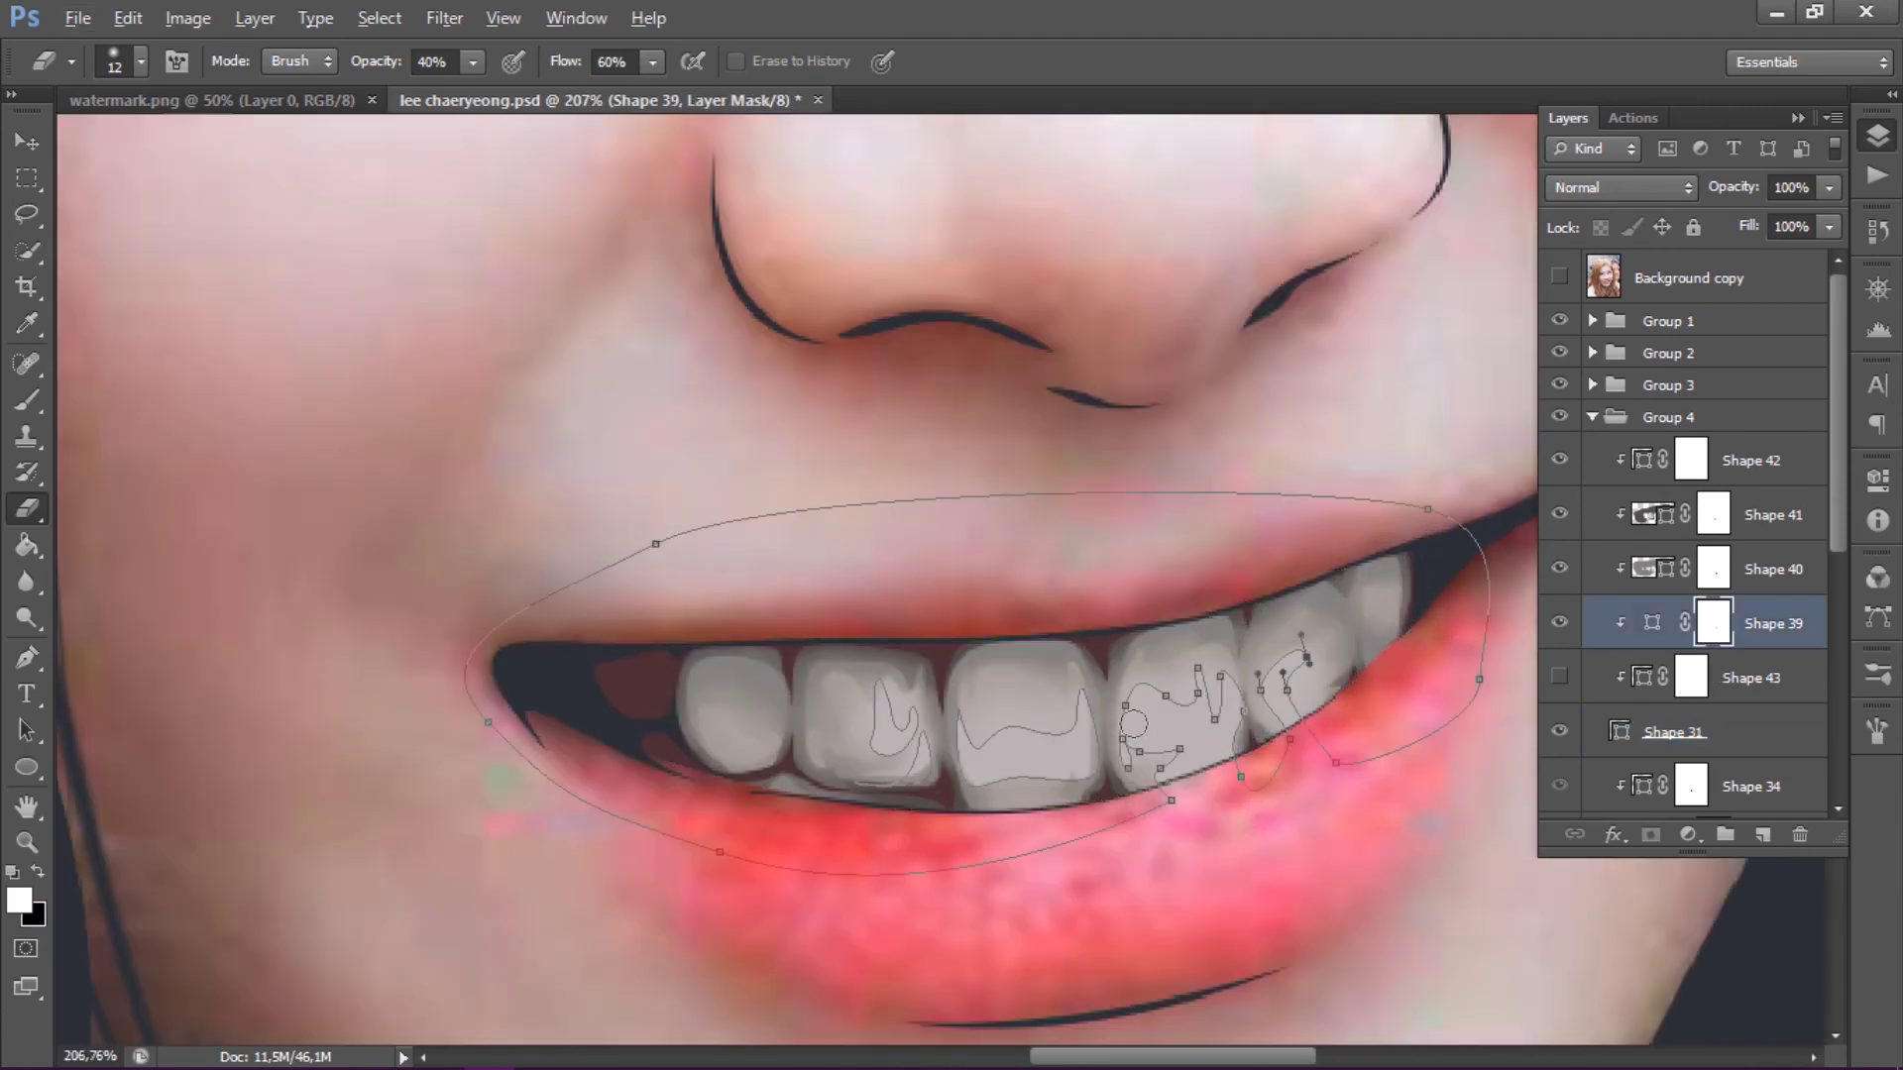
key(bracketleft)
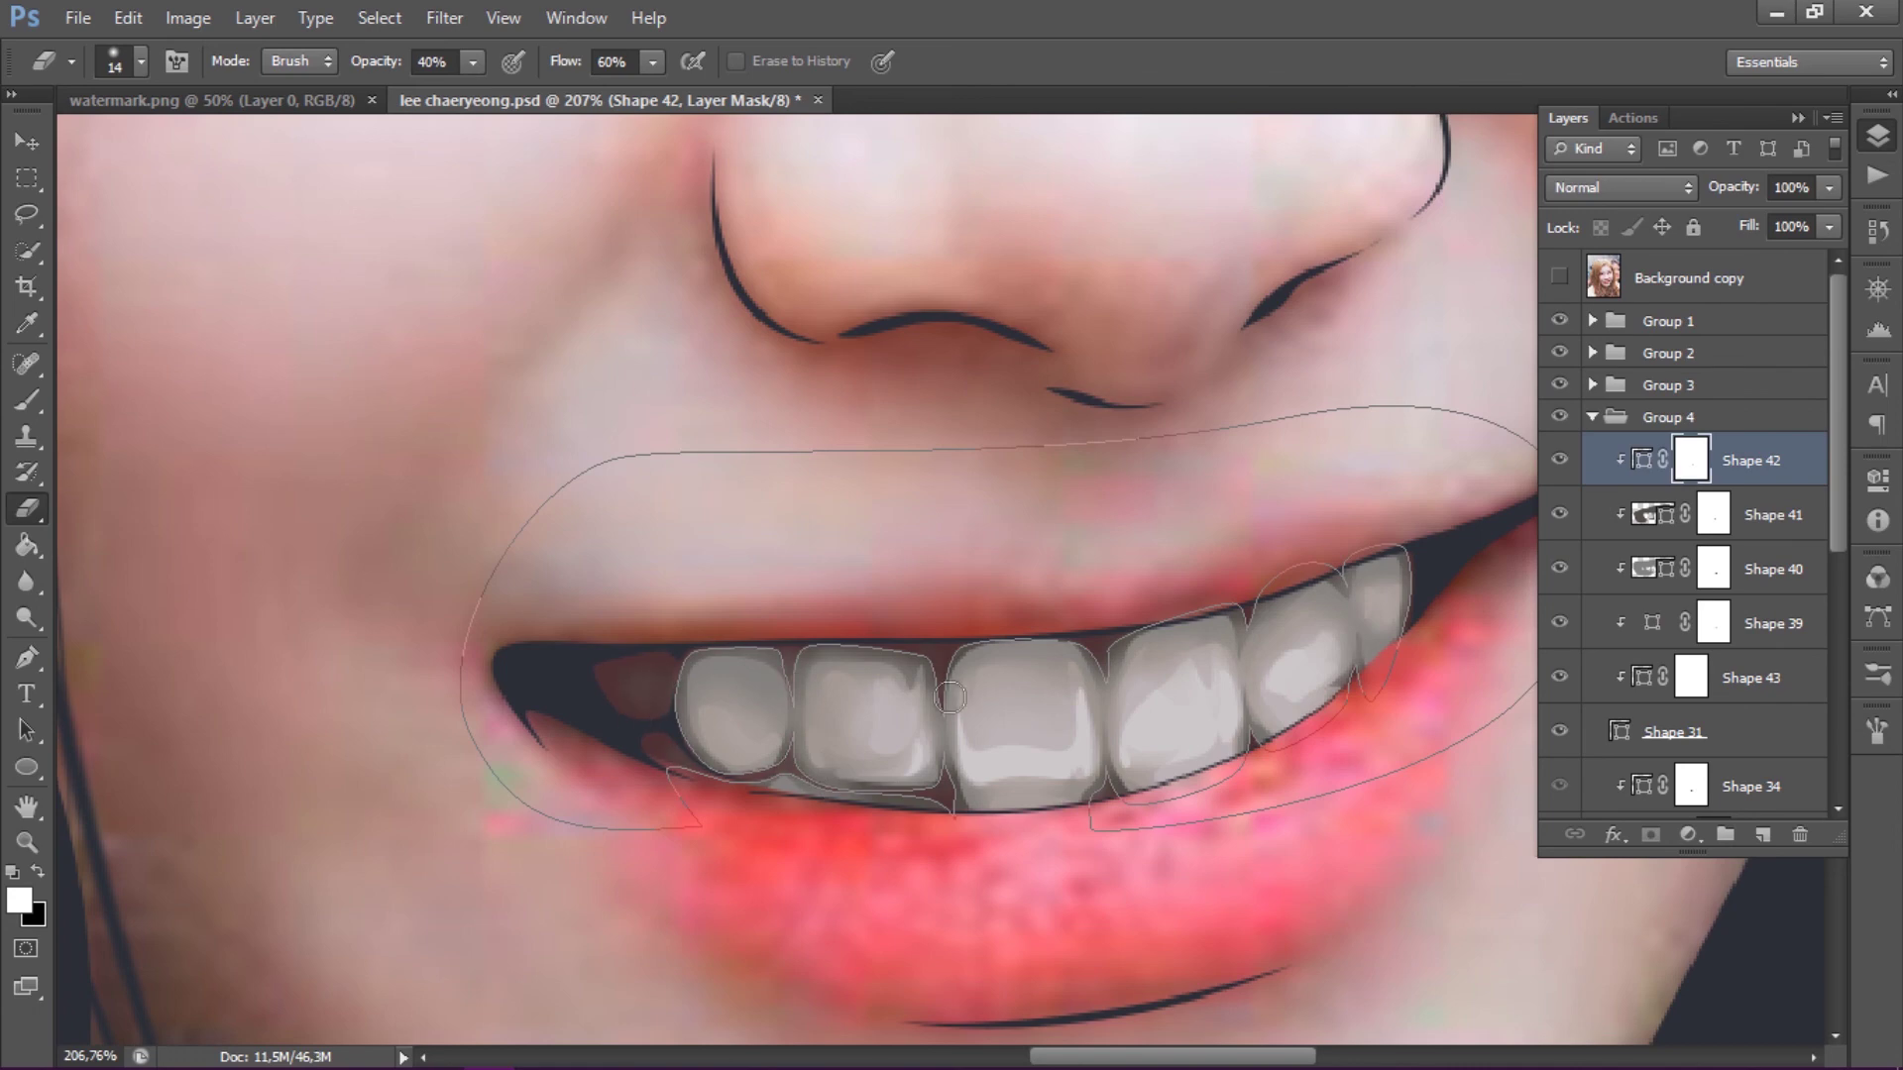
key(alt+bracketleft)
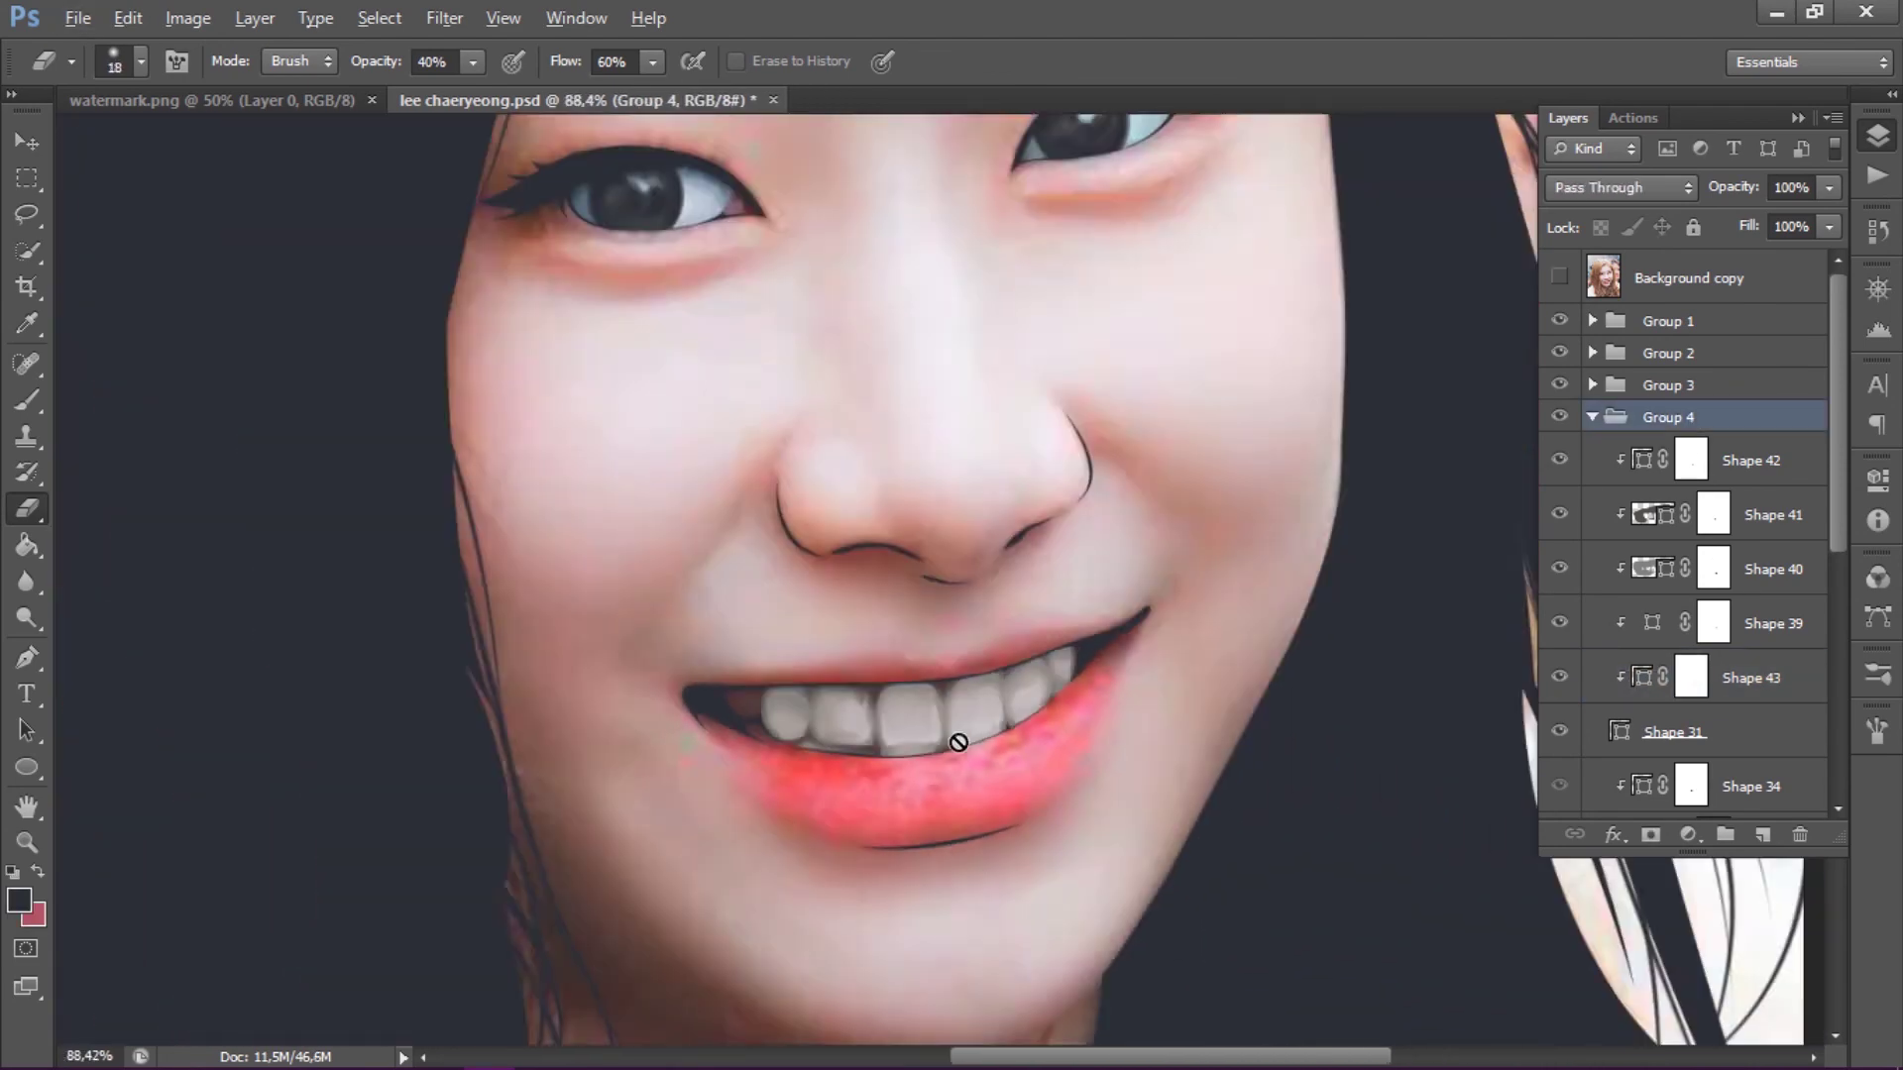
- Collapse Group 4, turn on the mint-green Shape 4 layer, and select the Background layer
scroll(1559, 651, down, 4)
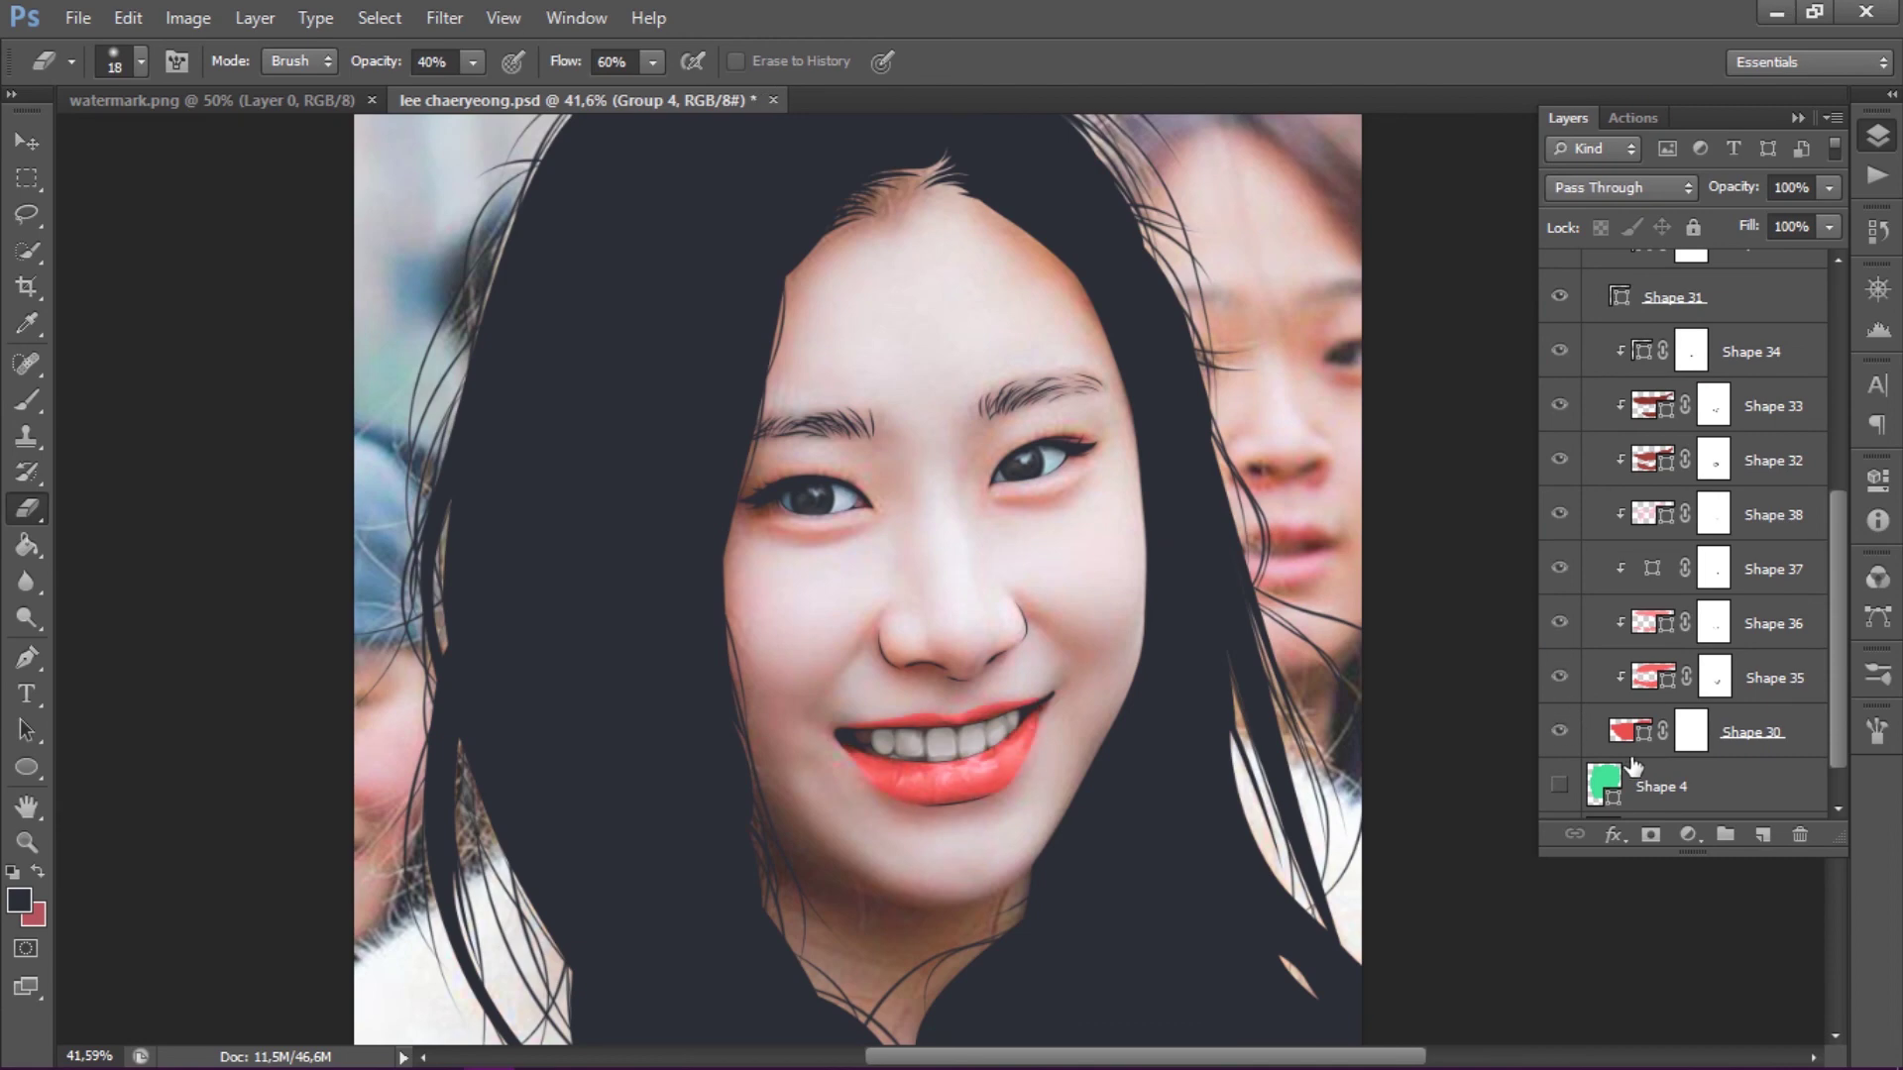
click(1661, 786)
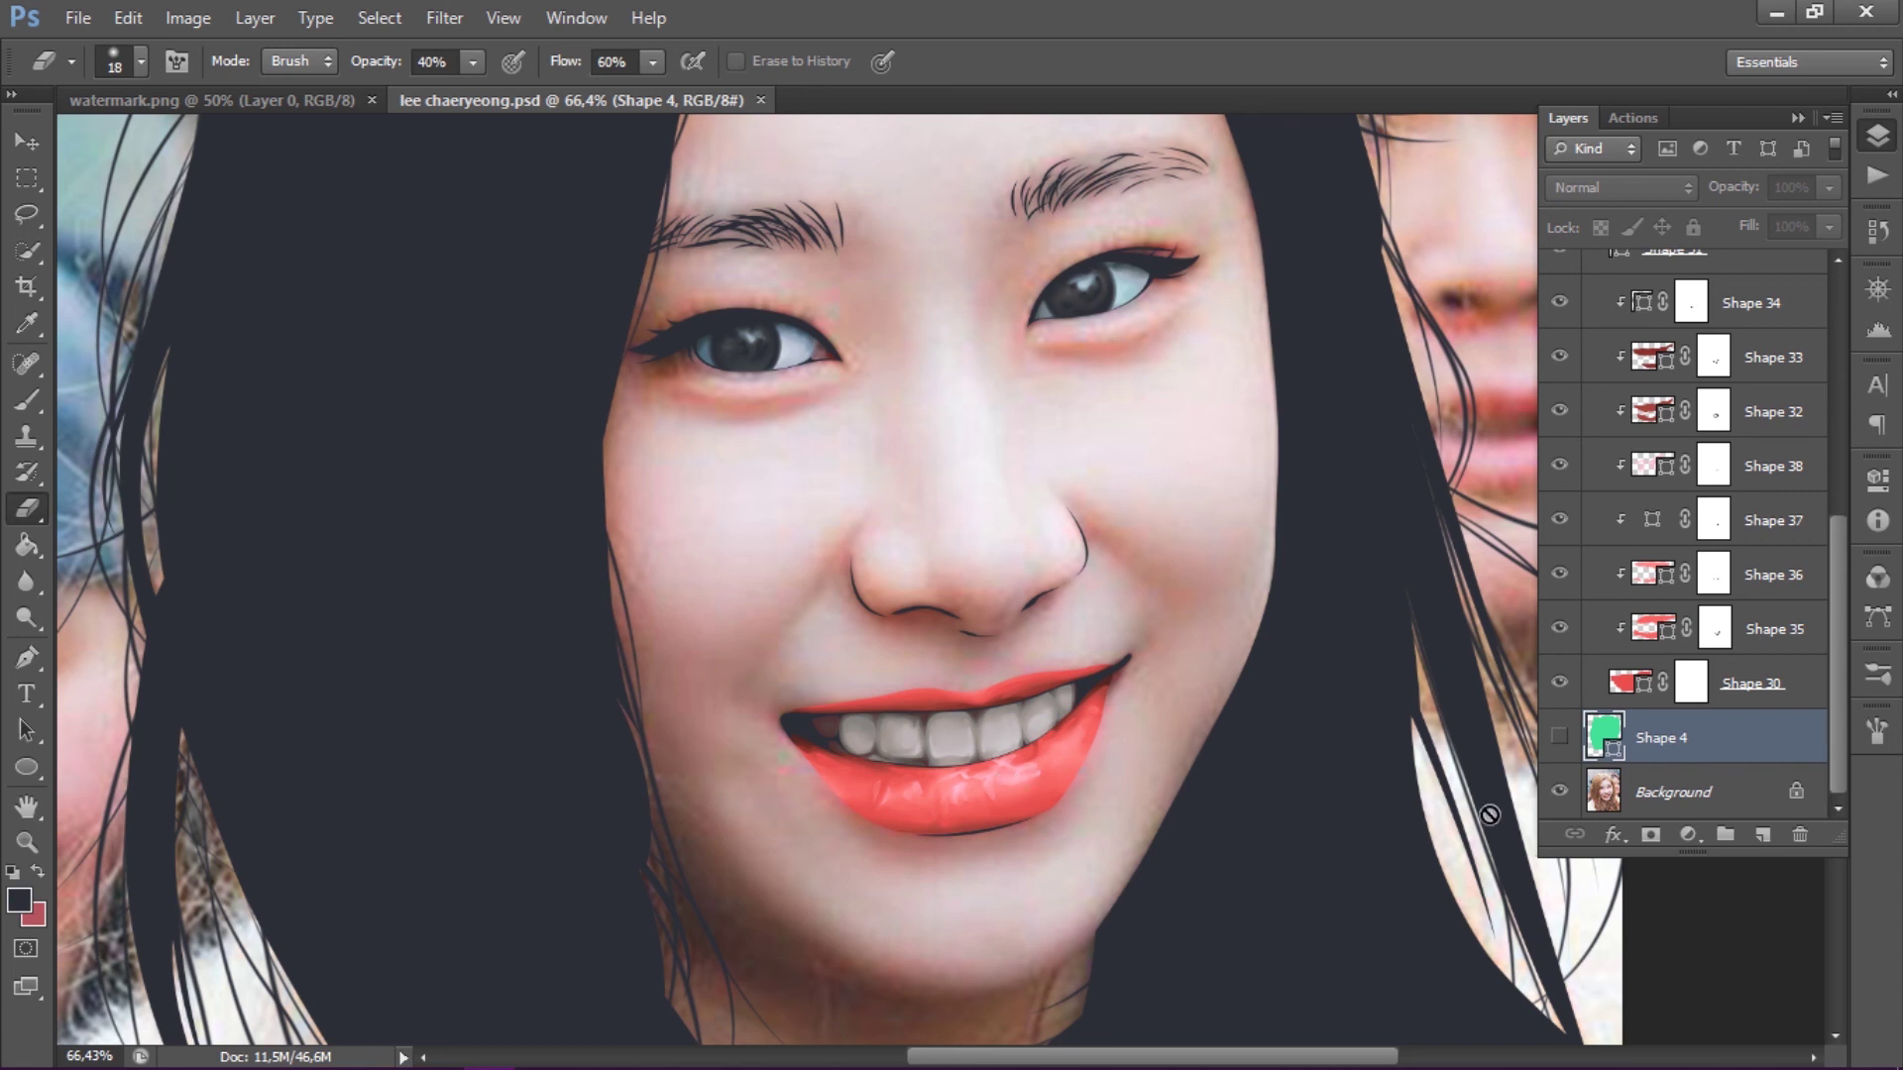
scroll(1586, 783, up, 2)
scroll(1606, 644, up, 2)
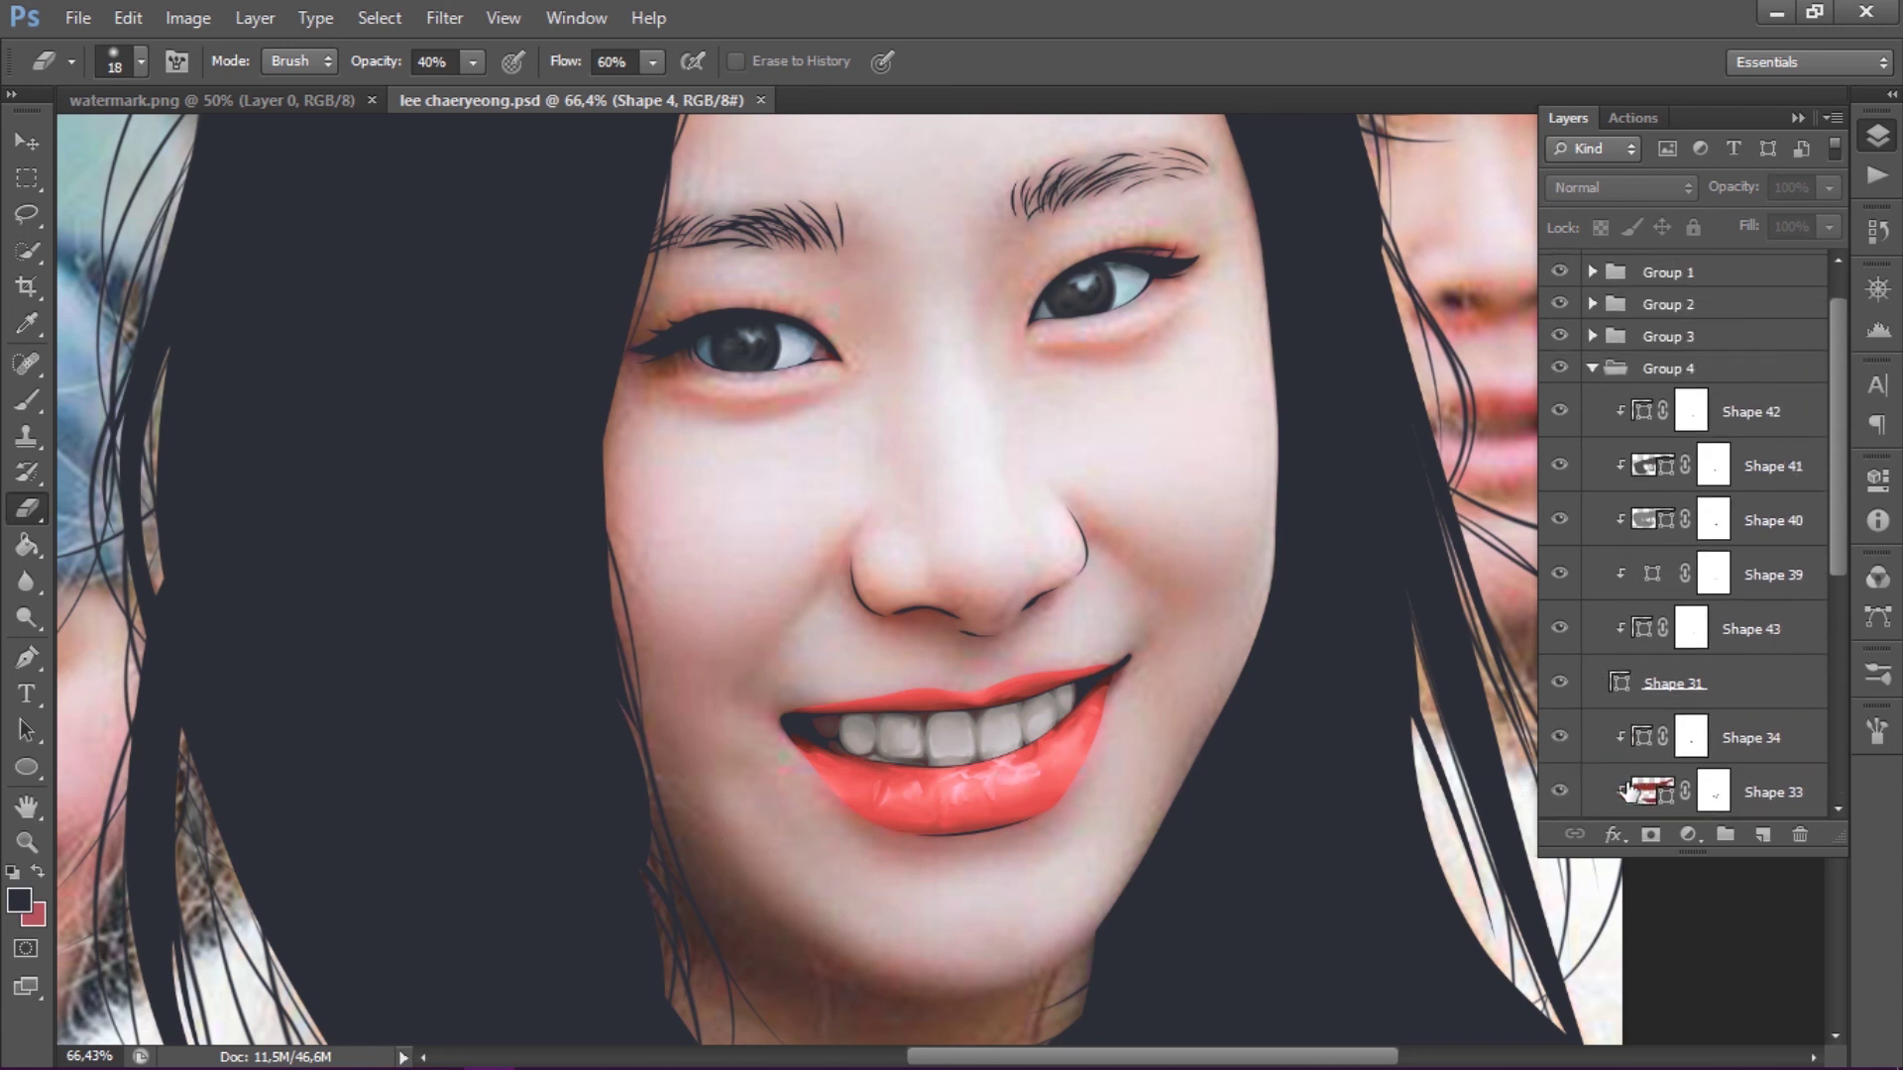
scroll(1626, 505, up, 1)
click(1592, 417)
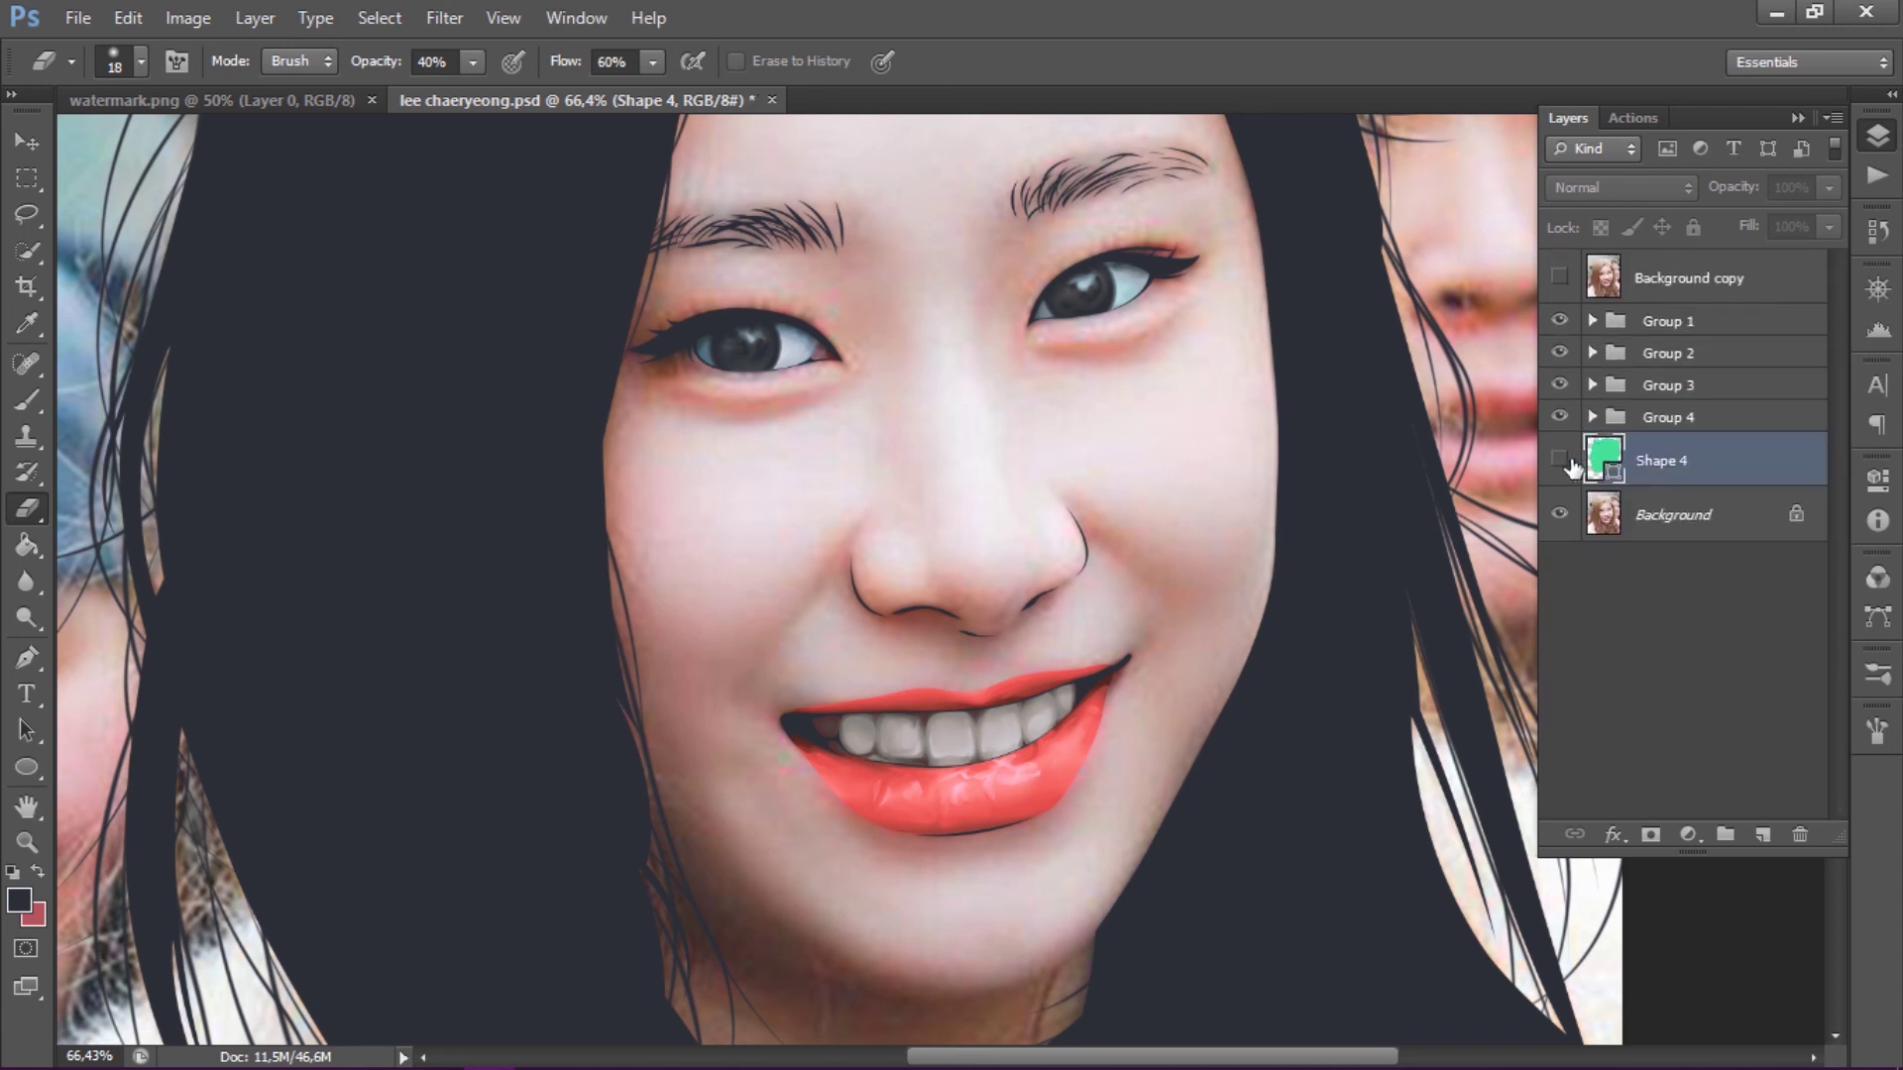
click(1560, 460)
click(1619, 527)
scroll(954, 754, down, 3)
scroll(954, 753, down, 3)
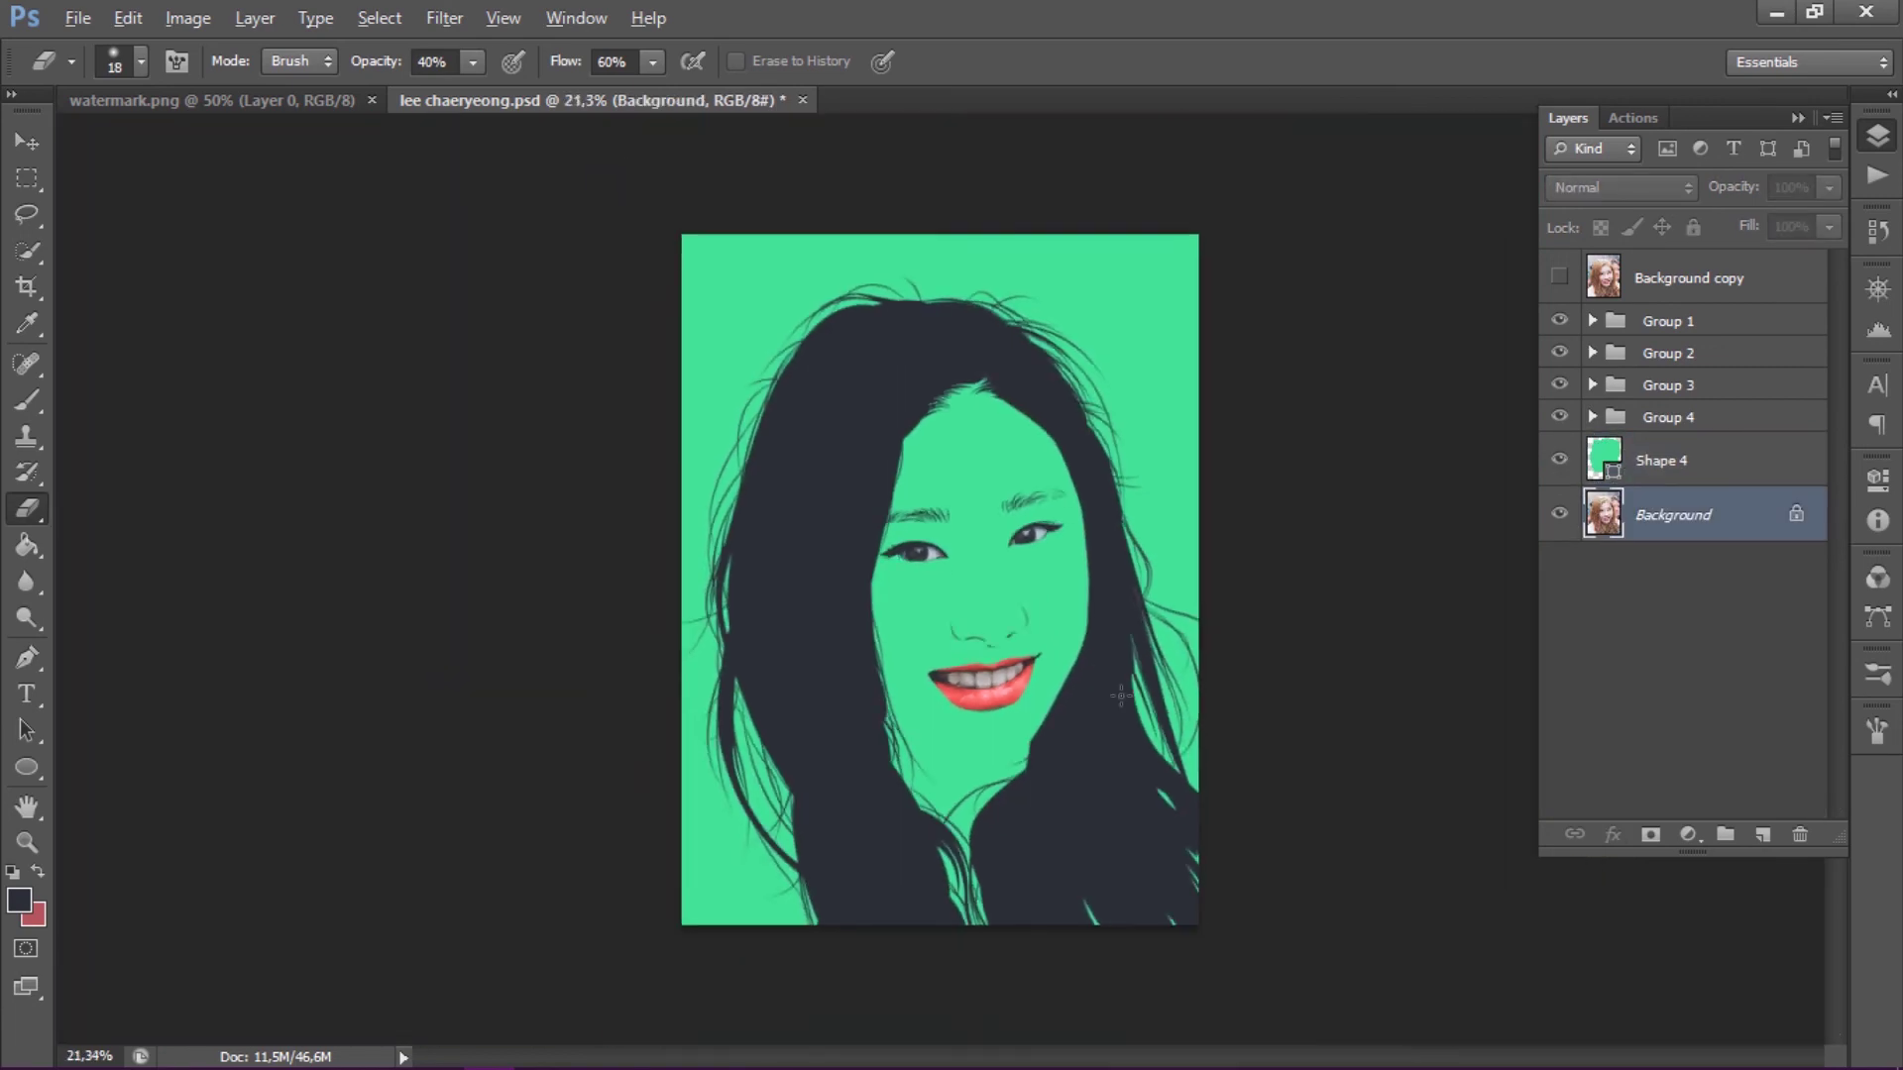
scroll(954, 753, up, 3)
scroll(954, 753, up, 3)
scroll(954, 753, down, 2)
scroll(976, 783, down, 2)
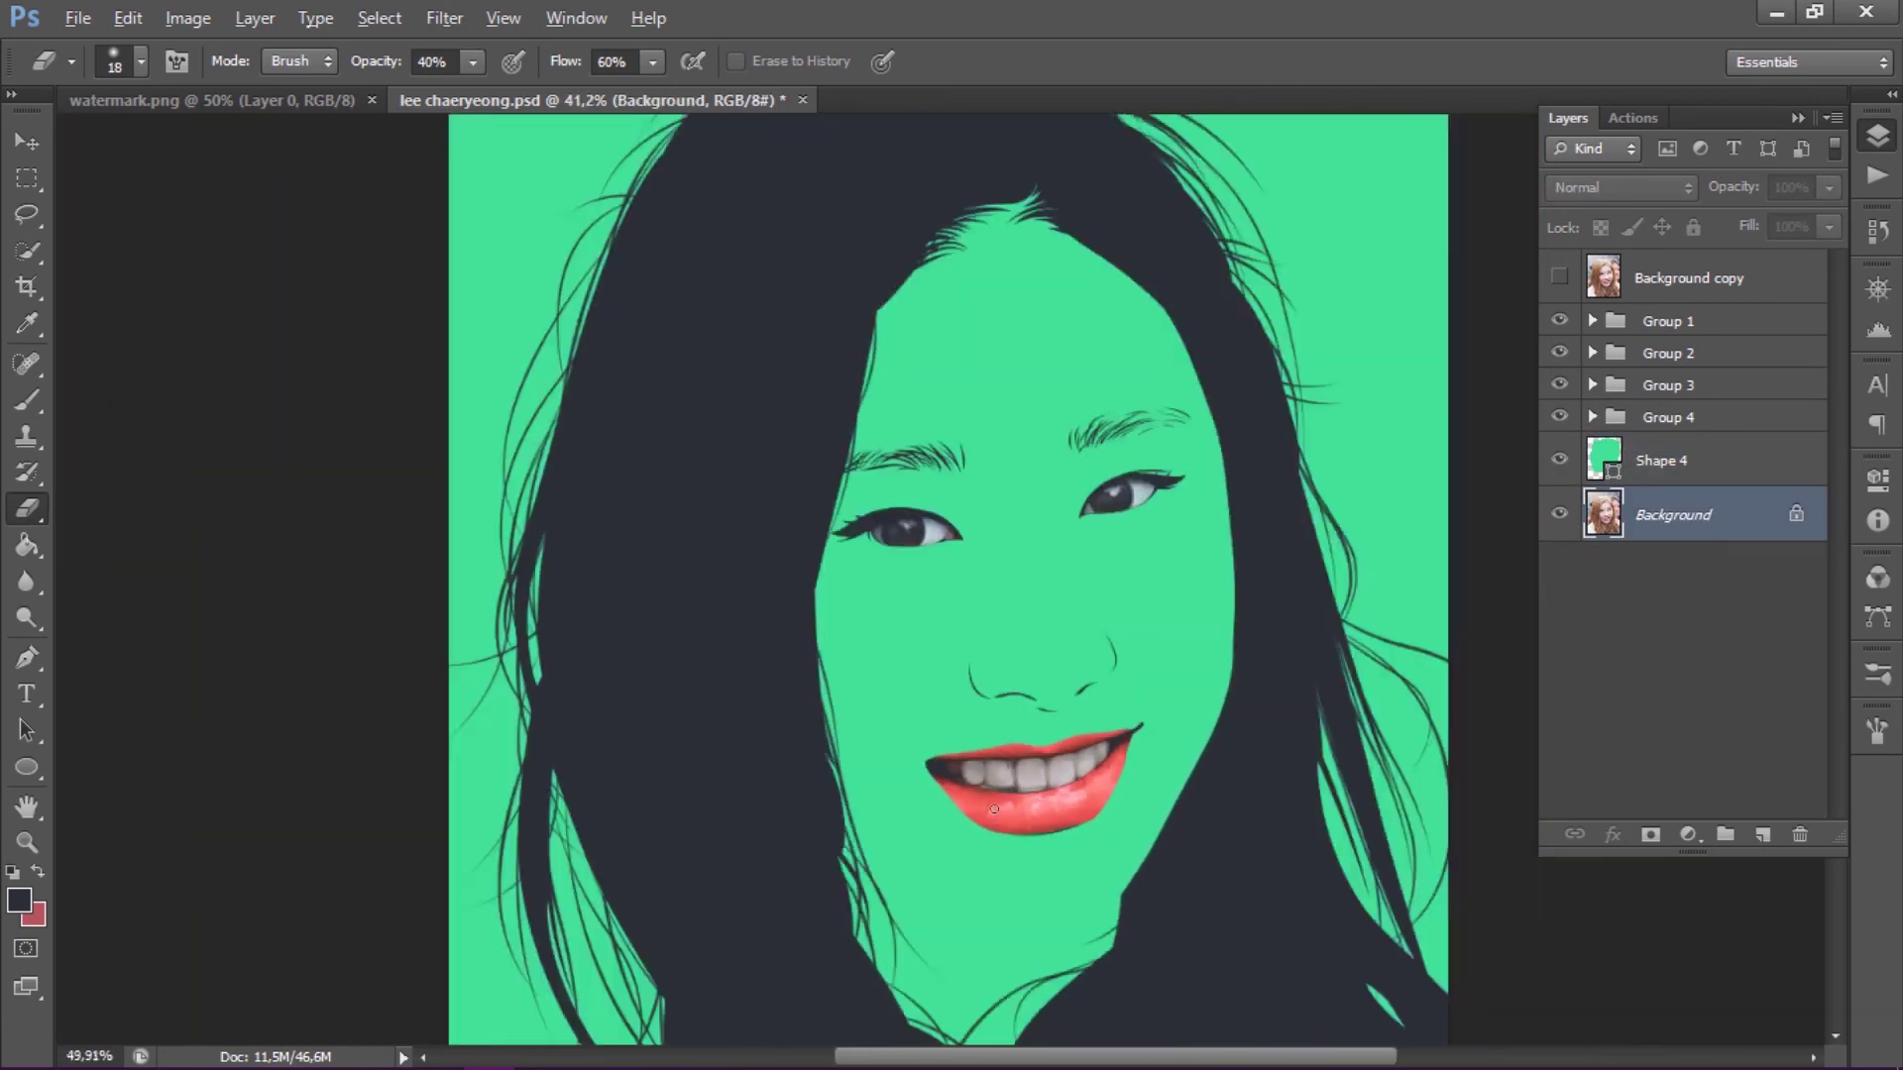
scroll(994, 808, up, 2)
scroll(994, 809, up, 3)
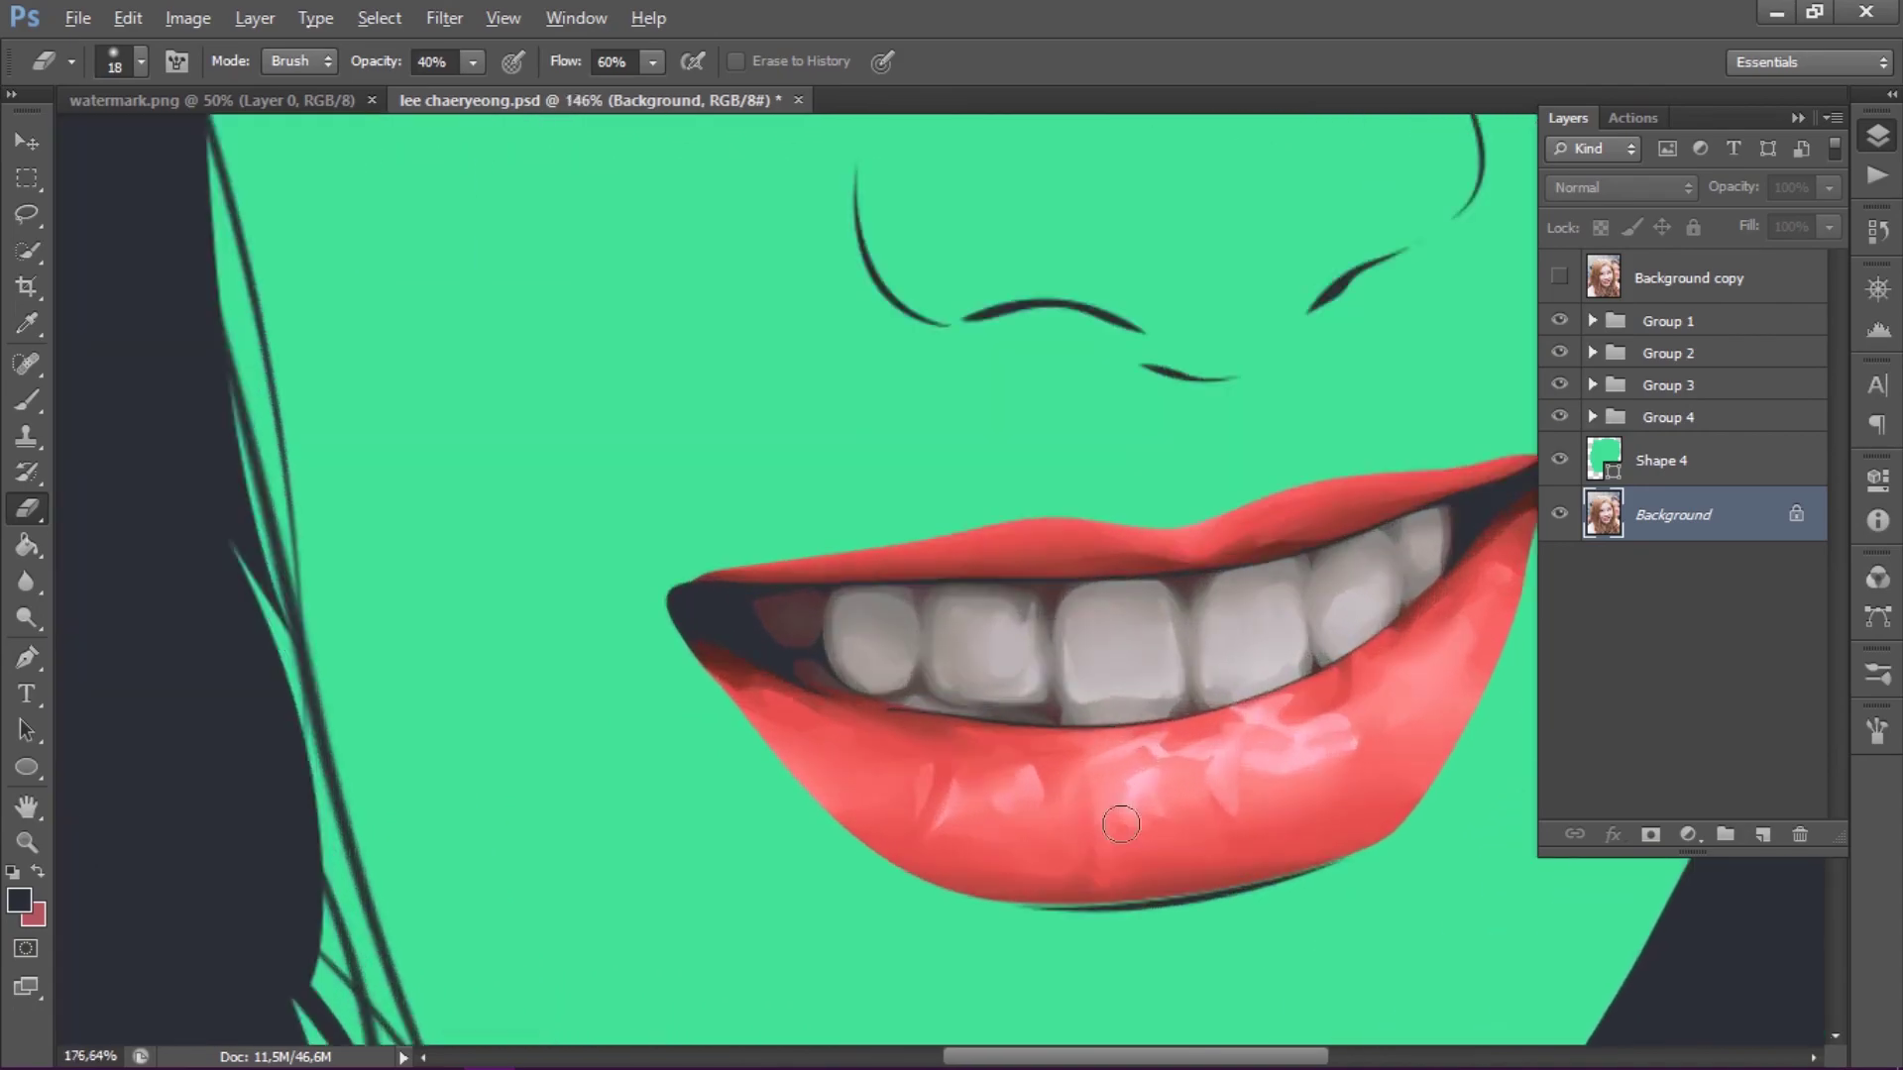